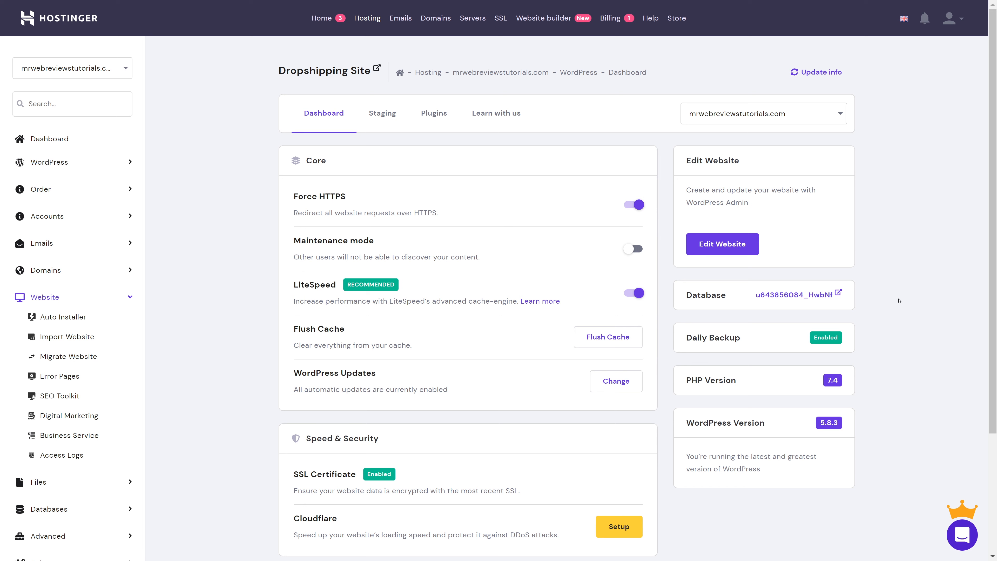
# Step: Scroll through the hPanel SSL, Cloudflare and Site Installs sections, then back up
pyautogui.scroll(-4, 906, 299)
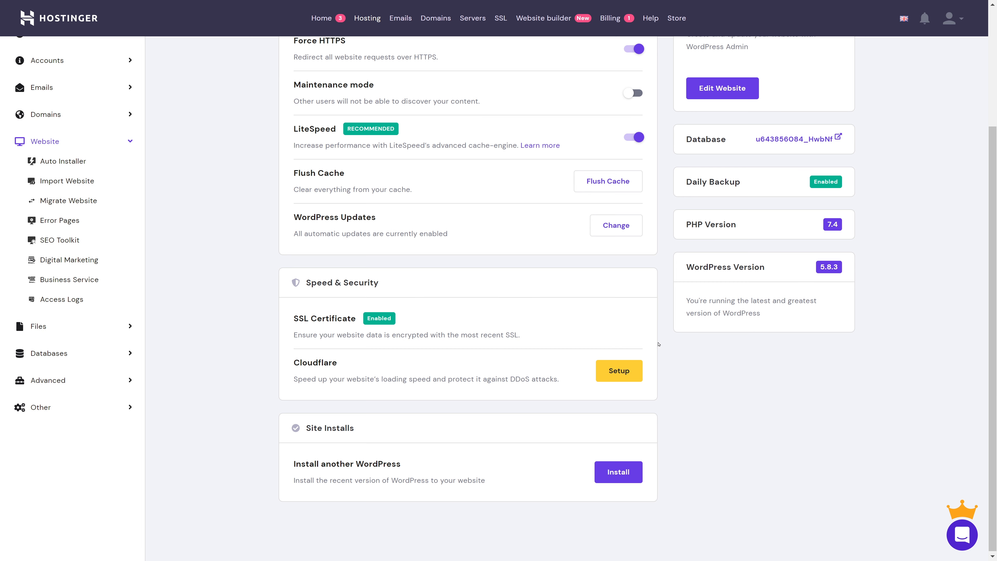
pyautogui.scroll(4, 658, 344)
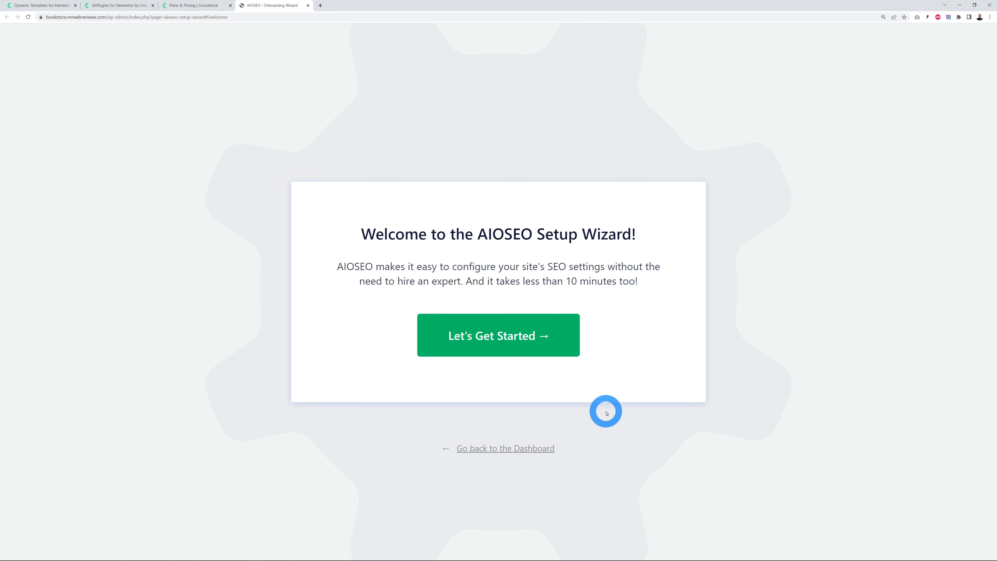
# Step: Exit the AIOSEO wizard to the dashboard and open the Installed Plugins list
pyautogui.click(503, 451)
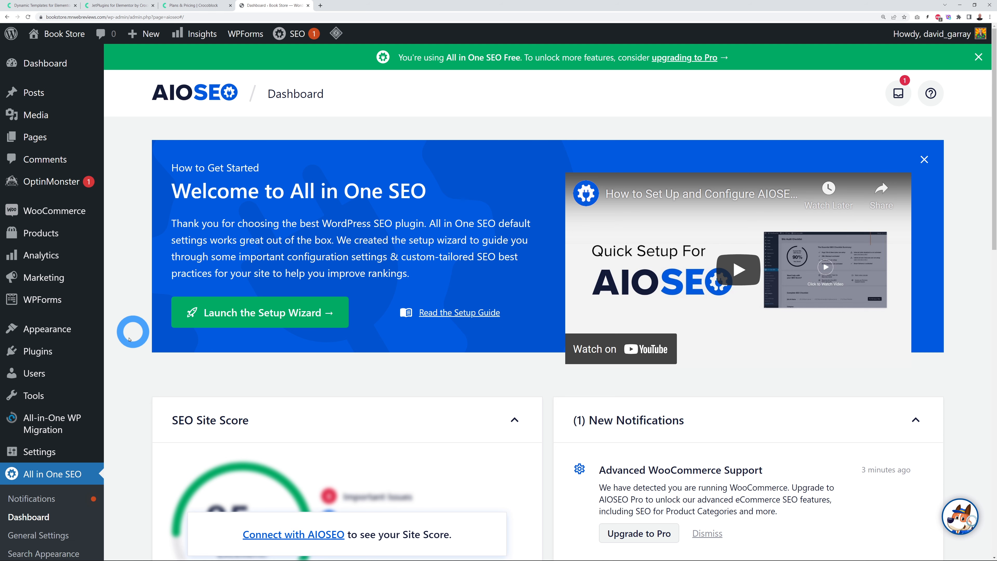
pyautogui.click(42, 355)
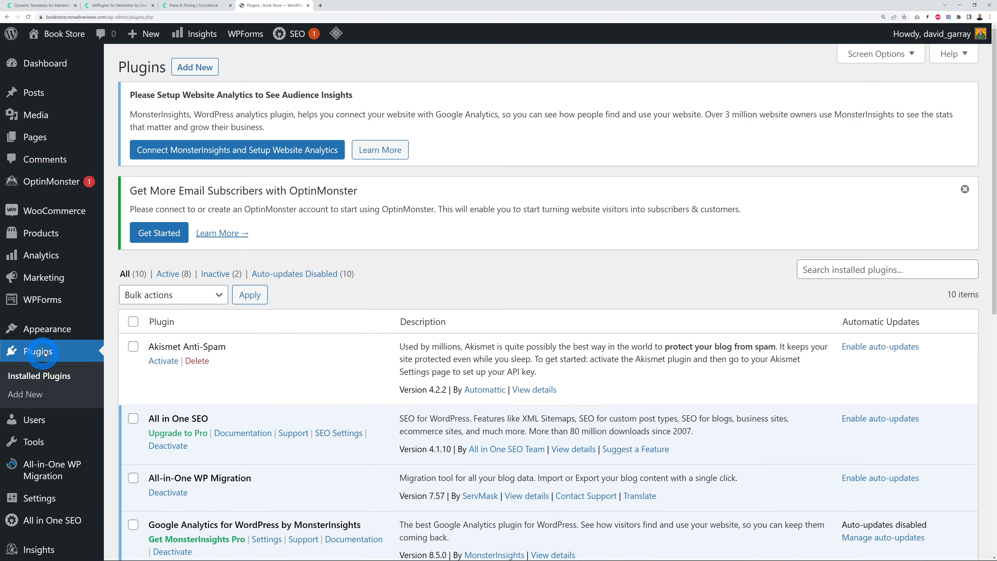
# Step: Deactivate all ten installed plugins with the Deactivate bulk action
pyautogui.scroll(-1, 596, 280)
pyautogui.scroll(-4, 596, 280)
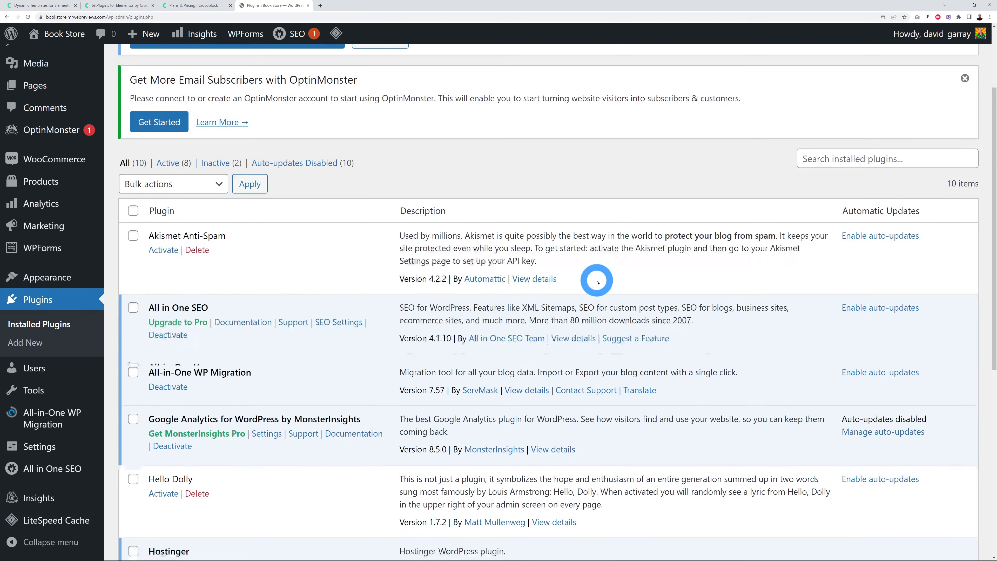
pyautogui.scroll(-3, 609, 295)
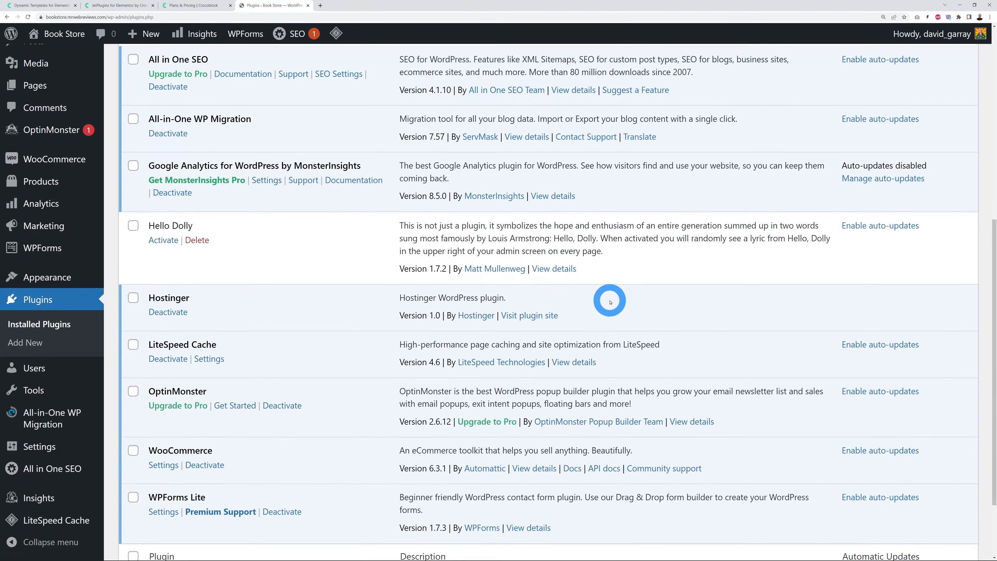
pyautogui.scroll(5, 610, 422)
pyautogui.scroll(3, 610, 300)
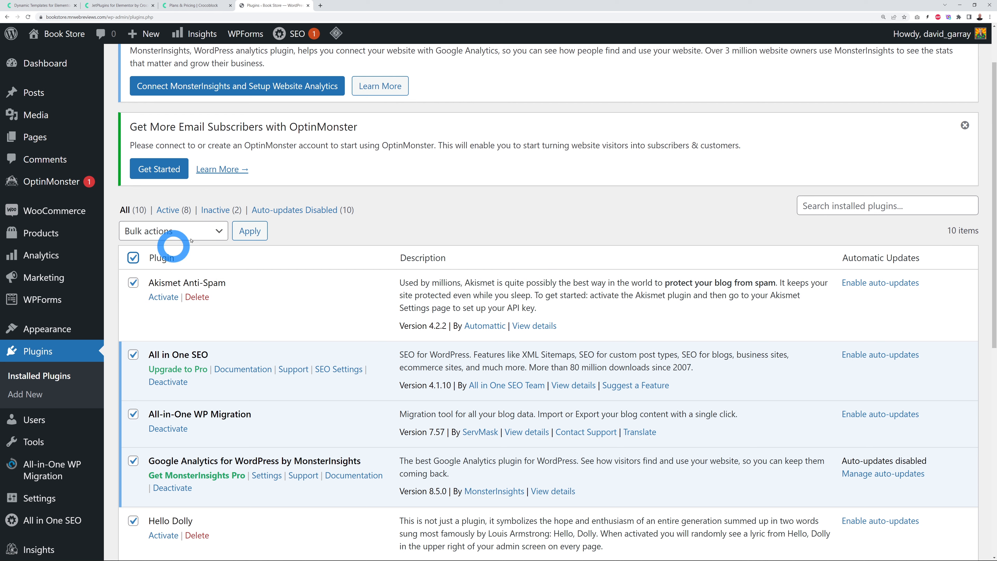
pyautogui.click(197, 230)
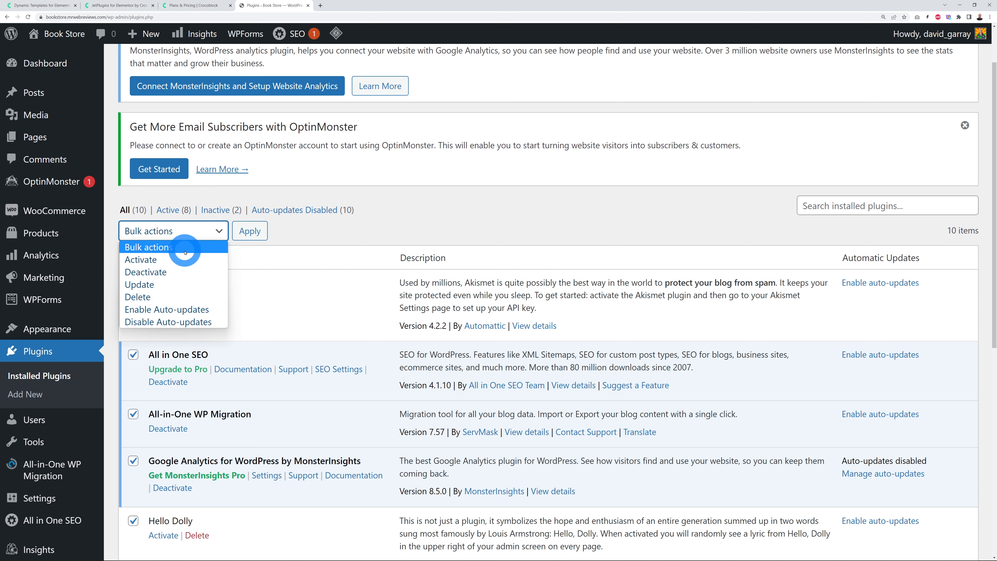
pyautogui.click(181, 272)
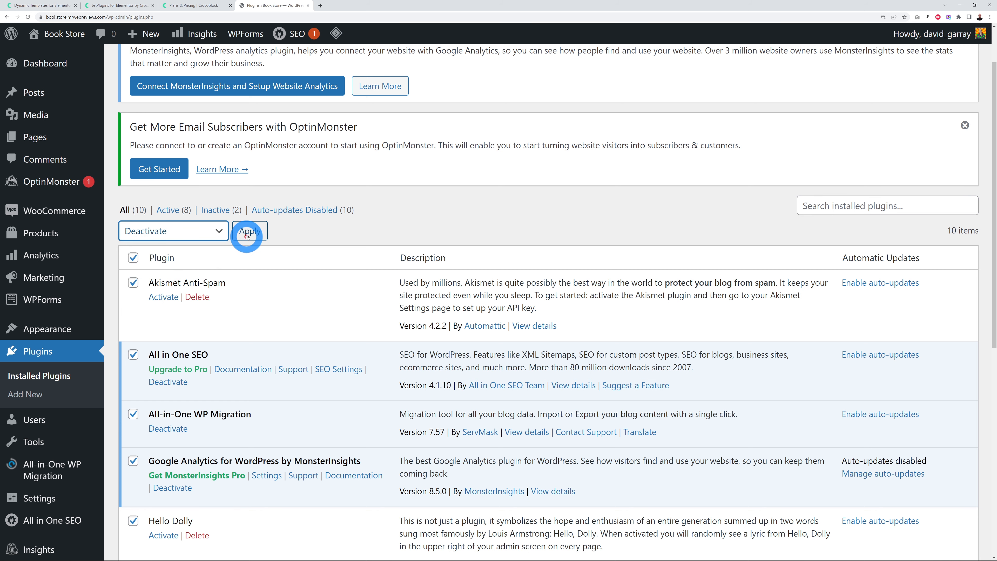
pyautogui.click(249, 231)
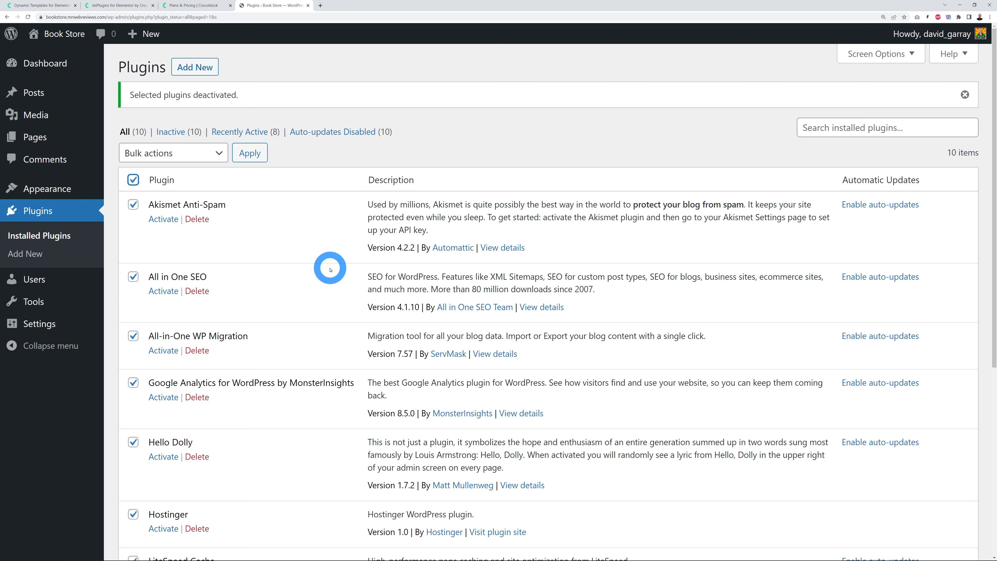
# Step: Exclude WooCommerce and LiteSpeed Cache, then apply the Delete bulk action to the remaining plugins
pyautogui.scroll(-7, 329, 268)
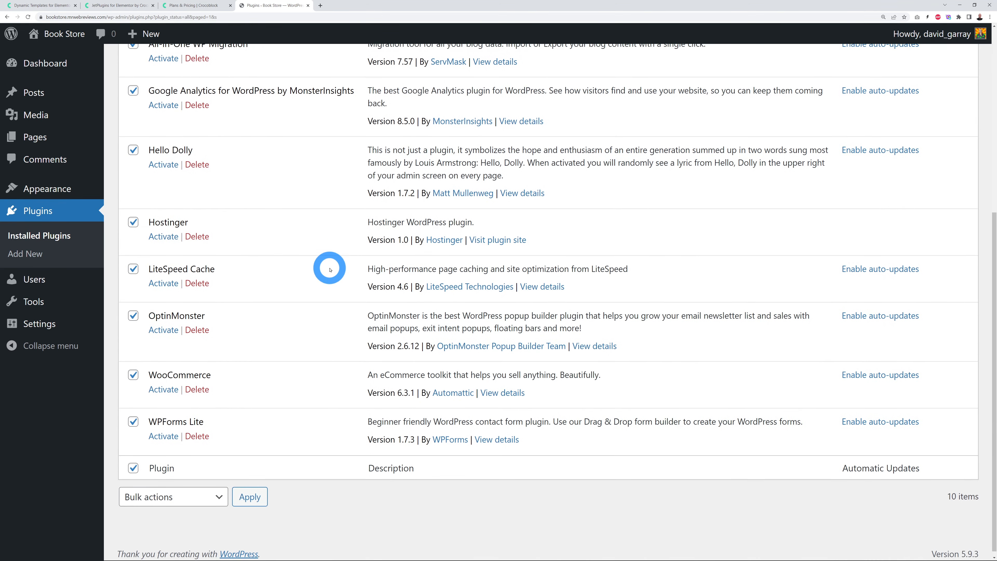
pyautogui.scroll(-1, 329, 269)
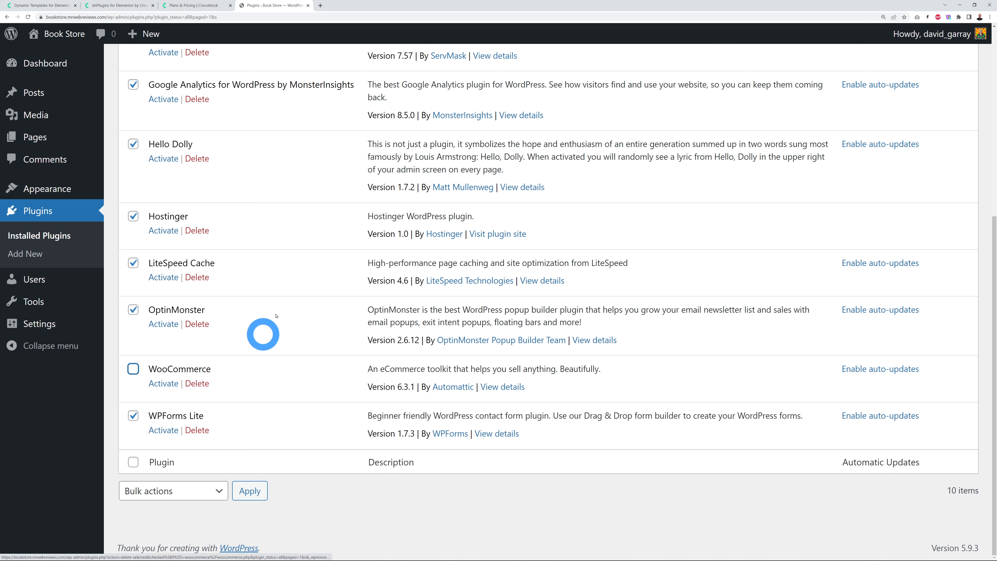
pyautogui.click(134, 263)
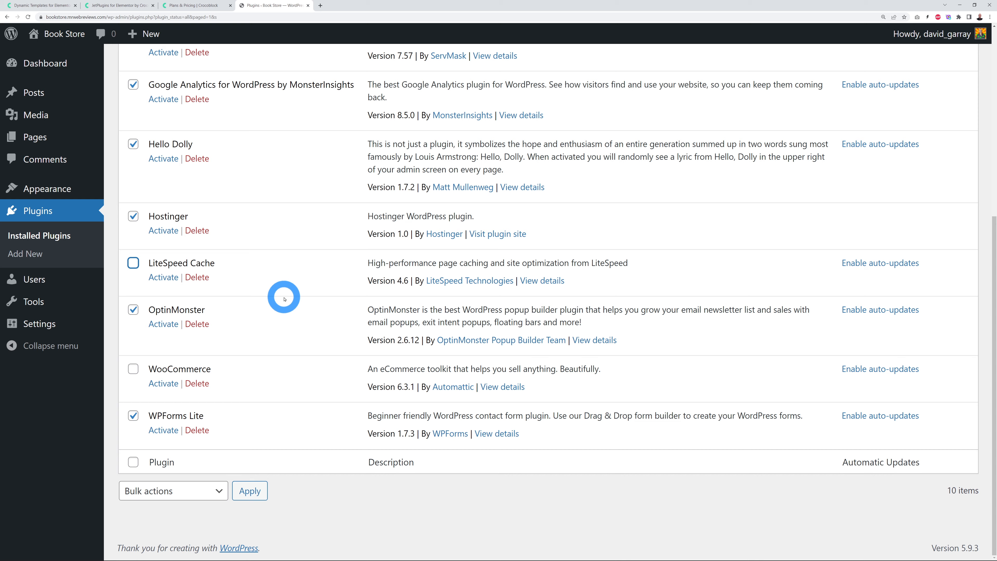
pyautogui.scroll(6, 284, 295)
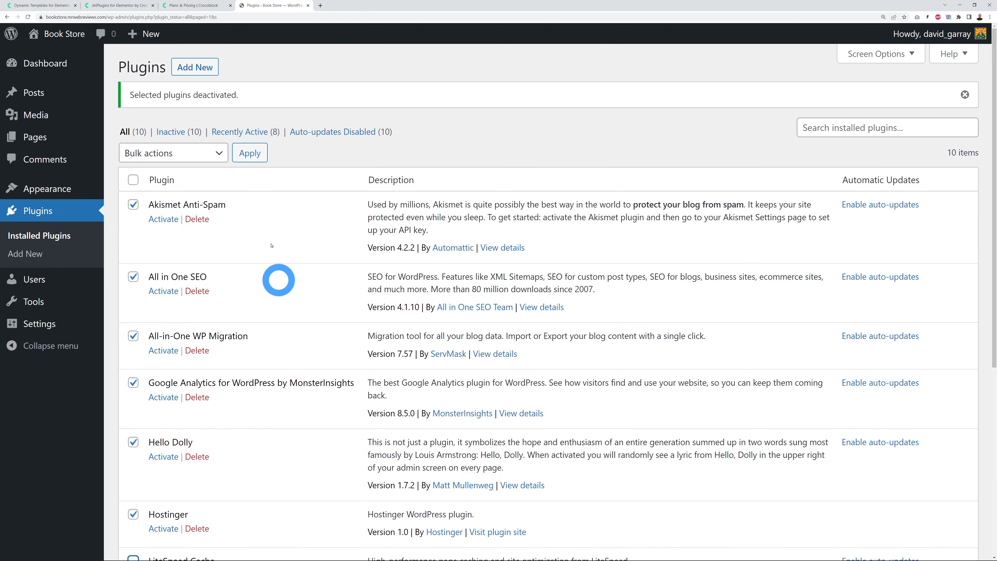
pyautogui.click(214, 153)
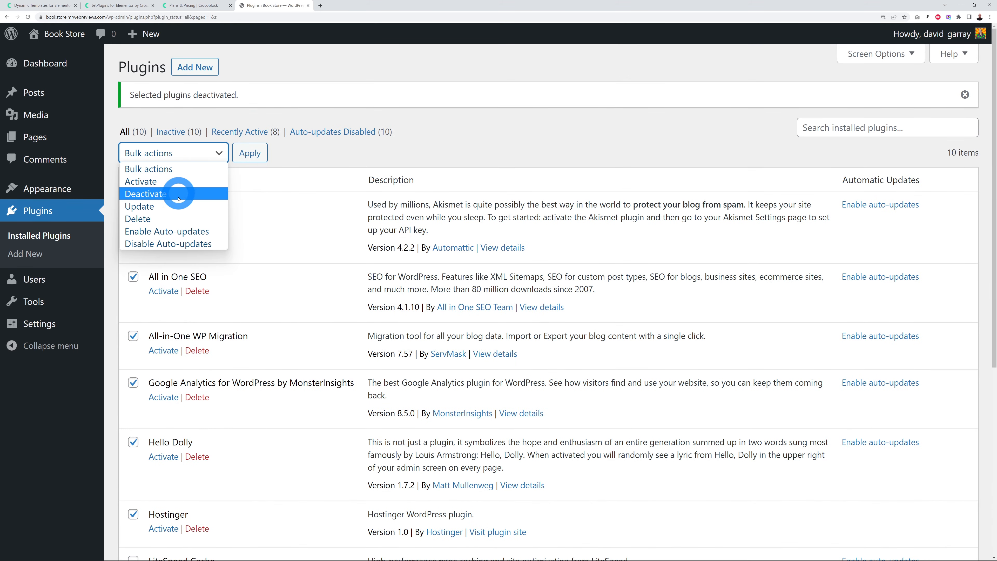
pyautogui.click(176, 219)
pyautogui.click(250, 154)
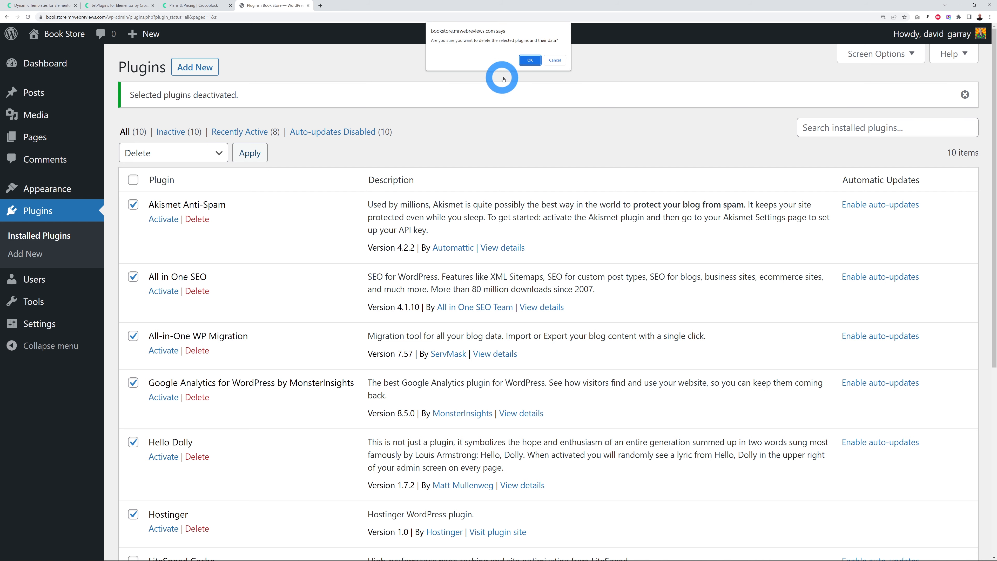
# Step: Confirm deletion of the eight plugins and activate WooCommerce
pyautogui.click(529, 60)
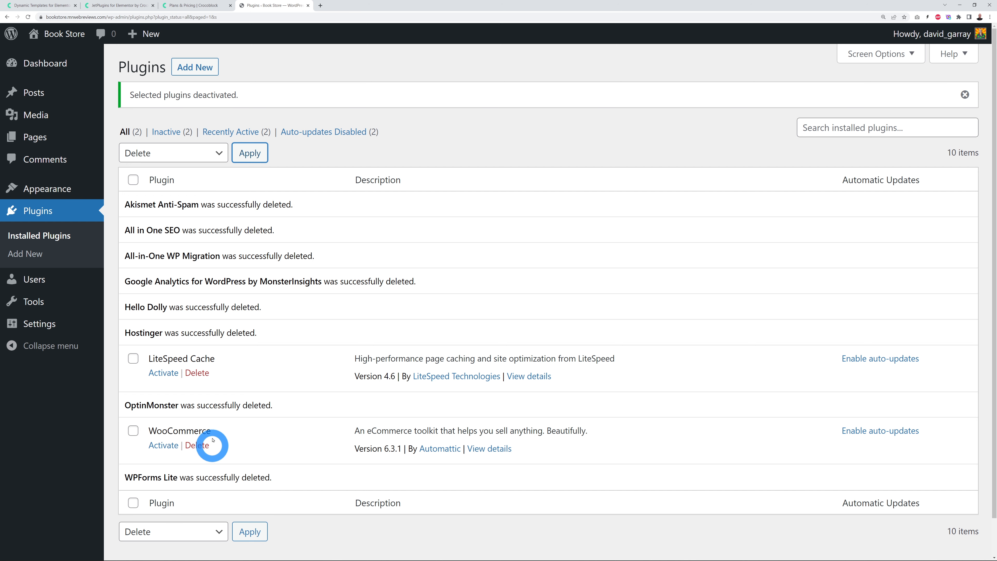
pyautogui.click(164, 449)
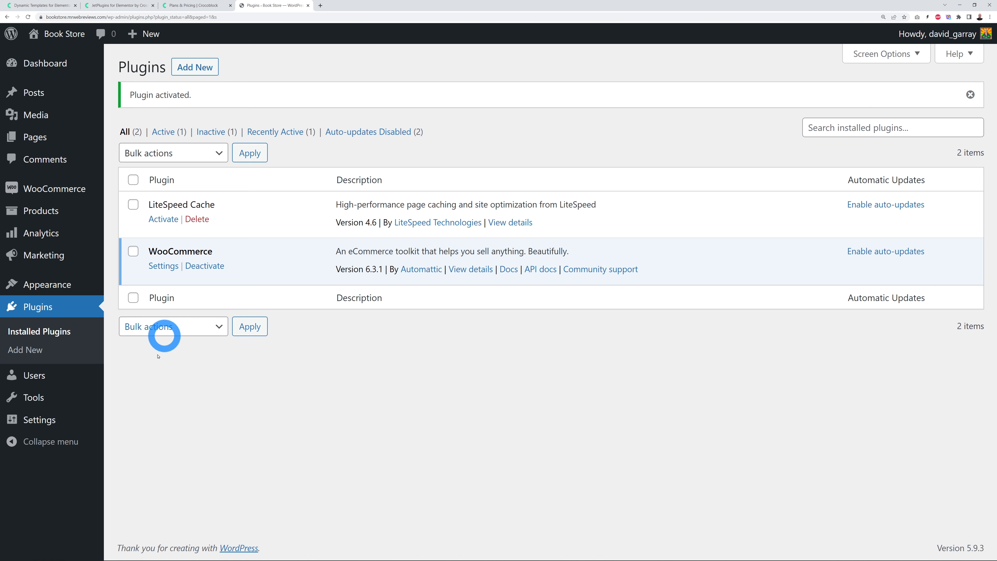
pyautogui.moveTo(35, 424)
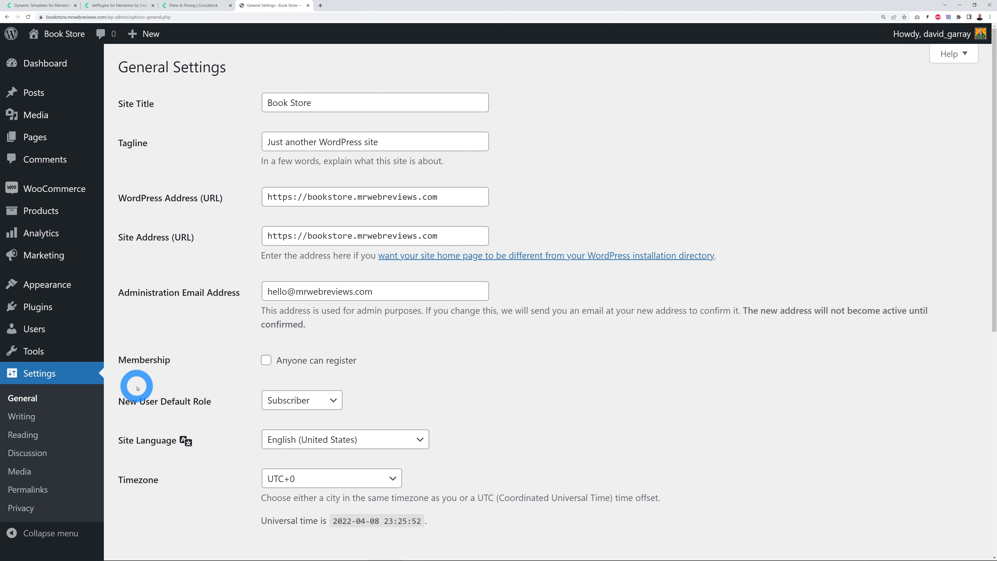
# Step: Keep the Site Title and replace the tagline with 'Tutorial with Mr Web Reviews'
pyautogui.click(267, 103)
pyautogui.moveTo(267, 103); pyautogui.dragTo(351, 102)
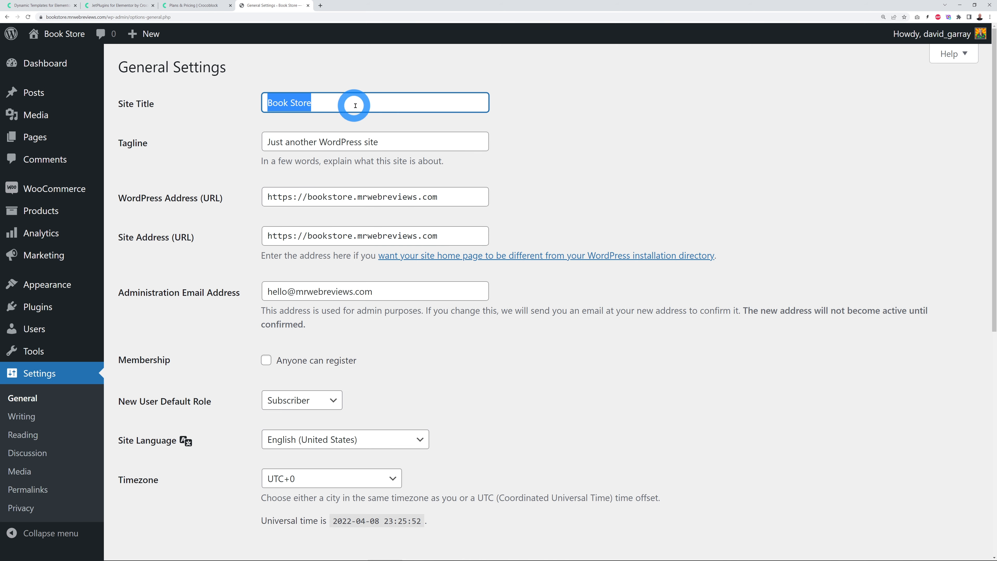
pyautogui.click(619, 150)
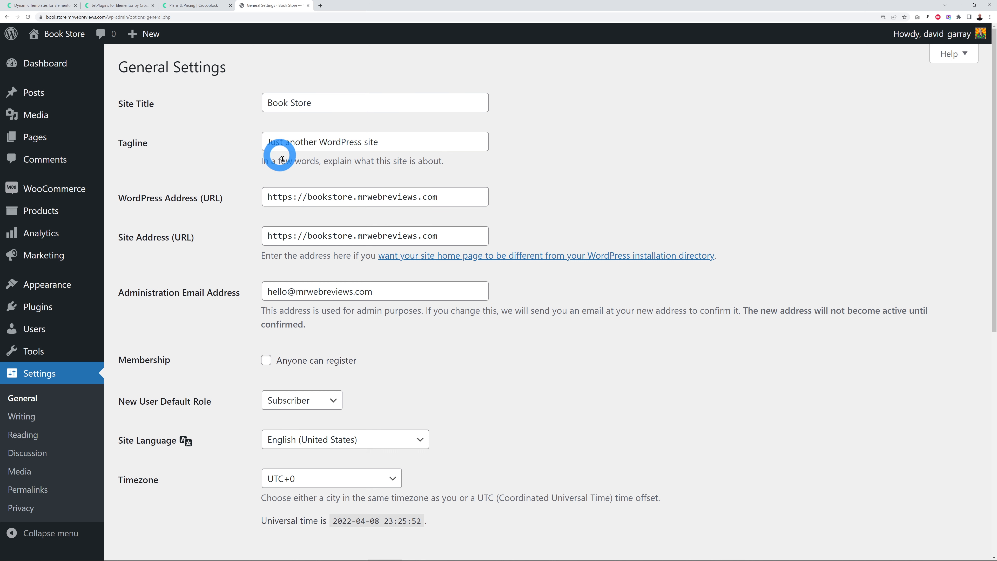
pyautogui.moveTo(267, 142); pyautogui.dragTo(464, 153)
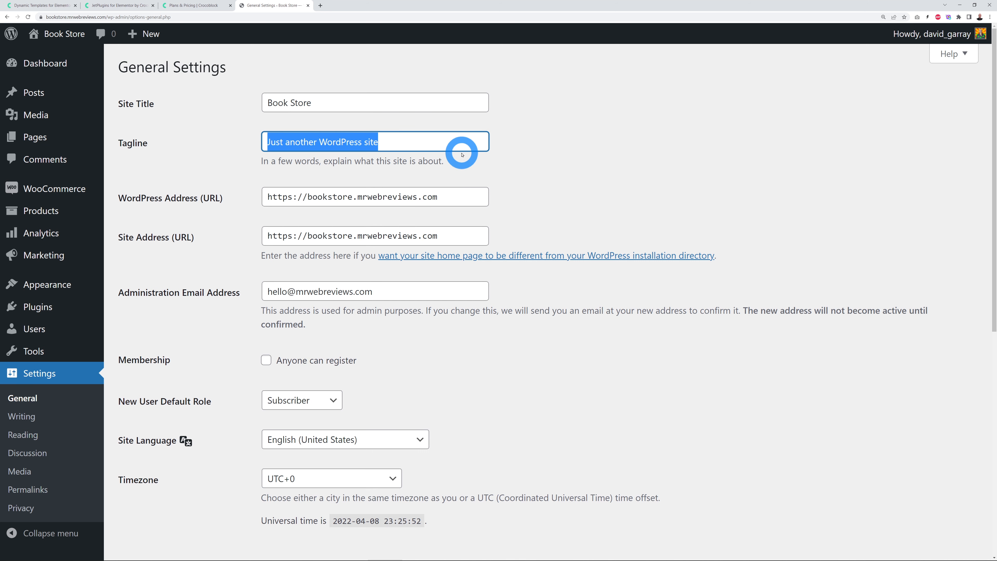
pyautogui.write('Tutorial with Mr Web Reviews')
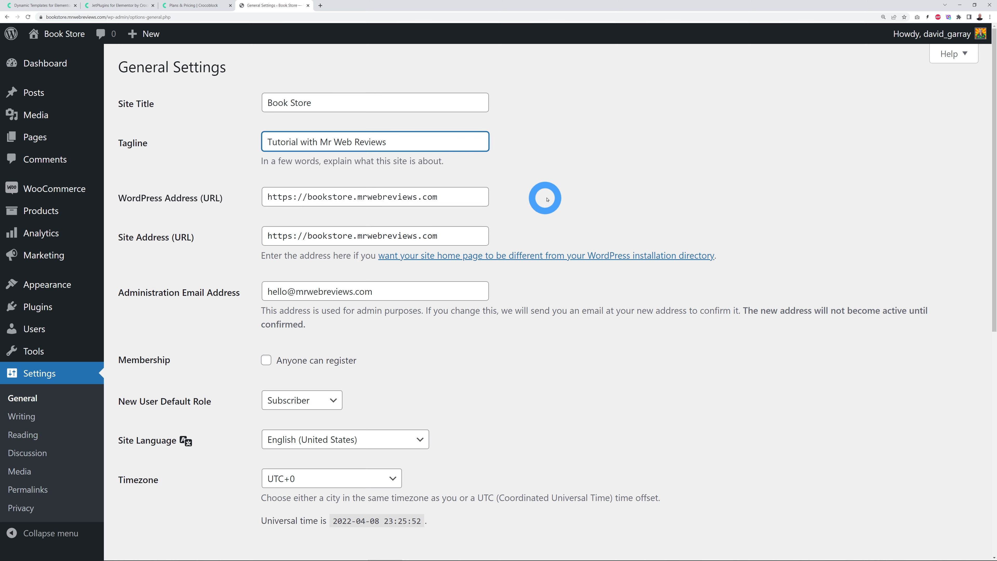
# Step: Save the General Settings, leaving the admin email unchanged
pyautogui.scroll(-2, 565, 198)
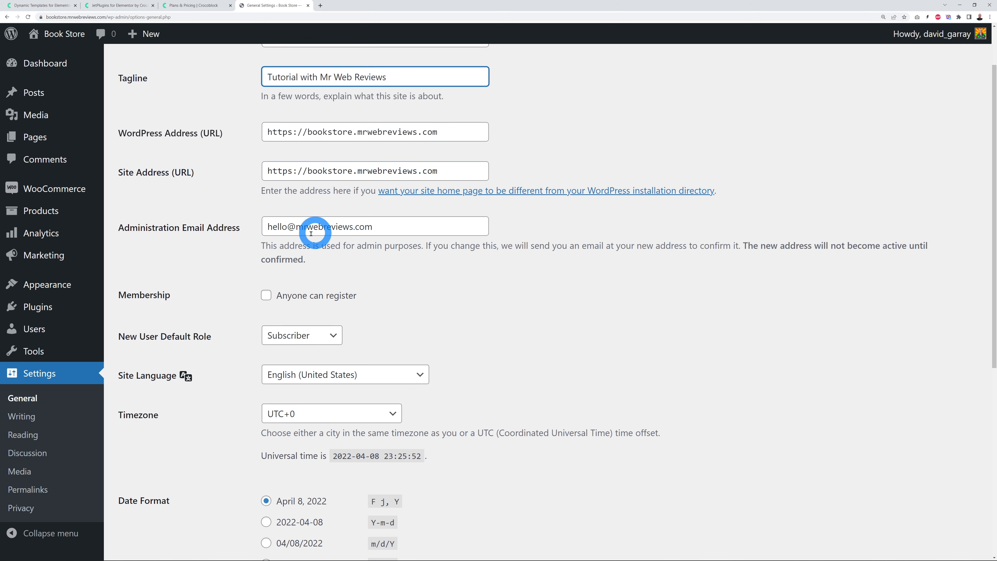
pyautogui.moveTo(268, 226); pyautogui.dragTo(373, 269)
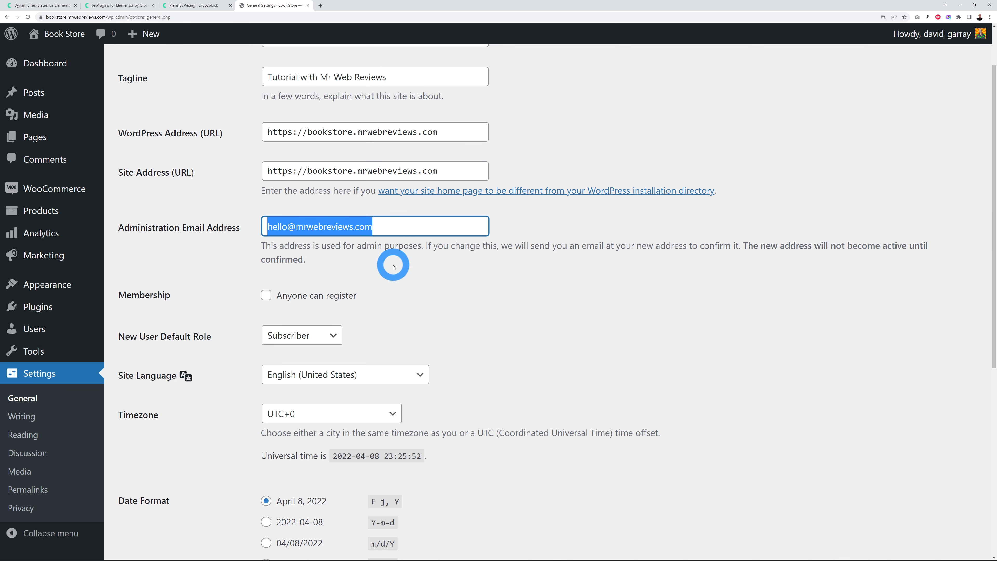
pyautogui.click(393, 267)
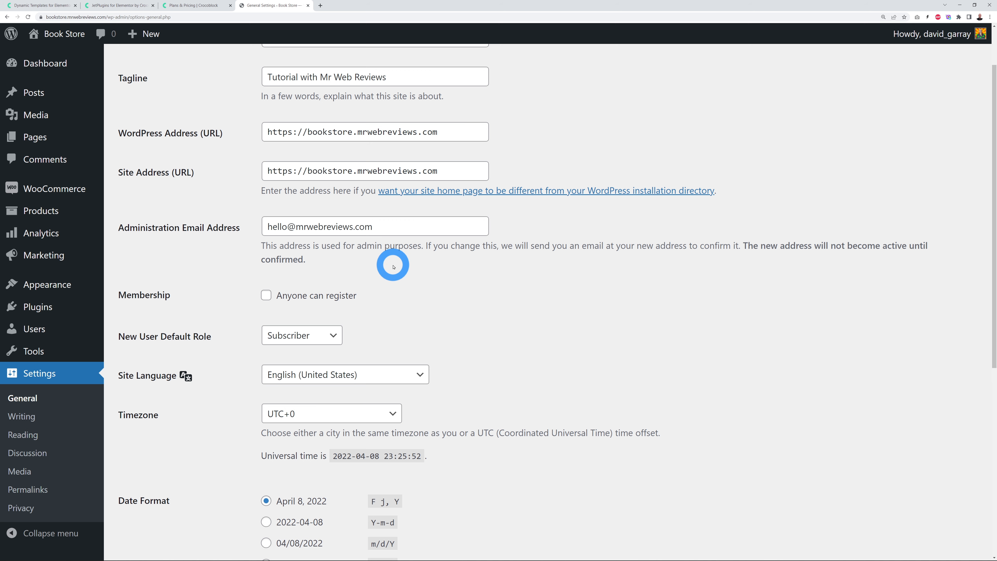
pyautogui.scroll(-8, 505, 284)
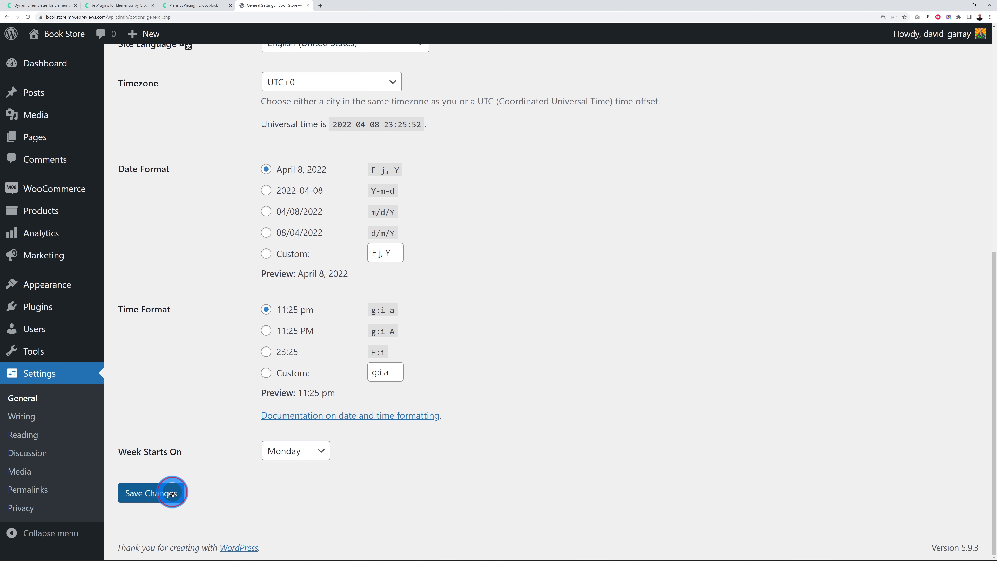
pyautogui.click(184, 490)
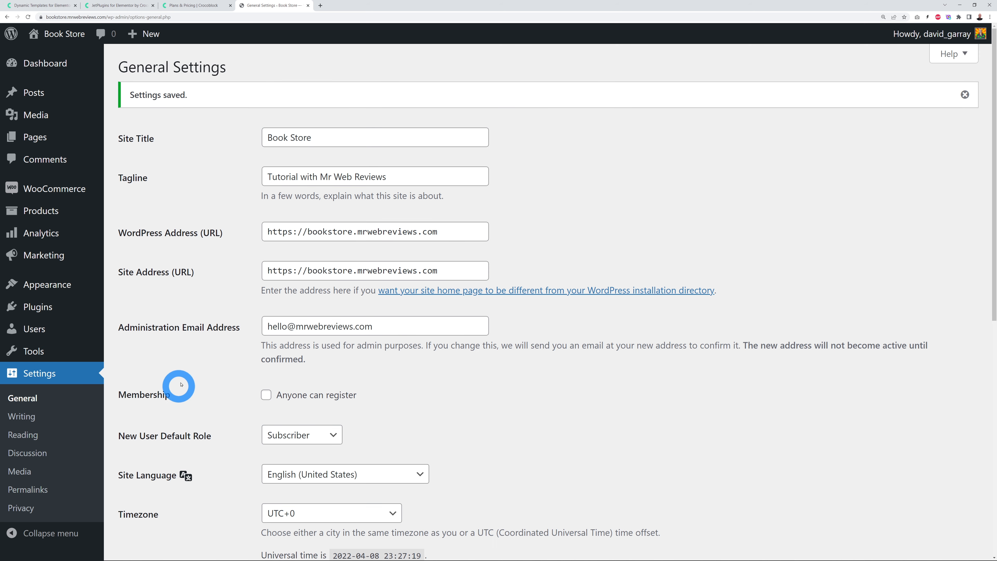
pyautogui.click(45, 490)
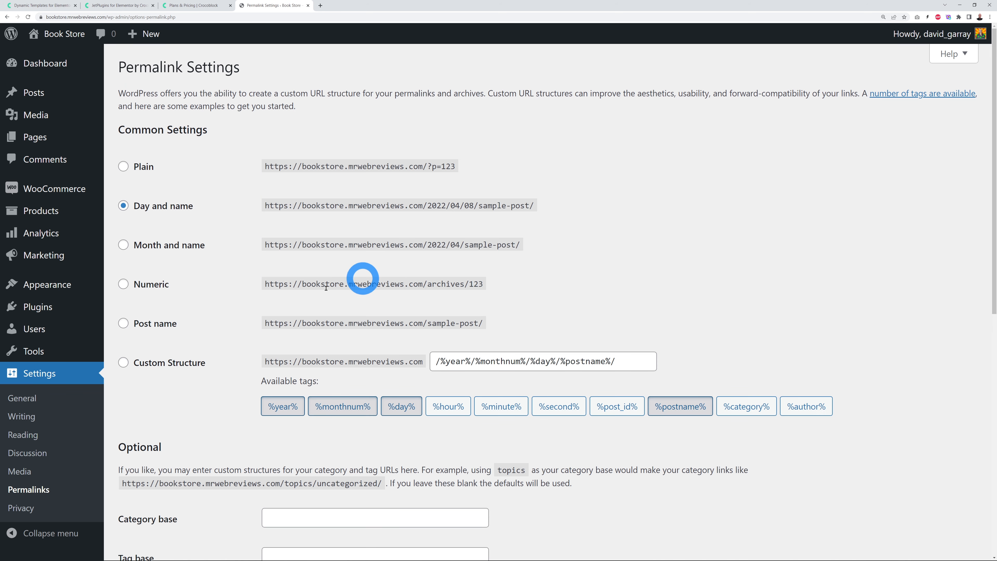
# Step: Choose the Post name structure with product/ as the custom product base, and save
pyautogui.click(123, 322)
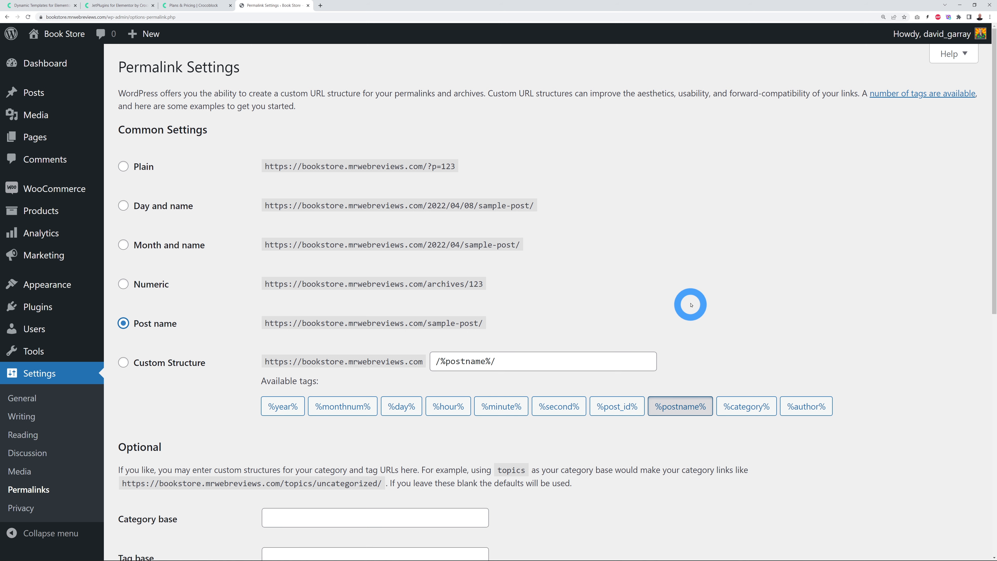
pyautogui.scroll(-5, 711, 294)
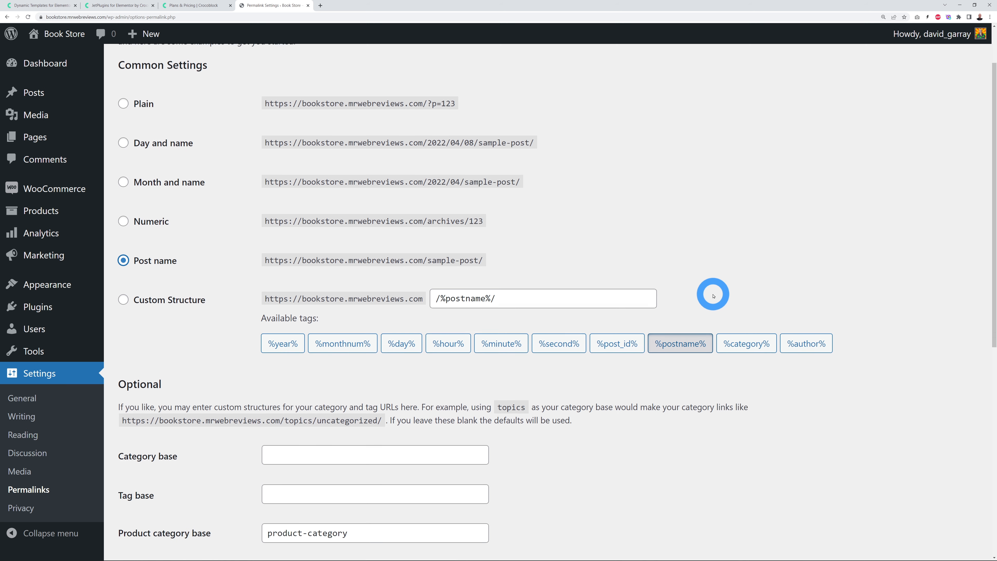
pyautogui.scroll(-6, 712, 297)
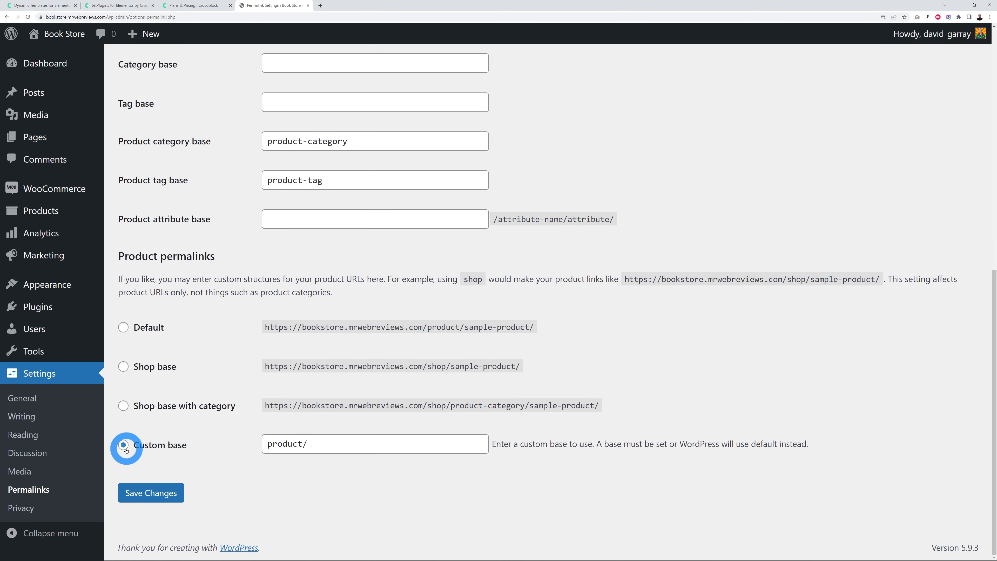
pyautogui.moveTo(272, 444); pyautogui.dragTo(354, 441)
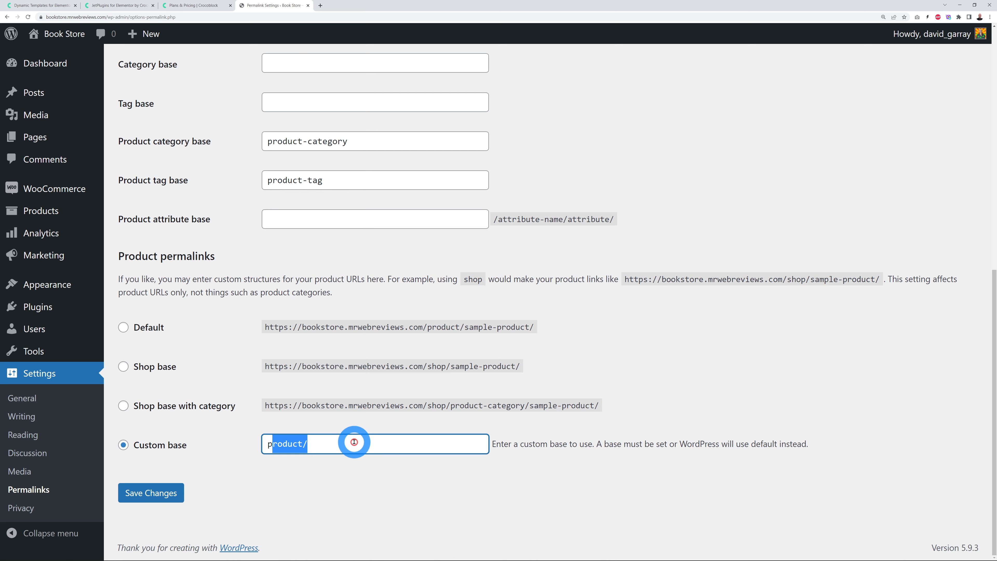
pyautogui.click(354, 442)
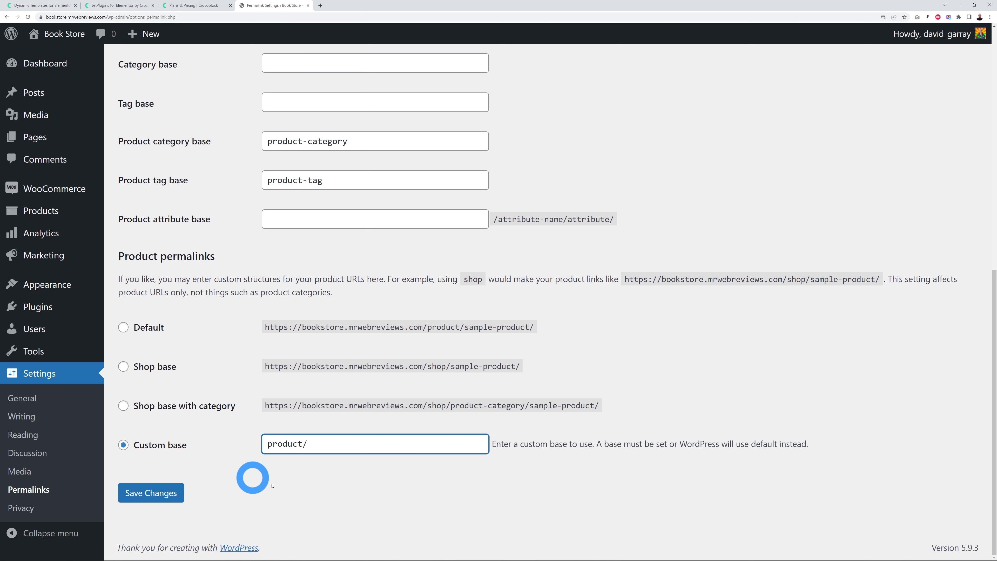
pyautogui.click(163, 496)
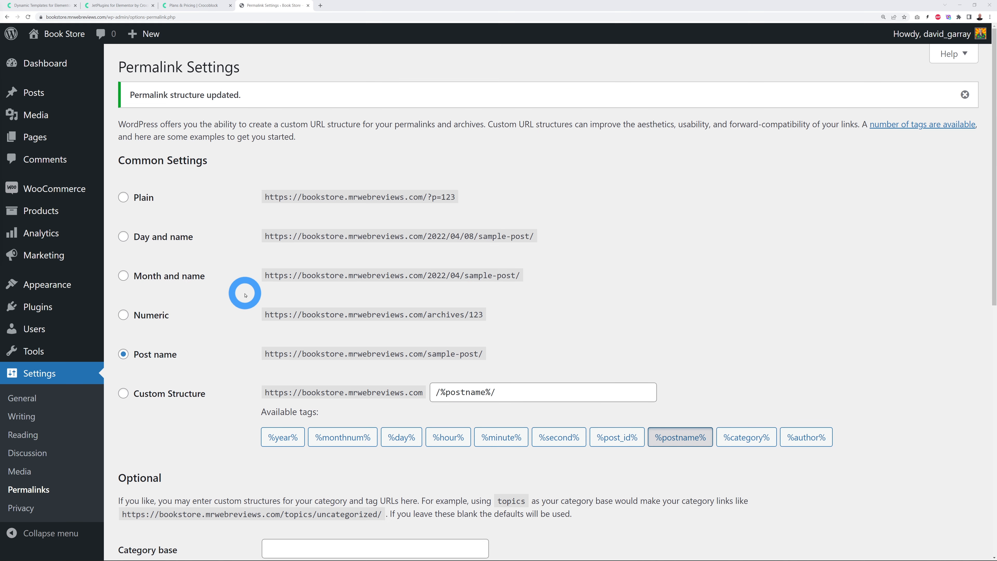
# Step: Search the plugin directory for 'maintenance', then install and activate WebFactory's Maintenance plugin
pyautogui.moveTo(13, 311)
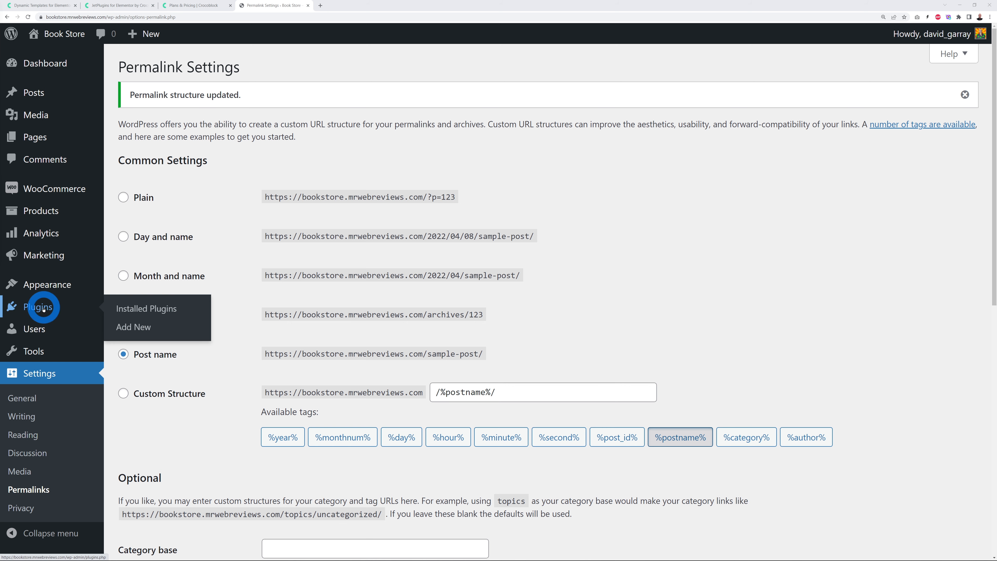
pyautogui.click(134, 328)
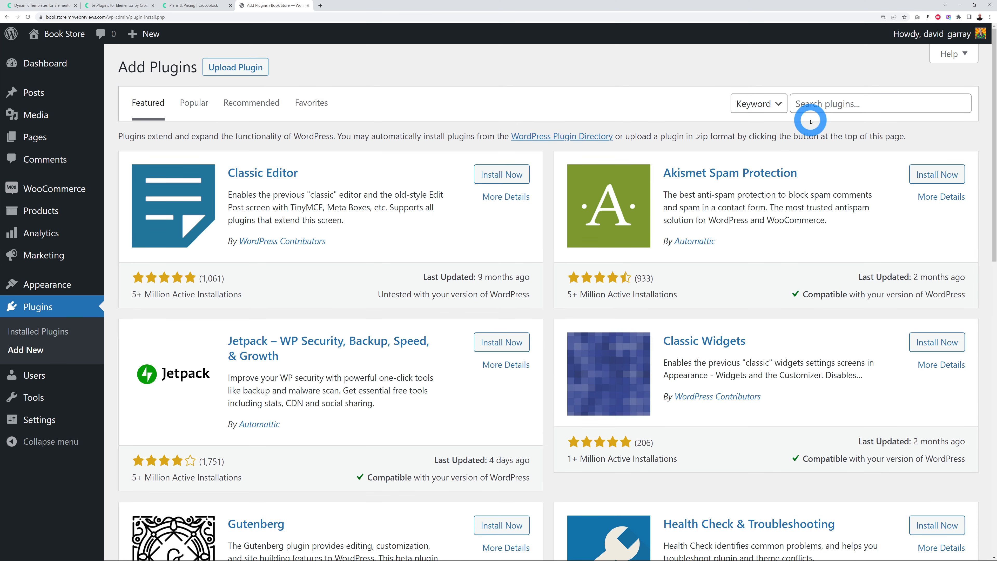
pyautogui.click(815, 109)
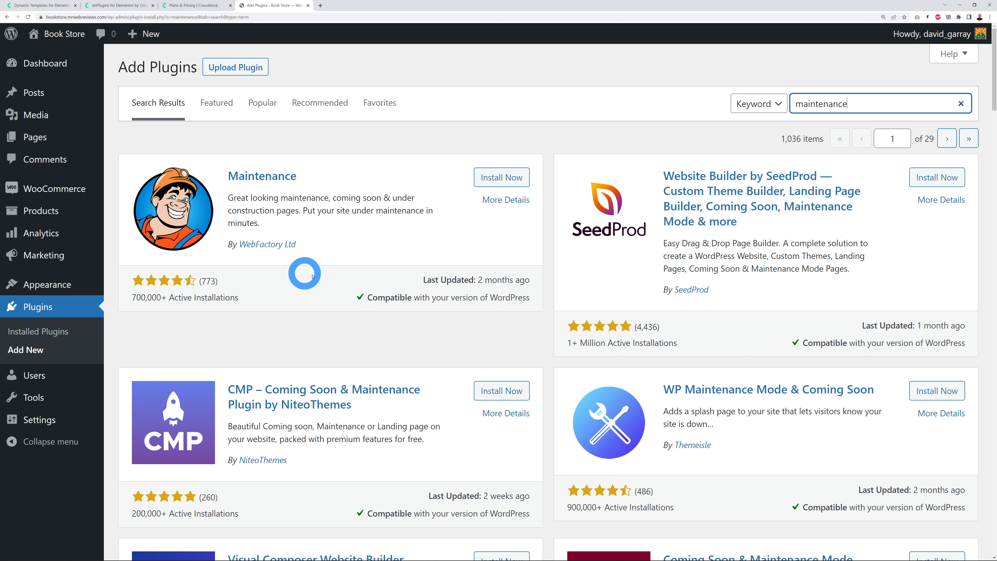
pyautogui.click(491, 183)
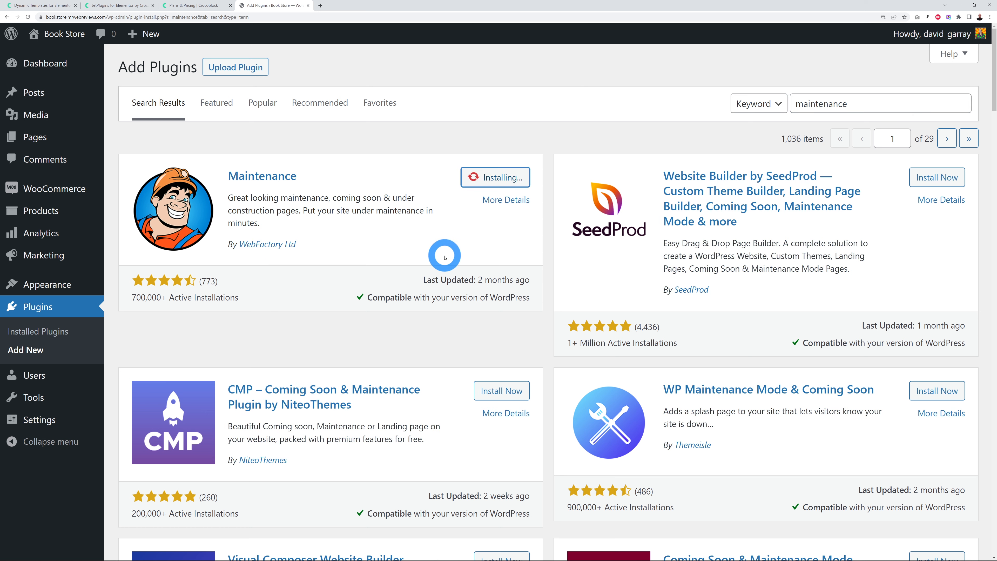
pyautogui.click(508, 177)
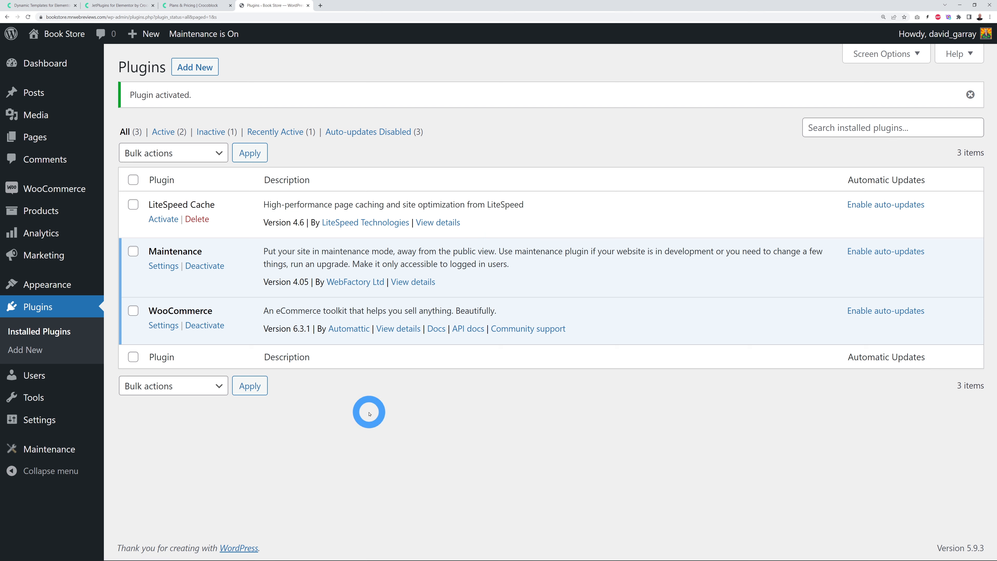
# Step: Check the Maintenance settings and copy the site's base URL into an incognito window
pyautogui.click(66, 453)
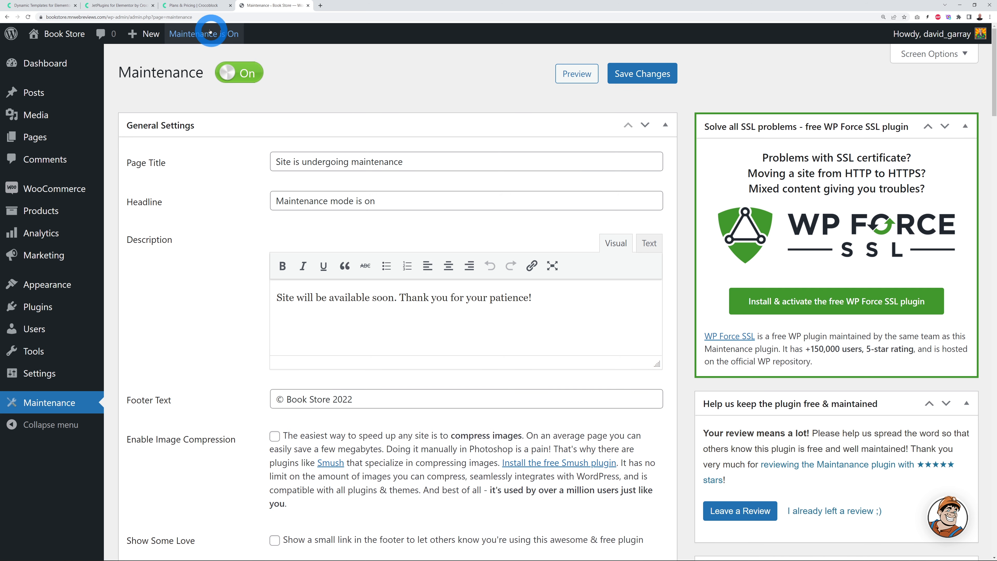
pyautogui.click(93, 18)
pyautogui.click(93, 17)
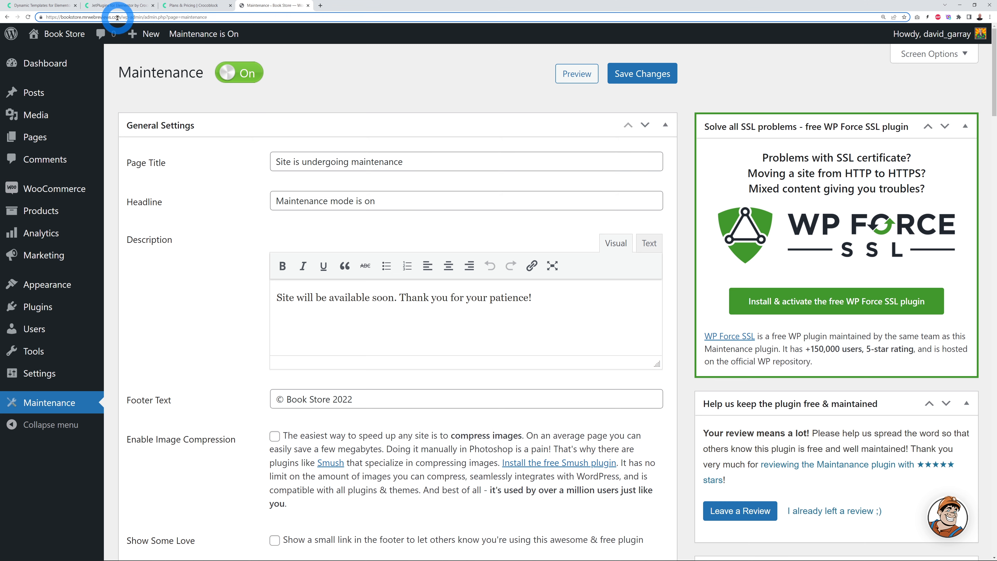
pyautogui.moveTo(119, 18); pyautogui.dragTo(46, 18)
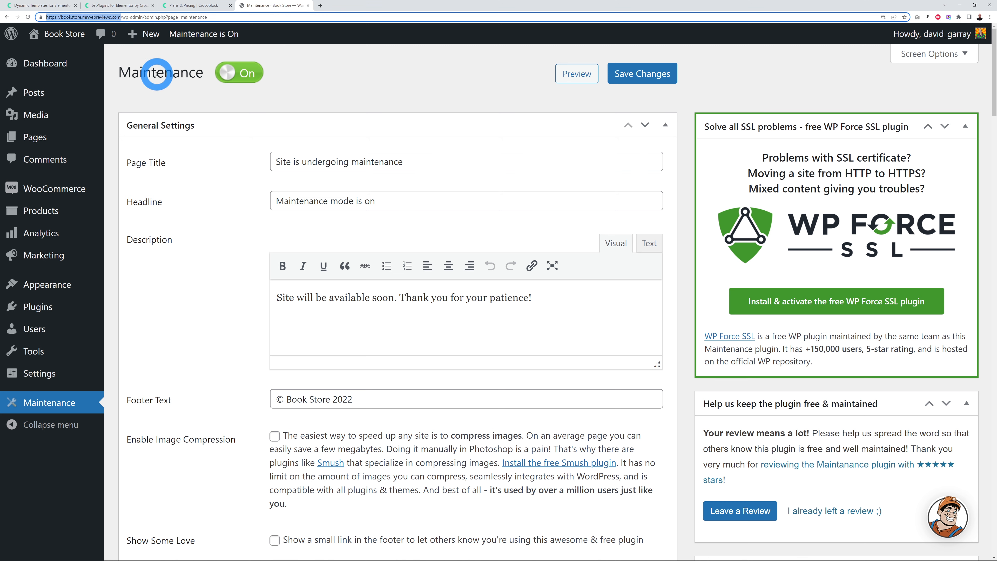
pyautogui.click(989, 18)
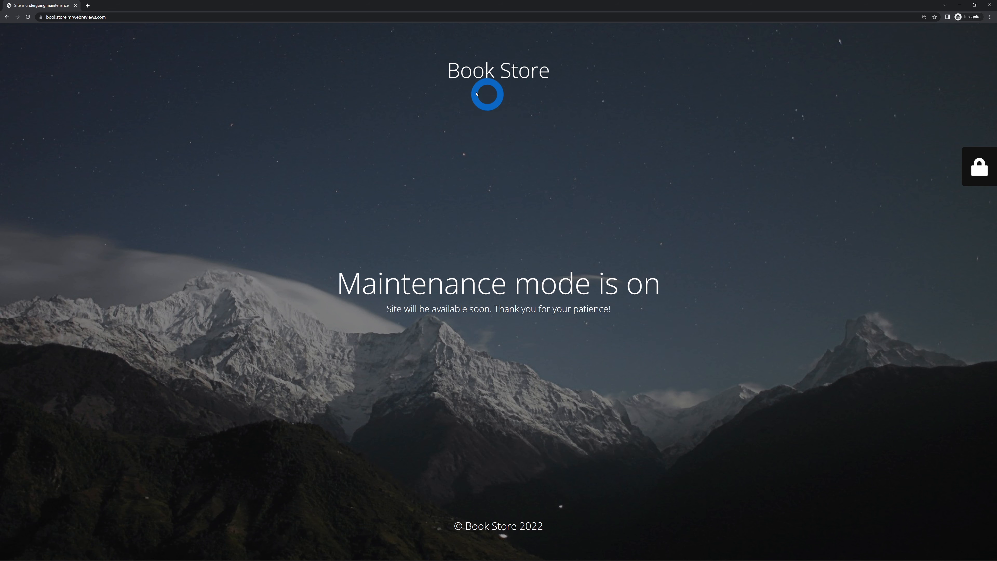
# Step: Open and close the maintenance page's login panel, then close the incognito window
pyautogui.click(982, 171)
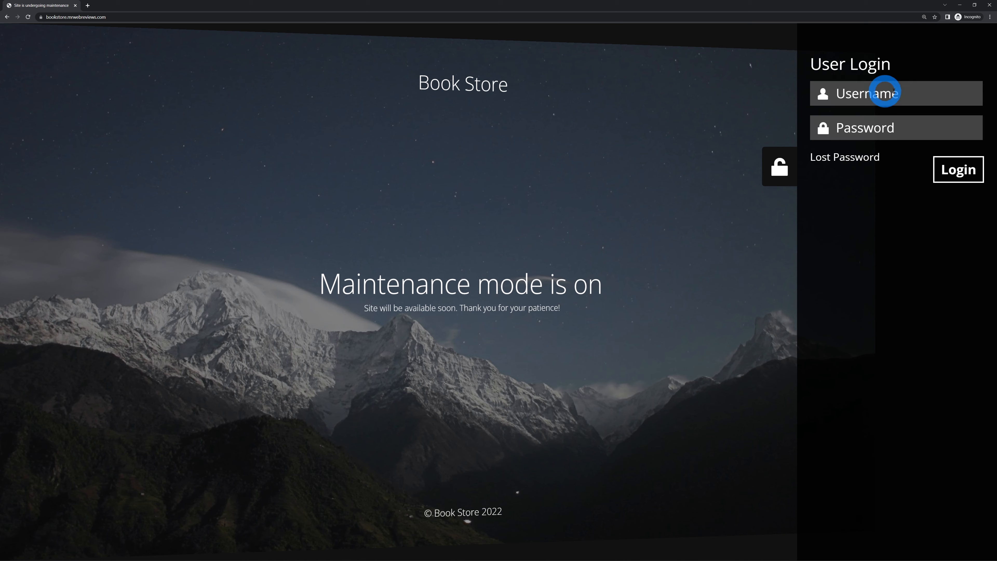
pyautogui.click(779, 167)
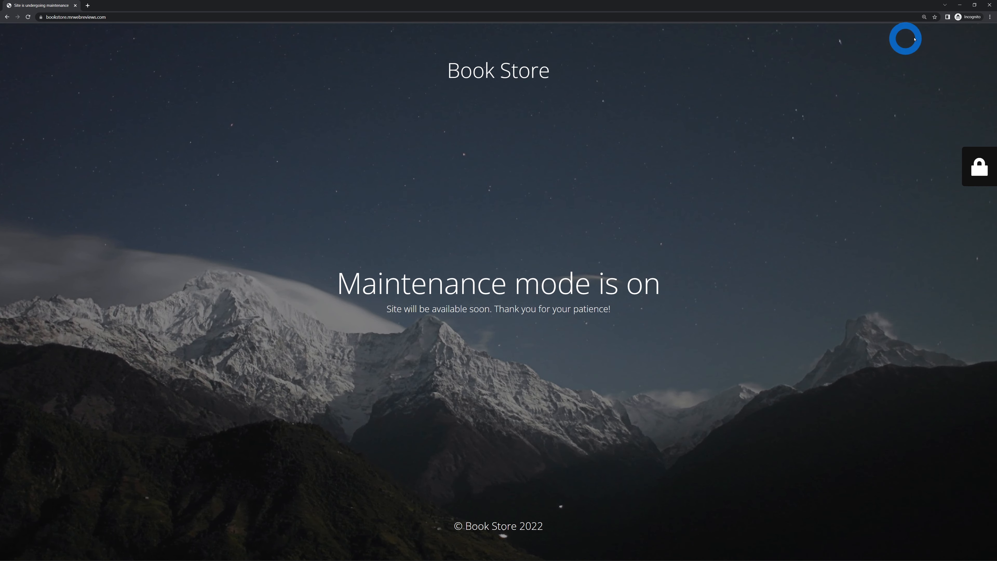
pyautogui.click(989, 4)
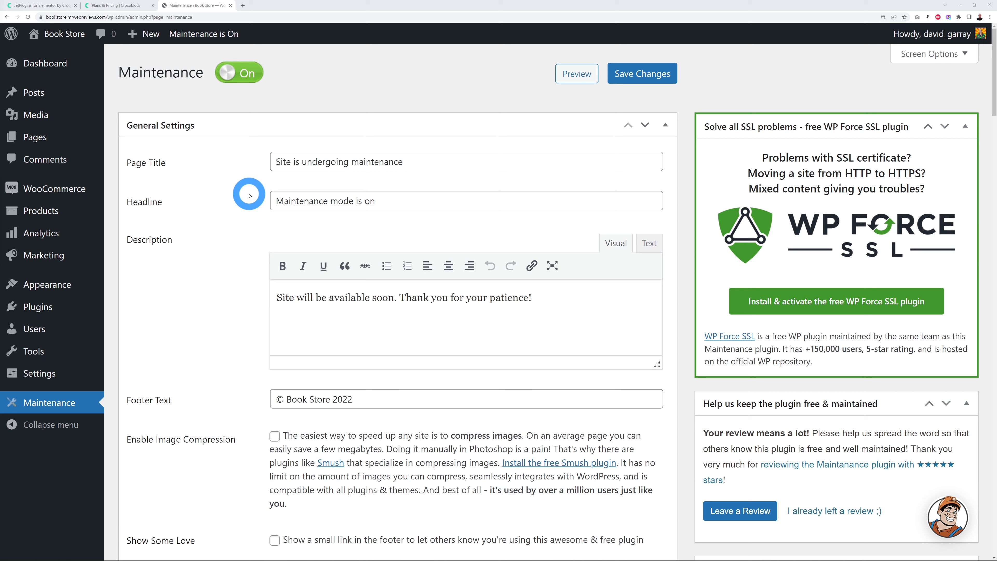
# Step: Visit the Book Store front page from the admin bar and scroll the Hello world! post
pyautogui.moveTo(62, 38)
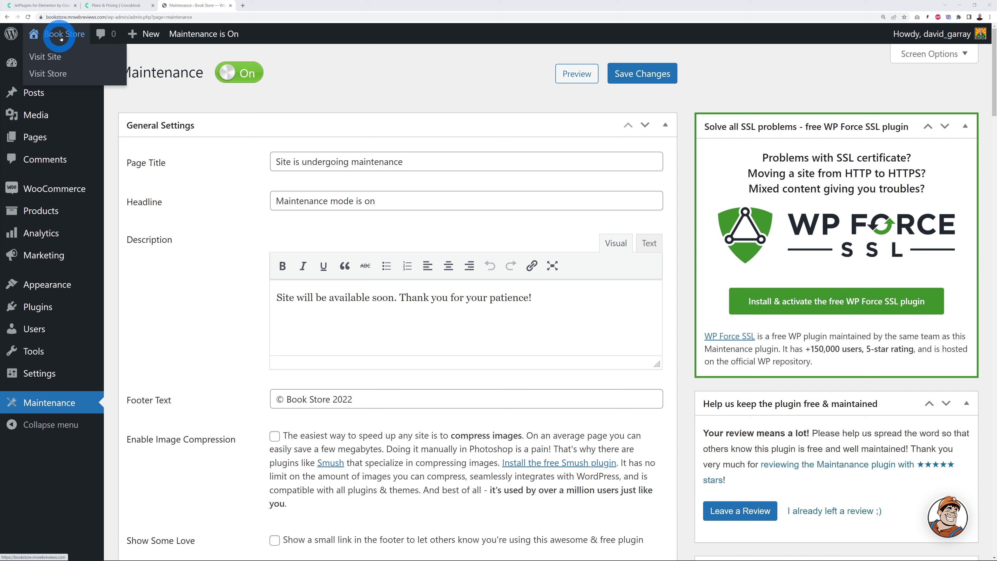
pyautogui.keyDown('ctrl'); pyautogui.click(53, 58); pyautogui.keyUp('ctrl')
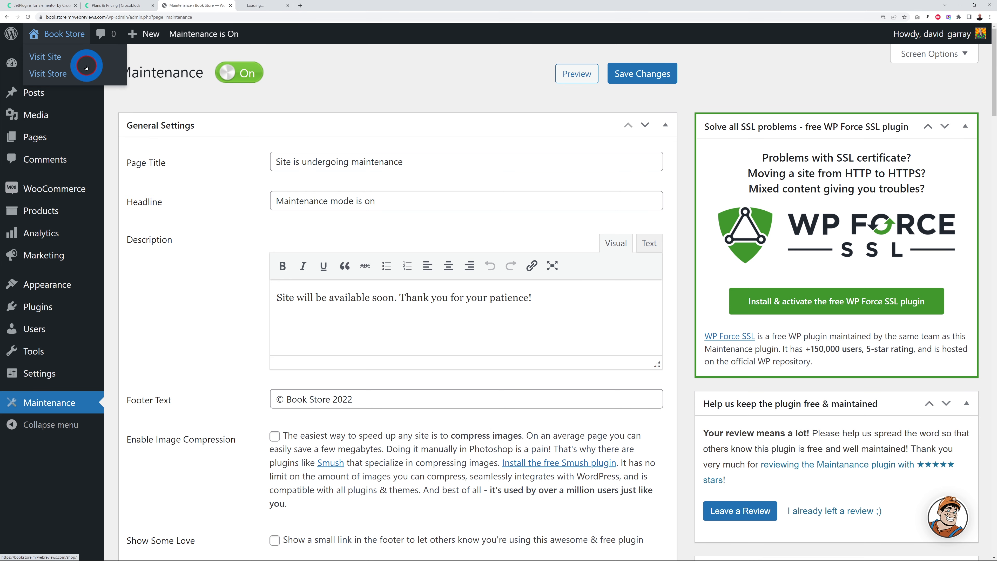
pyautogui.click(275, 5)
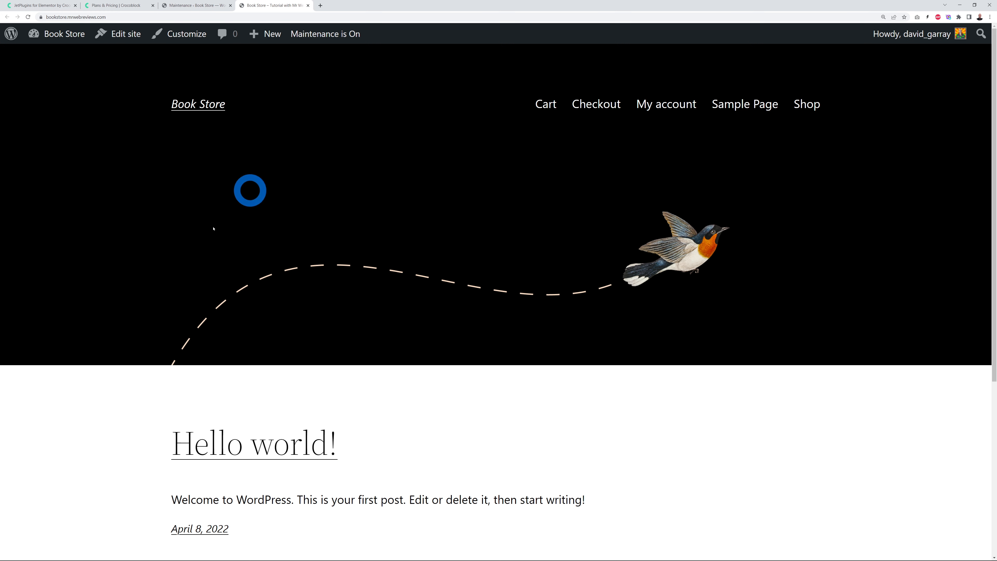
pyautogui.scroll(-5, 628, 354)
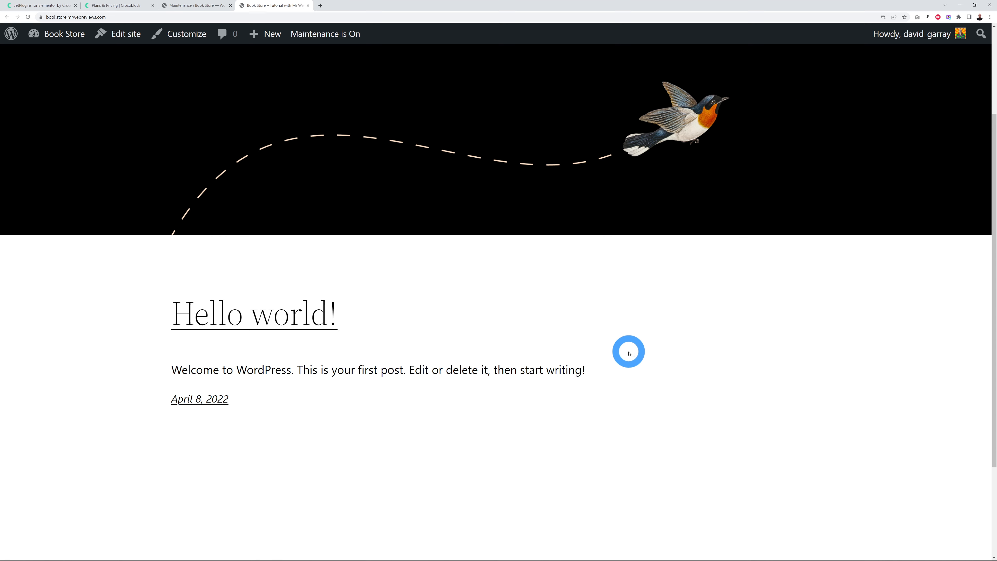
pyautogui.scroll(5, 663, 356)
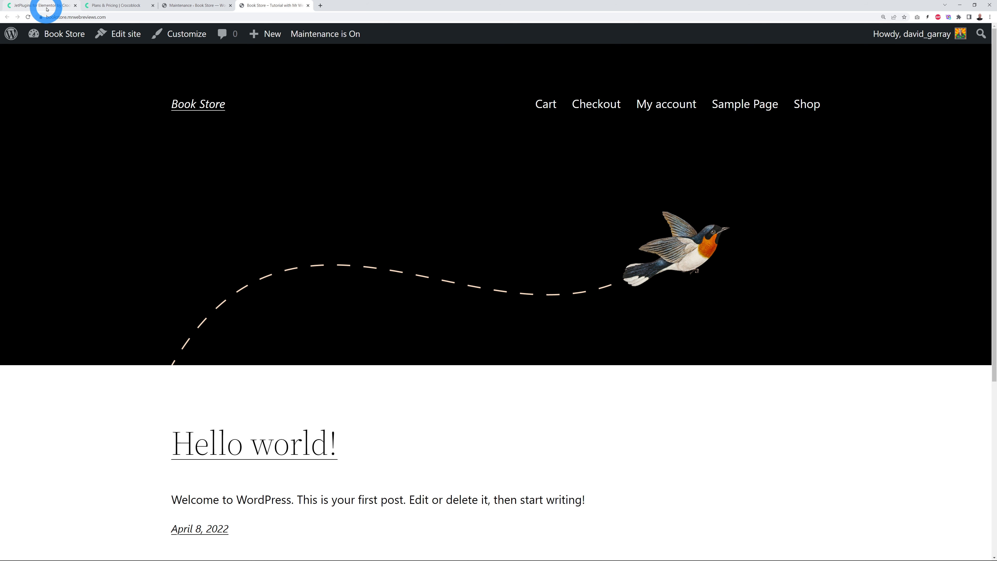
# Step: From Crocoblock's JetPlugins page, browse all templates and open the Only Books template details
pyautogui.click(28, 5)
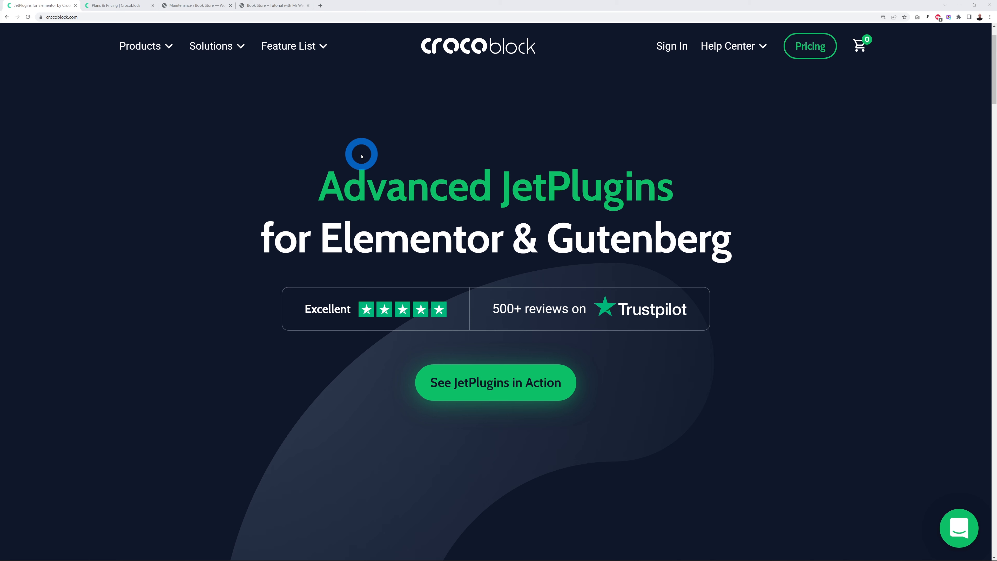
pyautogui.moveTo(172, 60)
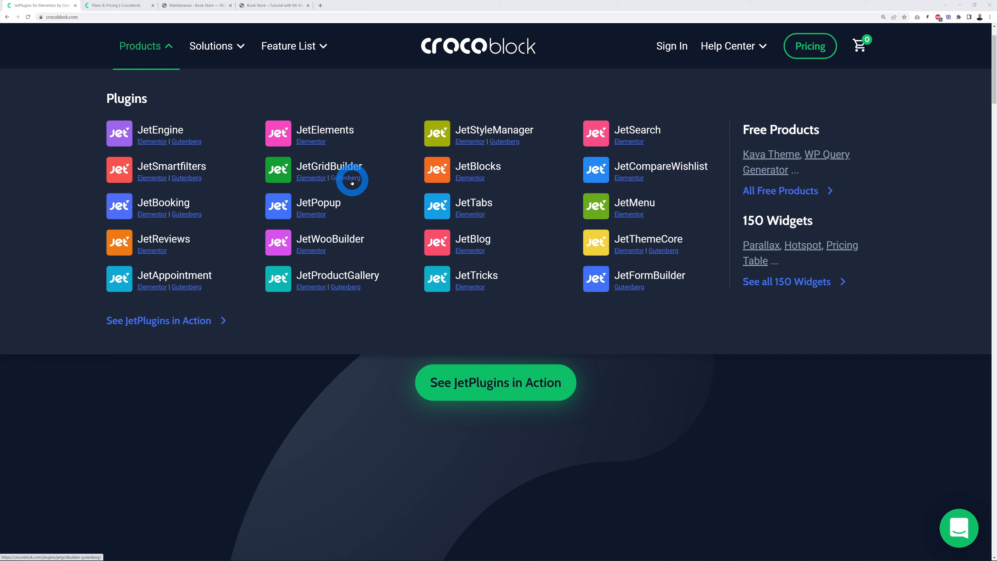
pyautogui.moveTo(218, 46)
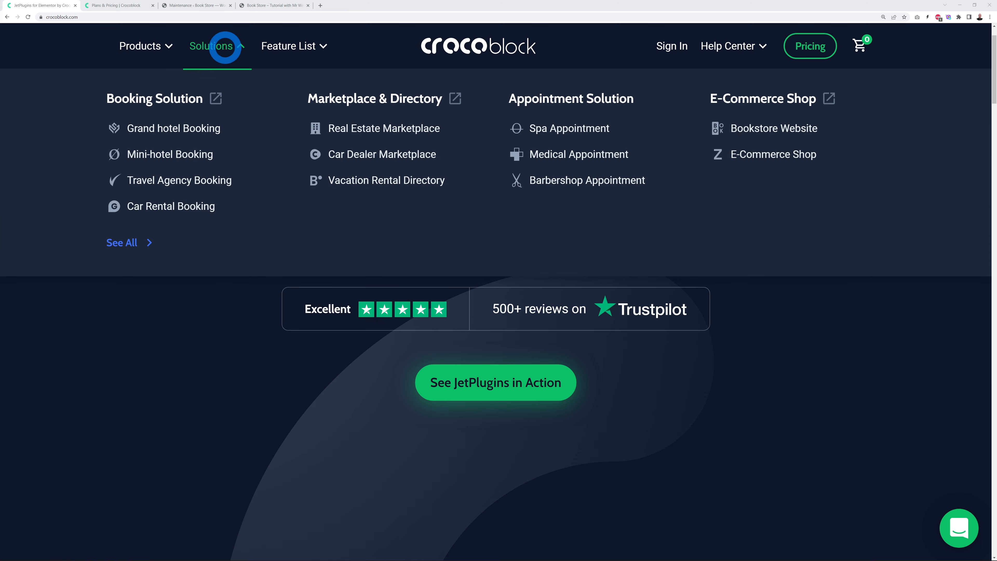
pyautogui.click(132, 243)
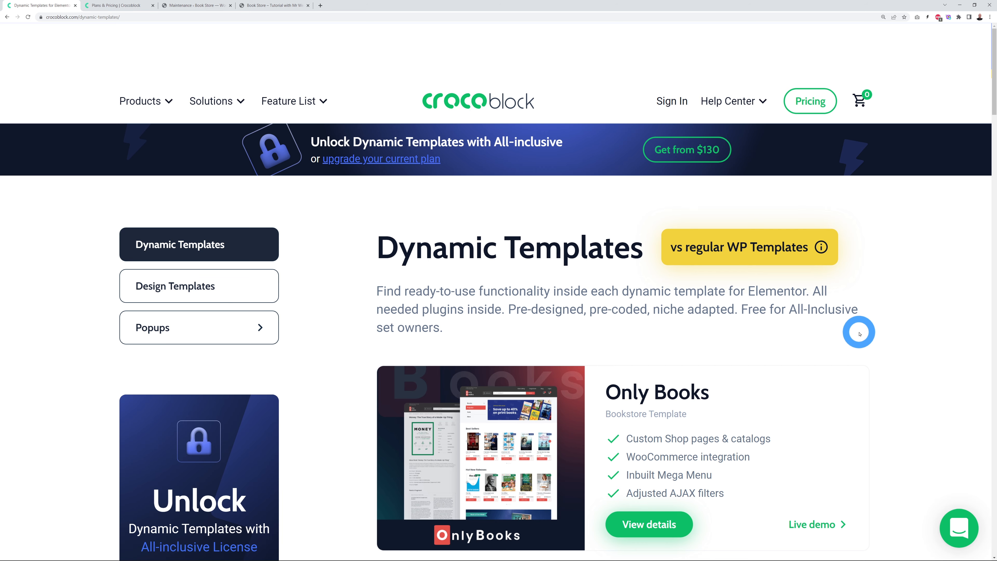
pyautogui.scroll(-2, 859, 332)
pyautogui.scroll(-2, 860, 334)
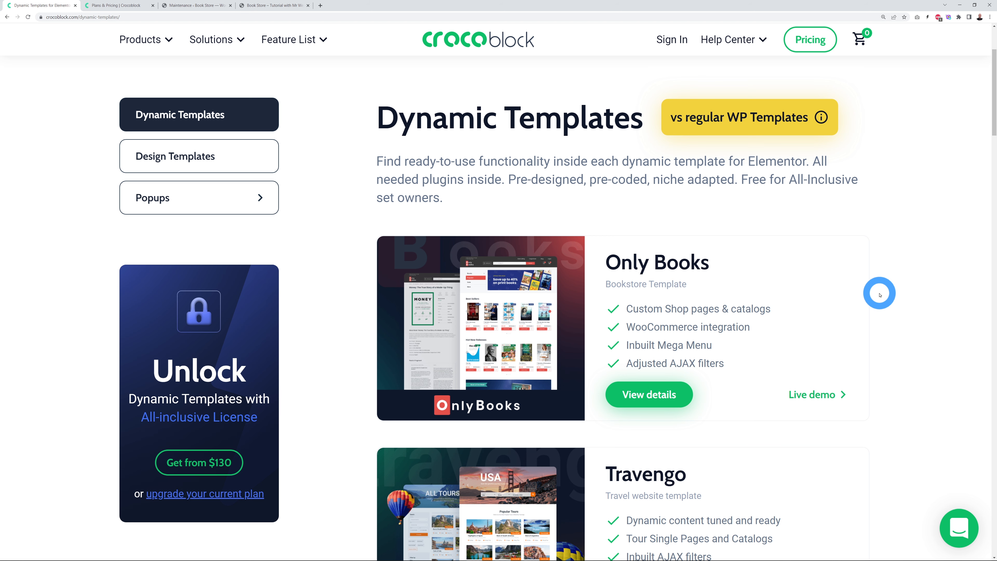
pyautogui.scroll(-1, 879, 295)
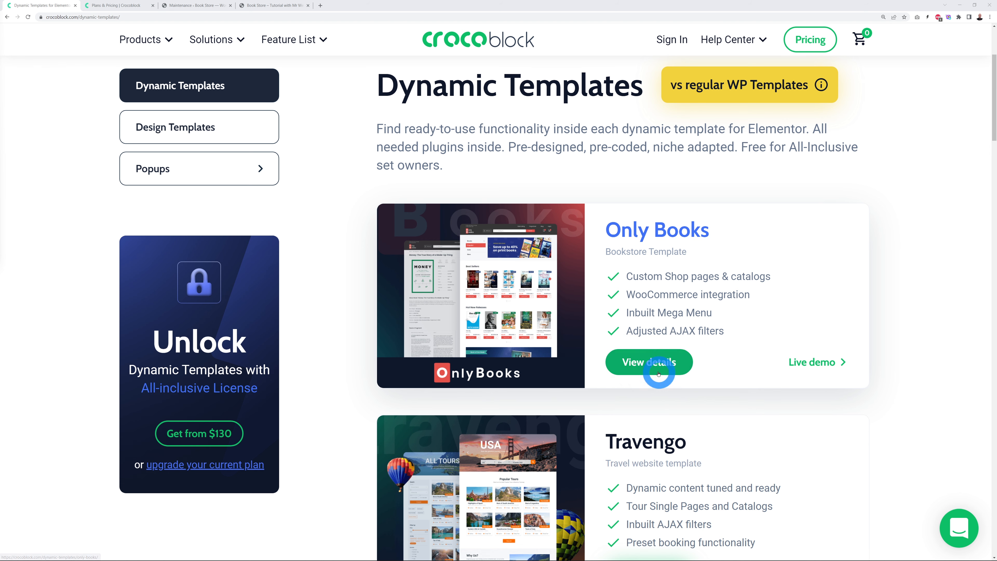
pyautogui.click(659, 363)
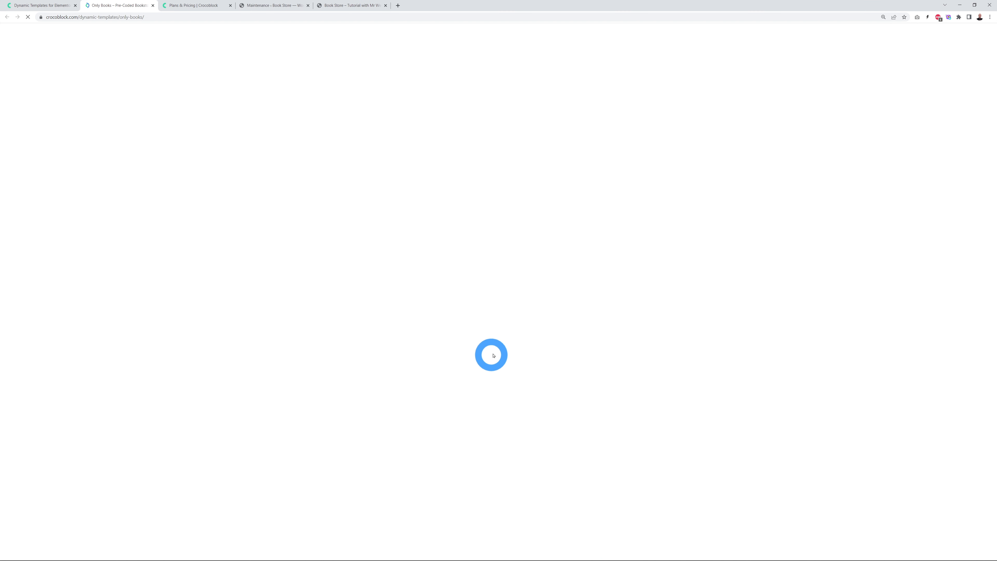
# Step: Review the Only Books features, then jump to its $130, $265/year and $750 lifetime pricing
pyautogui.scroll(-2, 667, 310)
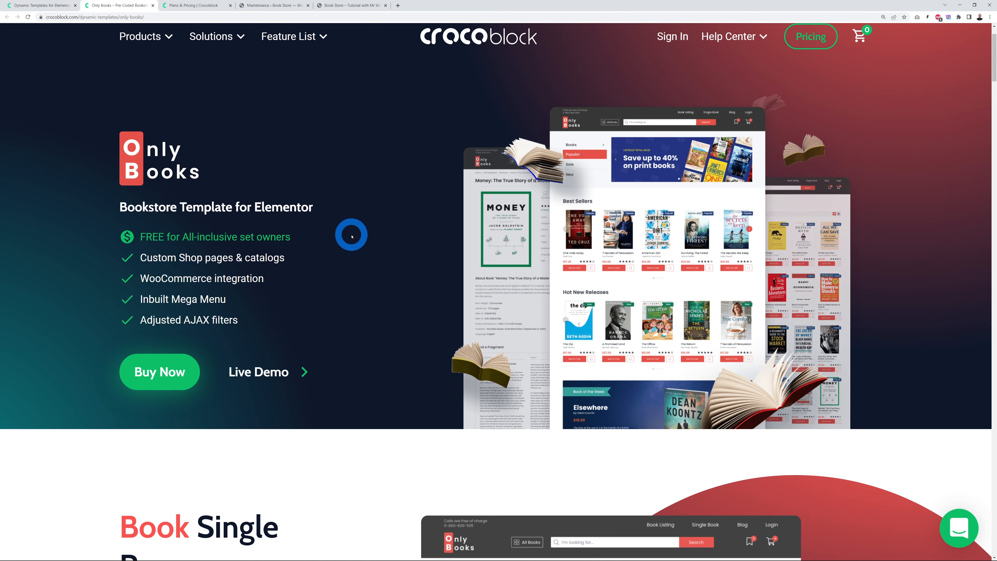
pyautogui.scroll(-7, 347, 234)
pyautogui.scroll(-8, 349, 238)
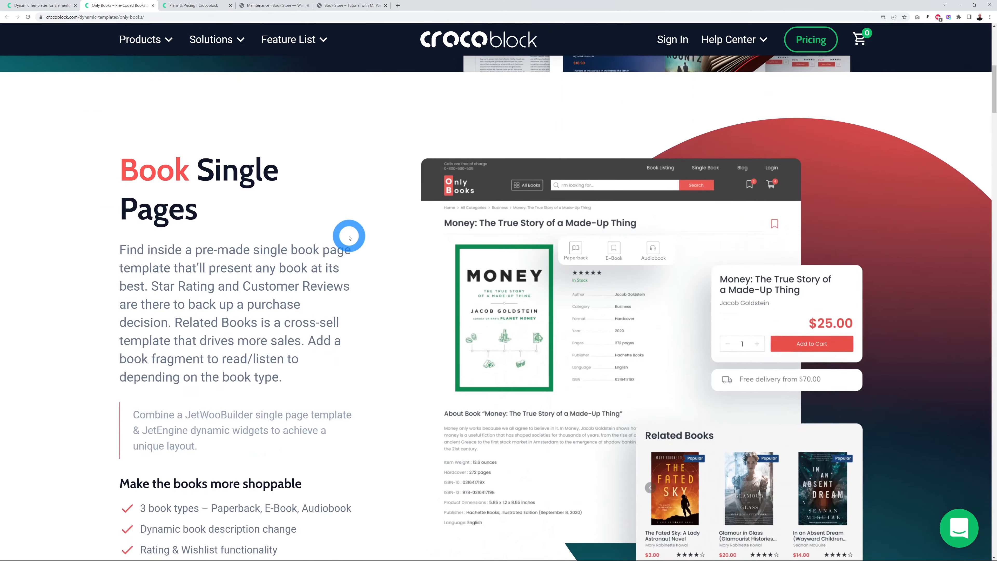
pyautogui.scroll(-14, 353, 247)
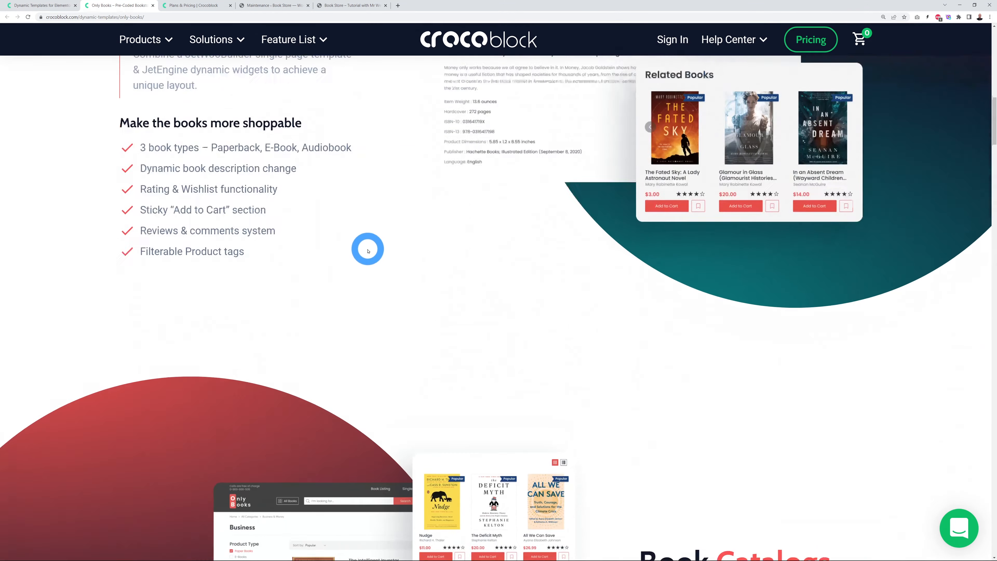
pyautogui.scroll(11, 369, 251)
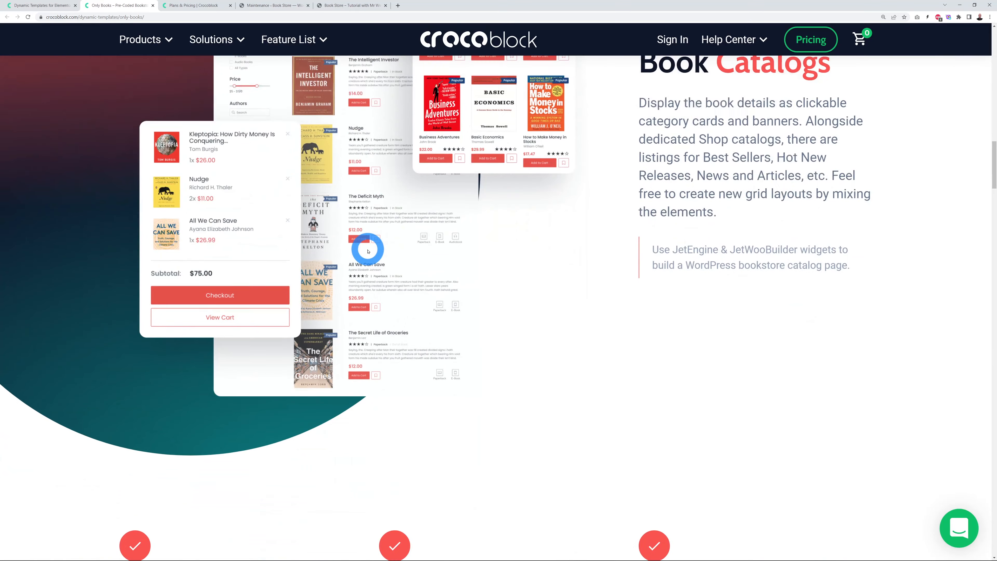
pyautogui.scroll(20, 368, 250)
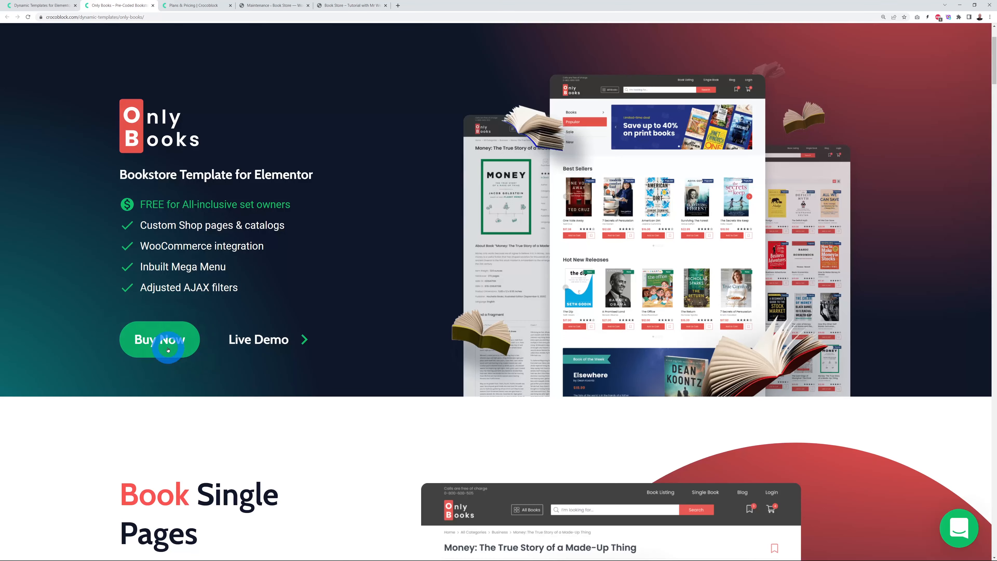
pyautogui.click(168, 349)
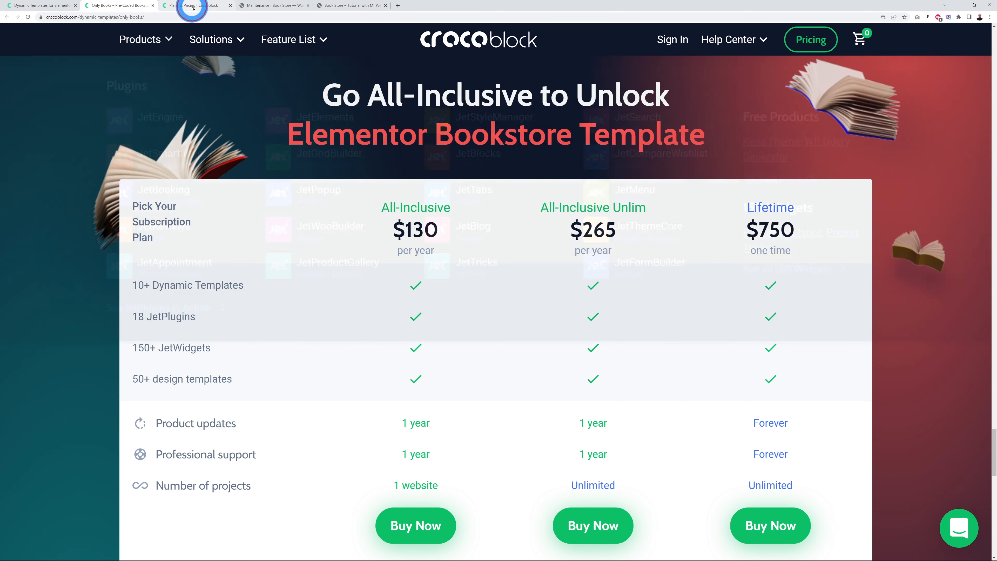
pyautogui.click(192, 6)
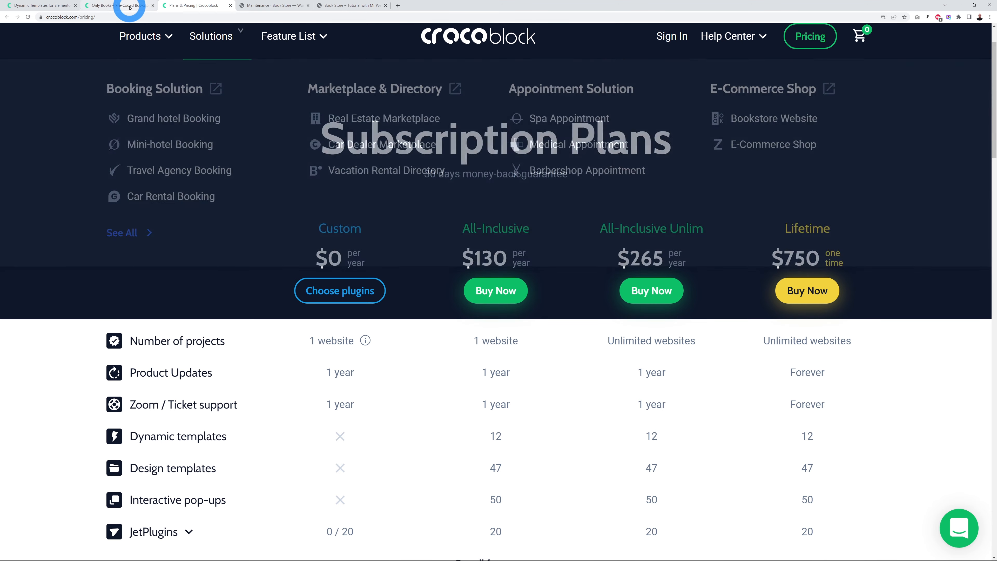
pyautogui.click(125, 5)
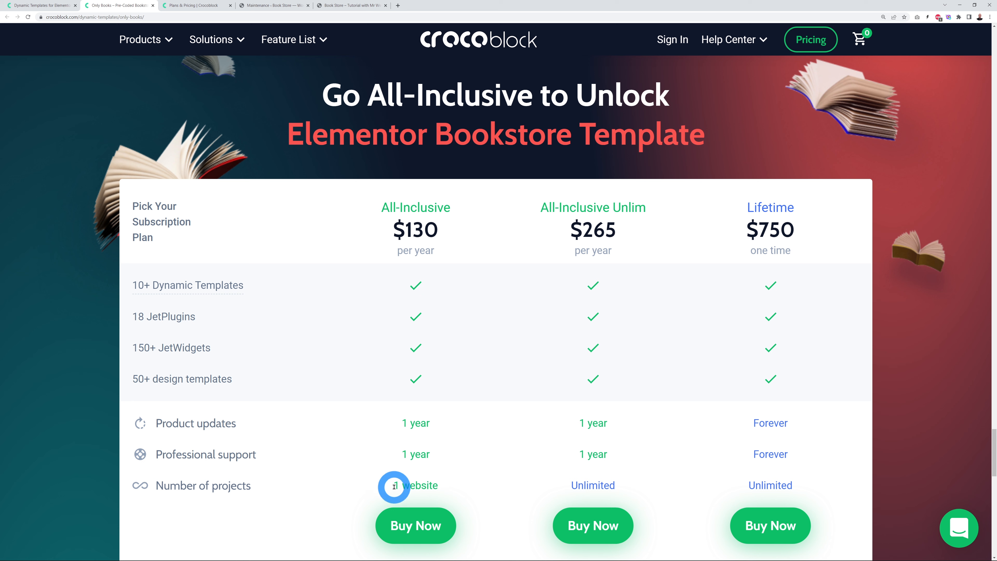
pyautogui.moveTo(394, 486); pyautogui.dragTo(441, 485)
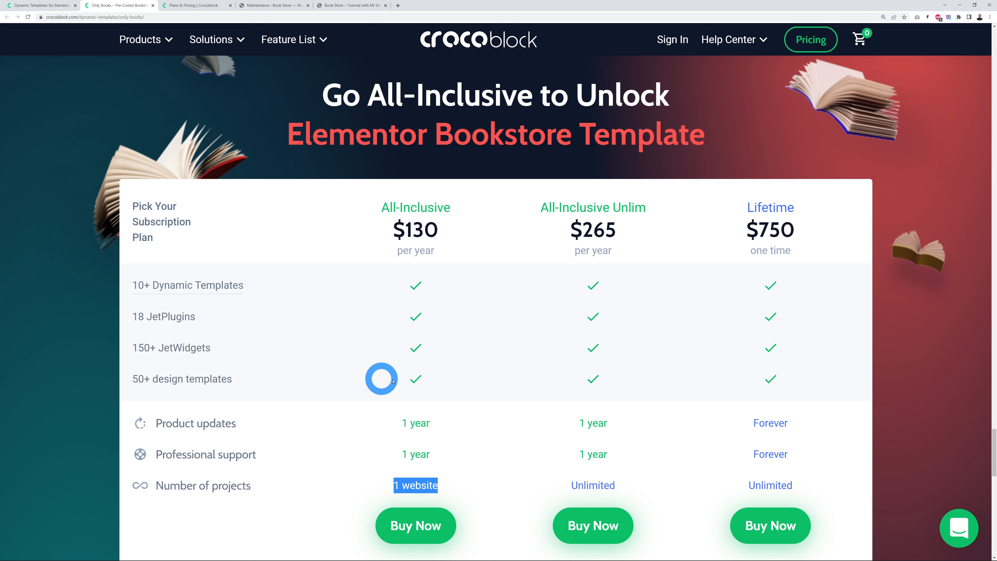
pyautogui.click(115, 448)
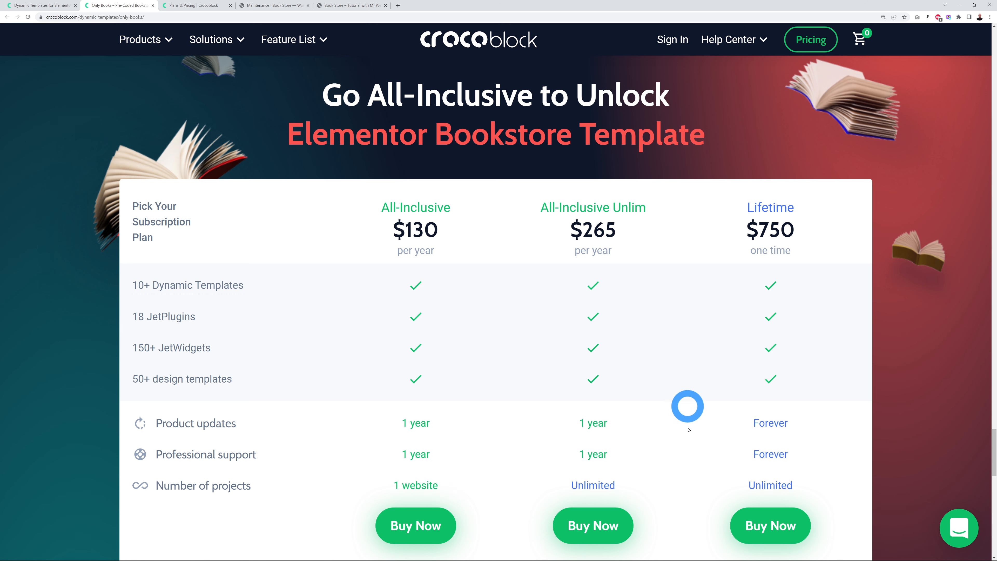
pyautogui.doubleClick(573, 487)
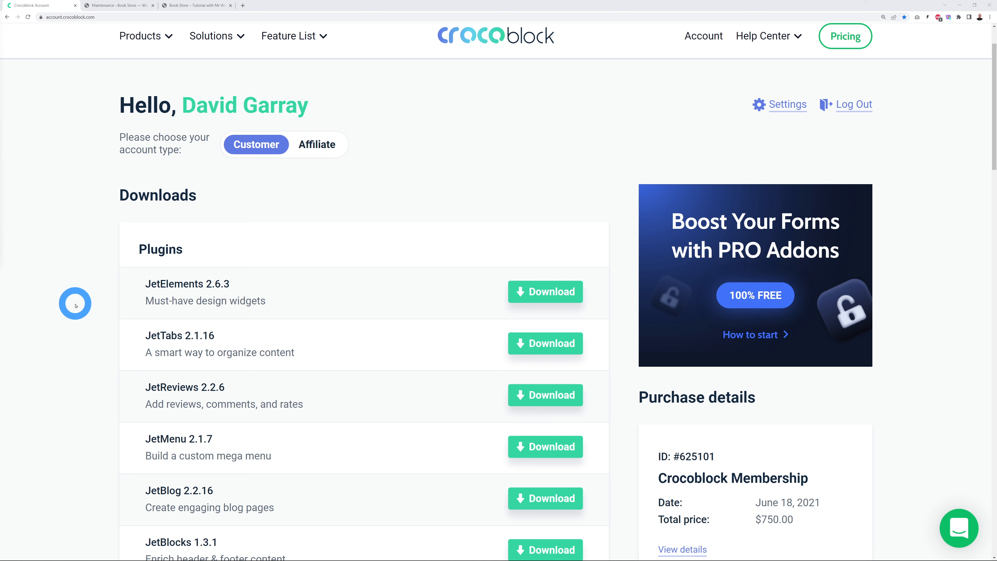
# Step: Save the Crocoblock Wizard from the account page as crocoblock-wizard.zip in the PLUGINS folder
pyautogui.scroll(-2, 74, 302)
pyautogui.scroll(-13, 74, 304)
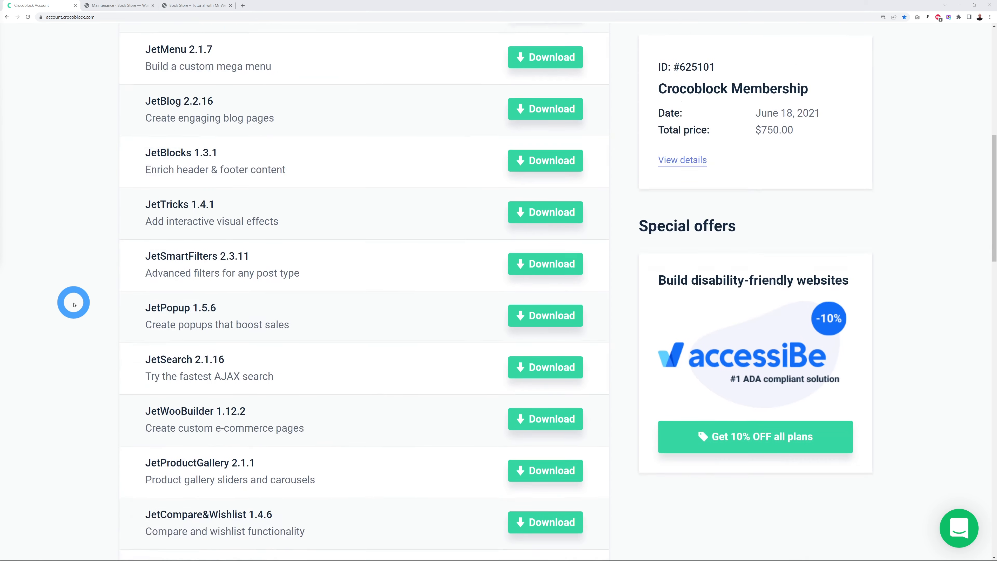
pyautogui.scroll(-2, 74, 304)
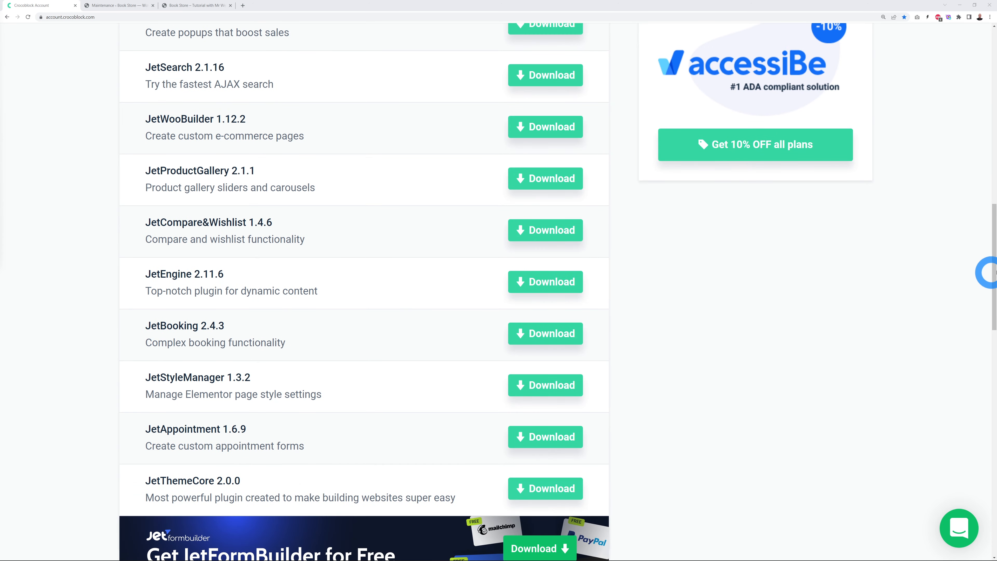
pyautogui.moveTo(993, 262); pyautogui.dragTo(828, 352)
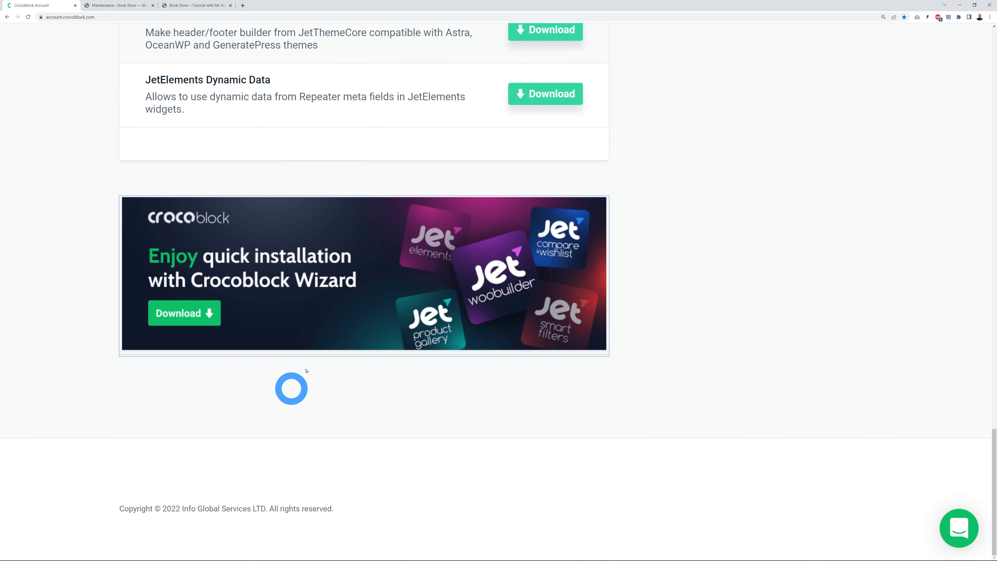
pyautogui.click(200, 318)
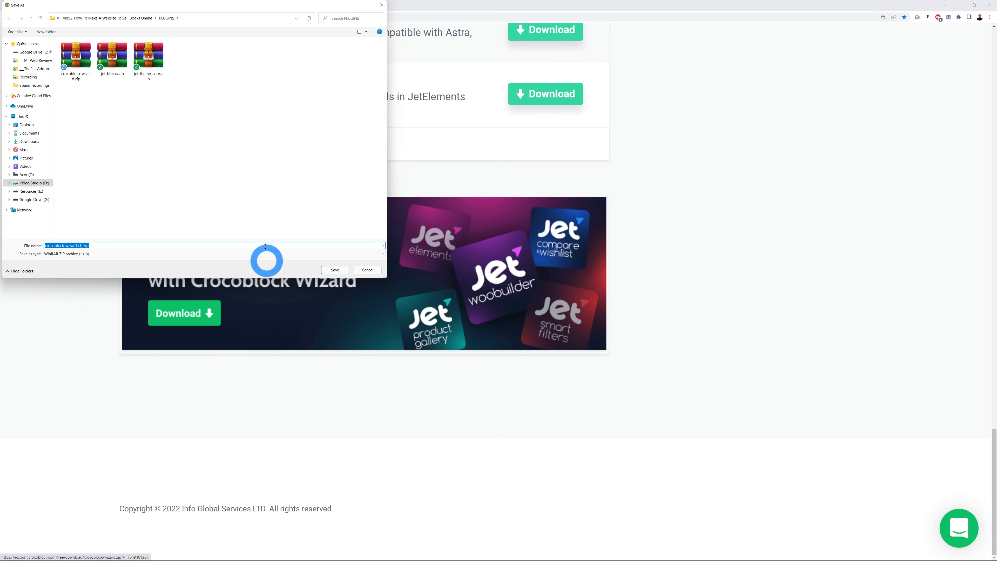
pyautogui.click(335, 271)
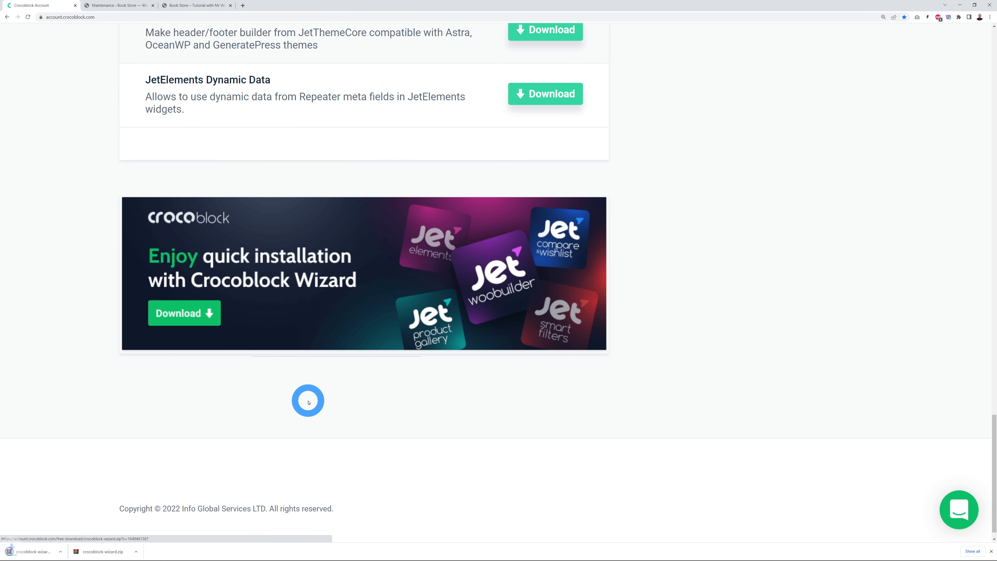
pyautogui.click(991, 551)
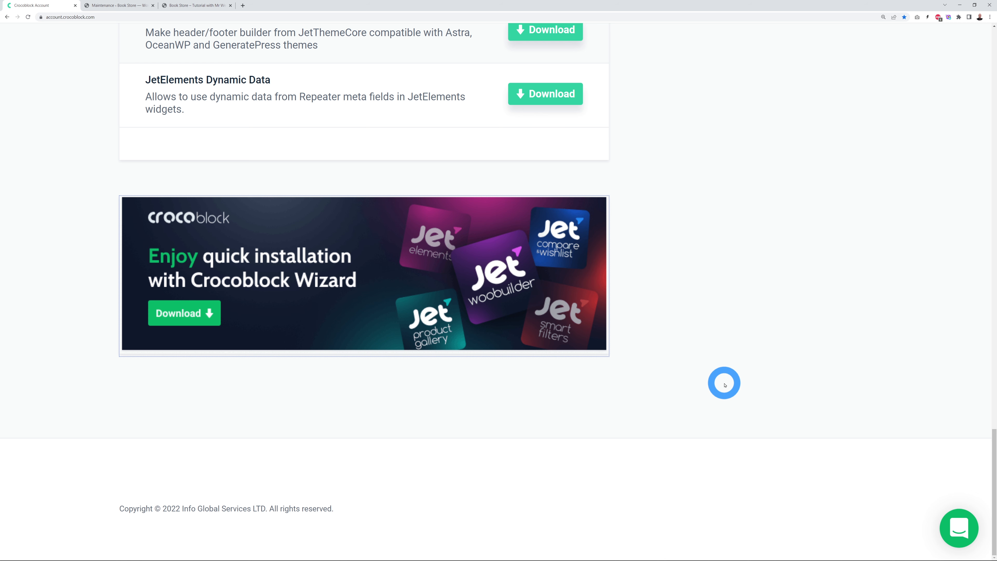
# Step: Upload crocoblock-wizard.zip under Plugins > Add New on the Book Store site, install and activate it
pyautogui.hotkey('ctrl', 'Tab')
pyautogui.moveTo(40, 352)
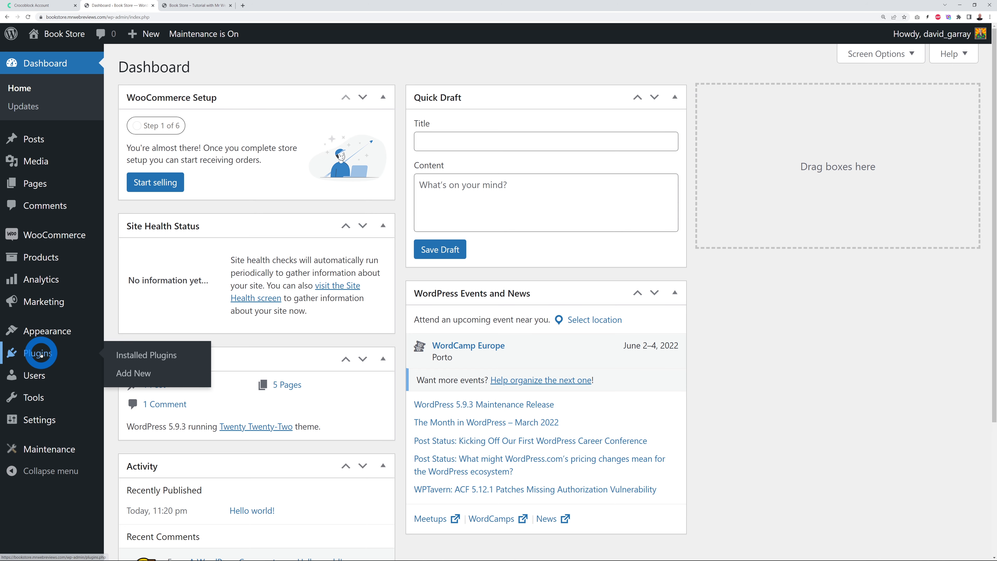
pyautogui.click(127, 376)
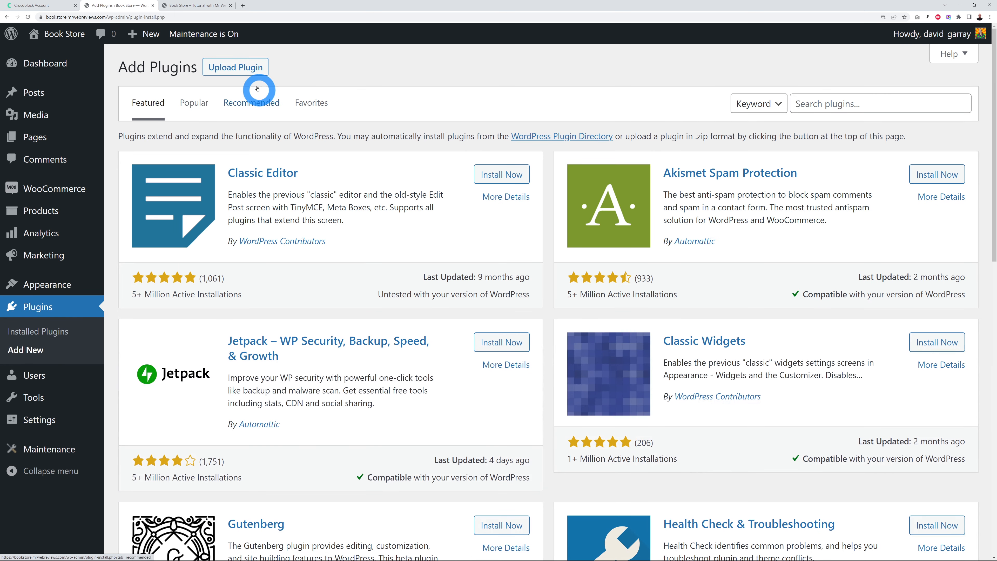
pyautogui.click(251, 73)
pyautogui.click(459, 184)
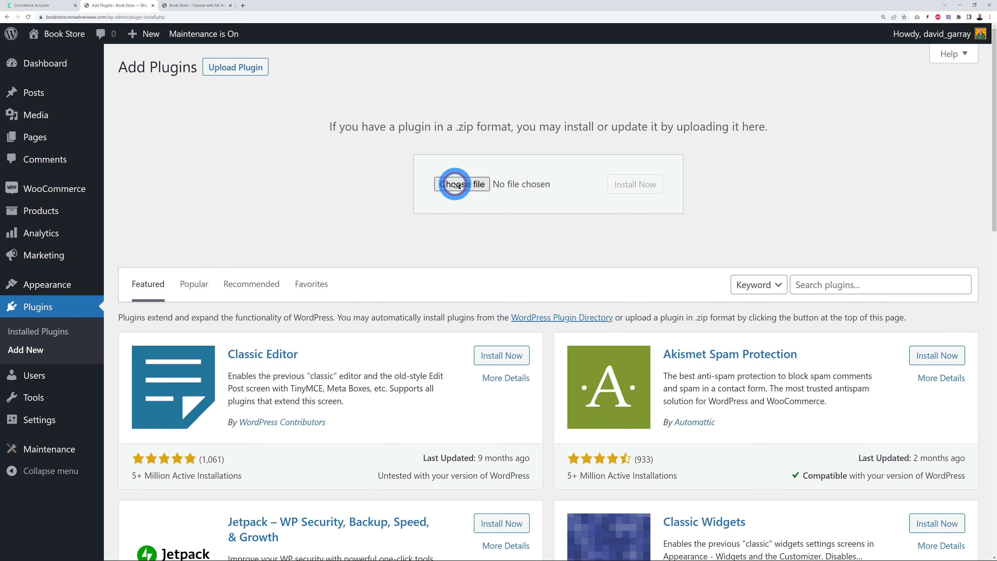
pyautogui.click(113, 61)
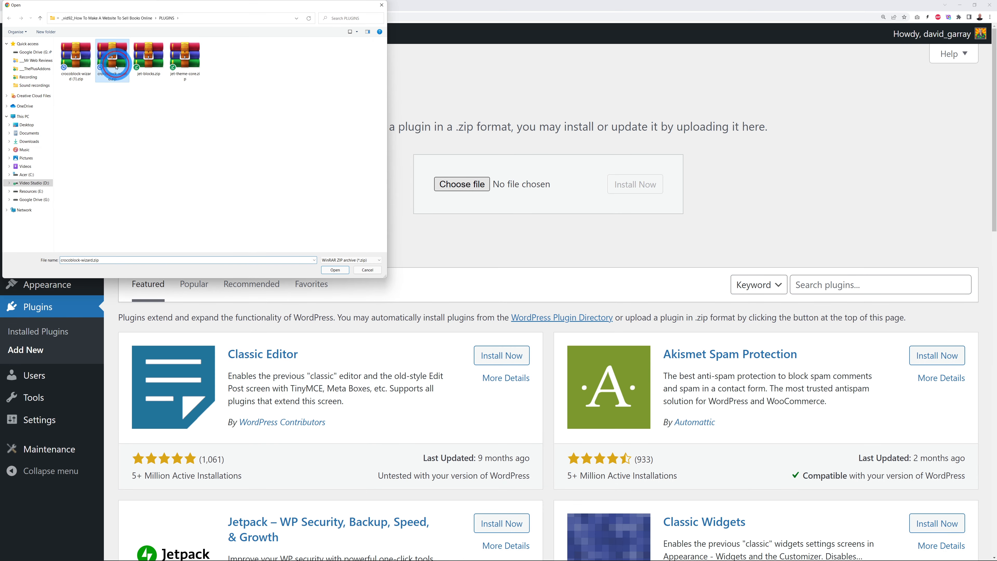
pyautogui.click(337, 271)
pyautogui.click(643, 185)
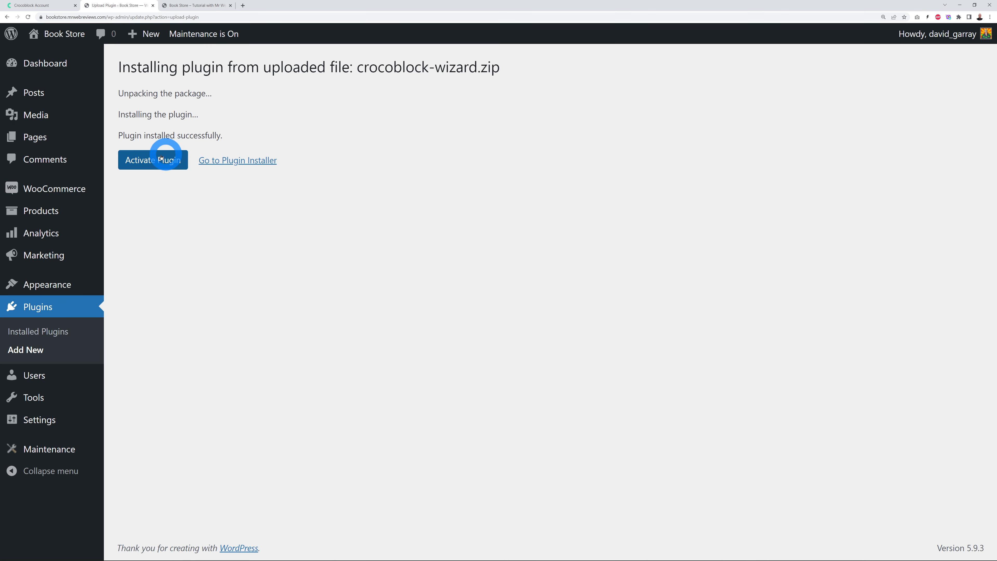
pyautogui.click(166, 159)
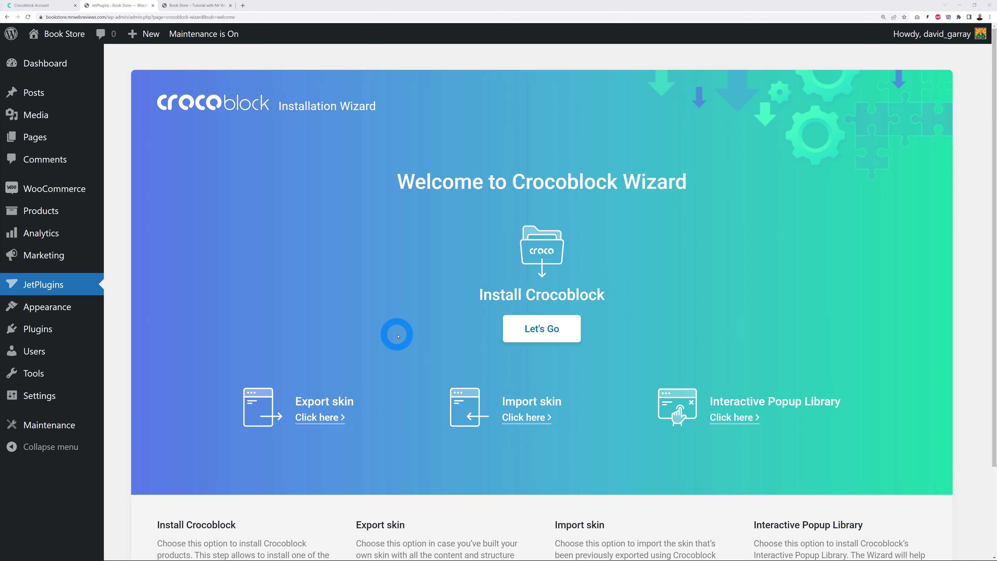
# Step: Start the Crocoblock installation and fetch the licence key from the Crocoblock account page
pyautogui.click(558, 333)
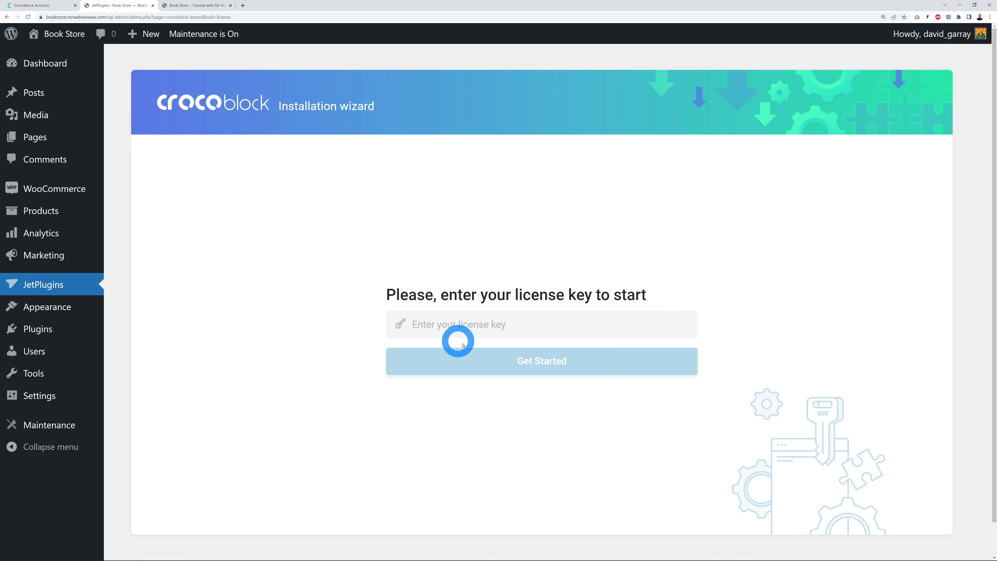
pyautogui.click(474, 329)
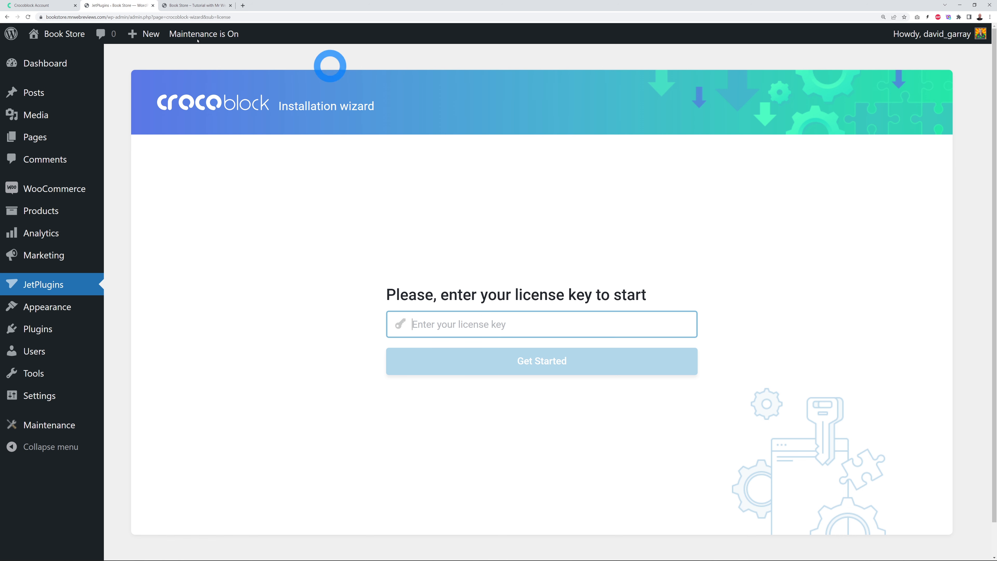
pyautogui.click(39, 6)
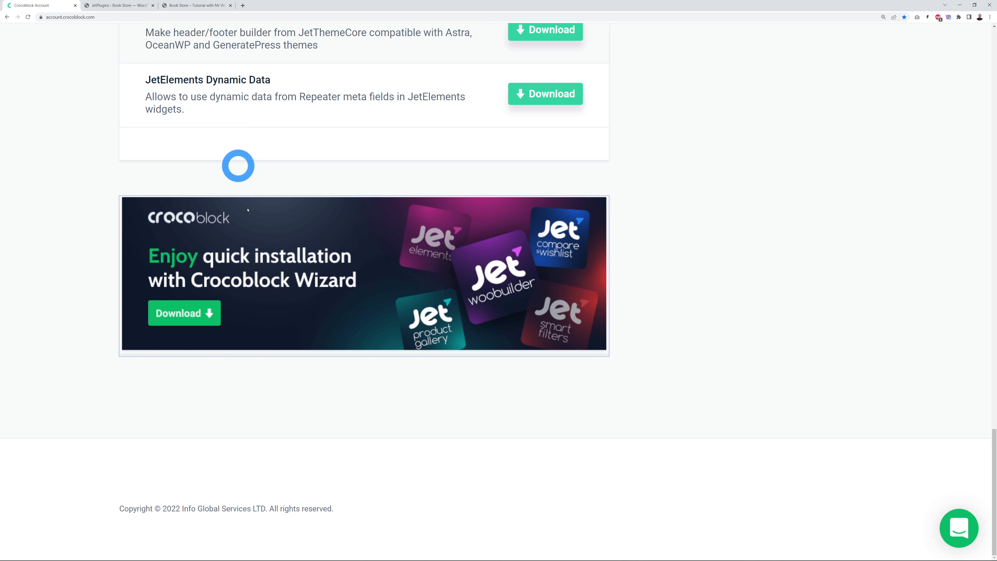
pyautogui.moveTo(992, 462); pyautogui.dragTo(990, 100)
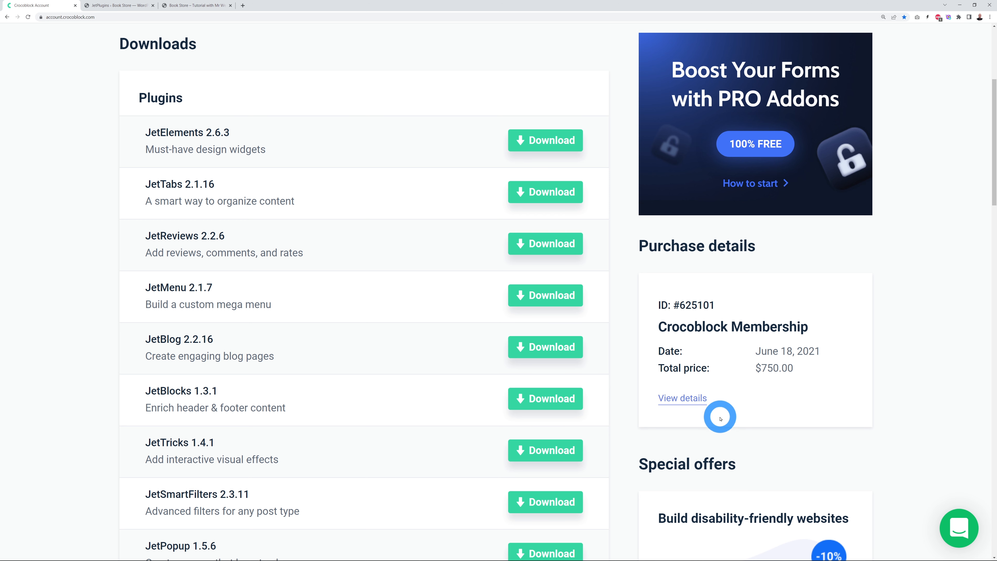
pyautogui.scroll(-2, 712, 415)
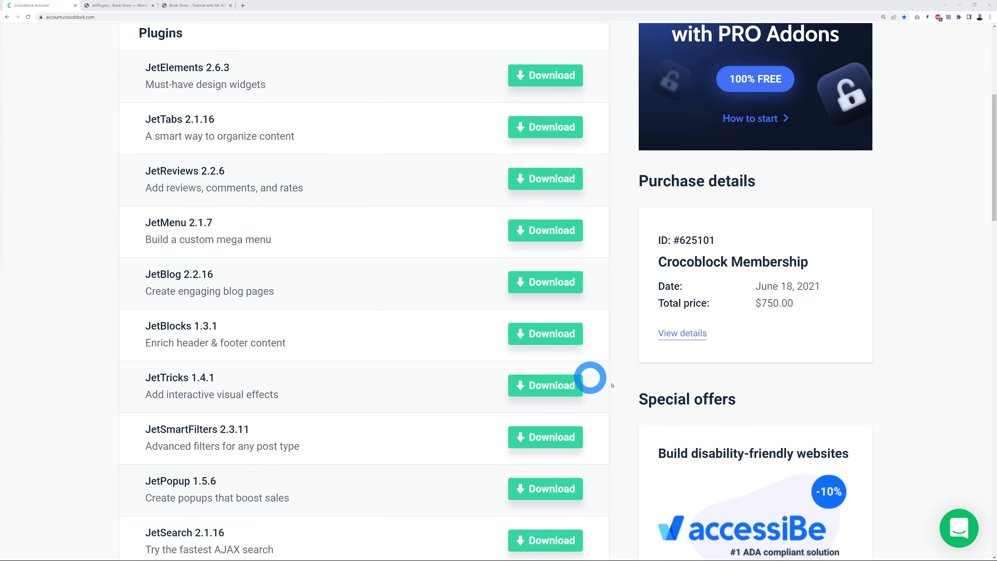
# Step: Paste the licence key into the wizard, submit it, and choose Full Crocoblock installation
pyautogui.click(117, 8)
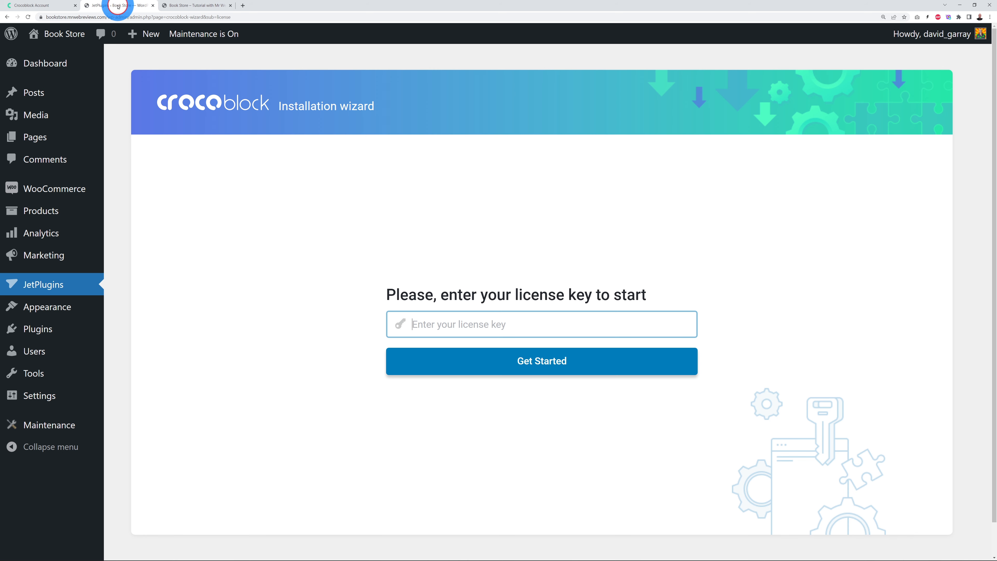
pyautogui.click(430, 323)
pyautogui.hotkey('ctrl', 'v')
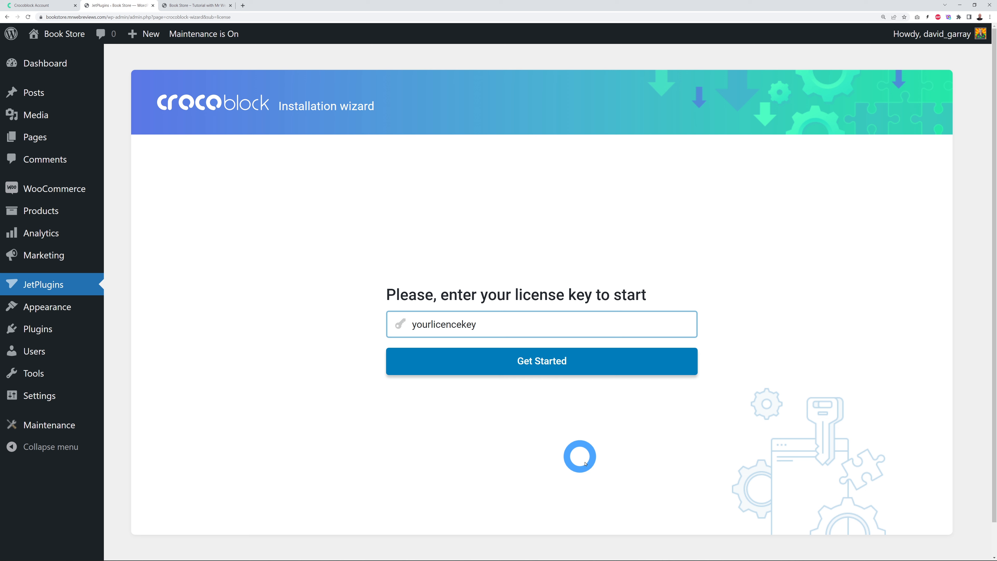
pyautogui.click(587, 370)
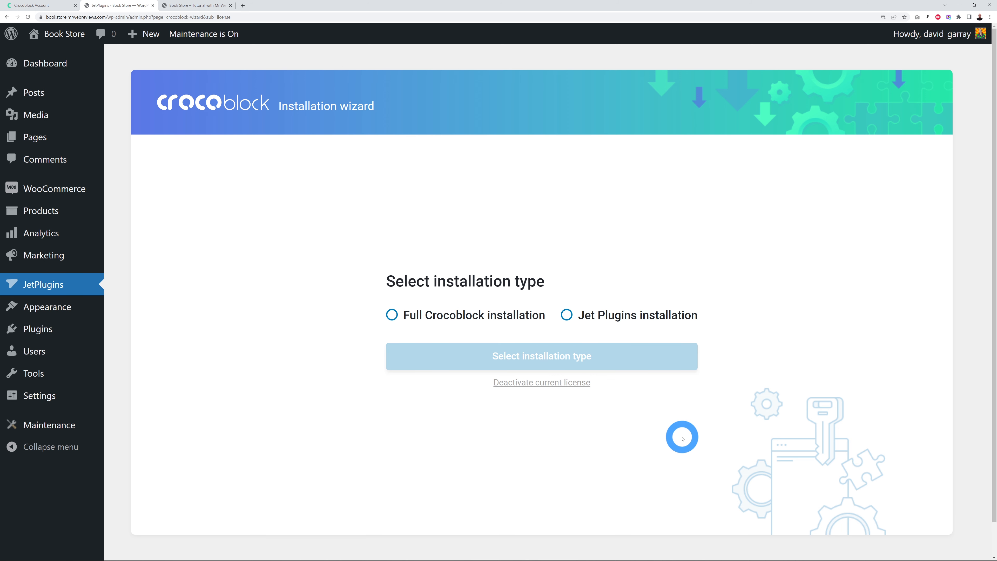
pyautogui.click(393, 315)
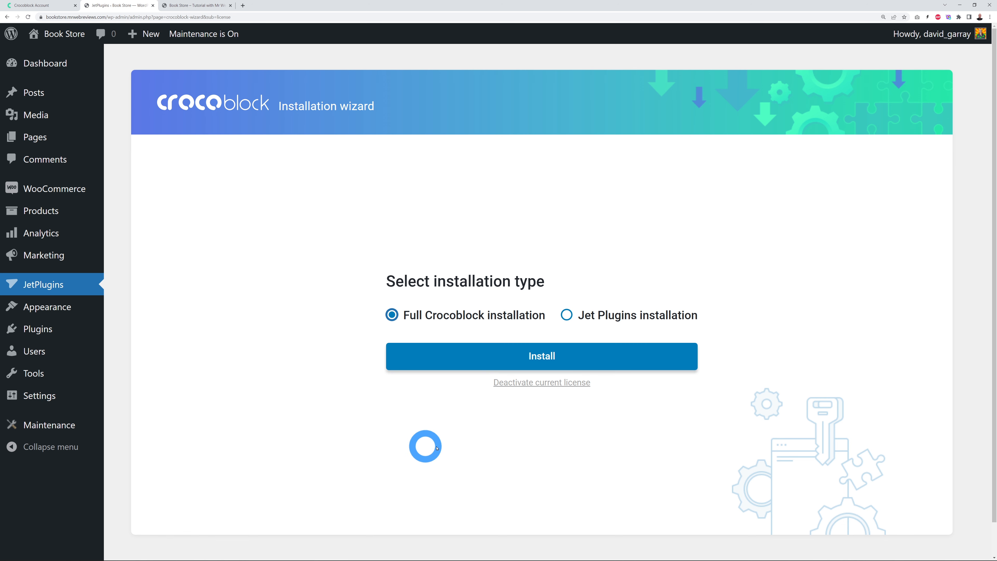
# Step: Install the Kava theme from the wizard with the Use child theme option selected
pyautogui.click(536, 354)
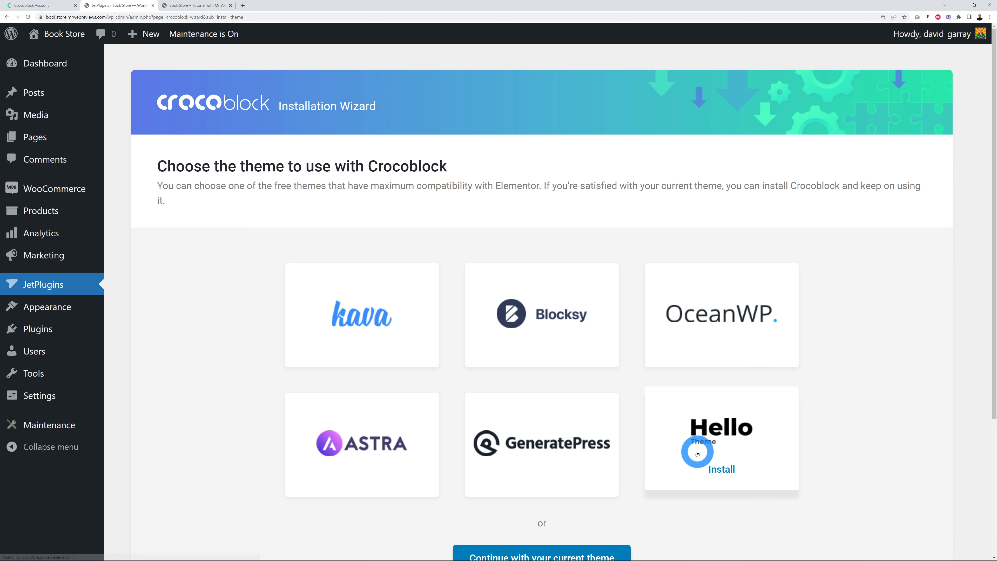
pyautogui.scroll(-1, 851, 385)
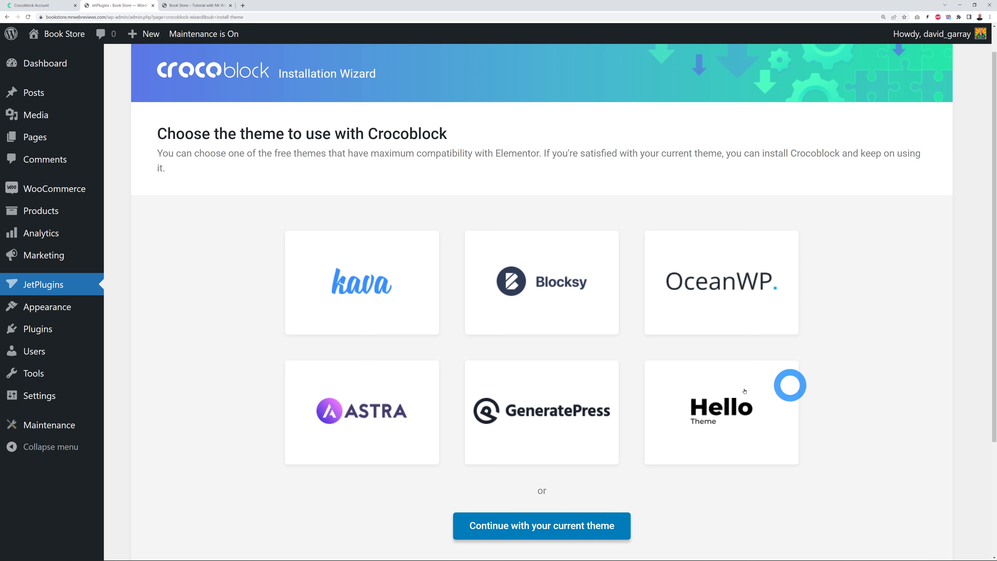
pyautogui.moveTo(389, 421)
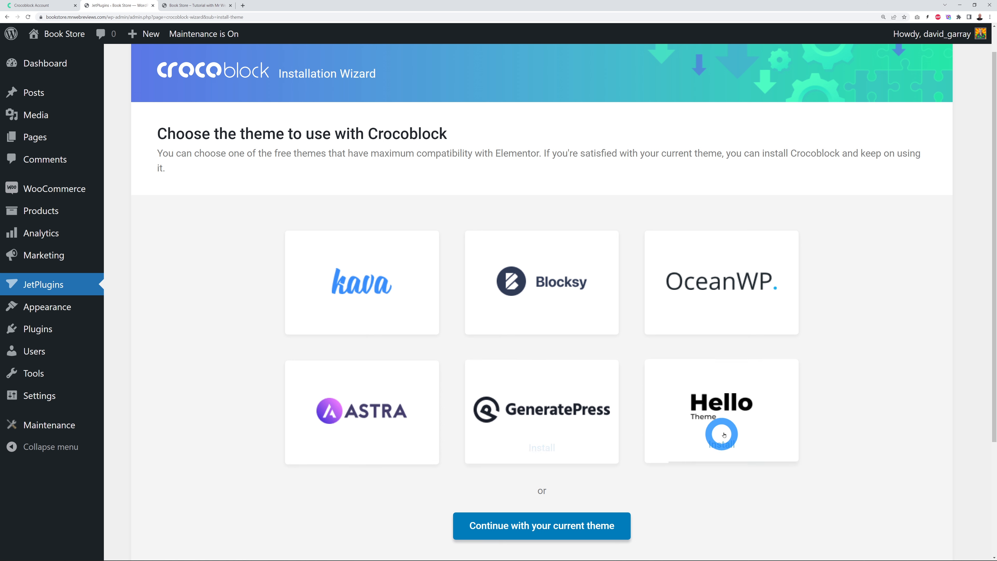
pyautogui.moveTo(760, 288)
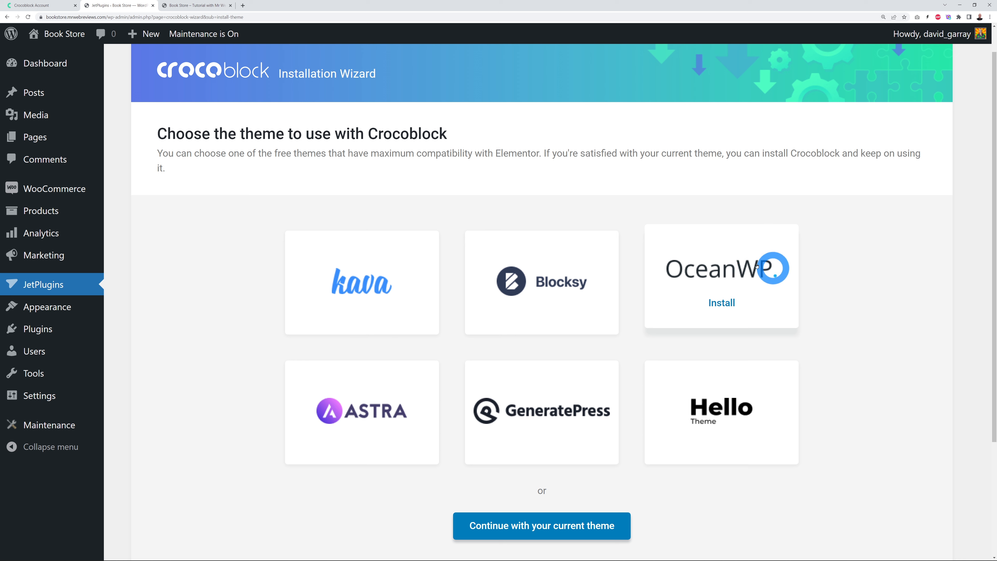
pyautogui.moveTo(370, 285)
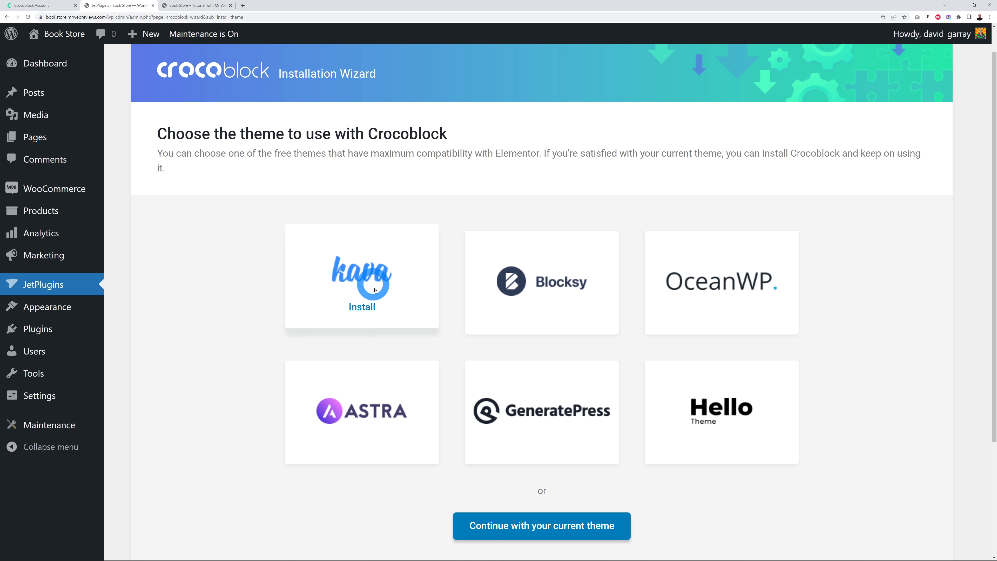
pyautogui.click(365, 307)
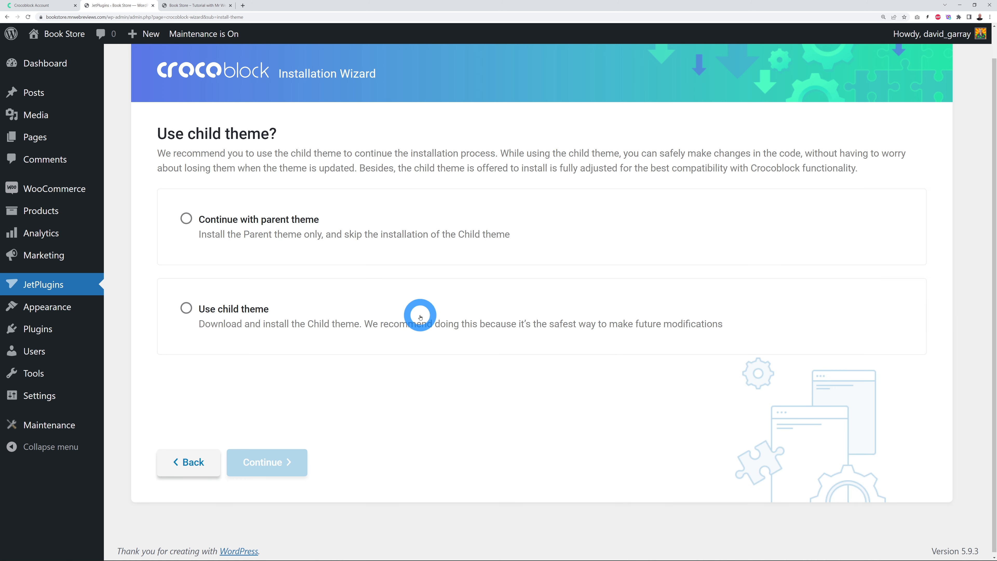
pyautogui.click(187, 313)
pyautogui.click(269, 455)
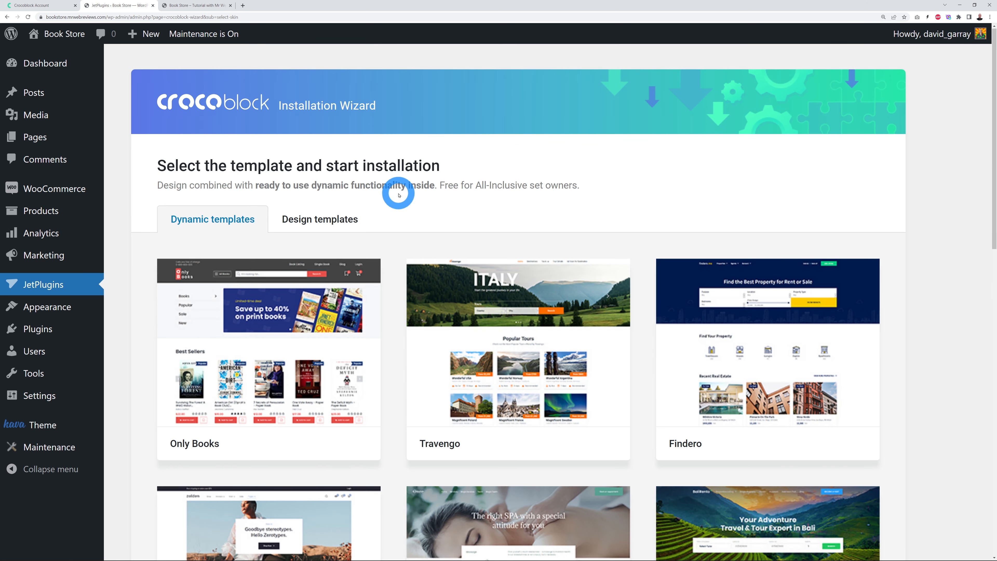
# Step: Pick Only Books among the templates, expand Extra plugins, and install the default plugin set
pyautogui.scroll(-3, 394, 194)
pyautogui.moveTo(284, 255)
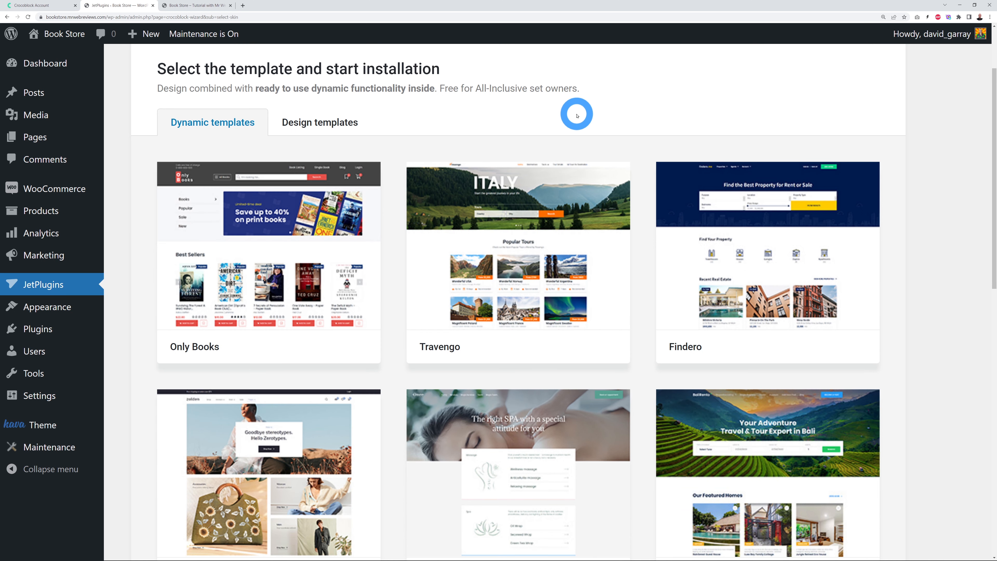
pyautogui.moveTo(561, 245)
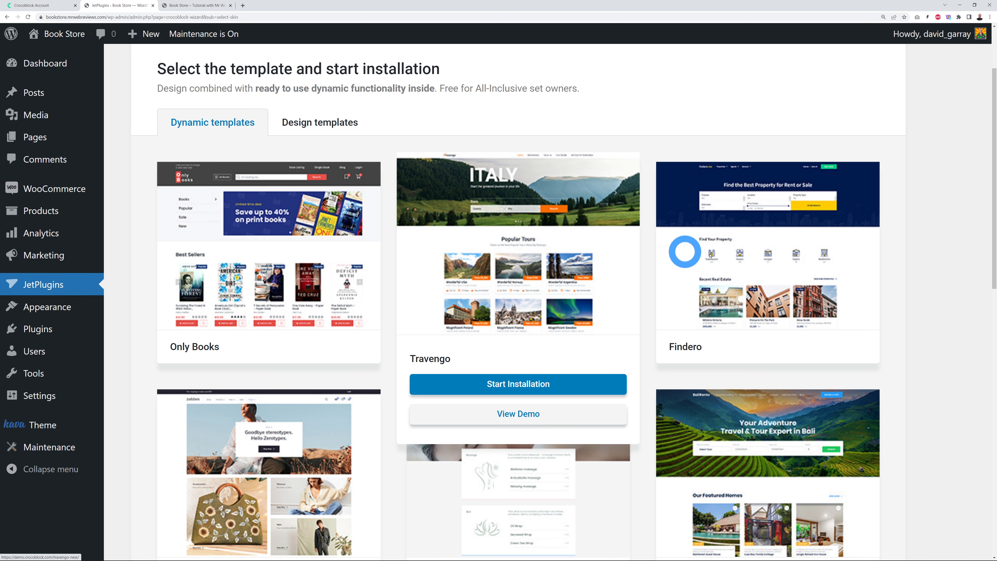
pyautogui.moveTo(793, 261)
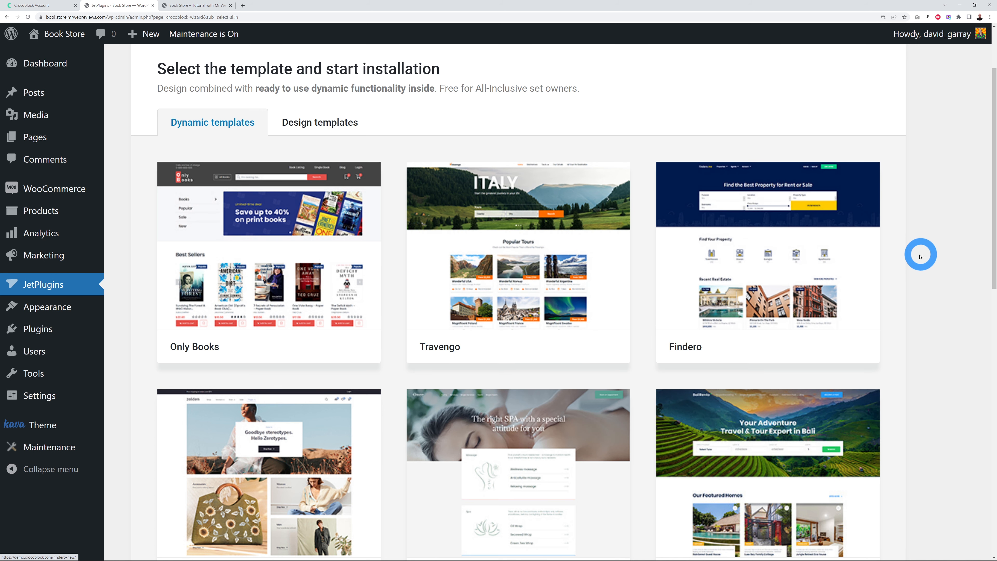
pyautogui.scroll(-5, 920, 253)
pyautogui.scroll(-3, 918, 256)
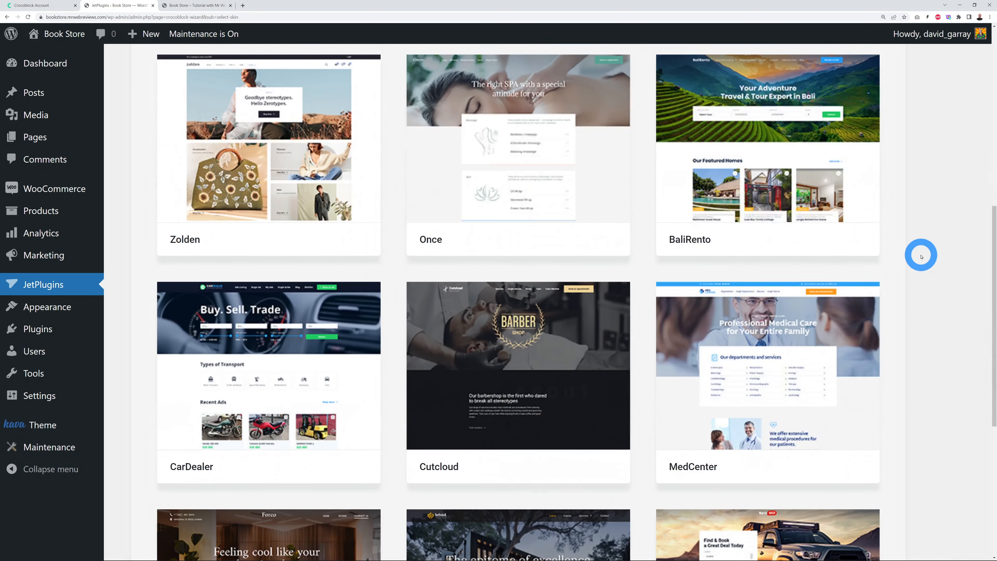
pyautogui.scroll(10, 919, 256)
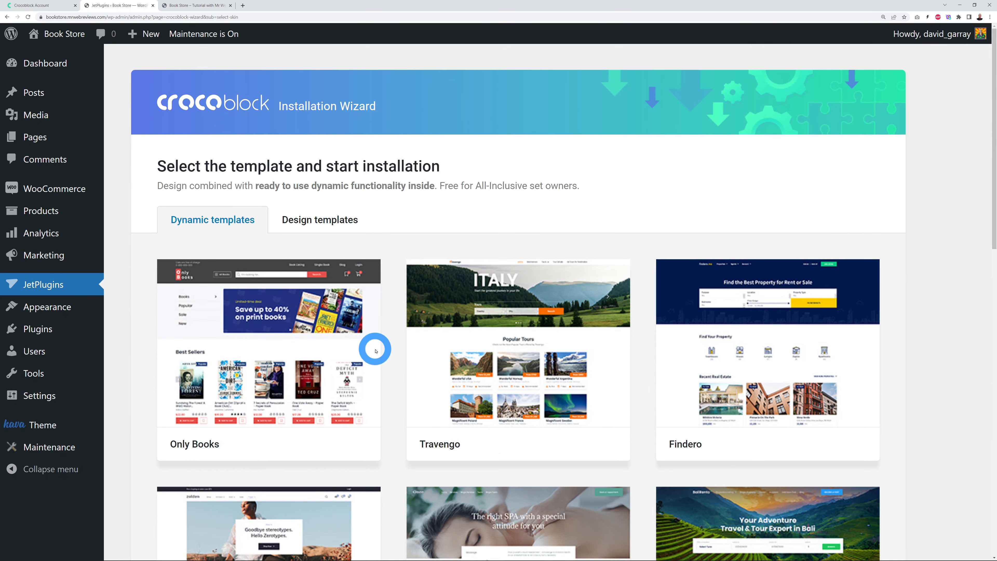
pyautogui.moveTo(252, 382)
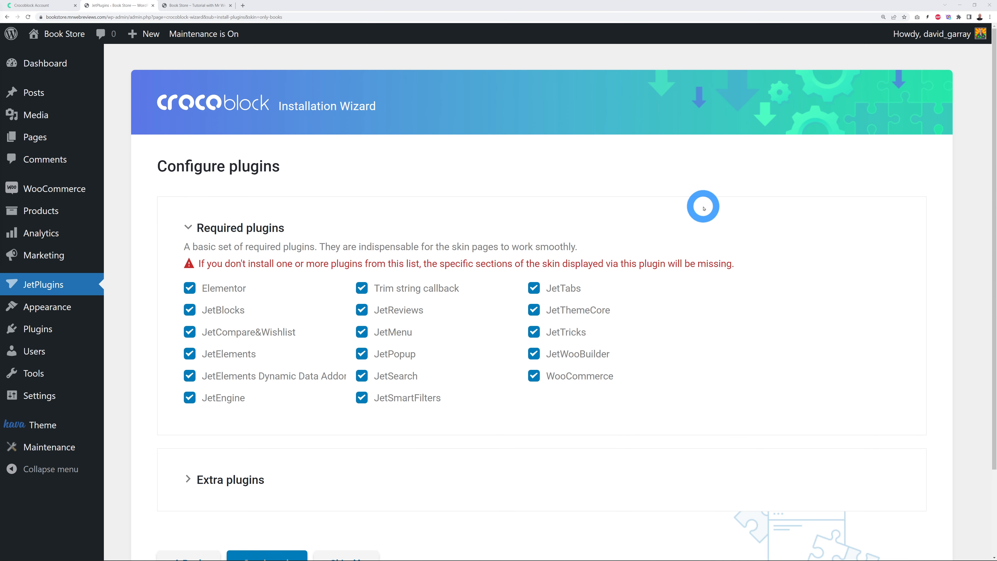
pyautogui.scroll(-2, 673, 372)
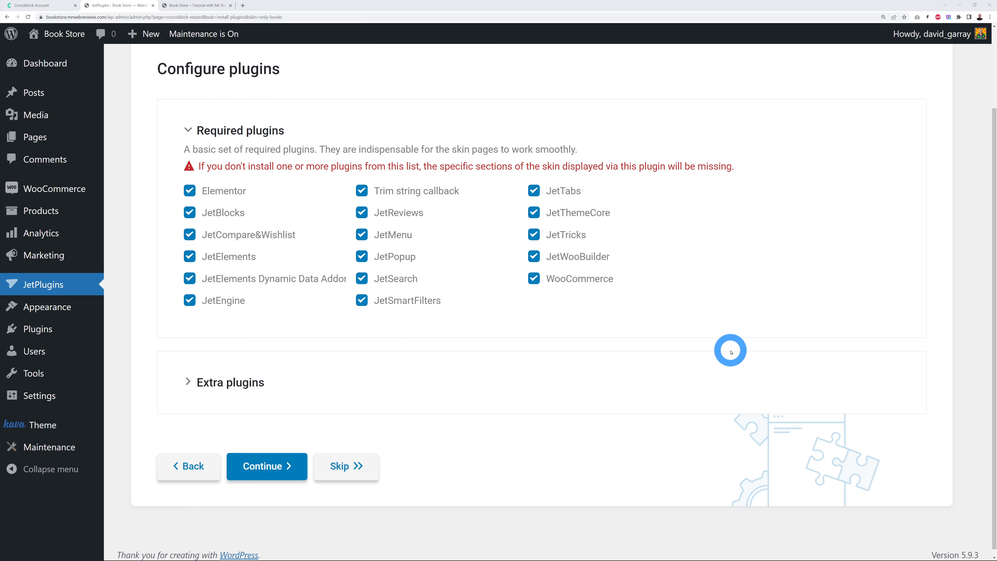
pyautogui.click(338, 384)
pyautogui.scroll(-3, 792, 378)
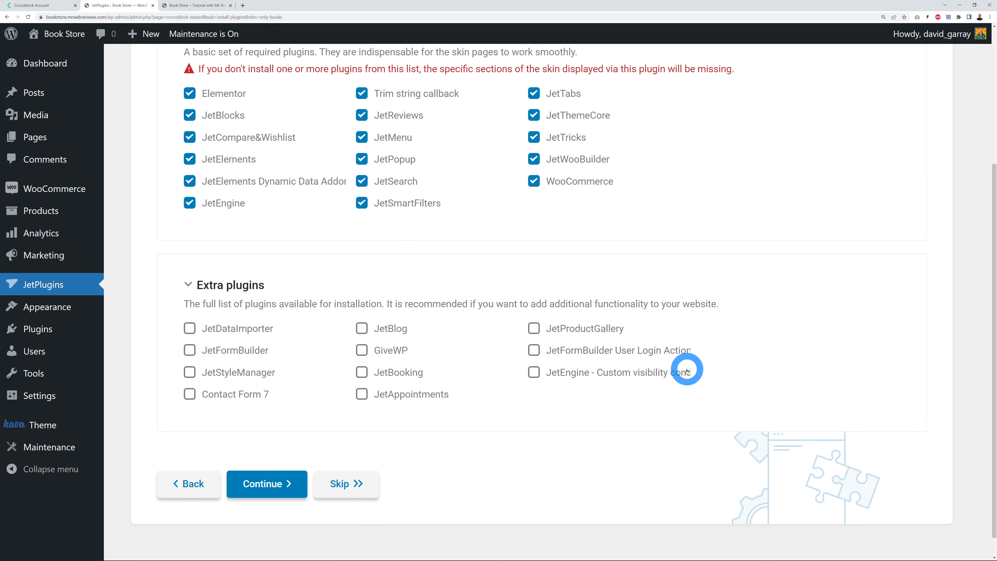
pyautogui.click(303, 482)
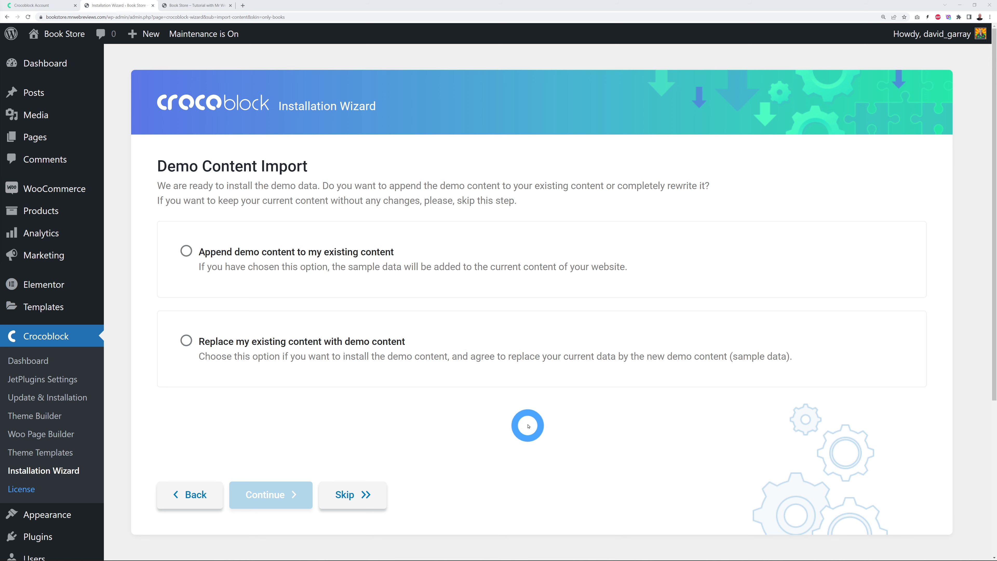
# Step: Import the Only Books demo data replacing existing content, confirming with the WordPress password
pyautogui.click(185, 340)
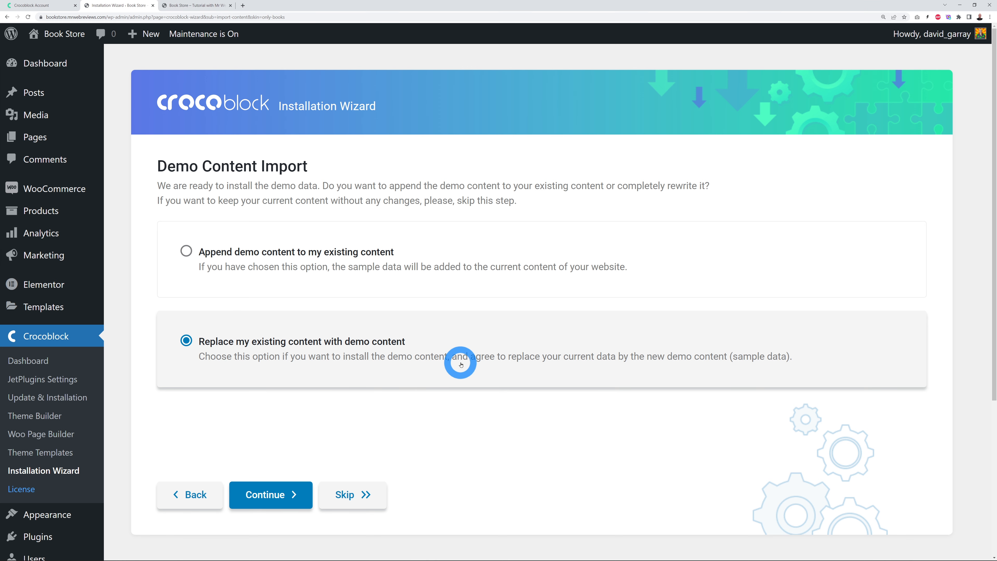
pyautogui.click(292, 494)
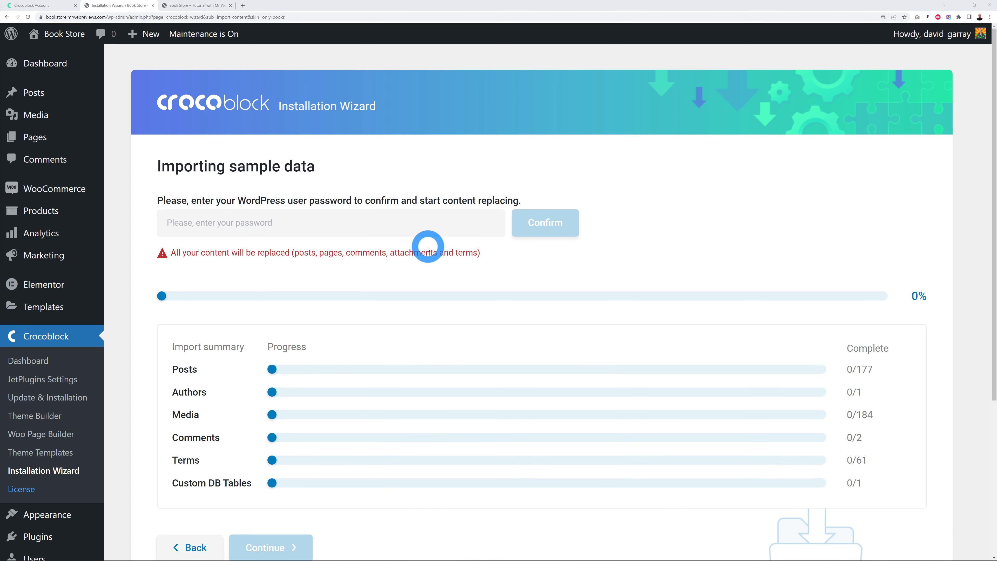
pyautogui.click(362, 222)
pyautogui.hotkey('ctrl', 'v')
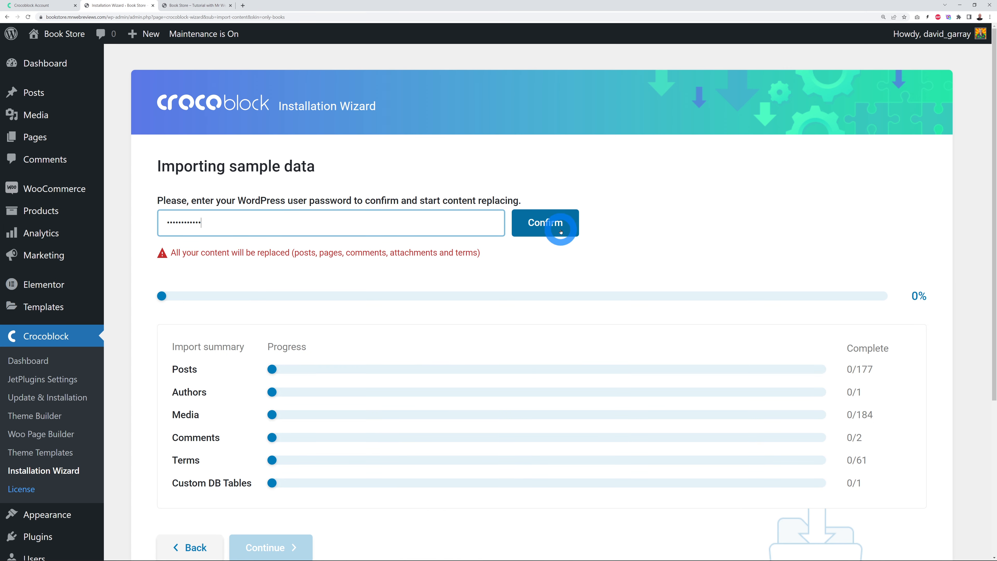
pyautogui.click(545, 223)
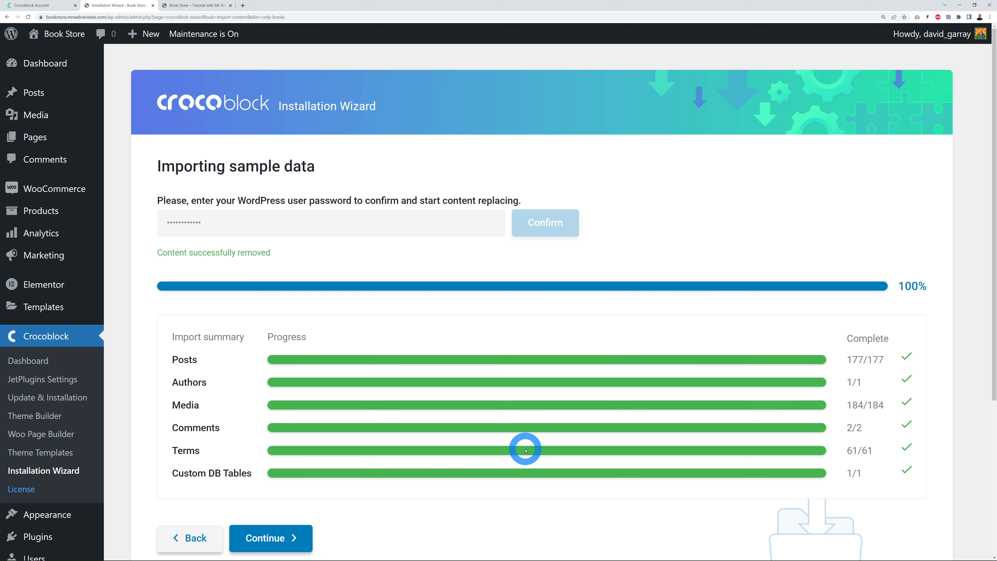
pyautogui.scroll(-1, 520, 451)
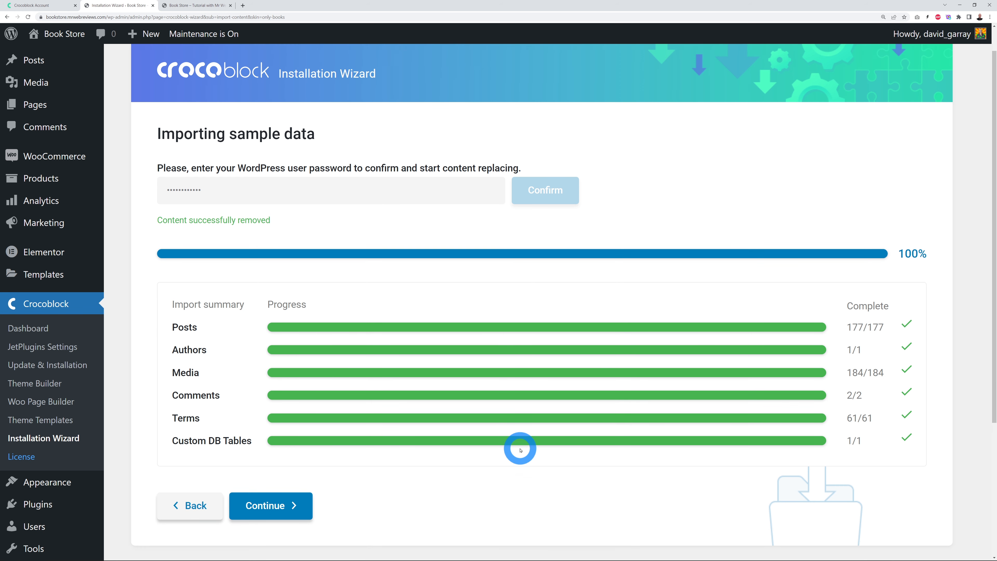
pyautogui.click(278, 504)
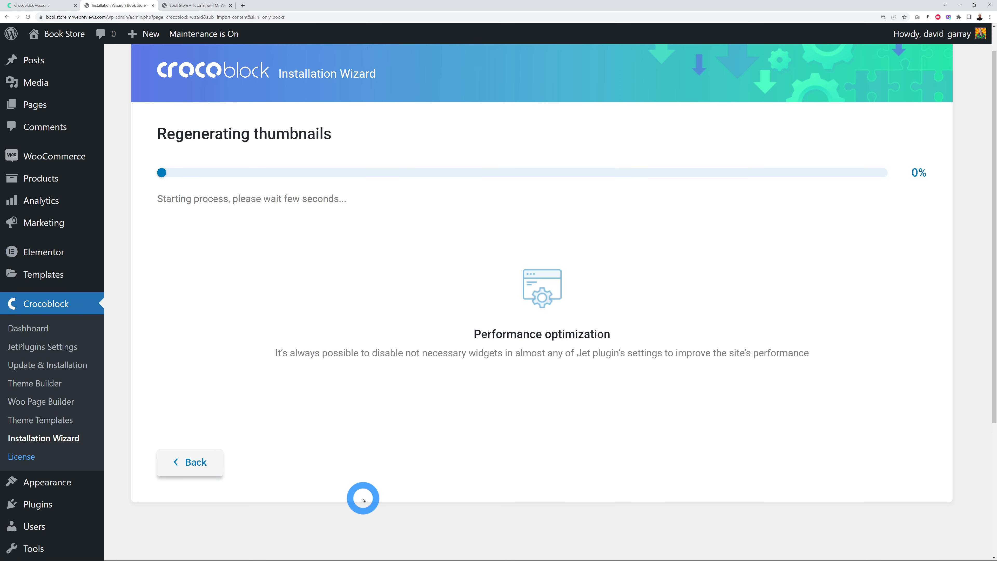
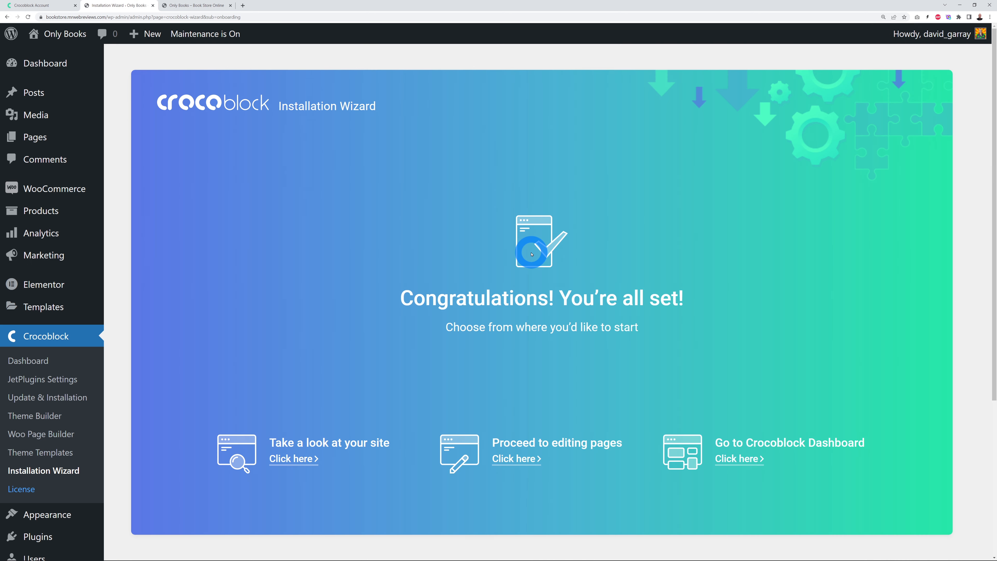
# Step: From the Dashboard, run the pending JetCw and JetElements database updates
pyautogui.click(51, 62)
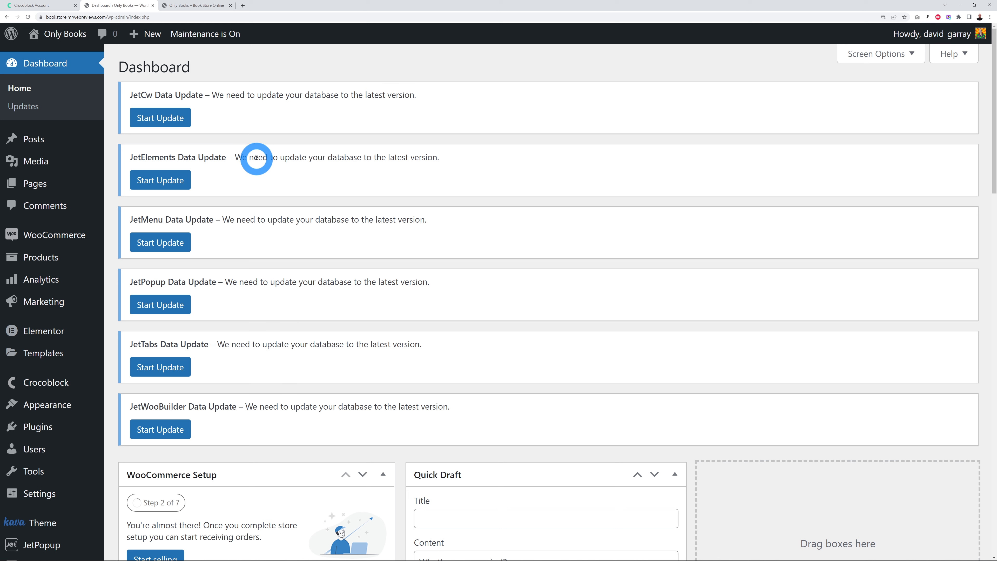
pyautogui.click(182, 124)
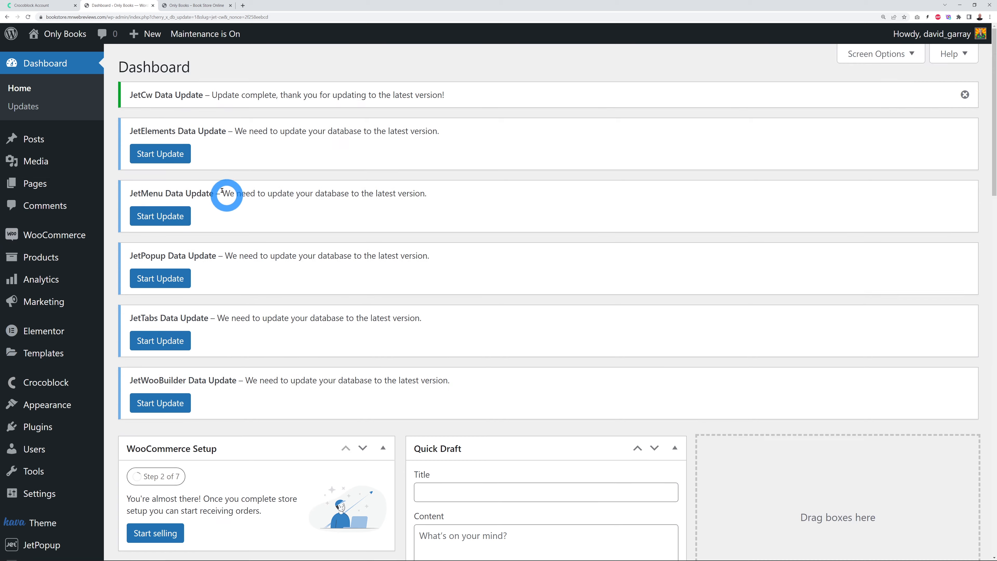
pyautogui.click(167, 152)
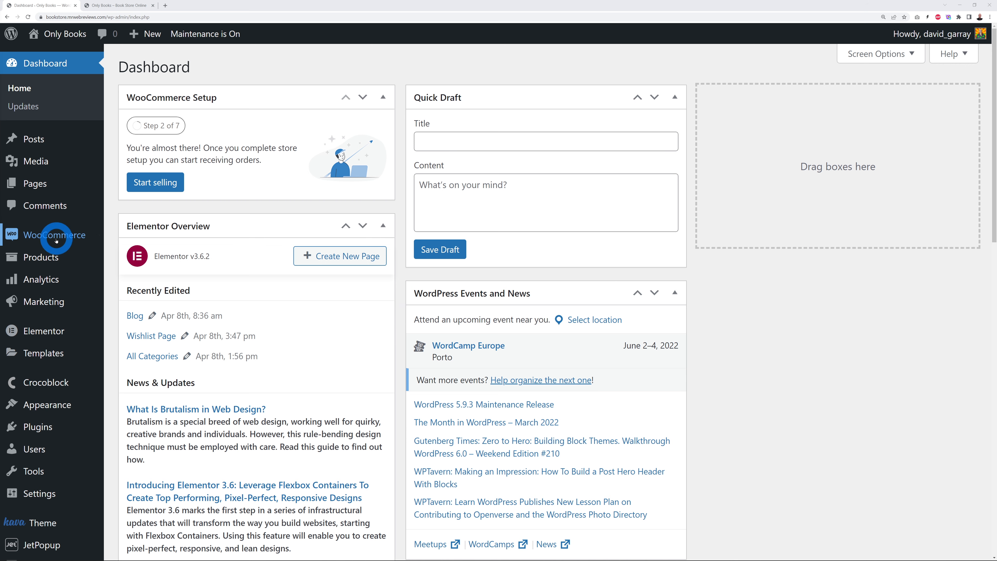
pyautogui.moveTo(56, 237)
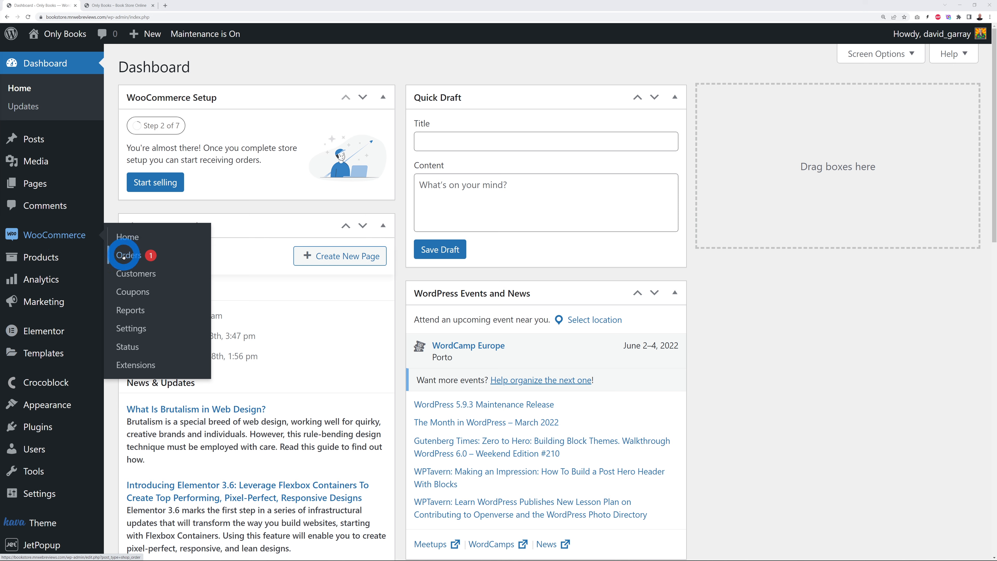
pyautogui.moveTo(56, 261)
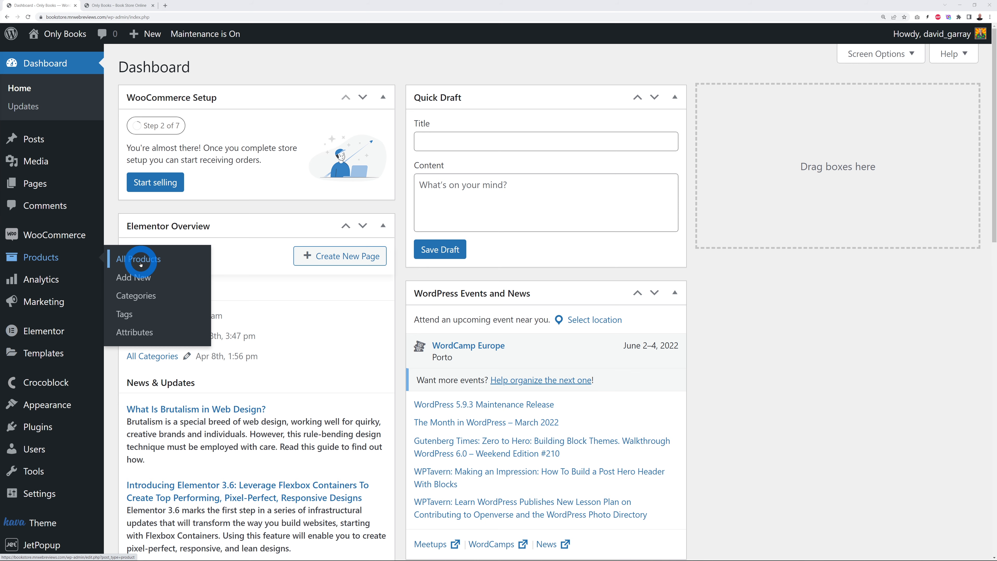
pyautogui.scroll(-1, 773, 288)
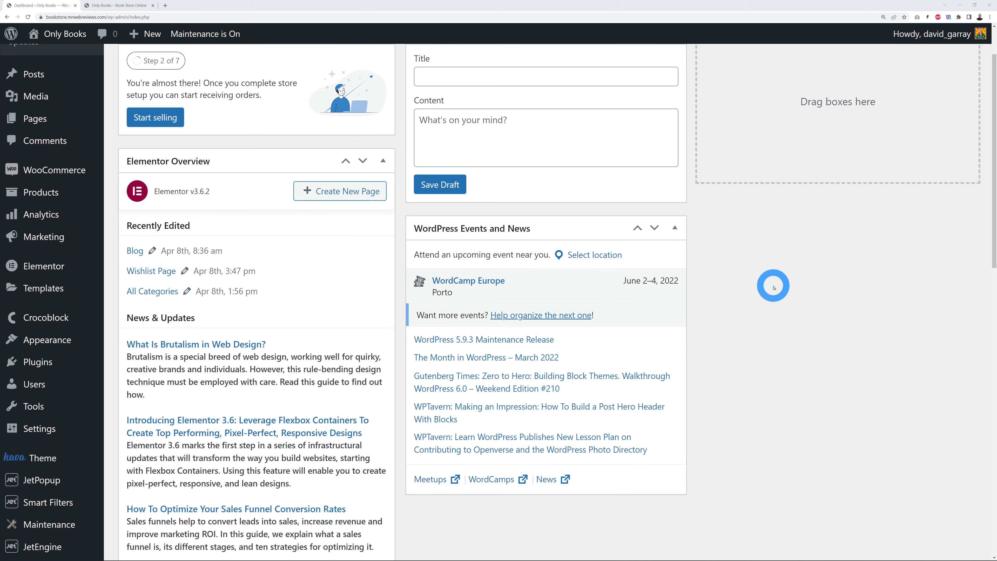
pyautogui.scroll(-1, 773, 288)
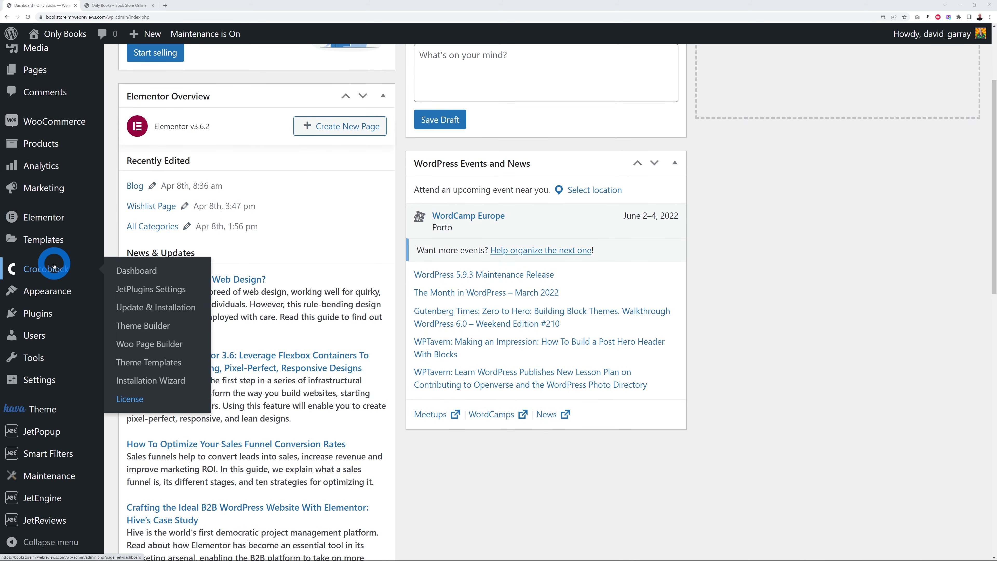
pyautogui.scroll(-1, 369, 338)
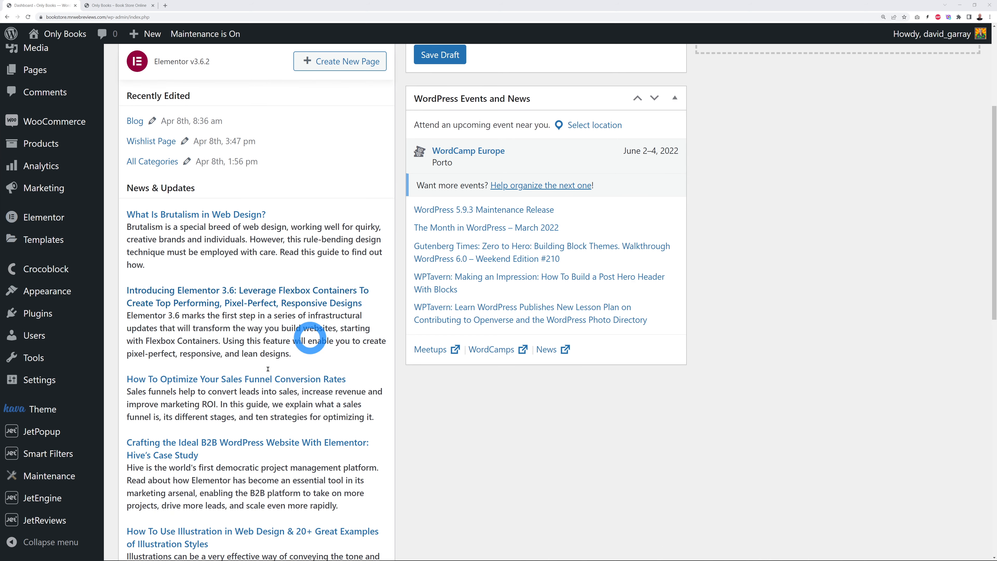
pyautogui.moveTo(72, 457)
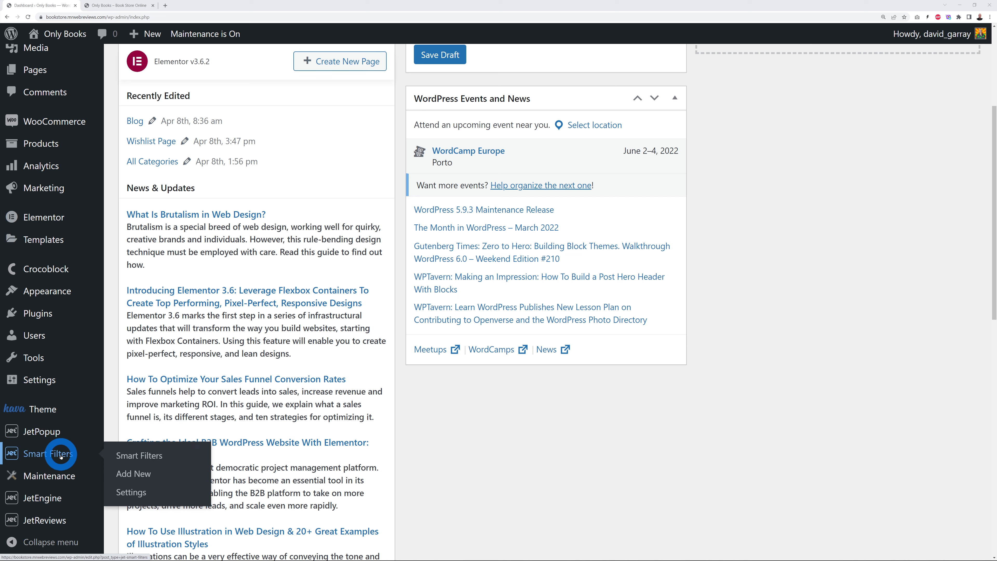
pyautogui.moveTo(62, 524)
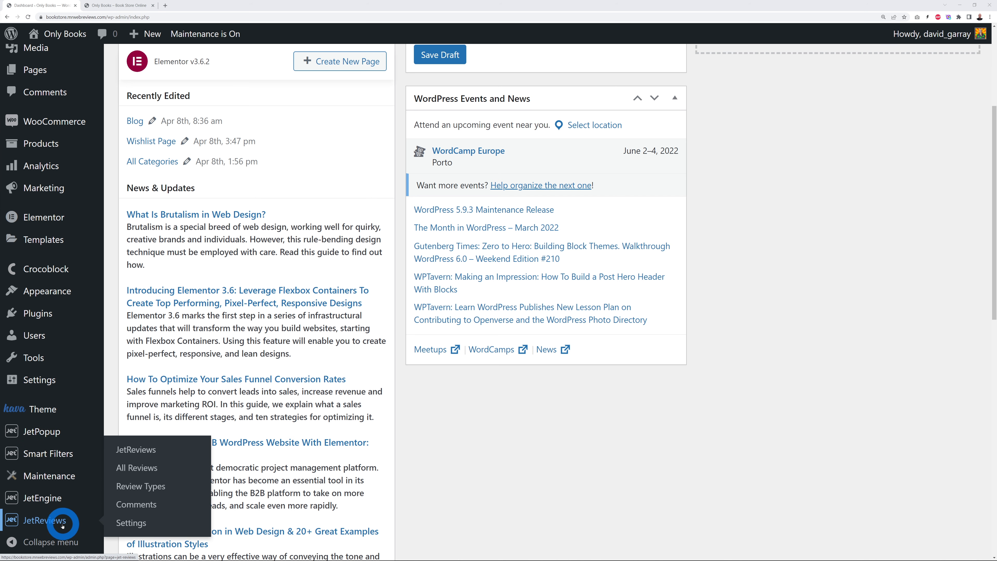
pyautogui.moveTo(50, 433)
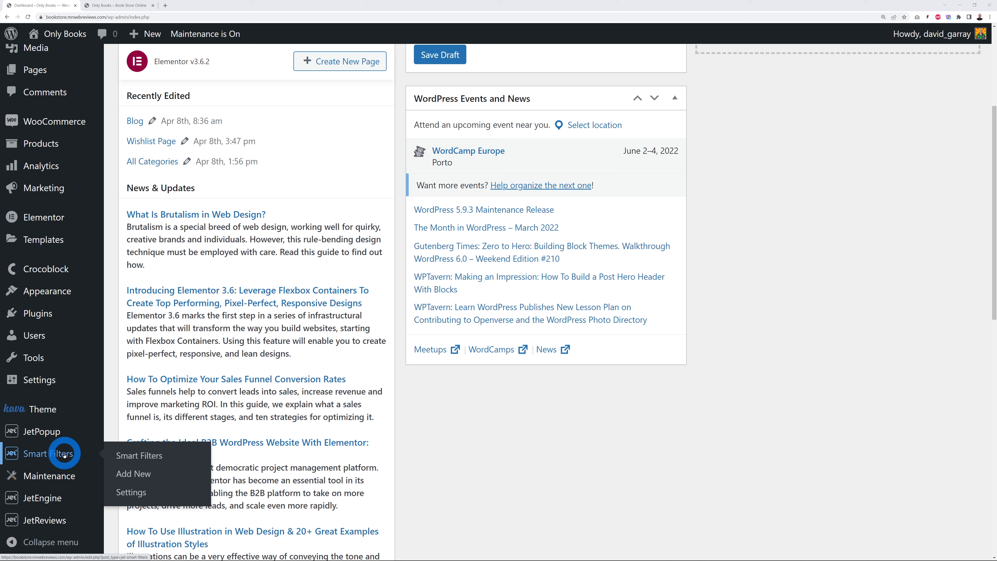
pyautogui.moveTo(58, 500)
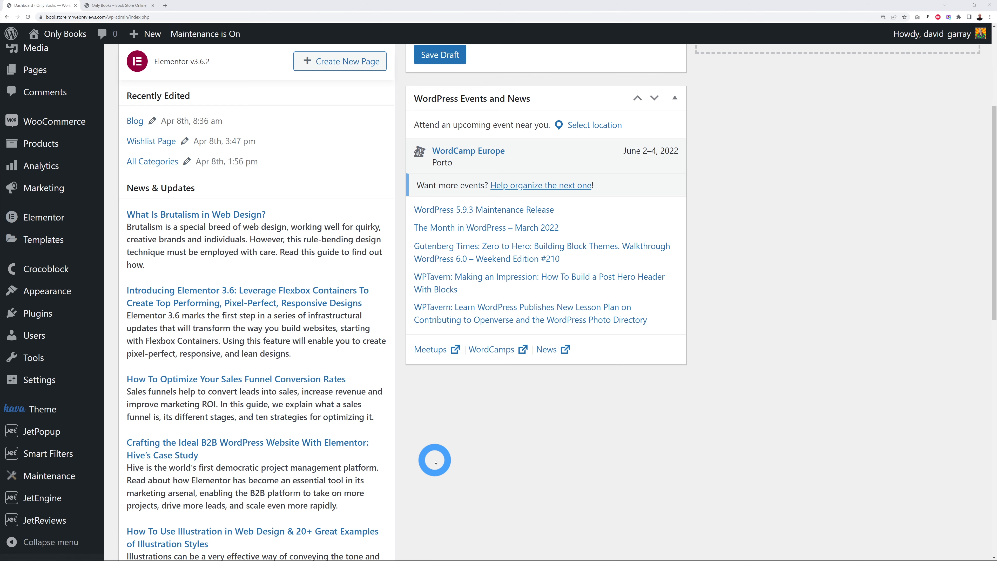
pyautogui.scroll(3, 434, 461)
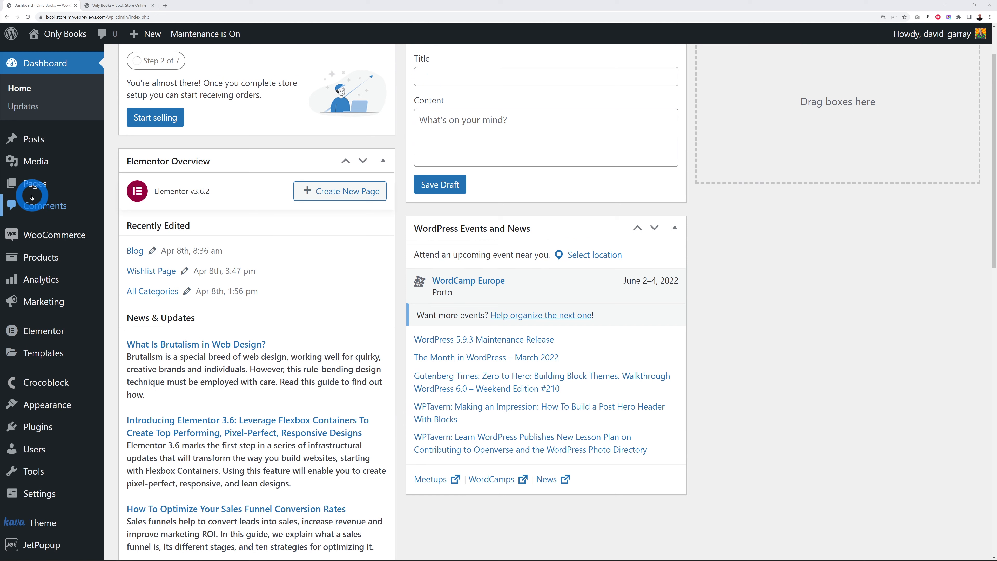
pyautogui.moveTo(37, 185)
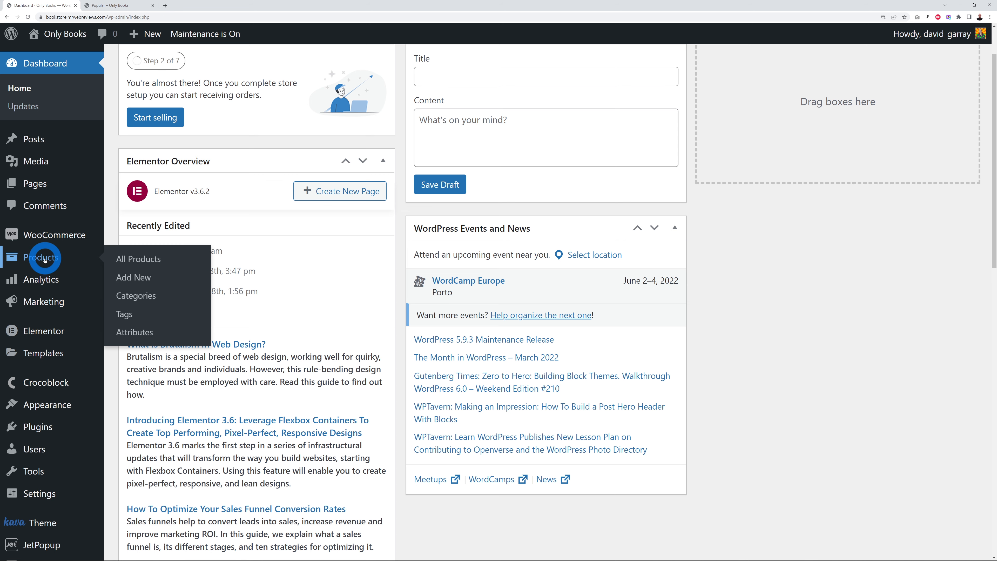
# Step: Browse the 44-book All Products list and open Alice in Wonderland – Paper Book
pyautogui.click(147, 261)
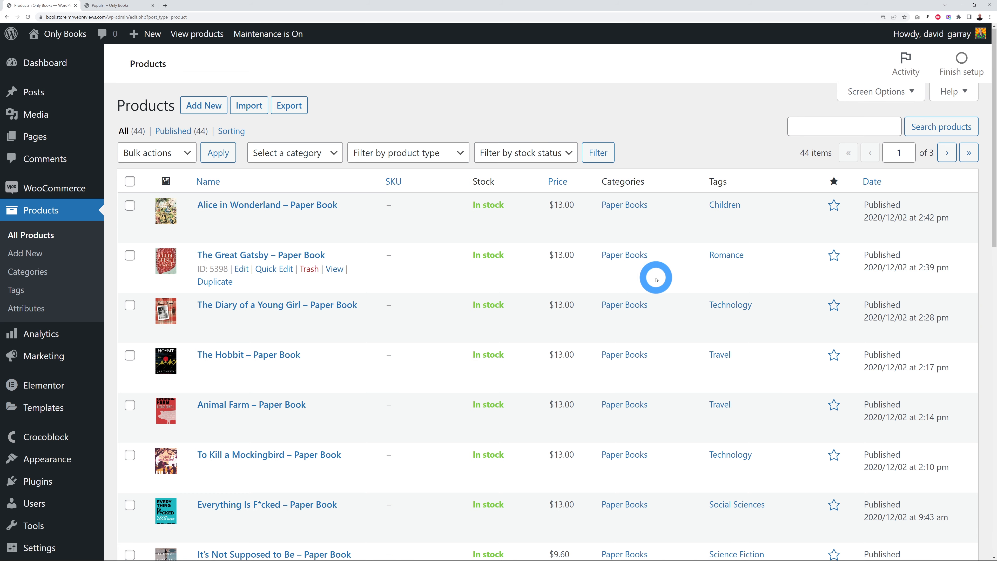
pyautogui.scroll(-10, 649, 282)
pyautogui.scroll(-5, 658, 280)
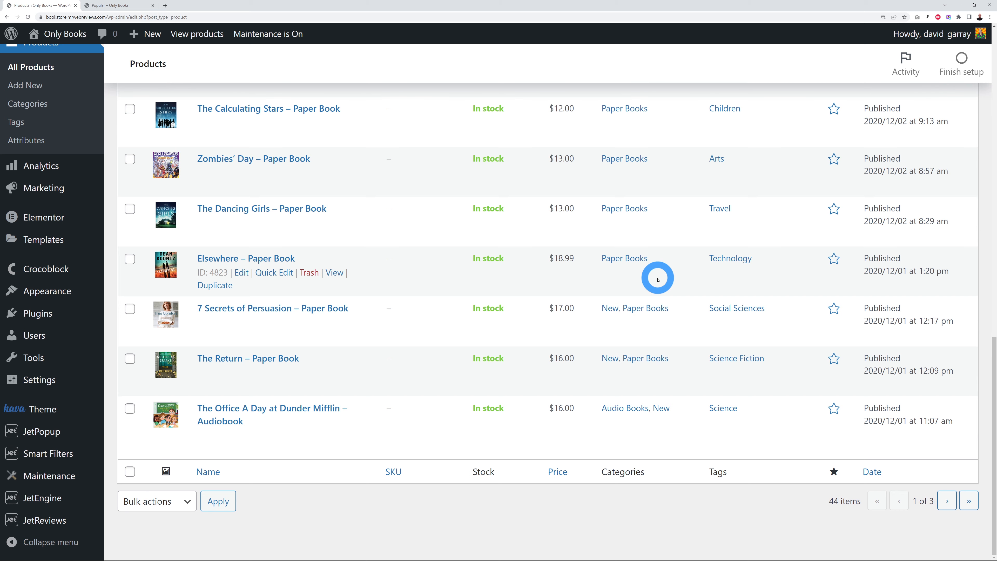
pyautogui.scroll(15, 653, 282)
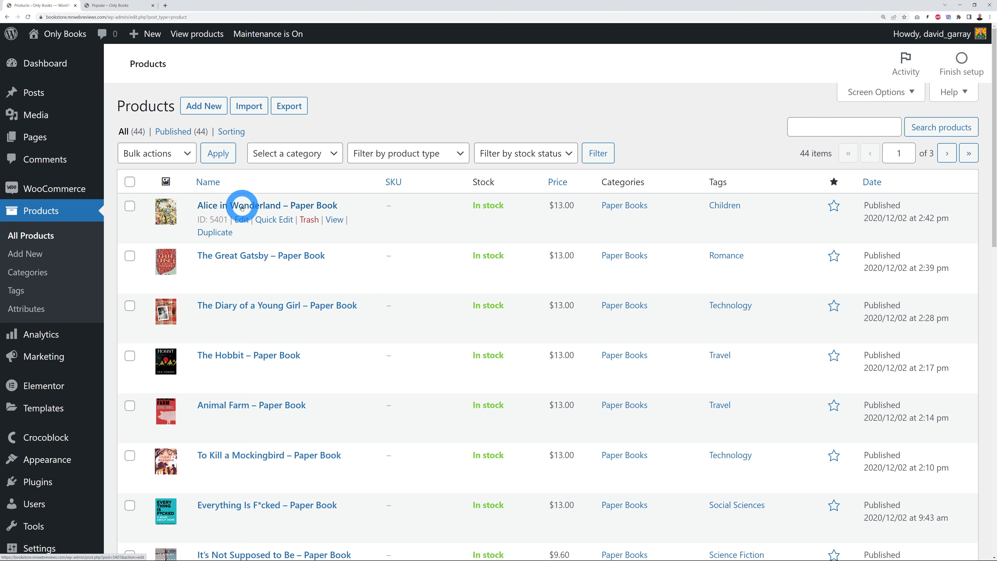
pyautogui.click(241, 206)
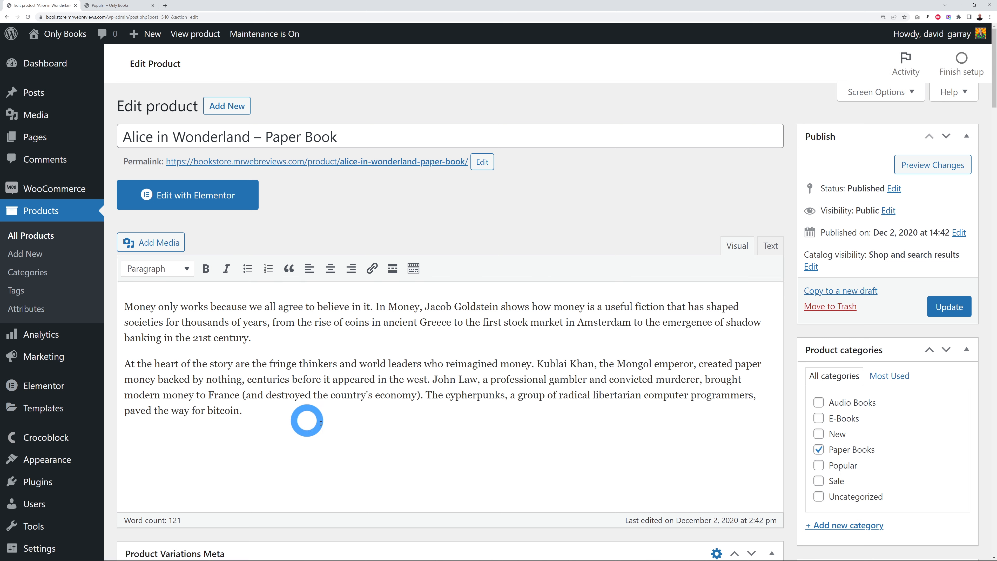
# Step: Check the Book Variations Type options, keeping PaperBook selected
pyautogui.scroll(-5, 758, 309)
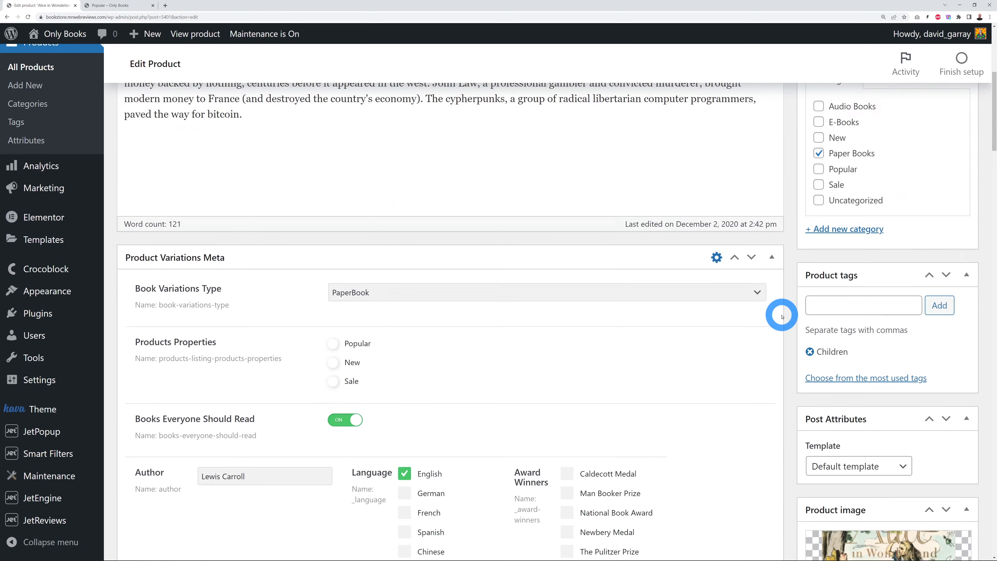
pyautogui.scroll(-1, 781, 317)
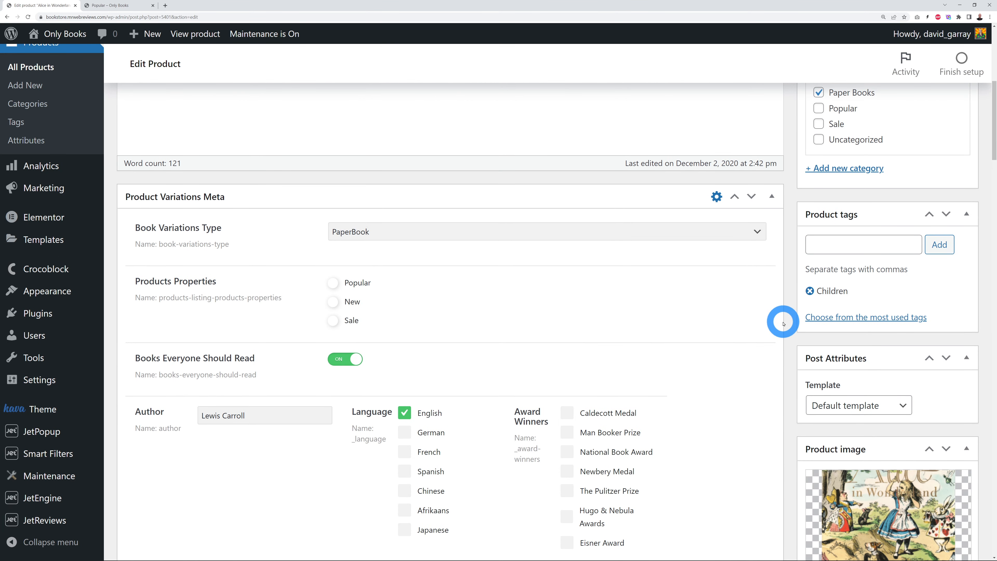
pyautogui.scroll(-1, 783, 322)
pyautogui.click(761, 203)
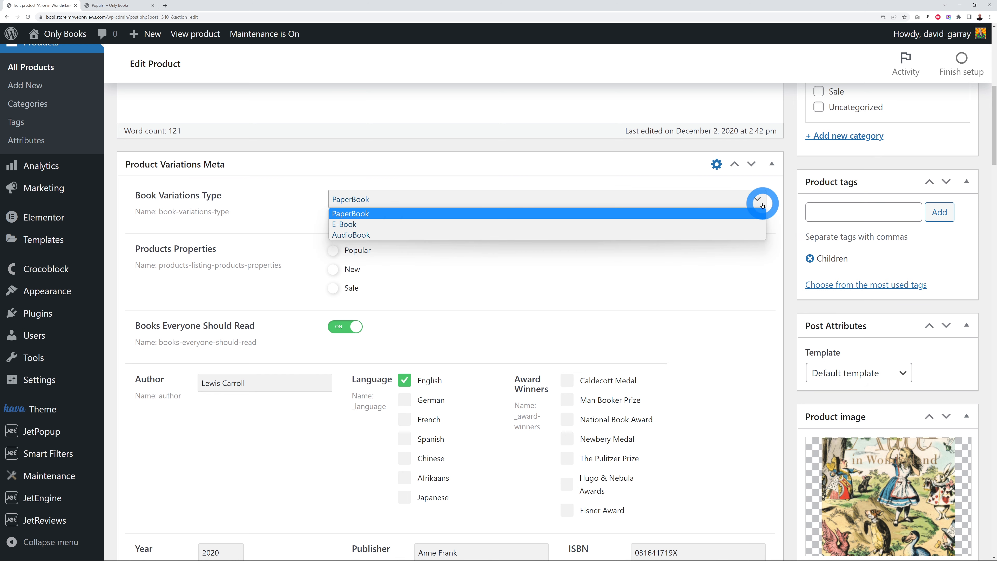
pyautogui.click(771, 206)
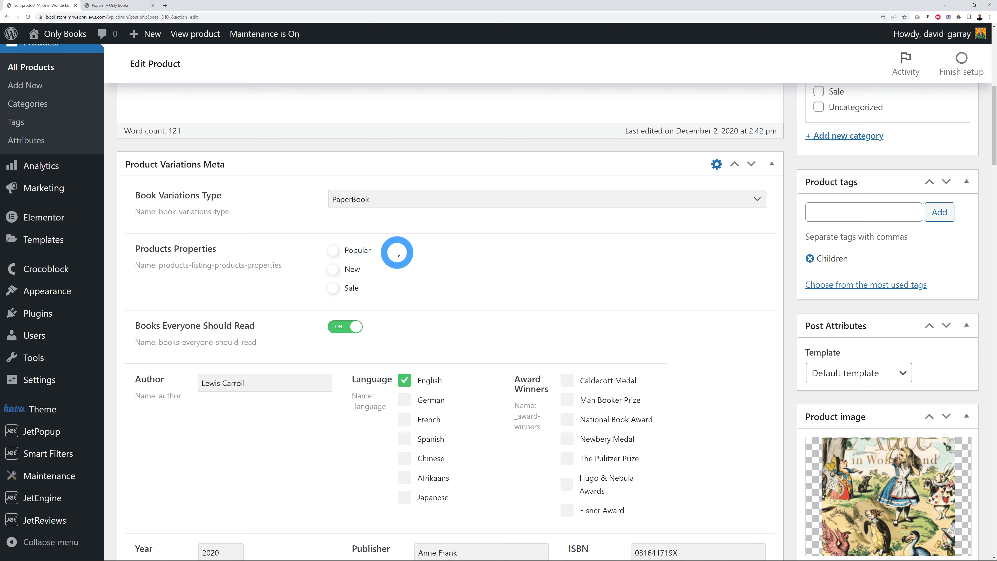
# Step: Scroll down the product edit page to the Product data box
pyautogui.scroll(-4, 750, 326)
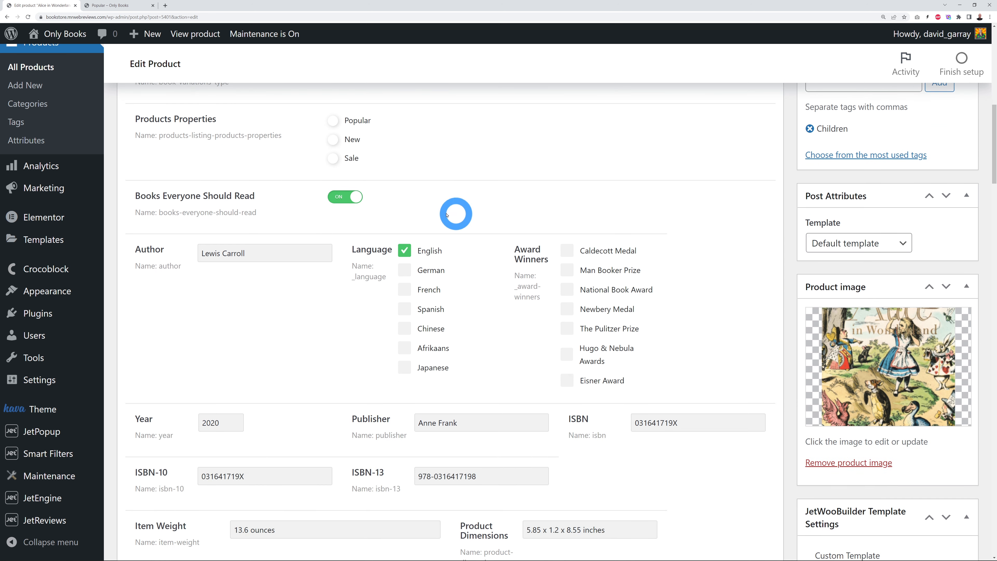
pyautogui.scroll(-3, 708, 283)
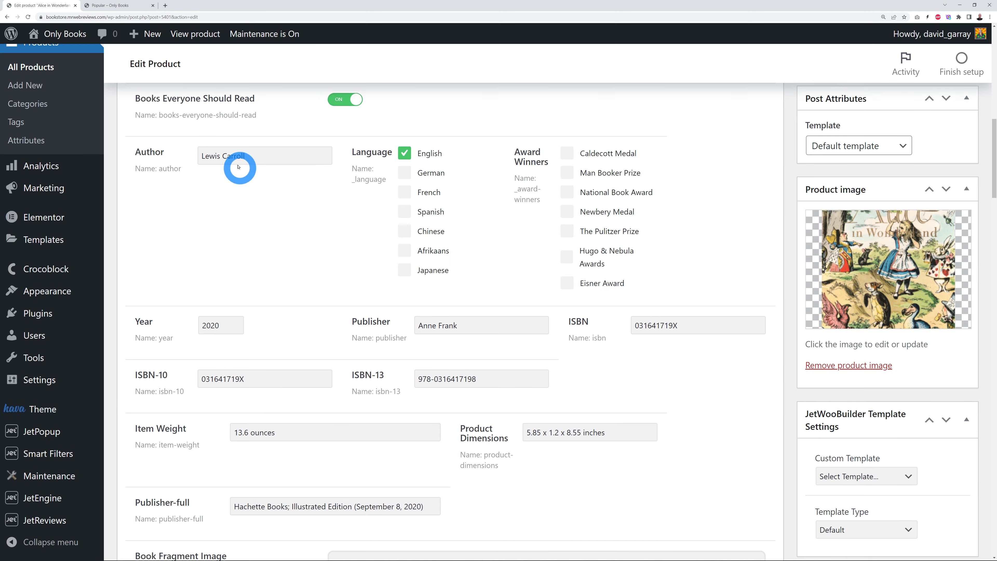
pyautogui.scroll(-2, 499, 375)
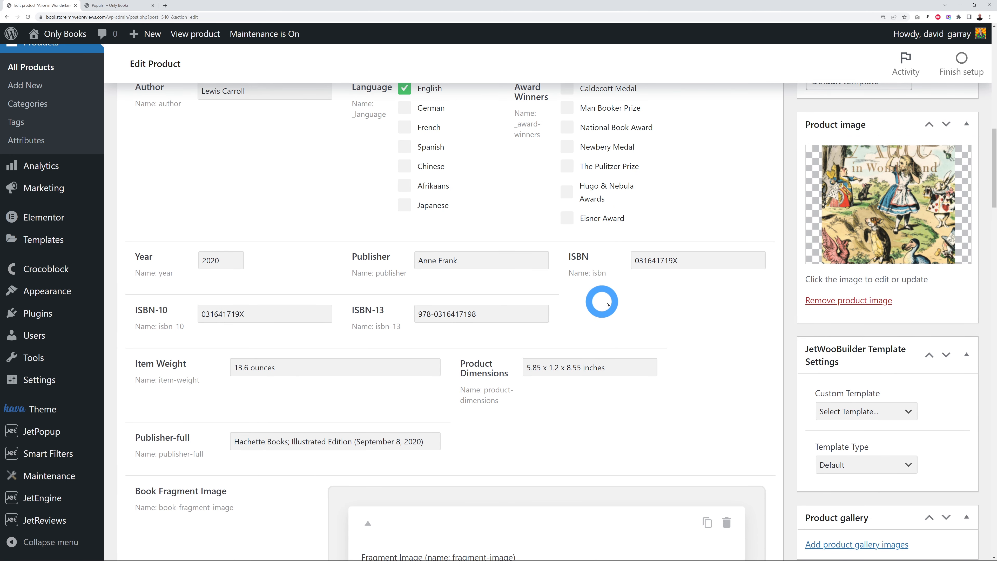
pyautogui.scroll(-4, 628, 322)
pyautogui.scroll(-8, 663, 343)
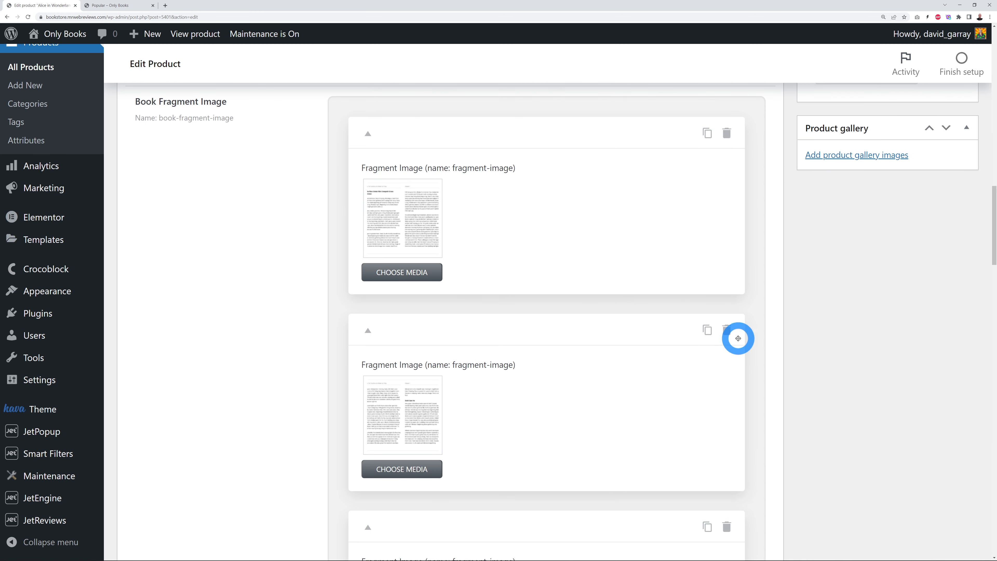
pyautogui.scroll(-17, 761, 349)
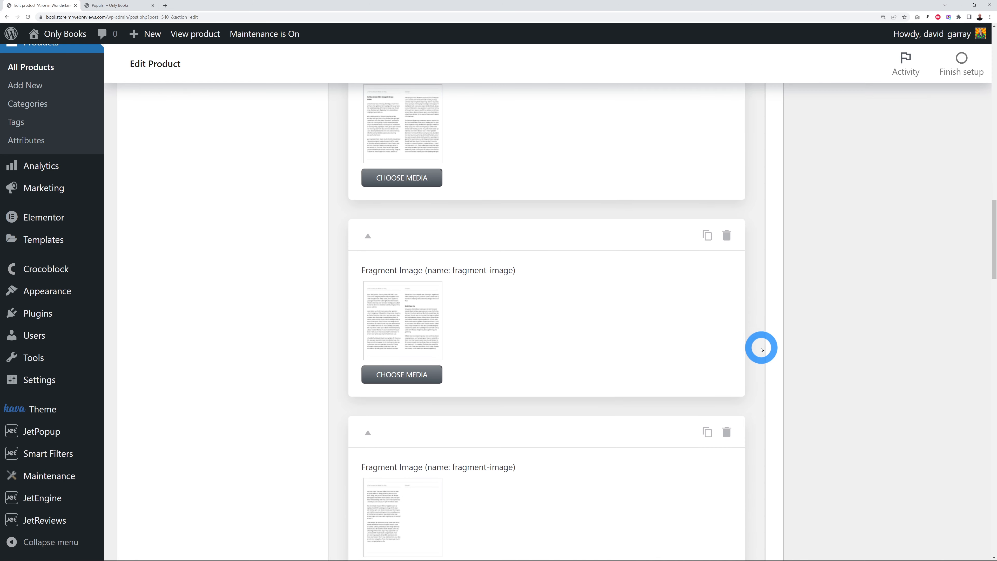
pyautogui.scroll(-11, 771, 338)
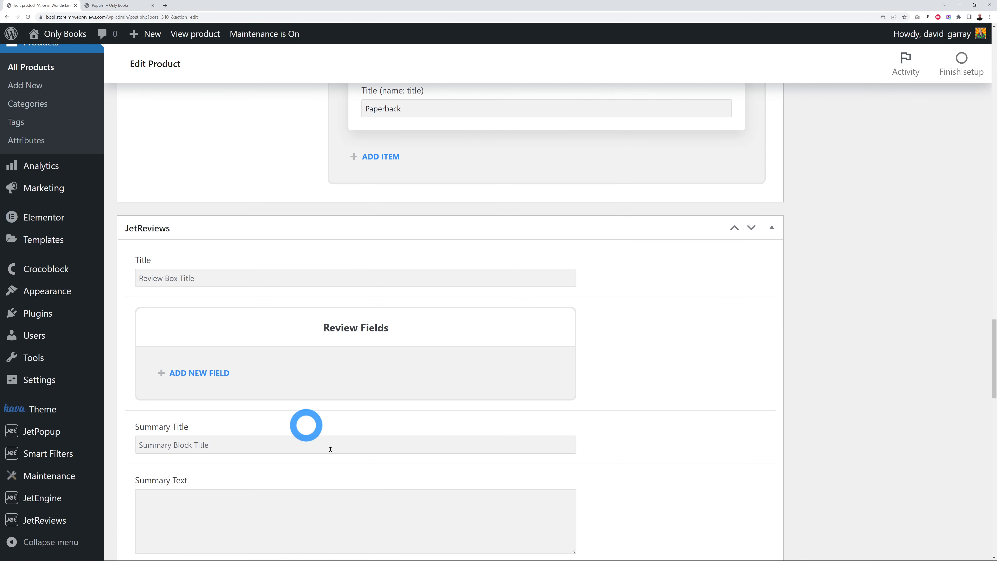
pyautogui.scroll(-5, 762, 314)
pyautogui.scroll(-14, 763, 316)
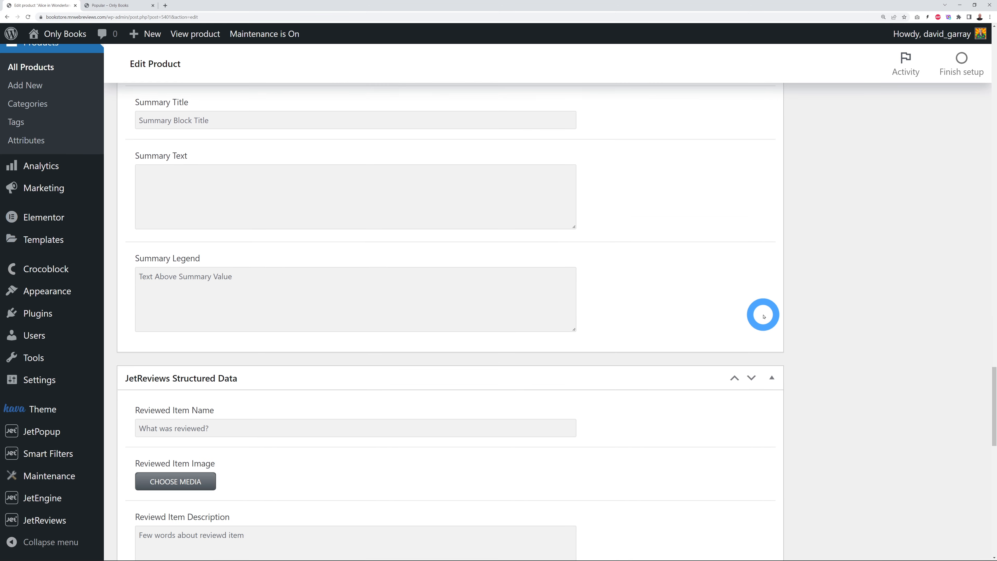
pyautogui.scroll(-6, 765, 317)
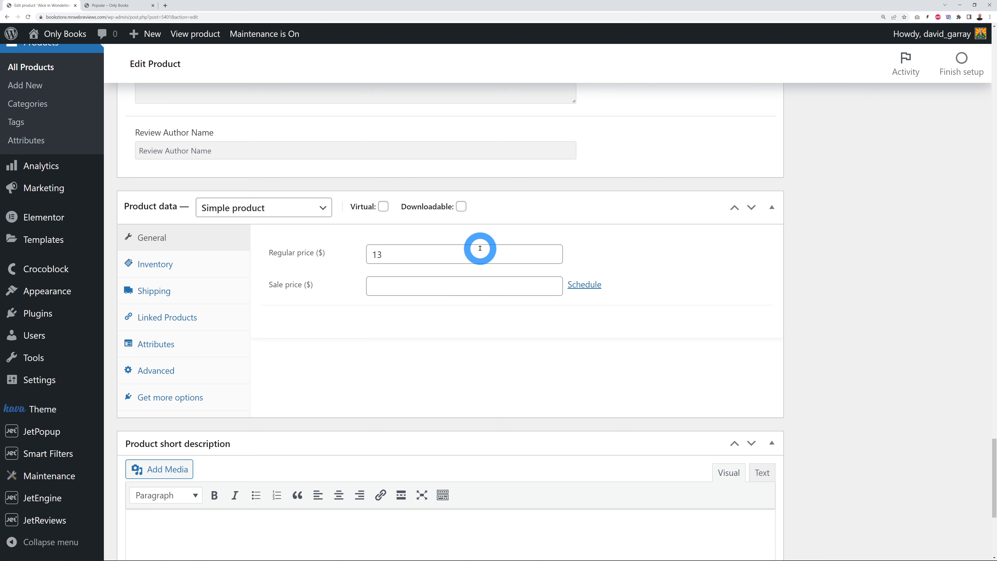
# Step: In Inventory, try Manage stock with quantity 6, then turn stock management back off
pyautogui.click(144, 271)
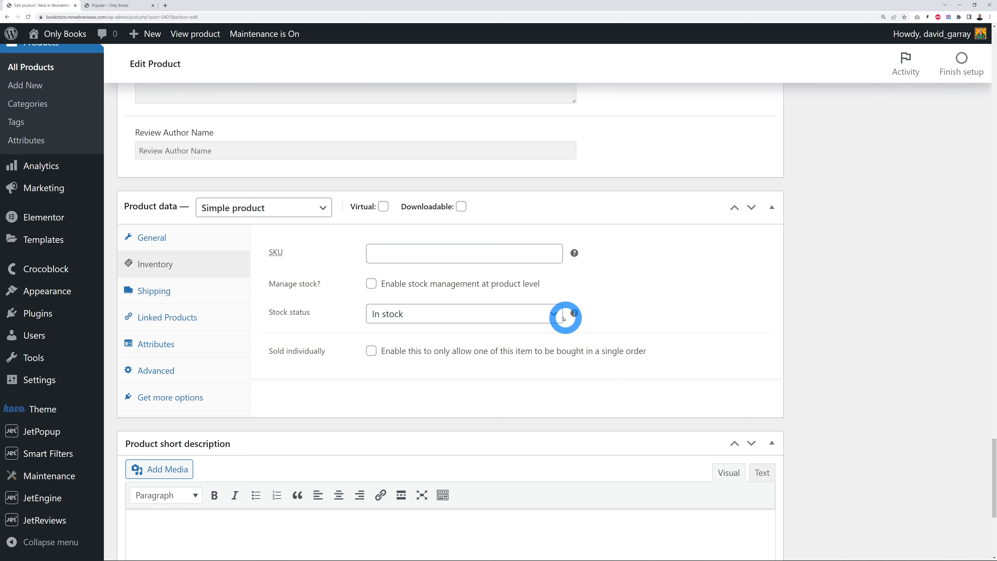
pyautogui.click(367, 287)
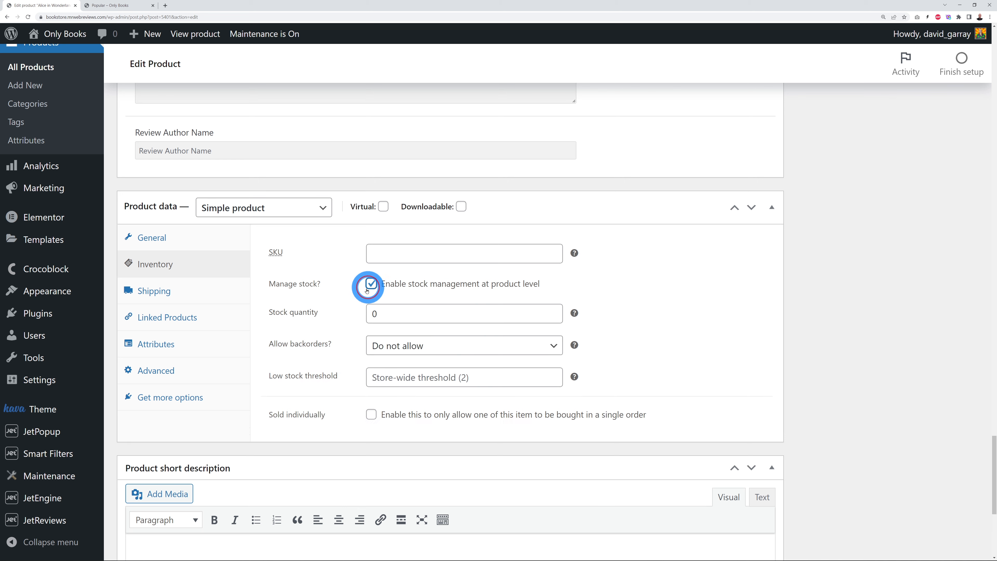
pyautogui.click(552, 310)
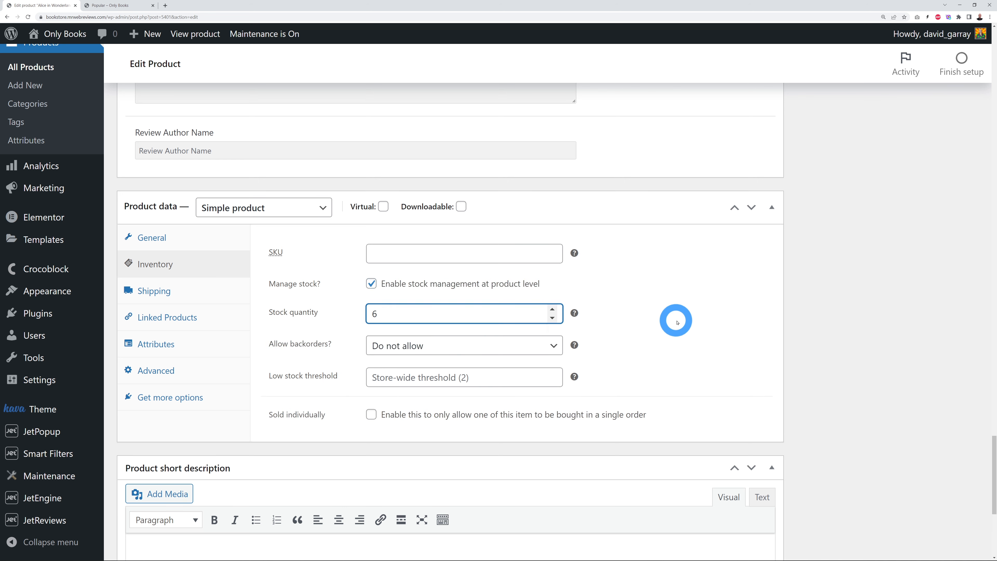
pyautogui.click(675, 319)
pyautogui.click(373, 286)
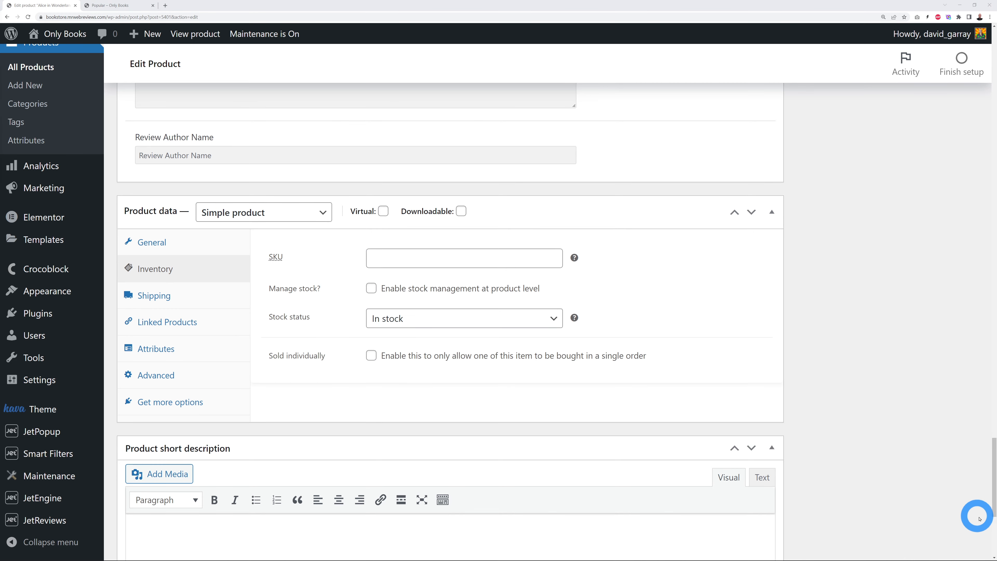
# Step: Review the product page's Paper Books category, Children tag and Lewis Carroll author
pyautogui.moveTo(995, 514); pyautogui.dragTo(978, 41)
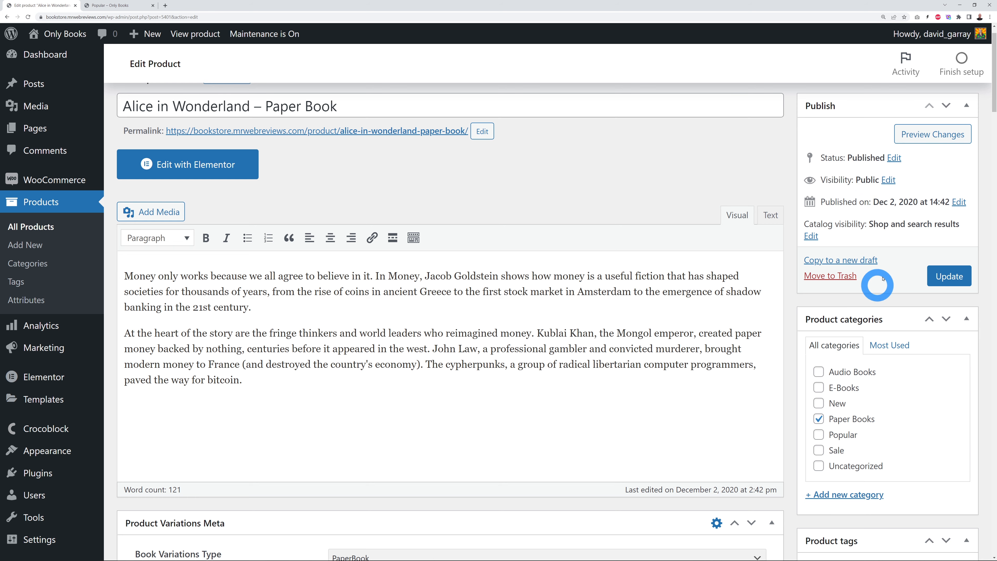
pyautogui.scroll(-1, 913, 239)
pyautogui.scroll(-3, 913, 239)
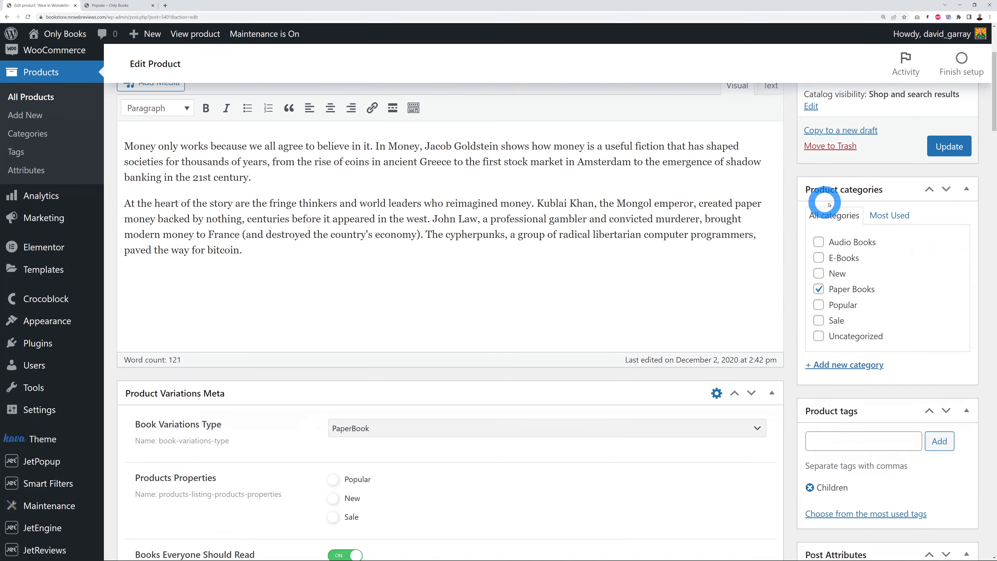
pyautogui.scroll(-5, 857, 256)
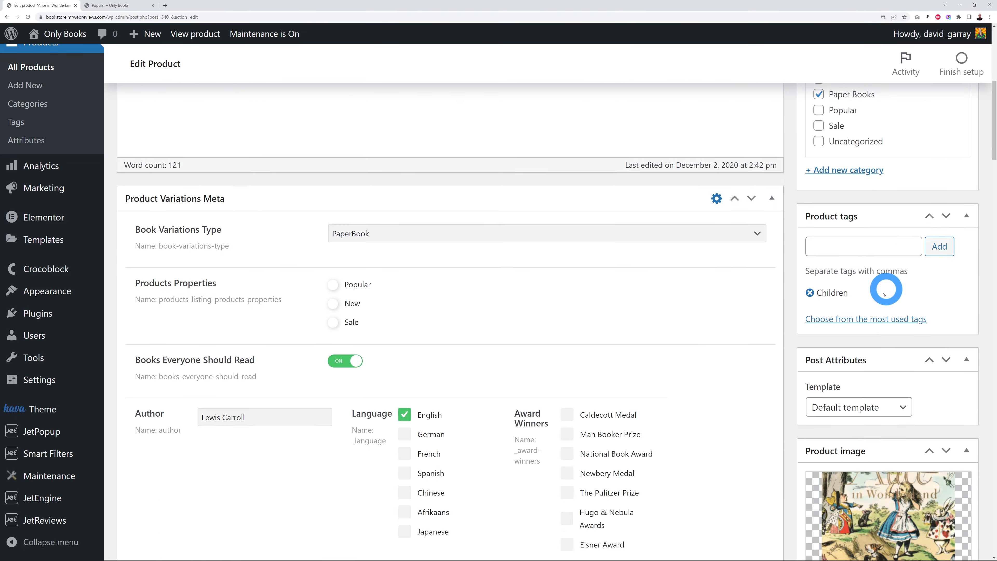
pyautogui.scroll(-6, 954, 289)
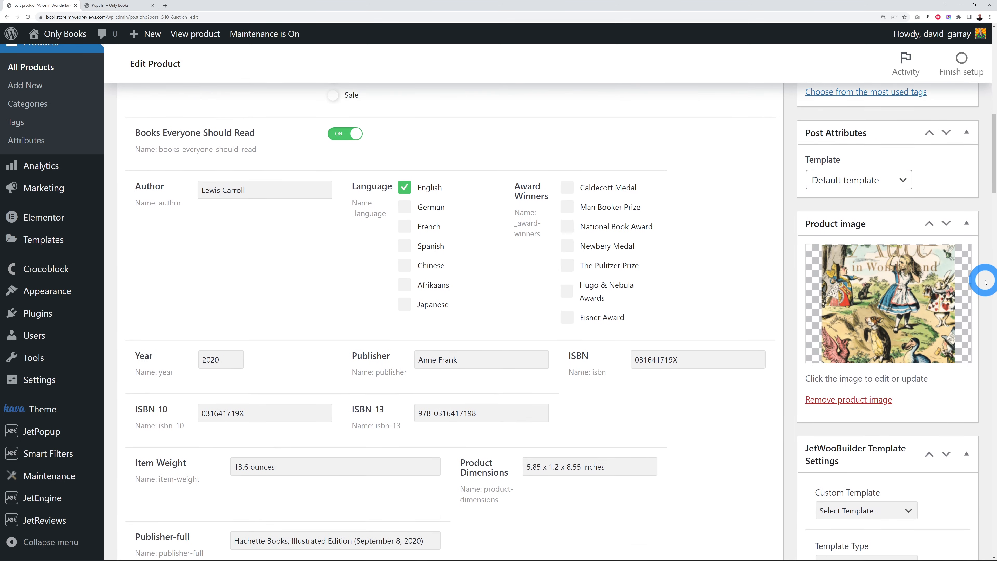
pyautogui.scroll(-7, 907, 292)
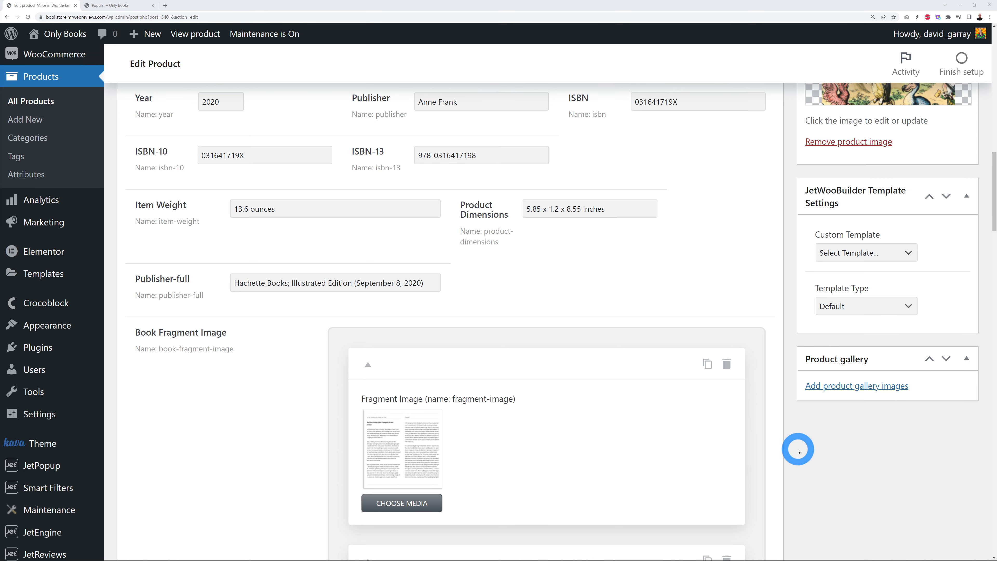
pyautogui.scroll(10, 797, 450)
pyautogui.scroll(5, 771, 445)
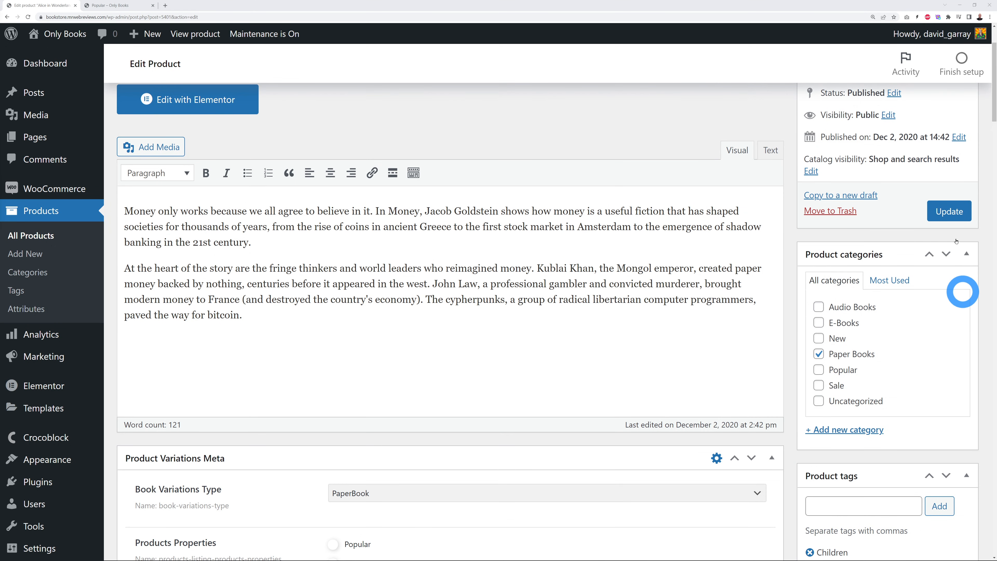
pyautogui.scroll(-5, 812, 280)
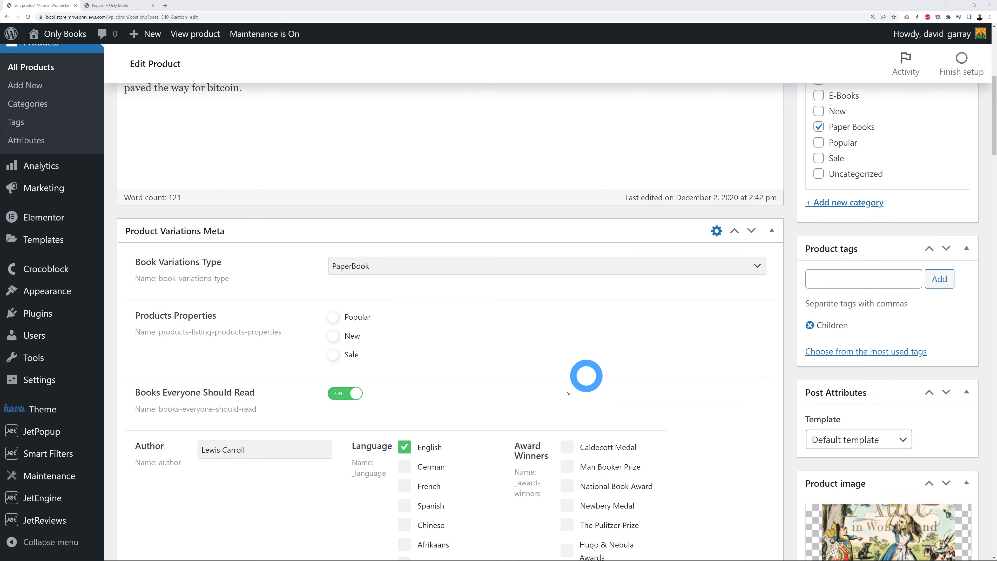
pyautogui.scroll(3, 794, 356)
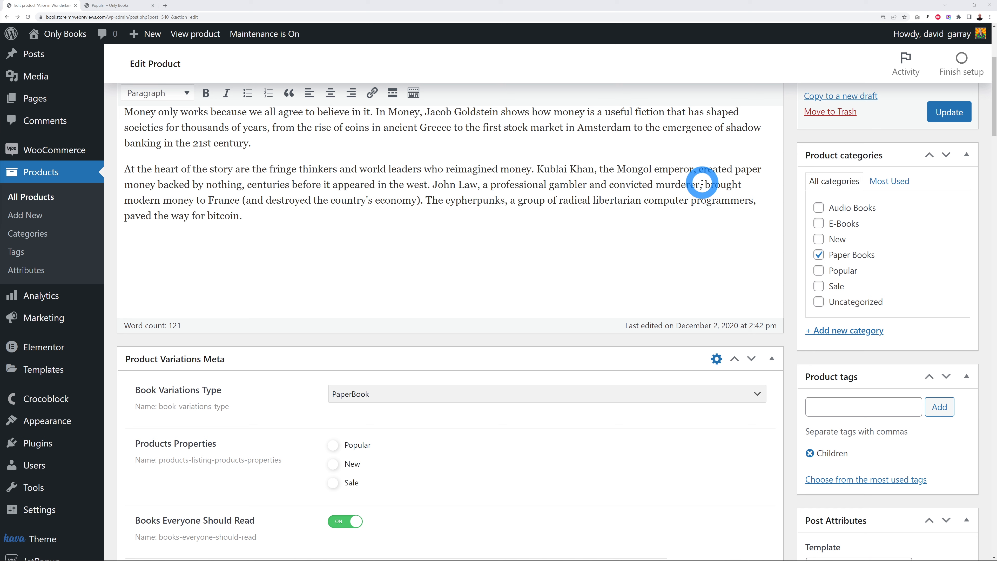
# Step: Open Product categories and compare it with the storefront's All Books category menu
pyautogui.click(40, 253)
pyautogui.click(37, 237)
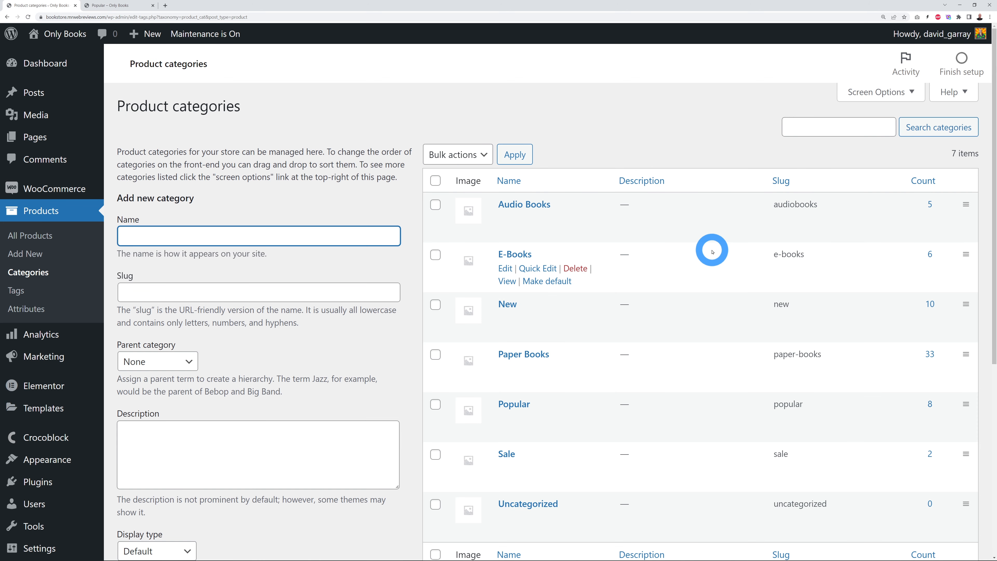
pyautogui.scroll(-1, 713, 251)
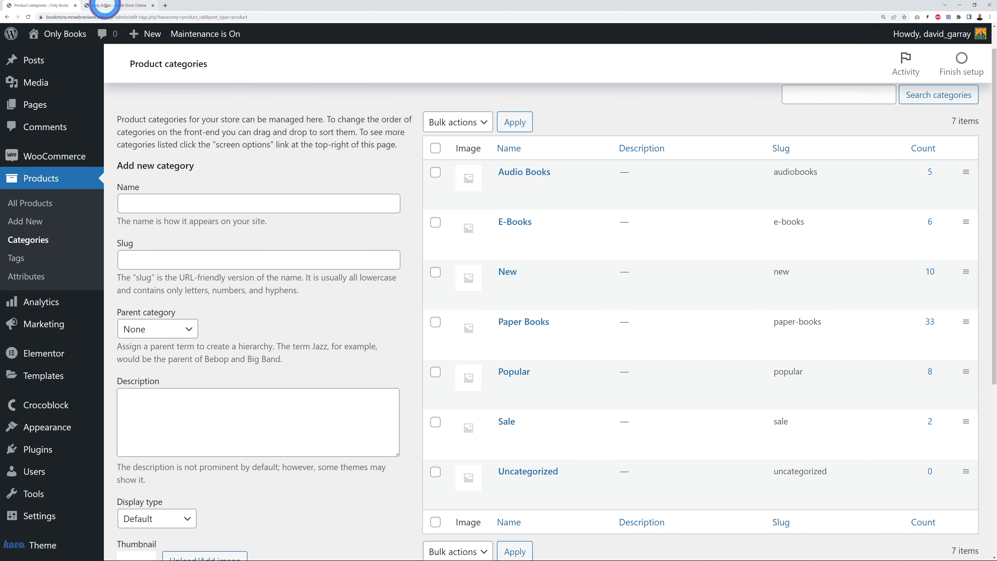
pyautogui.click(106, 6)
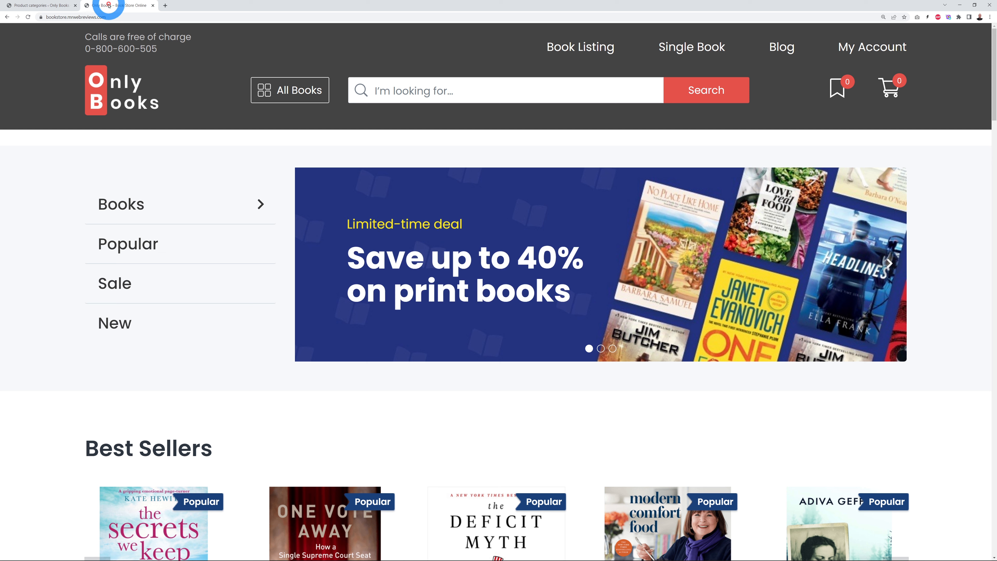
pyautogui.click(296, 90)
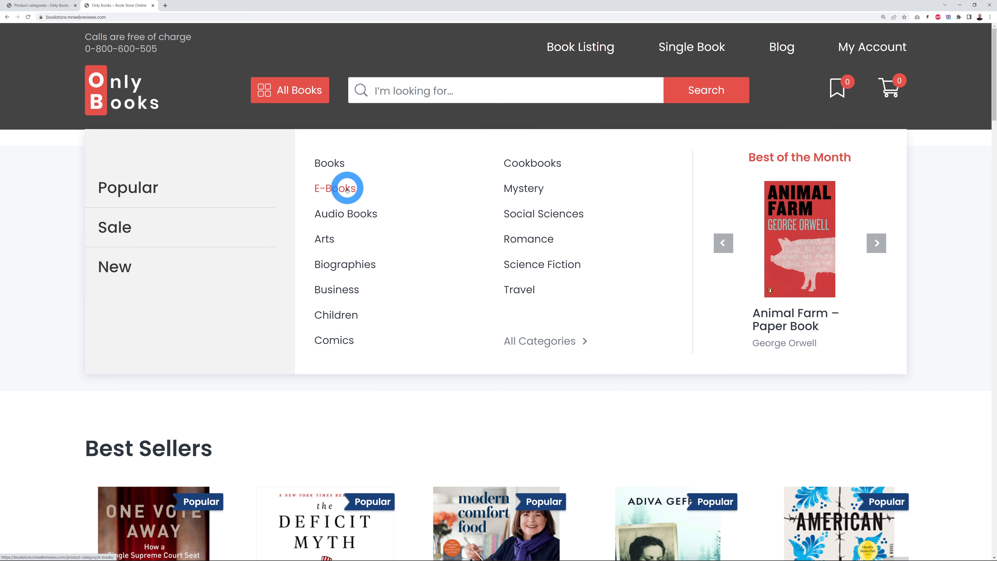
pyautogui.click(46, 6)
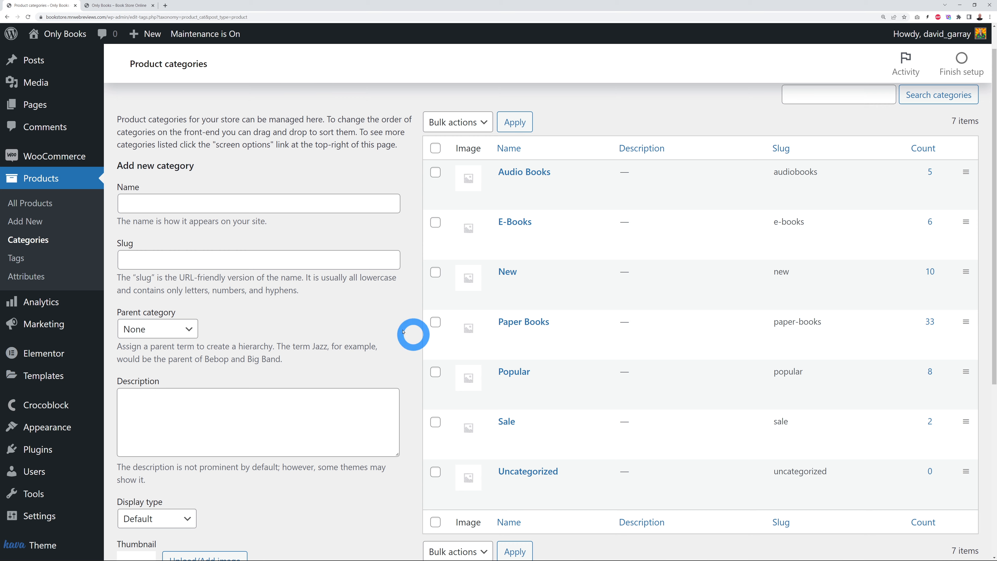
pyautogui.click(147, 8)
pyautogui.click(268, 90)
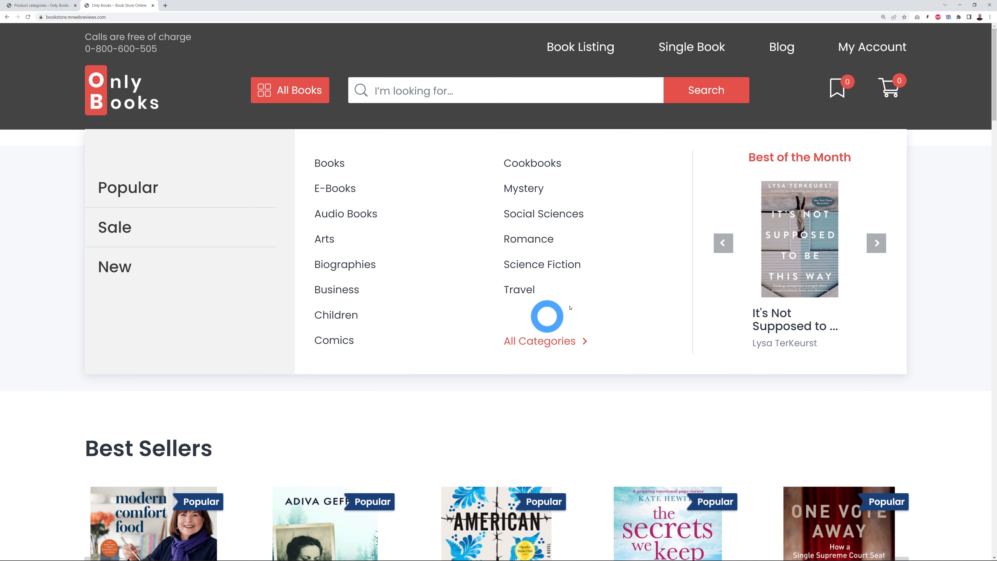
pyautogui.click(59, 6)
# Step: Open the Product tags page in a new browser tab
pyautogui.click(228, 211)
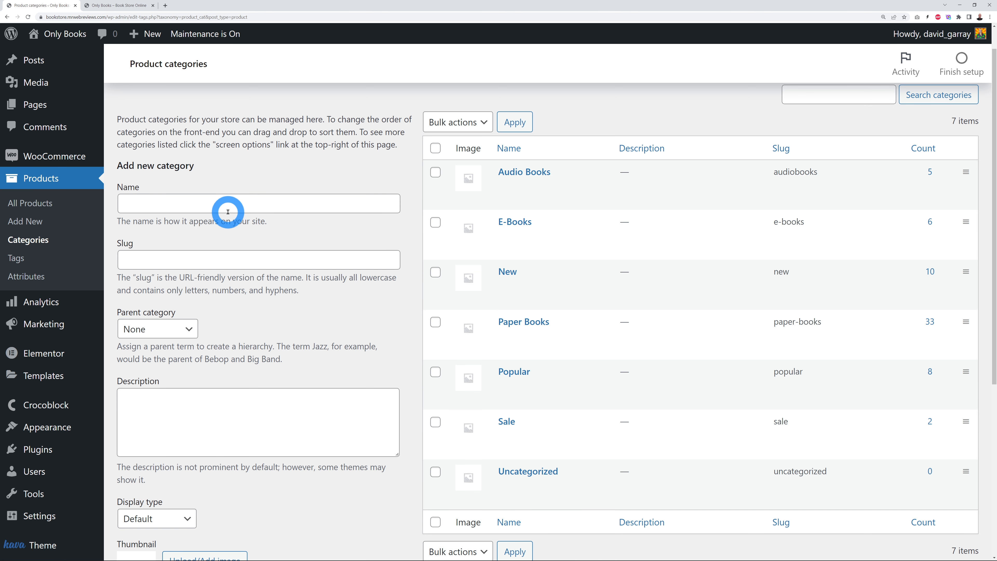
pyautogui.click(58, 274)
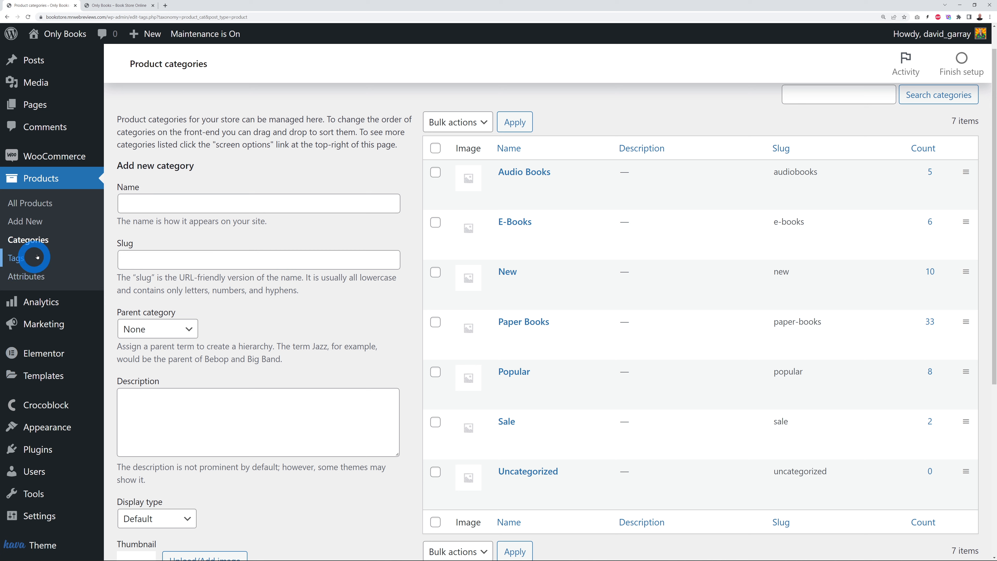
pyautogui.rightClick(26, 262)
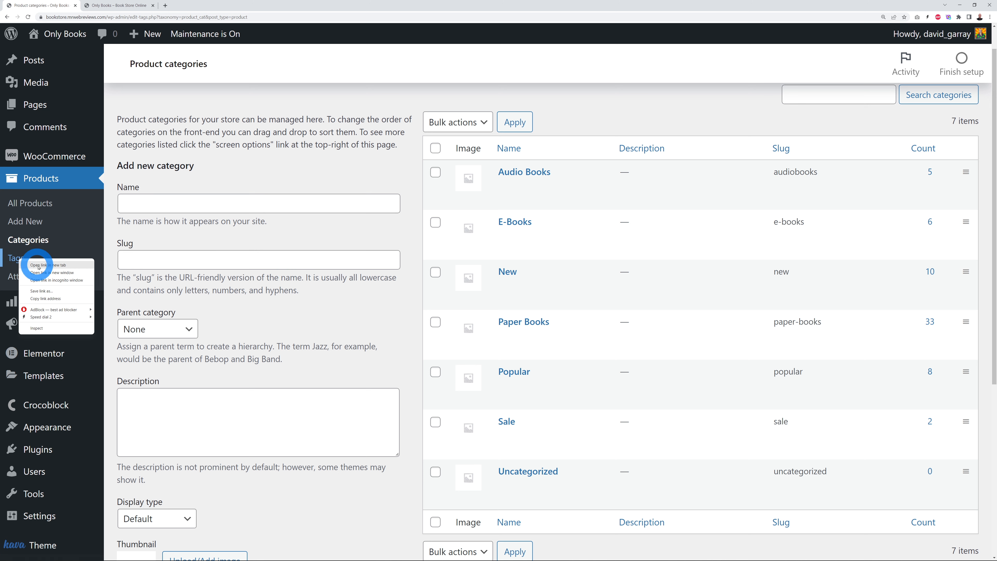
pyautogui.click(38, 267)
pyautogui.click(220, 251)
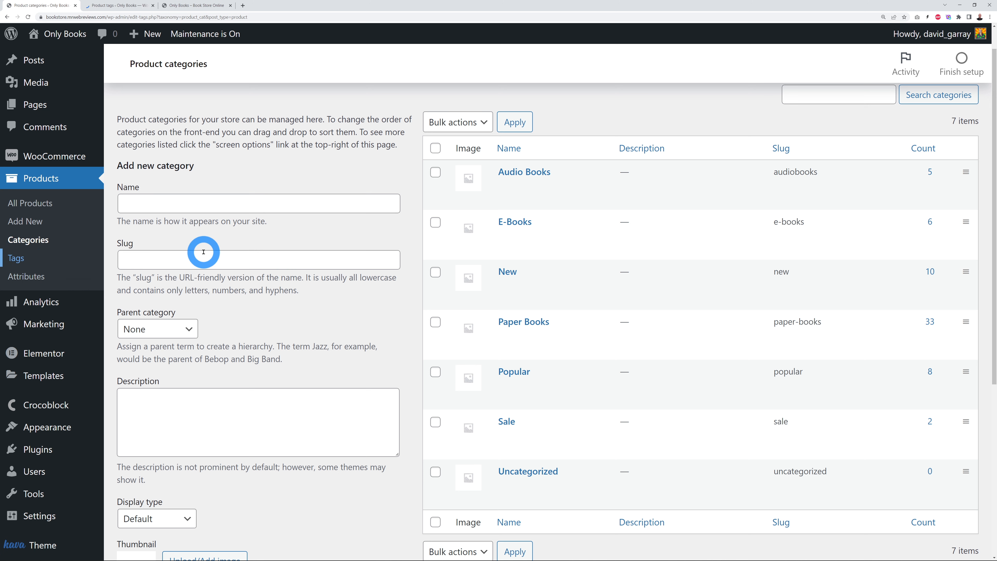
pyautogui.click(100, 4)
pyautogui.click(100, 6)
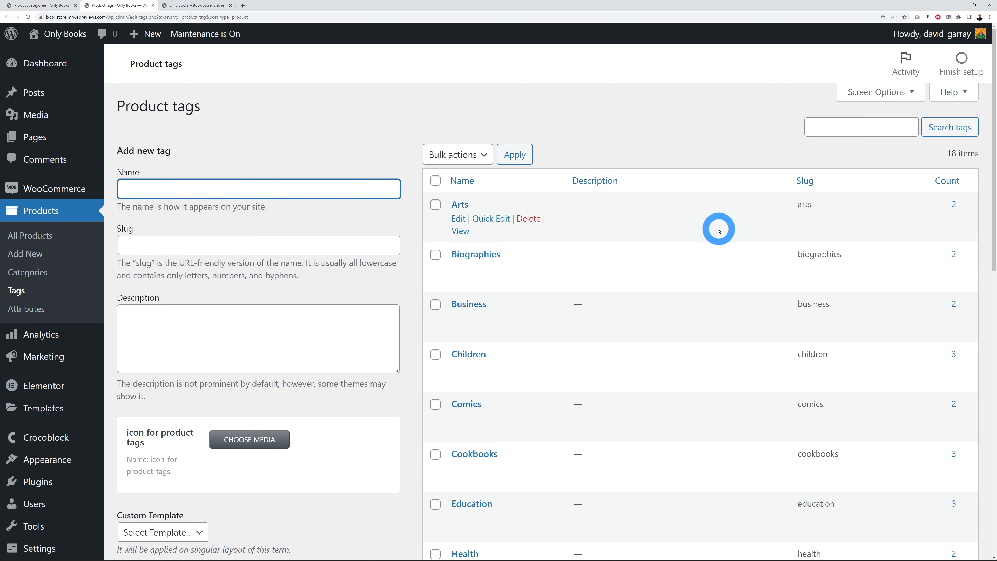
pyautogui.click(674, 151)
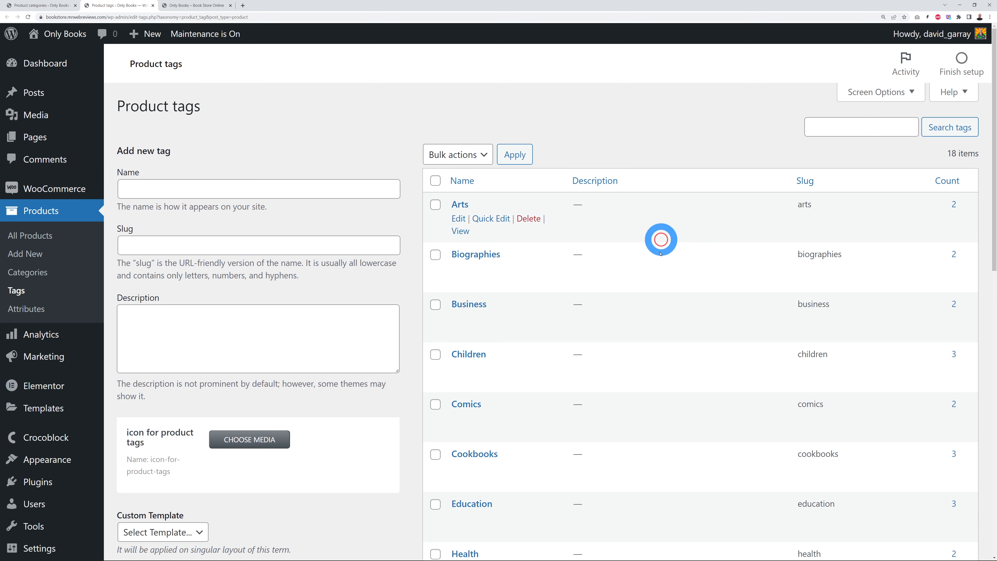
pyautogui.scroll(-1, 651, 271)
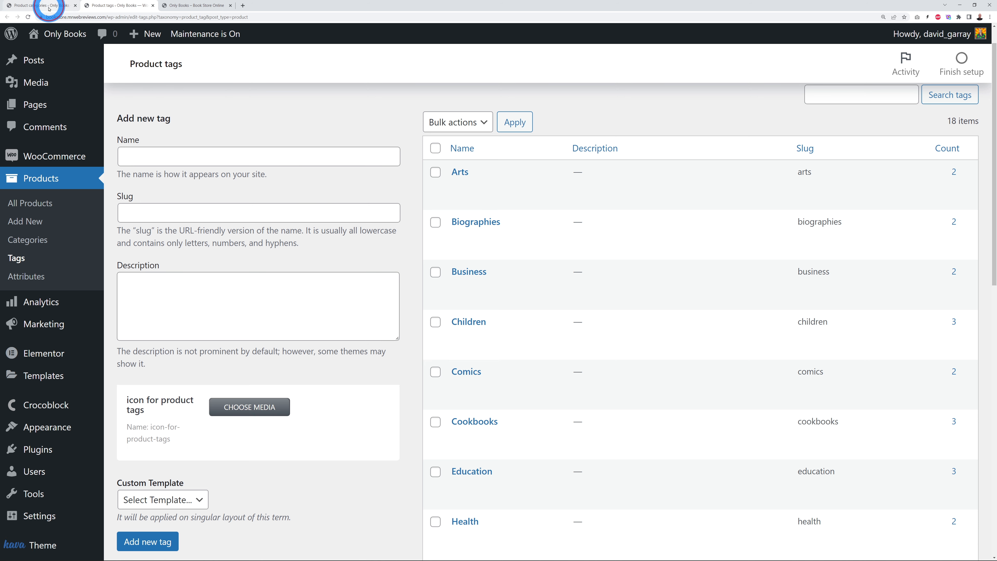
pyautogui.click(60, 6)
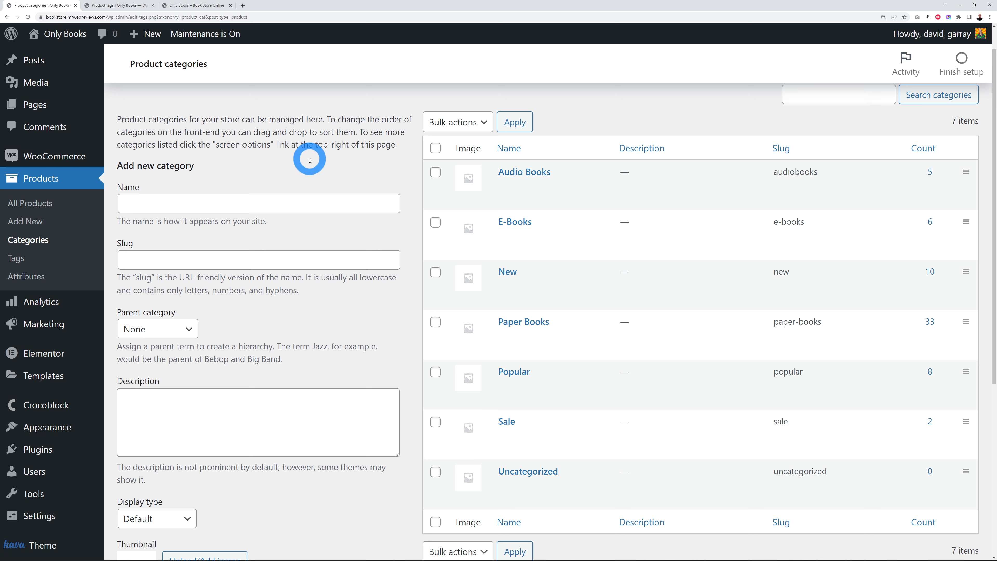
# Step: Enter Test as a new category name, leaving the parent category as None
pyautogui.click(255, 206)
pyautogui.write('Test')
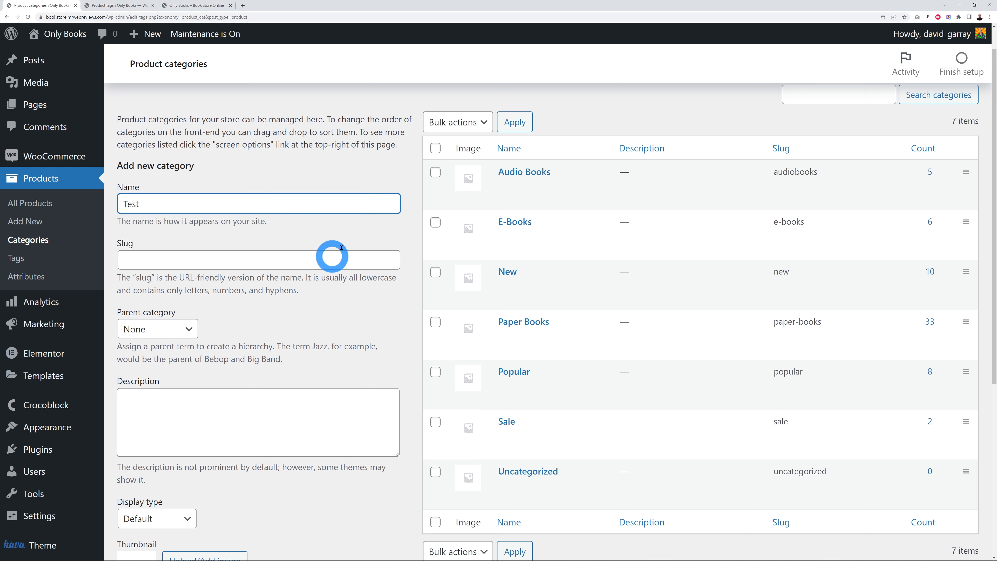
pyautogui.click(313, 334)
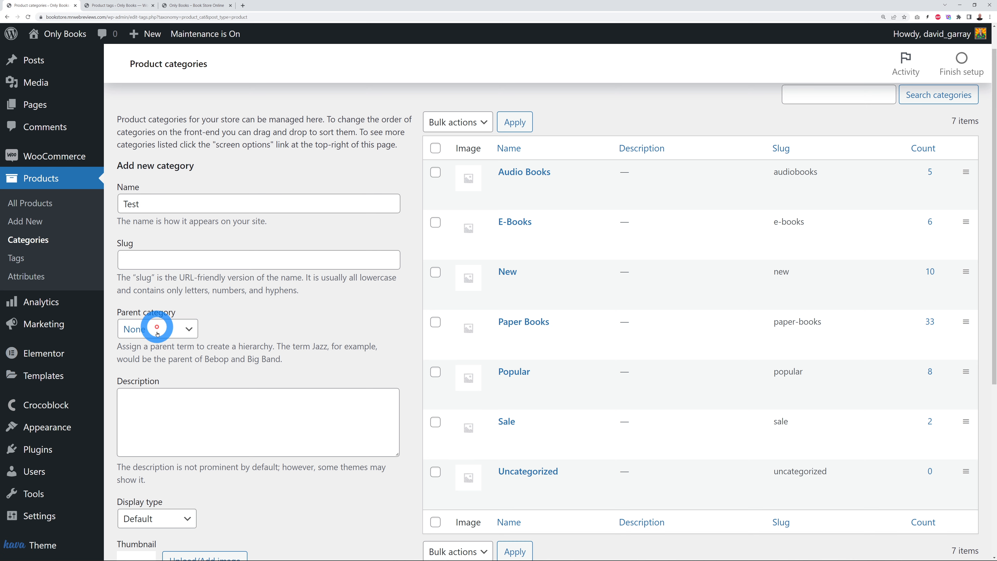
pyautogui.click(190, 332)
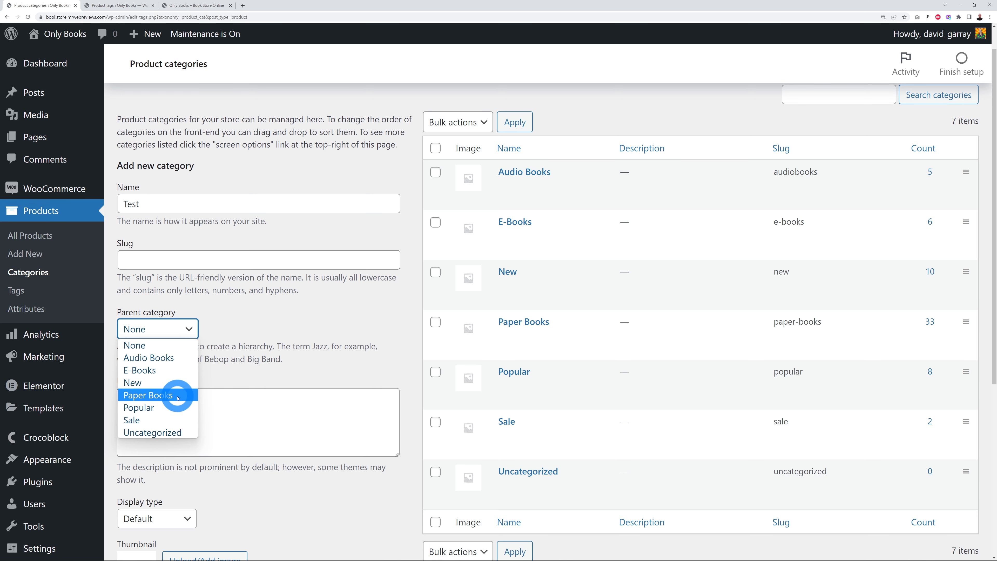
pyautogui.click(262, 340)
pyautogui.scroll(-6, 310, 308)
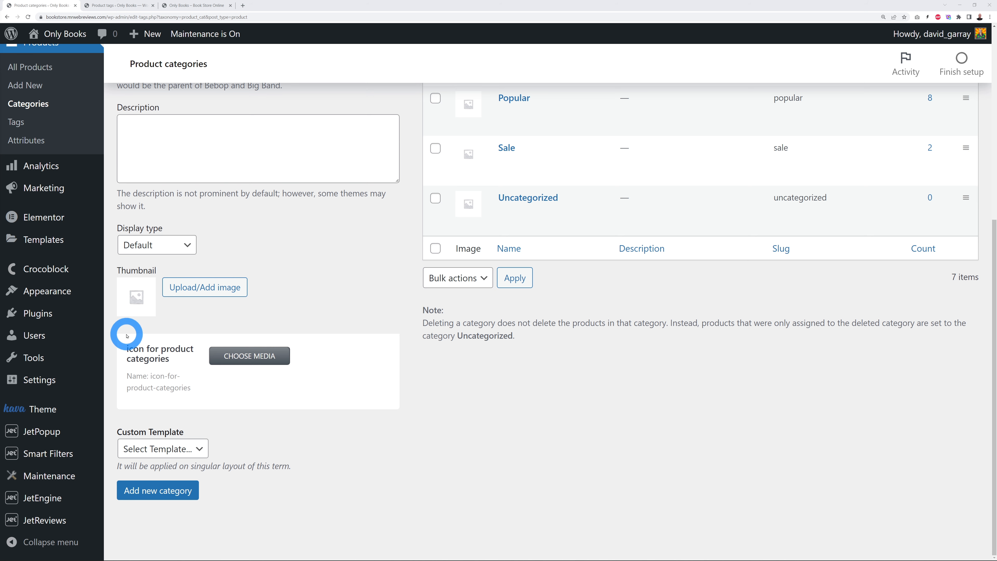
pyautogui.click(196, 5)
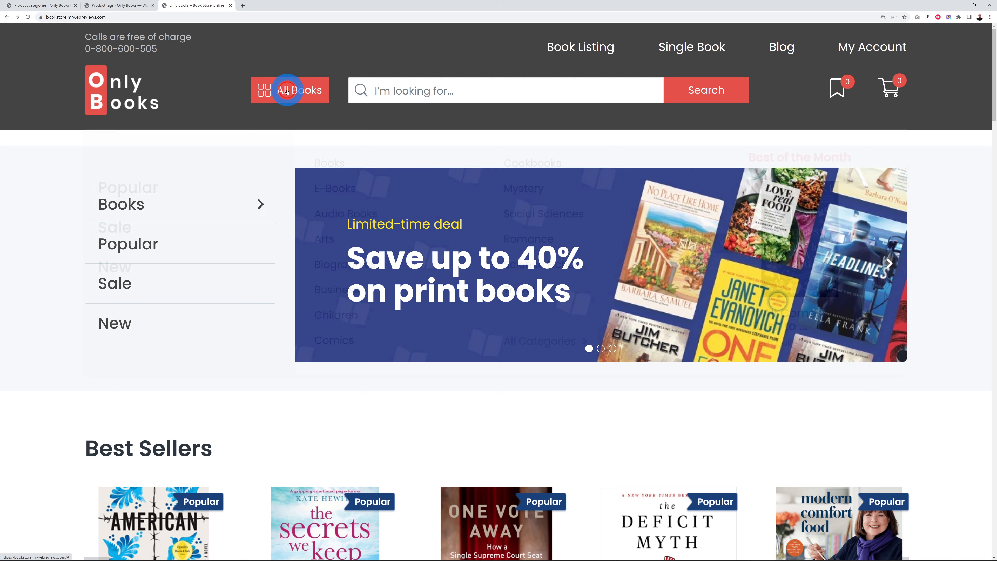
pyautogui.click(288, 90)
pyautogui.click(551, 340)
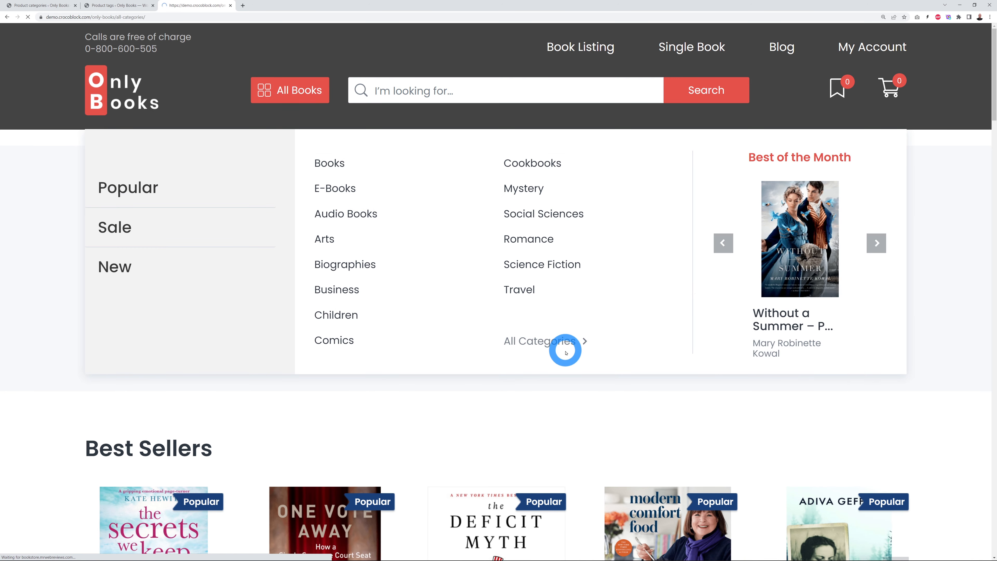
pyautogui.scroll(-3, 909, 296)
pyautogui.scroll(-6, 910, 296)
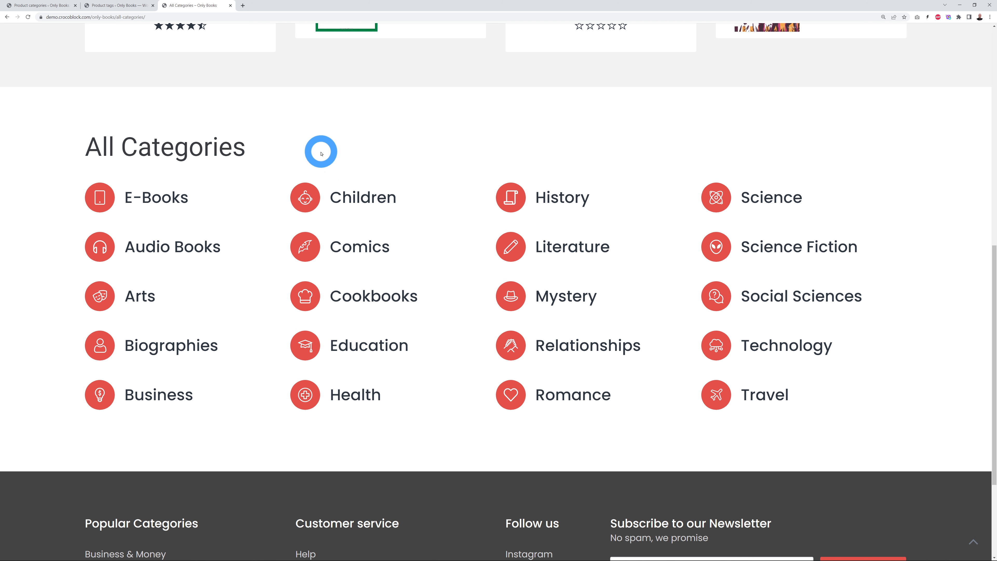
pyautogui.click(47, 6)
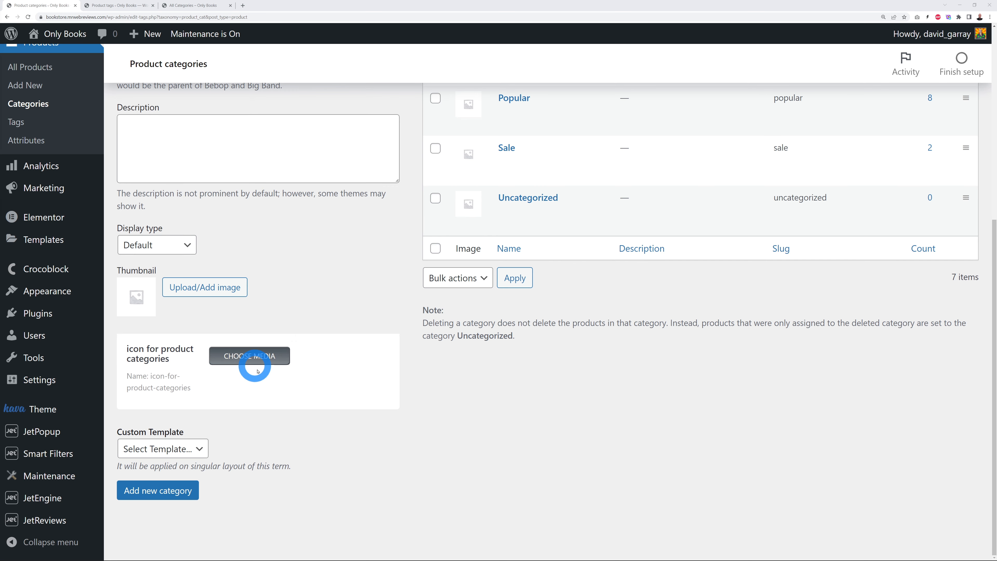
# Step: Set the alien icon icon-48.svg from the Media Library and add the Test category
pyautogui.click(257, 358)
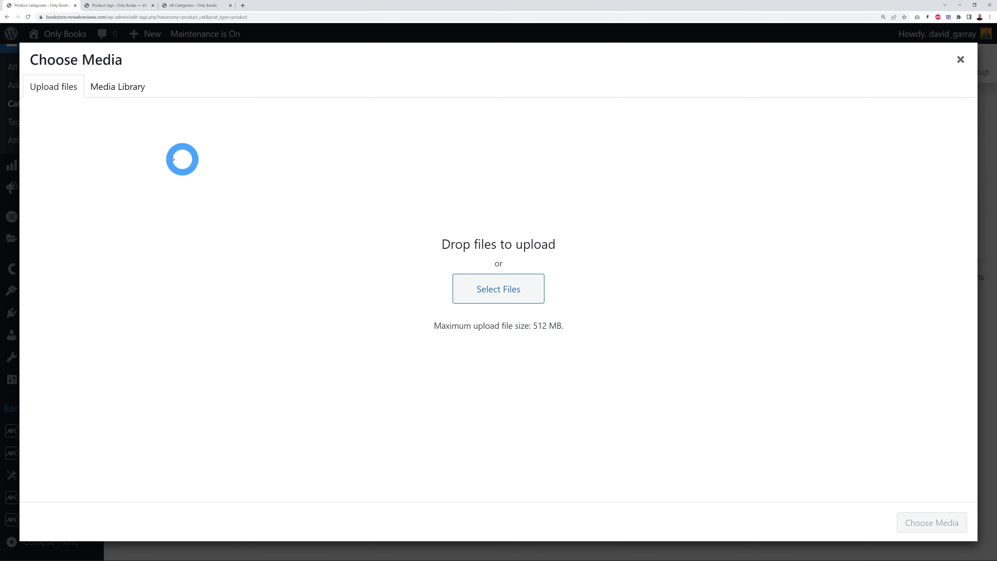
pyautogui.click(114, 91)
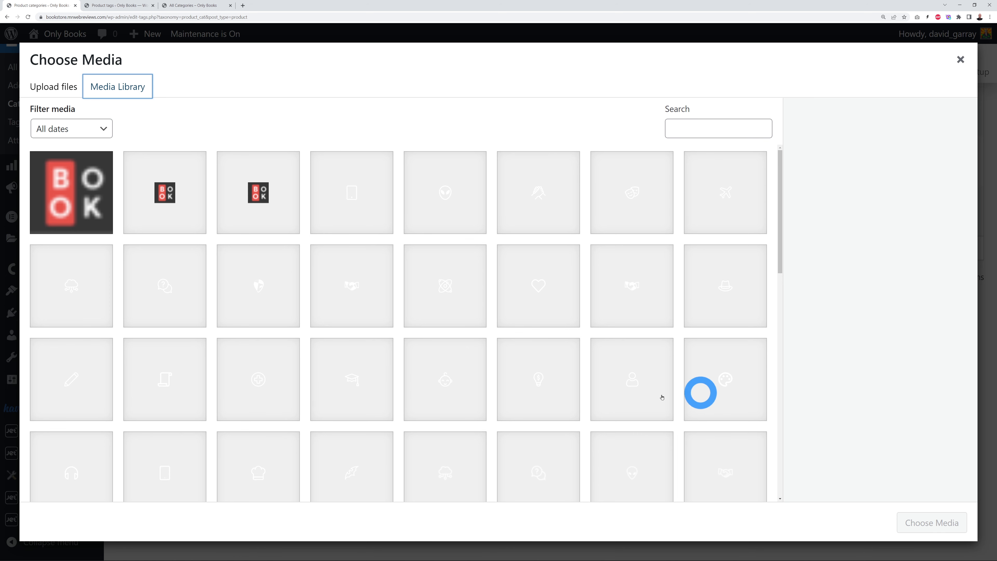
pyautogui.scroll(-3, 595, 407)
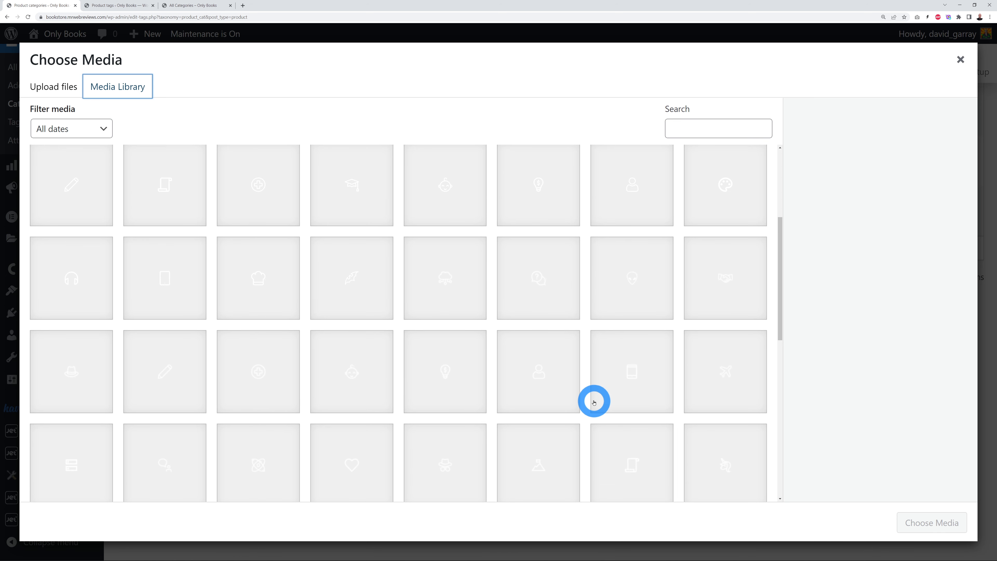
pyautogui.scroll(-5, 593, 405)
pyautogui.scroll(-2, 593, 394)
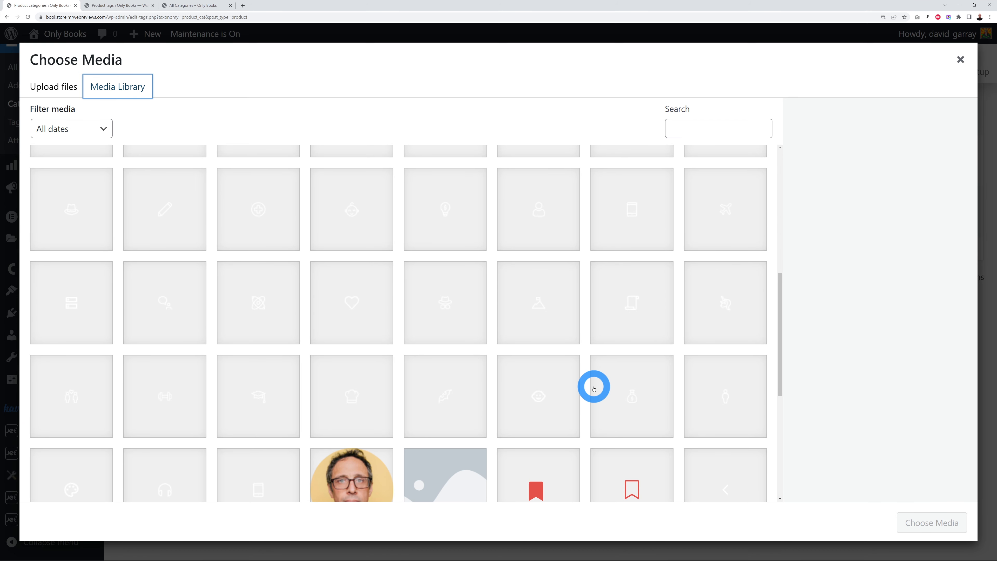
pyautogui.scroll(8, 596, 388)
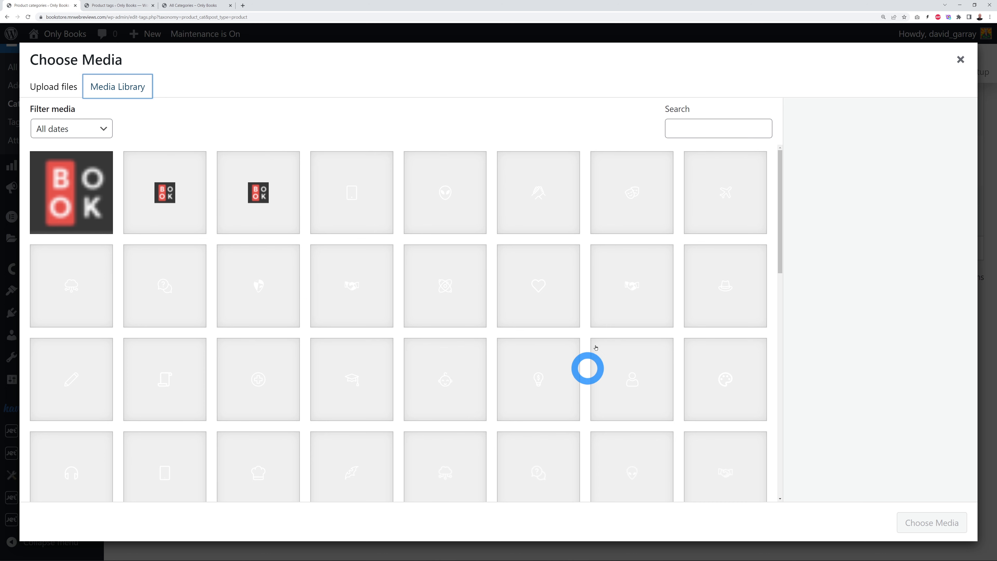
pyautogui.click(445, 212)
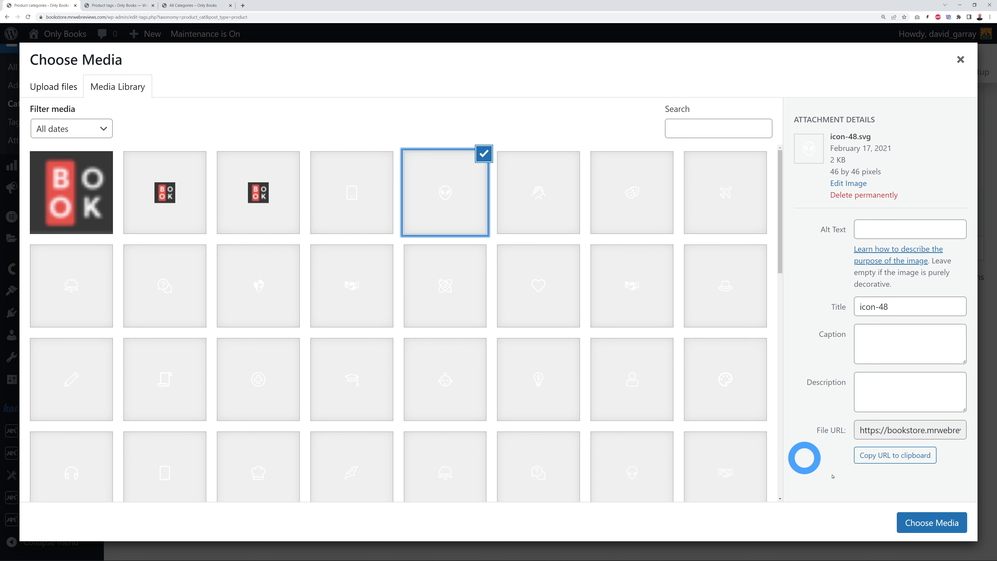
pyautogui.click(931, 522)
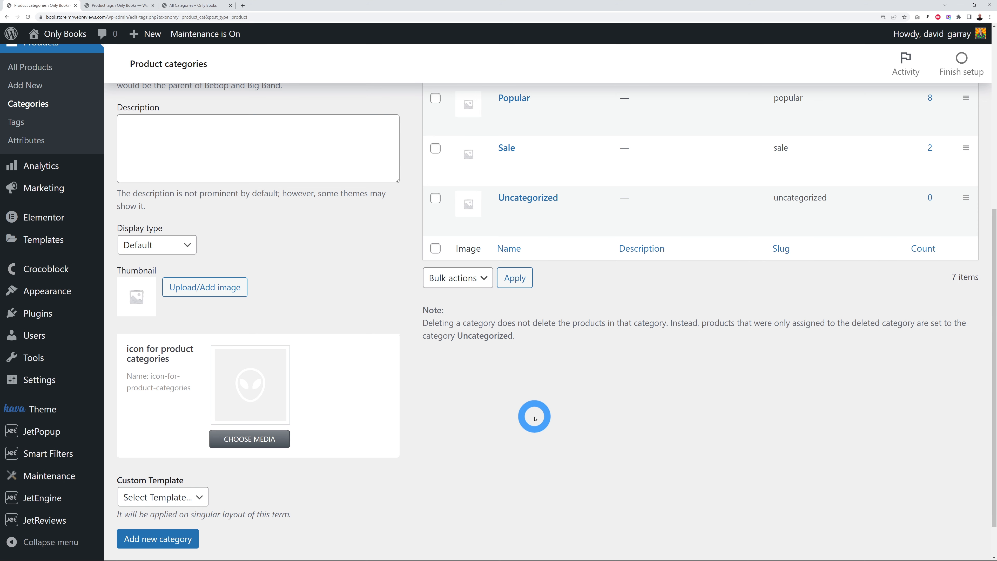
pyautogui.scroll(-1, 431, 413)
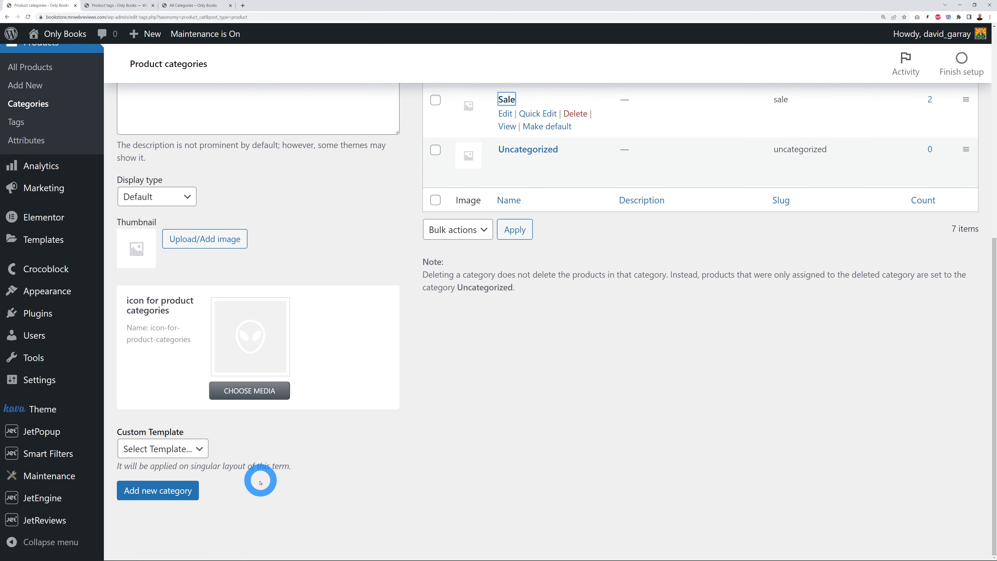
pyautogui.click(185, 491)
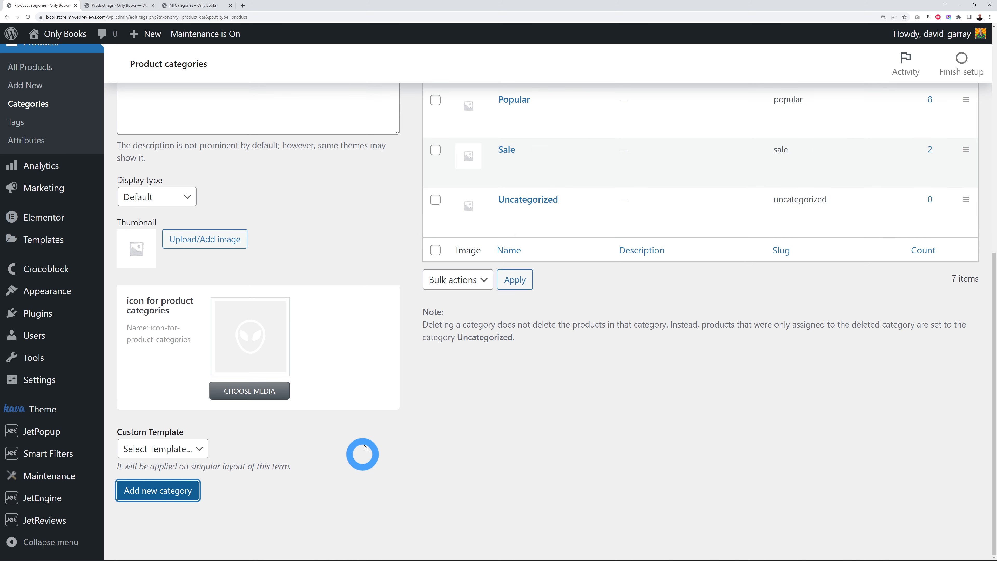
pyautogui.scroll(7, 363, 436)
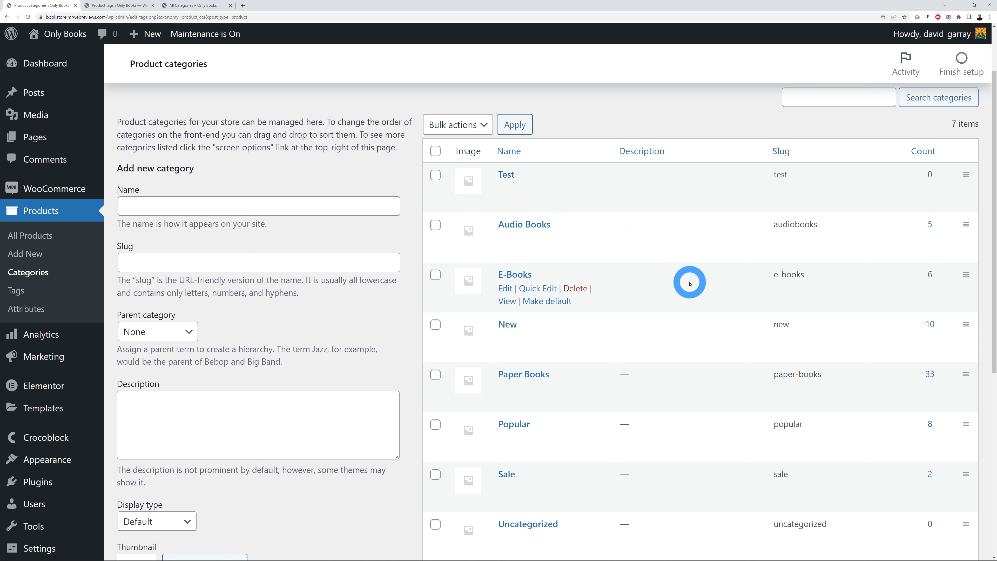
# Step: Enter Genre as a new product tag name and submit the Add new tag form
pyautogui.click(114, 5)
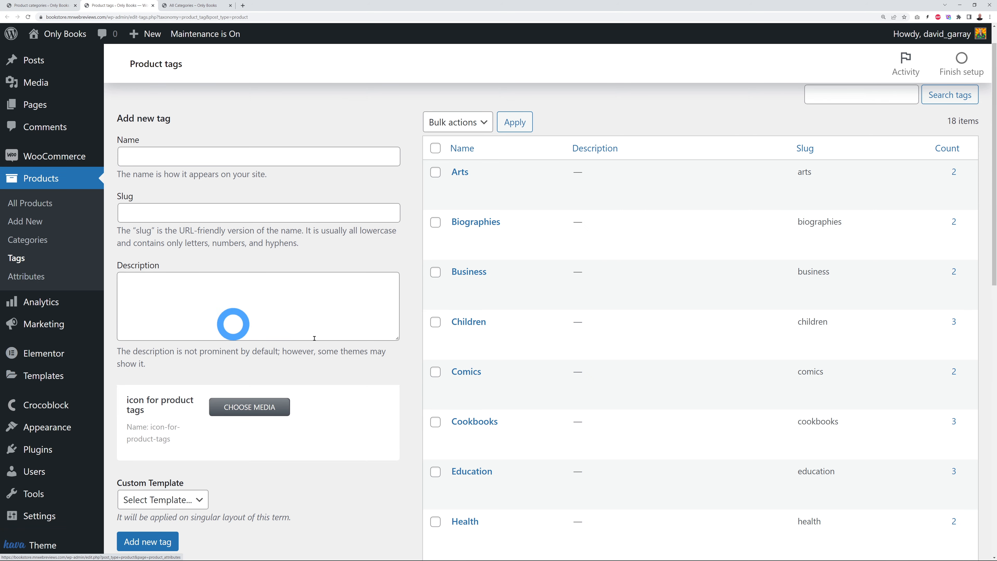
pyautogui.moveTo(500, 295)
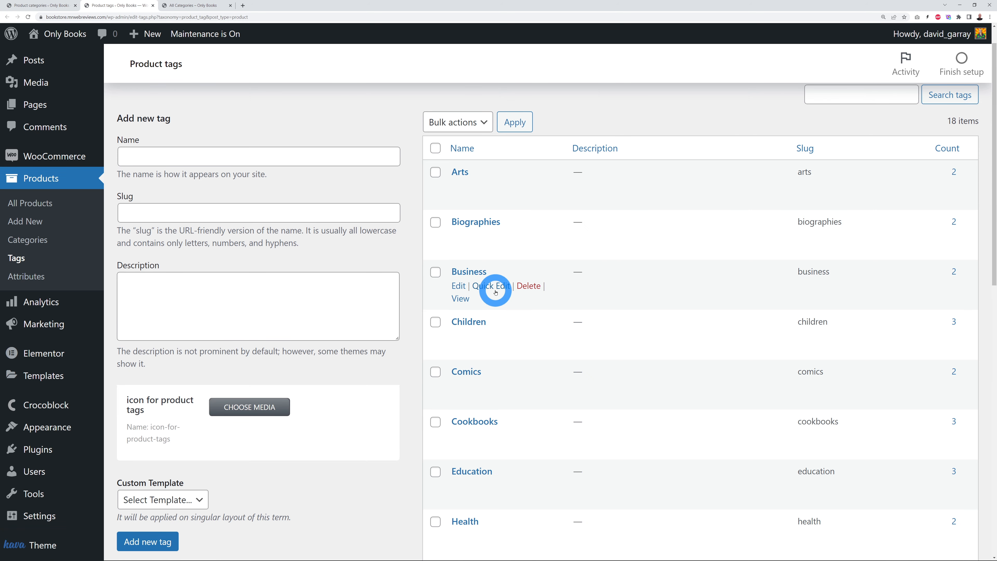
pyautogui.click(222, 153)
pyautogui.write('Genre')
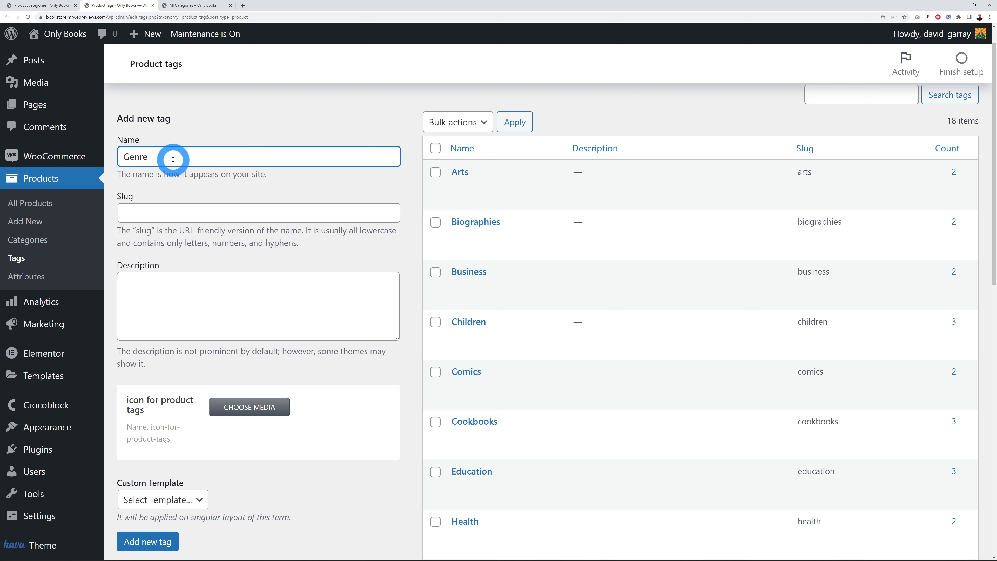
pyautogui.click(371, 318)
pyautogui.scroll(-1, 361, 318)
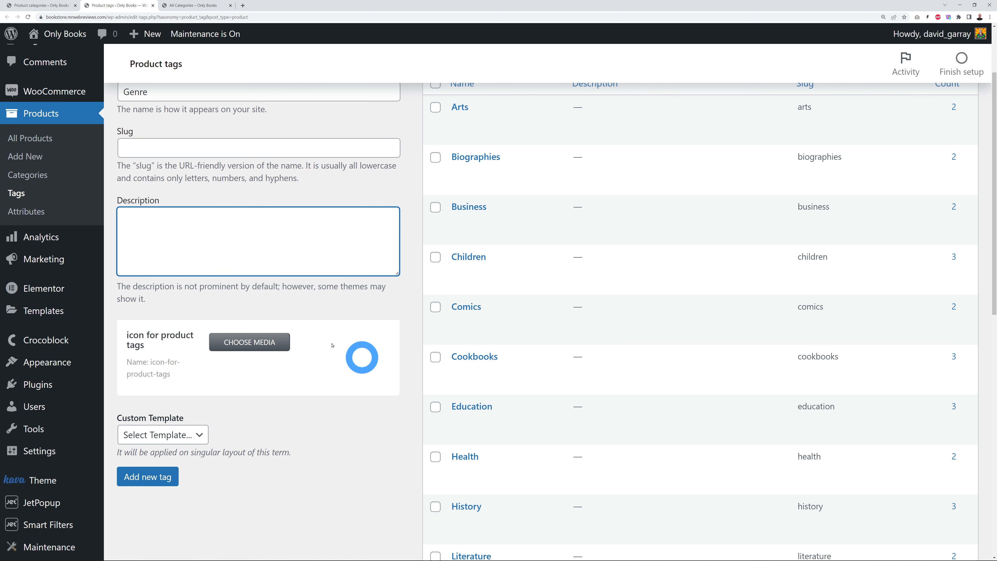
pyautogui.click(161, 478)
pyautogui.scroll(1, 369, 458)
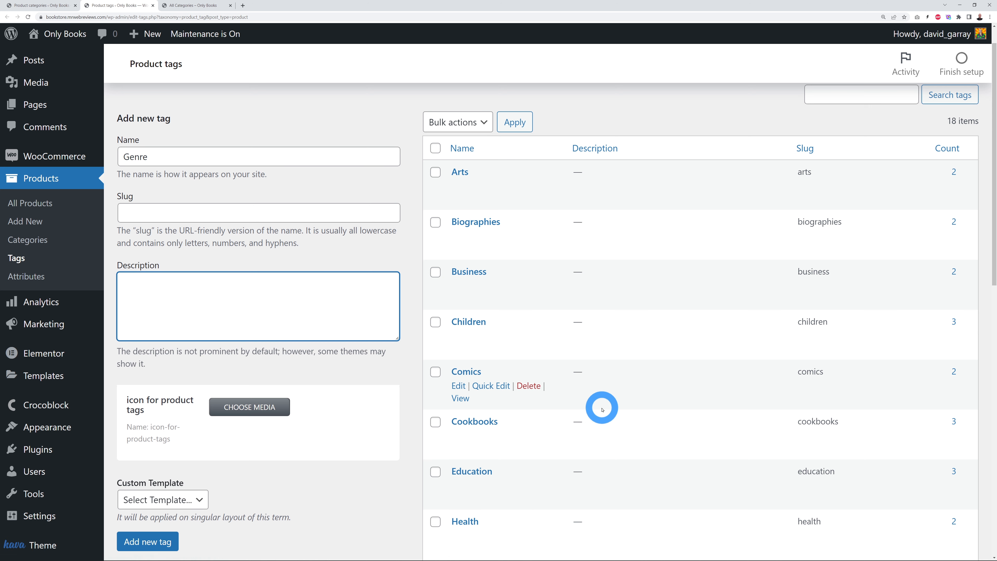
pyautogui.click(343, 141)
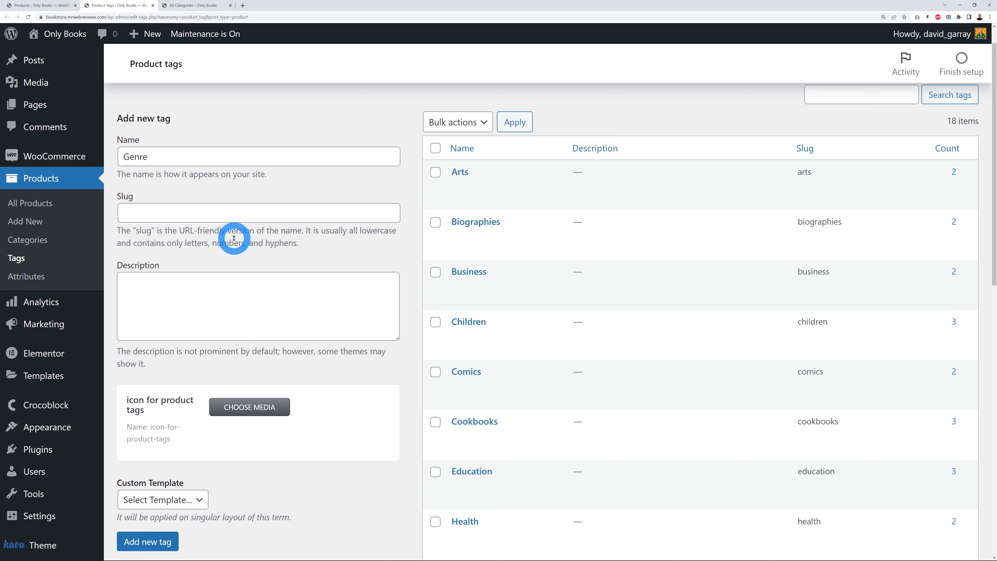
pyautogui.click(42, 6)
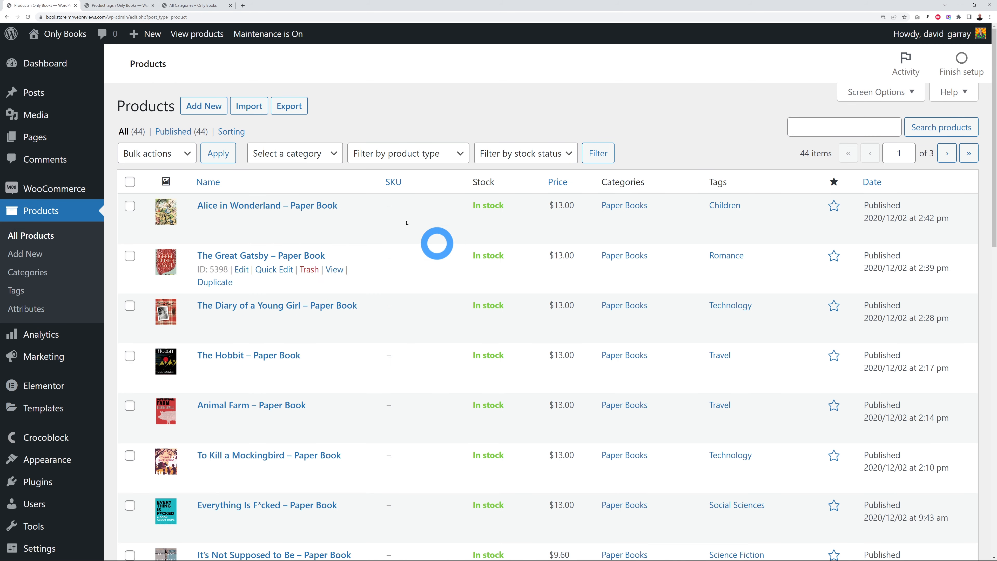
pyautogui.click(264, 206)
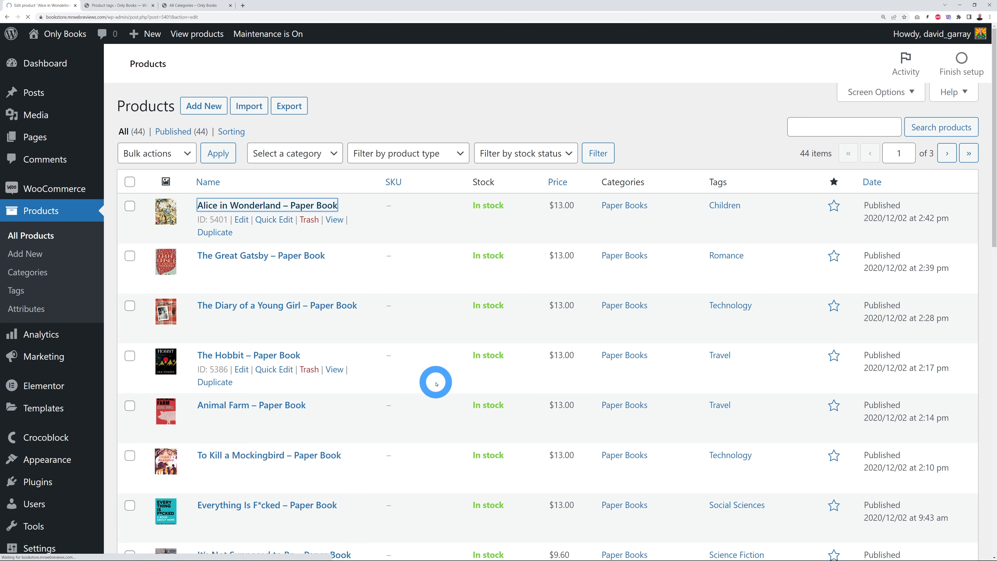
pyautogui.scroll(-10, 463, 313)
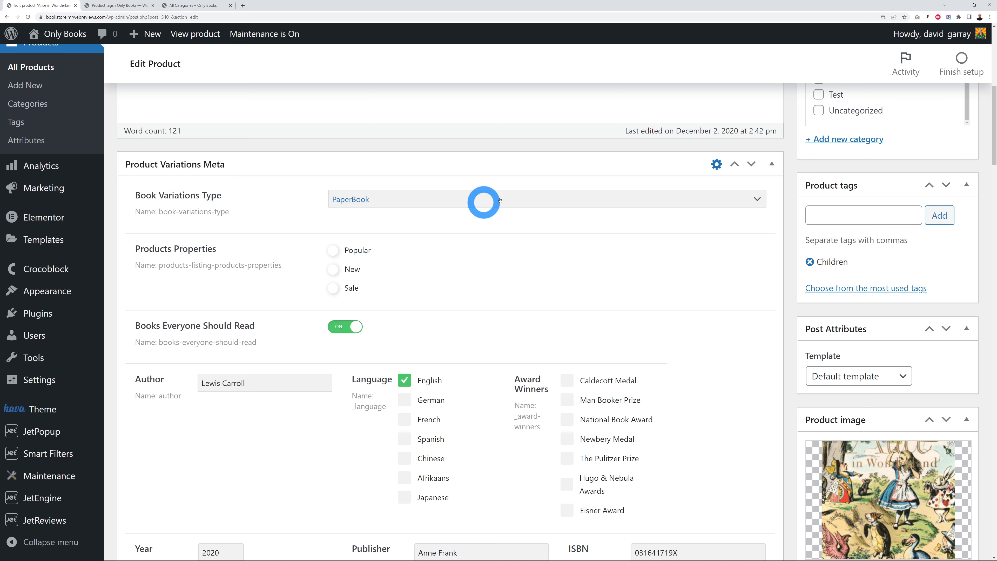
pyautogui.click(732, 202)
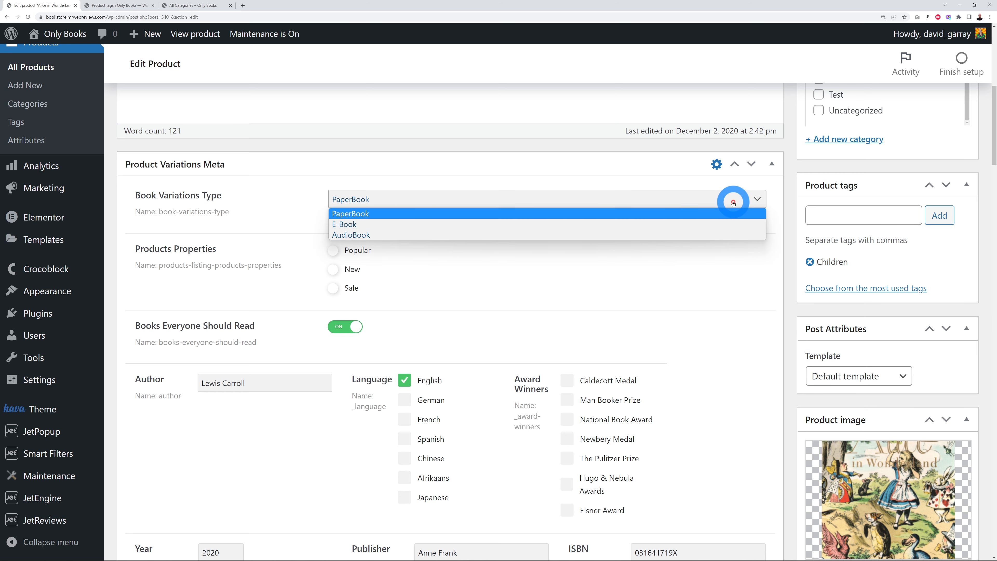
pyautogui.click(733, 202)
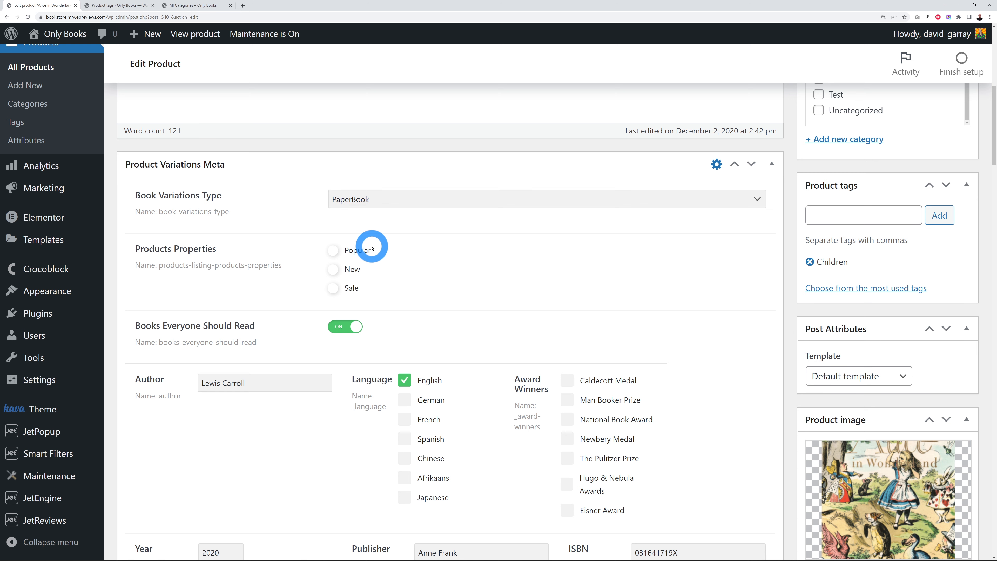
pyautogui.scroll(-5, 711, 299)
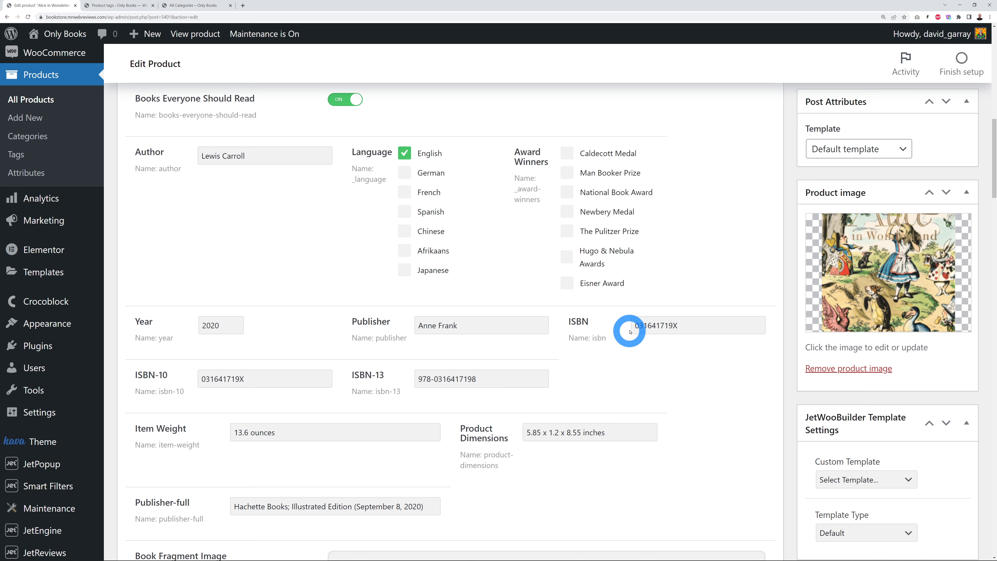
pyautogui.scroll(1, 627, 196)
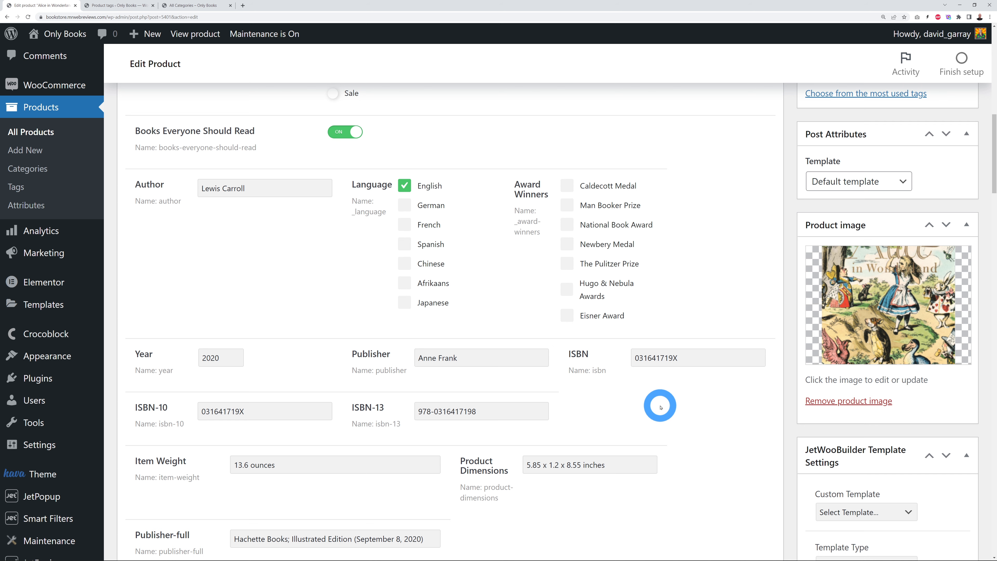
pyautogui.scroll(-3, 689, 403)
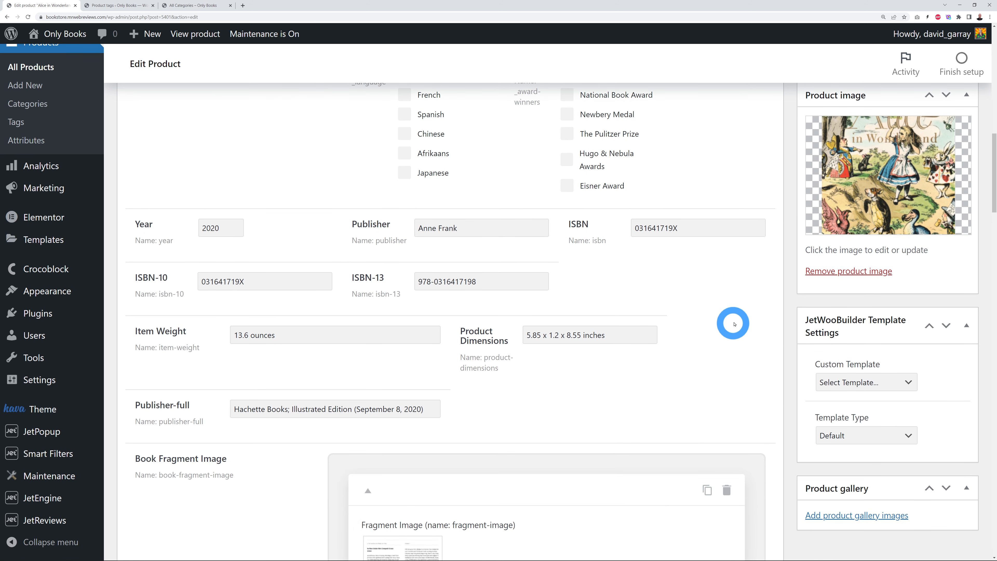
pyautogui.scroll(1, 740, 343)
pyautogui.scroll(1, 740, 343)
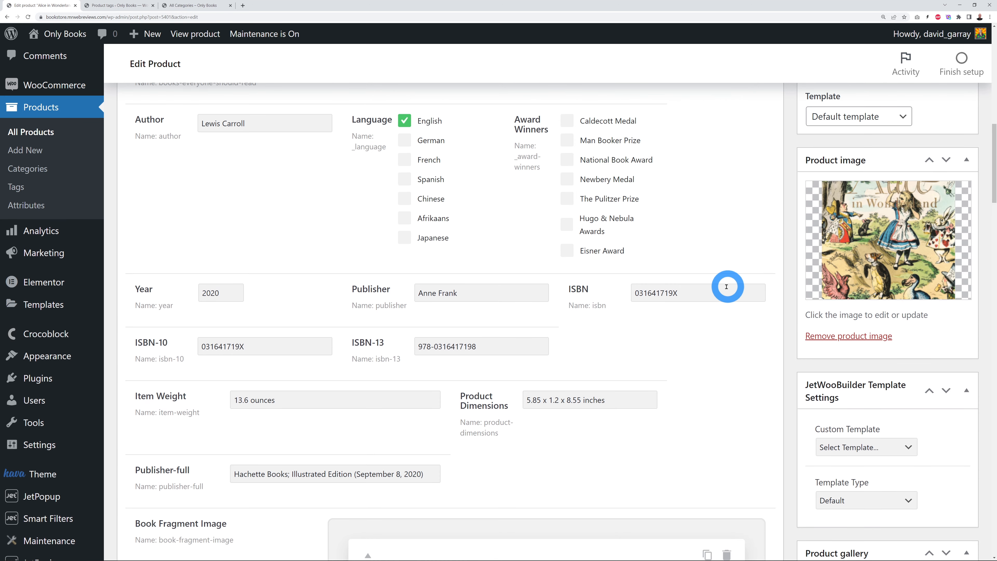
pyautogui.scroll(-2, 723, 289)
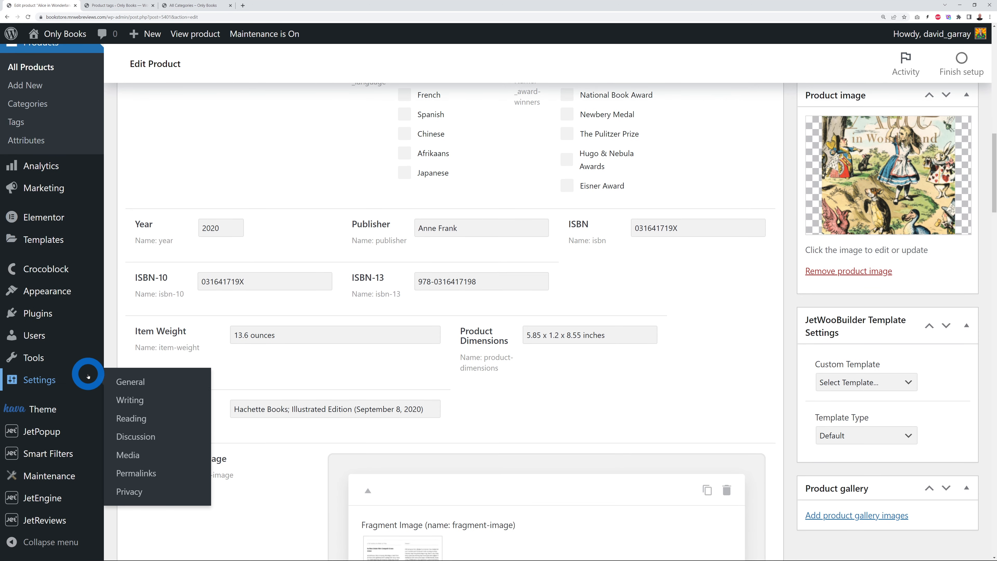
# Step: Open JetEngine's Meta Boxes list and edit Product Variations Meta
pyautogui.moveTo(43, 507)
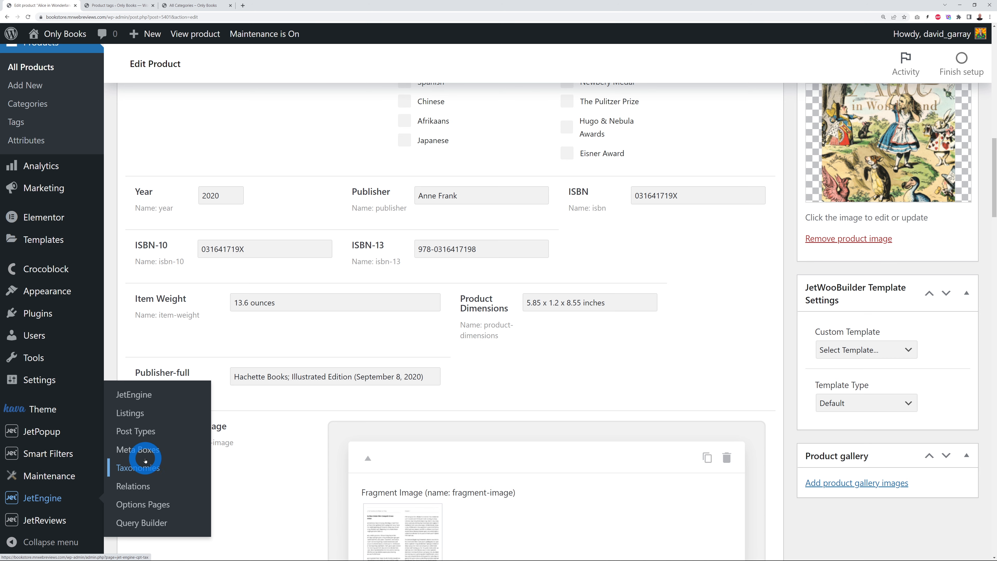
pyautogui.click(144, 451)
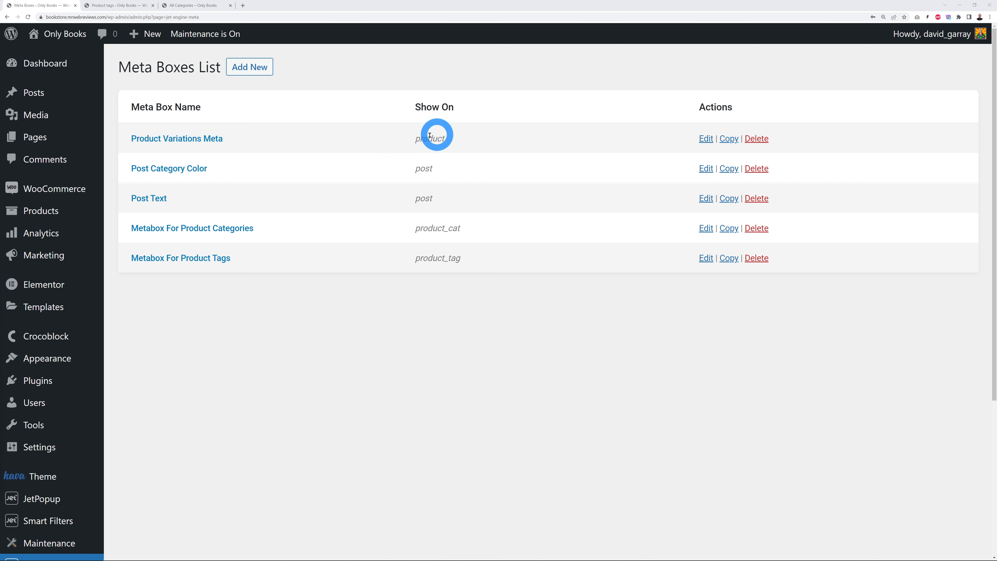
pyautogui.click(202, 138)
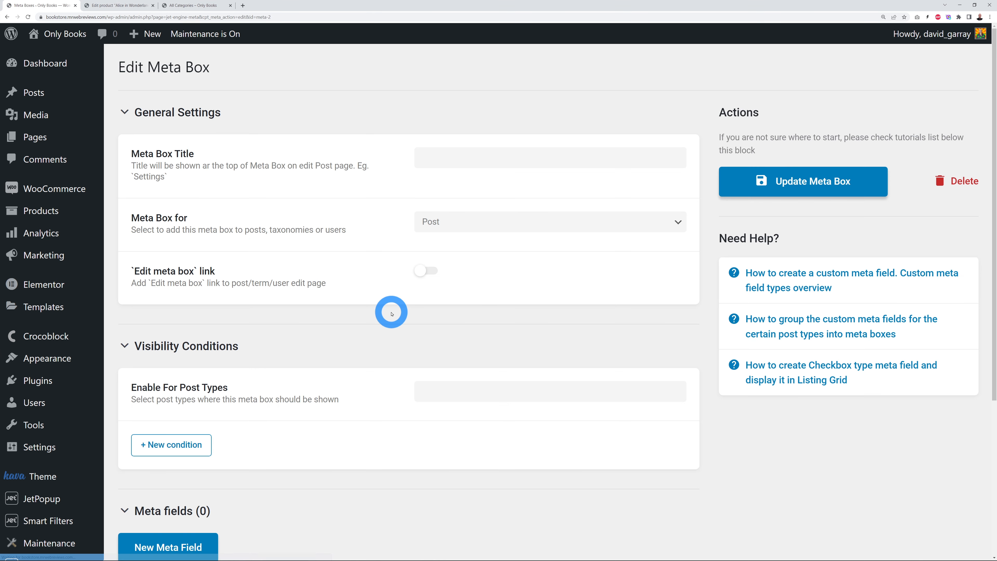
# Step: Compare the meta box's field list with the product editor's Product Variations Meta fields
pyautogui.scroll(-6, 580, 314)
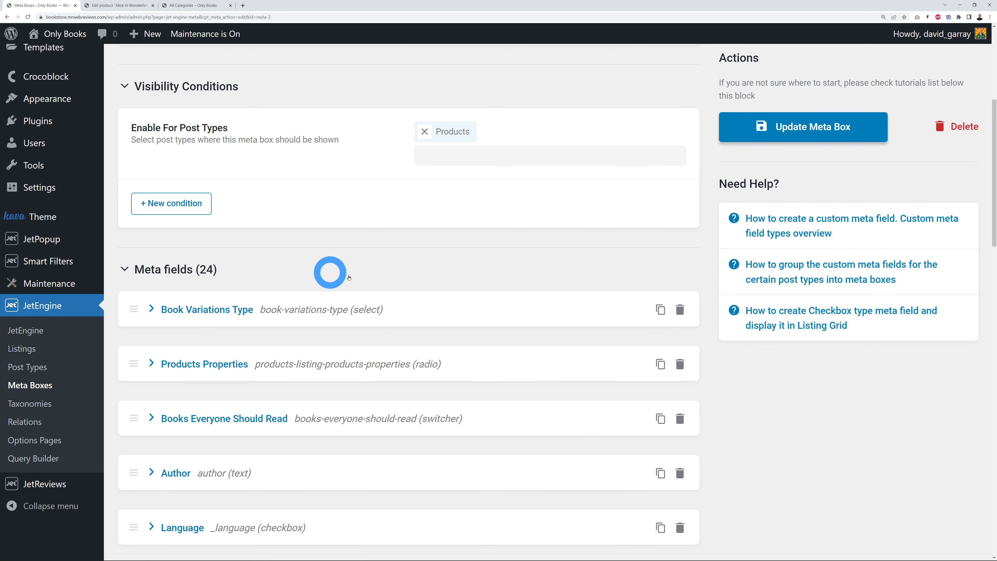
pyautogui.click(129, 6)
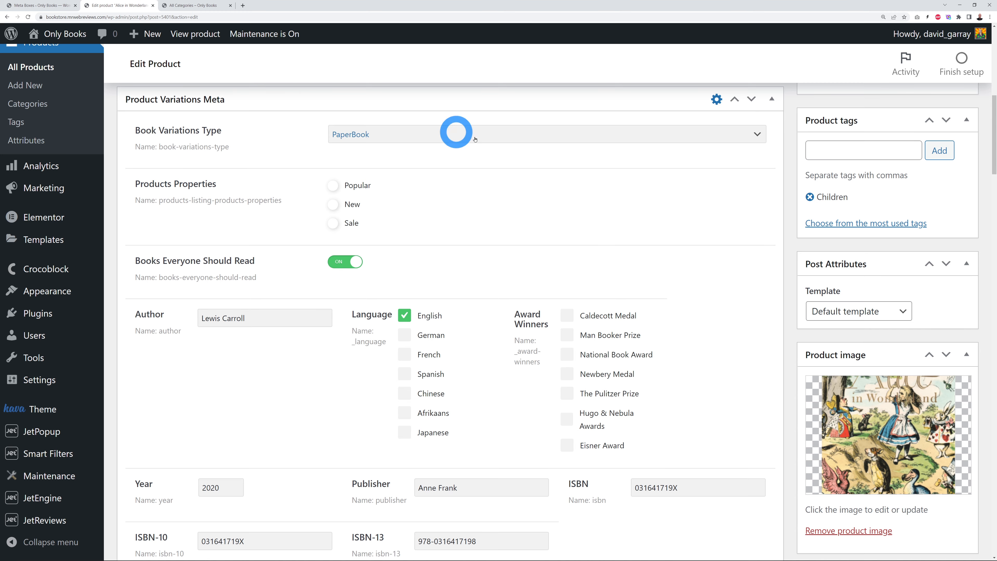
pyautogui.scroll(1, 447, 204)
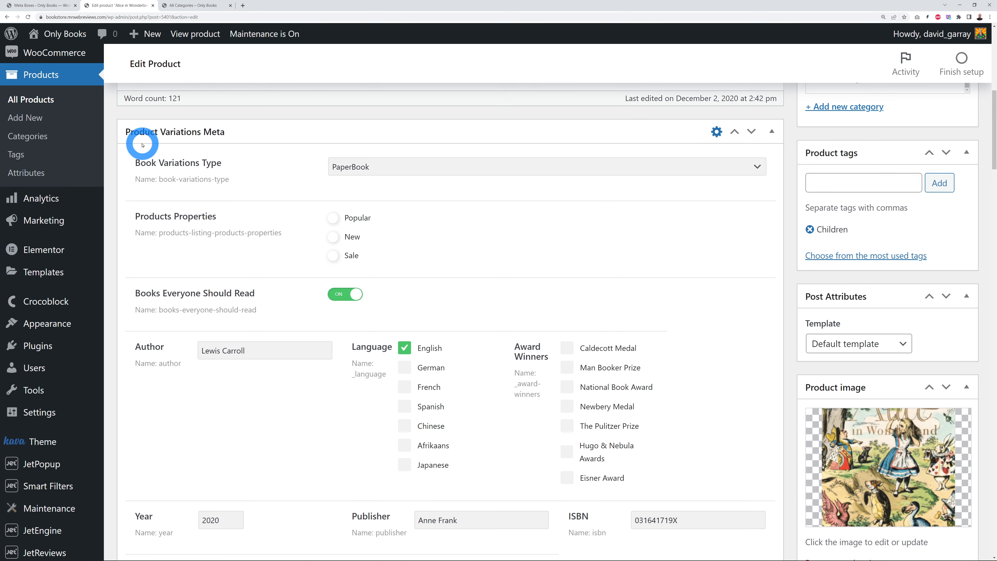
# Step: Check the product's Book Variations Type choices, leaving PaperBook as the value
pyautogui.click(59, 5)
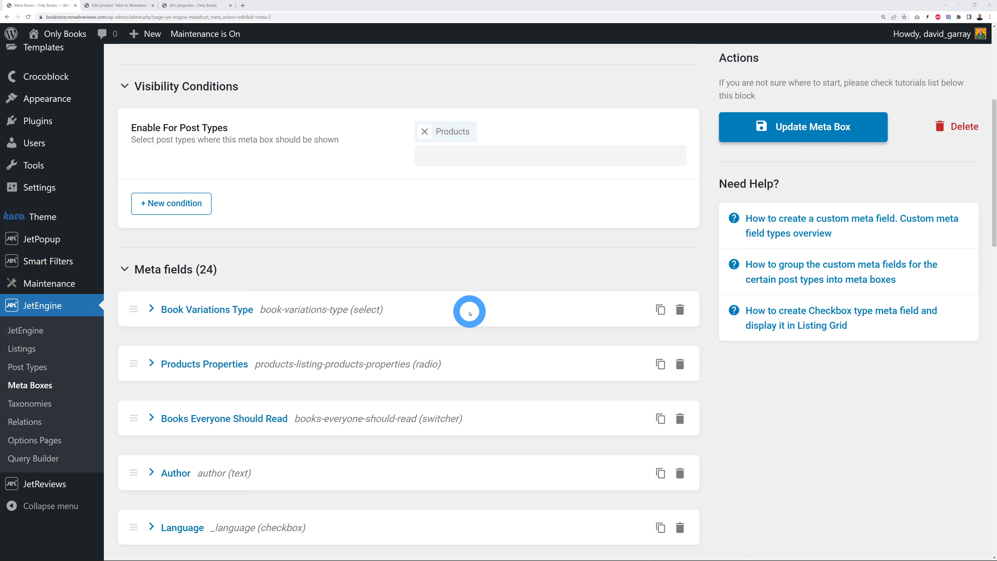
pyautogui.scroll(-2, 475, 266)
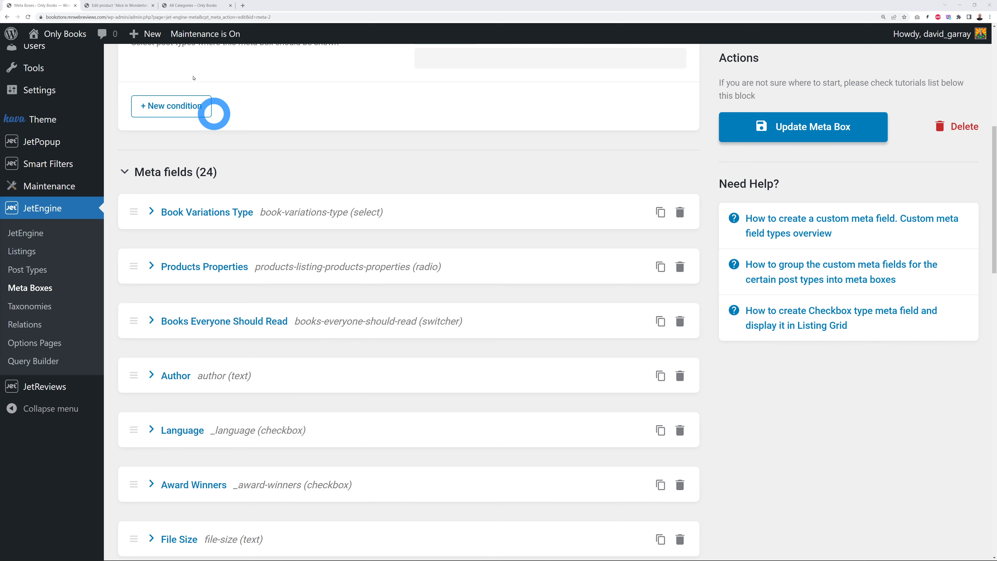
pyautogui.click(129, 6)
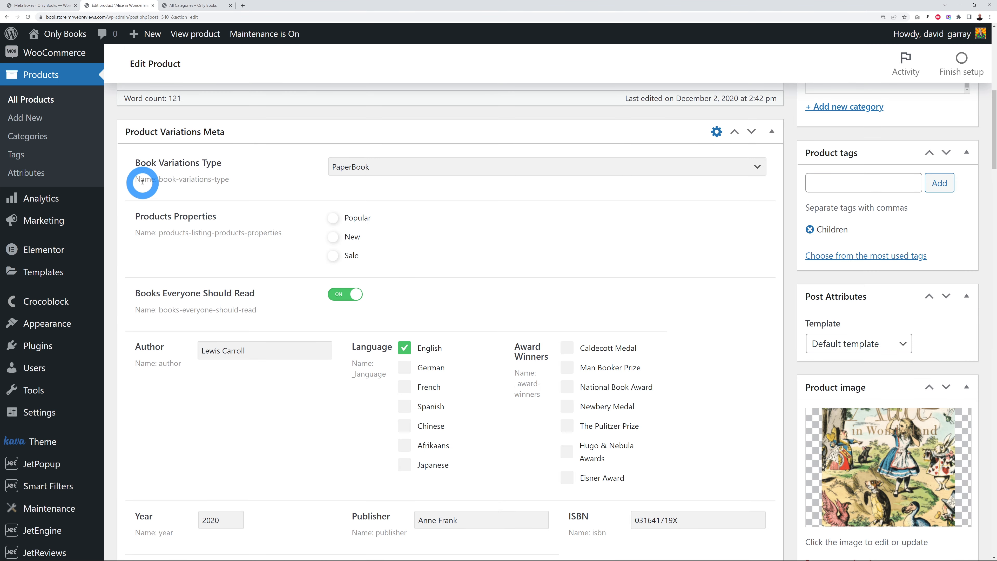
pyautogui.click(757, 168)
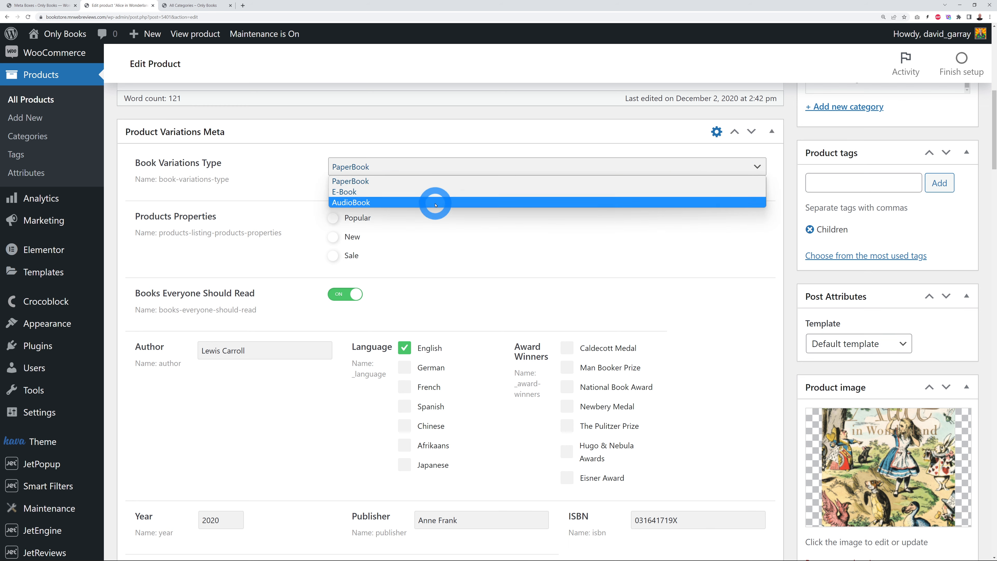
pyautogui.click(635, 259)
# Step: Review the Book Variations Type field's settings in the meta box, then collapse them
pyautogui.click(63, 5)
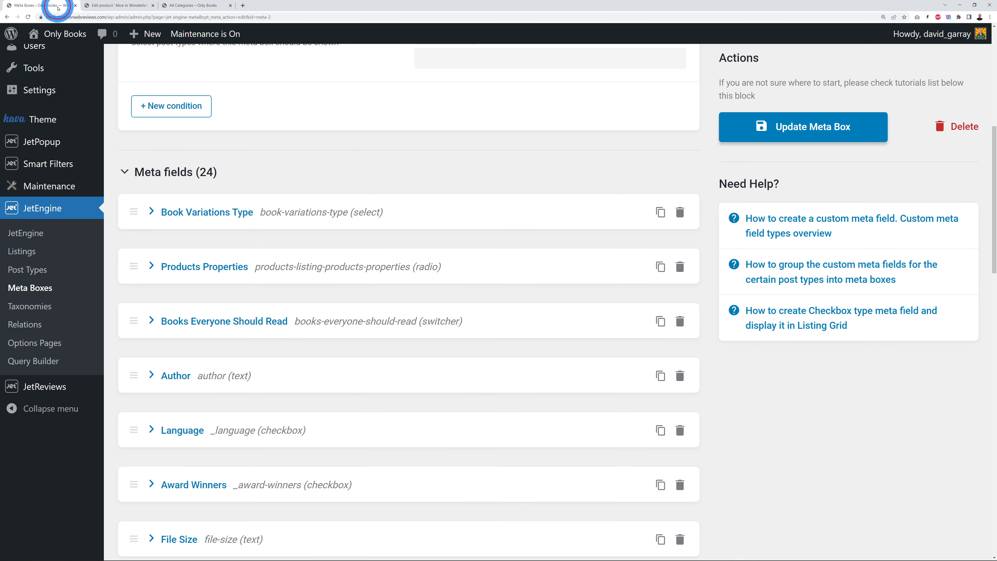
pyautogui.click(151, 212)
pyautogui.scroll(-2, 386, 241)
pyautogui.scroll(-5, 383, 246)
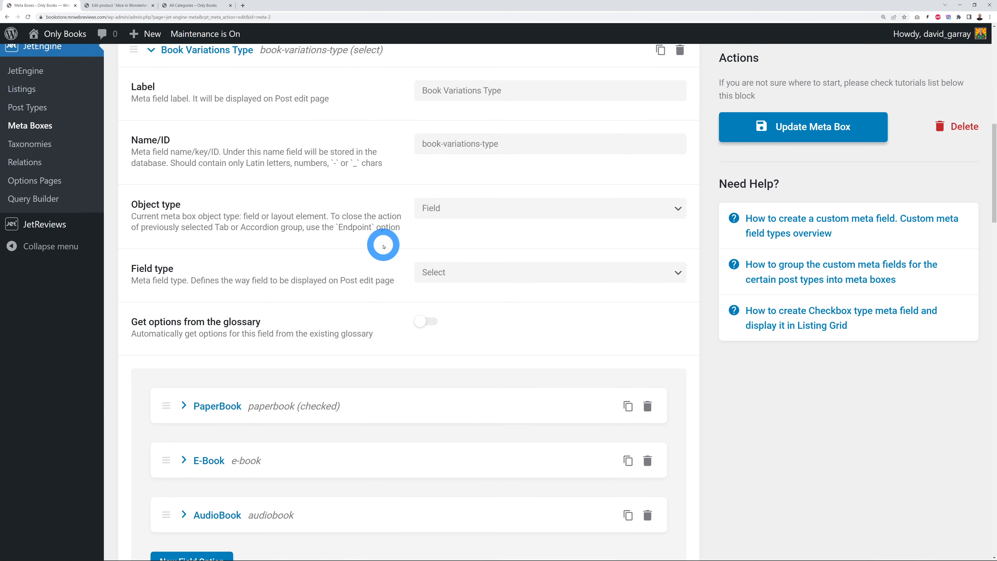
pyautogui.scroll(-1, 384, 246)
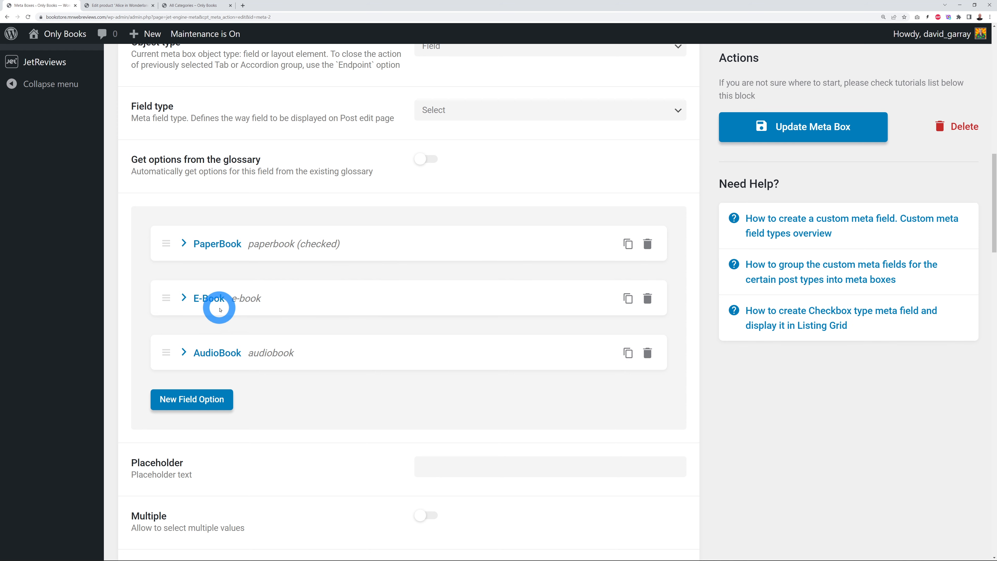
pyautogui.scroll(2, 349, 319)
pyautogui.scroll(6, 348, 318)
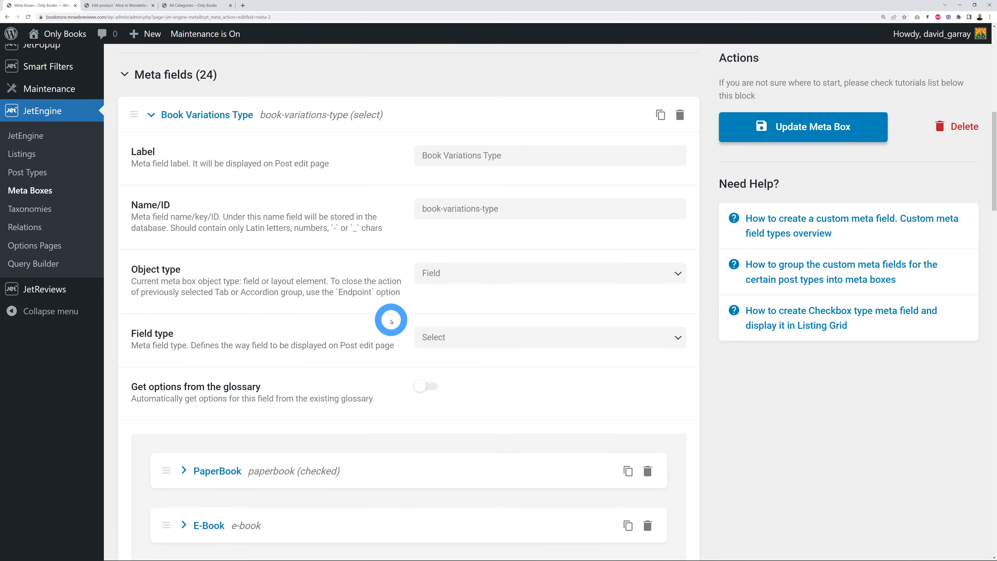
pyautogui.click(174, 216)
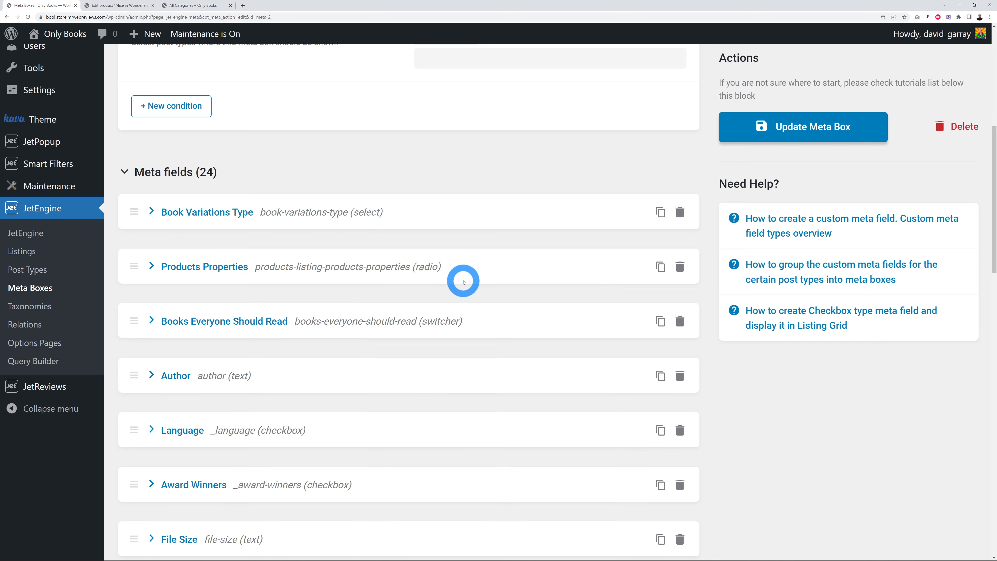
# Step: Expand the Products Properties field settings to show its Popular, New and Sale options
pyautogui.scroll(-5, 400, 276)
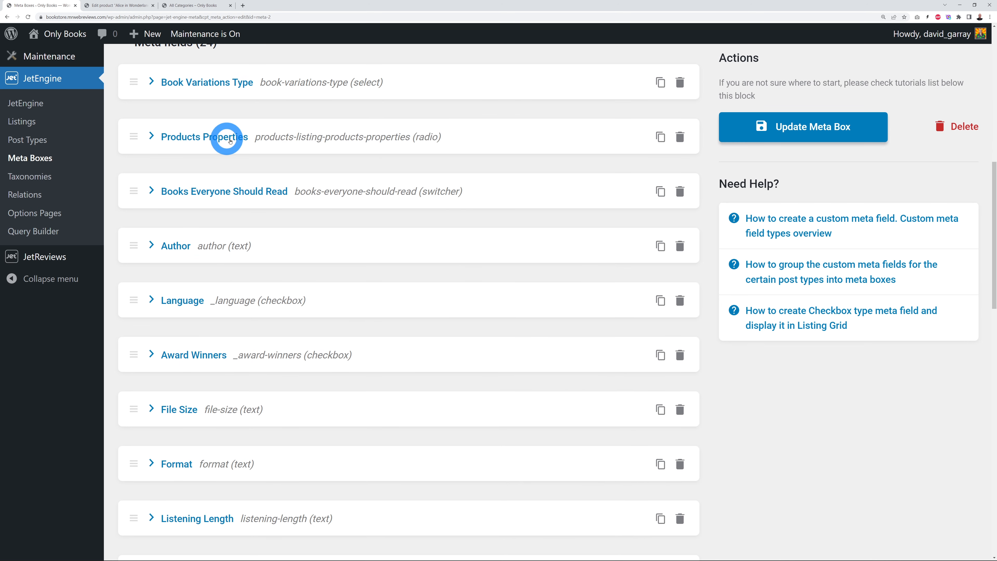
pyautogui.click(154, 137)
pyautogui.scroll(-10, 332, 224)
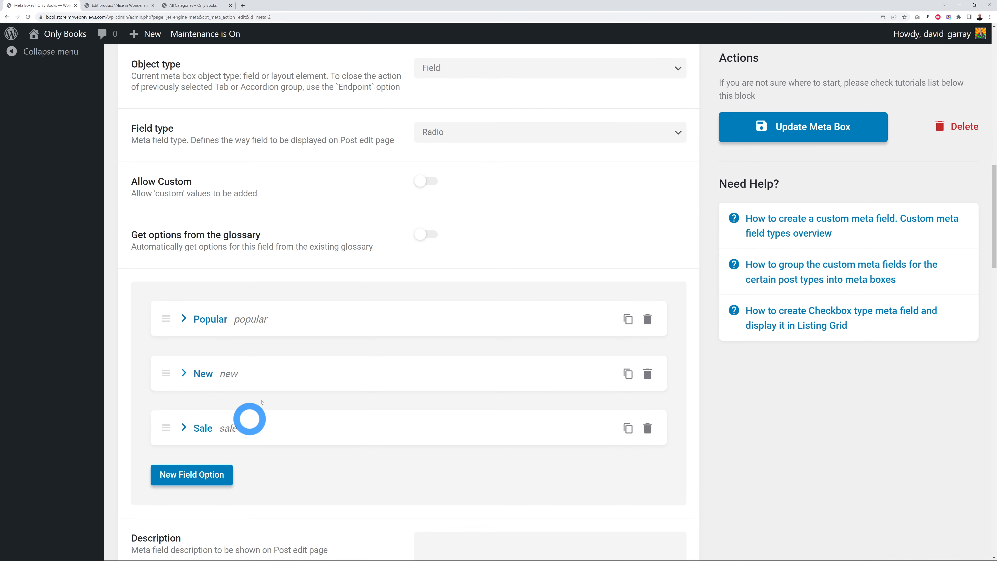
pyautogui.click(122, 6)
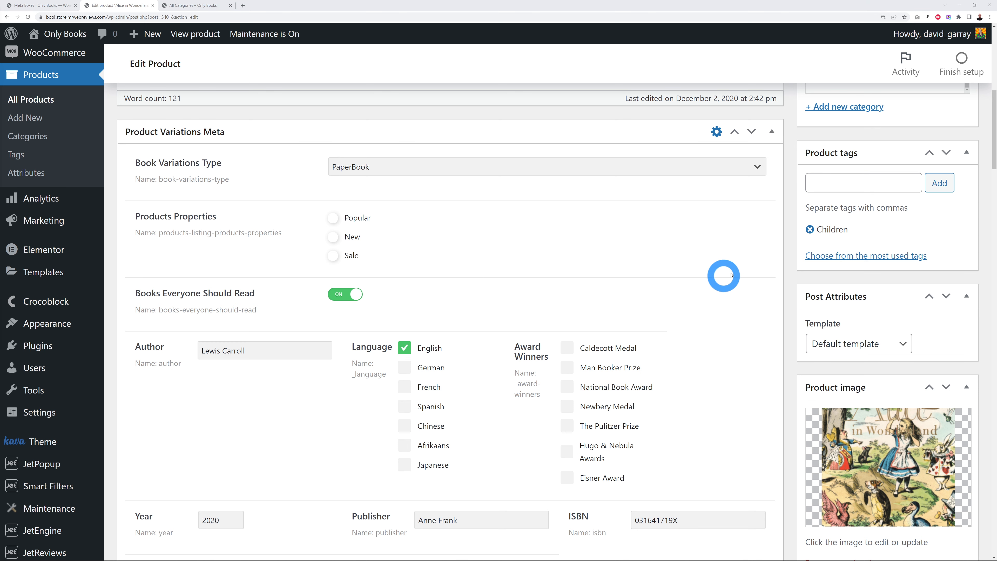
# Step: Scroll through the Alice in Wonderland product's custom fields: ISBN-13, dimensions and Book Fragment Image
pyautogui.scroll(-3, 763, 279)
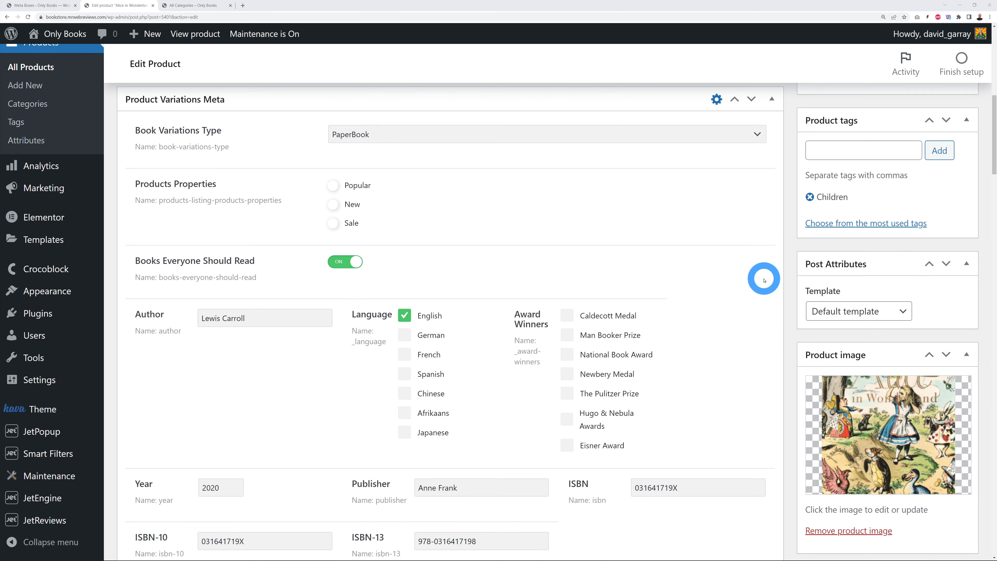
pyautogui.scroll(-3, 764, 280)
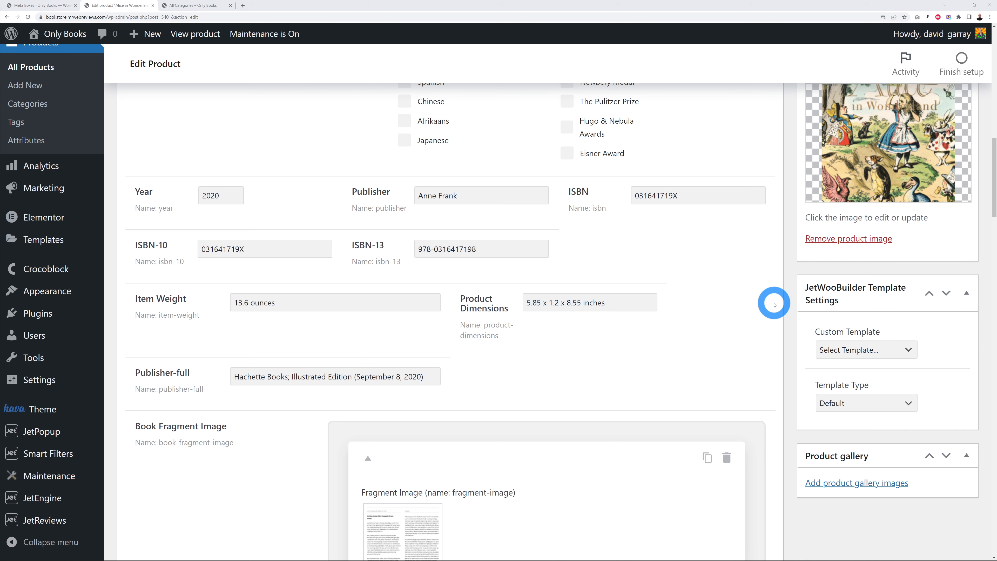
pyautogui.scroll(5, 773, 305)
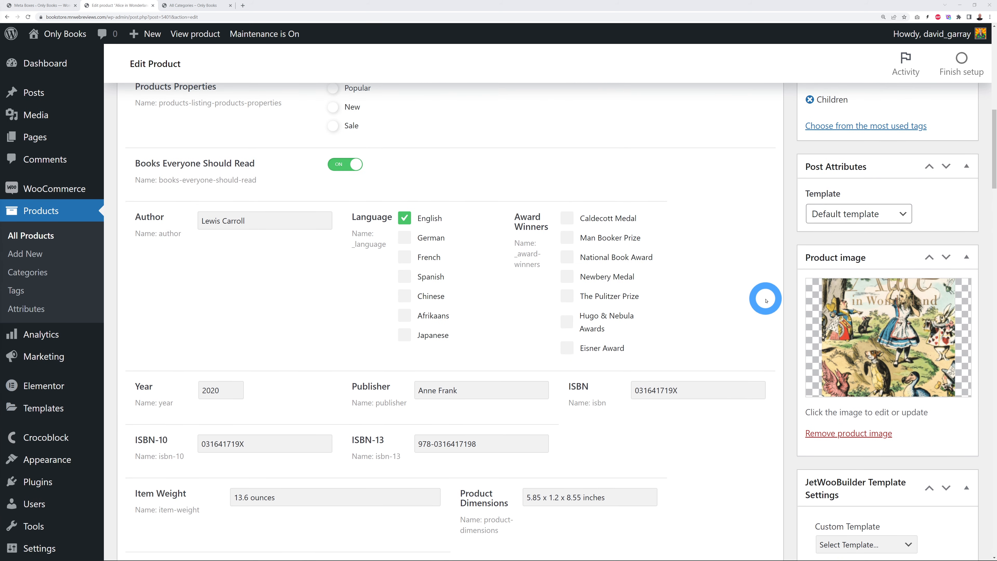
pyautogui.scroll(1, 765, 300)
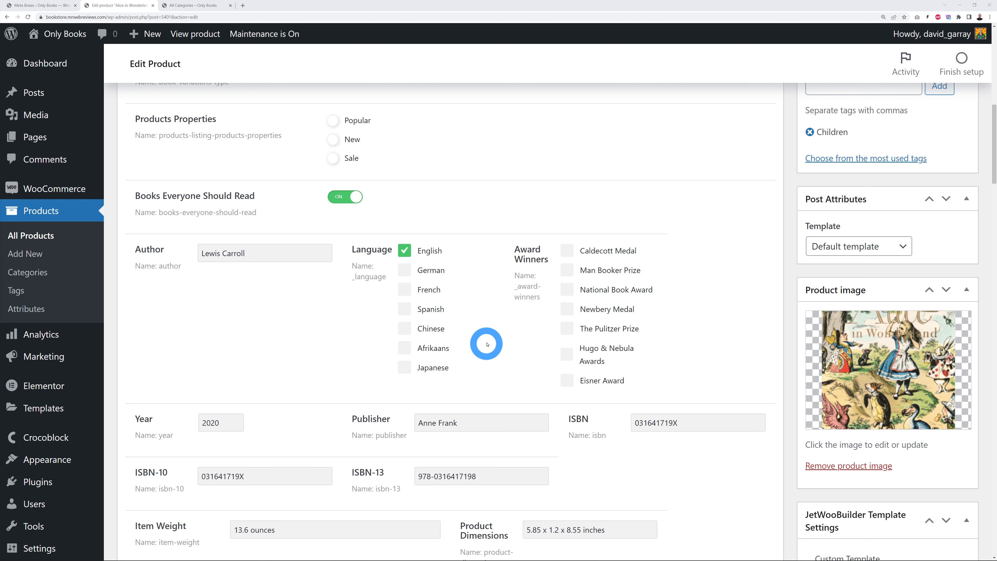
pyautogui.scroll(-5, 487, 344)
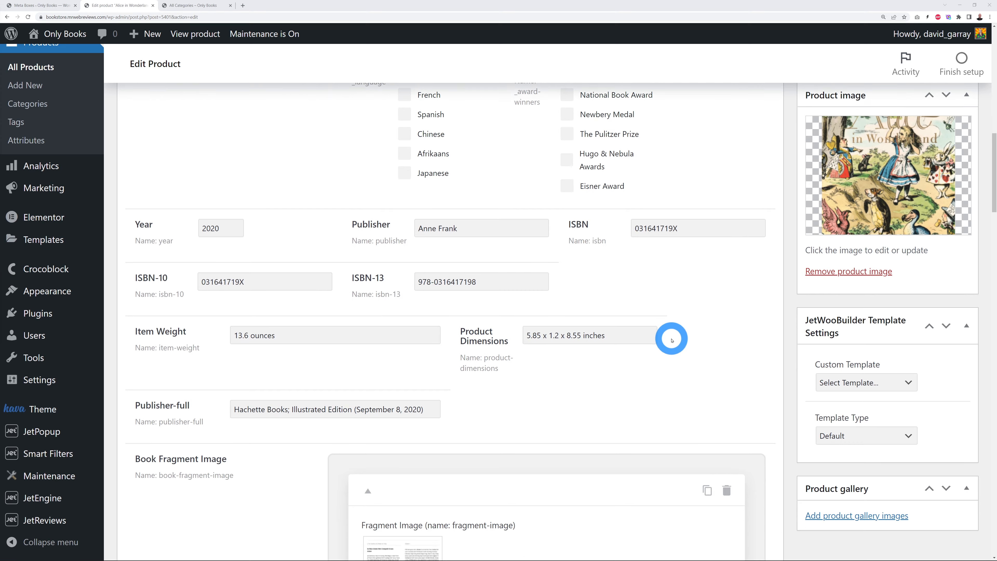
pyautogui.scroll(-2, 749, 342)
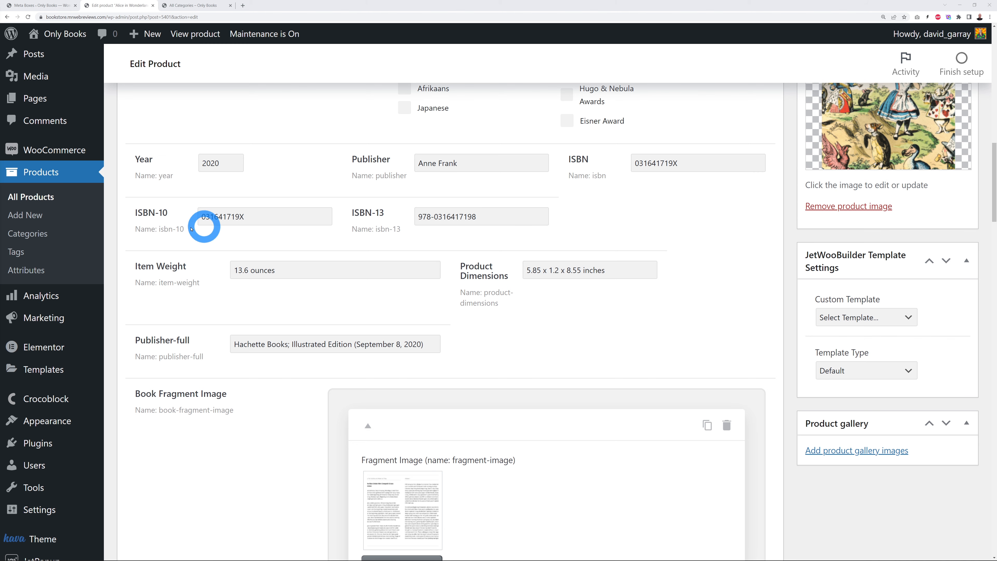
# Step: Collapse the Products Properties settings and delete the ISBN-10 field, confirming with Yes
pyautogui.click(45, 5)
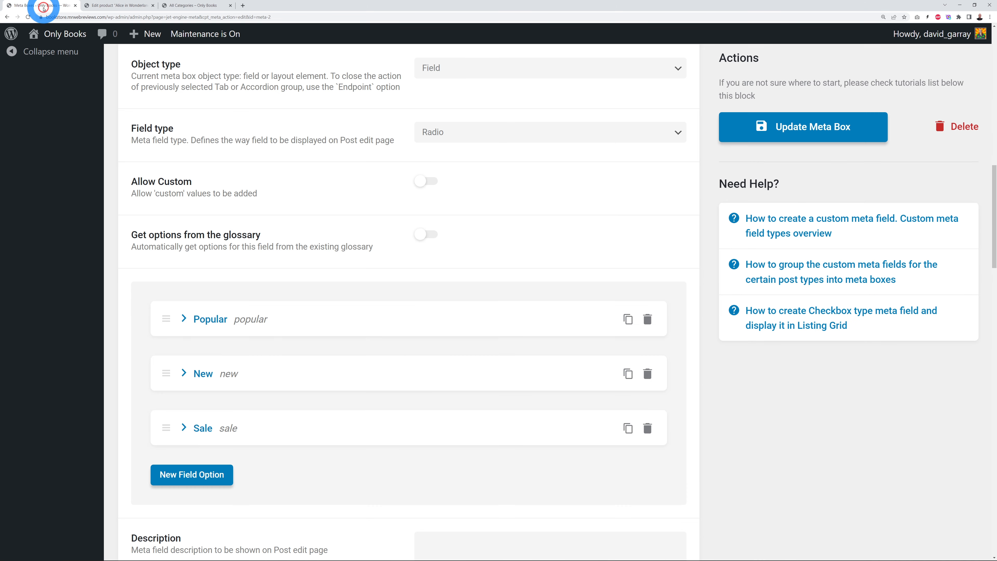
pyautogui.scroll(8, 345, 247)
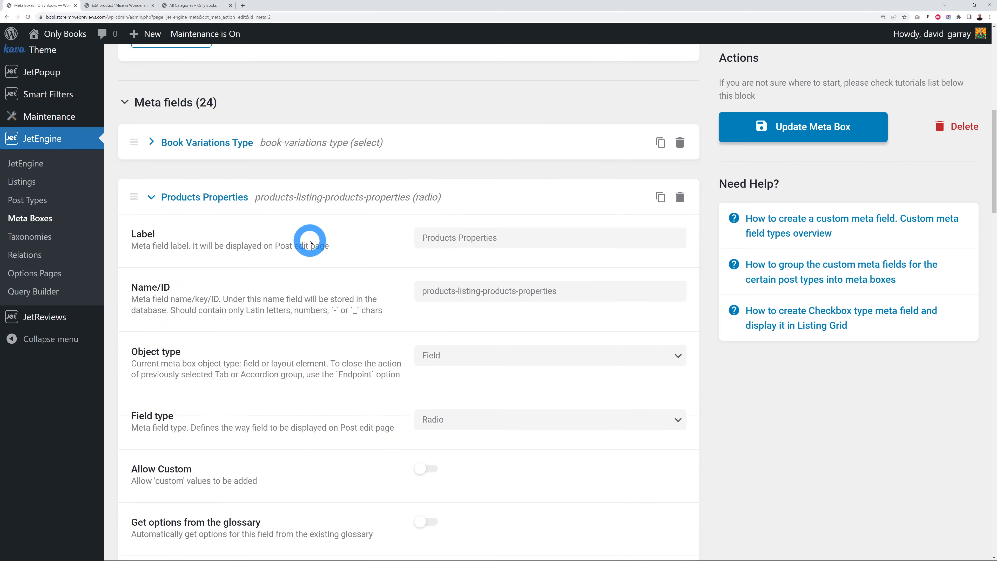
pyautogui.click(159, 211)
pyautogui.scroll(-3, 432, 308)
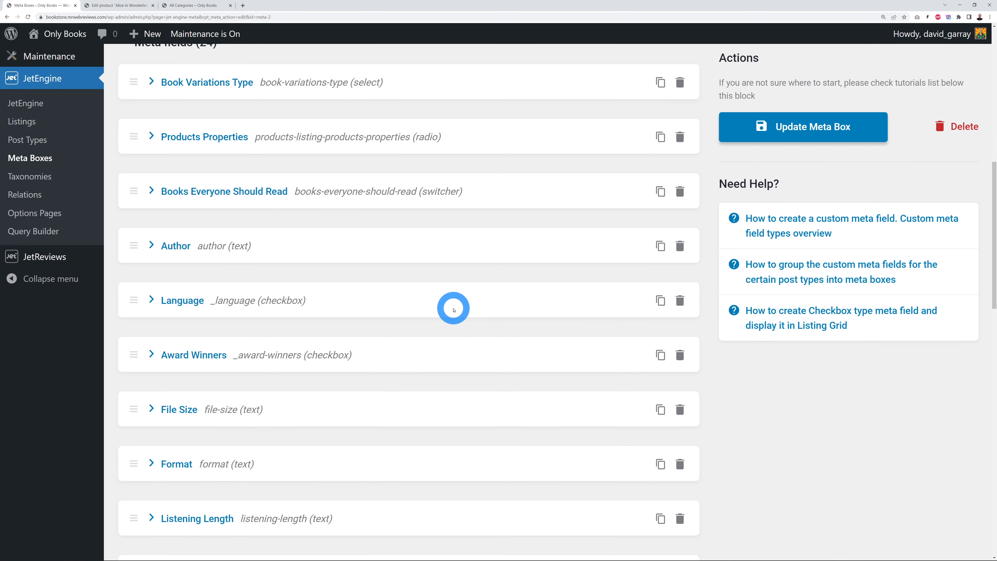
pyautogui.scroll(-7, 453, 309)
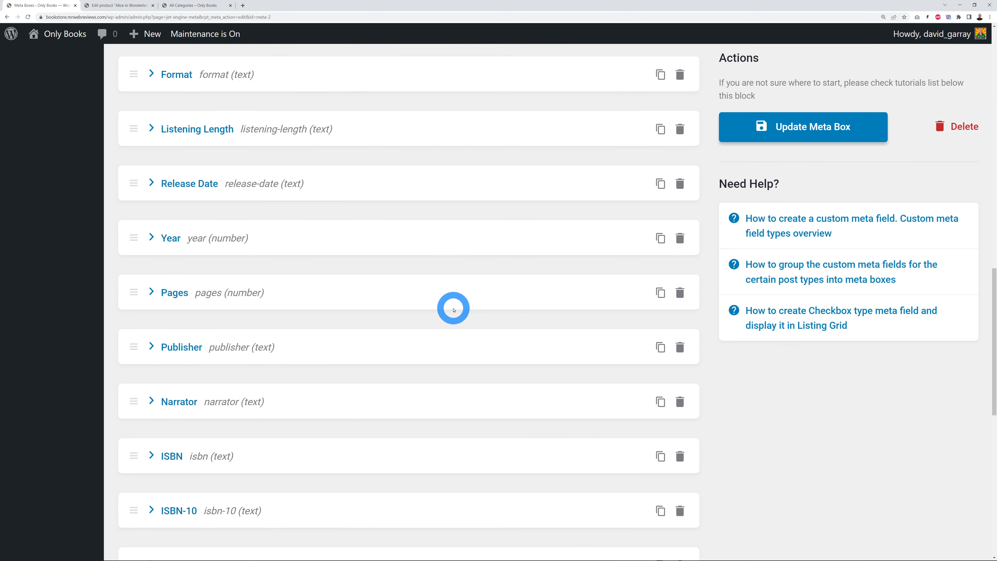
pyautogui.scroll(-5, 453, 310)
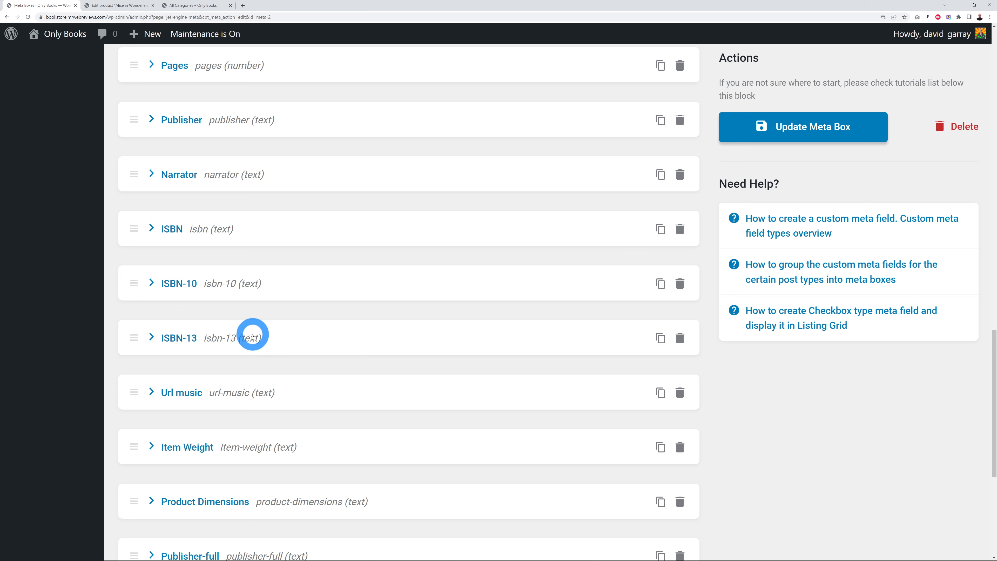
pyautogui.click(681, 287)
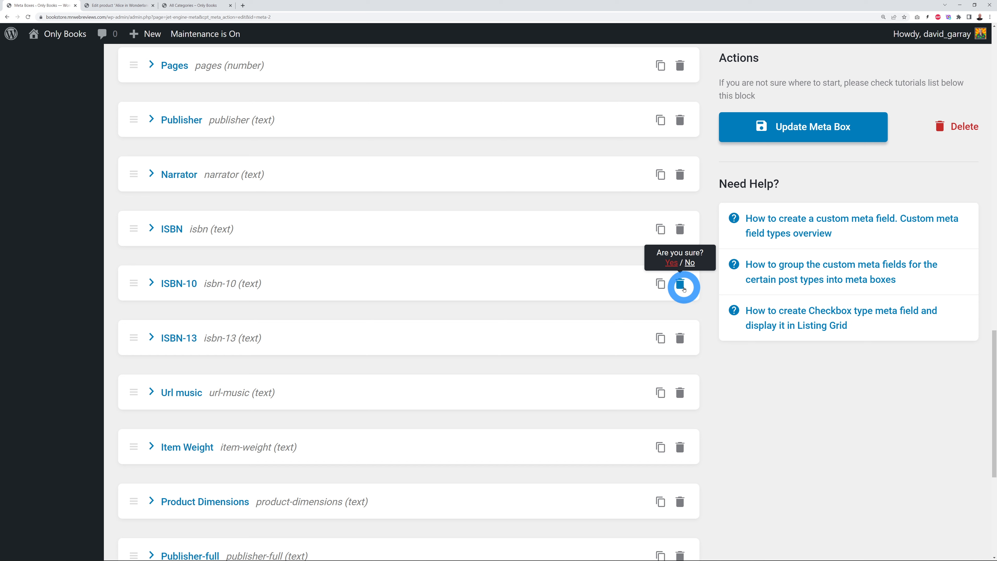
pyautogui.click(671, 266)
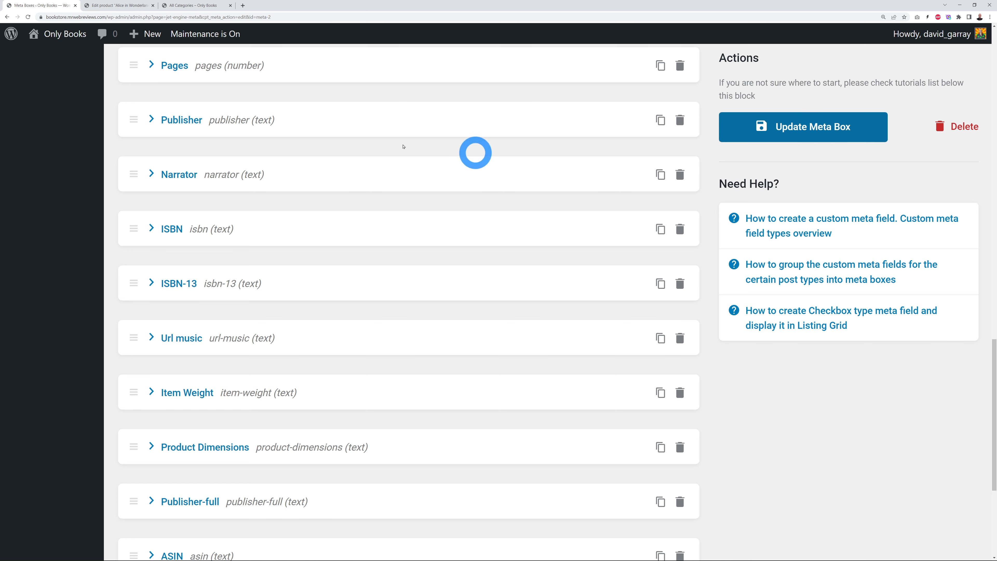
# Step: Reload the editor, delete the ISBN-10 field again and save the meta box
pyautogui.click(28, 17)
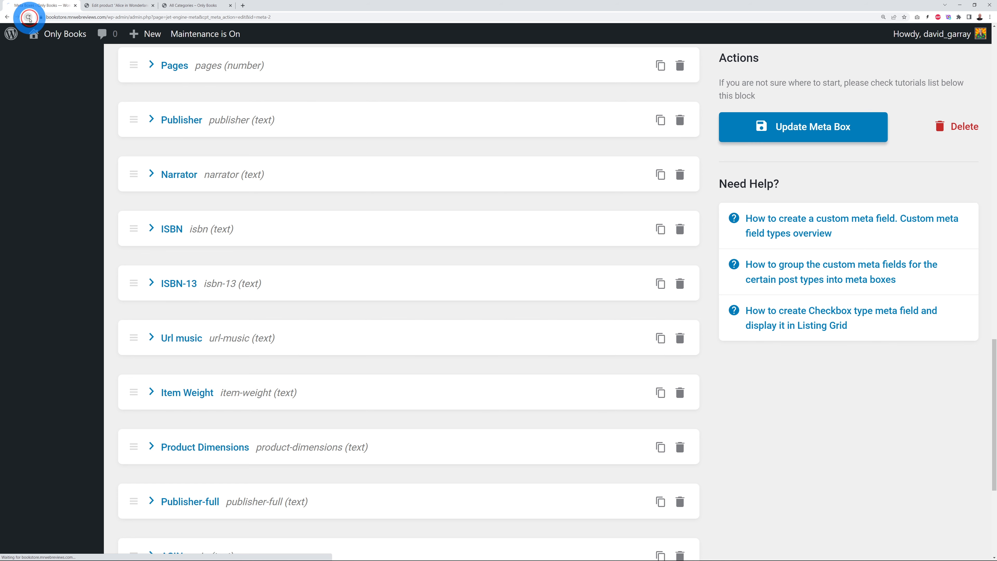
pyautogui.scroll(-5, 331, 293)
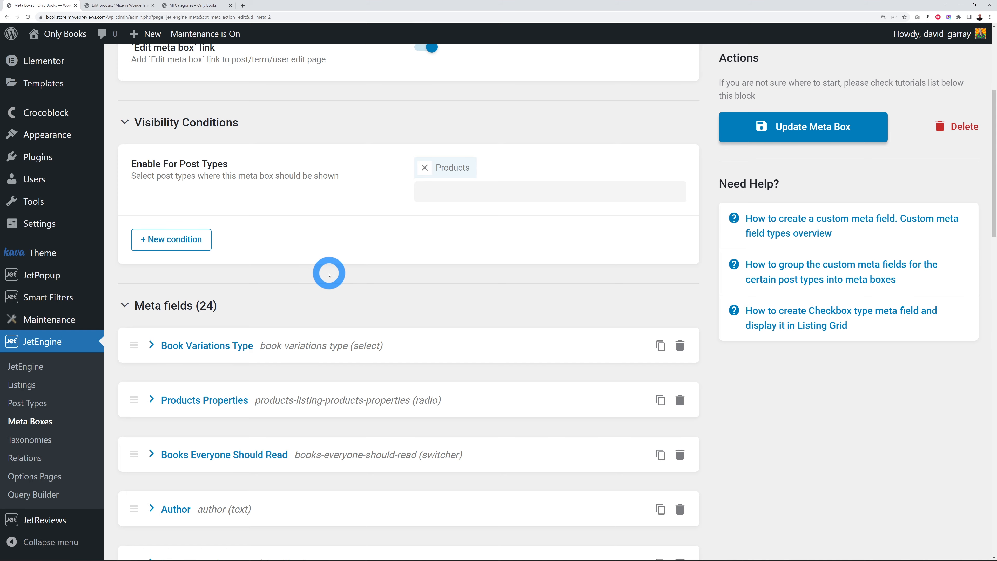
pyautogui.scroll(-10, 331, 293)
pyautogui.scroll(-10, 359, 275)
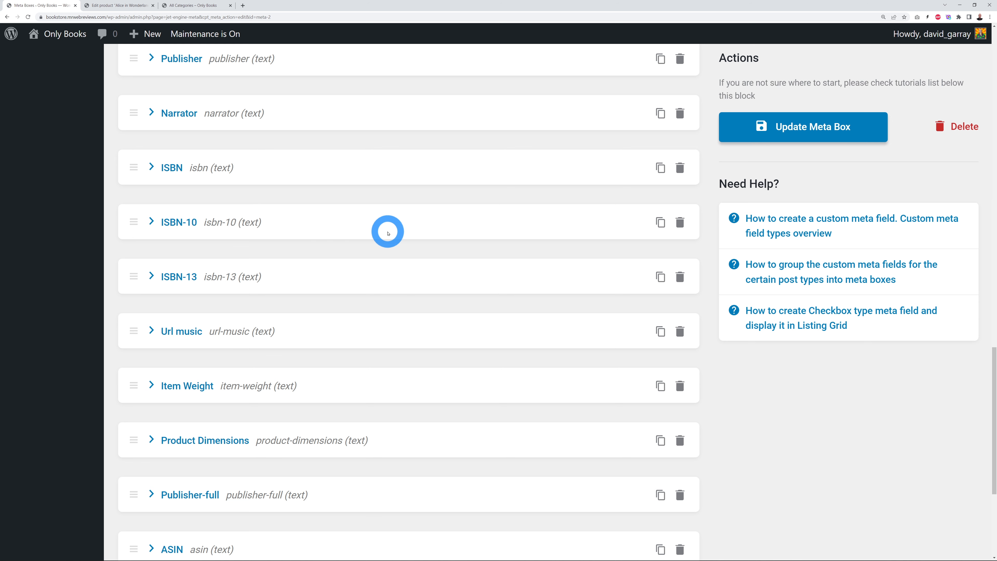
pyautogui.click(679, 223)
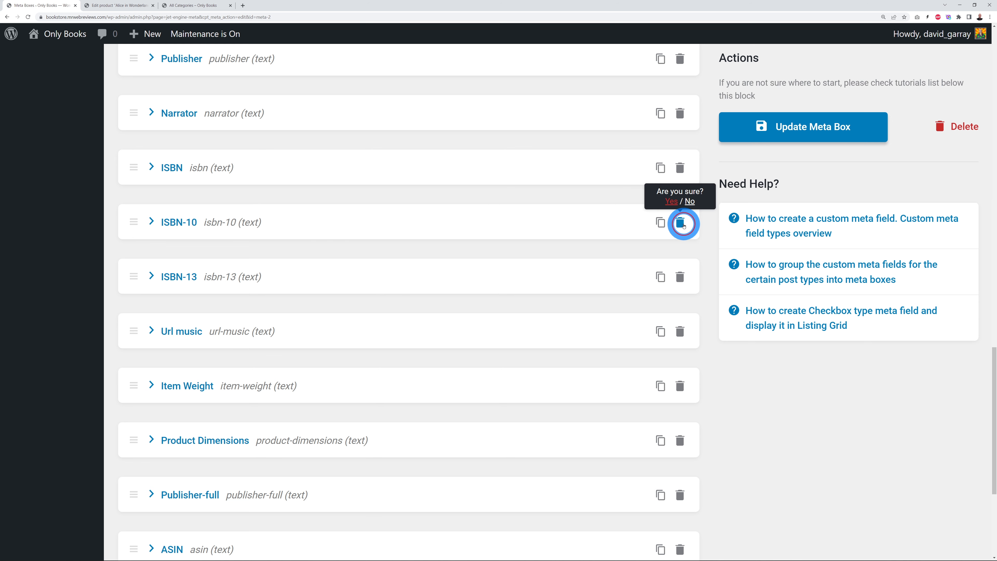
pyautogui.click(672, 202)
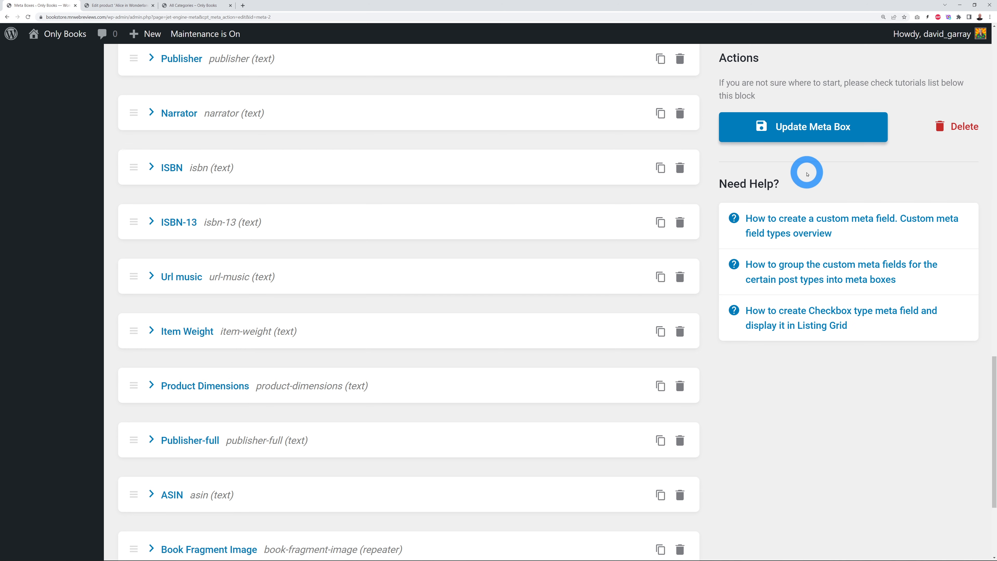
pyautogui.click(797, 135)
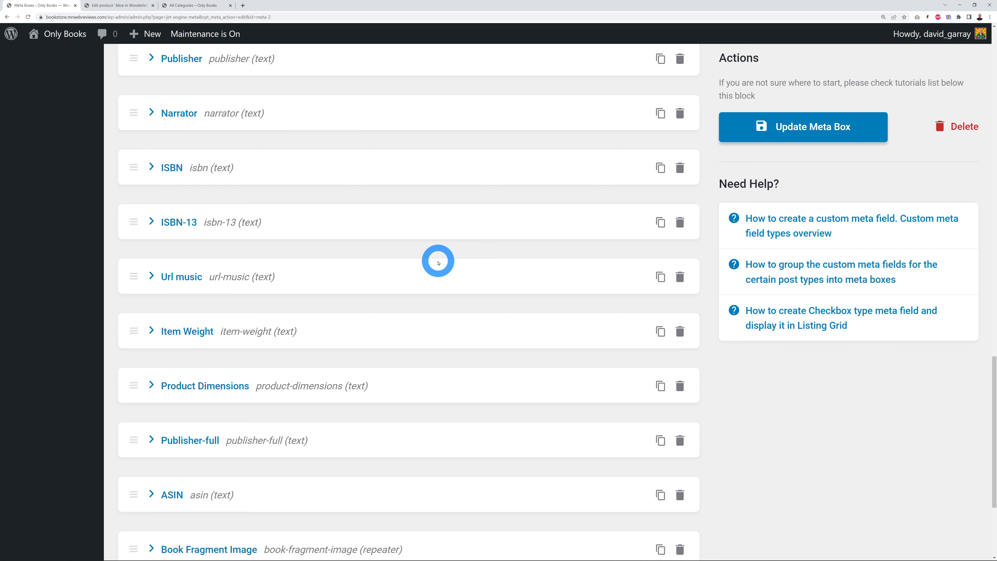
# Step: Reload the meta box editor and review the product's Language options in the product editor
pyautogui.click(28, 16)
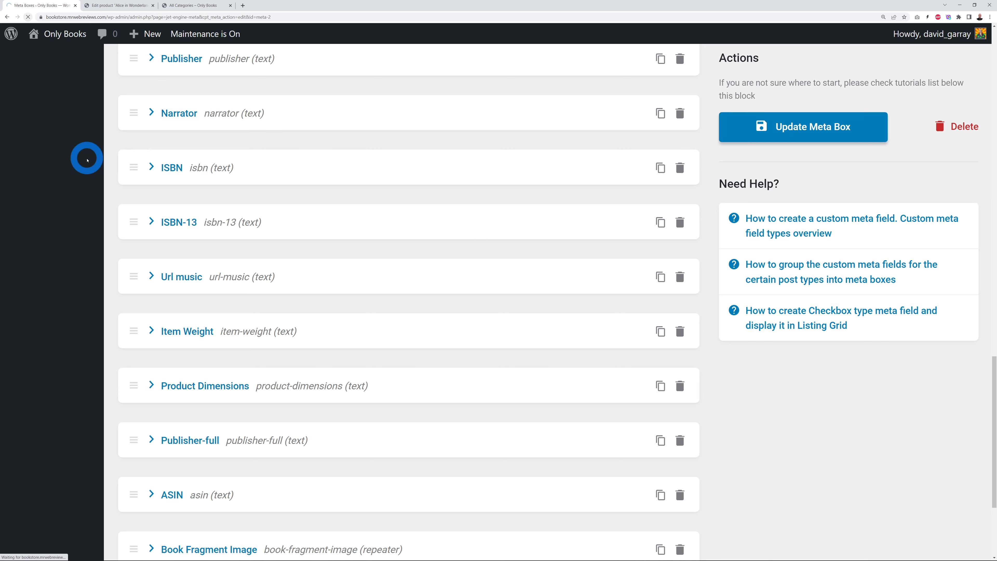
pyautogui.scroll(-5, 282, 316)
pyautogui.scroll(-3, 341, 284)
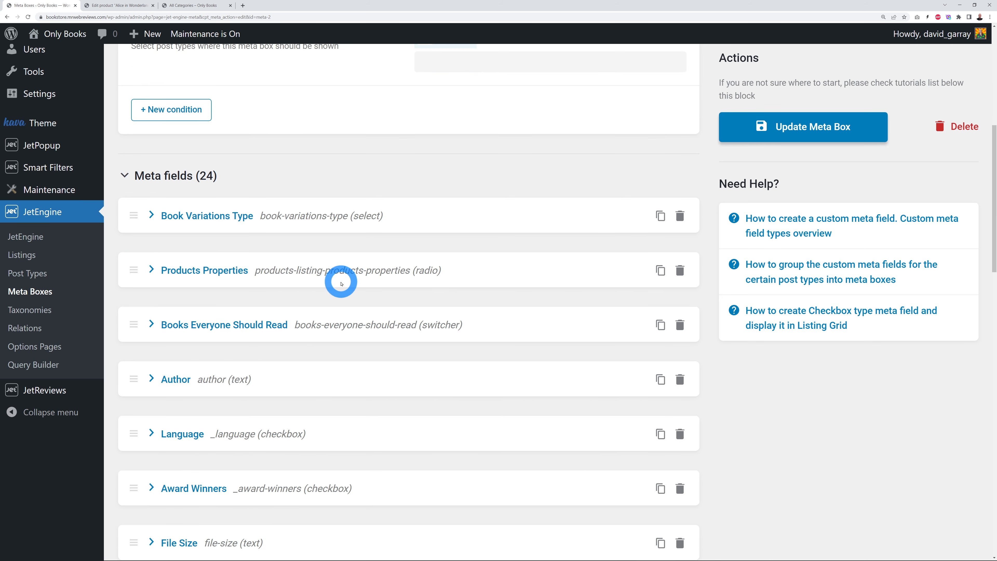
pyautogui.click(187, 5)
pyautogui.click(103, 5)
pyautogui.scroll(3, 573, 275)
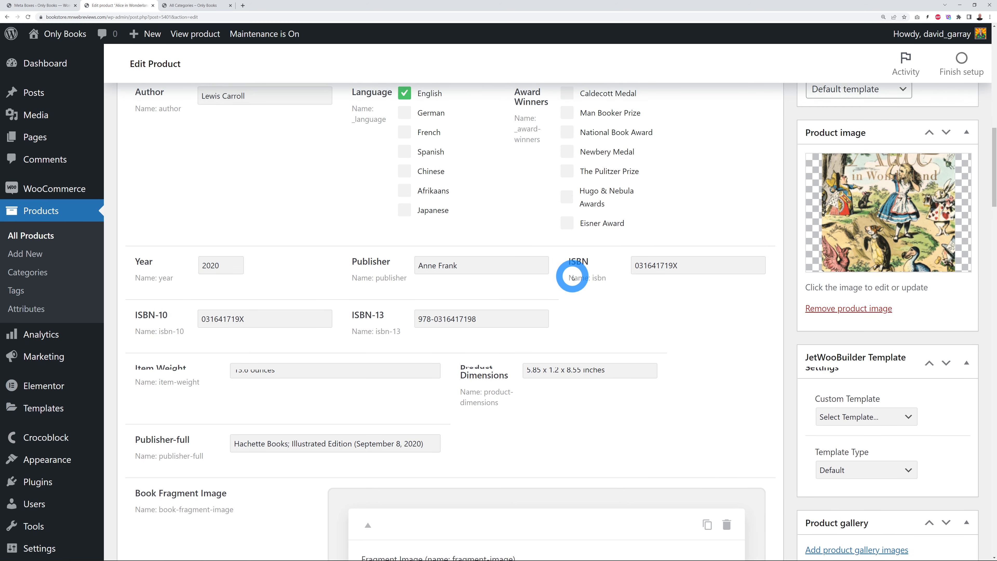
pyautogui.scroll(2, 573, 276)
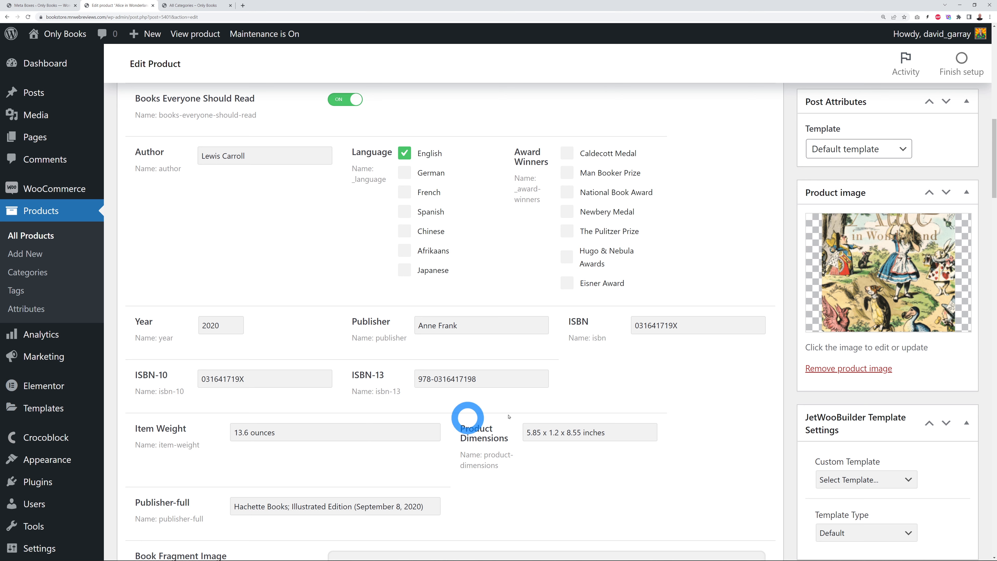
# Step: Open the Language checkbox field's settings listing English, German and French
pyautogui.click(43, 5)
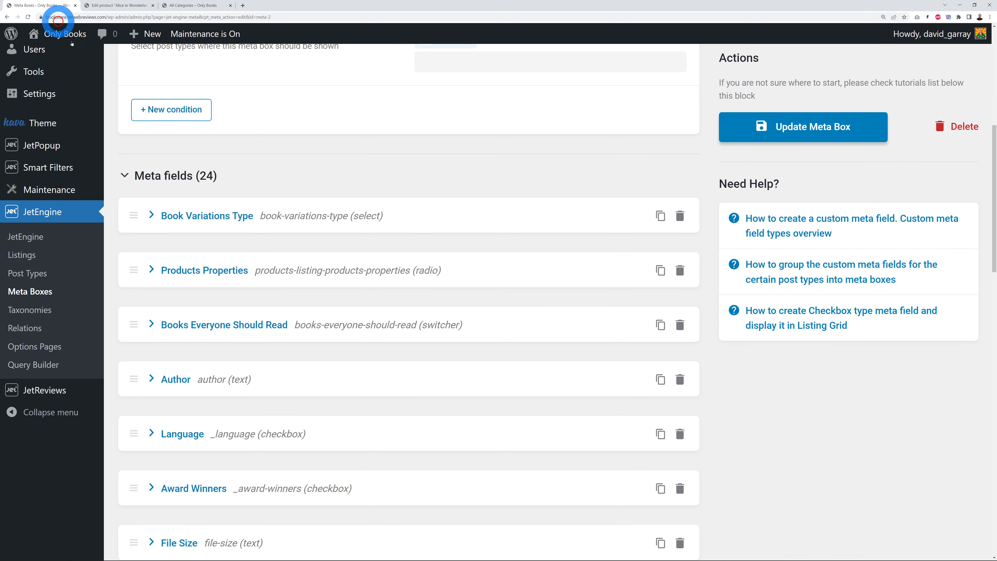
pyautogui.scroll(-4, 451, 283)
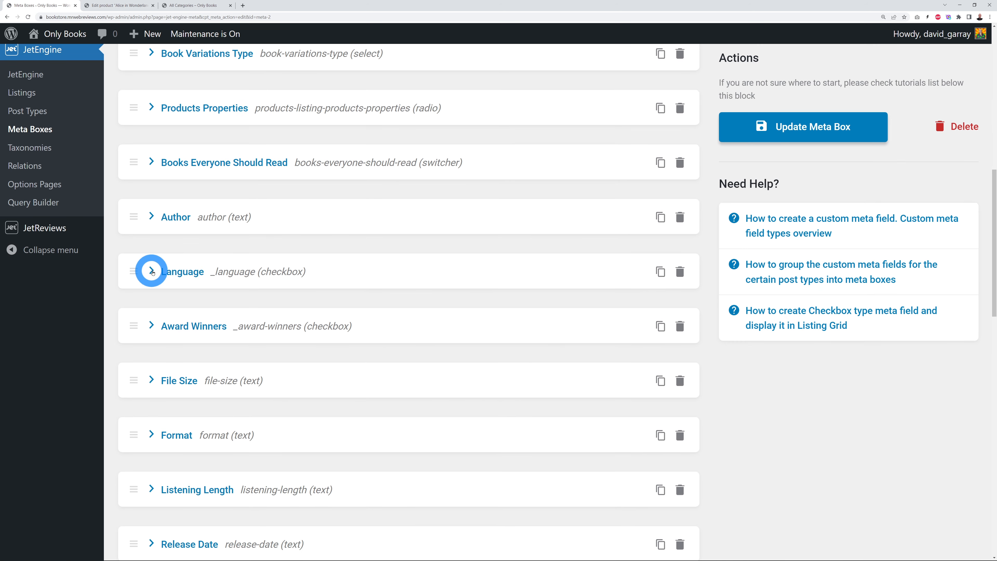
pyautogui.click(151, 271)
# Step: Add an Italian option with stored value italian to the Language field and save the meta box
pyautogui.scroll(-6, 371, 319)
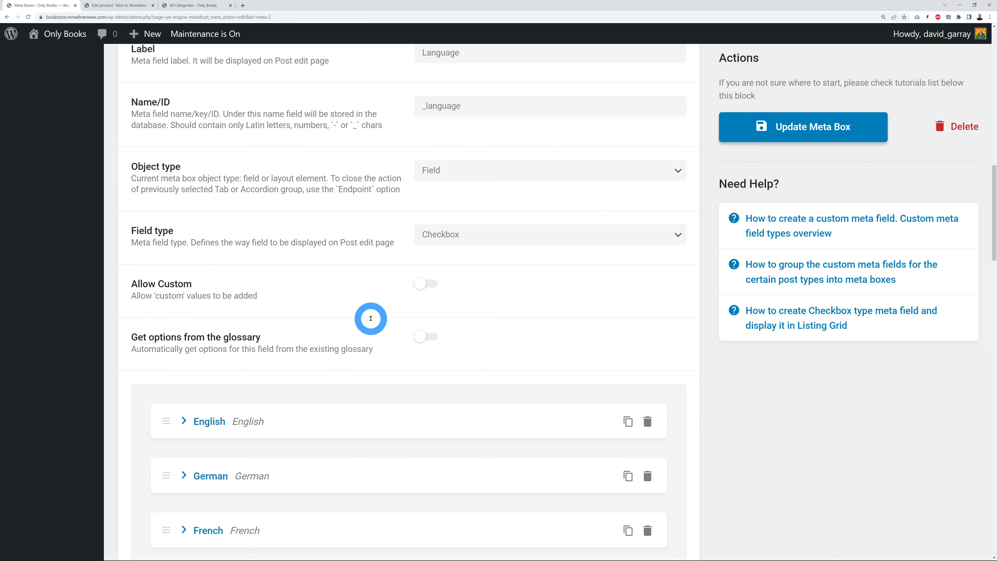
pyautogui.scroll(-7, 370, 318)
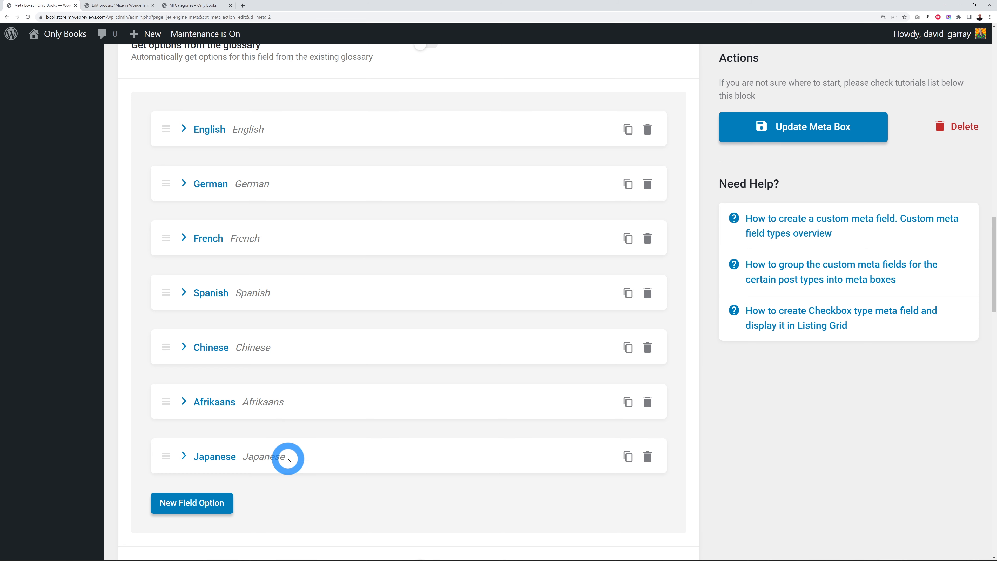
pyautogui.scroll(-2, 359, 449)
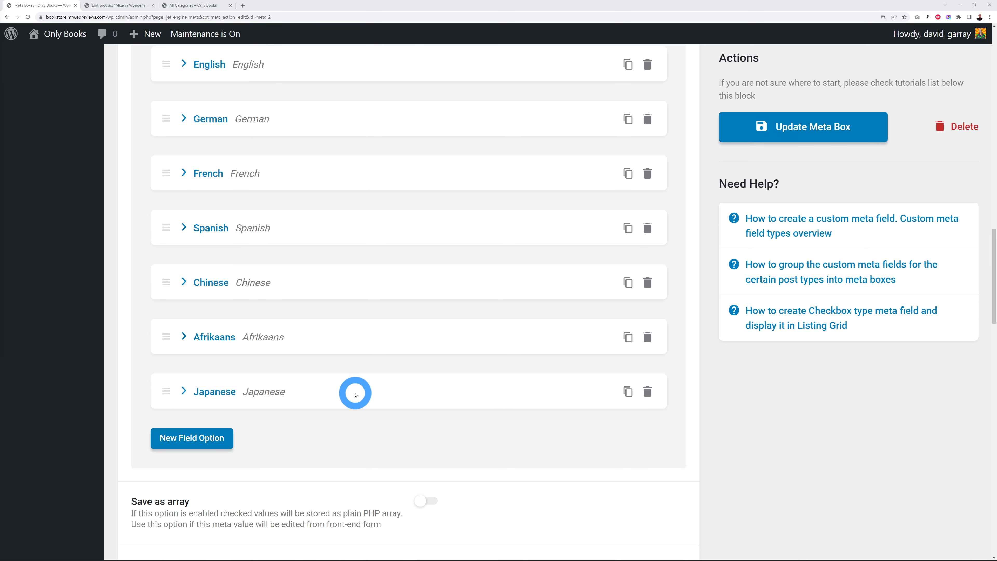
pyautogui.click(210, 446)
pyautogui.scroll(-5, 411, 363)
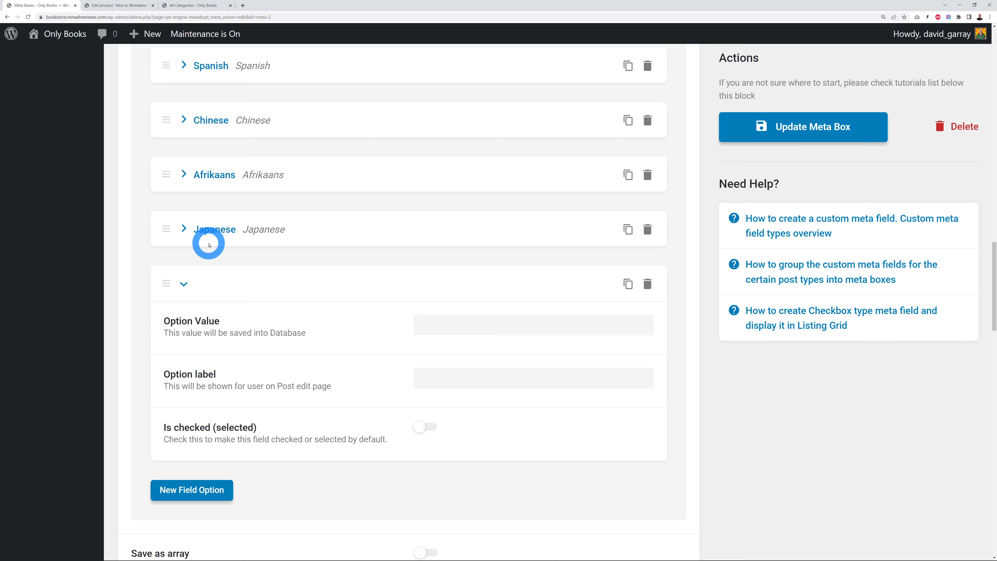
pyautogui.click(478, 380)
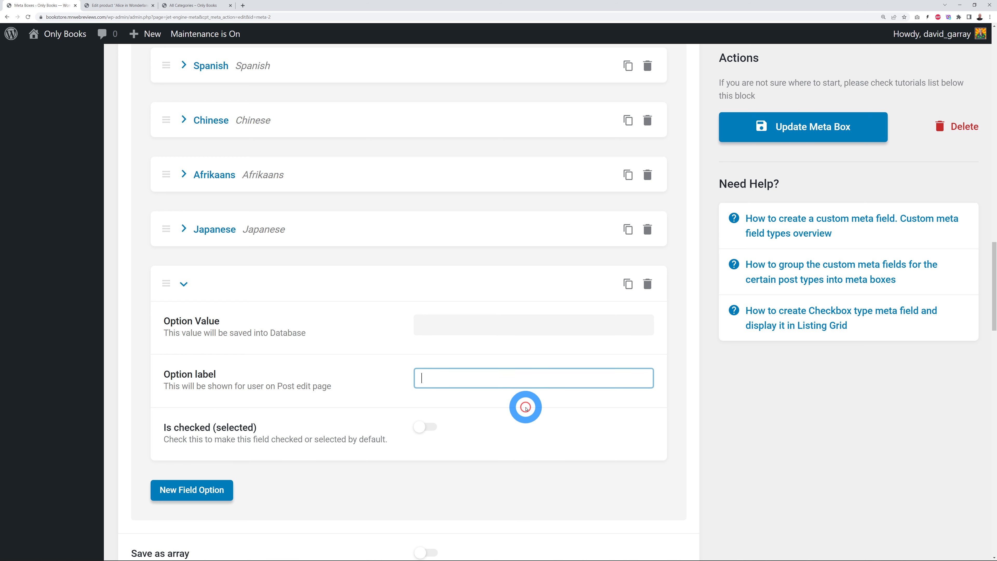
pyautogui.write('Italian')
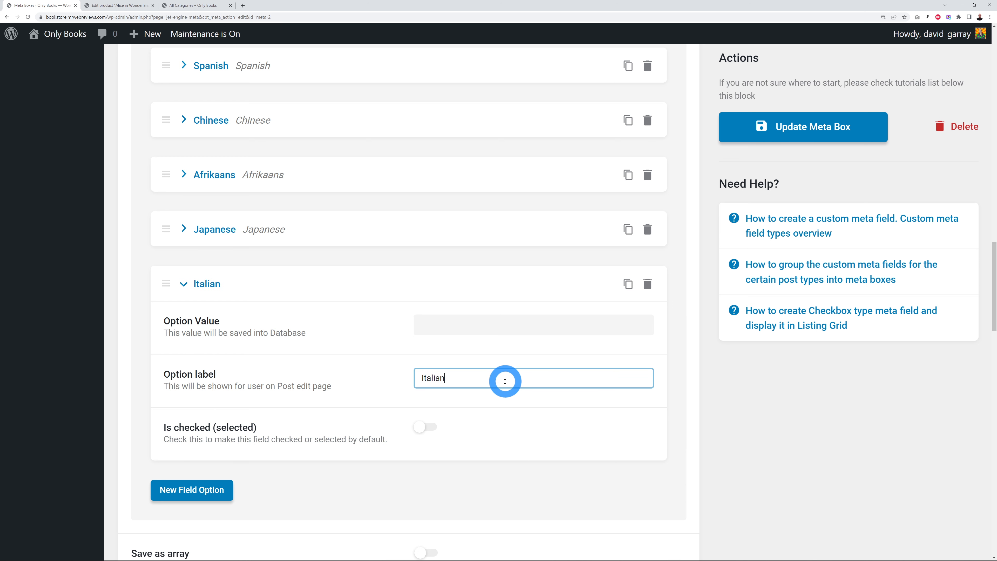
pyautogui.click(483, 329)
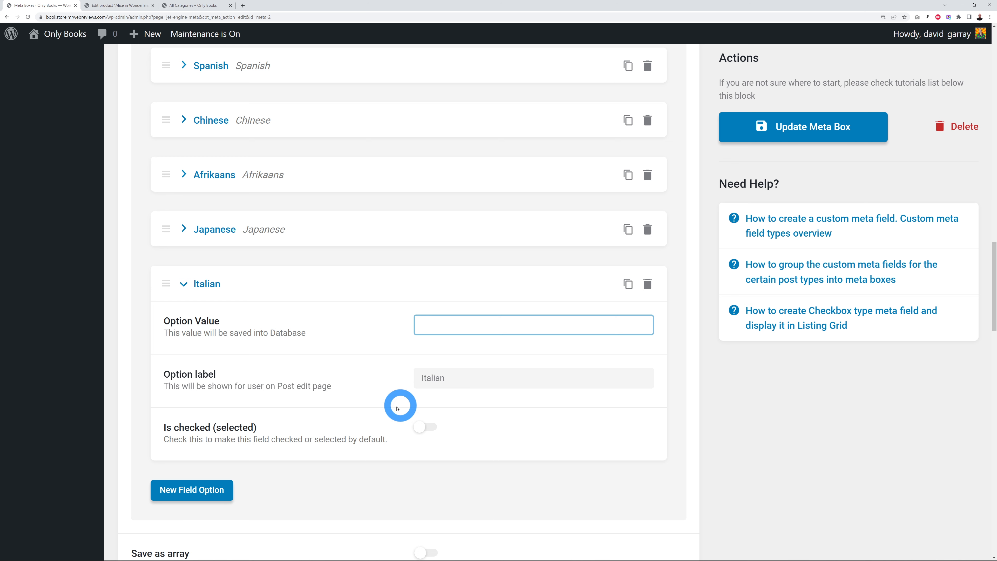
pyautogui.write('Italian')
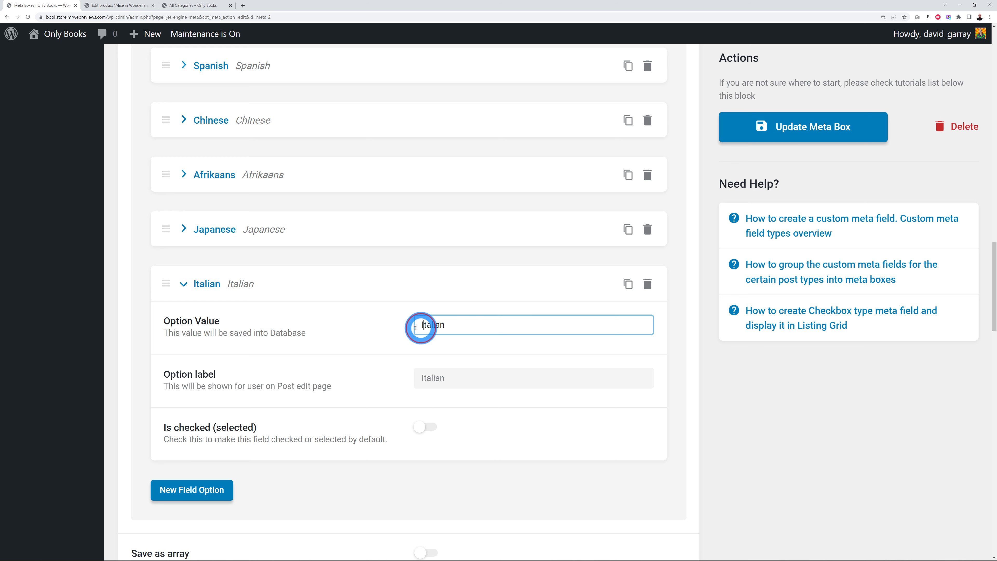
pyautogui.press('Delete')
pyautogui.write('i')
pyautogui.click(685, 396)
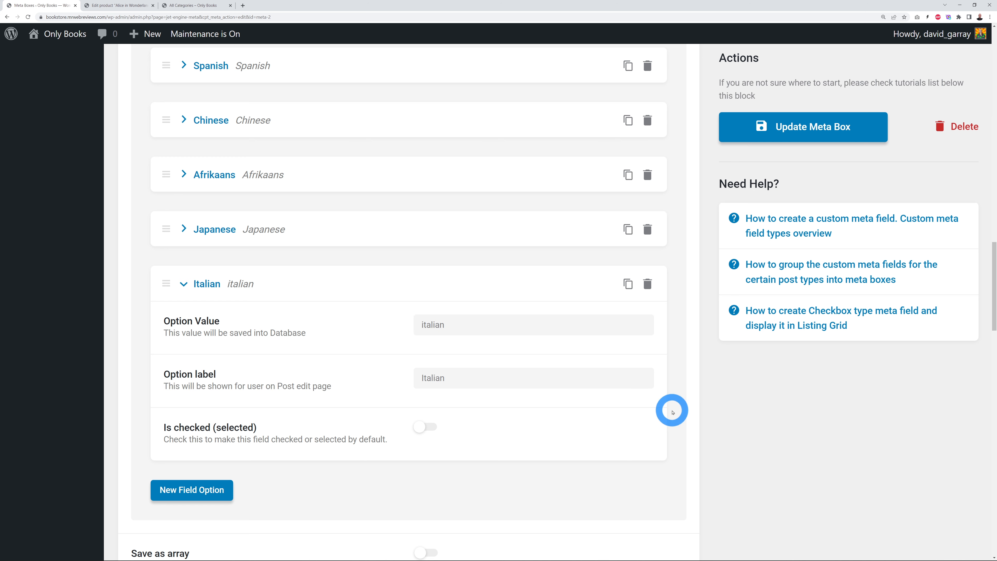
pyautogui.click(781, 126)
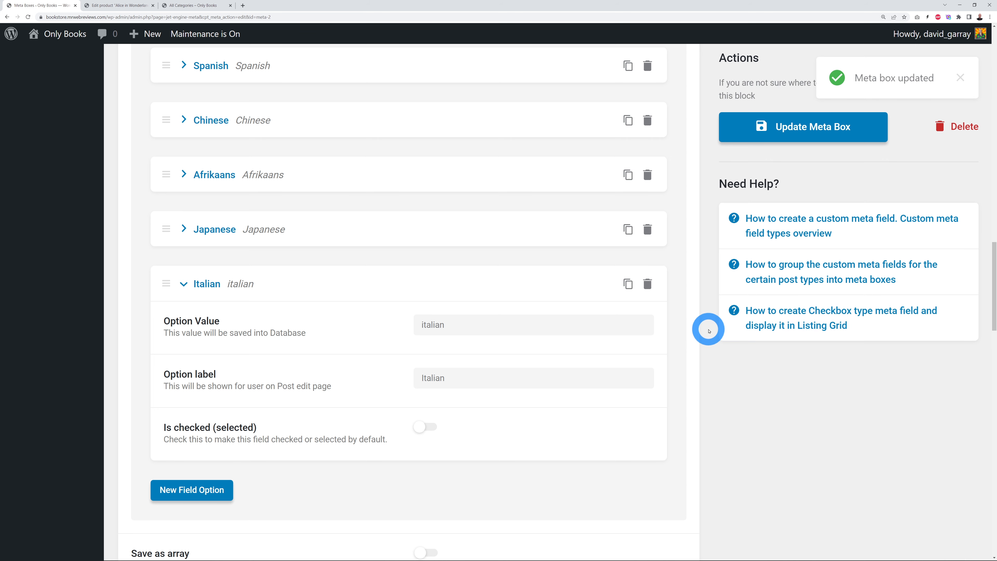
pyautogui.click(114, 5)
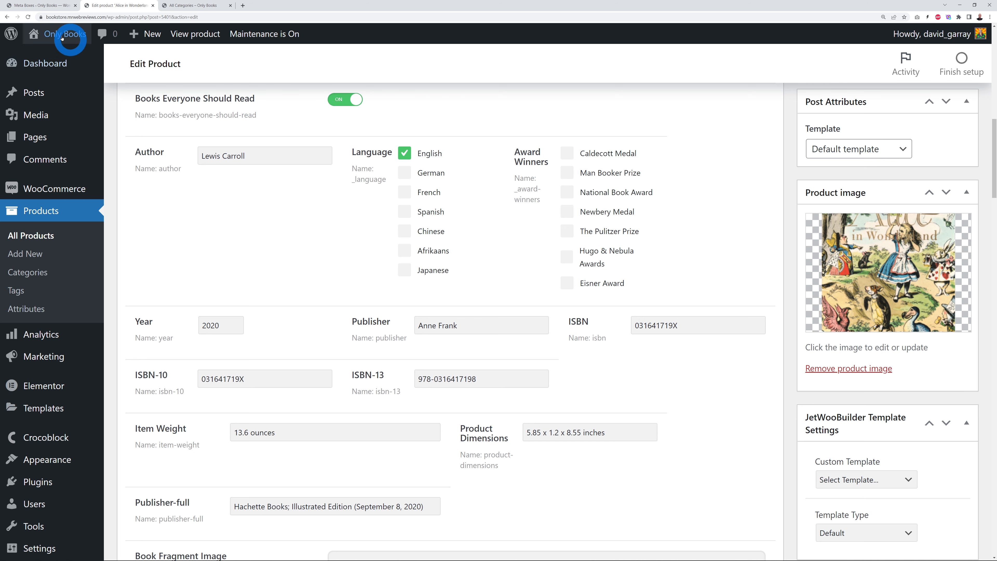
# Step: Reload the product editor to confirm the Italian Language option, then go back to the meta box editor
pyautogui.click(28, 17)
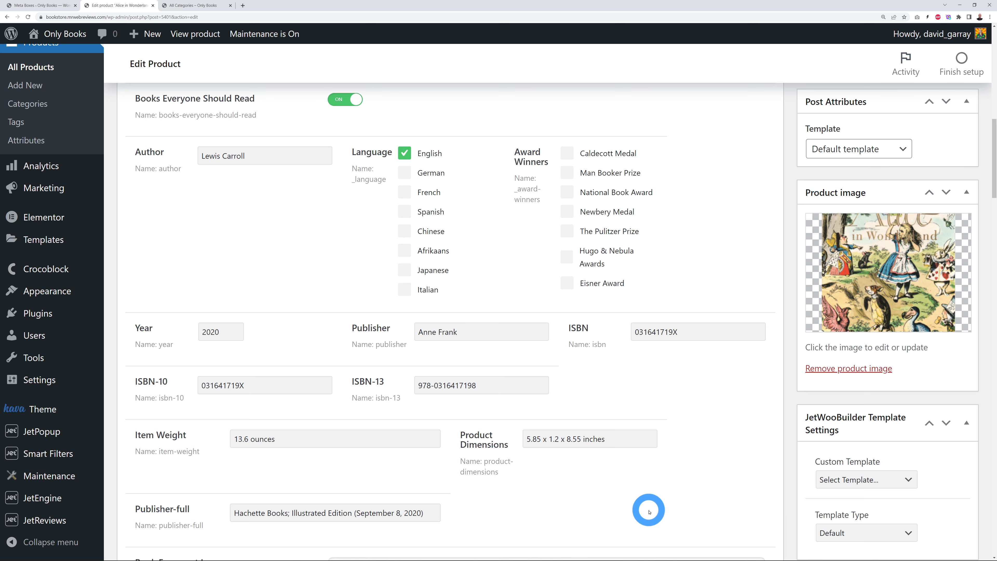
pyautogui.click(45, 6)
# Step: Collapse the Italian option's details and the Language field's settings
pyautogui.click(186, 287)
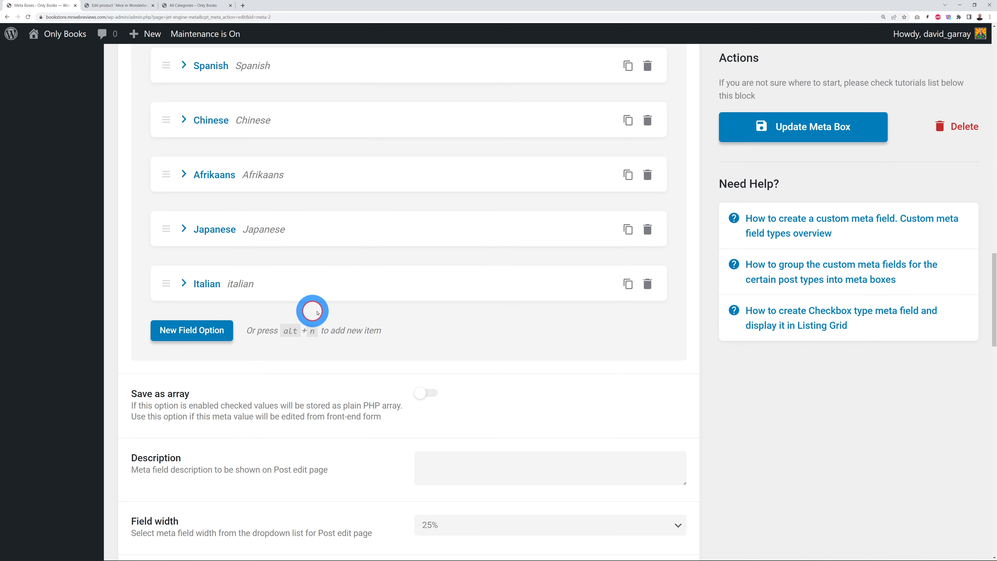
pyautogui.scroll(8, 252, 310)
pyautogui.scroll(8, 306, 299)
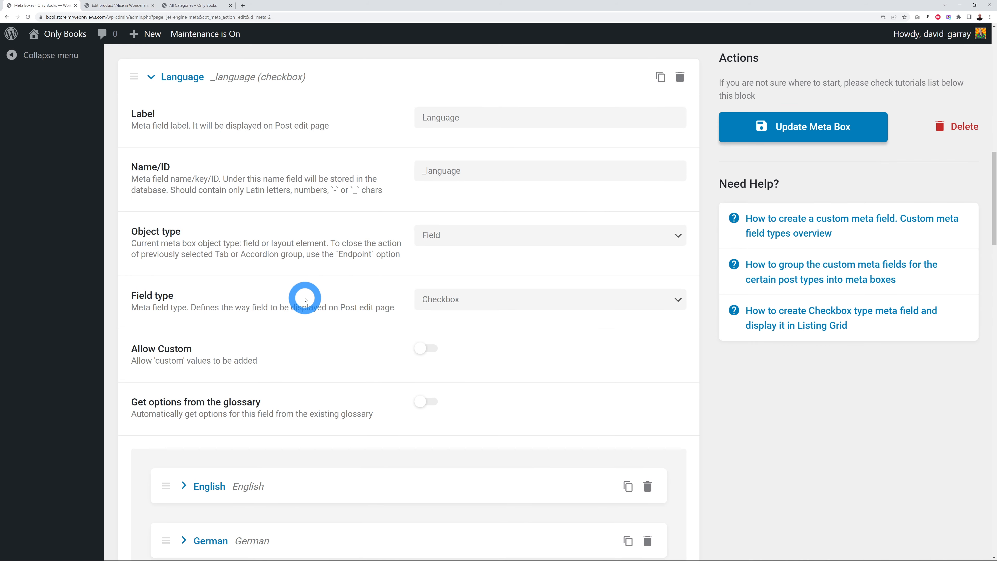
pyautogui.click(149, 176)
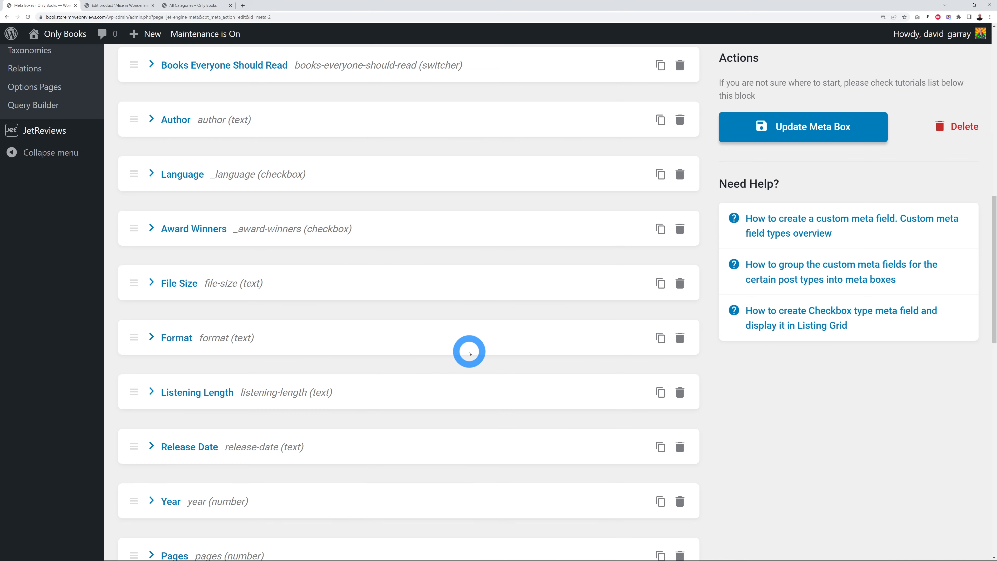
pyautogui.scroll(-15, 469, 353)
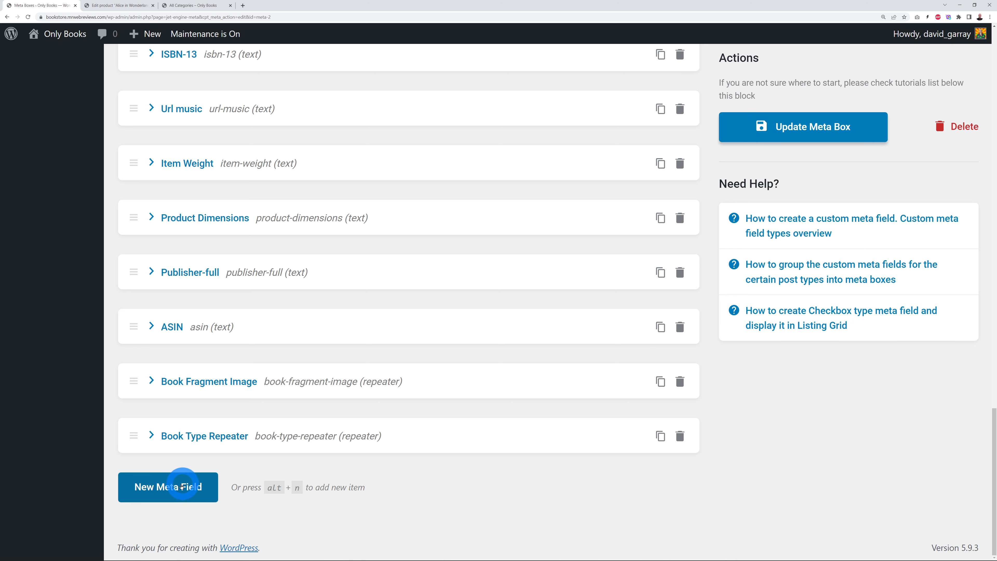
# Step: Add a new field labelled Supplier with ID supplier_001, keeping object type Field
pyautogui.click(202, 487)
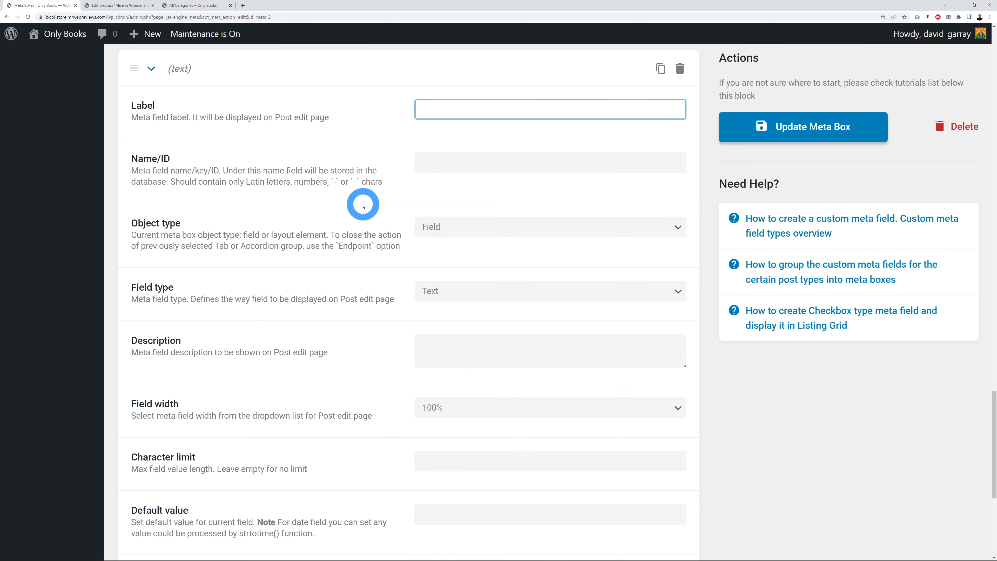
pyautogui.click(348, 166)
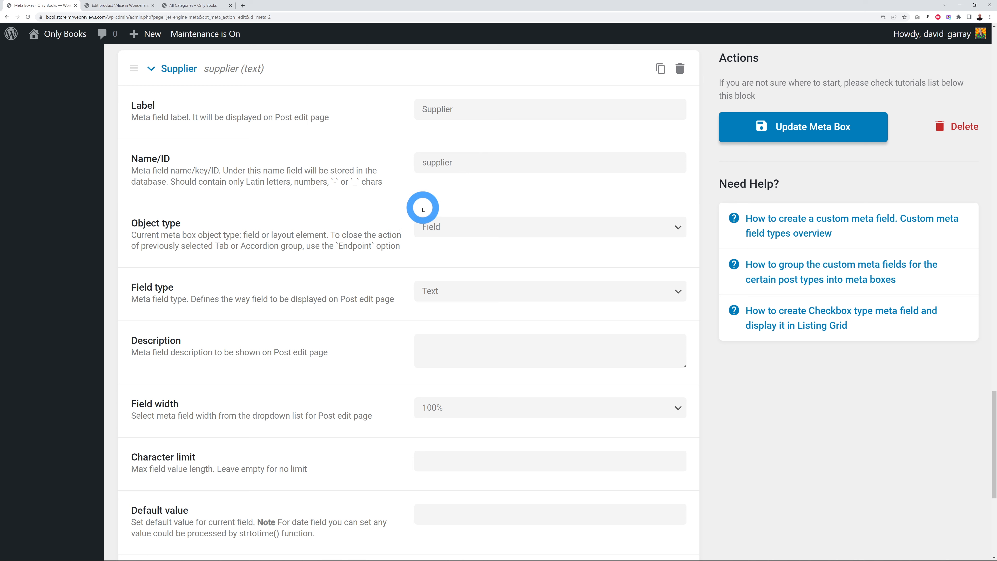
pyautogui.click(464, 172)
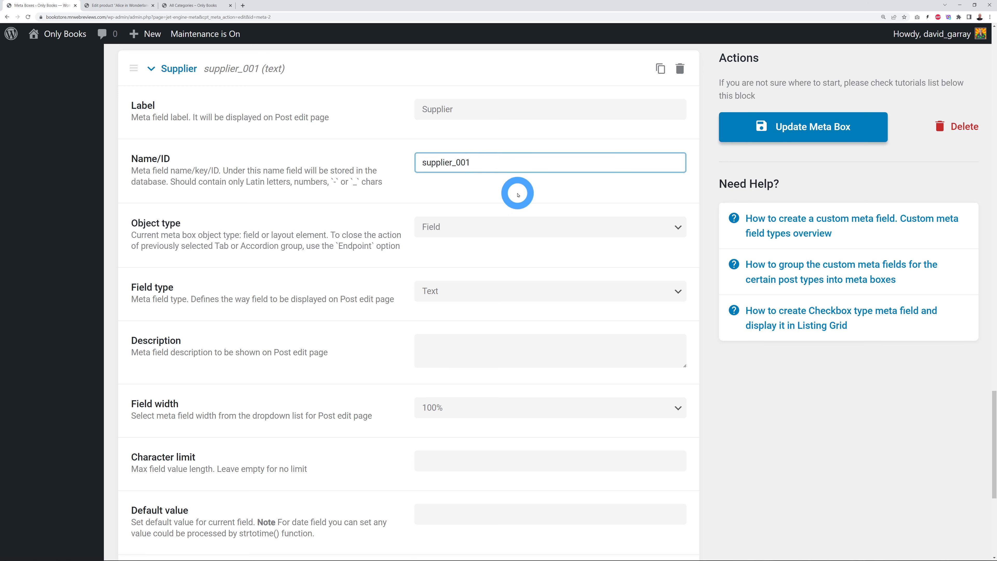
pyautogui.click(516, 194)
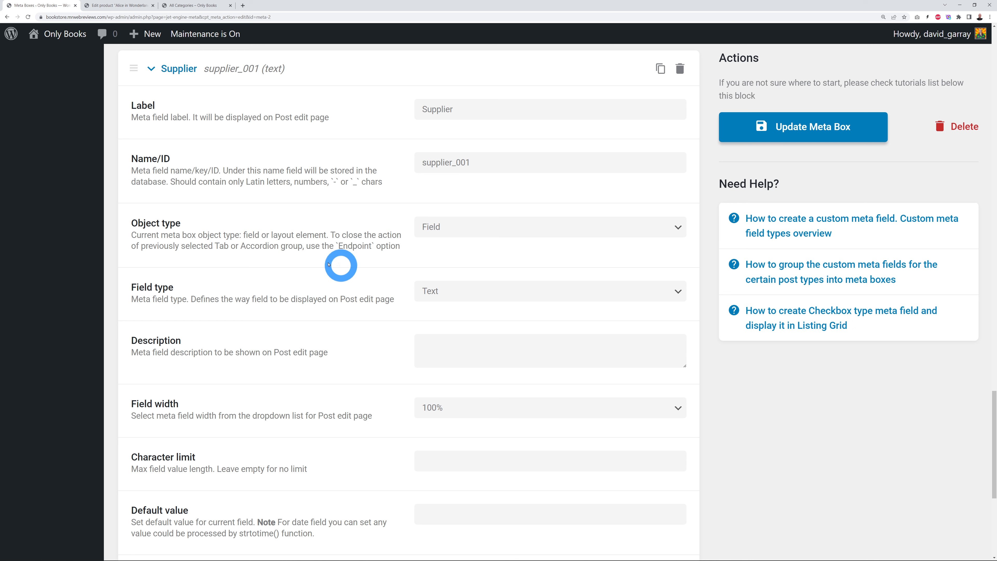
pyautogui.click(678, 235)
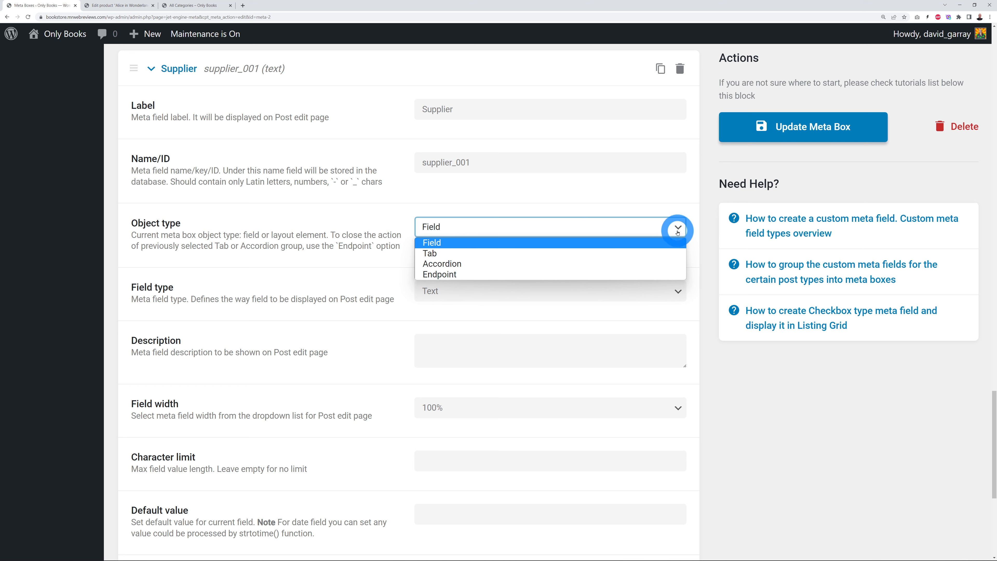
pyautogui.click(678, 232)
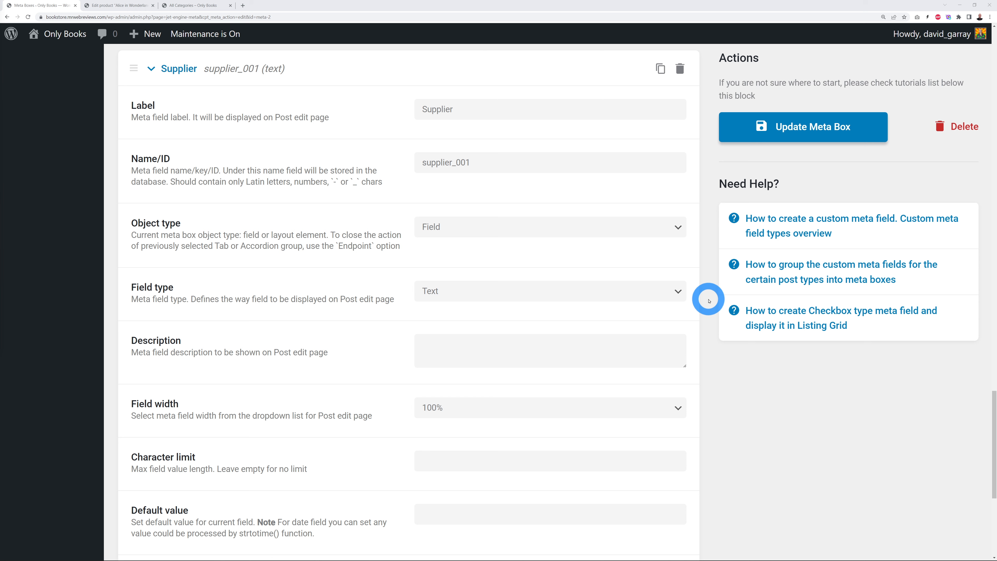
pyautogui.click(675, 291)
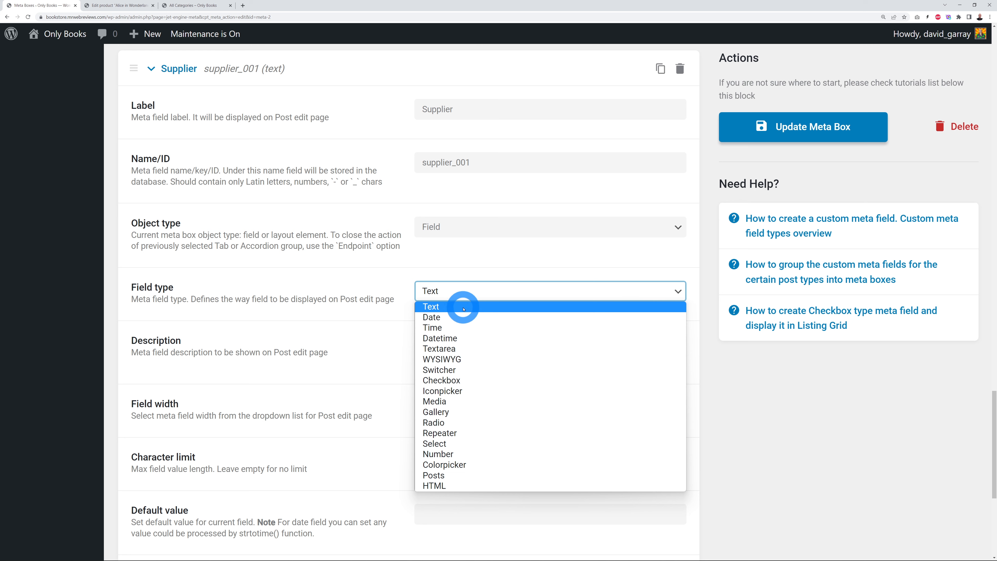
# Step: Make Supplier a Radio field and add its first option, Amazon Surplus
pyautogui.click(459, 422)
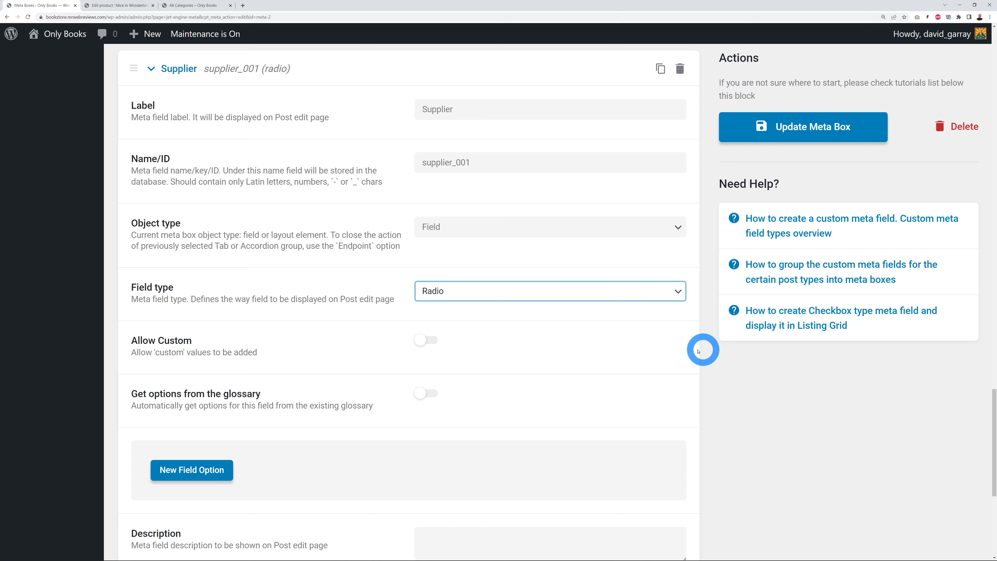
pyautogui.scroll(-1, 673, 350)
pyautogui.scroll(-2, 673, 351)
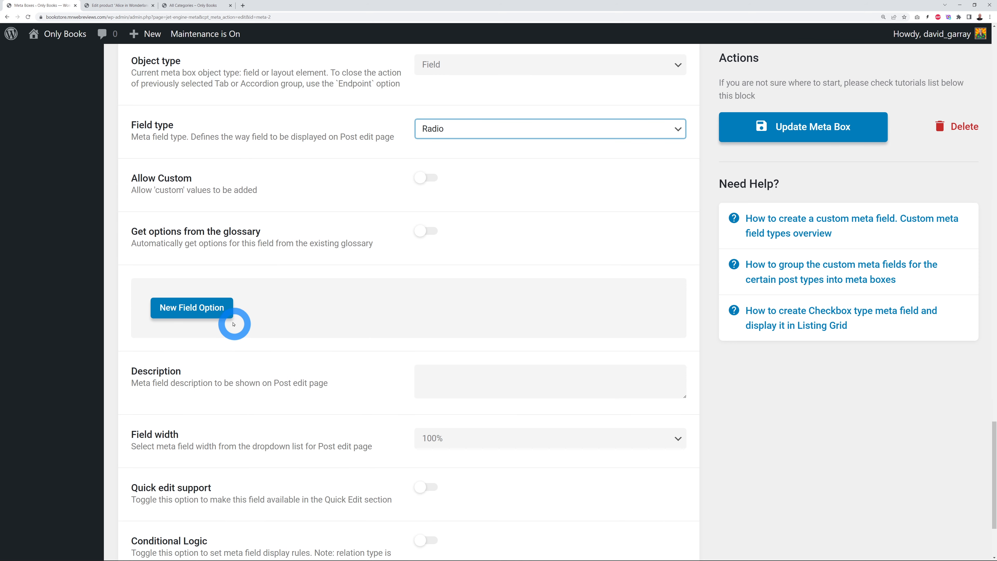
pyautogui.click(215, 310)
pyautogui.scroll(-2, 312, 354)
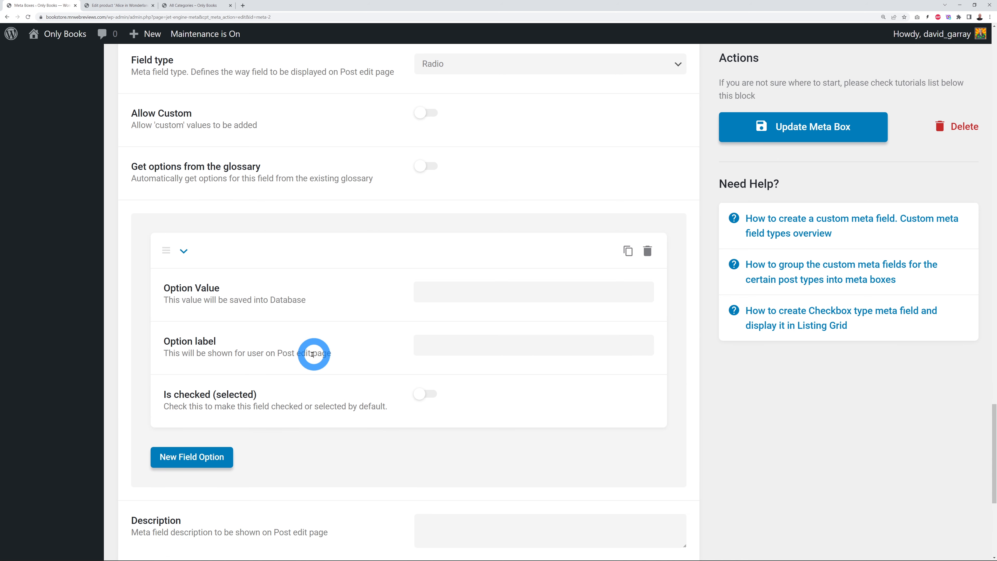
pyautogui.click(456, 292)
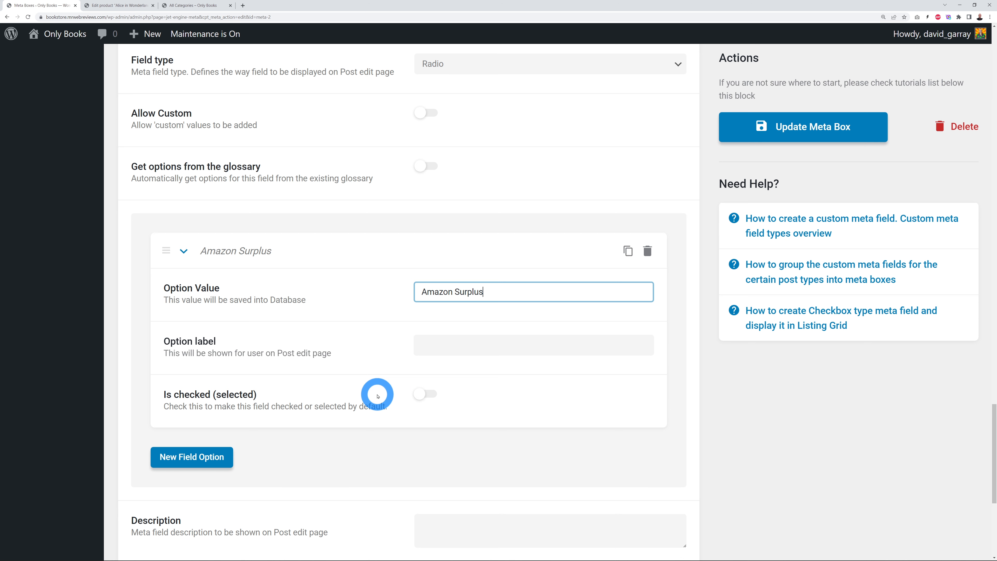
pyautogui.click(452, 350)
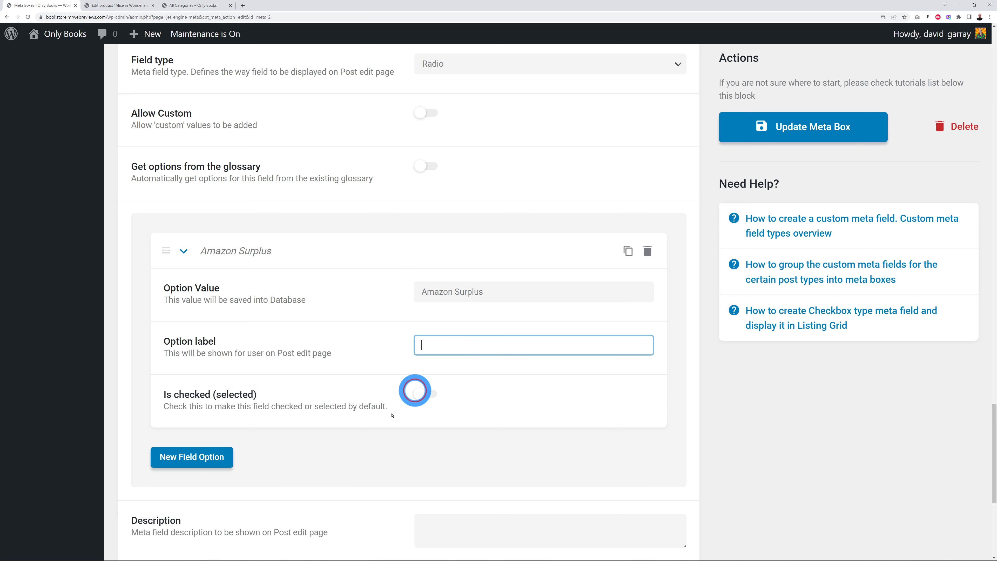
pyautogui.write('Amazon Surplus')
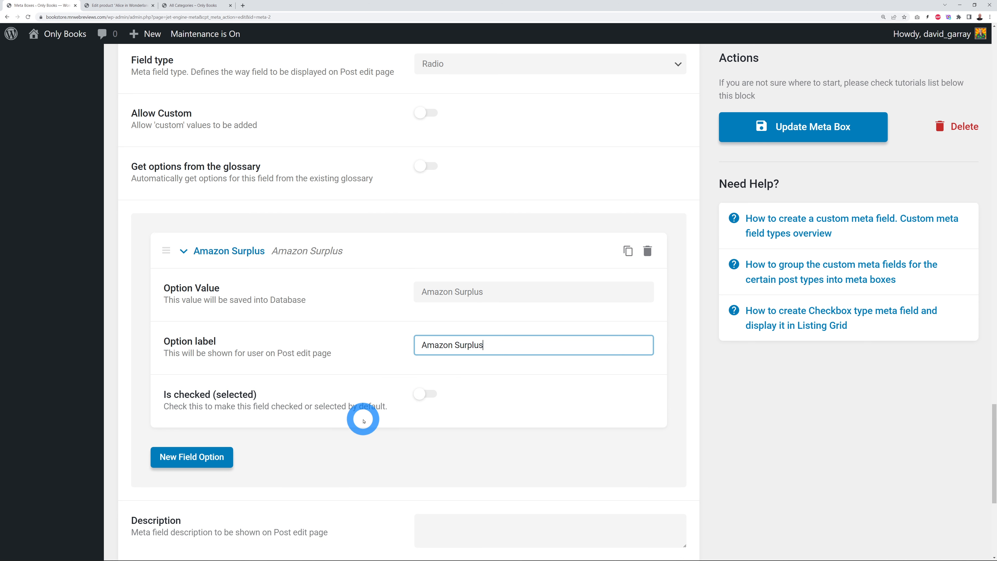
# Step: Add the radio options Ebay B-Stock and County Library, each with matching value and label
pyautogui.click(232, 464)
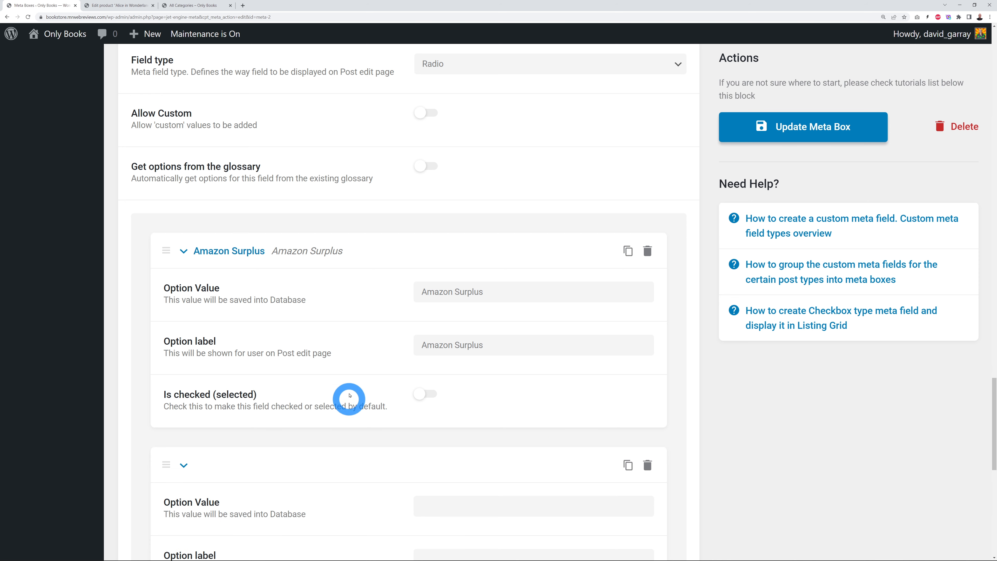
pyautogui.scroll(-6, 345, 396)
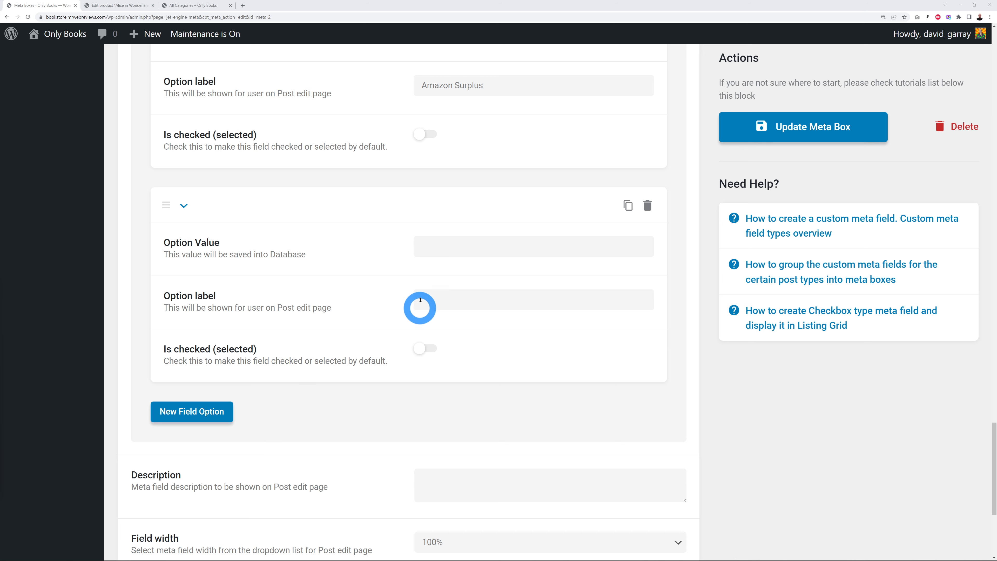
pyautogui.click(435, 245)
pyautogui.write('Ebay B-Stock')
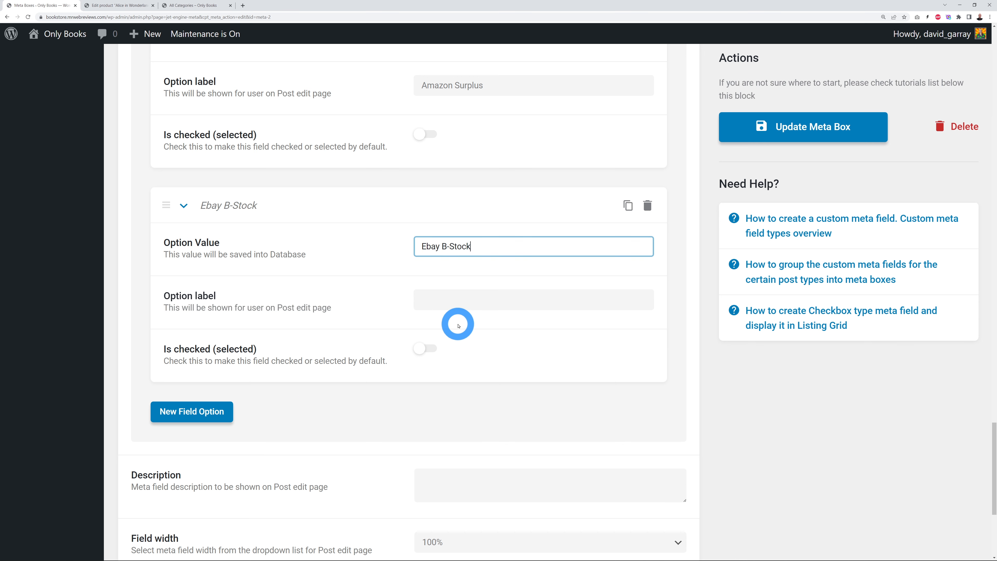
pyautogui.click(451, 299)
pyautogui.write('Ebay B-Stock')
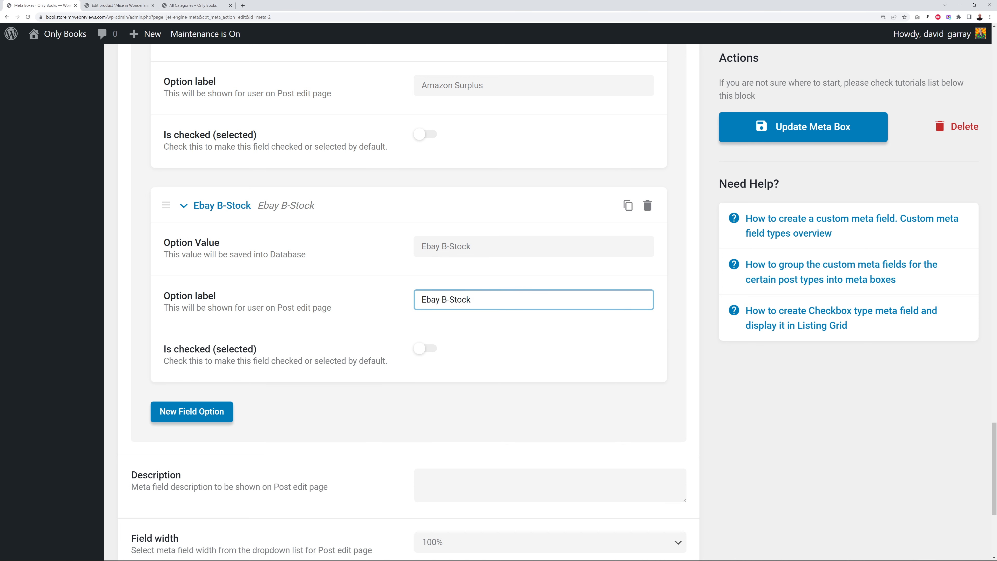
pyautogui.click(191, 412)
pyautogui.scroll(-2, 259, 411)
pyautogui.scroll(-3, 259, 410)
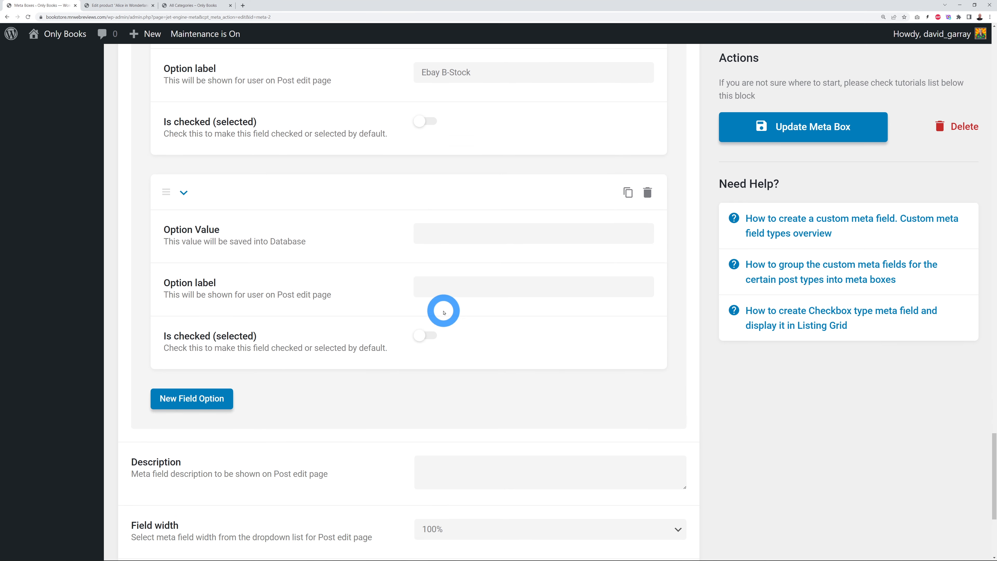
pyautogui.click(467, 233)
pyautogui.write('County Library')
pyautogui.click(433, 295)
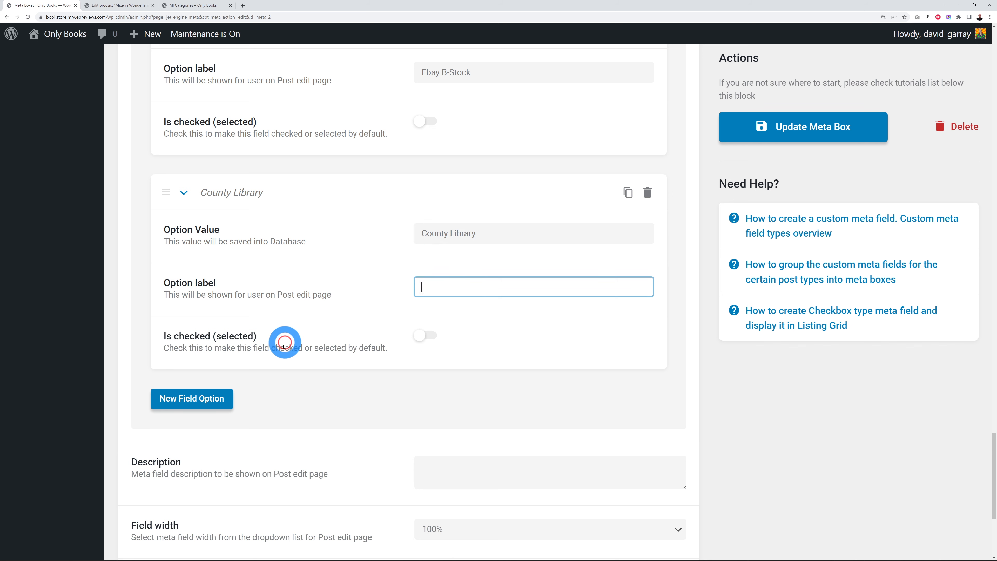
pyautogui.write('County Library')
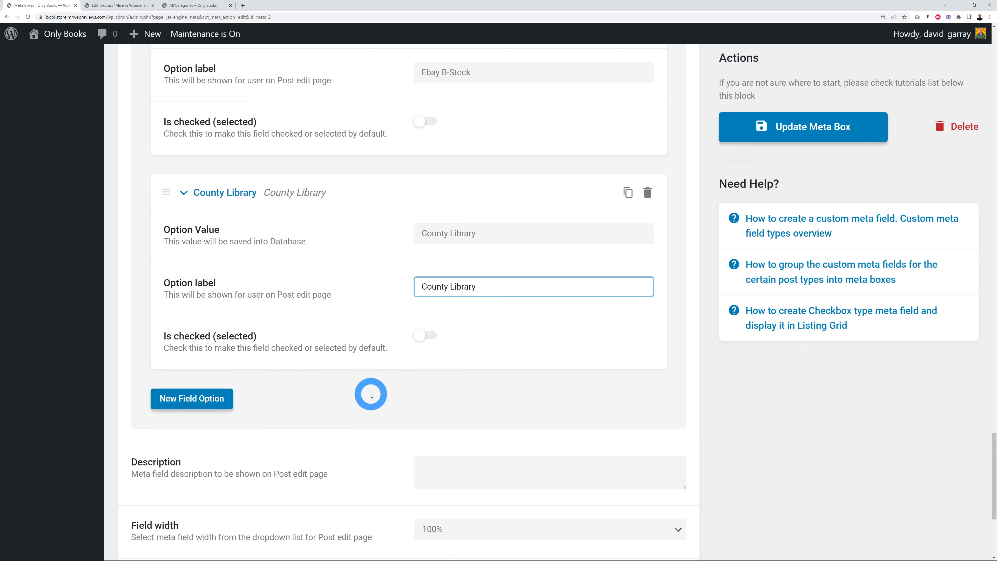
# Step: Describe the Supplier field as 'Bought from which company' and save the meta box
pyautogui.scroll(10, 371, 395)
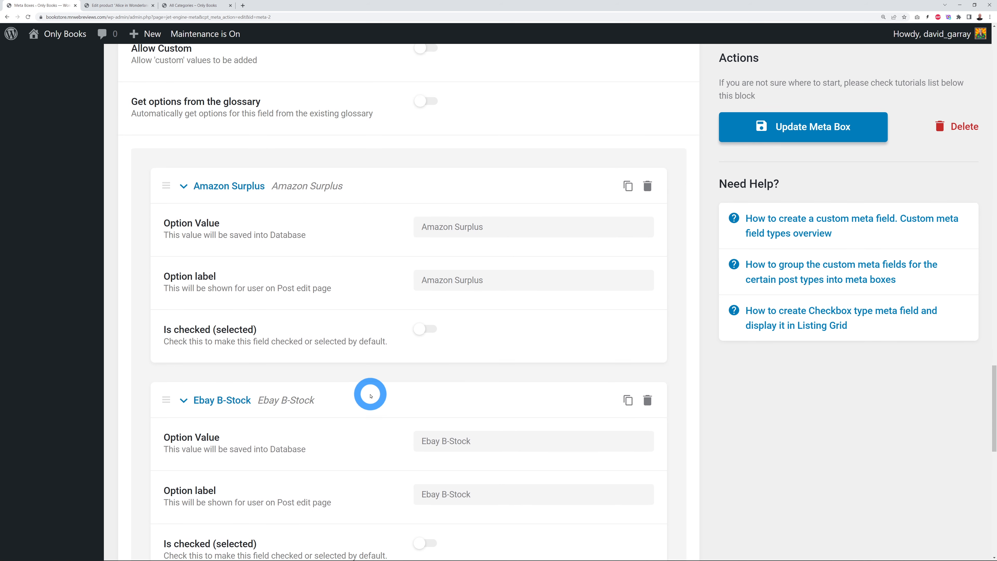
pyautogui.scroll(5, 371, 395)
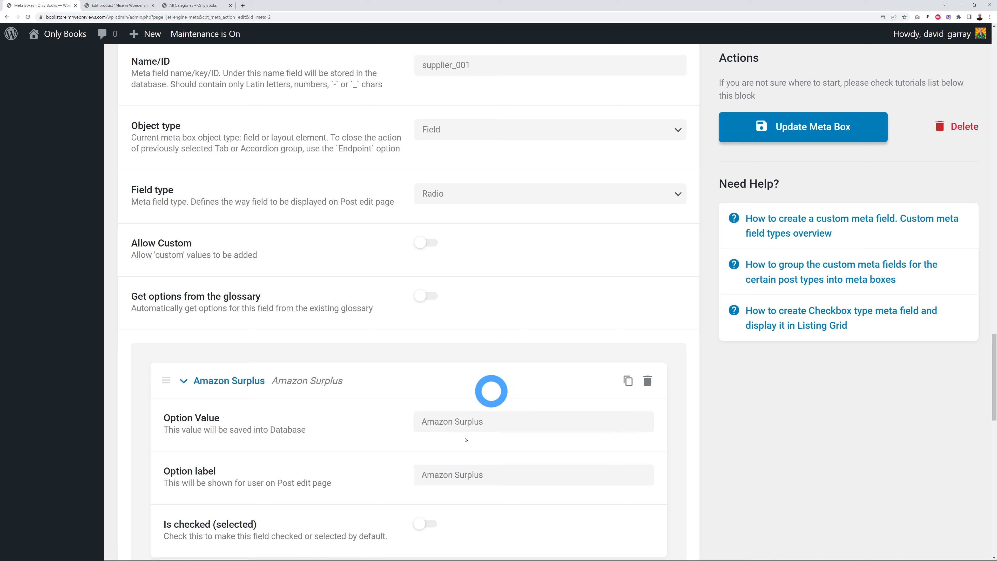
pyautogui.scroll(-13, 512, 363)
pyautogui.scroll(-8, 462, 373)
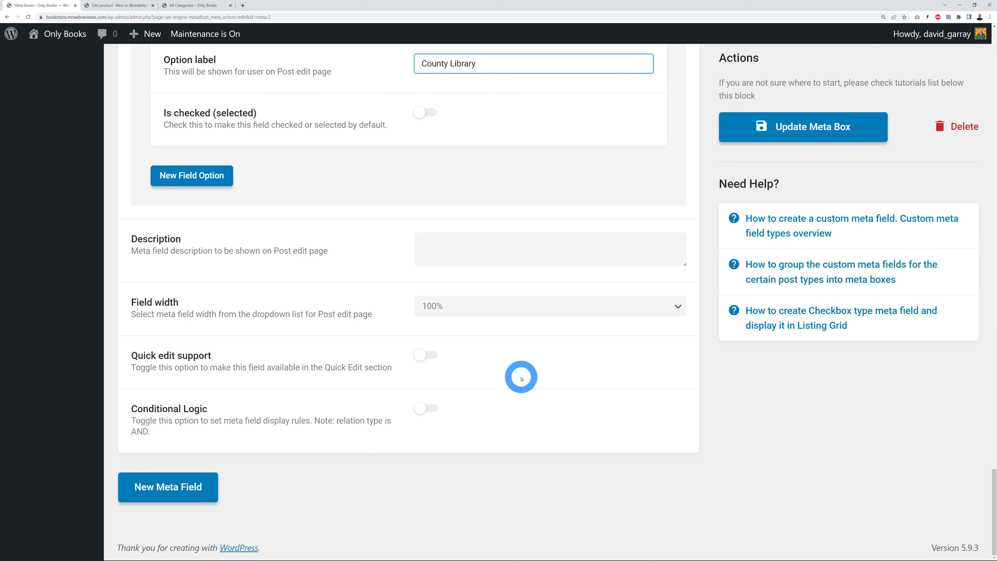
pyautogui.click(425, 256)
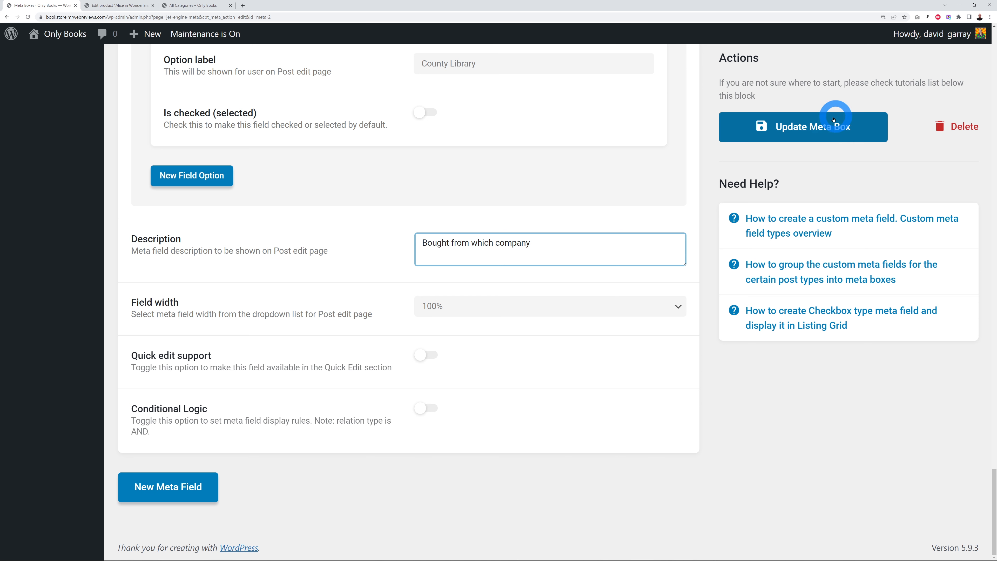
pyautogui.click(833, 127)
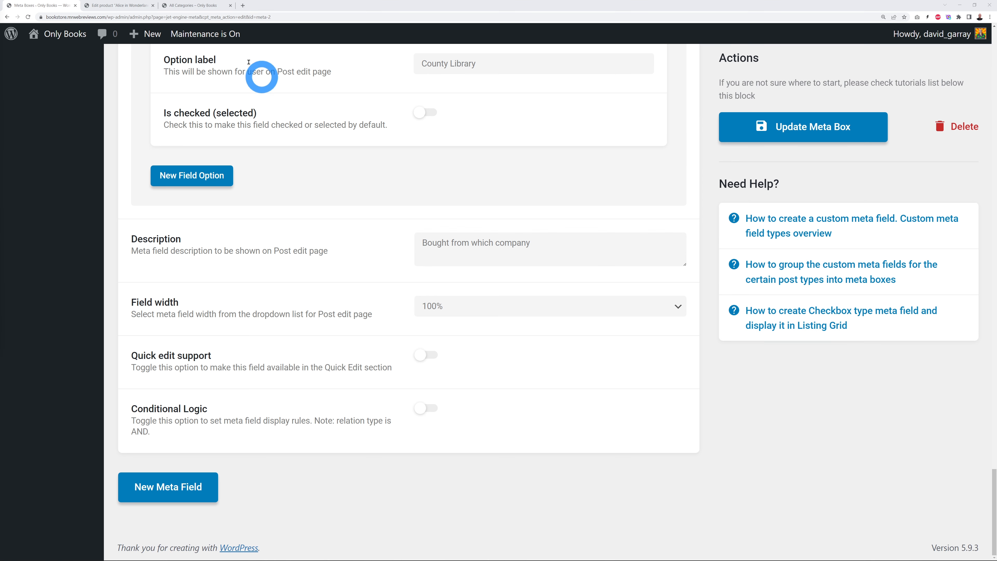
pyautogui.click(119, 5)
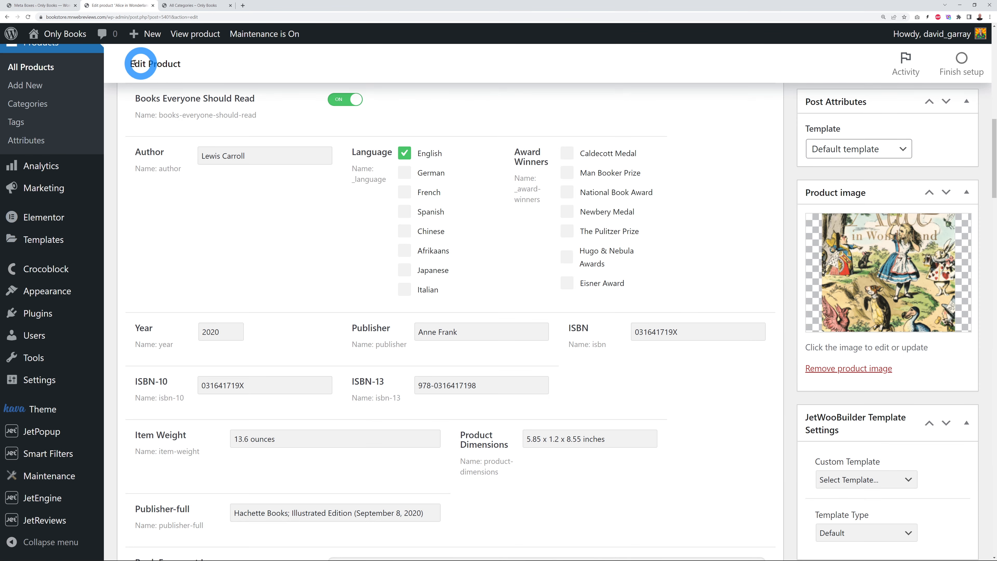
# Step: Reload the product, try each Supplier option, and leave Amazon Surplus selected
pyautogui.click(27, 17)
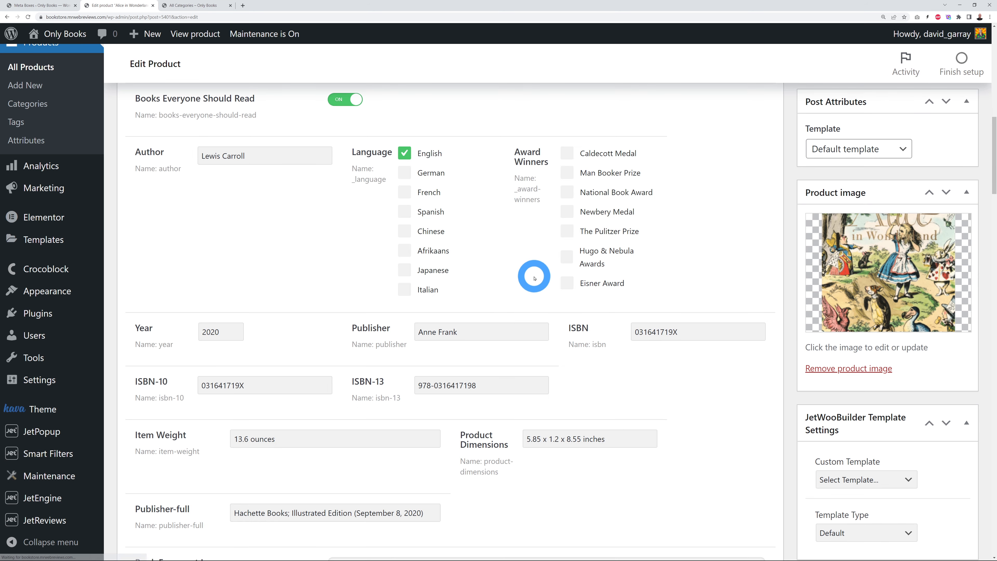
pyautogui.scroll(-4, 628, 275)
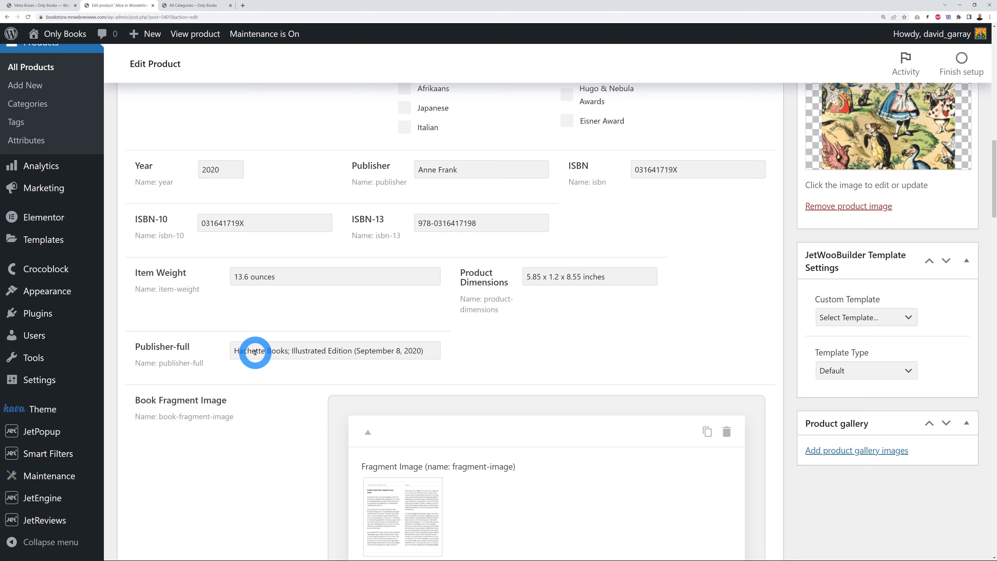
pyautogui.scroll(-4, 253, 353)
pyautogui.scroll(-20, 256, 355)
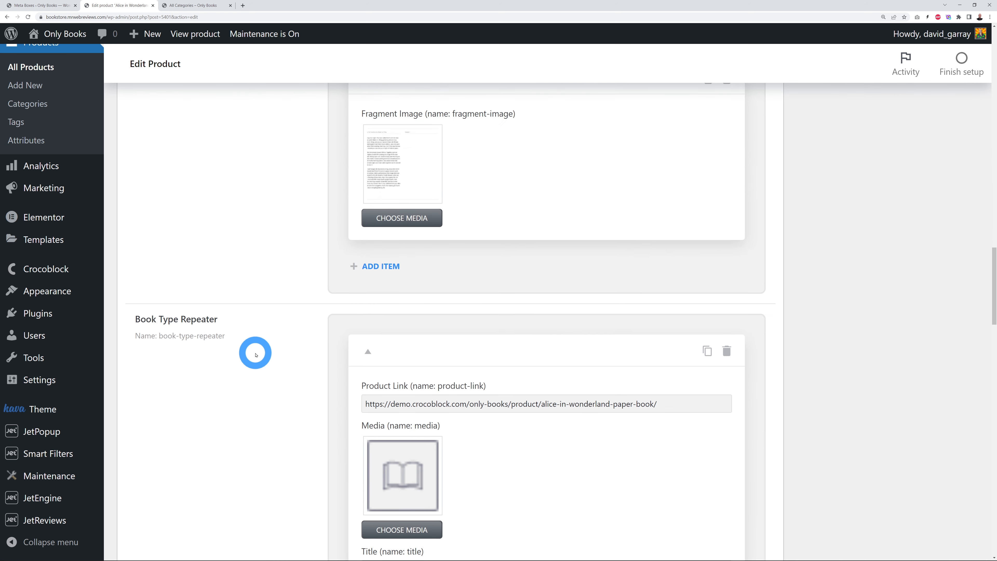
pyautogui.scroll(-5, 255, 355)
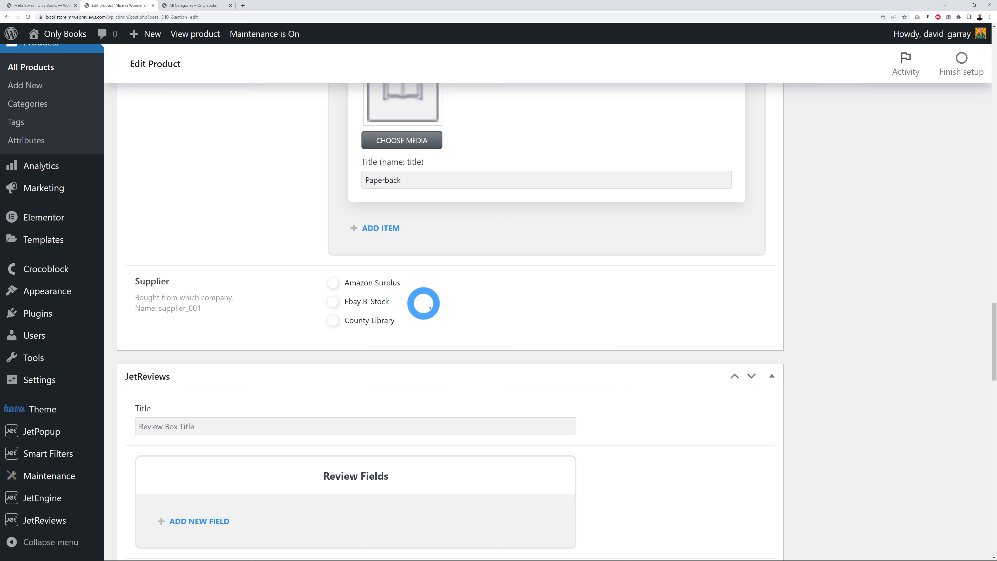
pyautogui.click(333, 283)
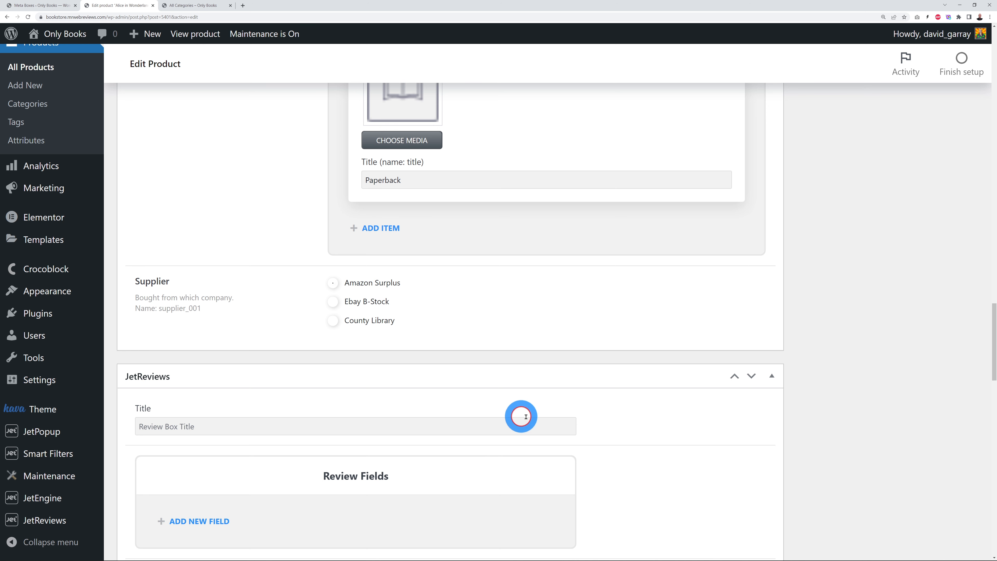
pyautogui.click(332, 302)
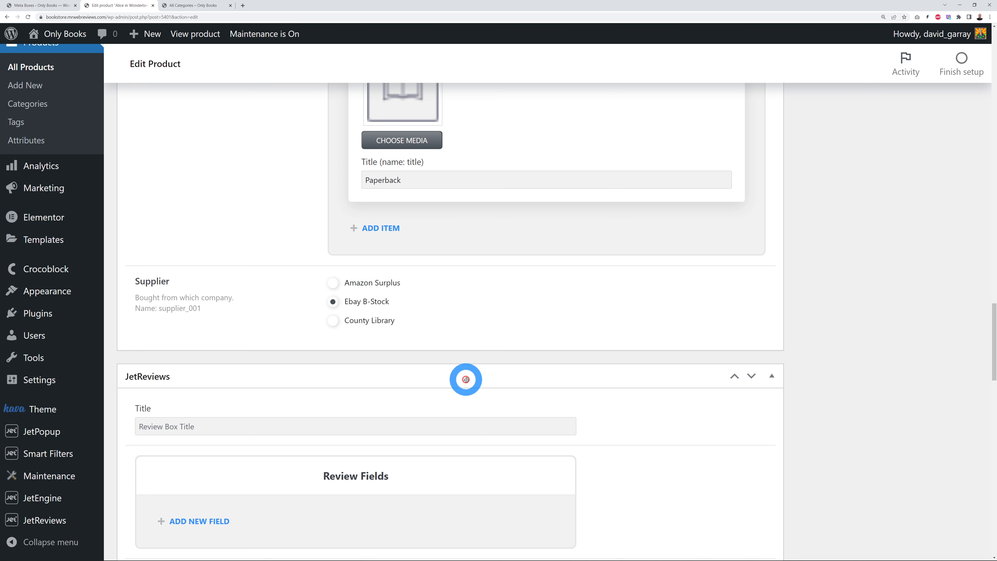
pyautogui.click(333, 320)
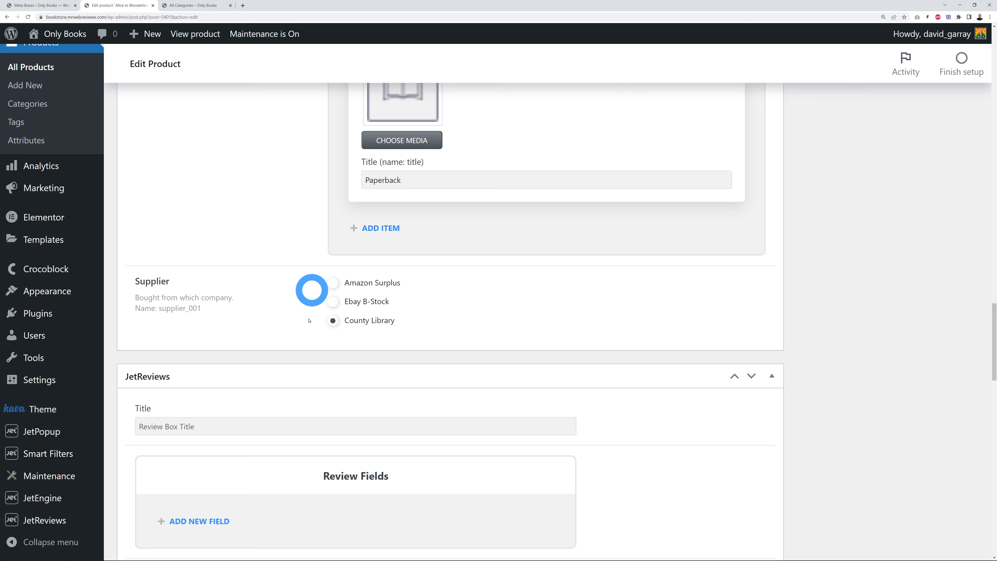
pyautogui.click(333, 301)
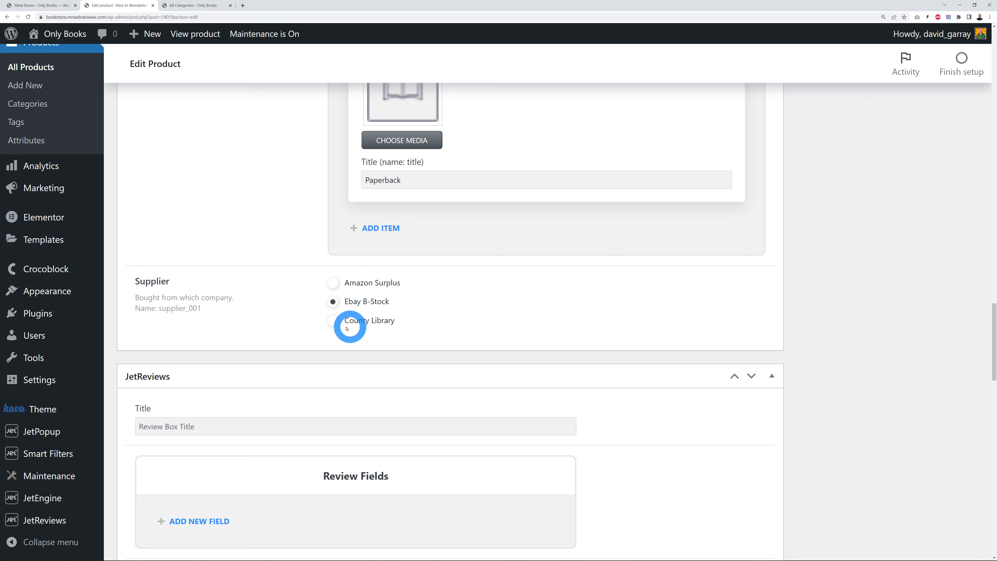
pyautogui.click(334, 321)
pyautogui.click(334, 283)
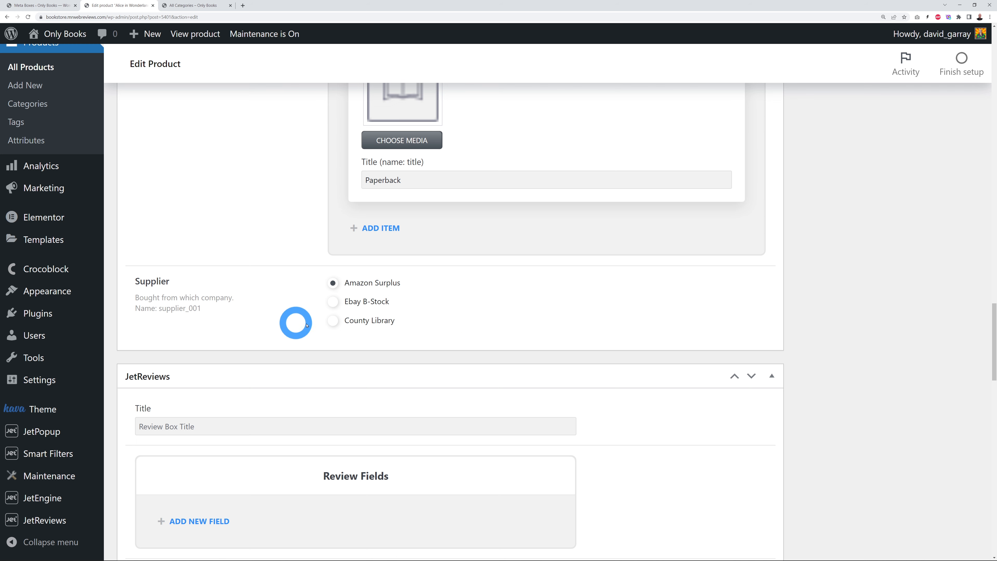
pyautogui.scroll(8, 288, 320)
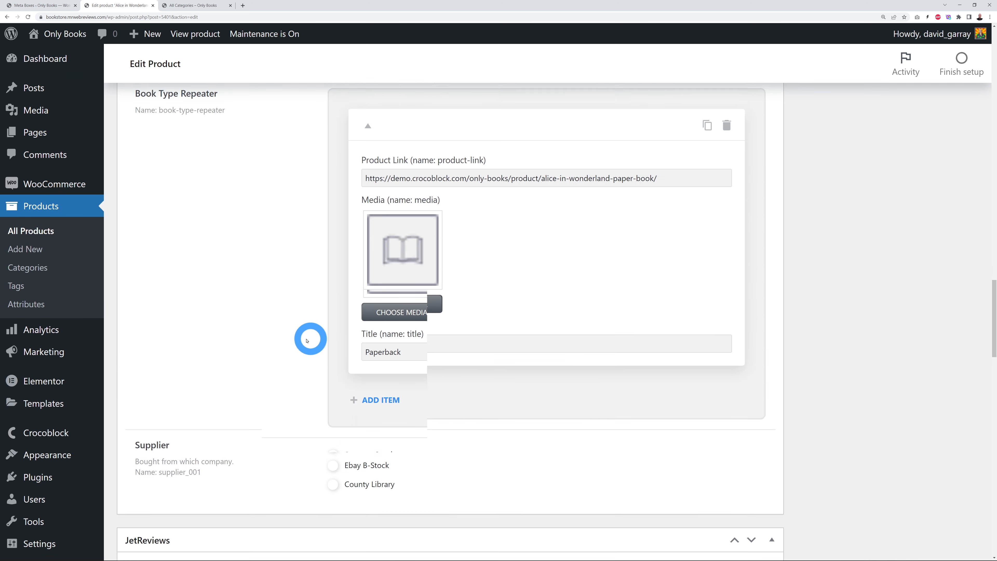
pyautogui.scroll(10, 277, 337)
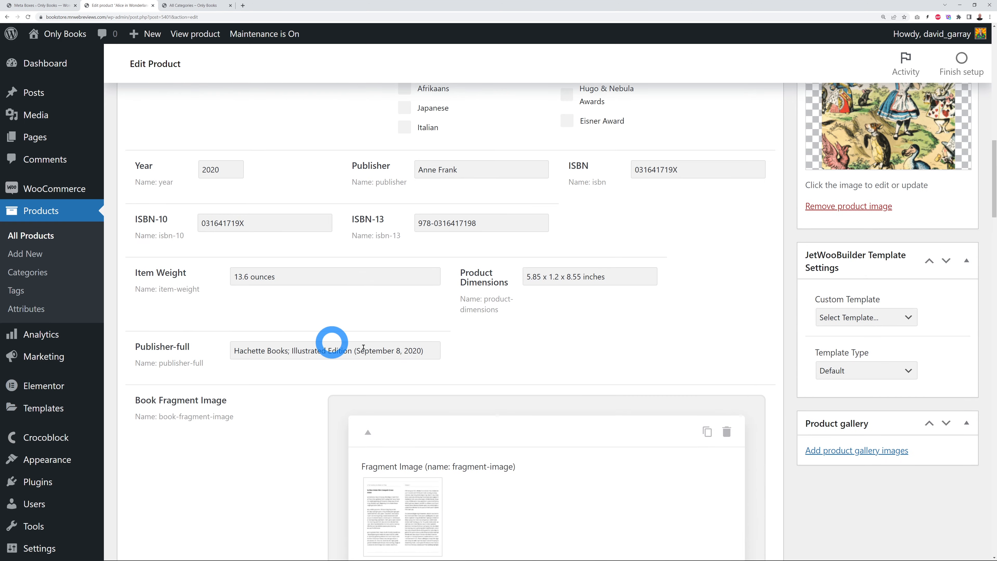
pyautogui.click(69, 5)
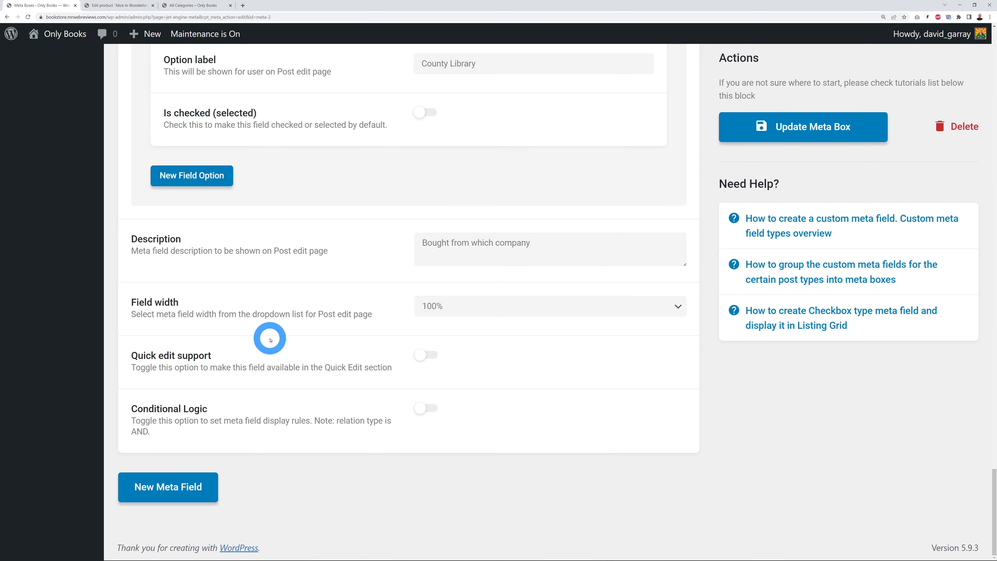
# Step: Collapse the Supplier field and drag it up to sit just below Publisher-full
pyautogui.scroll(4, 274, 337)
pyautogui.scroll(12, 273, 336)
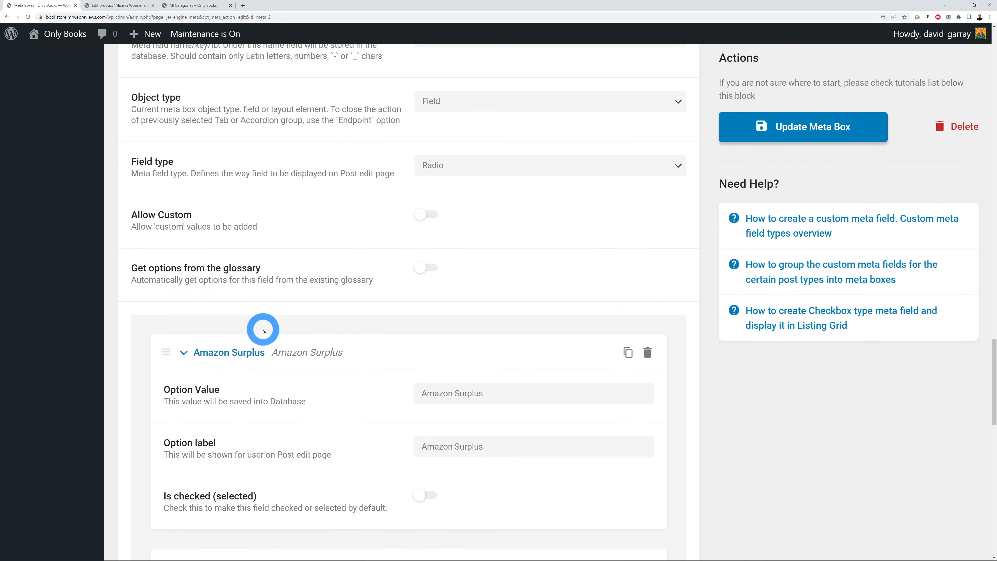
pyautogui.click(162, 206)
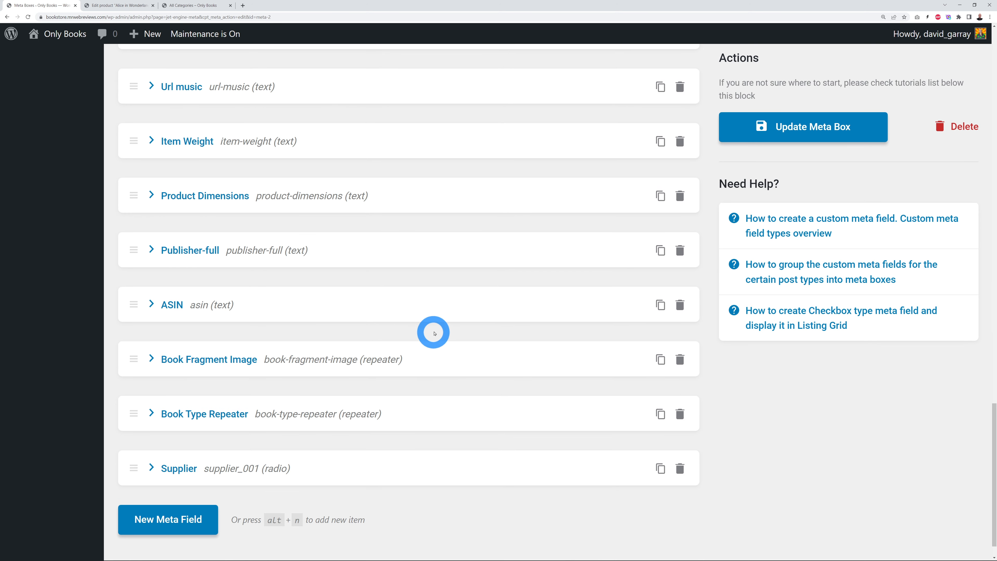
pyautogui.click(109, 6)
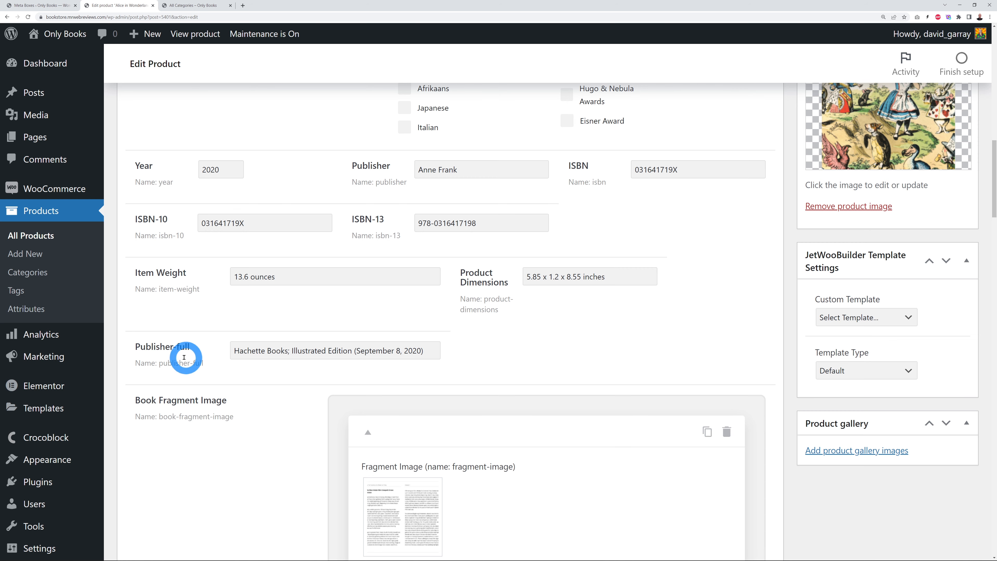
pyautogui.click(48, 6)
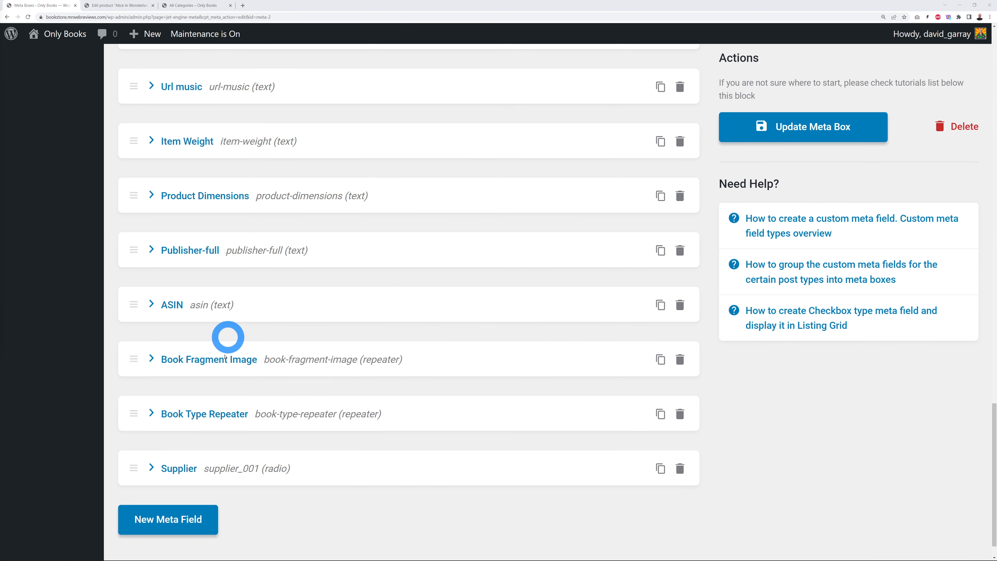
pyautogui.click(128, 469)
pyautogui.moveTo(130, 465); pyautogui.dragTo(131, 285)
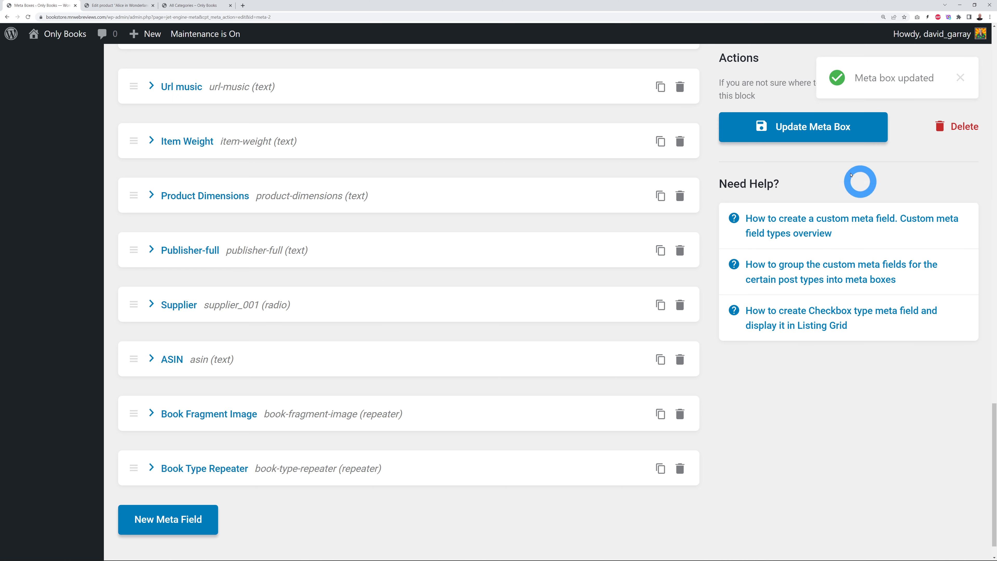
pyautogui.click(130, 6)
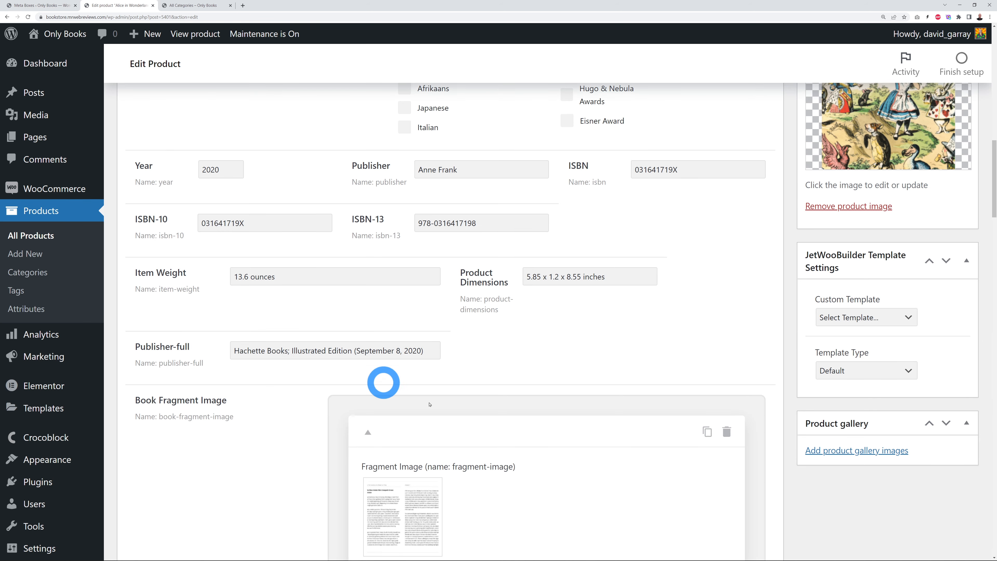
# Step: Reload Alice in Wonderland – Paper Book, choose Amazon Surplus as supplier, and update the product
pyautogui.click(28, 17)
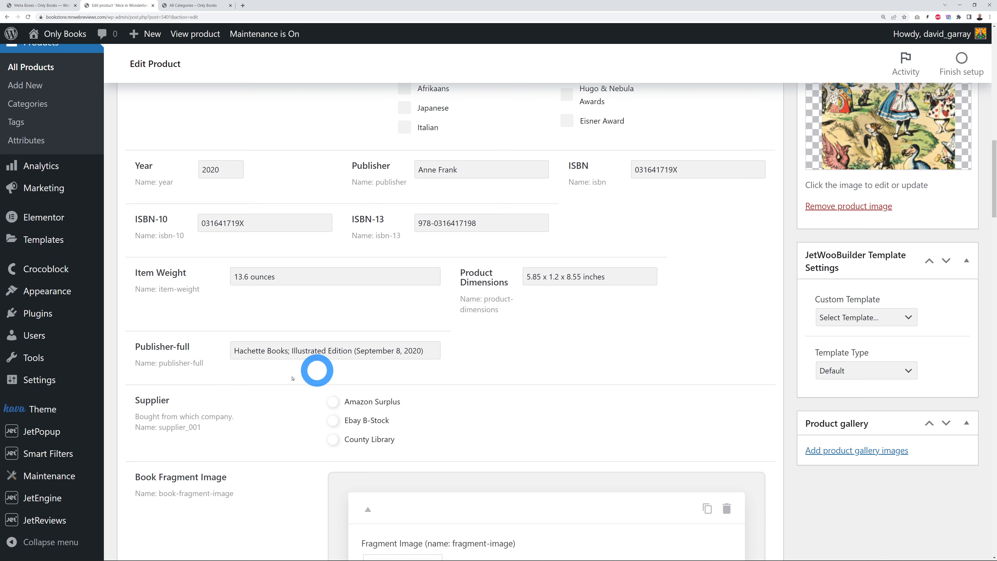
pyautogui.click(333, 403)
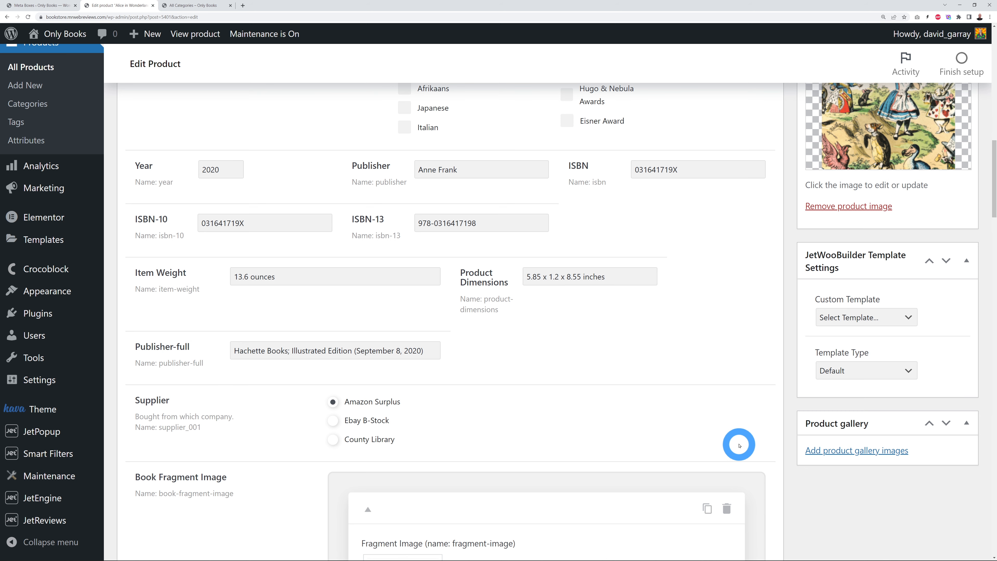
pyautogui.scroll(10, 770, 409)
pyautogui.scroll(7, 770, 409)
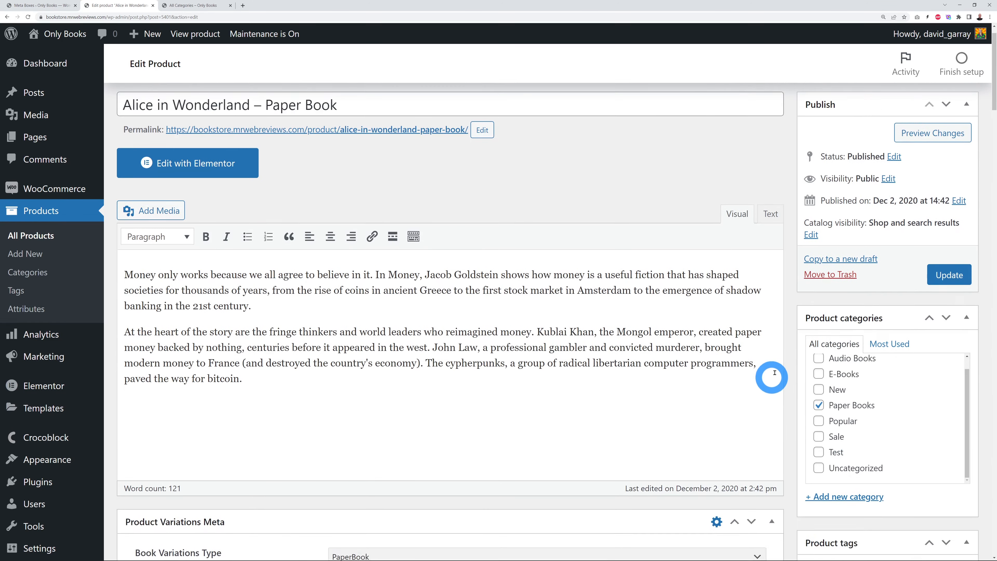
pyautogui.click(947, 307)
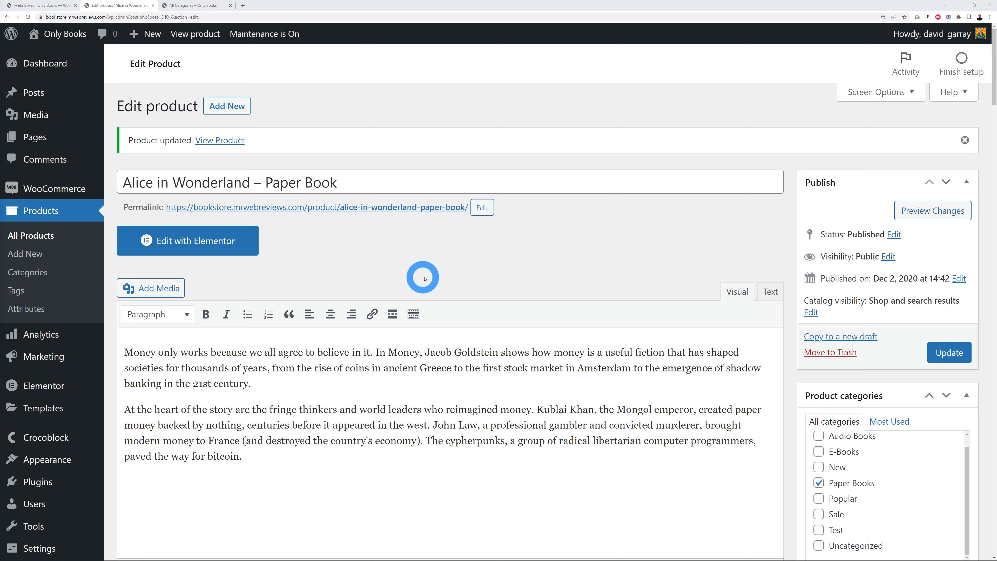
pyautogui.moveTo(63, 191)
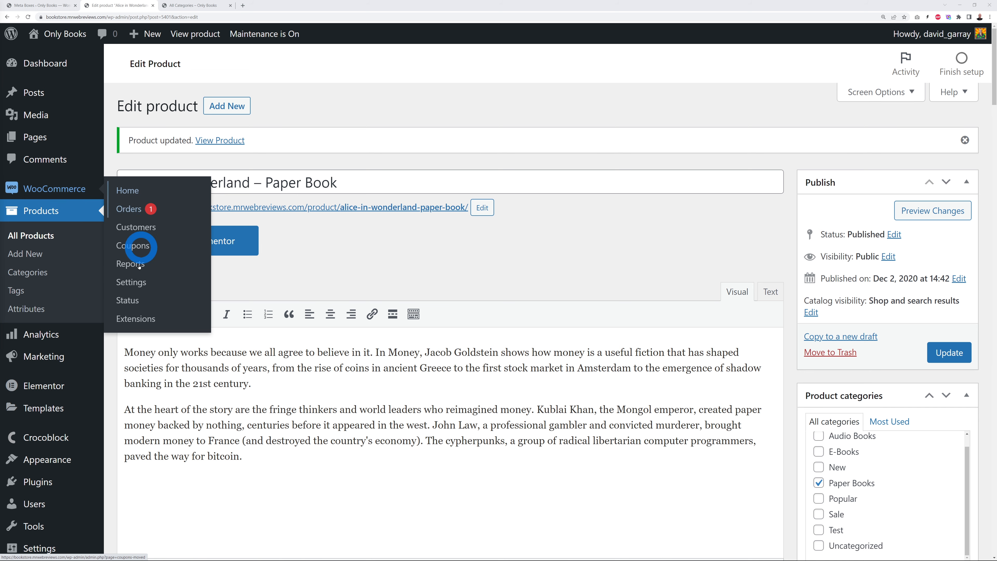
# Step: Go to WooCommerce Settings and expand the Selling location(s) dropdown in General options
pyautogui.click(131, 282)
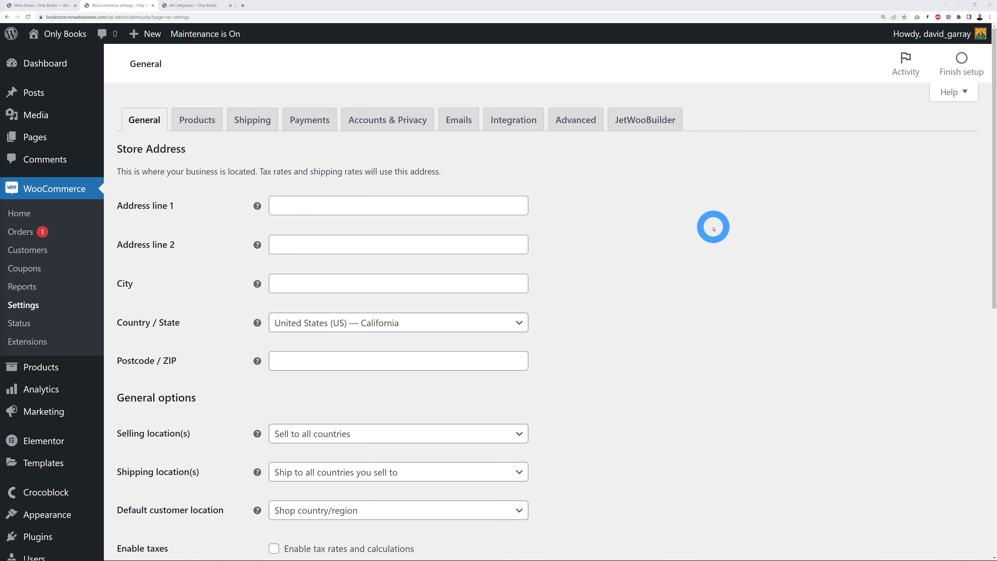
pyautogui.scroll(-1, 698, 234)
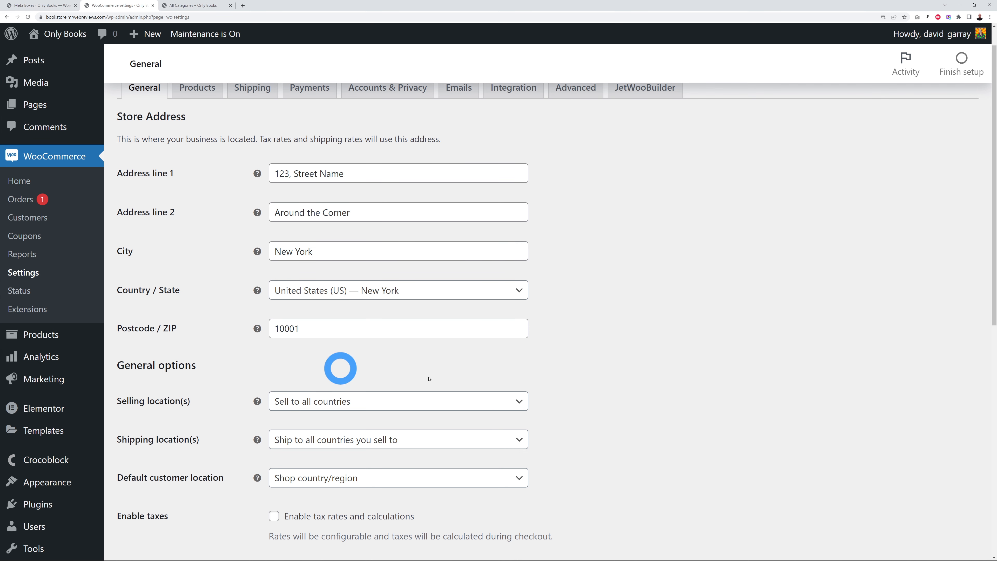
pyautogui.scroll(-2, 668, 350)
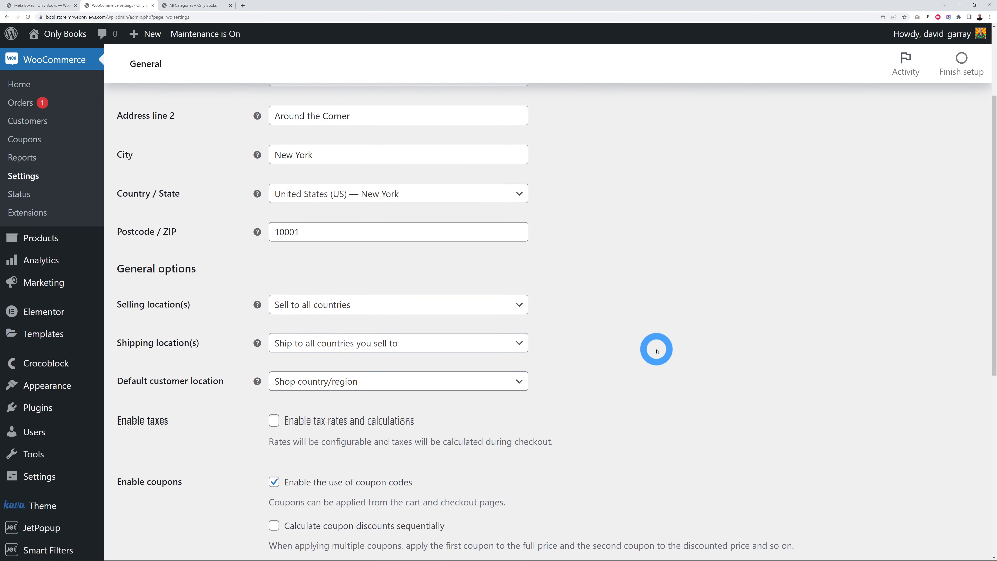
pyautogui.scroll(-2, 658, 350)
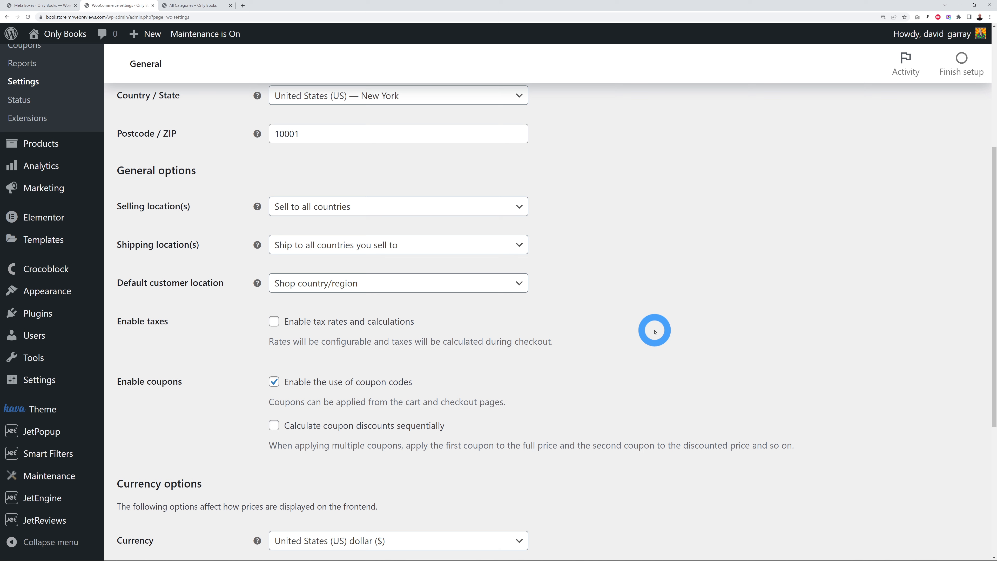
pyautogui.click(518, 208)
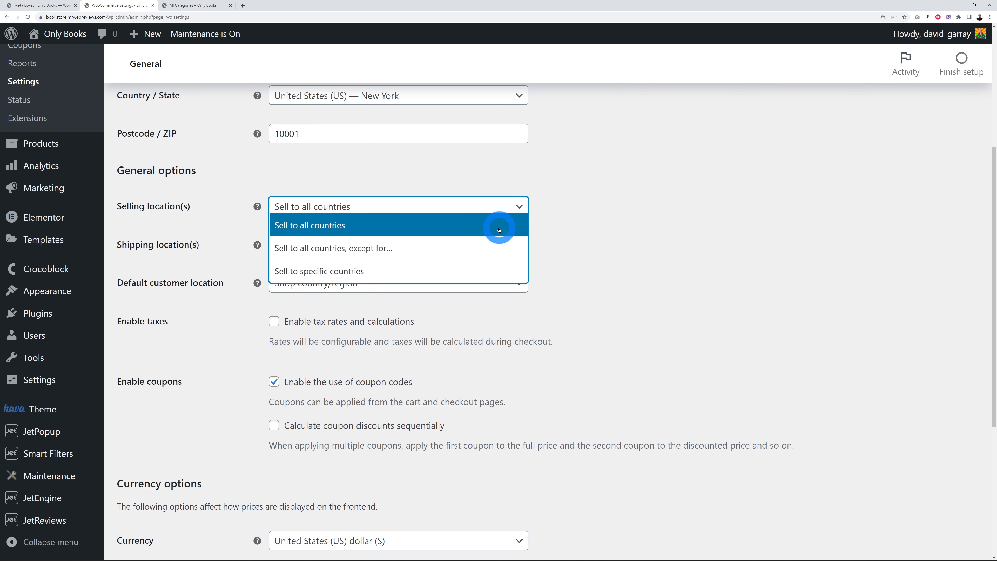
pyautogui.click(408, 274)
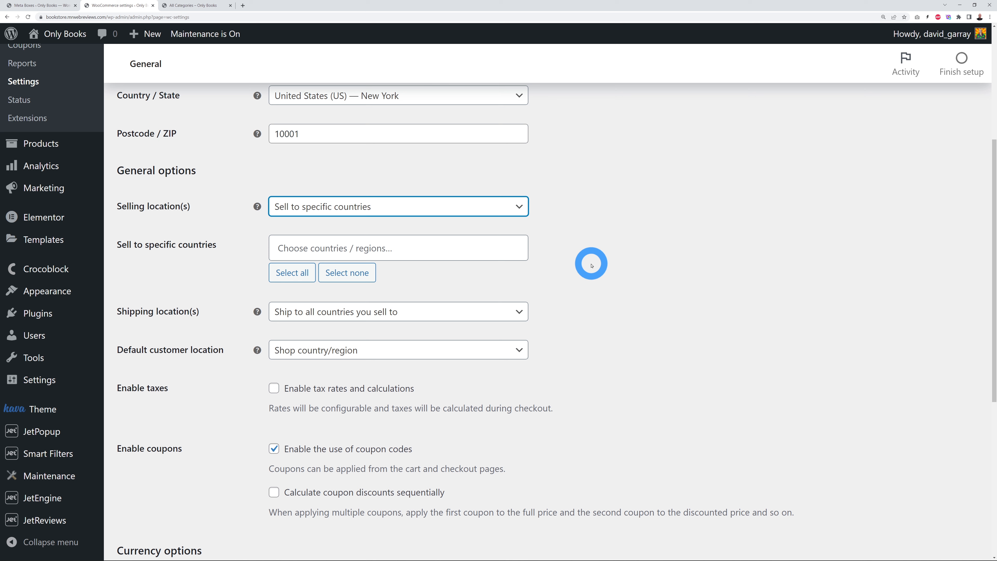
pyautogui.click(434, 249)
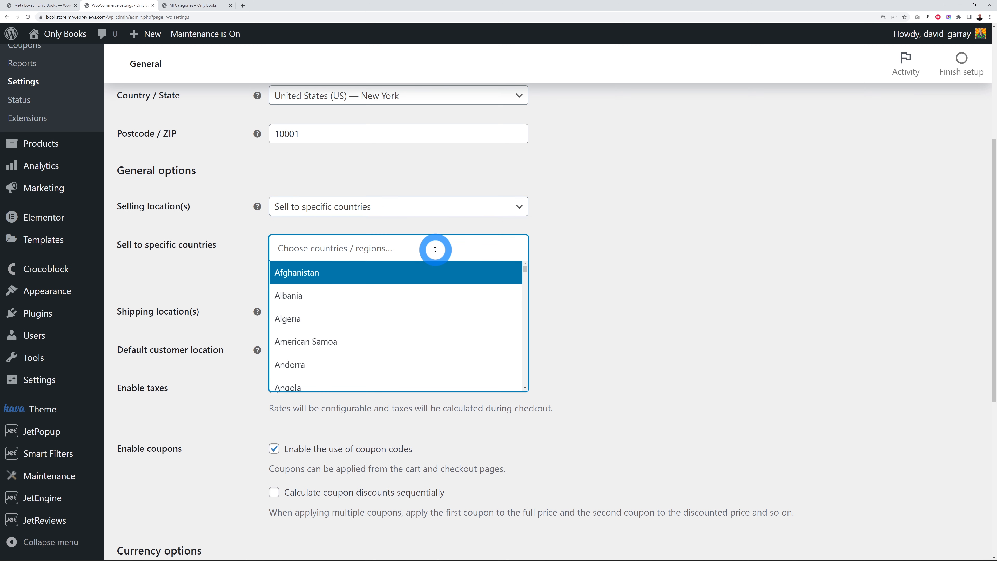
pyautogui.write('united')
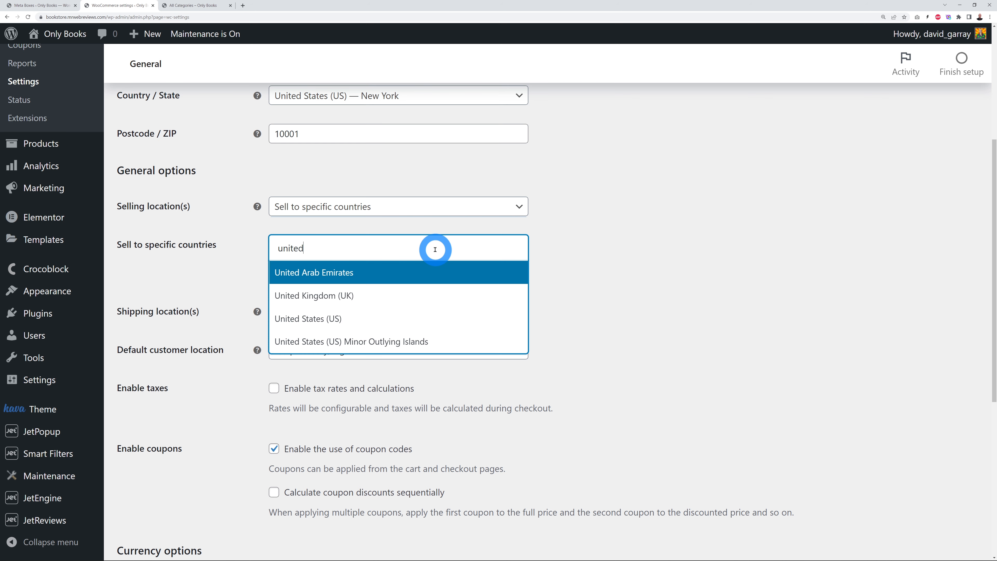
pyautogui.click(364, 318)
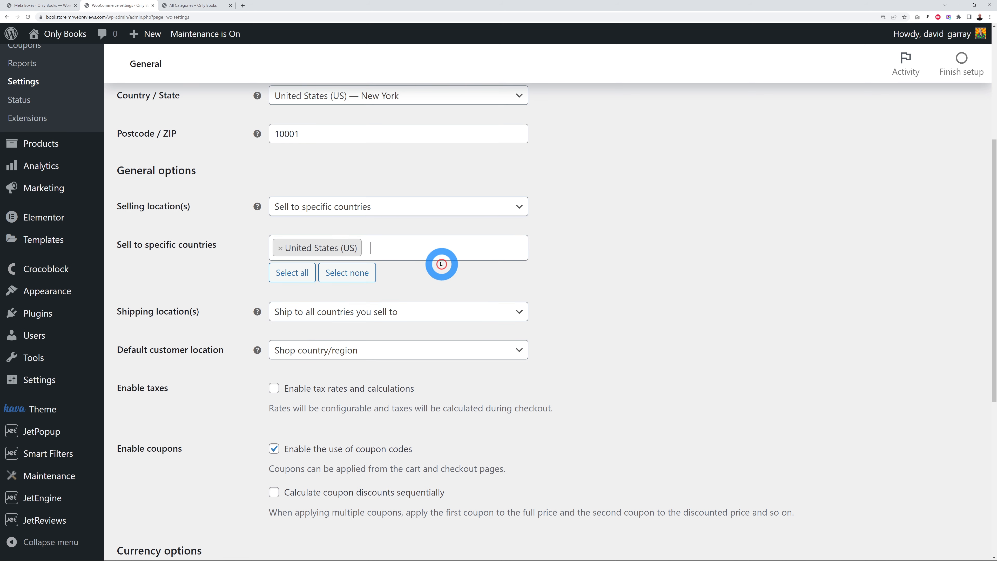
pyautogui.write('cana')
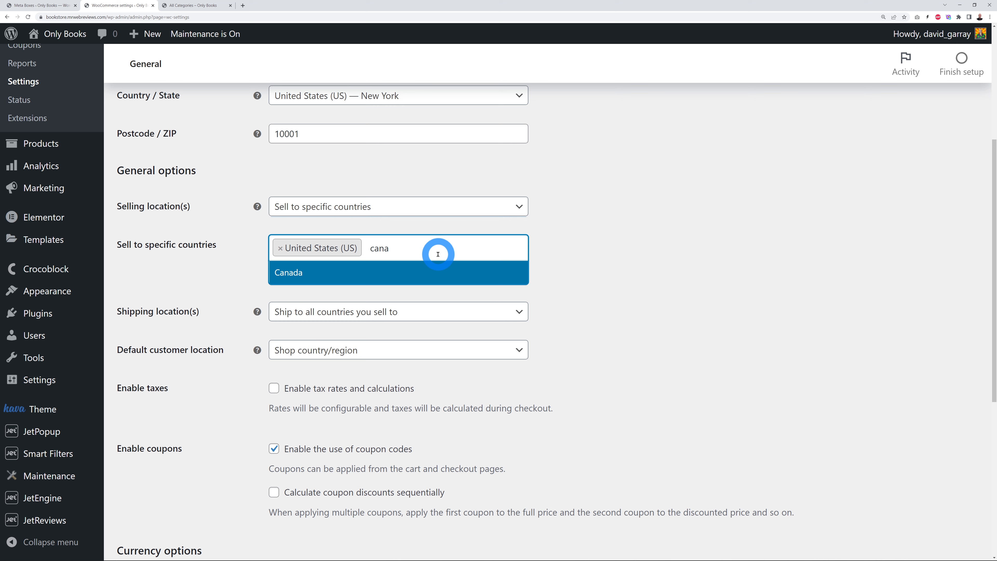
pyautogui.click(323, 271)
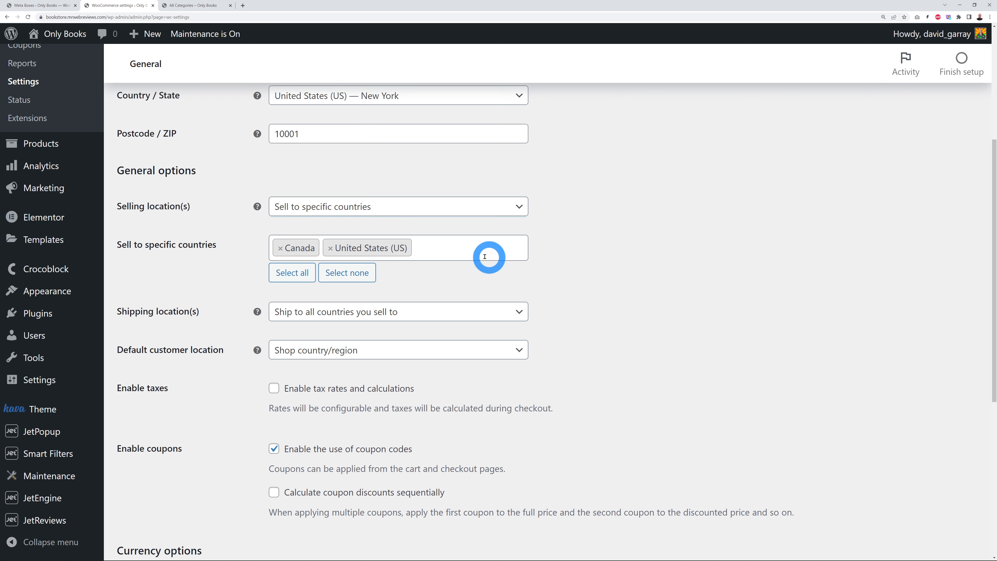
pyautogui.click(475, 253)
pyautogui.click(585, 261)
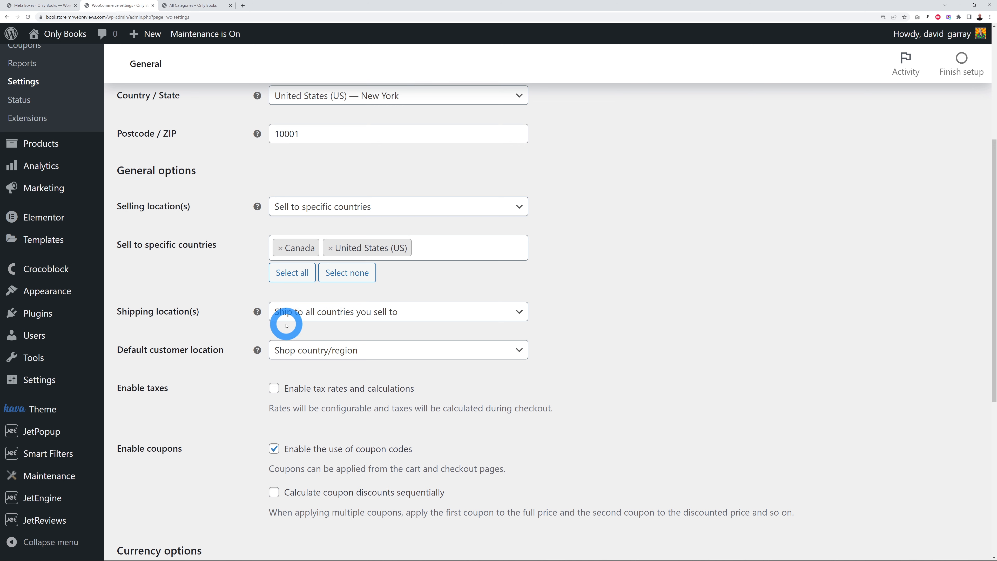
pyautogui.click(506, 314)
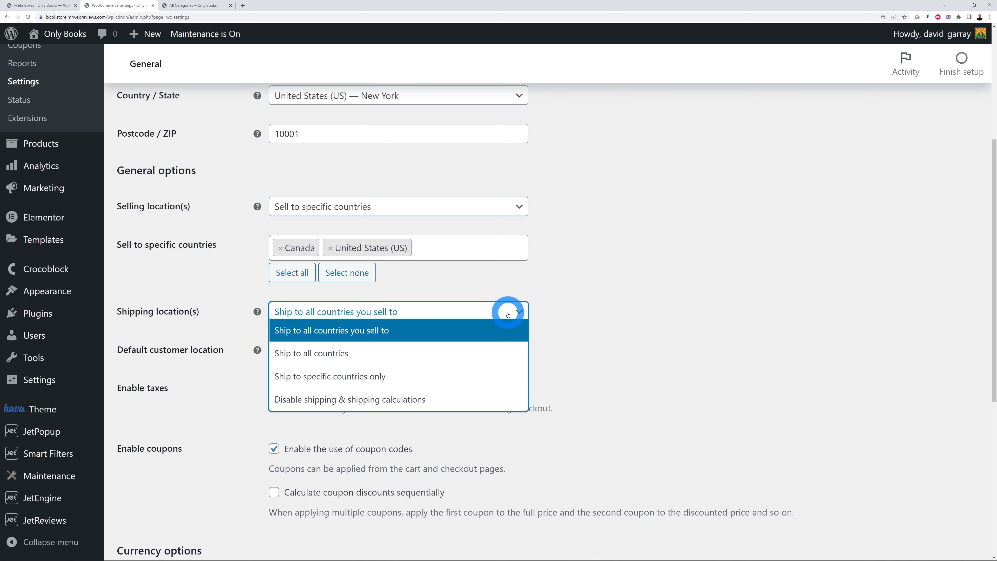
pyautogui.click(395, 333)
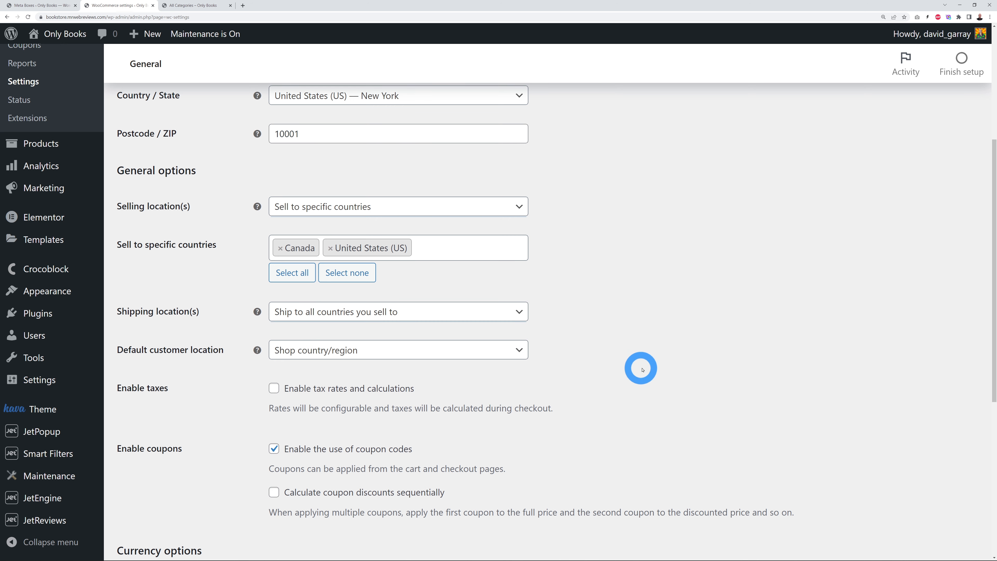
# Step: Enable tax rates and calculations, save the General settings, and switch to Products settings
pyautogui.click(274, 388)
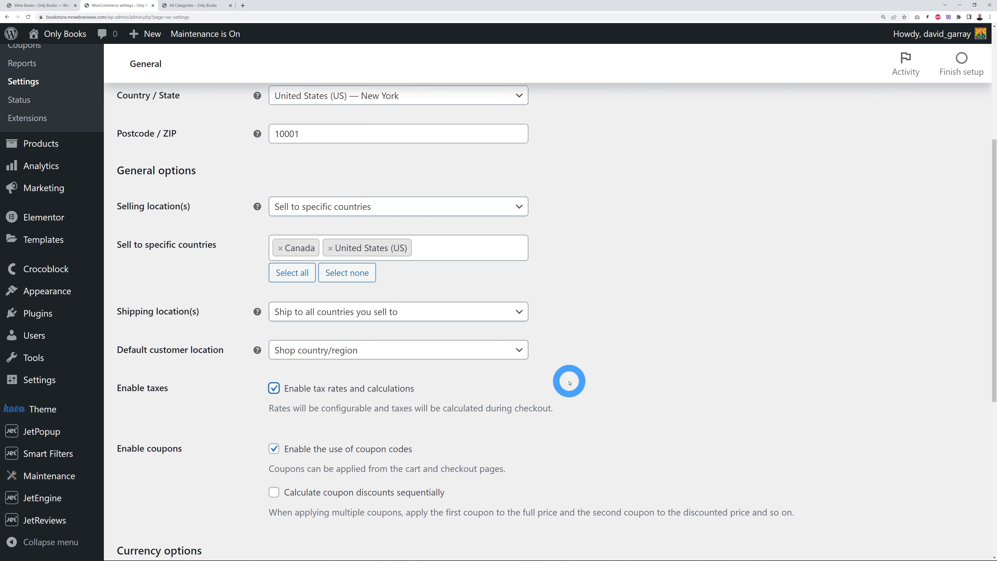
pyautogui.scroll(-5, 633, 381)
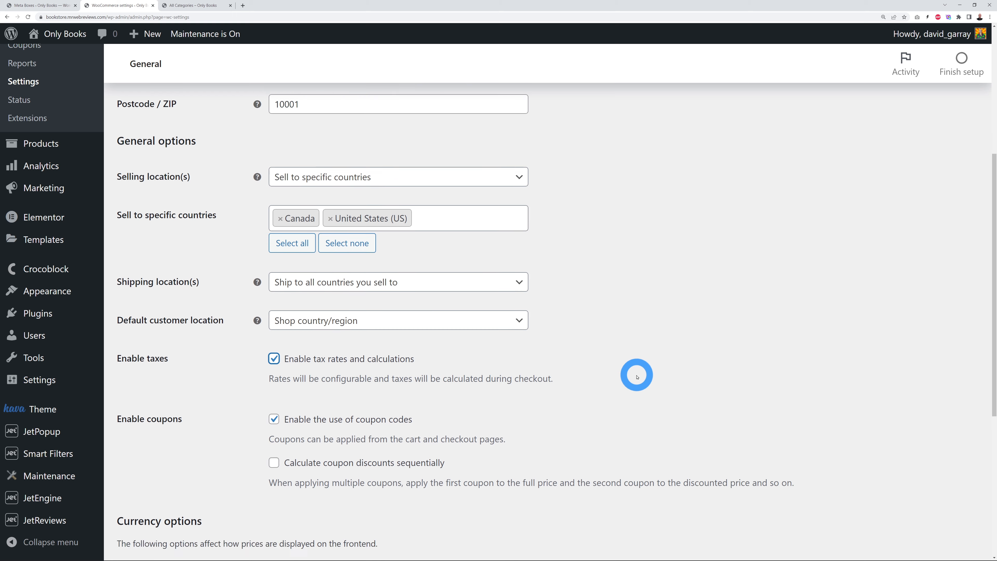
pyautogui.scroll(-1, 665, 393)
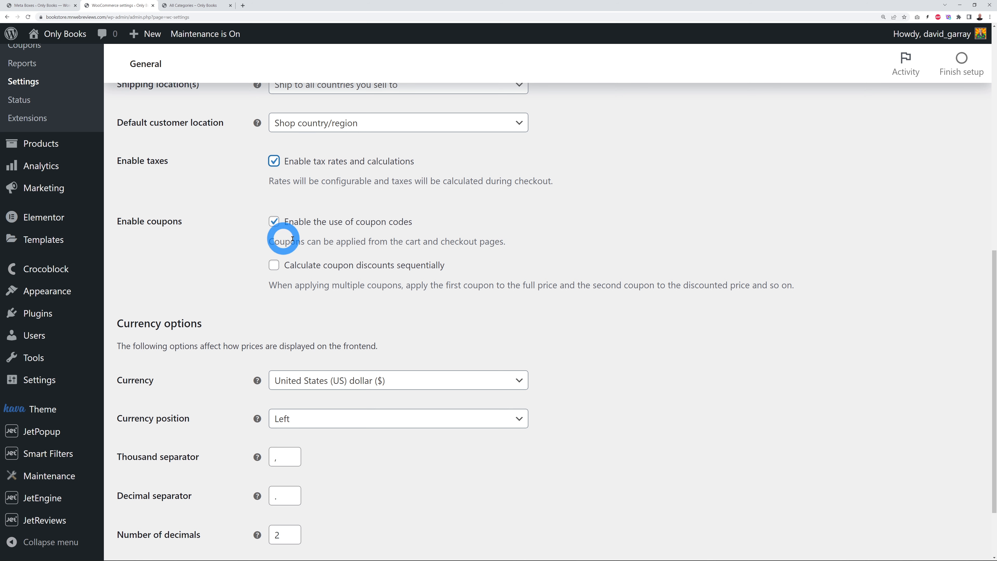
pyautogui.scroll(-3, 652, 333)
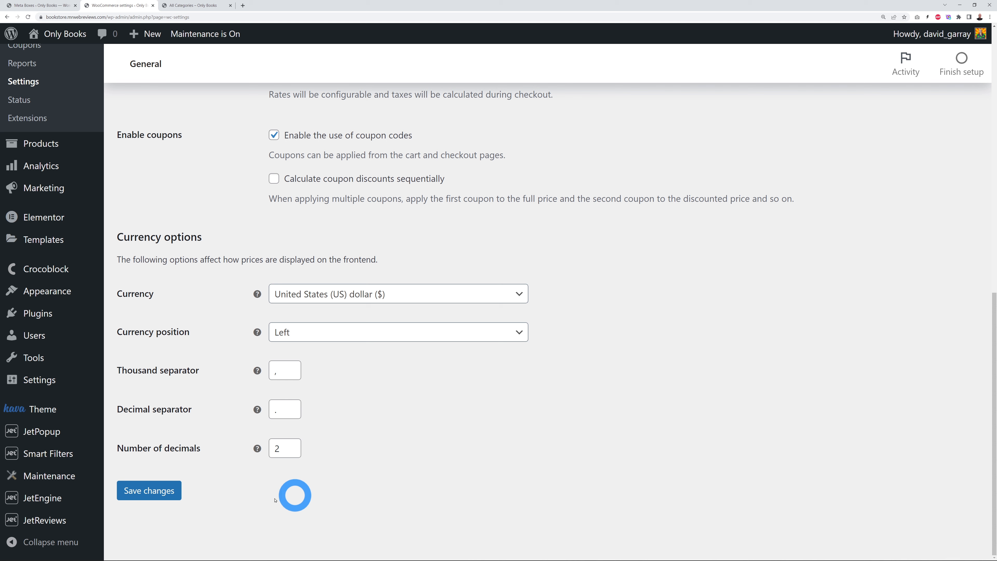
pyautogui.click(155, 498)
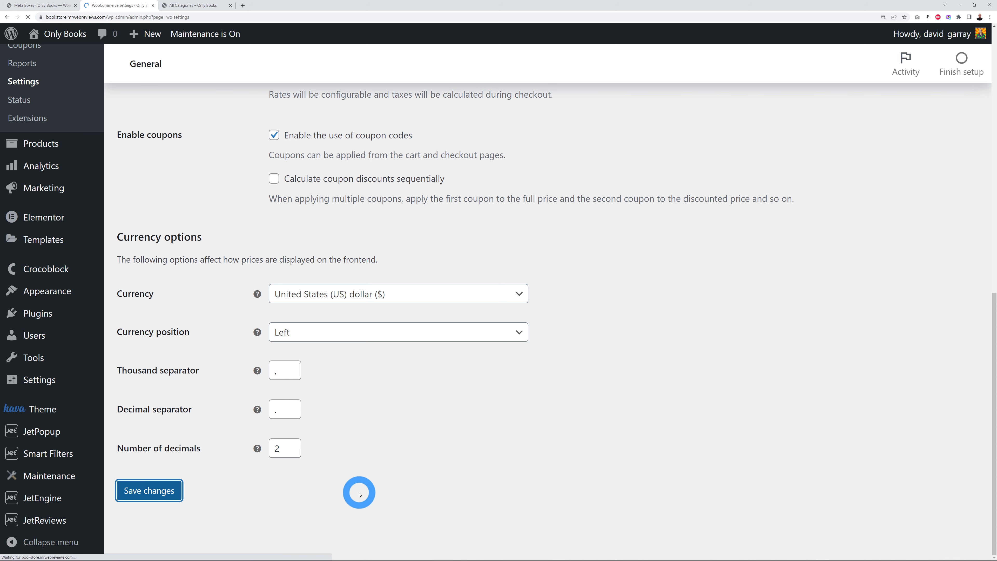
pyautogui.click(204, 120)
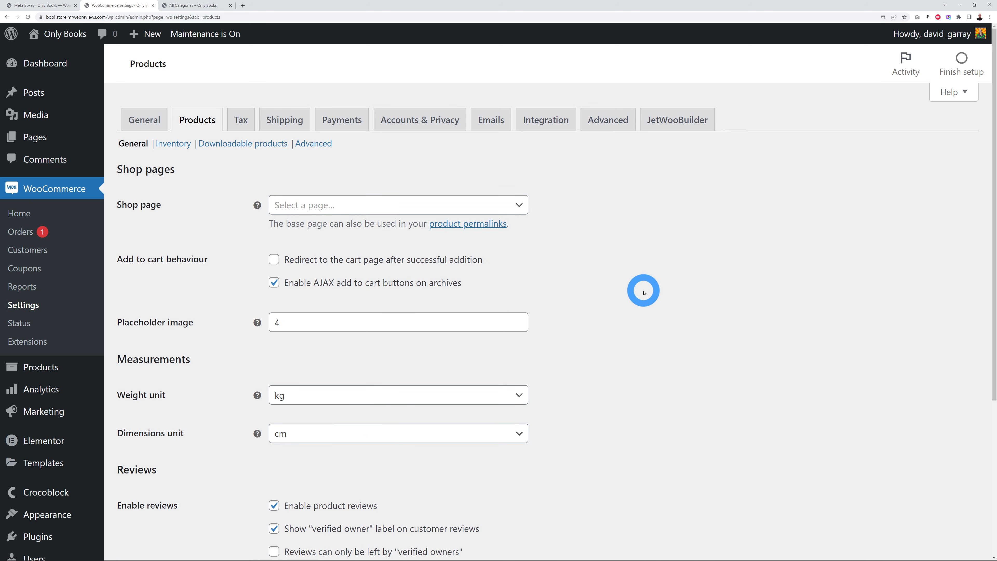
# Step: Set the shop page to Shop, save the Products settings, and view Inventory settings
pyautogui.click(522, 207)
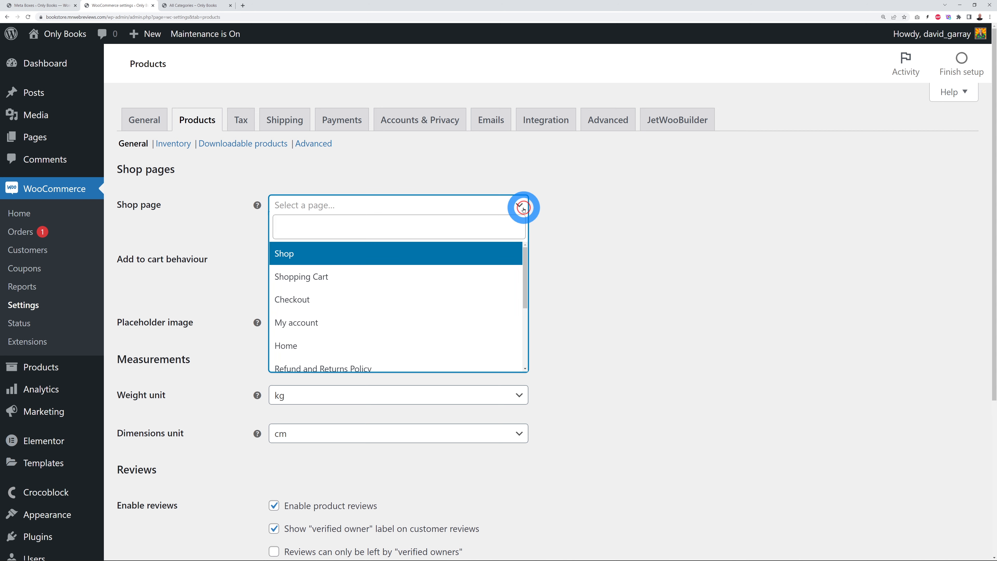
pyautogui.click(306, 258)
pyautogui.scroll(-5, 622, 257)
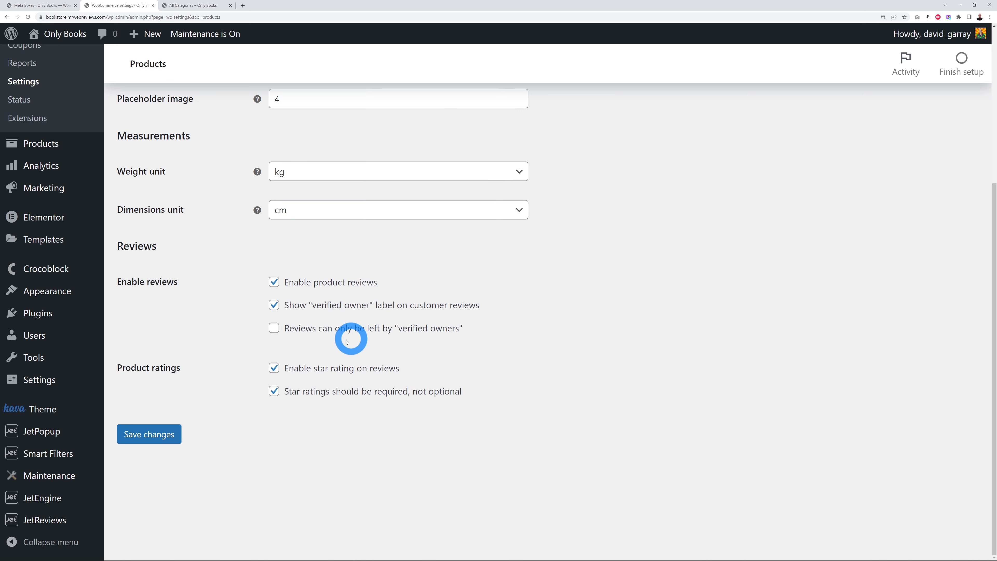
pyautogui.moveTo(49, 519)
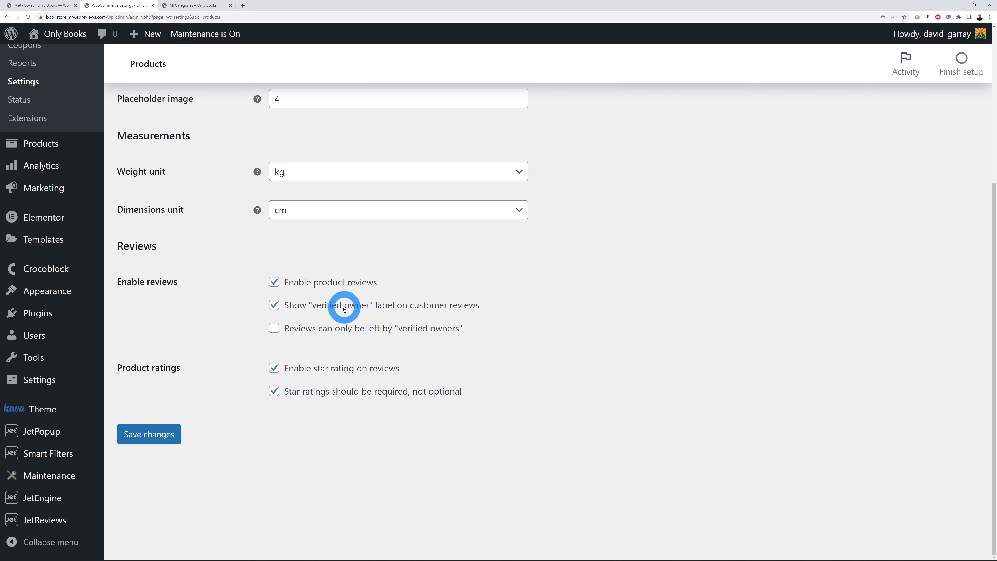
pyautogui.click(148, 434)
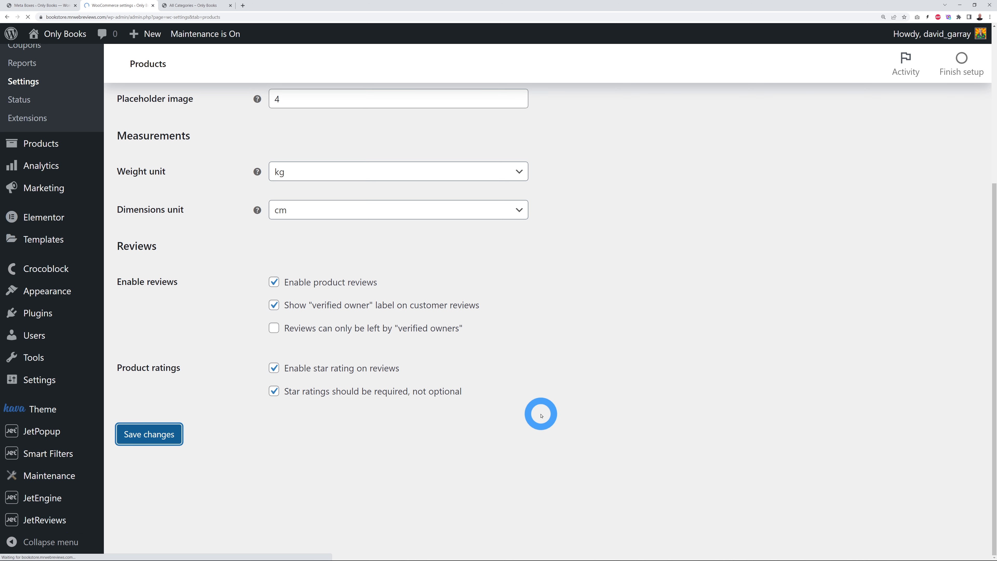
pyautogui.click(175, 144)
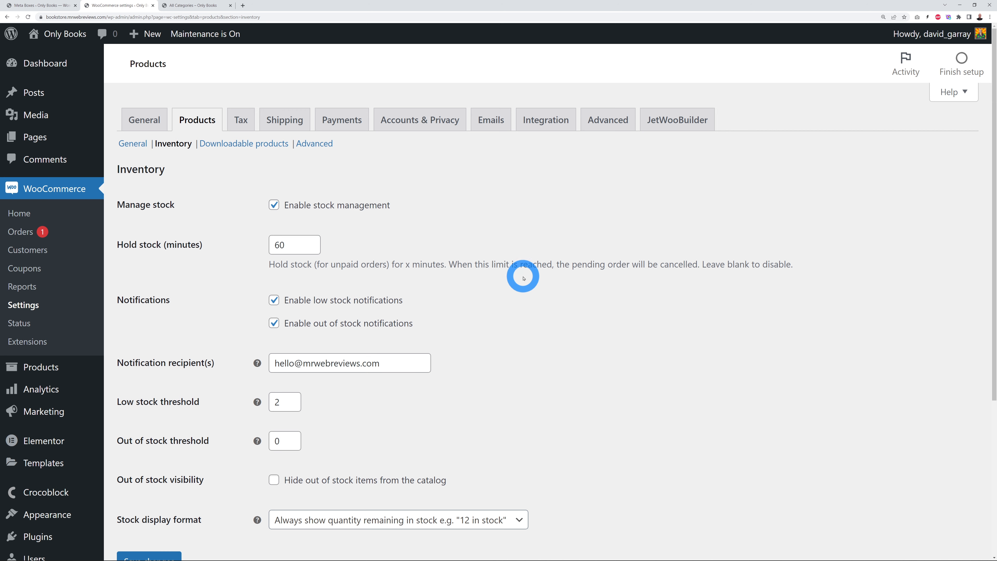
# Step: Review the notification recipient address, save Inventory settings unchanged, and move to Tax options
pyautogui.scroll(-1, 534, 319)
pyautogui.scroll(-2, 534, 319)
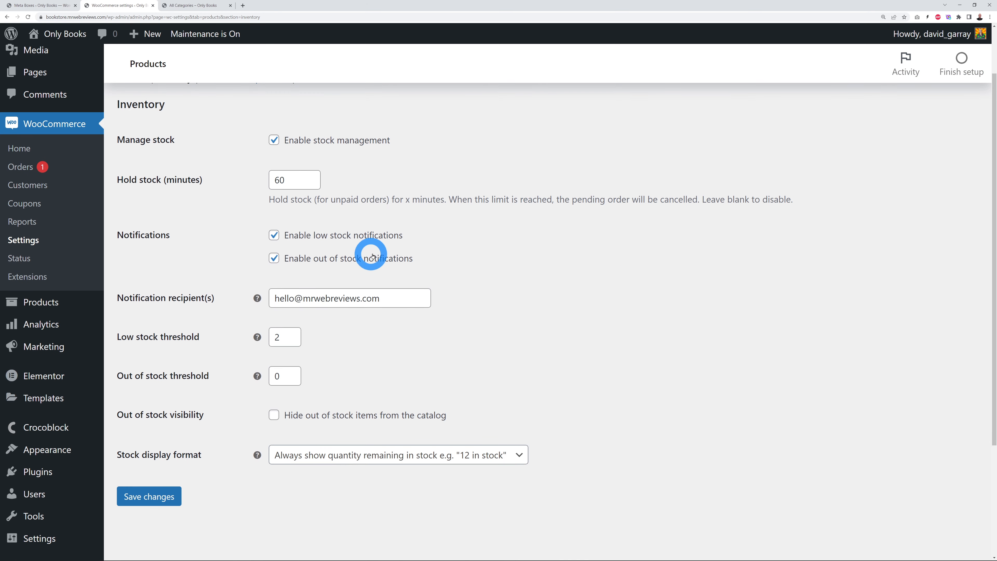
pyautogui.moveTo(275, 299); pyautogui.dragTo(383, 299)
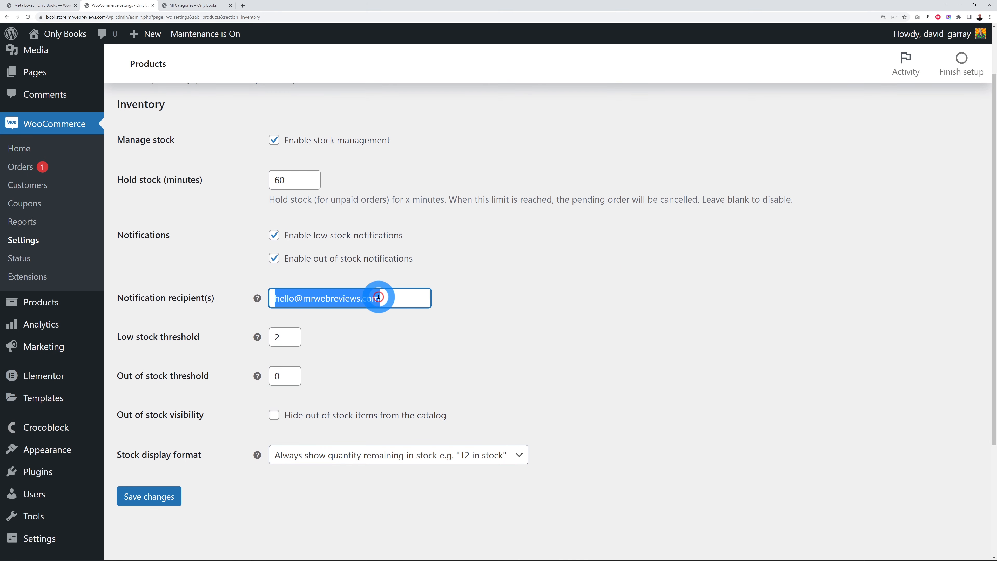
pyautogui.click(503, 320)
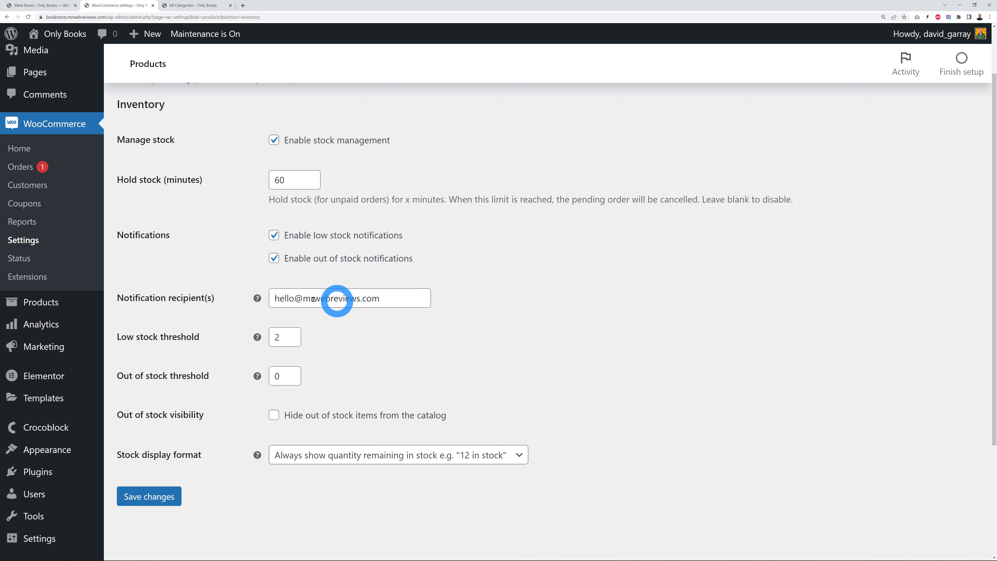
pyautogui.moveTo(278, 299); pyautogui.dragTo(405, 297)
pyautogui.click(530, 308)
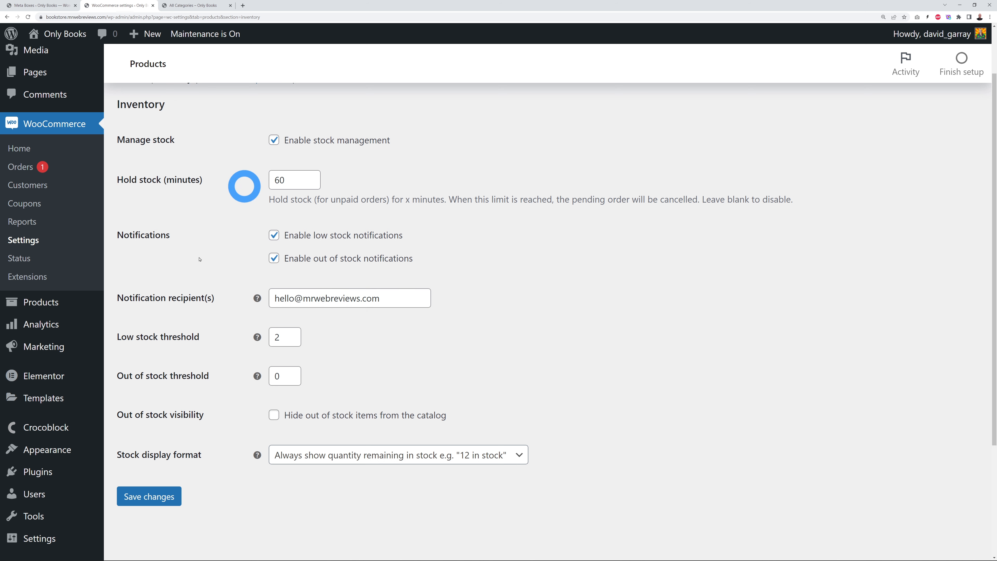
pyautogui.click(158, 497)
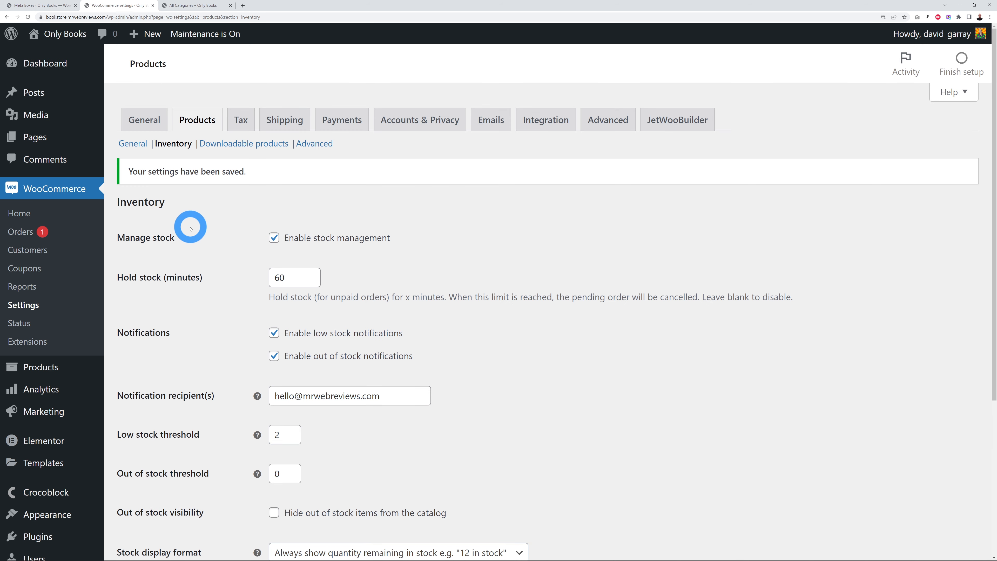
pyautogui.click(241, 122)
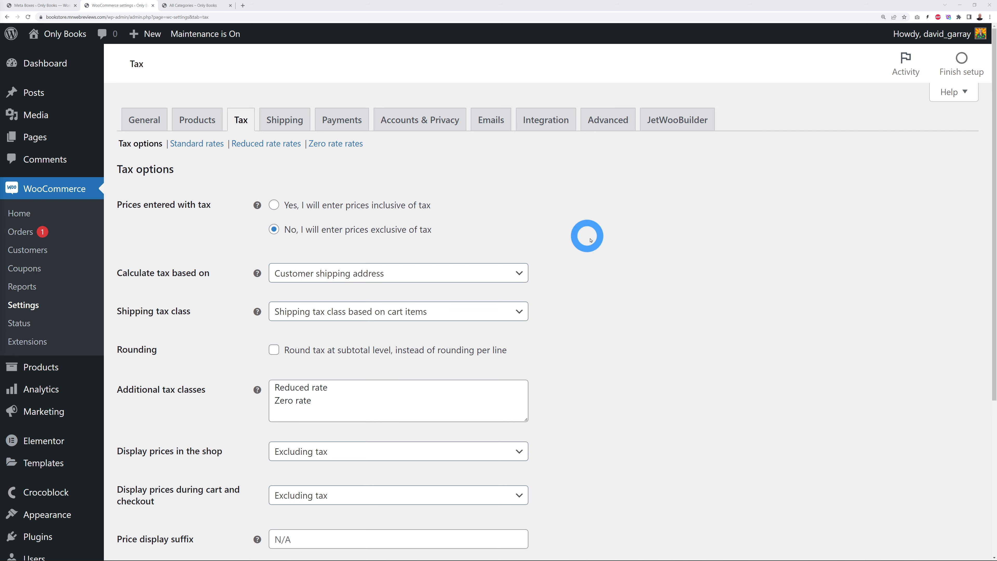
pyautogui.scroll(-1, 650, 283)
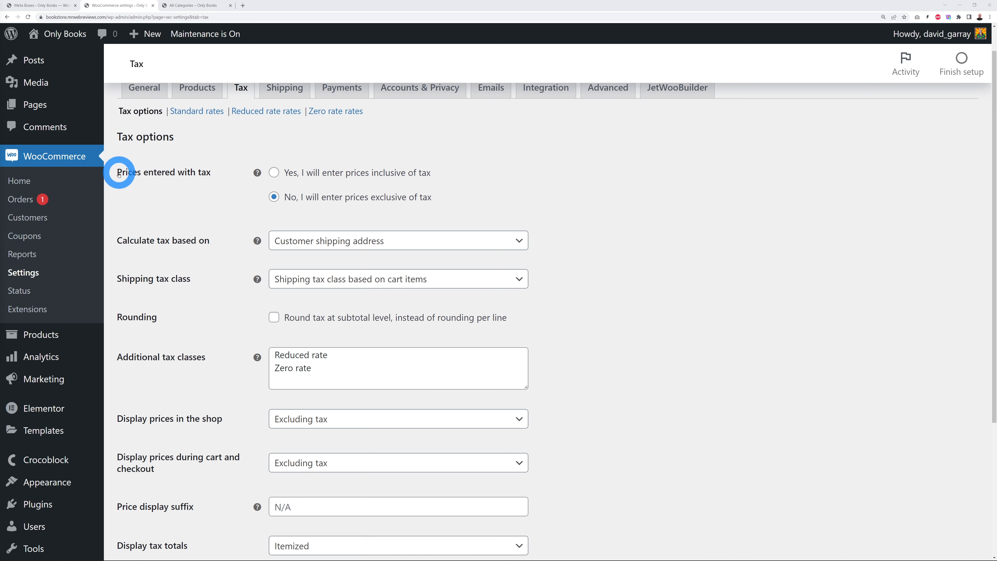
pyautogui.moveTo(124, 172); pyautogui.dragTo(212, 170)
pyautogui.click(195, 196)
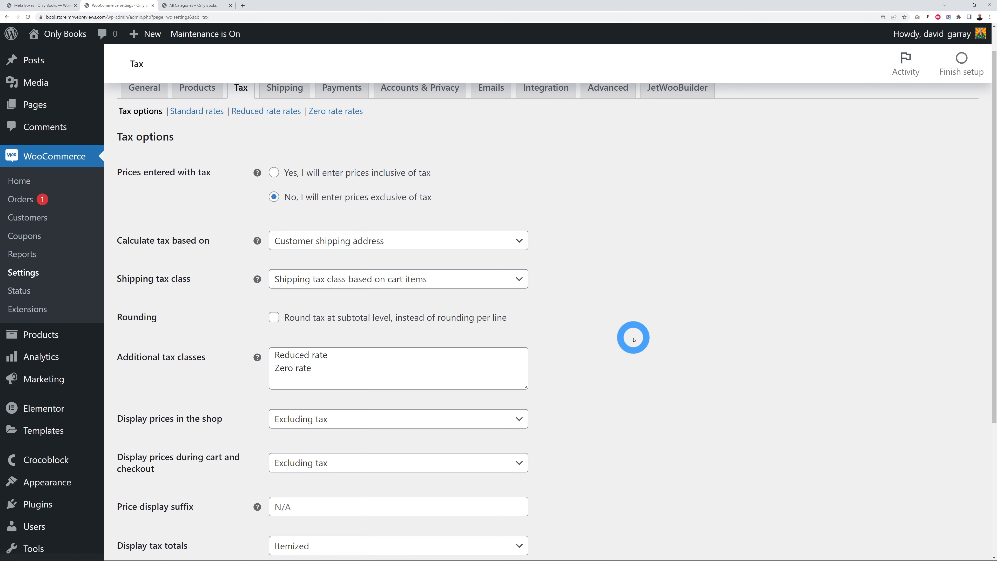
pyautogui.scroll(-3, 628, 326)
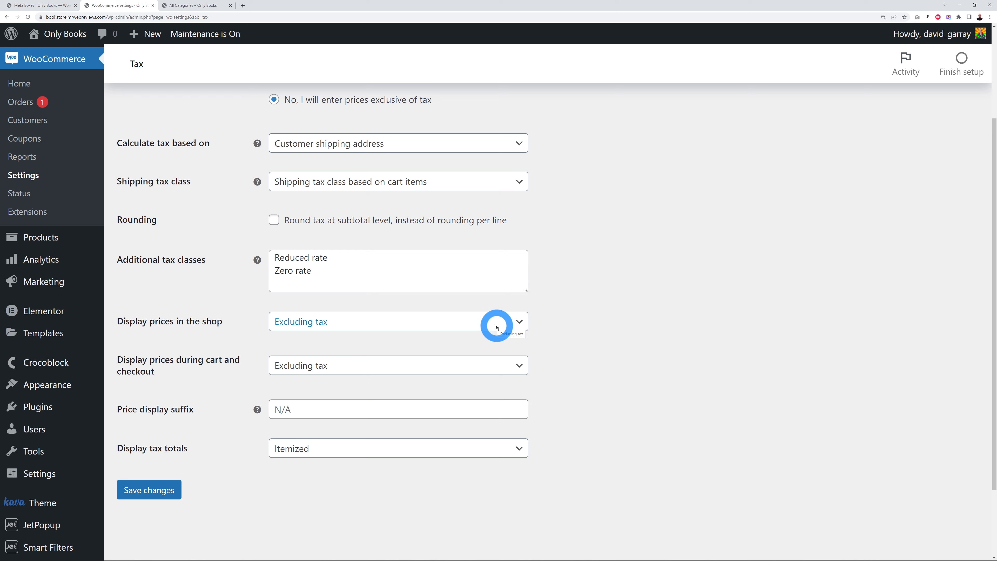
pyautogui.click(513, 326)
pyautogui.click(594, 319)
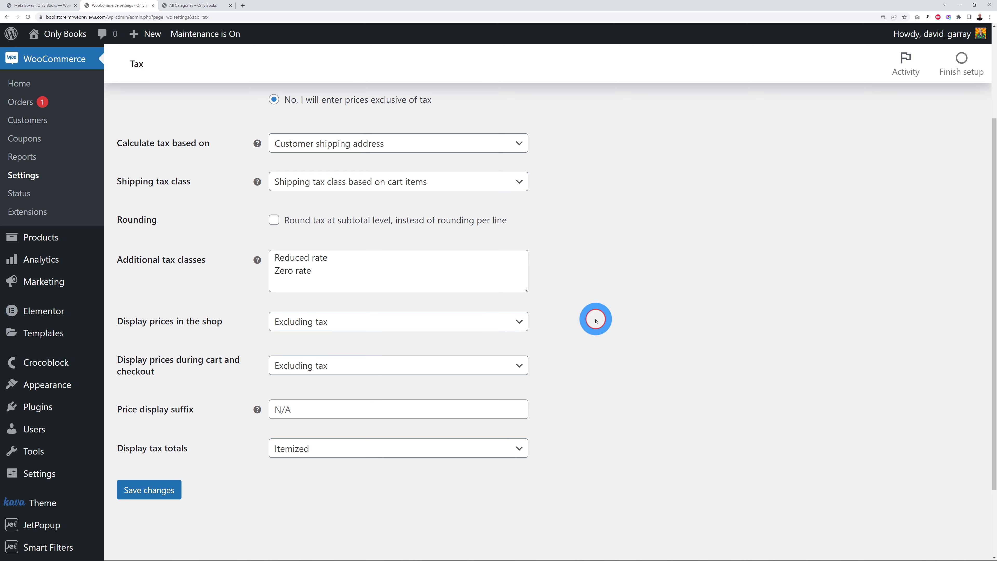
pyautogui.click(521, 325)
pyautogui.click(500, 366)
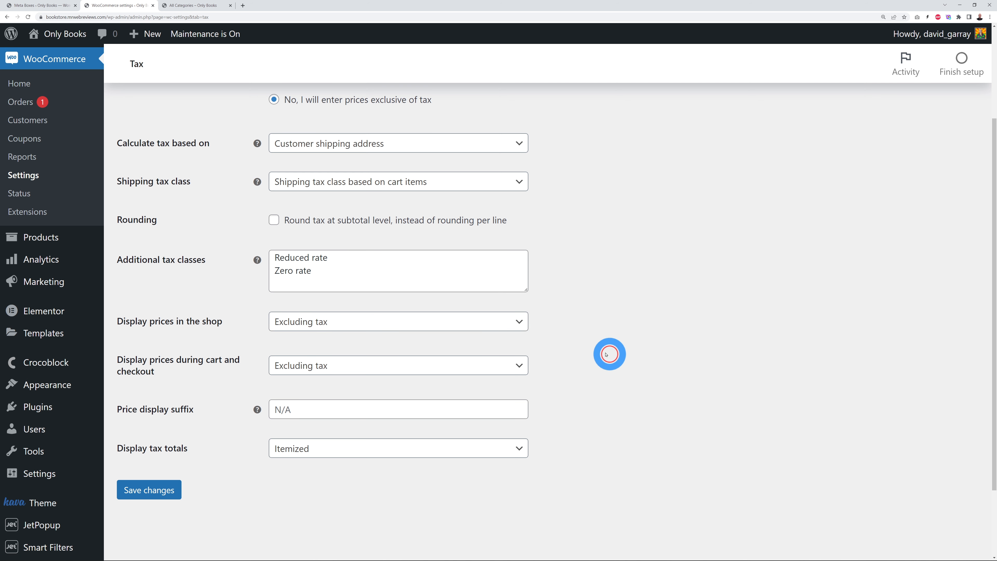
pyautogui.click(517, 320)
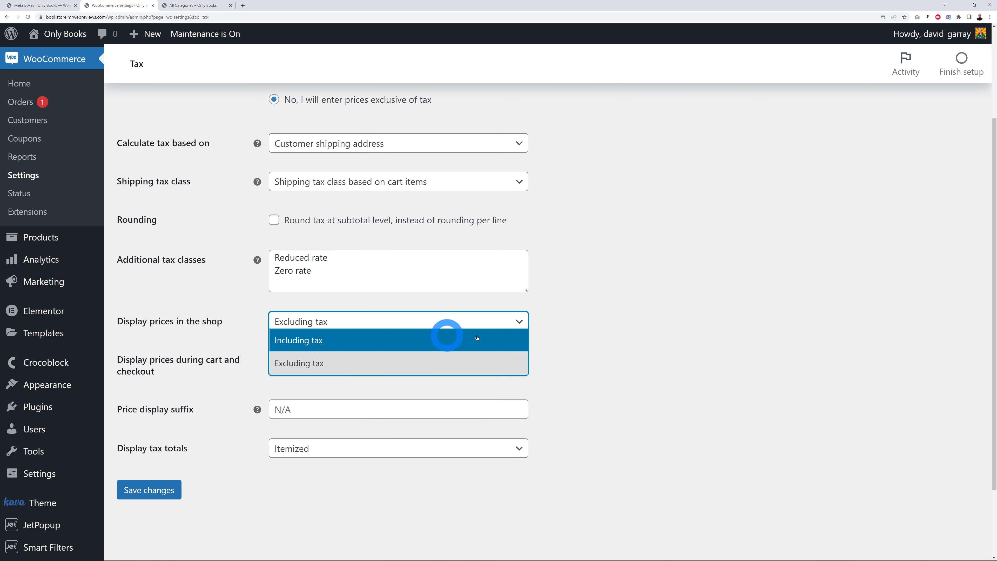
pyautogui.click(598, 321)
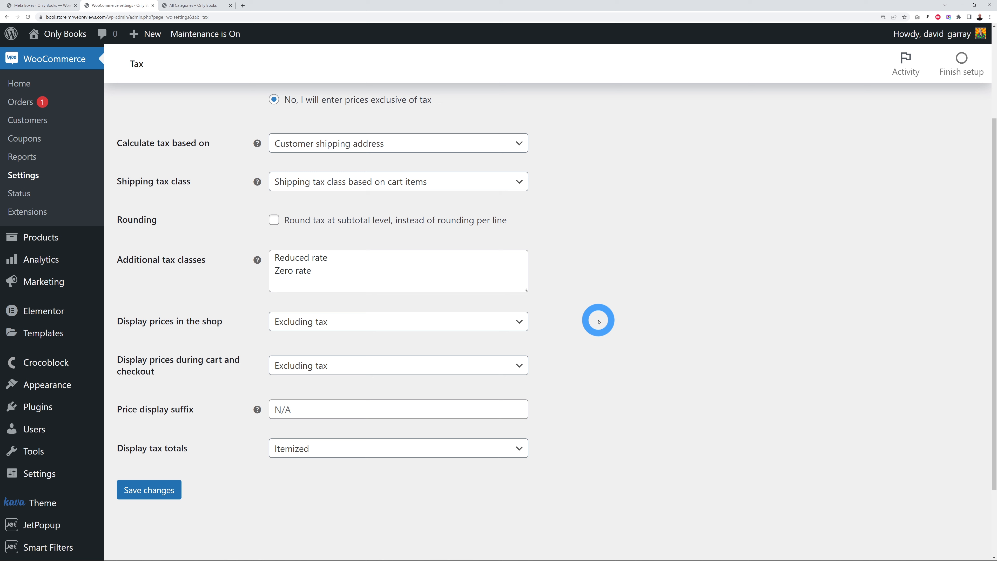
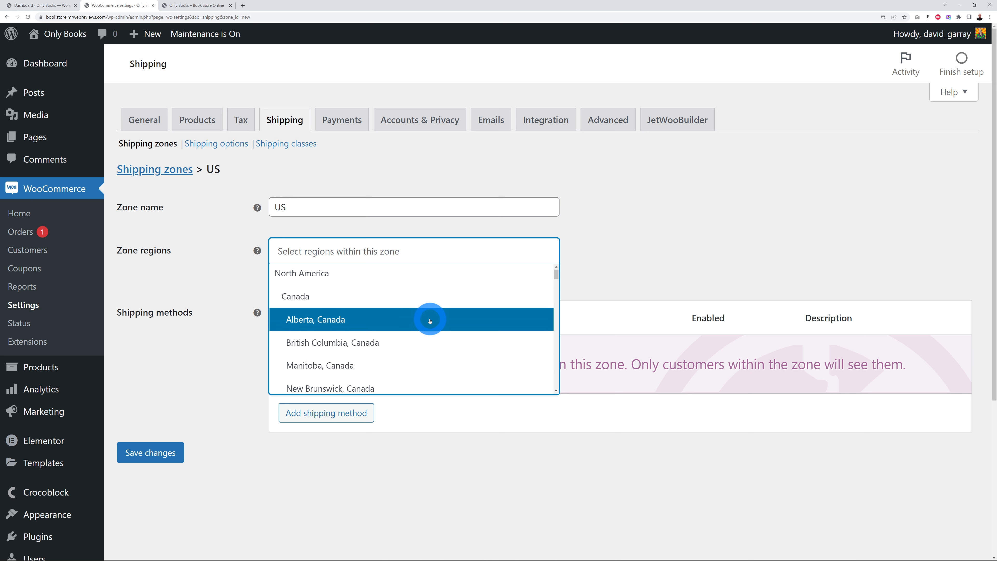
# Step: Set United States (US) as the only region of the US shipping zone
pyautogui.scroll(-9, 394, 314)
pyautogui.scroll(2, 430, 321)
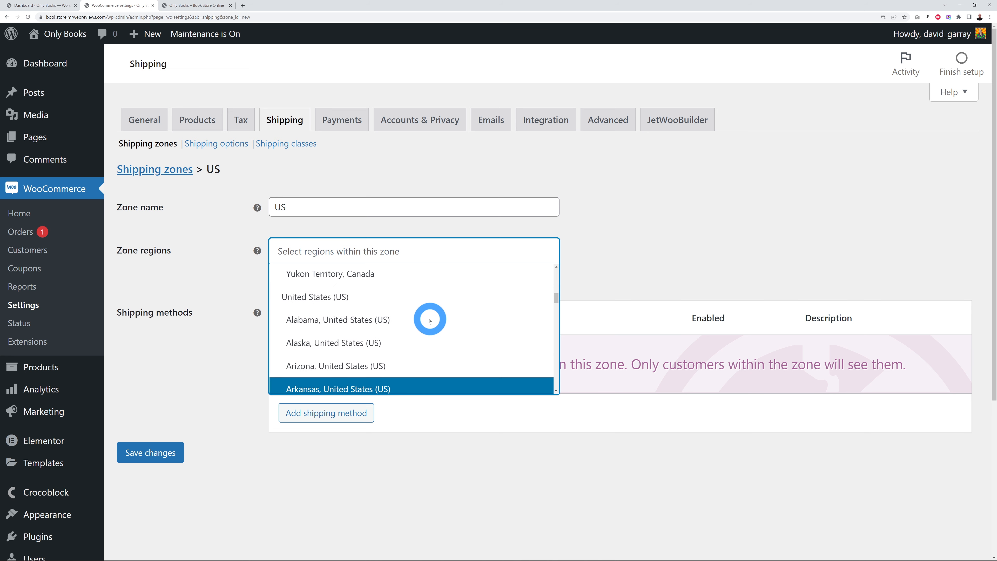
pyautogui.click(347, 302)
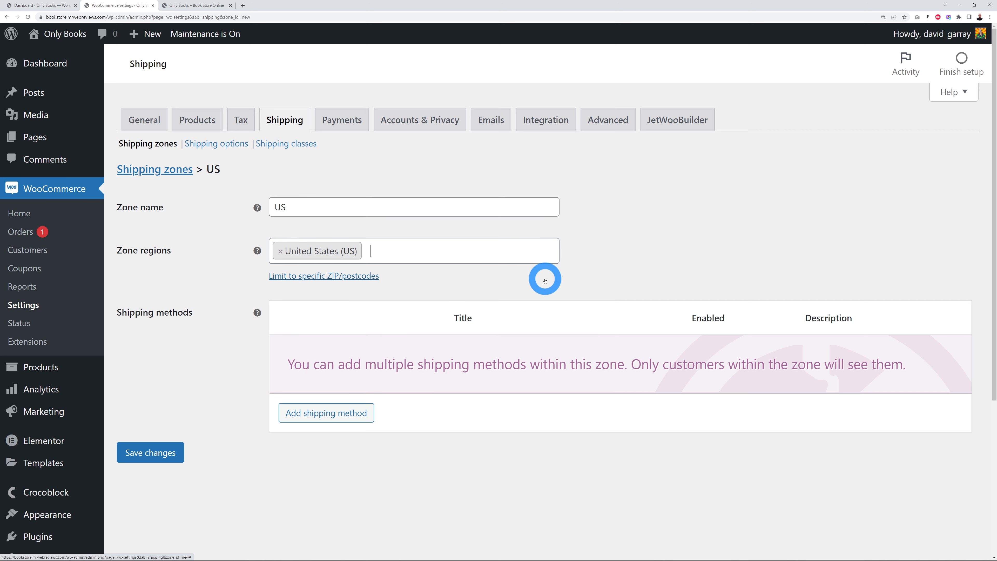
pyautogui.click(280, 251)
pyautogui.click(358, 256)
pyautogui.scroll(-7, 396, 323)
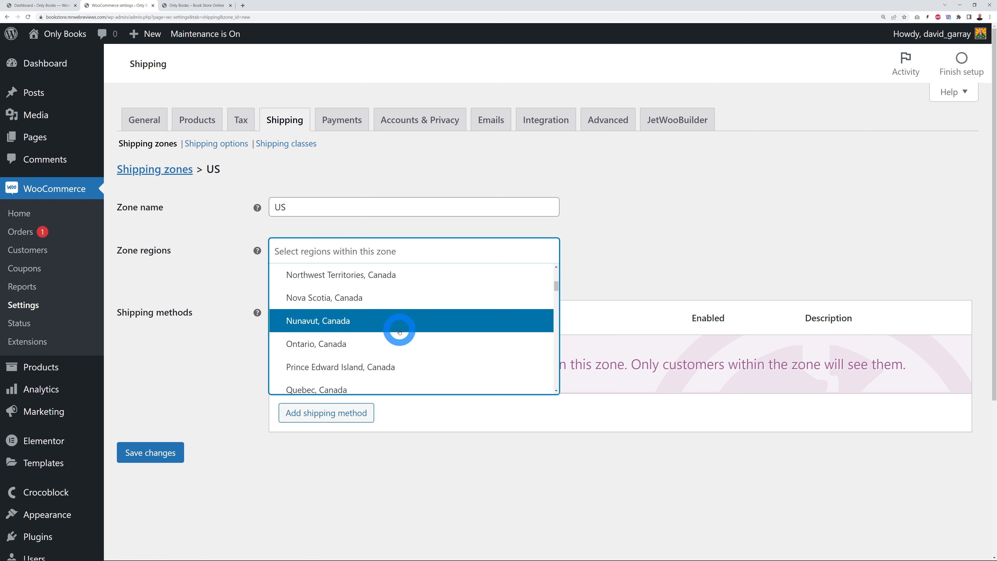
pyautogui.scroll(-2, 404, 335)
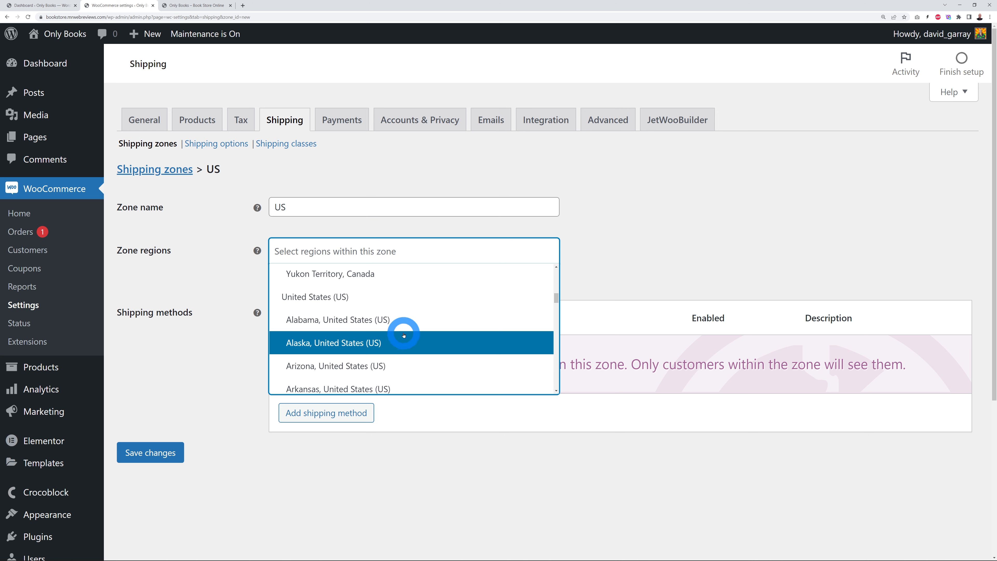
pyautogui.click(351, 301)
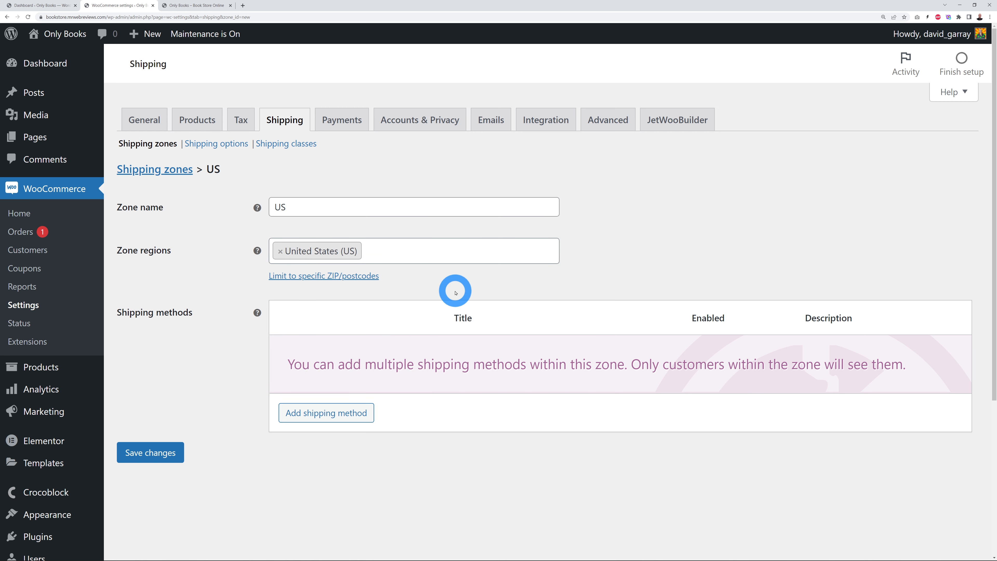
# Step: Add a Flat rate shipping method to the US zone
pyautogui.click(319, 419)
pyautogui.click(553, 302)
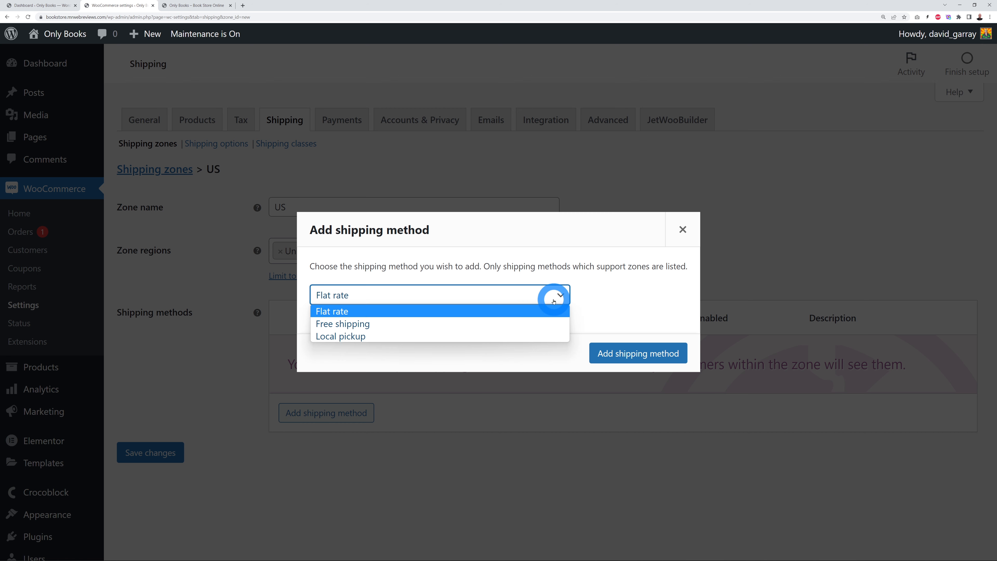
pyautogui.click(458, 310)
pyautogui.click(628, 353)
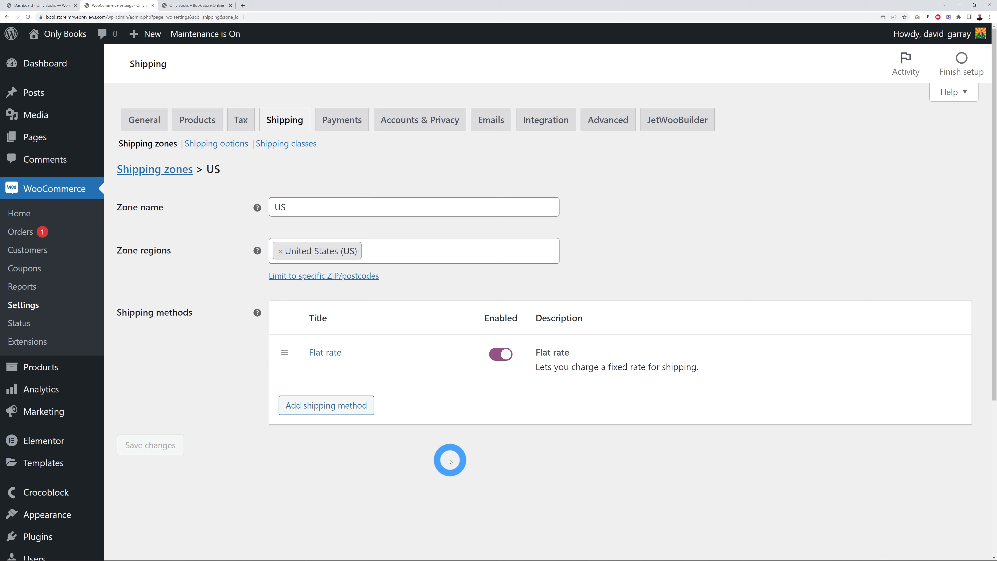
# Step: Set the Flat rate cost to 9.99 and save the changes
pyautogui.click(324, 351)
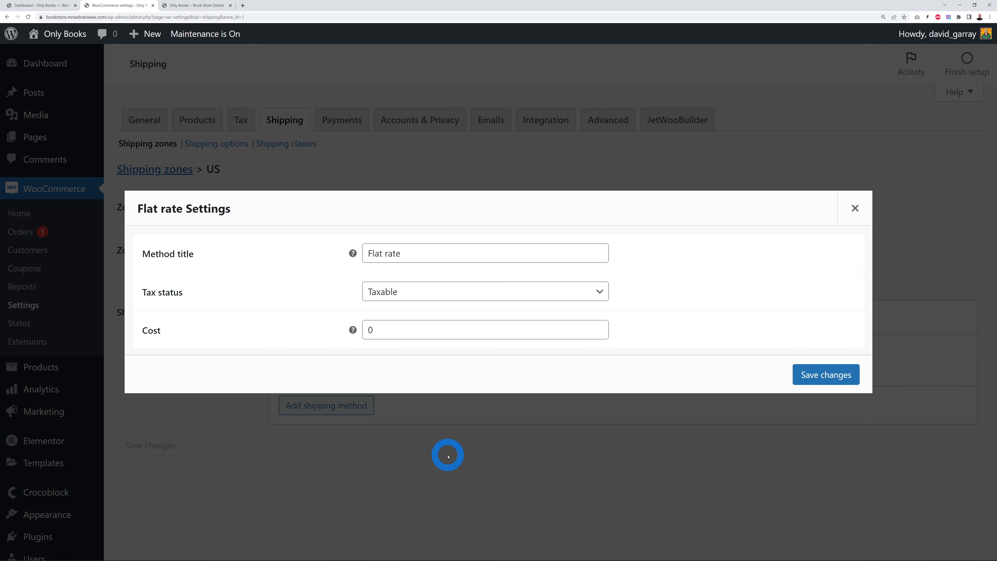
pyautogui.doubleClick(377, 333)
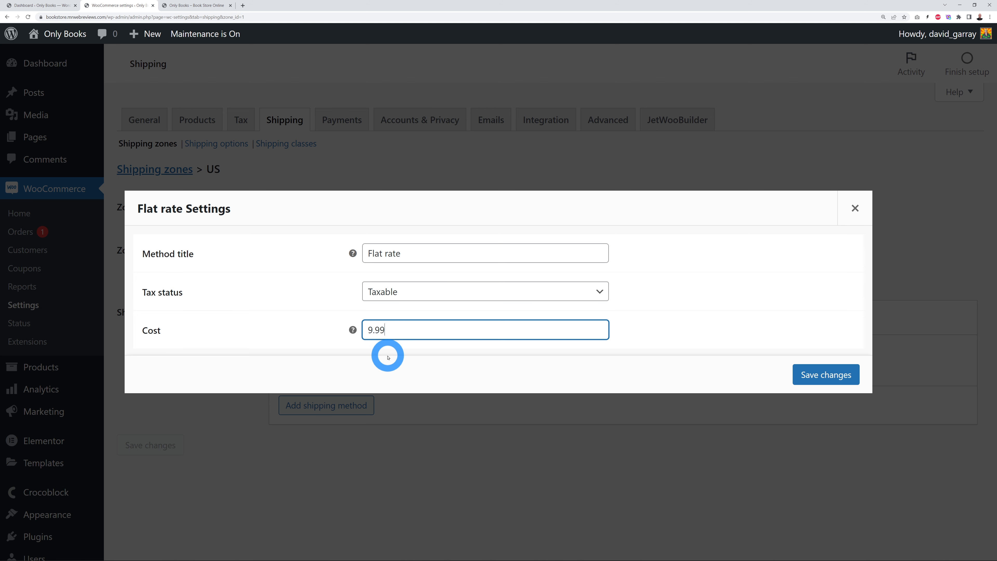
pyautogui.click(791, 375)
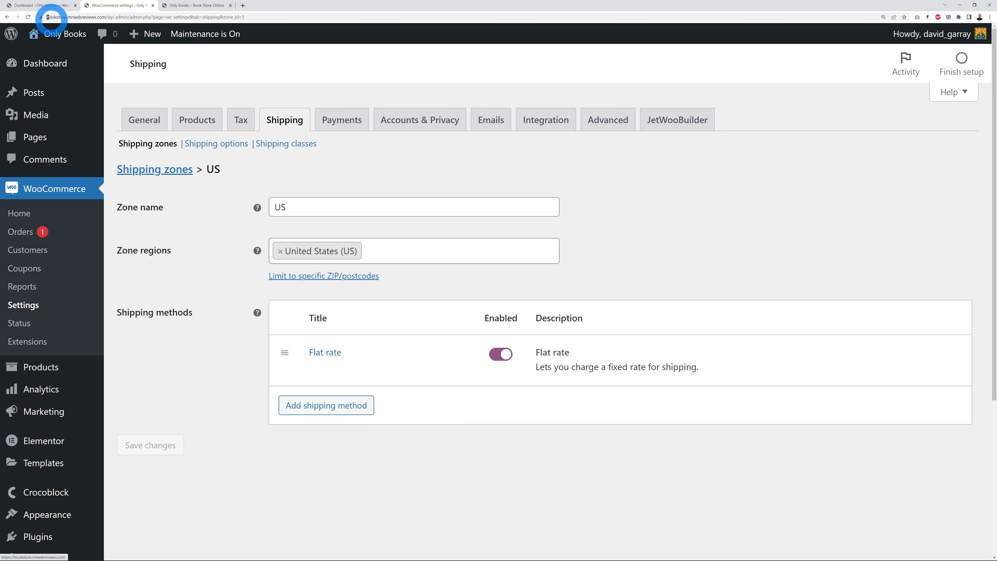
# Step: Search plugins for 'Woocommerce u', then install and activate USPS Simple Shipping for WooCommerce
pyautogui.click(35, 4)
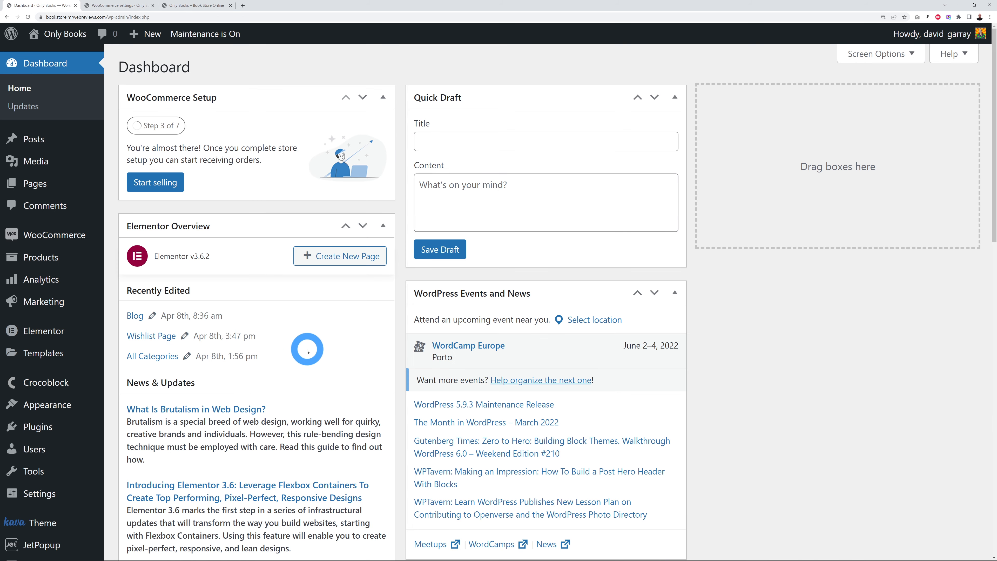
pyautogui.moveTo(38, 431)
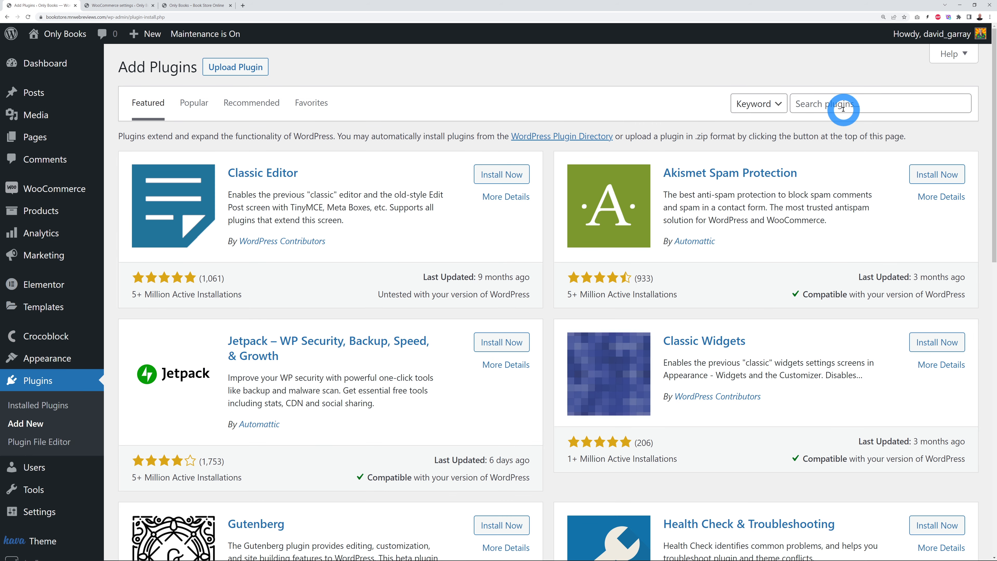
pyautogui.click(842, 108)
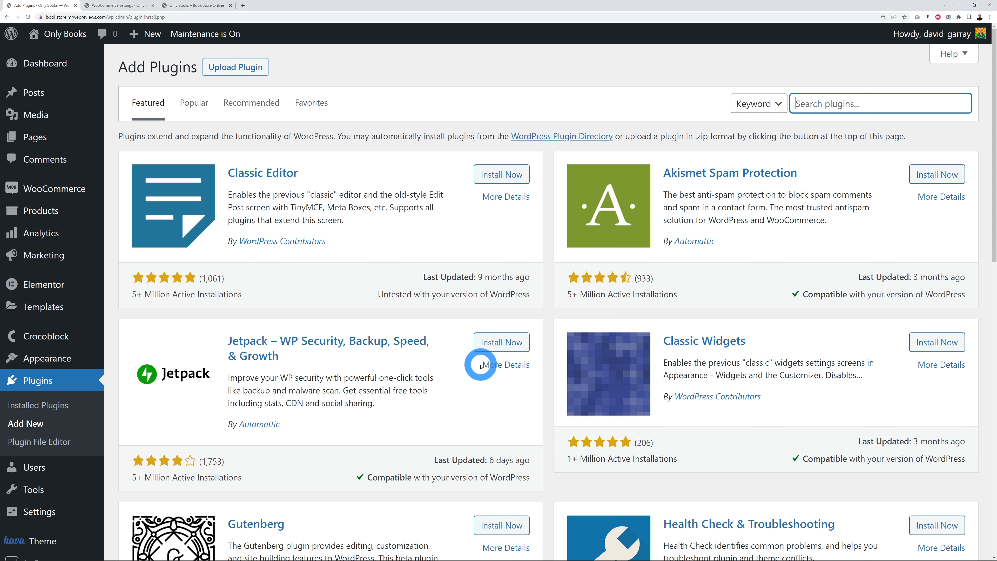
pyautogui.write('Woocommerce usps')
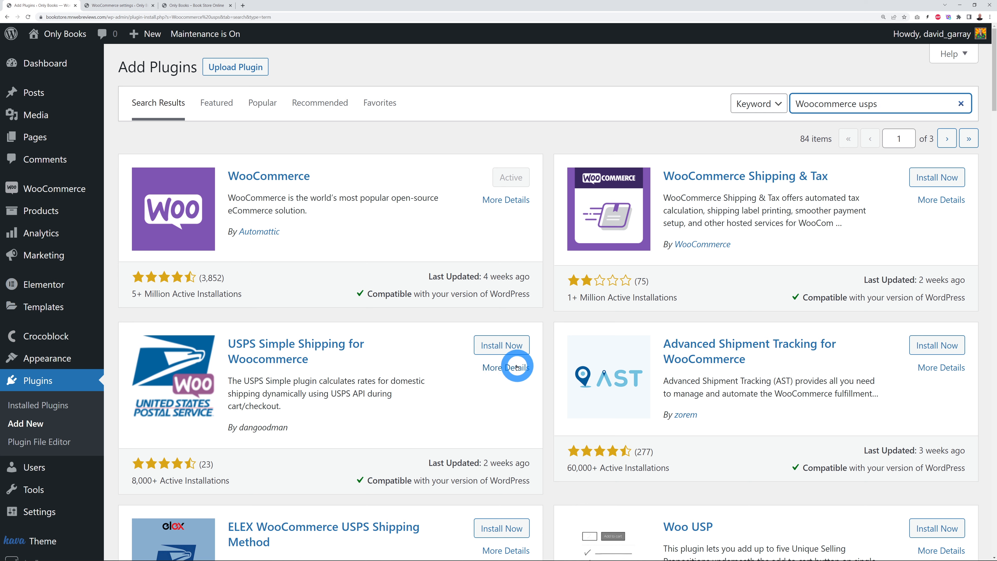
pyautogui.click(515, 354)
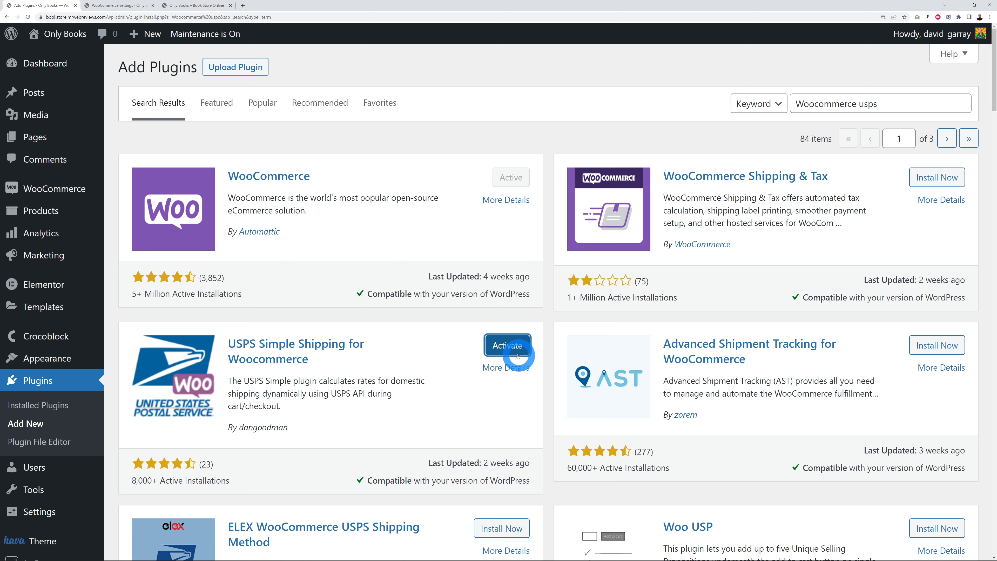
pyautogui.click(508, 347)
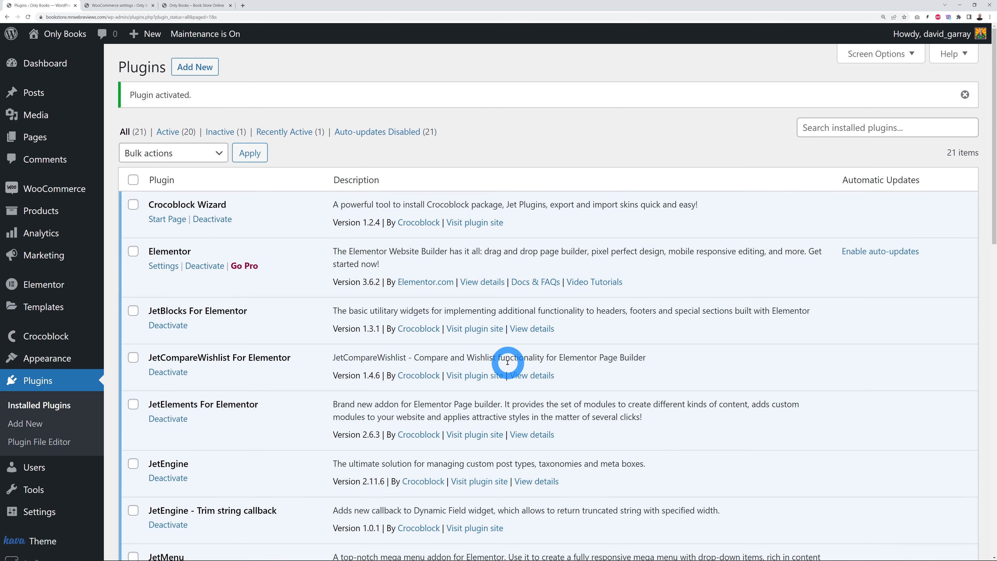
pyautogui.click(105, 6)
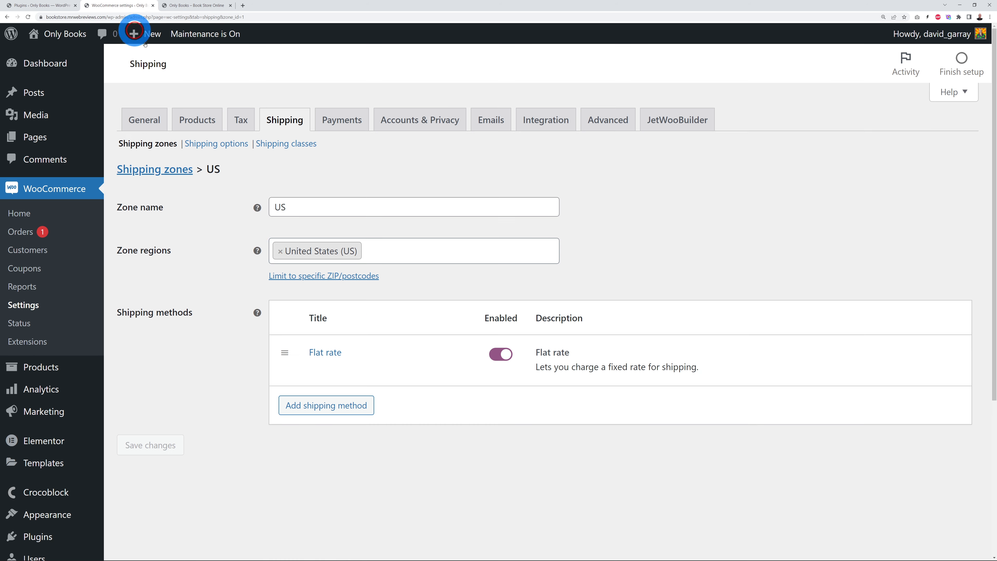
# Step: View the USPS Simple settings, toggling 'Enable this shipping method' on then off again
pyautogui.click(150, 143)
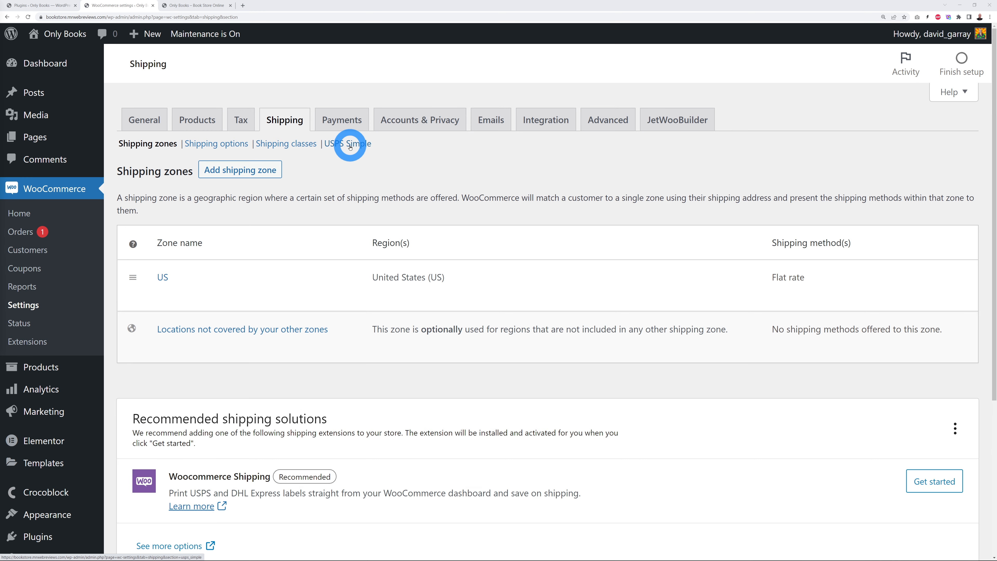
pyautogui.click(349, 146)
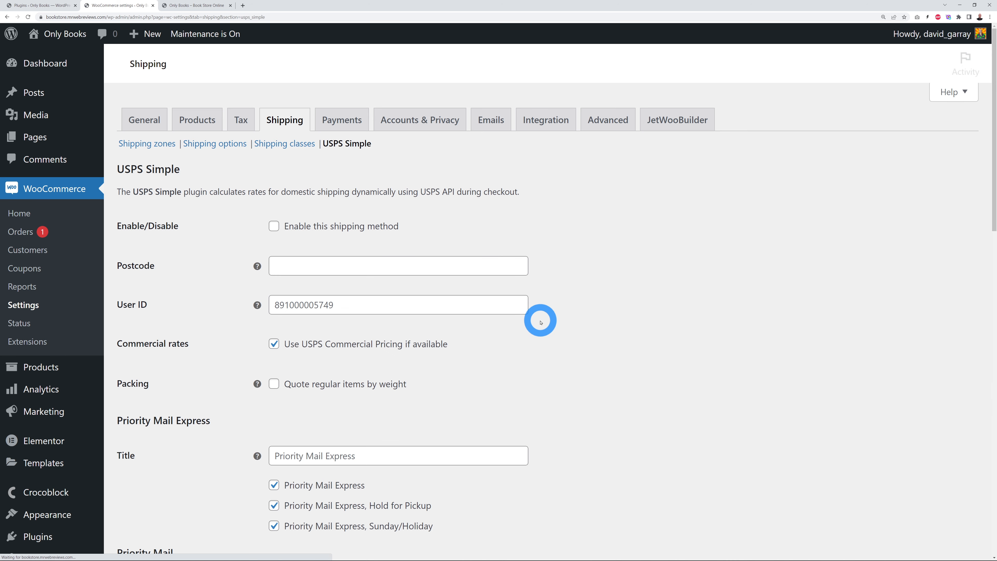
pyautogui.click(273, 226)
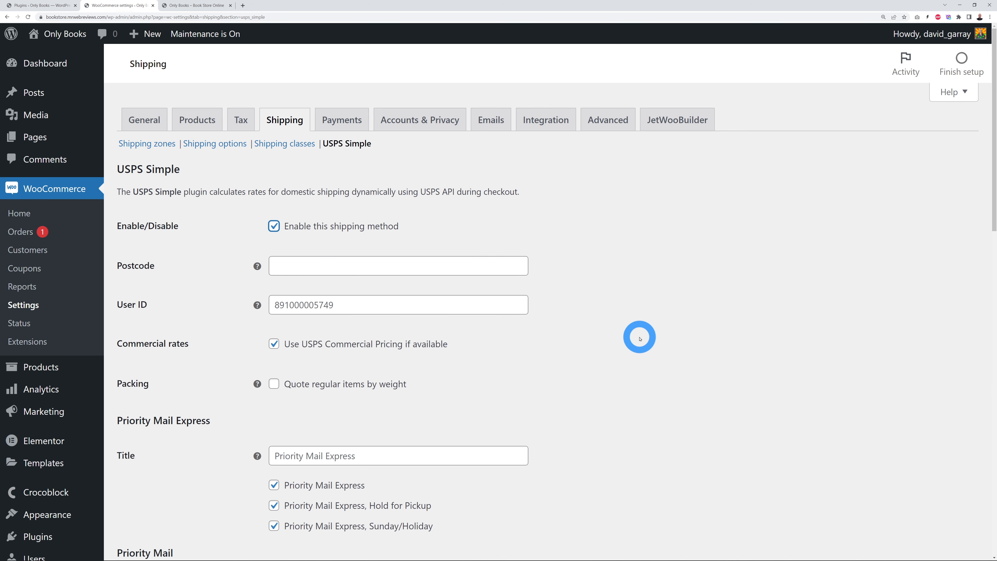
pyautogui.scroll(-10, 639, 339)
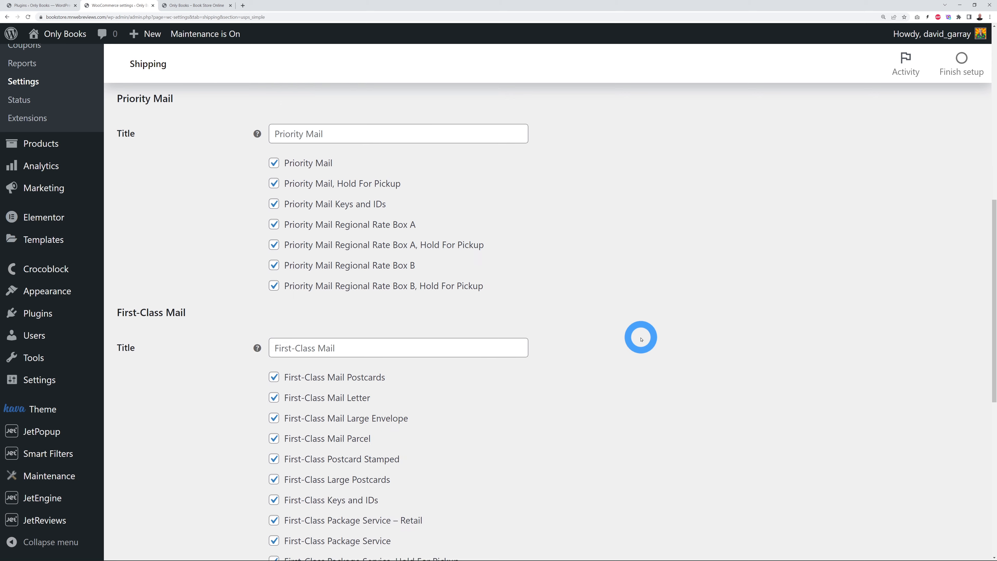
pyautogui.scroll(-10, 641, 340)
pyautogui.scroll(3, 642, 341)
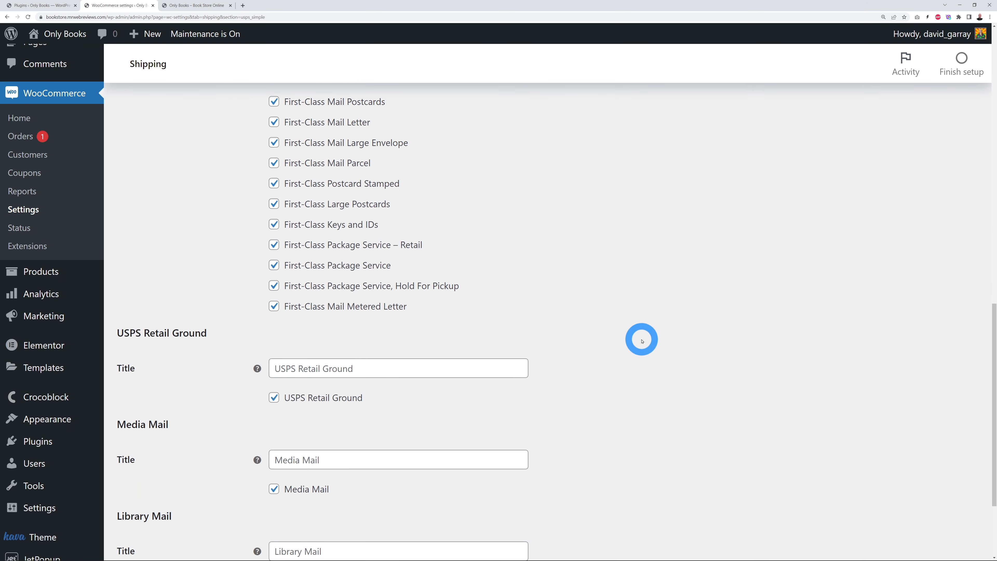
pyautogui.scroll(15, 642, 340)
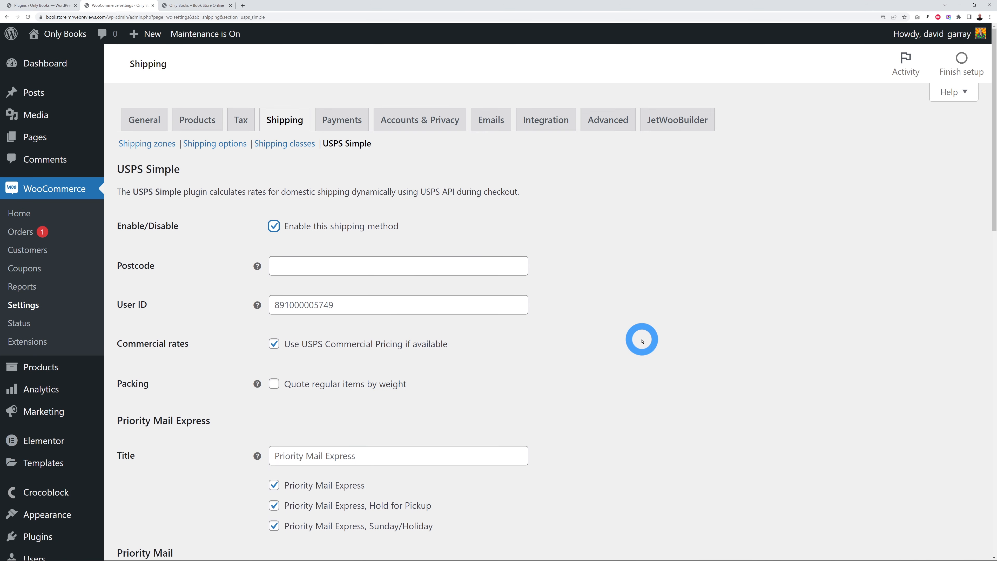
pyautogui.click(274, 225)
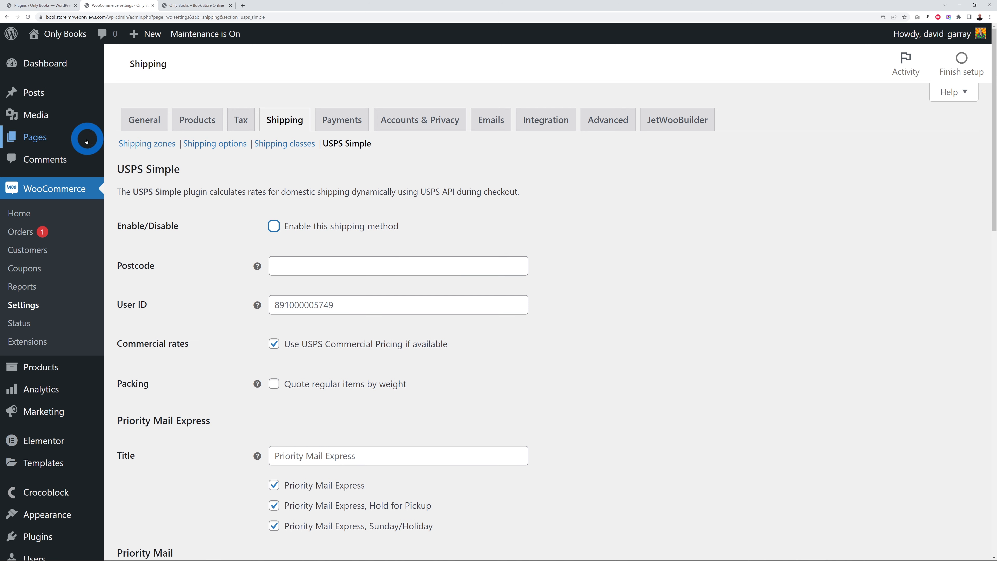
pyautogui.click(164, 147)
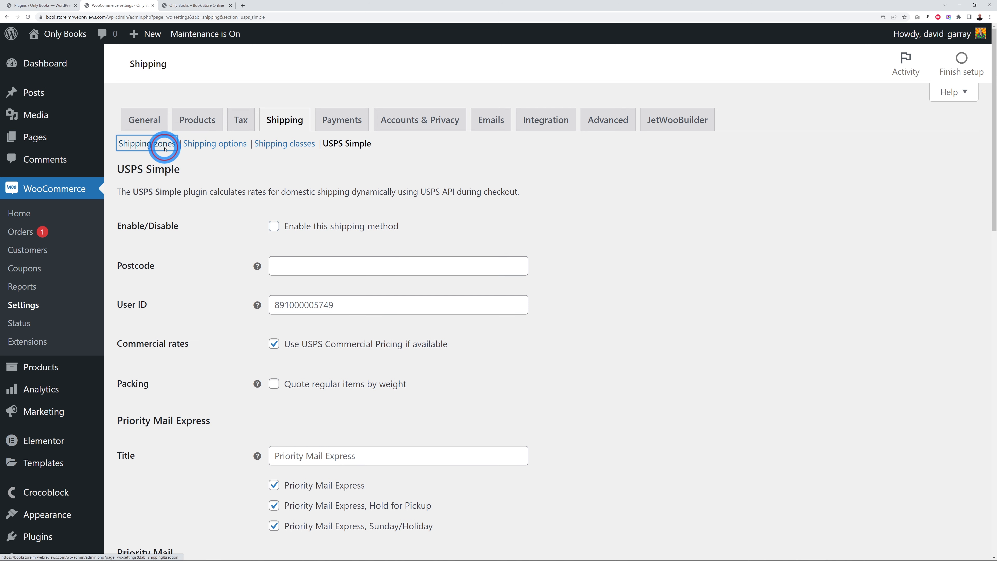
# Step: Leave the USPS settings without saving and open the Payments settings
pyautogui.click(530, 55)
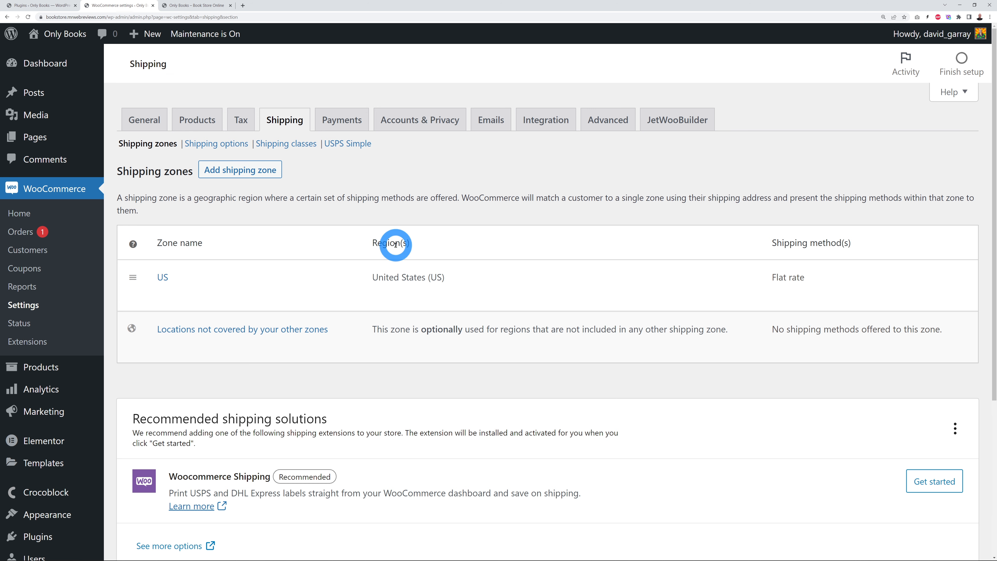
pyautogui.click(342, 120)
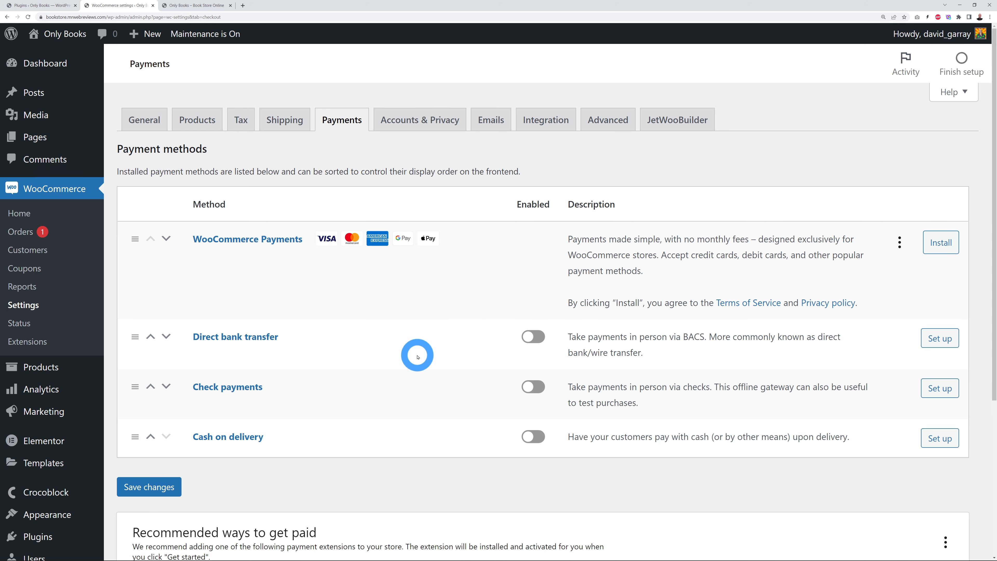
# Step: In PayPal Checkout setup, untick 'Securely accept all major credit & debit cards'
pyautogui.scroll(-5, 417, 357)
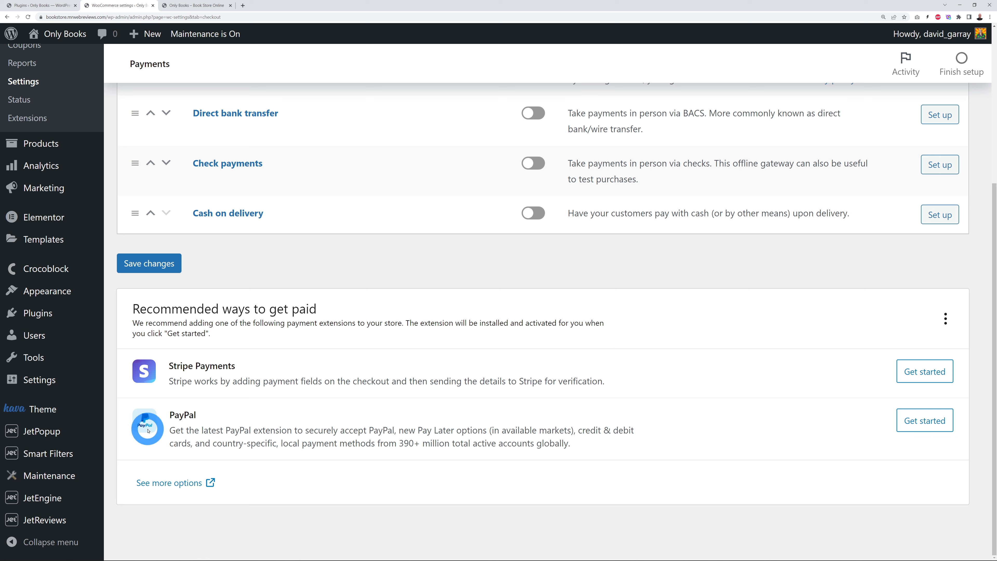
pyautogui.click(921, 428)
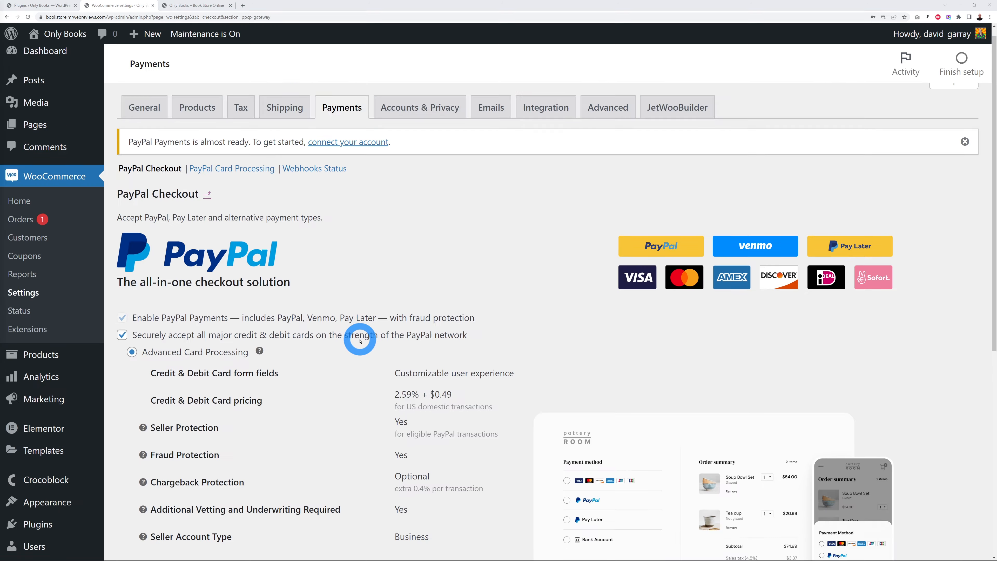
pyautogui.scroll(-2, 364, 340)
pyautogui.scroll(-1, 364, 340)
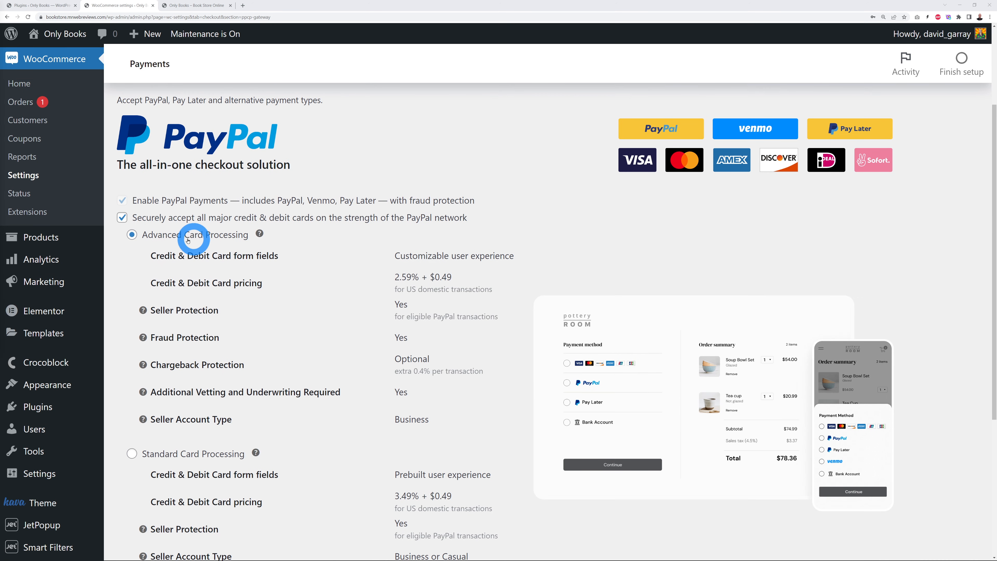
pyautogui.scroll(-1, 335, 296)
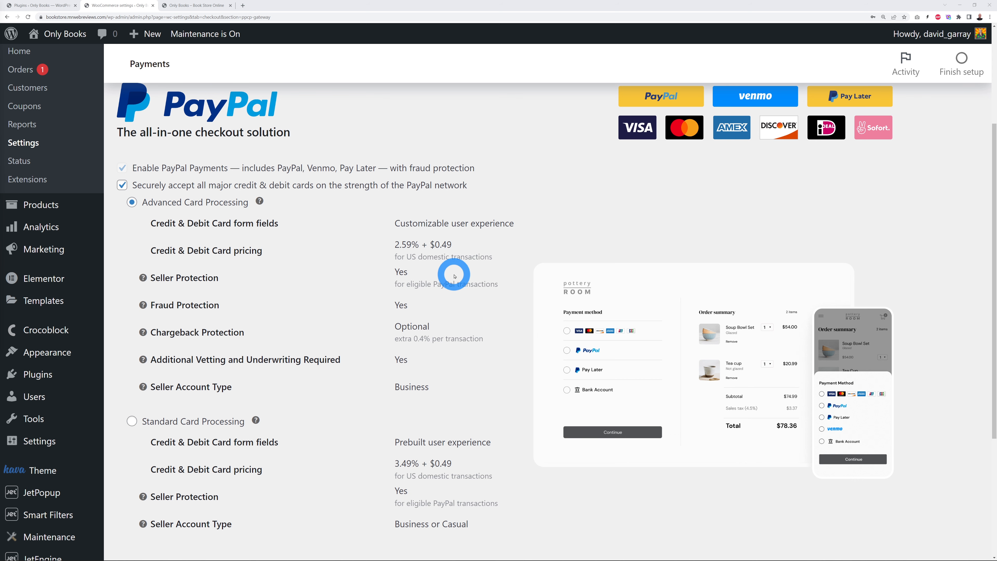
pyautogui.scroll(-2, 475, 331)
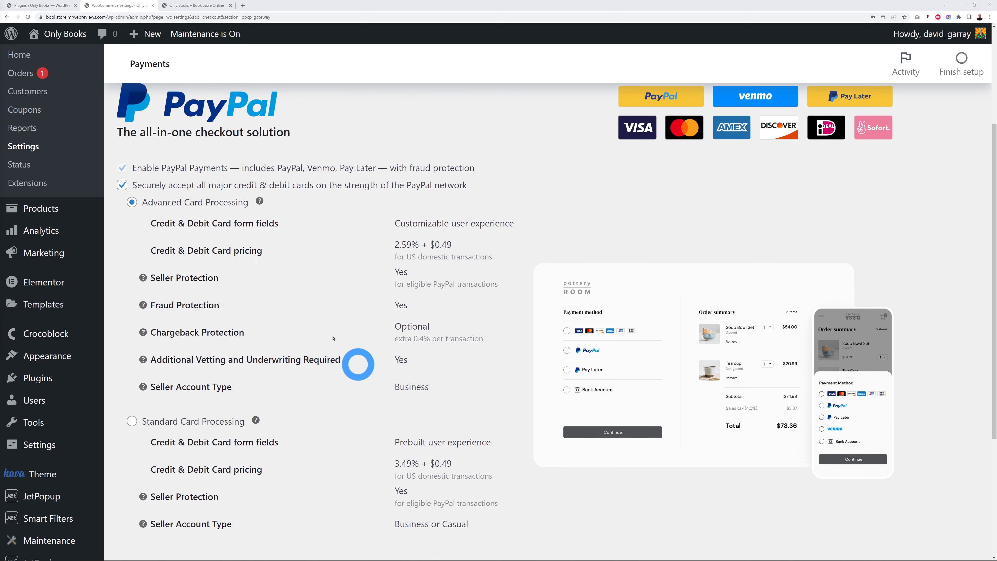
pyautogui.scroll(2, 392, 405)
pyautogui.click(122, 185)
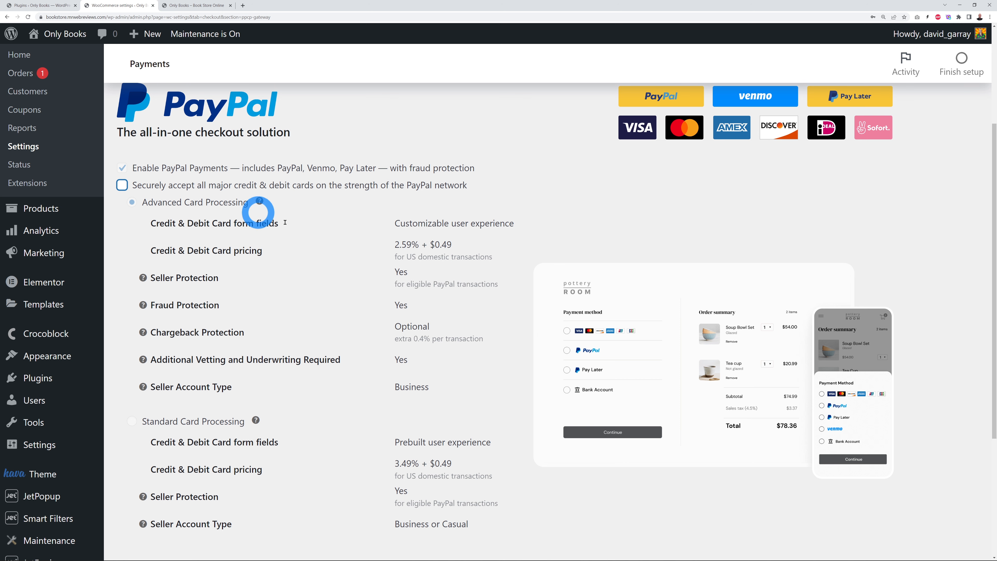
# Step: Activate PayPal by connecting and authorizing a PayPal account, then return to the store
pyautogui.scroll(-1, 342, 277)
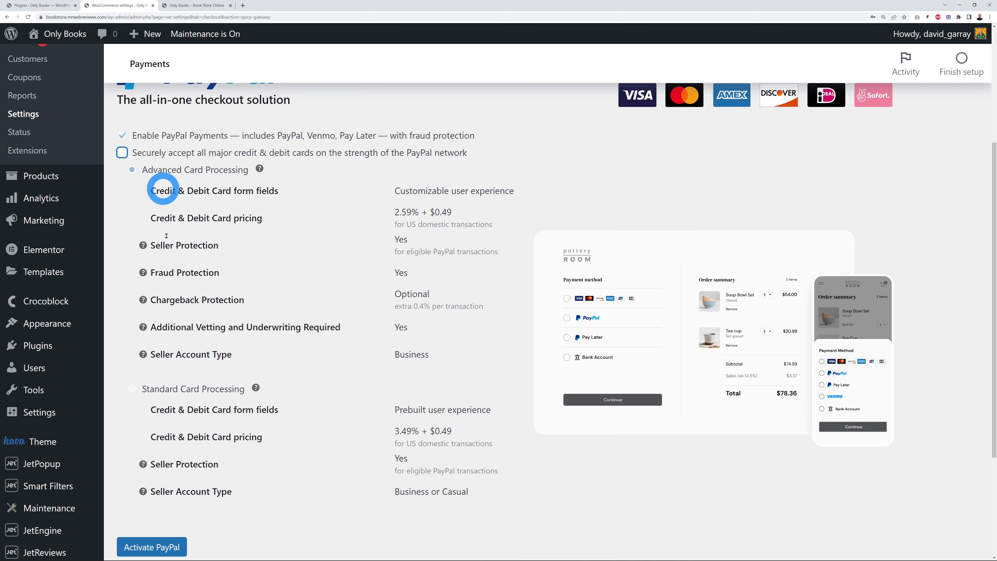
pyautogui.scroll(-3, 370, 317)
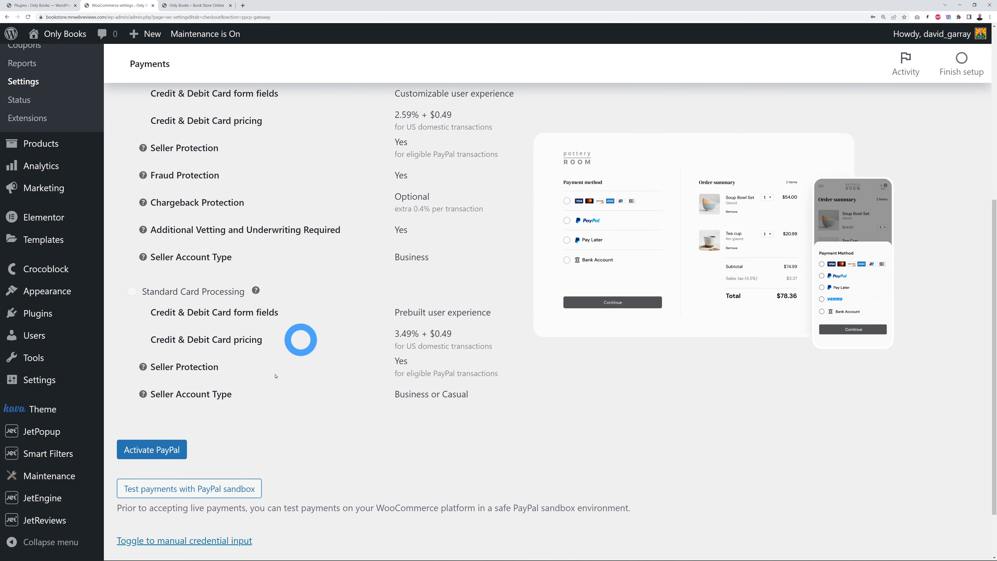
pyautogui.click(167, 452)
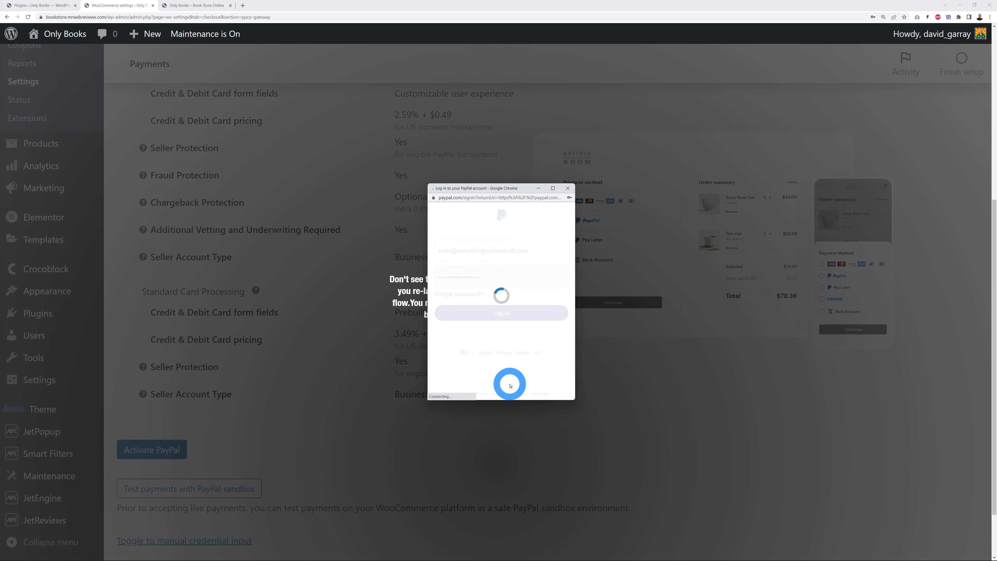
pyautogui.click(493, 303)
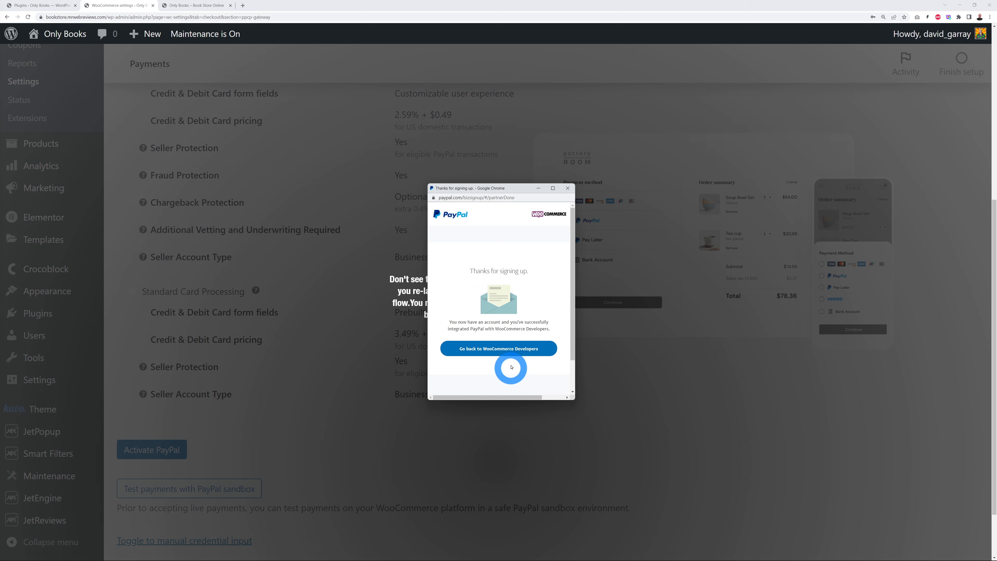
pyautogui.click(510, 353)
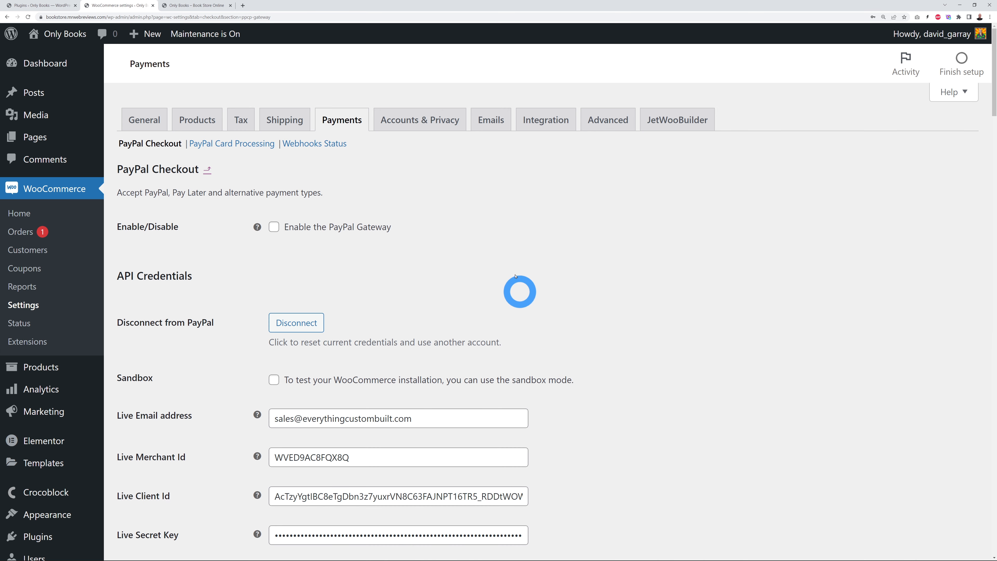
# Step: Enable the PayPal gateway and save it, then view the Advanced page setup
pyautogui.click(274, 227)
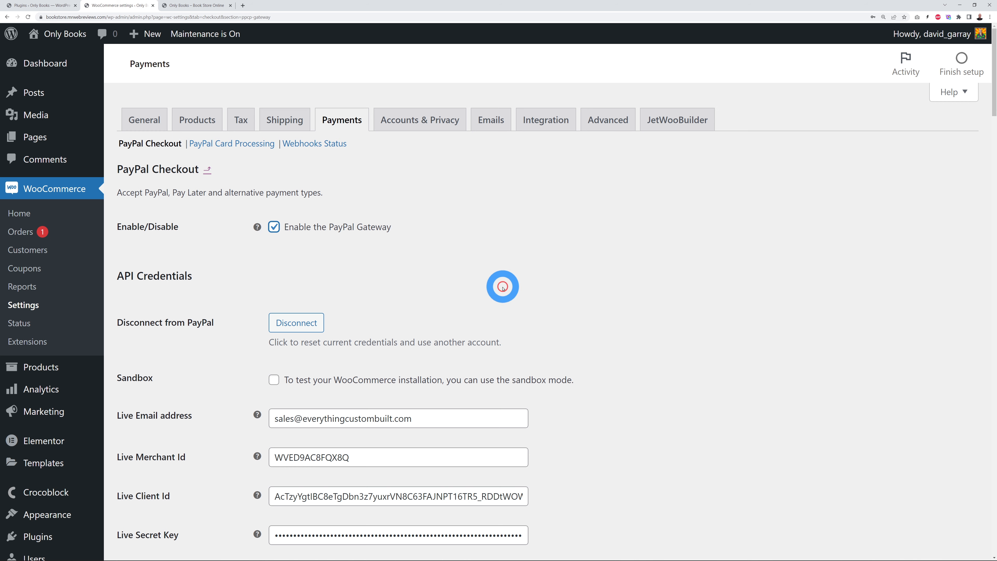
pyautogui.moveTo(993, 82); pyautogui.dragTo(990, 549)
pyautogui.click(169, 491)
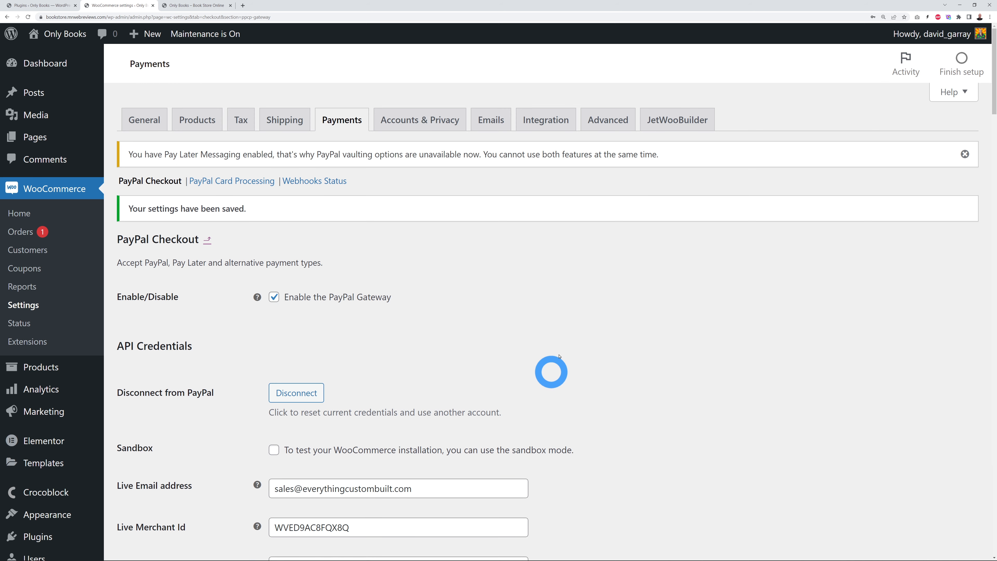
pyautogui.click(607, 121)
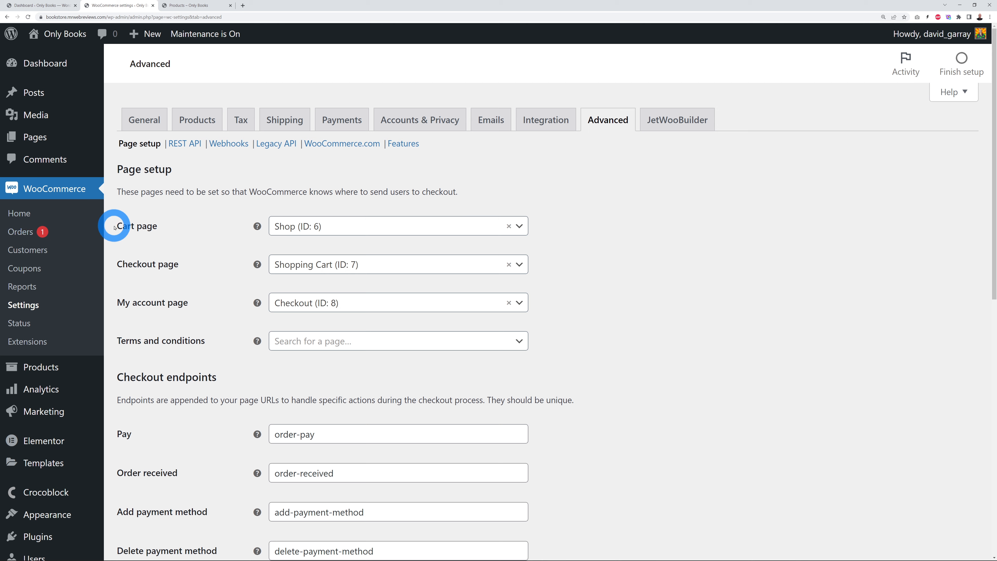
# Step: Start a new page titled 'Cart Page'
pyautogui.moveTo(114, 228); pyautogui.dragTo(162, 226)
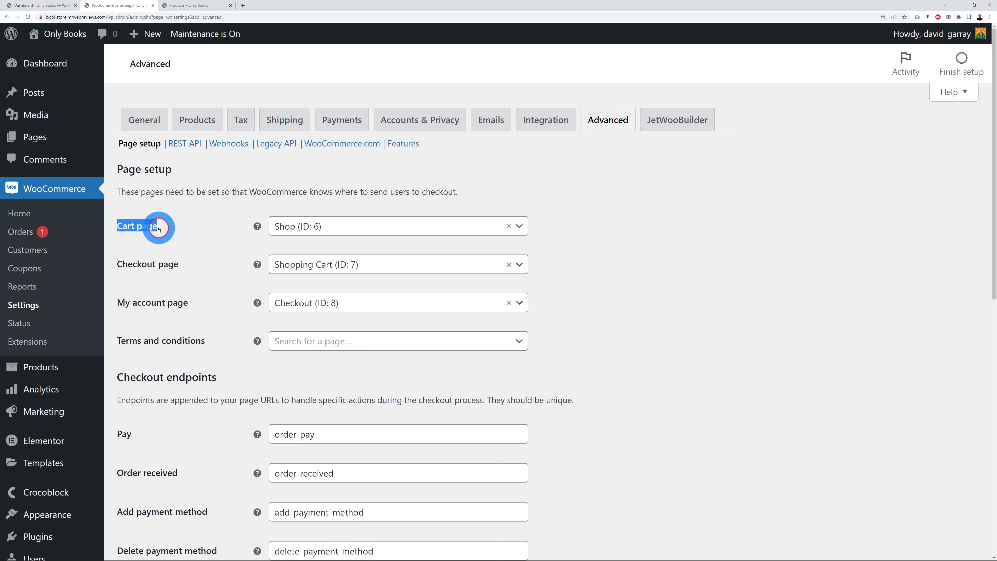
pyautogui.click(43, 6)
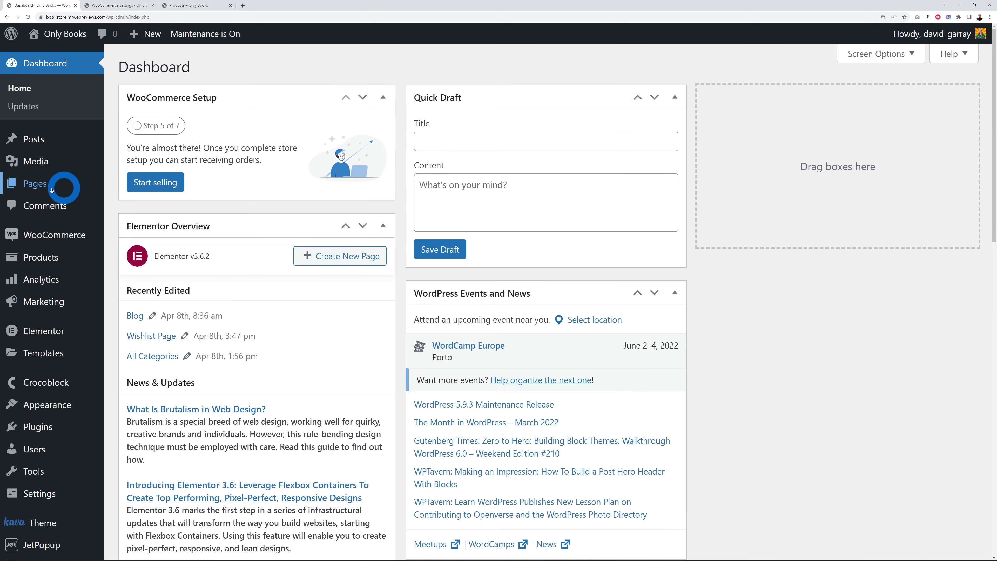
pyautogui.click(37, 186)
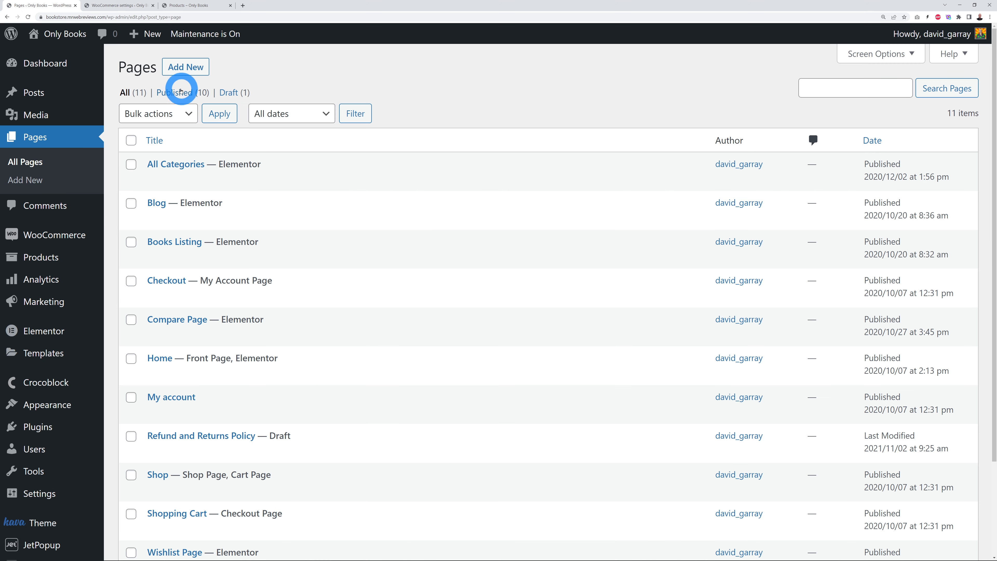
pyautogui.click(185, 69)
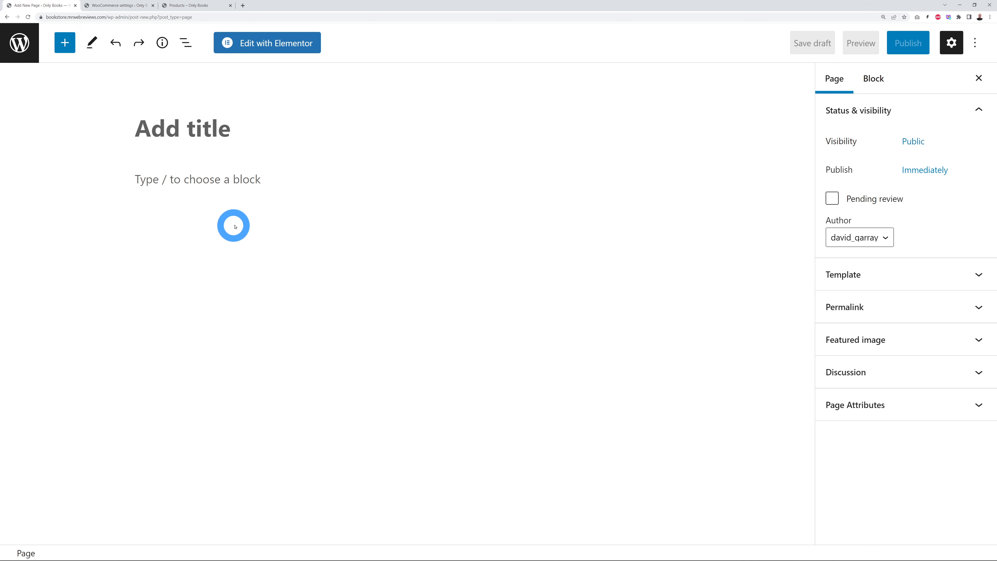
pyautogui.write('Cart Page')
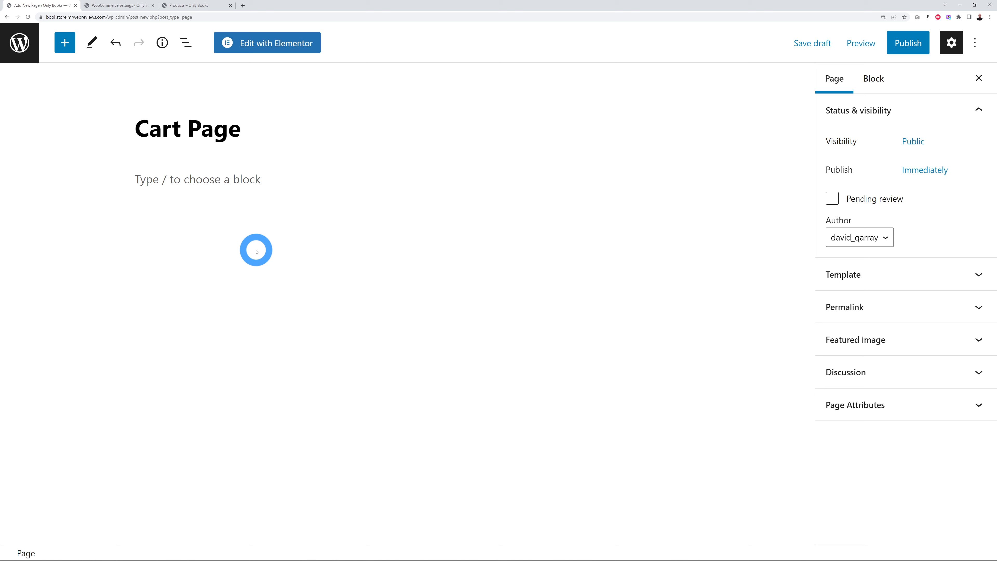
# Step: Add a Shortcode block containing [woocommerce_cart], copied from the page setup settings
pyautogui.click(112, 5)
pyautogui.moveTo(257, 227)
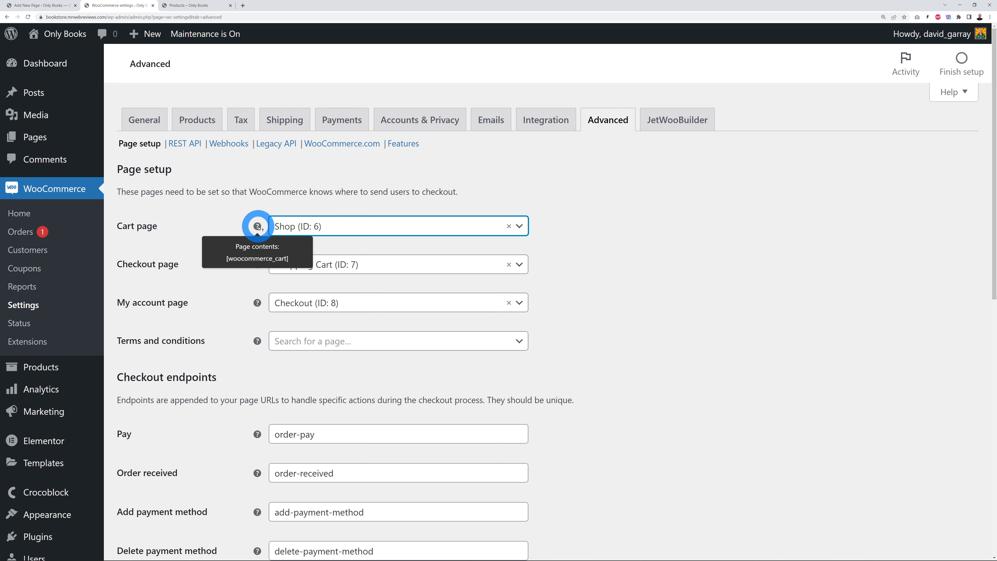
pyautogui.moveTo(227, 259); pyautogui.dragTo(293, 262)
pyautogui.hotkey('ctrl', 'c')
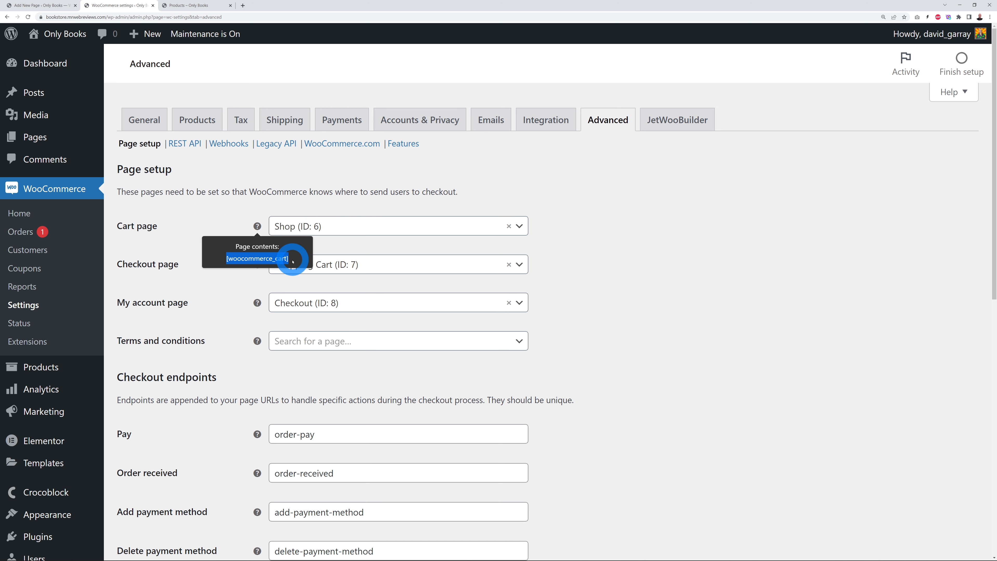
pyautogui.click(43, 6)
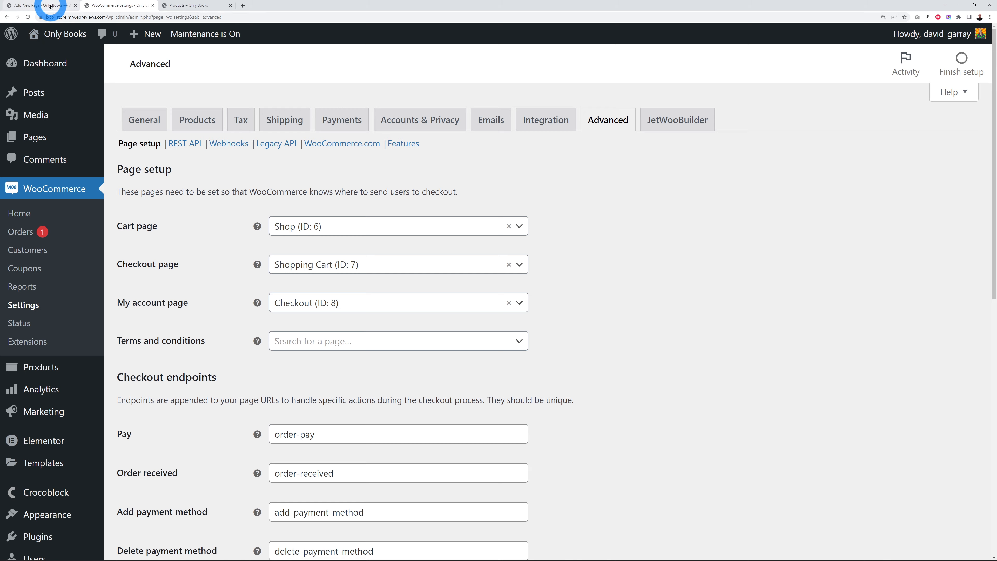
pyautogui.click(225, 183)
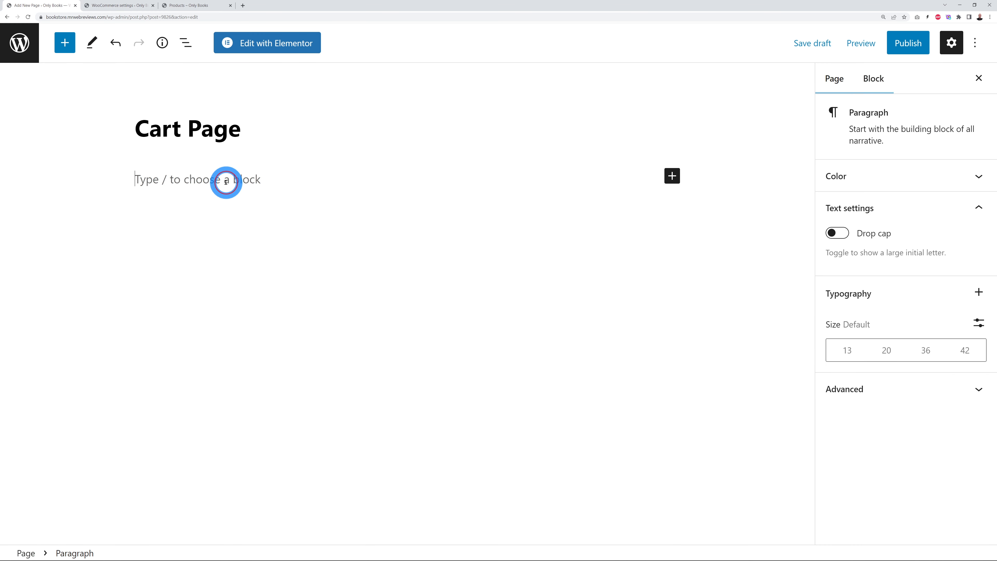
pyautogui.click(671, 176)
pyautogui.click(706, 217)
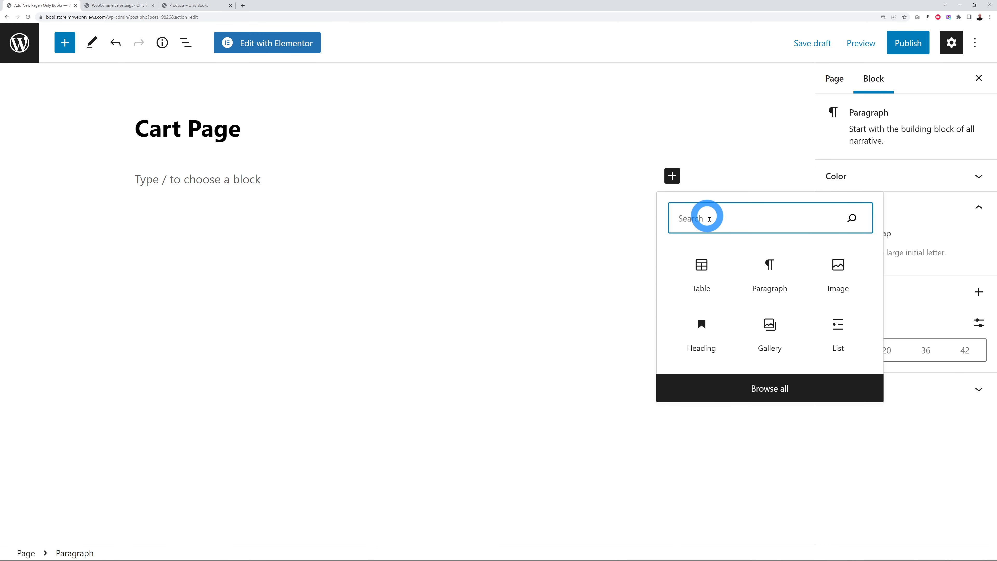
pyautogui.write('short')
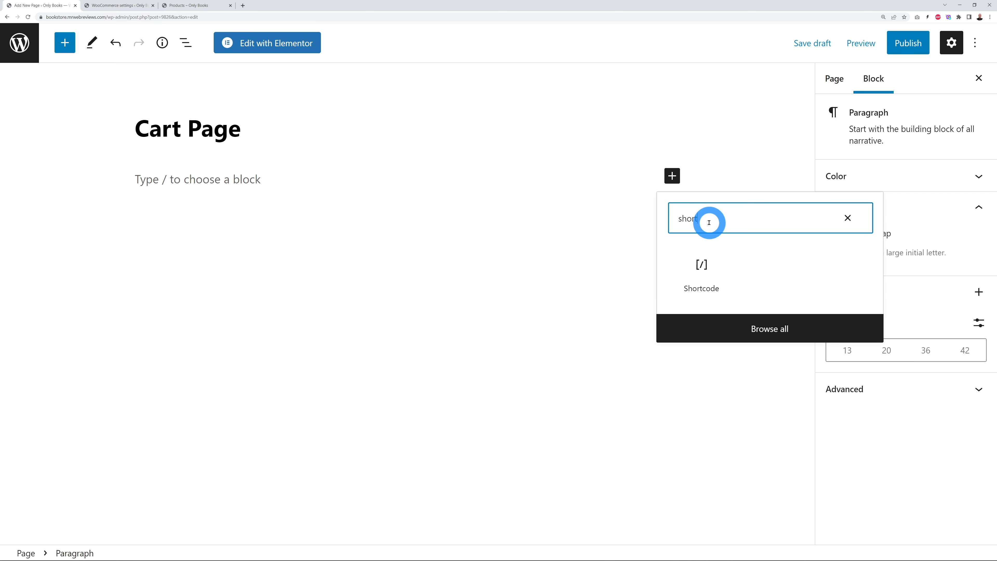
pyautogui.click(704, 264)
pyautogui.click(330, 235)
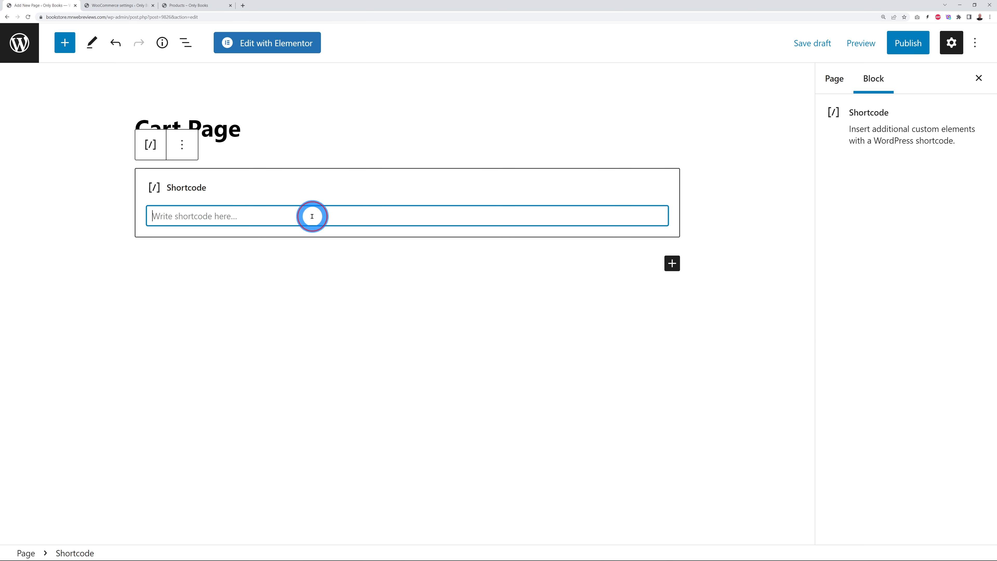
pyautogui.hotkey('ctrl', 'v')
pyautogui.click(307, 337)
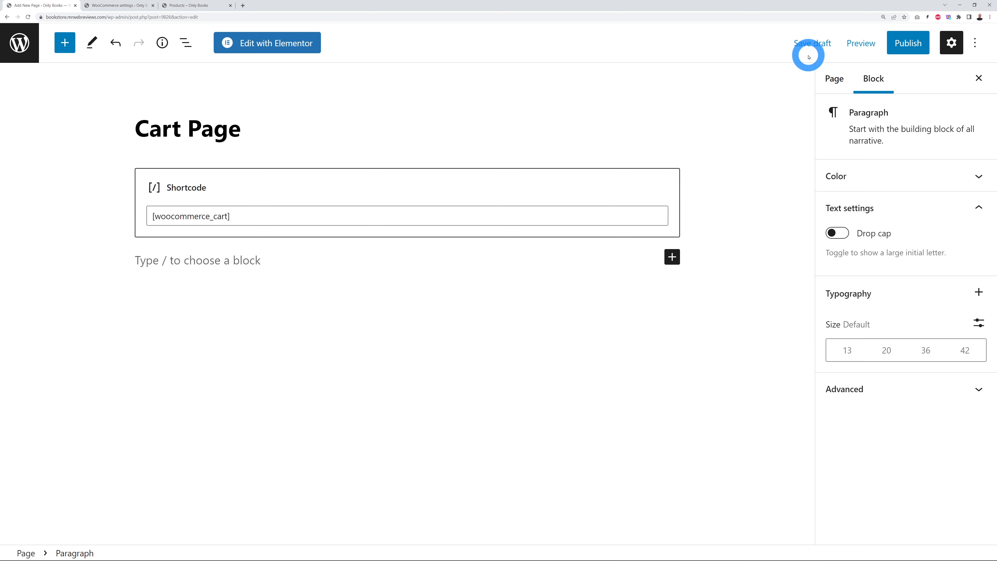
# Step: Publish the Cart Page and return to the pages list
pyautogui.click(903, 53)
pyautogui.click(841, 40)
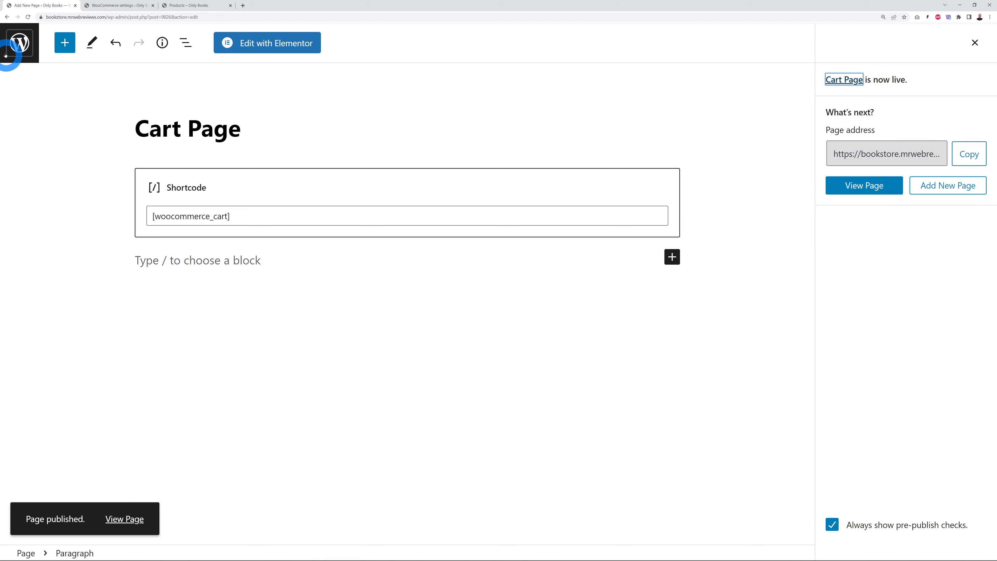
pyautogui.click(18, 44)
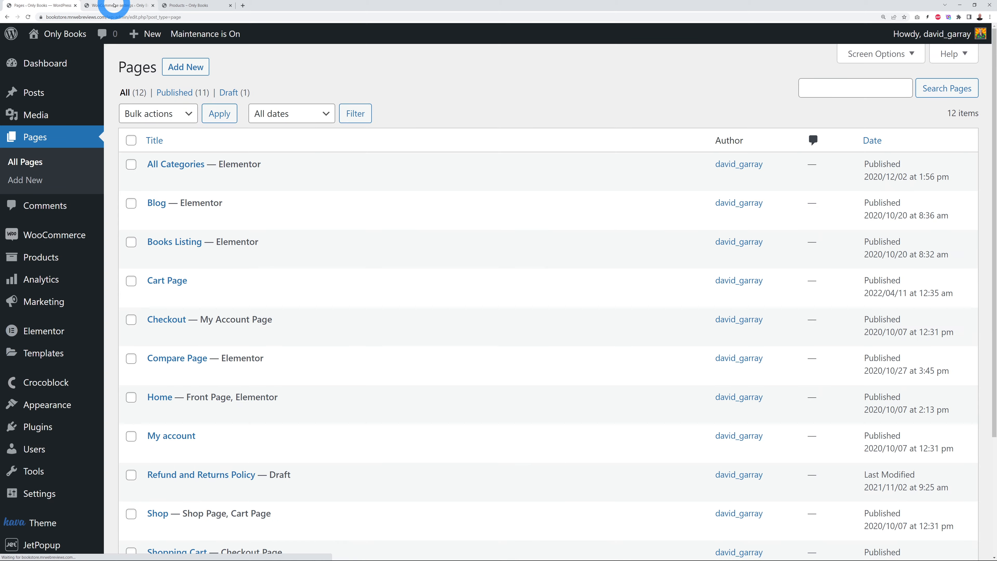
# Step: Start a new page titled 'Checkout page'
pyautogui.click(113, 5)
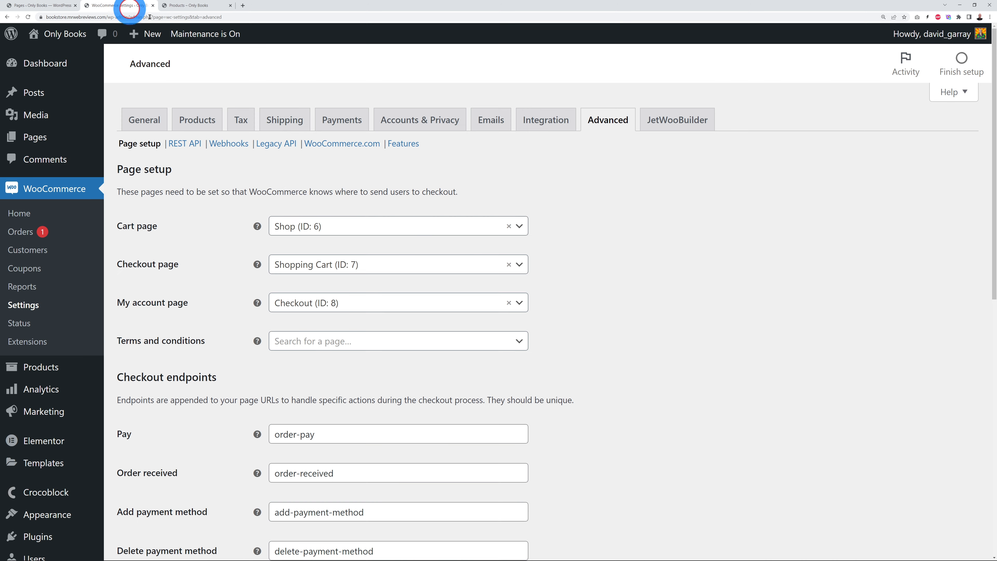
pyautogui.moveTo(118, 267); pyautogui.dragTo(182, 269)
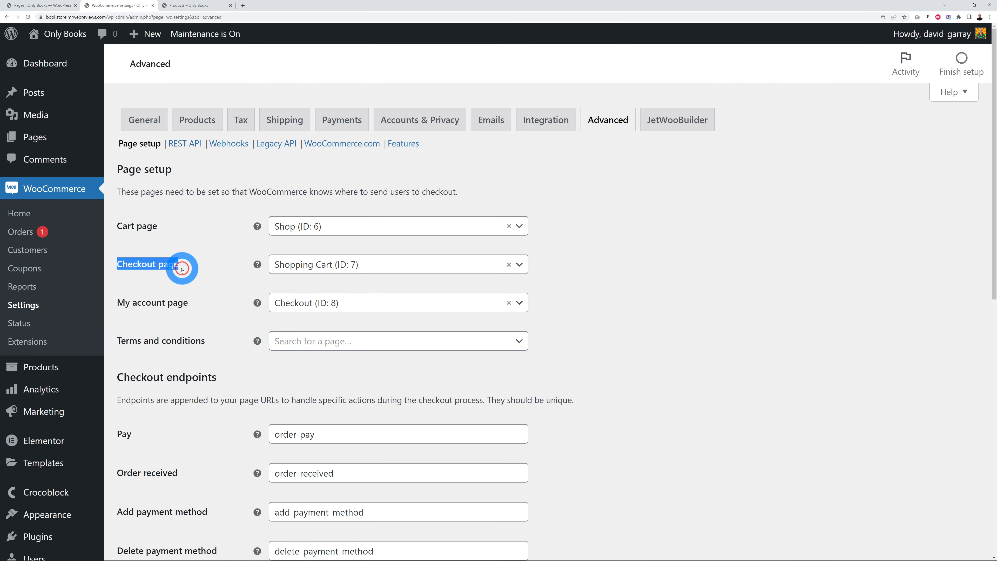
pyautogui.click(51, 5)
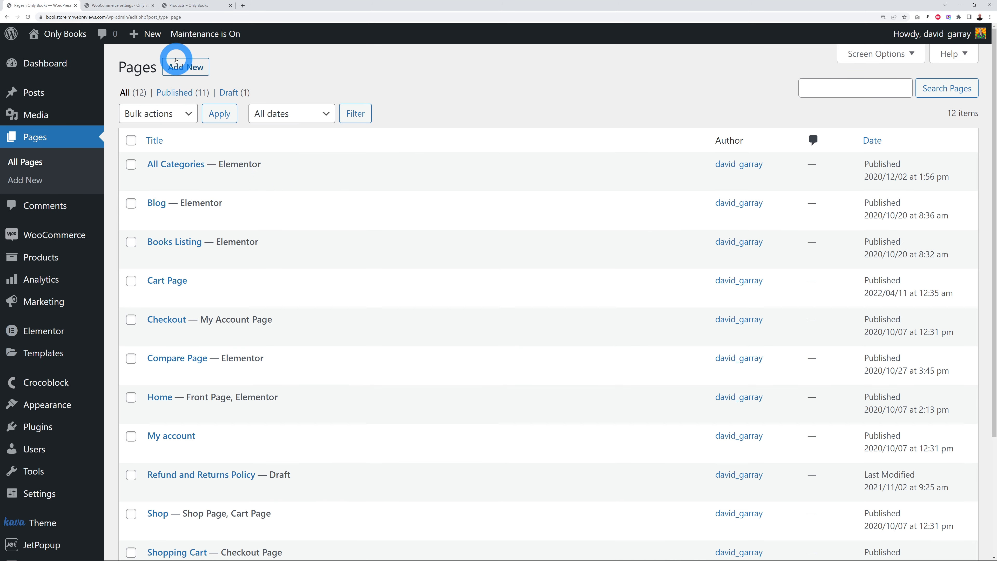
pyautogui.click(178, 66)
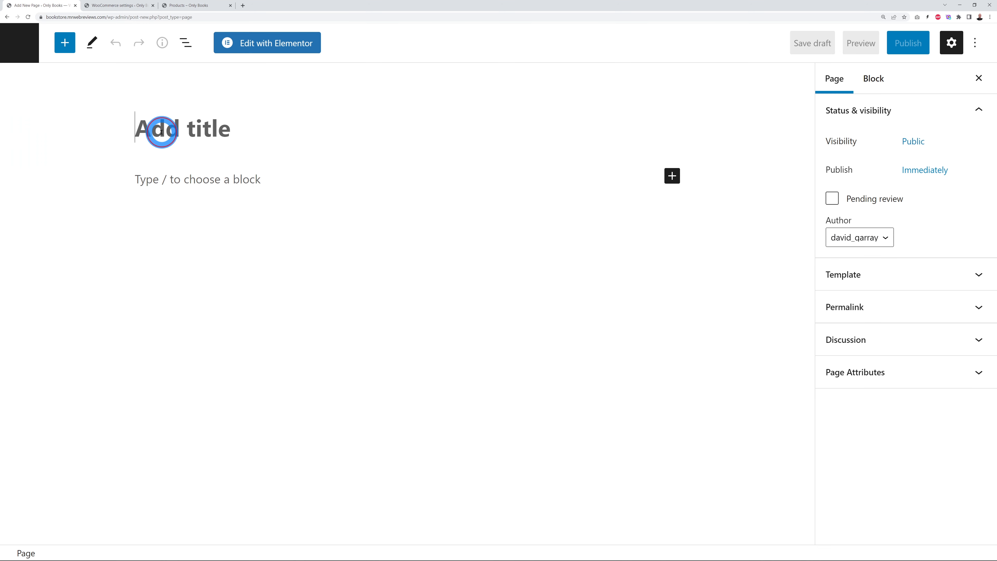
pyautogui.click(160, 132)
pyautogui.write('Checkout page')
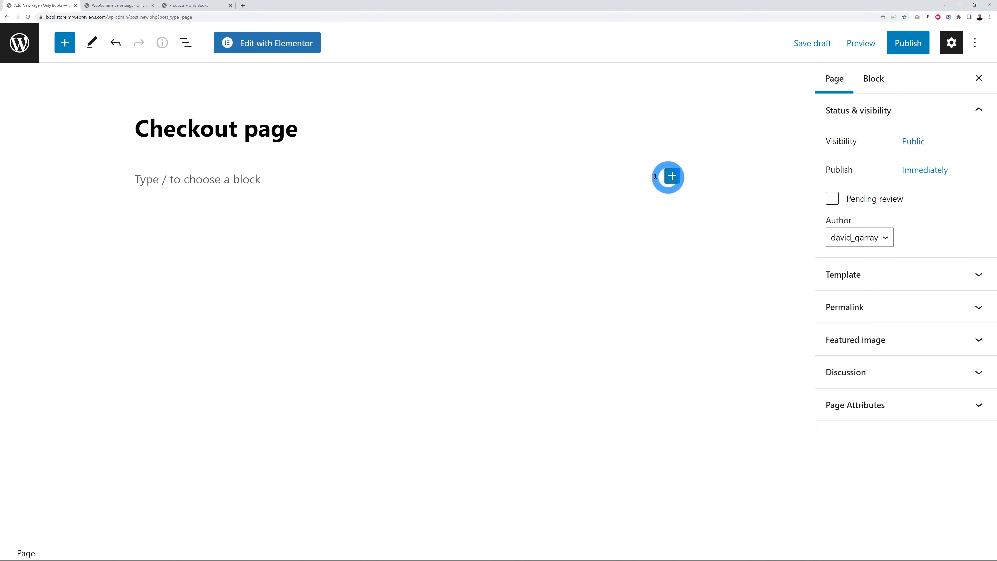
# Step: Copy the [woocommerce_checkout] shortcode and add a Shortcode block to the page
pyautogui.click(120, 6)
pyautogui.click(257, 265)
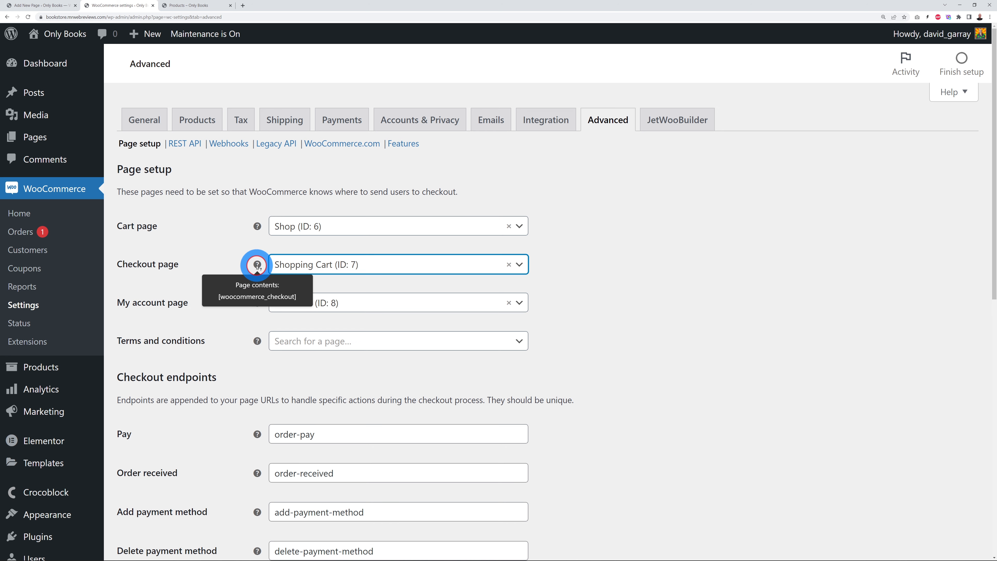
pyautogui.moveTo(219, 297); pyautogui.dragTo(299, 299)
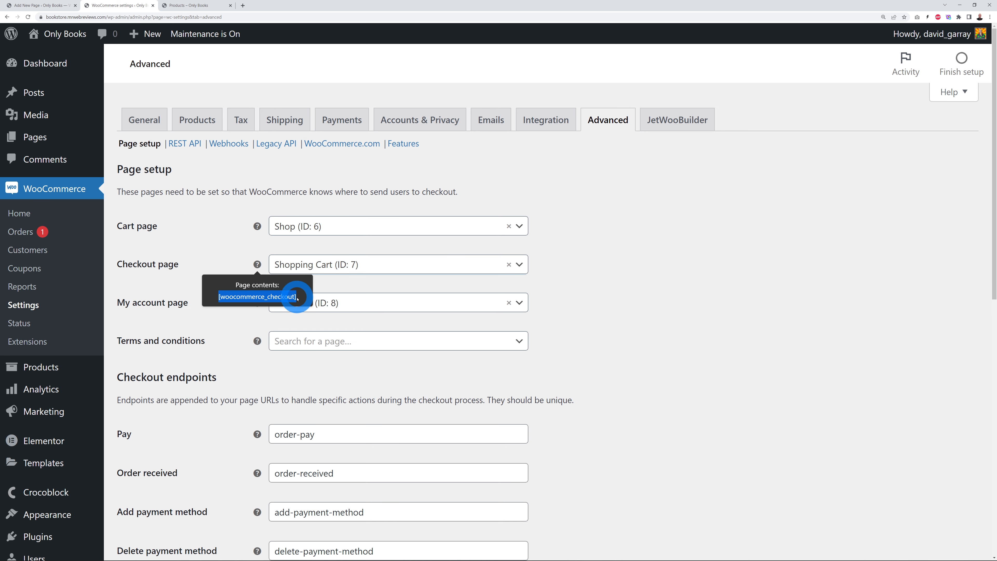
pyautogui.click(47, 5)
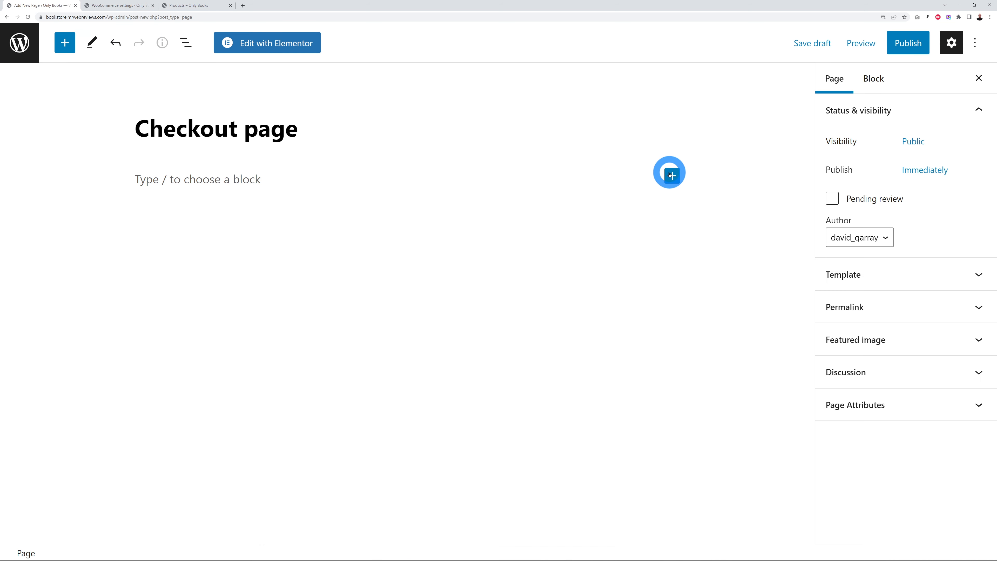
pyautogui.click(672, 176)
pyautogui.write('short')
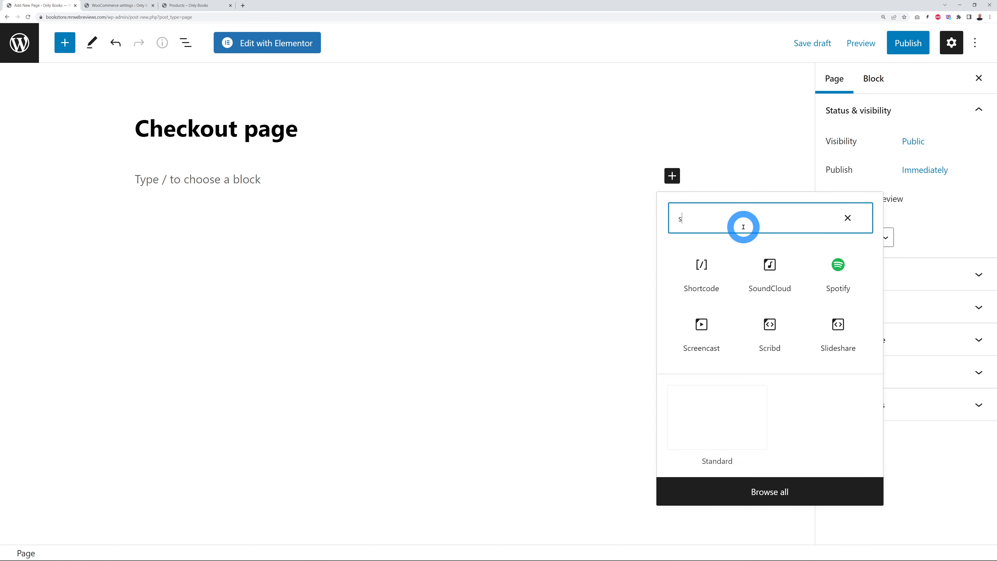
pyautogui.click(708, 265)
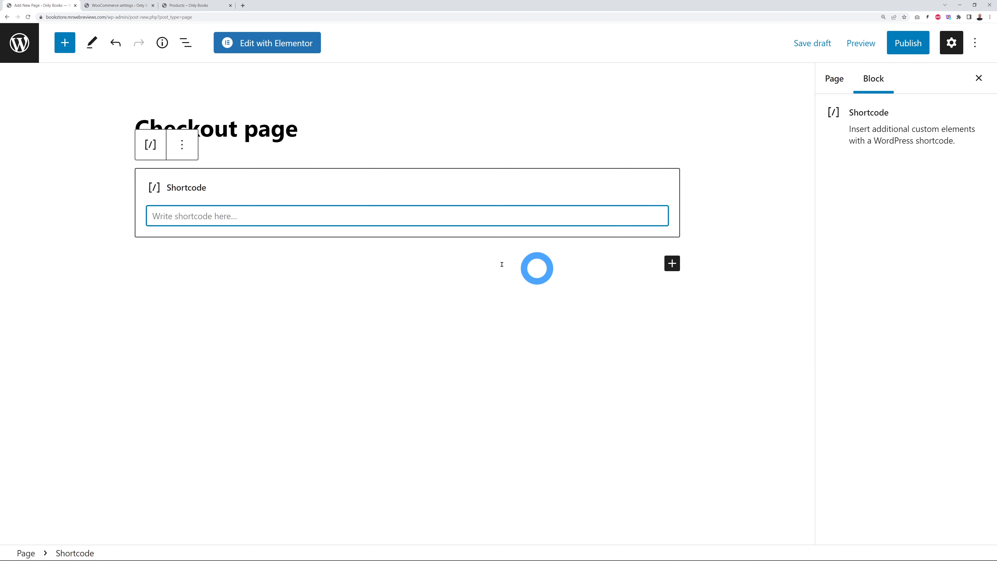
# Step: Publish the Checkout page and go back to the WooCommerce page settings
pyautogui.click(901, 43)
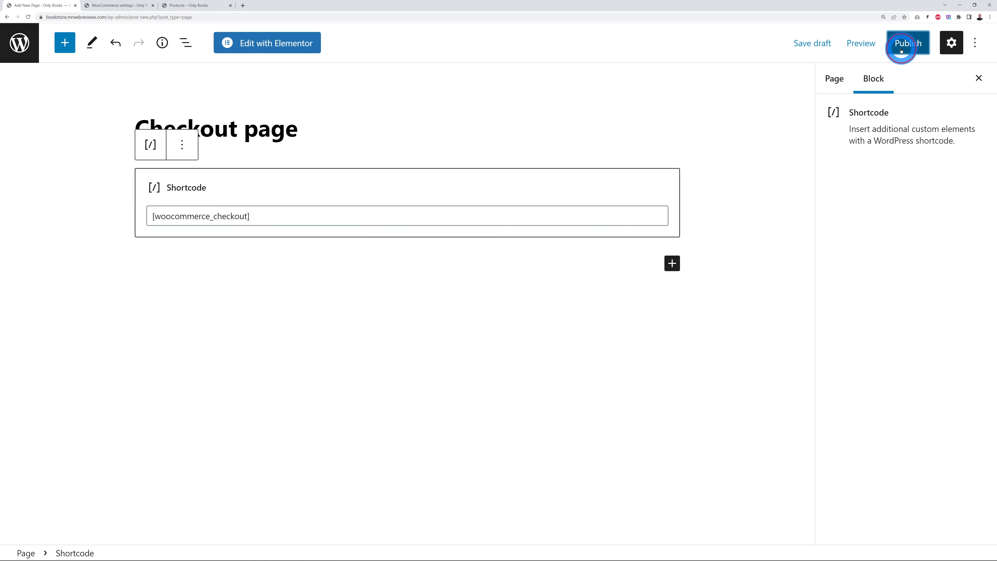
pyautogui.click(882, 47)
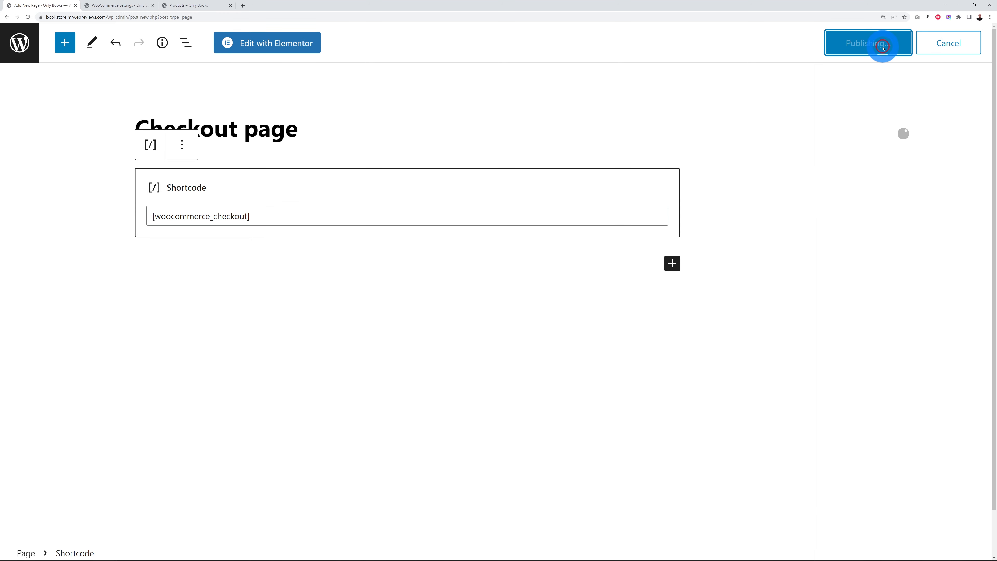
pyautogui.click(20, 42)
pyautogui.click(105, 6)
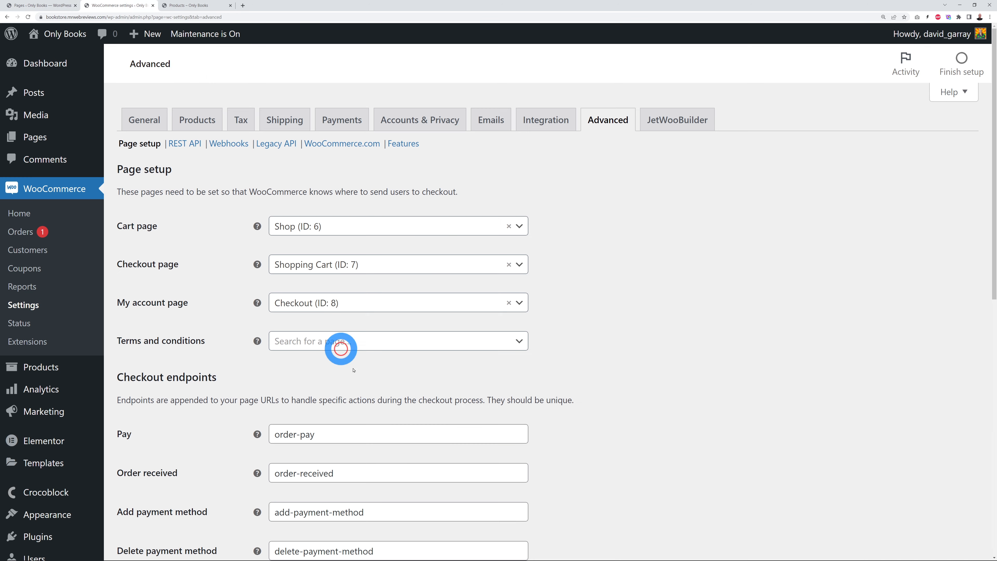
# Step: Start a new page titled 'My account page'
pyautogui.moveTo(118, 302); pyautogui.dragTo(183, 305)
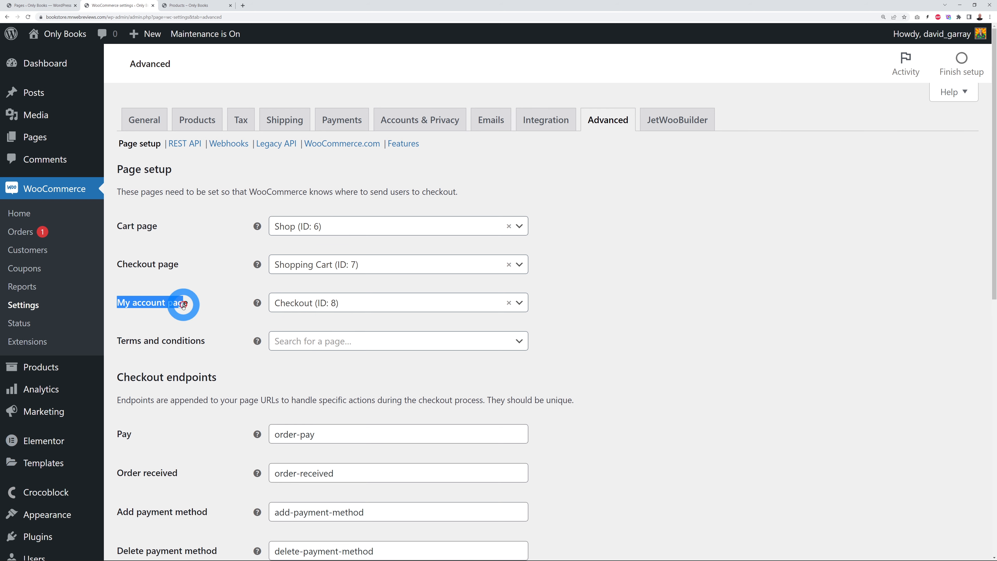
pyautogui.click(44, 5)
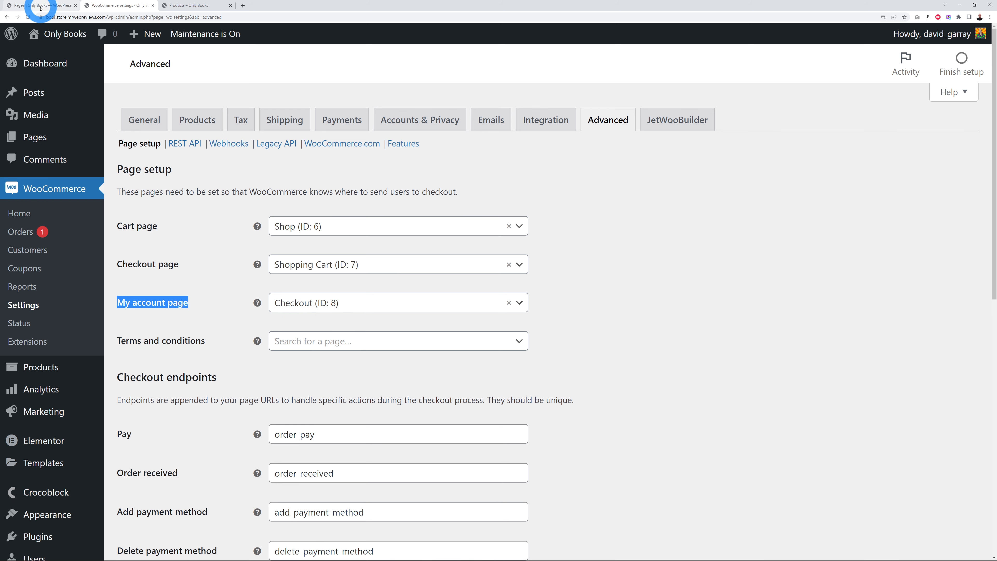
pyautogui.click(194, 74)
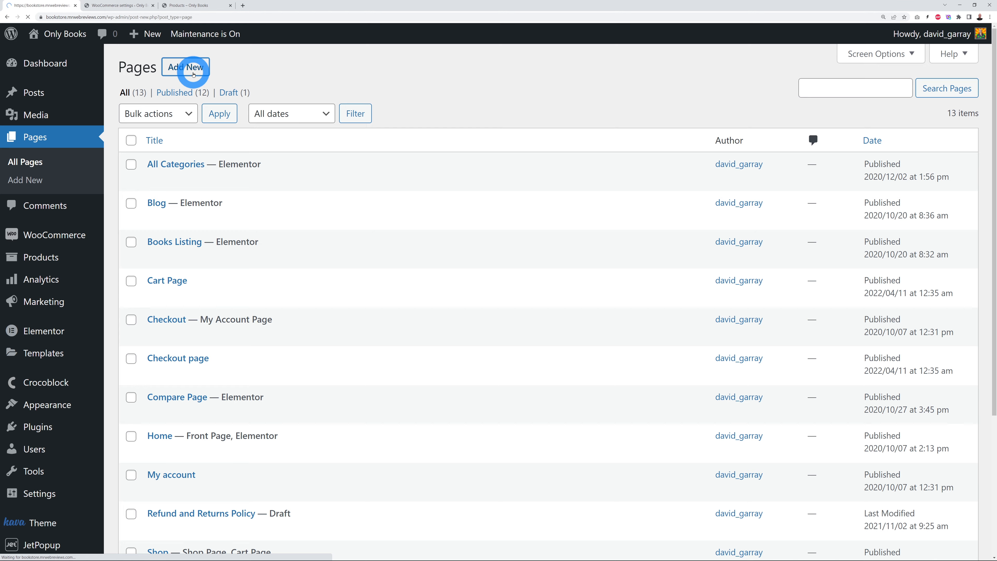
pyautogui.write('My account page')
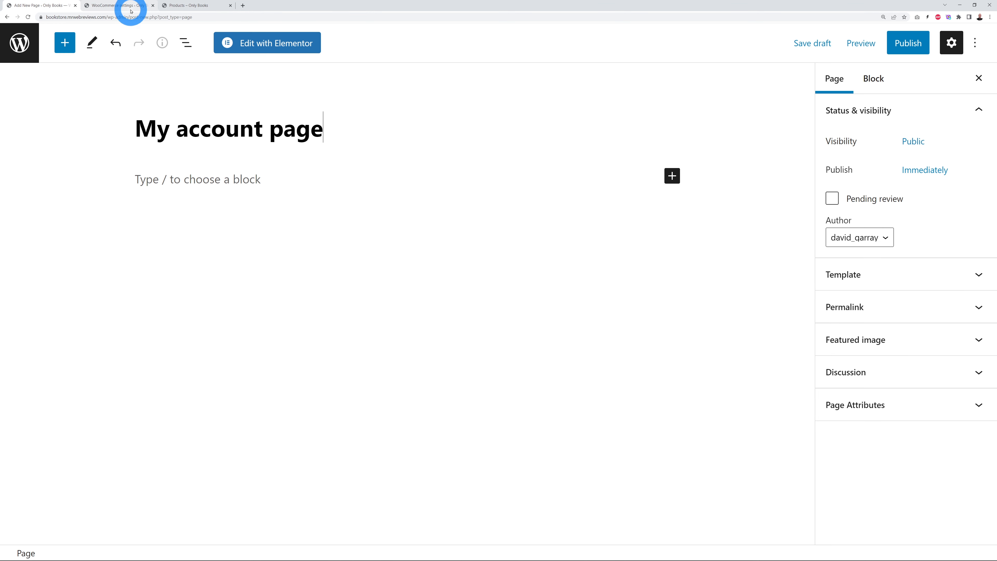
# Step: Copy the [woocommerce_my_account] shortcode and add a Shortcode block to the page
pyautogui.click(131, 10)
pyautogui.click(258, 304)
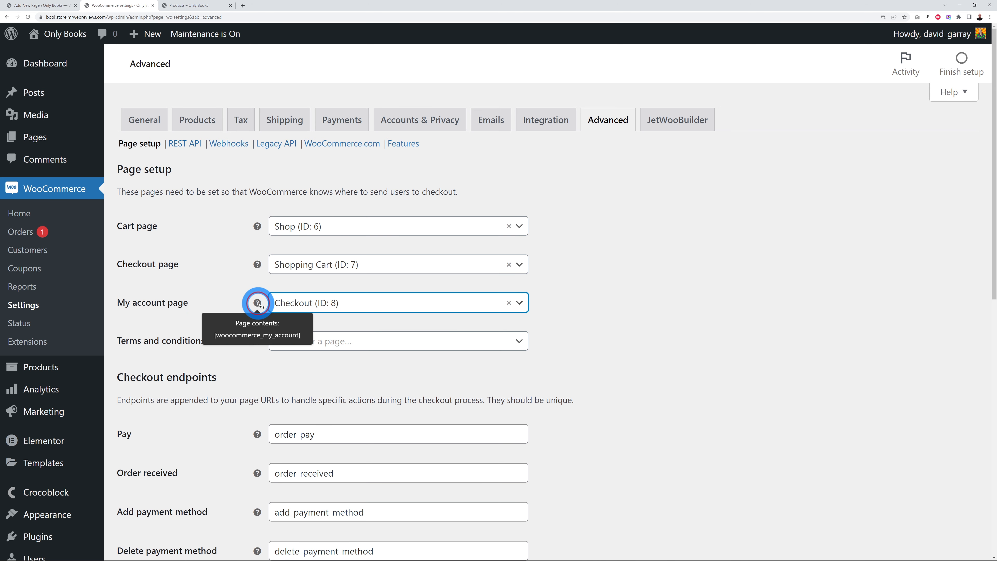
pyautogui.moveTo(214, 338); pyautogui.dragTo(299, 336)
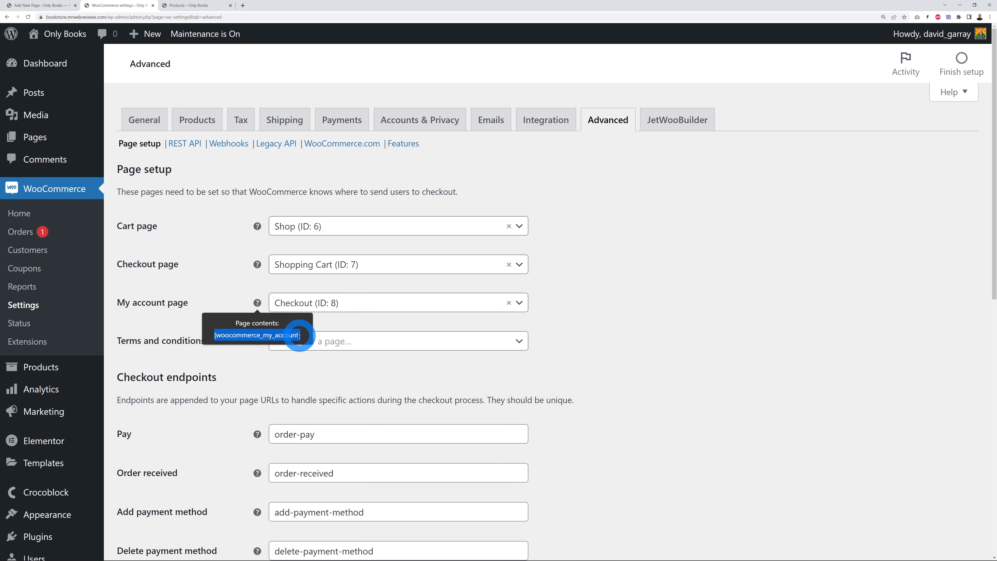
pyautogui.click(43, 6)
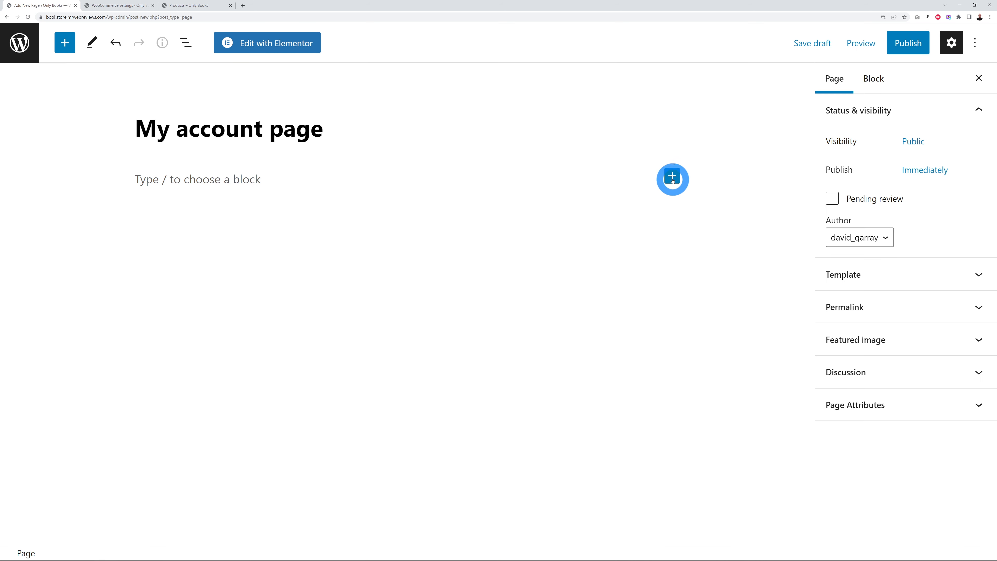
pyautogui.click(671, 175)
pyautogui.click(687, 225)
pyautogui.write('short')
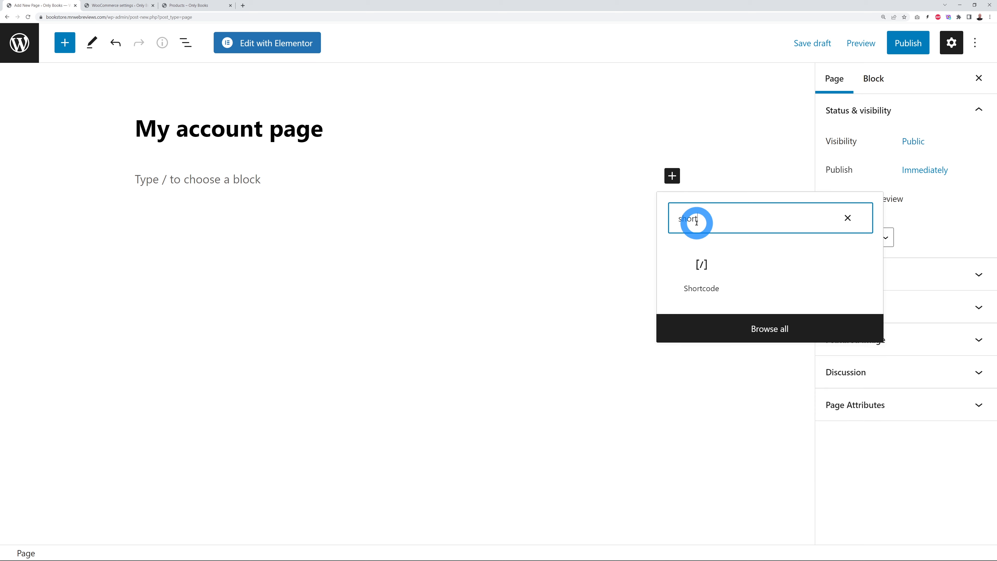
pyautogui.click(701, 271)
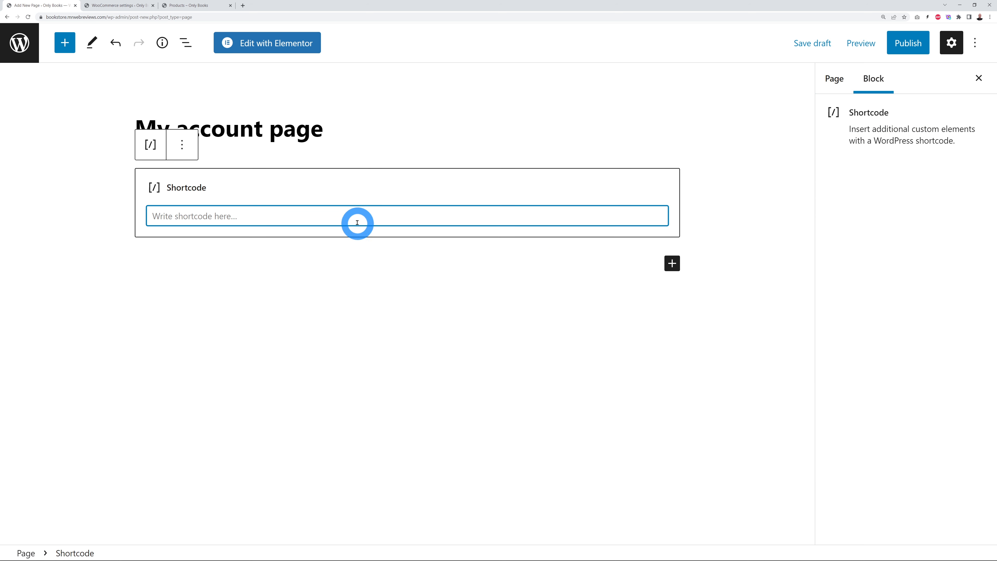
# Step: Publish the My account page and return to the Pages list
pyautogui.click(908, 43)
pyautogui.click(863, 43)
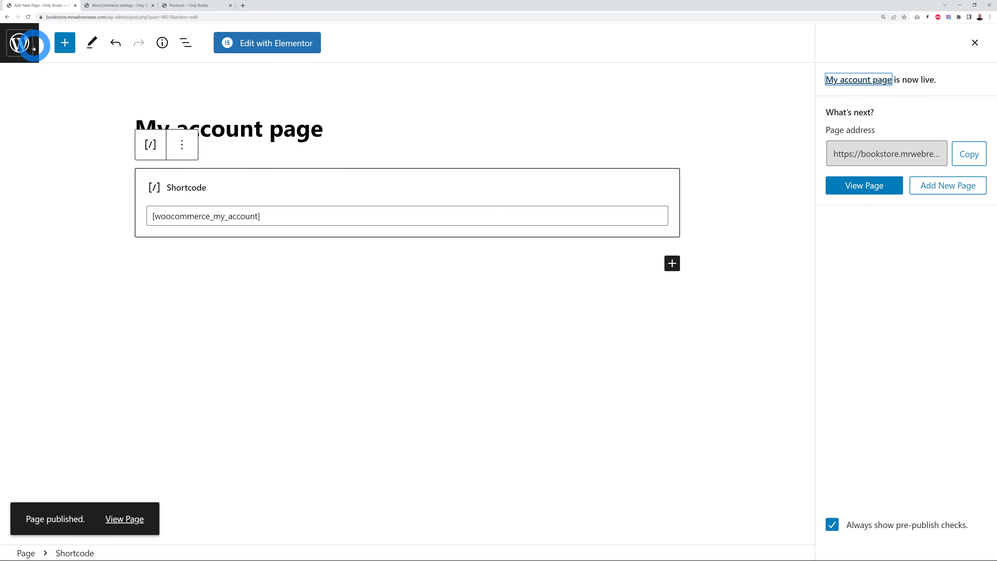
pyautogui.click(20, 46)
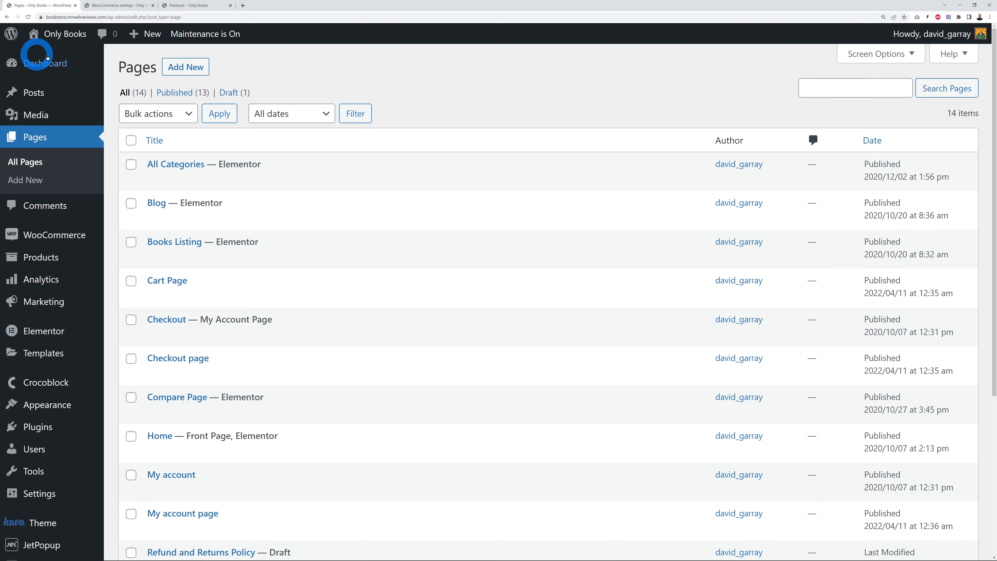
# Step: Clear the current Cart, Checkout and My account page assignments in WooCommerce page setup
pyautogui.click(109, 5)
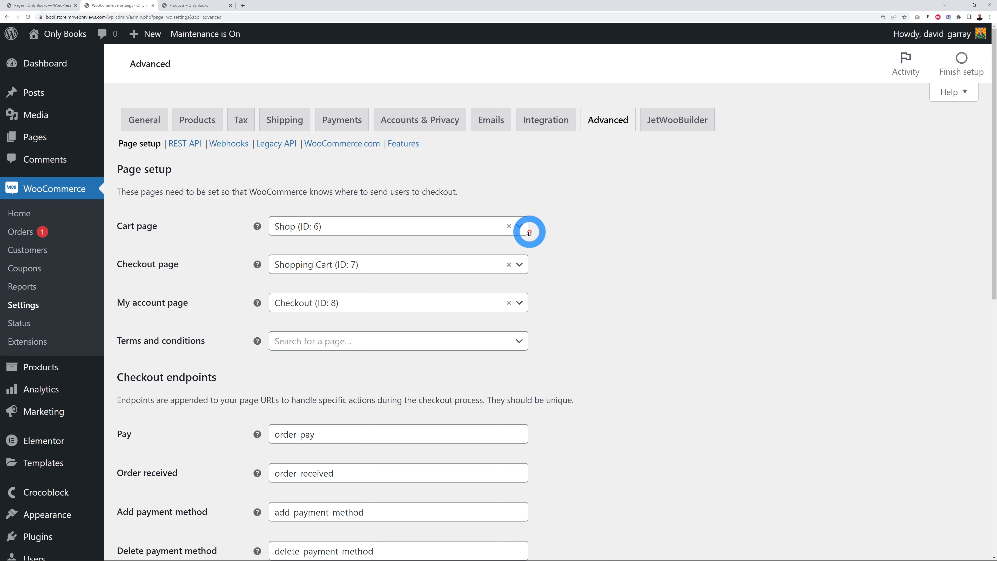
pyautogui.click(508, 226)
pyautogui.click(521, 278)
pyautogui.click(509, 264)
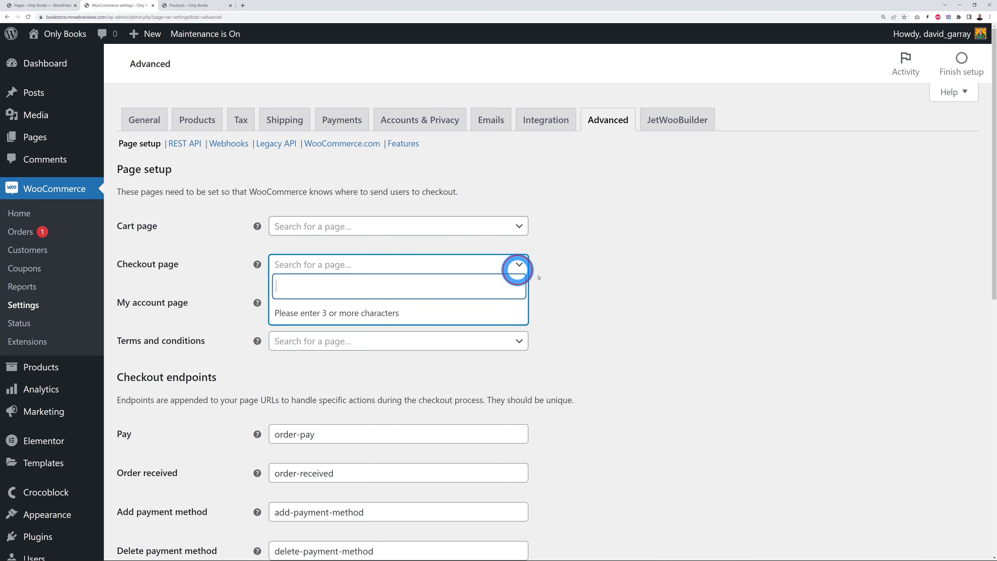
pyautogui.click(618, 279)
pyautogui.click(508, 302)
pyautogui.click(636, 298)
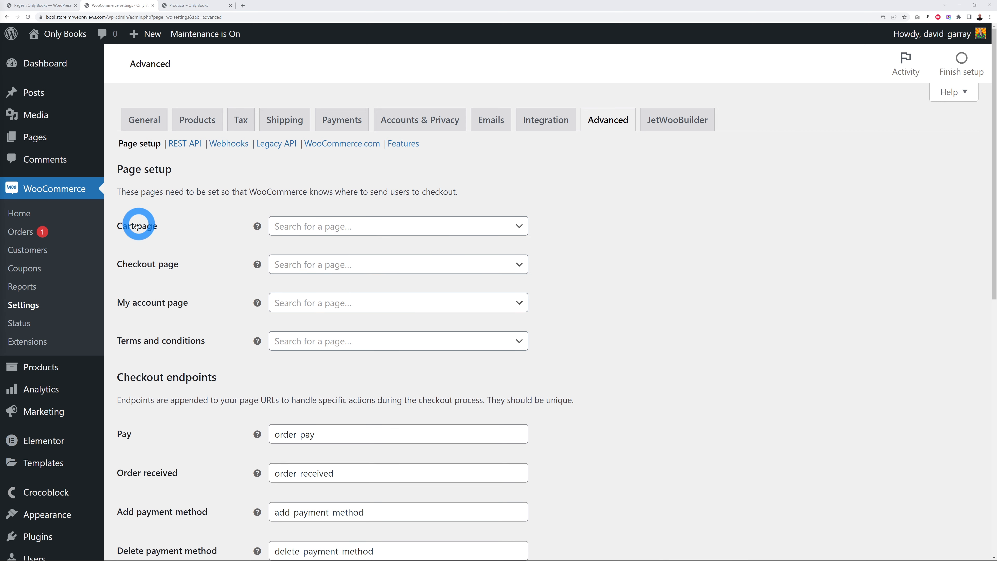
# Step: Assign Cart Page (ID: 9826) as the cart page and Checkout page (ID: 9829) as checkout
pyautogui.moveTo(118, 227); pyautogui.dragTo(162, 225)
pyautogui.hotkey('ctrl', 'c')
pyautogui.click(318, 226)
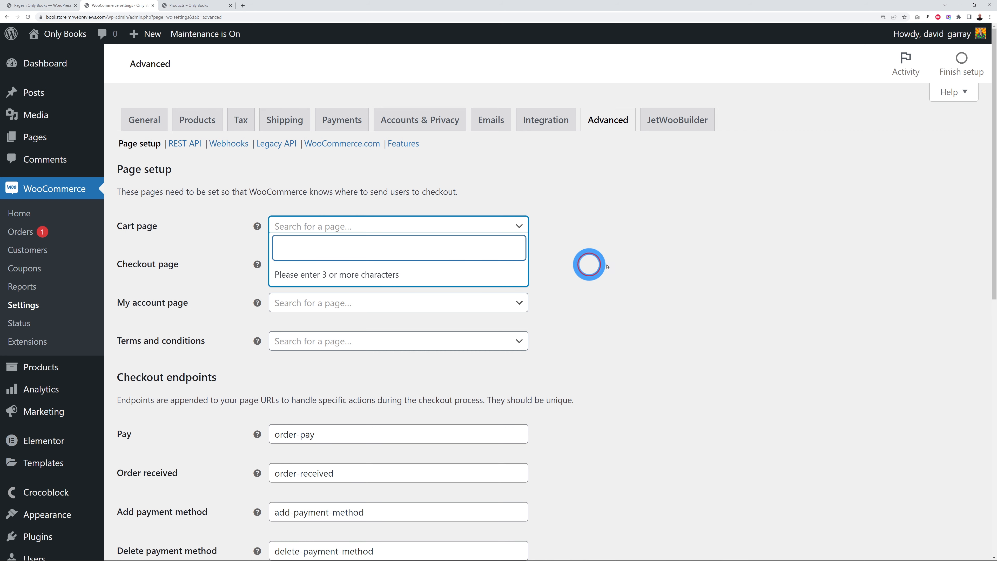
pyautogui.hotkey('ctrl', 'v')
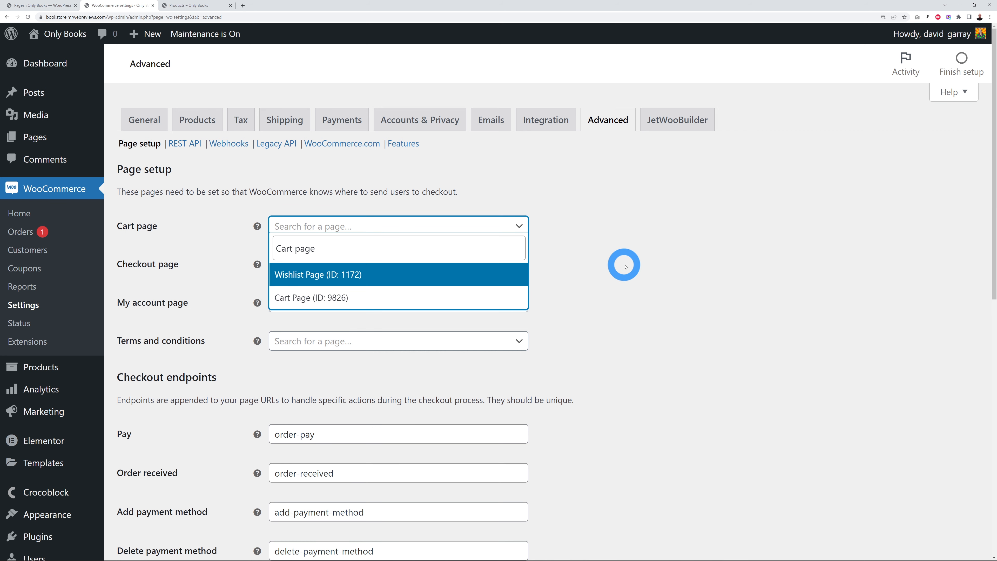
pyautogui.click(337, 299)
pyautogui.moveTo(113, 267); pyautogui.dragTo(179, 269)
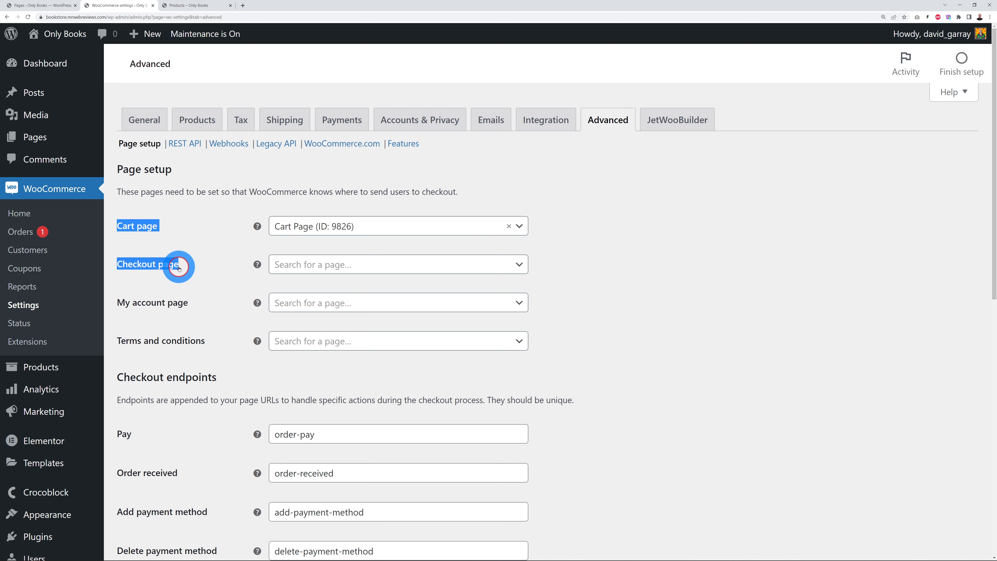
pyautogui.tripleClick(160, 268)
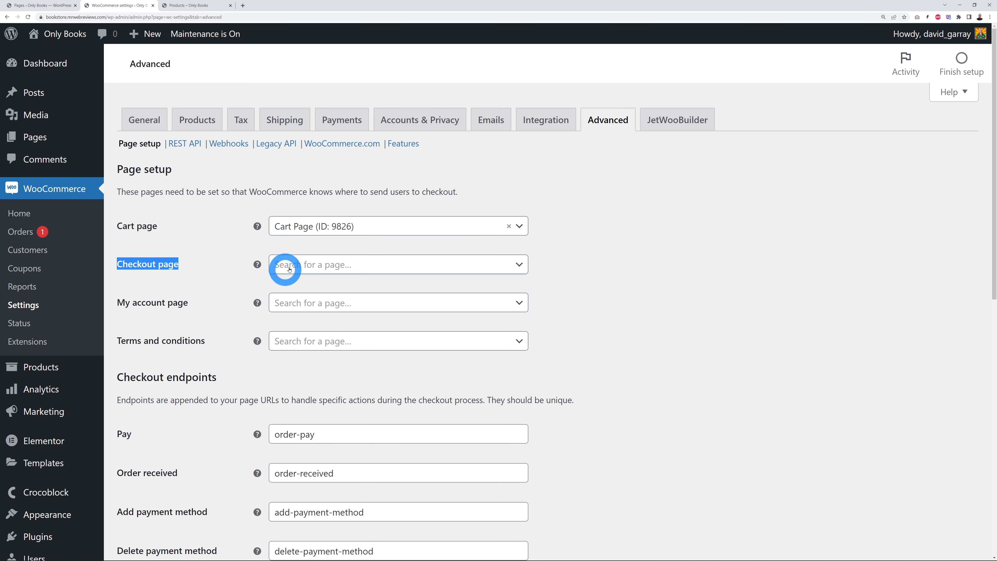
pyautogui.click(342, 268)
pyautogui.hotkey('ctrl', 'v')
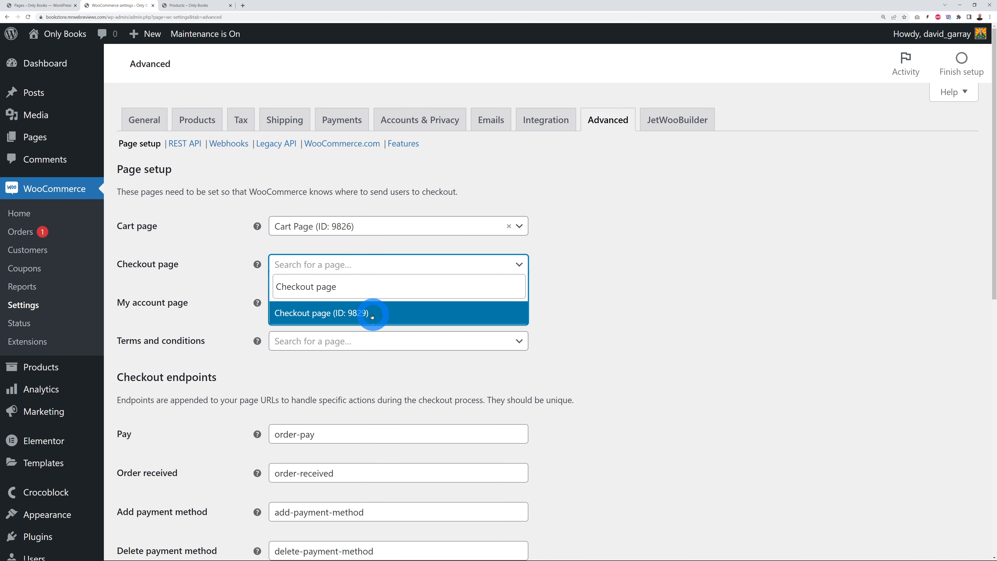
pyautogui.click(372, 316)
# Step: Assign My account page (ID: 9831) as the account page and save the page setup
pyautogui.moveTo(120, 303); pyautogui.dragTo(194, 309)
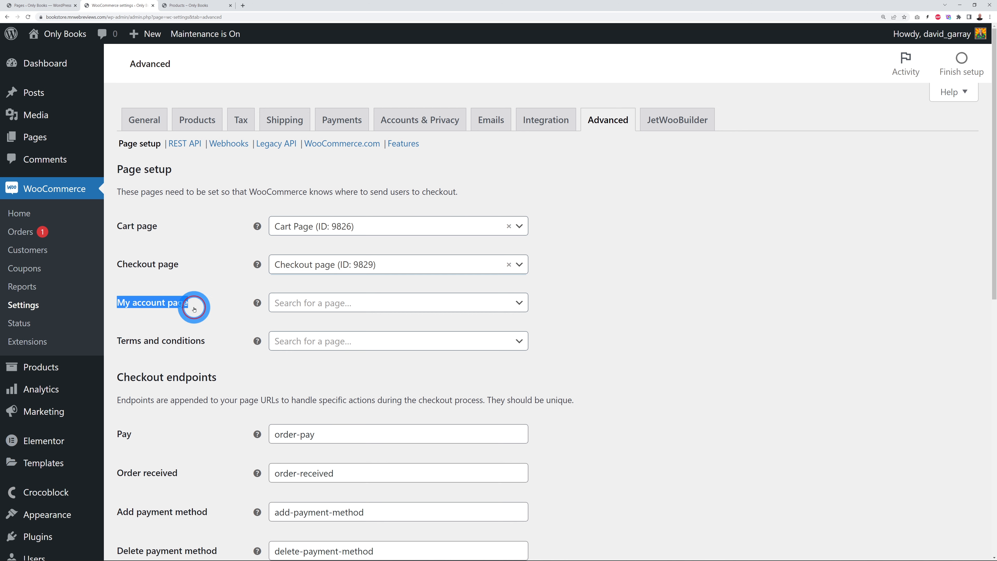
pyautogui.click(296, 305)
pyautogui.hotkey('ctrl', 'v')
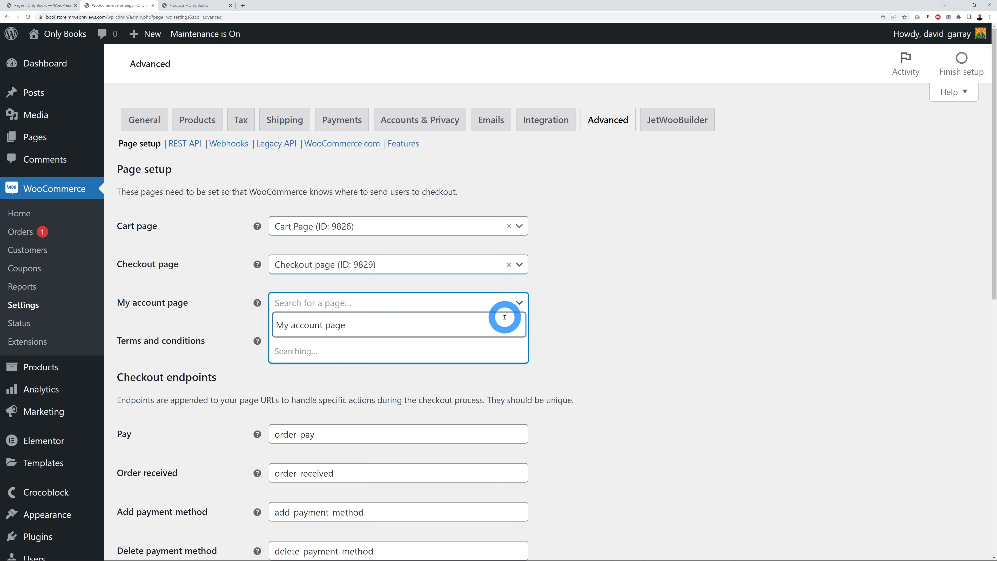
pyautogui.click(375, 358)
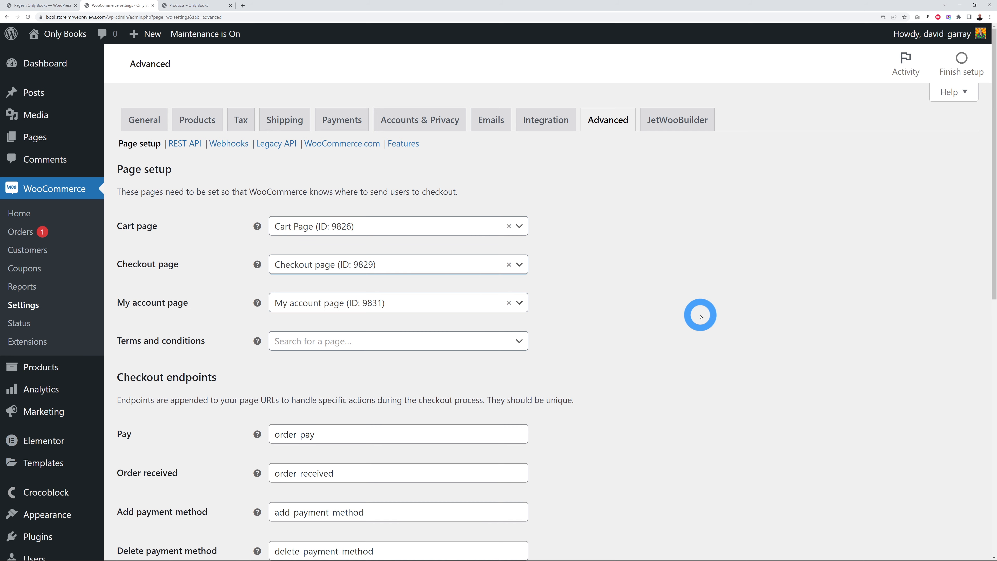
pyautogui.scroll(-10, 679, 314)
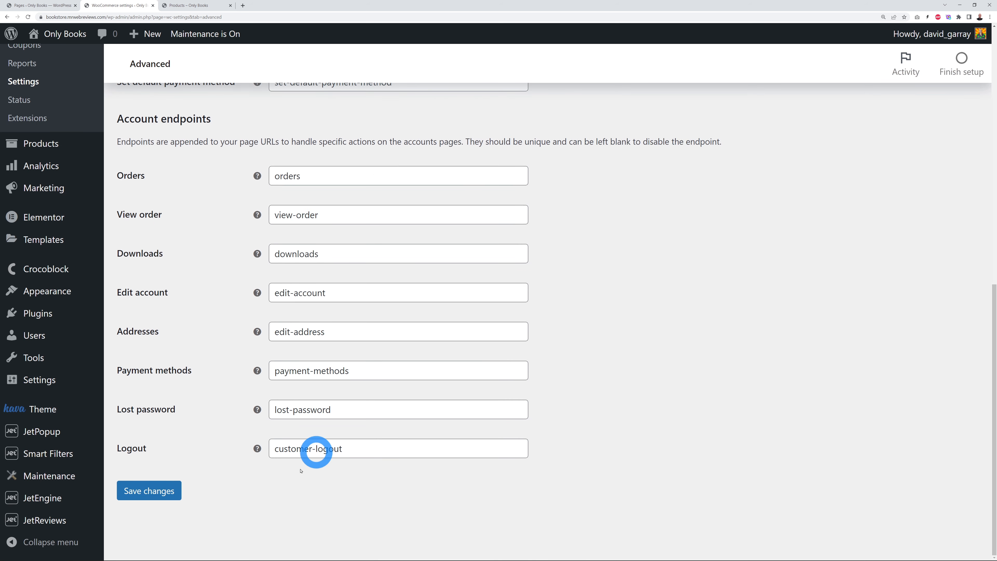
pyautogui.click(141, 490)
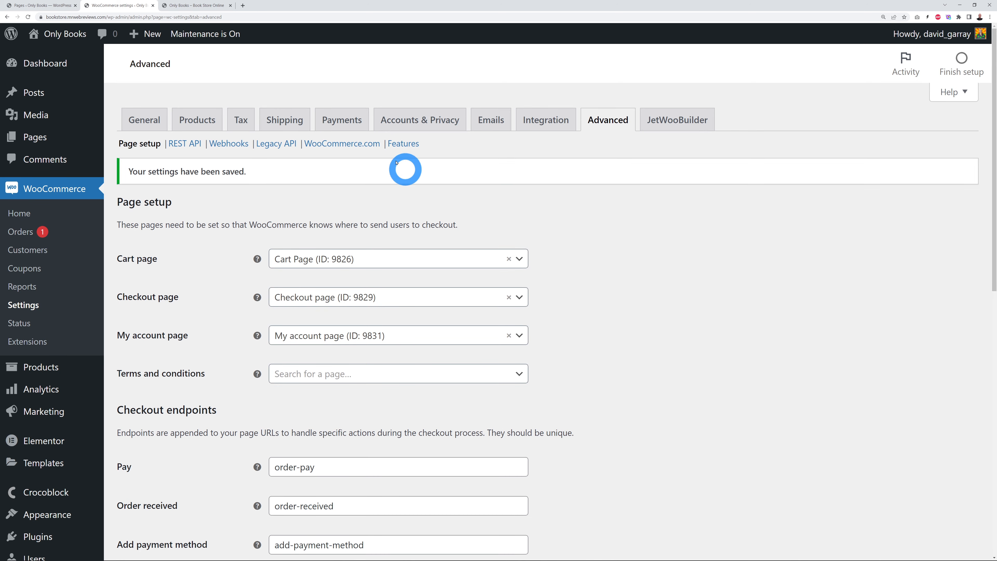
pyautogui.click(342, 120)
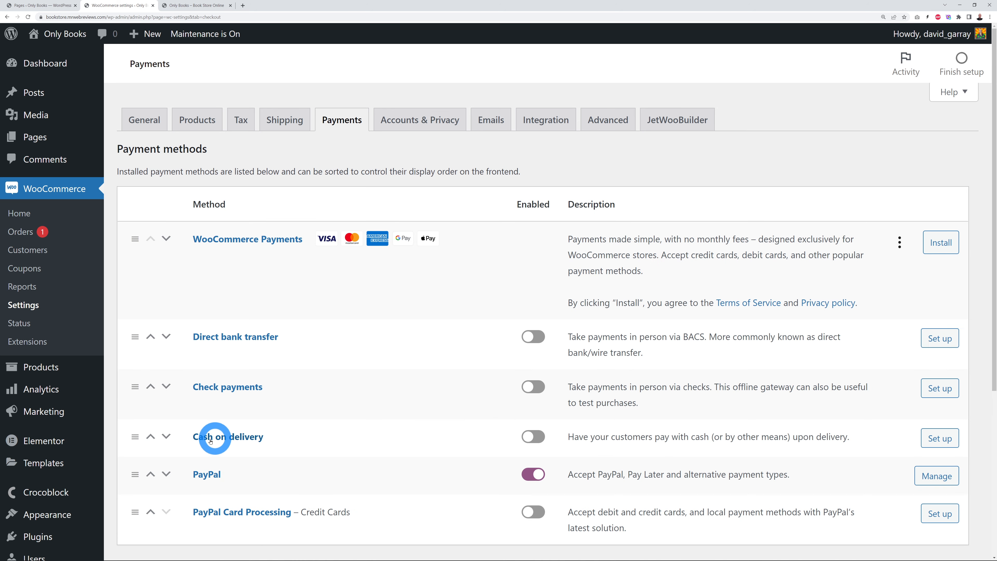
# Step: Switch on the Enabled toggle for Cash on delivery so it joins PayPal
pyautogui.click(536, 437)
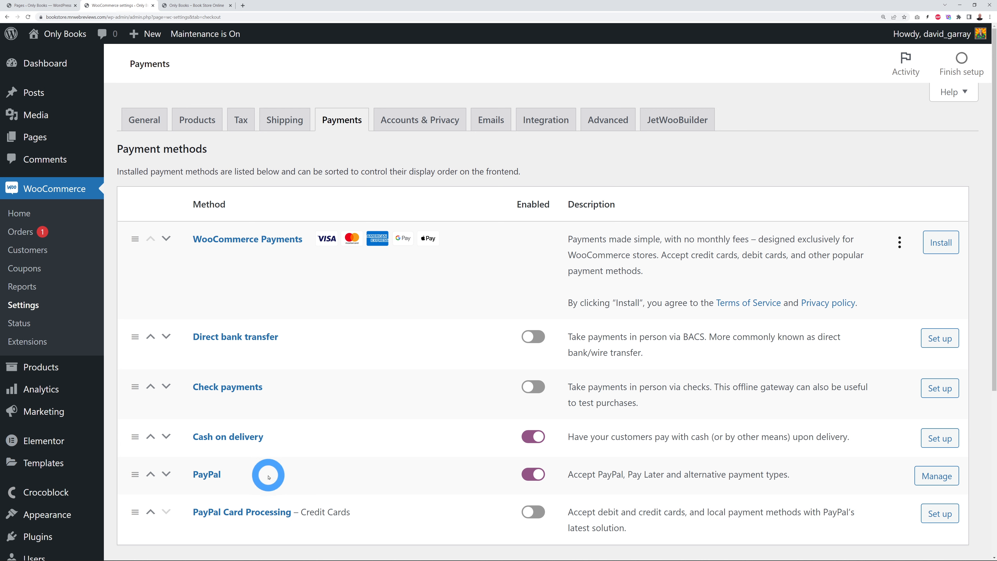
pyautogui.scroll(-5, 407, 454)
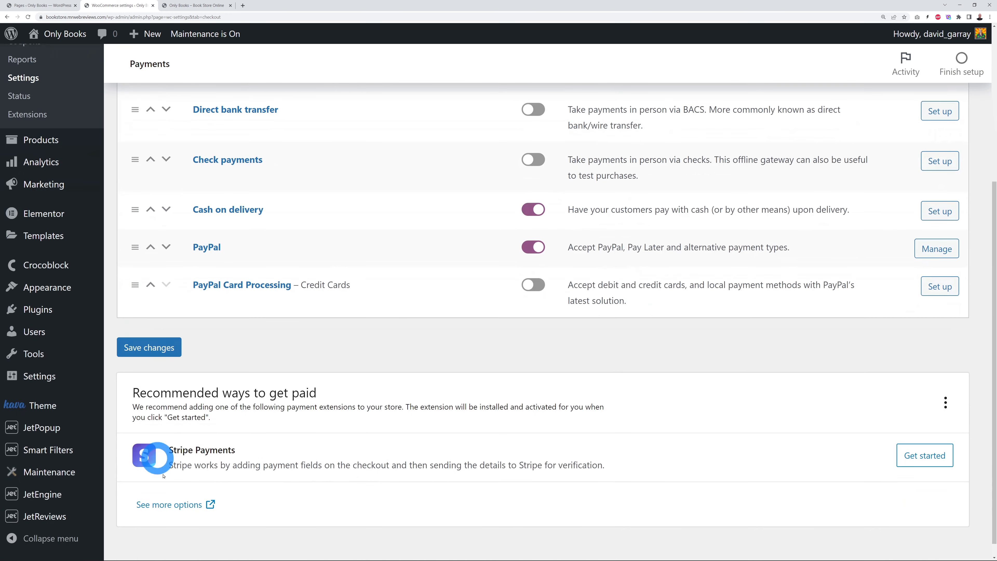
pyautogui.scroll(5, 389, 443)
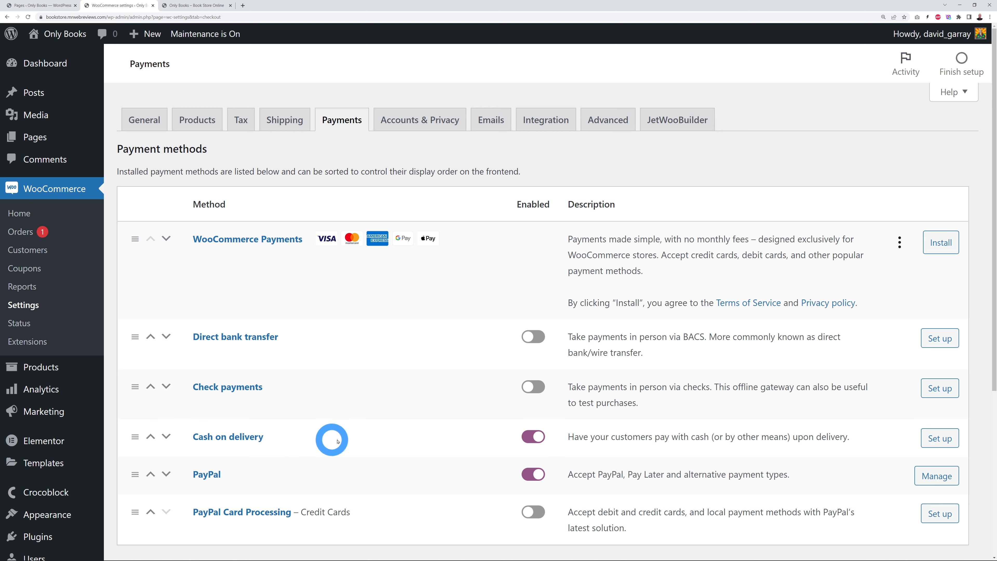
# Step: Add the Best Seller The Secrets We Keep to the cart and view the $21.99 cart total
pyautogui.click(172, 5)
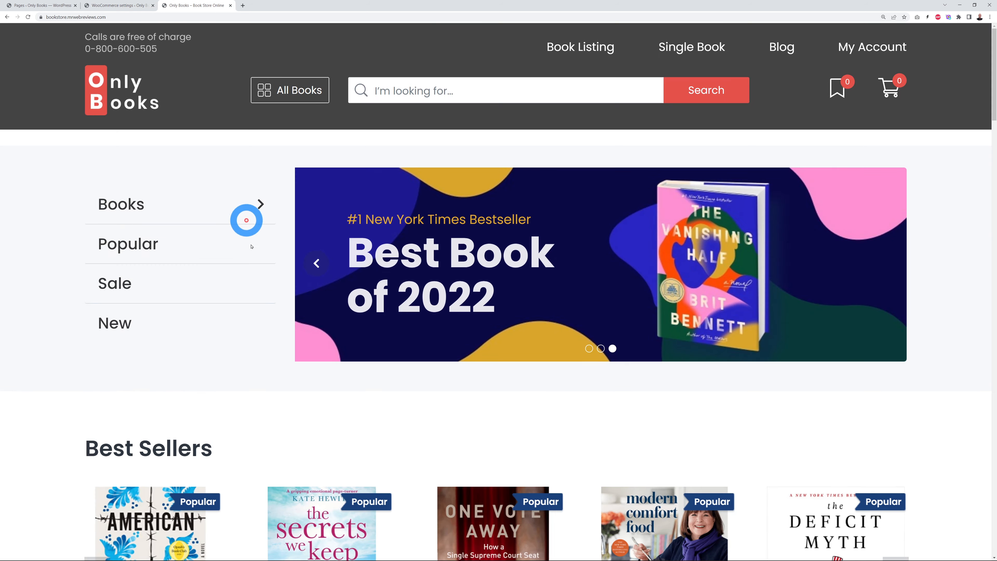
pyautogui.scroll(-7, 90, 380)
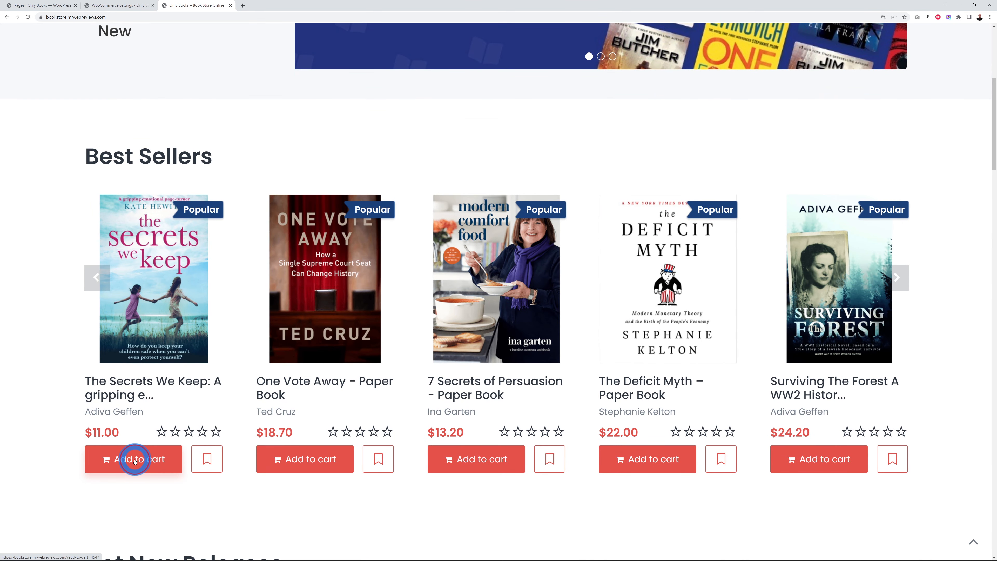
pyautogui.click(135, 460)
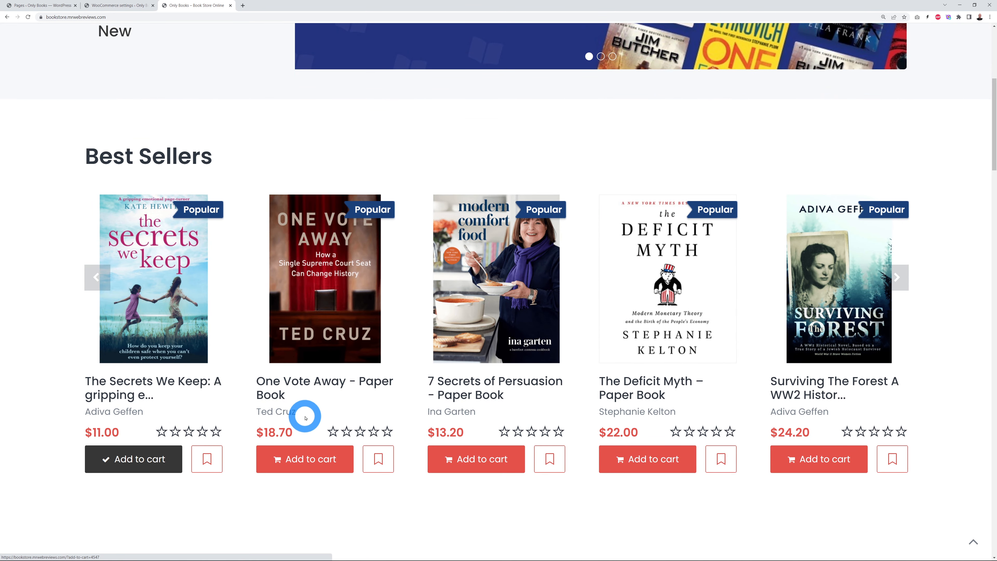
pyautogui.scroll(8, 305, 418)
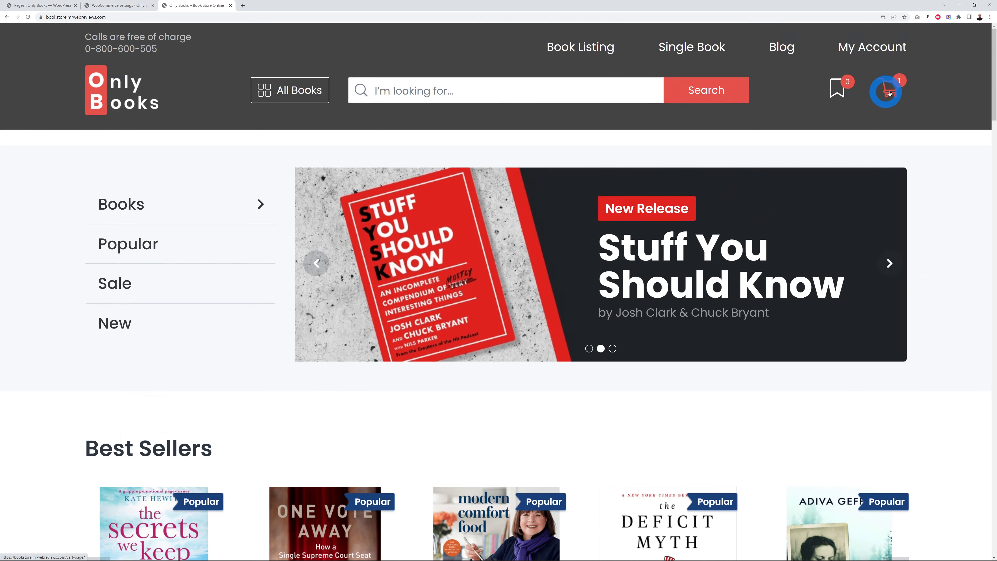
pyautogui.moveTo(891, 94)
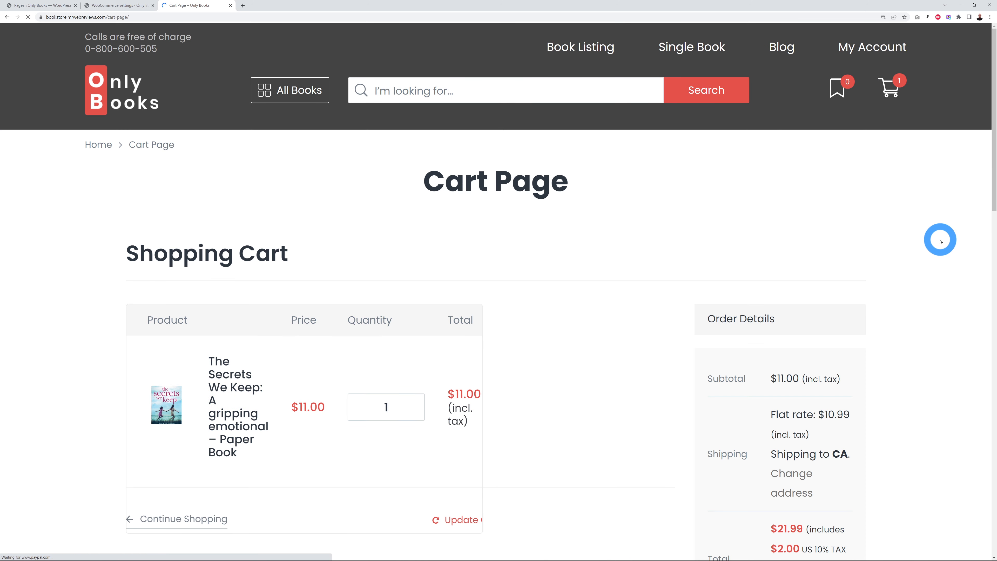
pyautogui.scroll(-5, 942, 234)
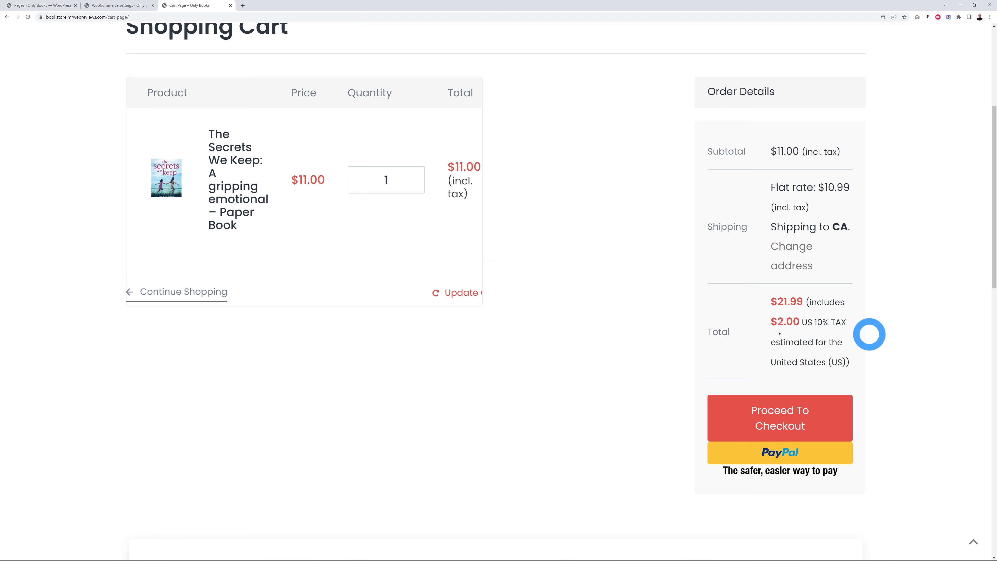
pyautogui.click(817, 416)
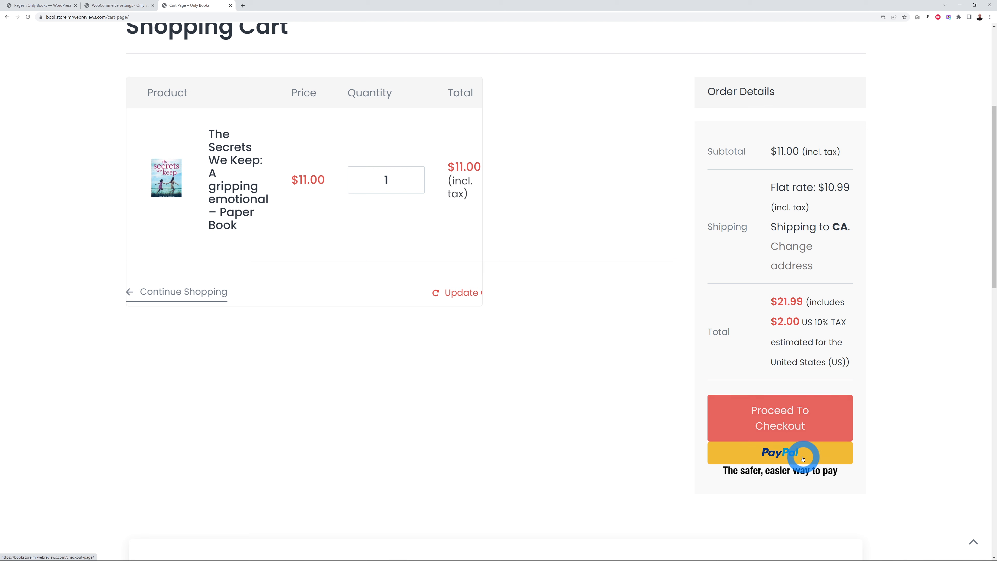
# Step: Check out The Secrets We Keep choosing Cash on delivery instead of PayPal and place the $21.99 order
pyautogui.click(785, 415)
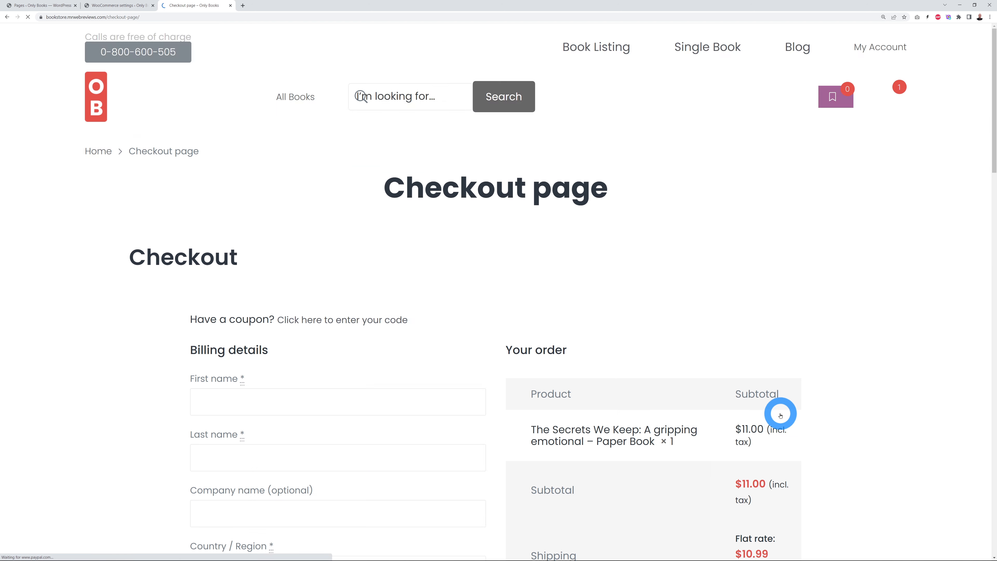
pyautogui.scroll(-3, 864, 369)
pyautogui.scroll(-3, 863, 370)
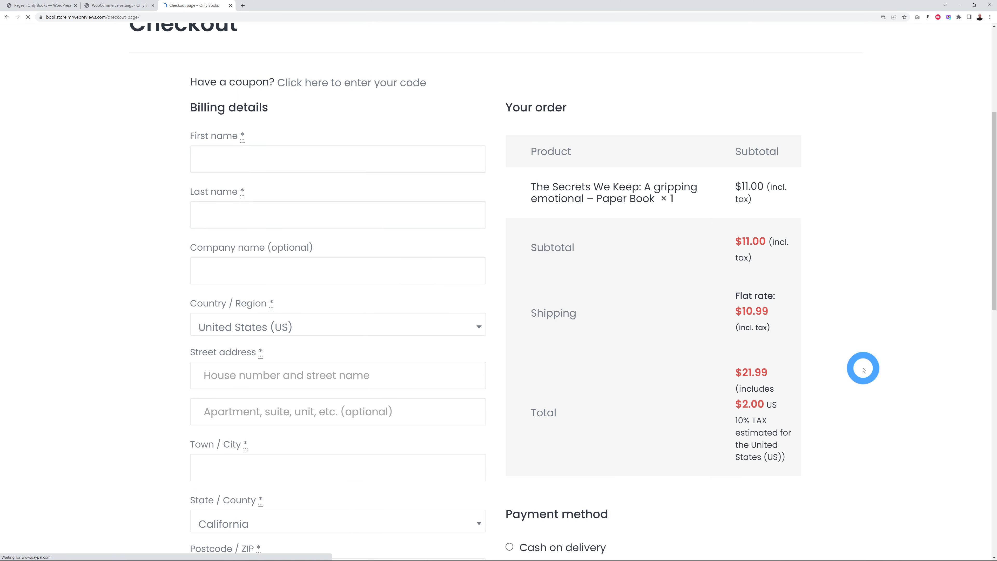
pyautogui.scroll(-1, 864, 370)
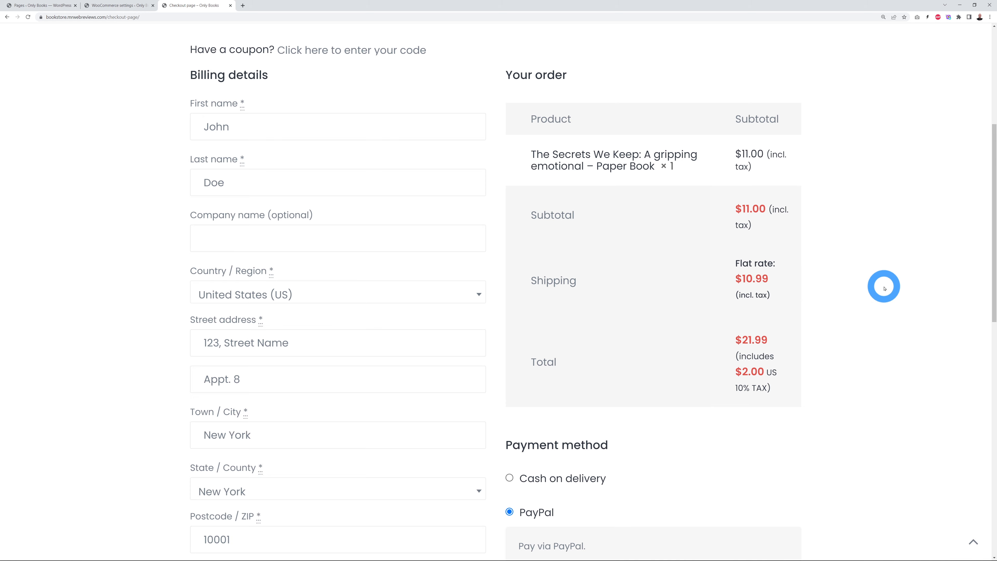
pyautogui.scroll(-5, 883, 287)
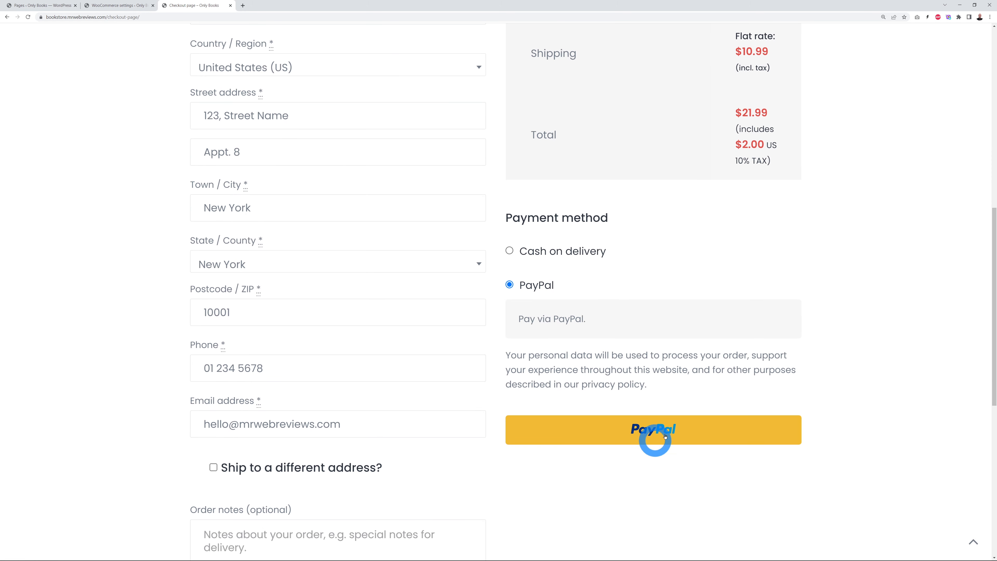
pyautogui.click(512, 253)
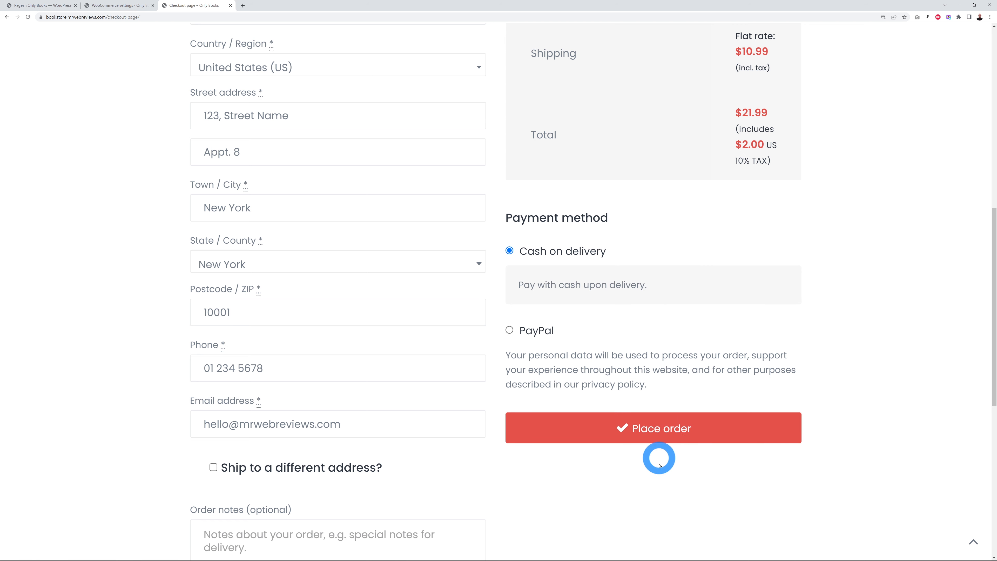
pyautogui.click(660, 433)
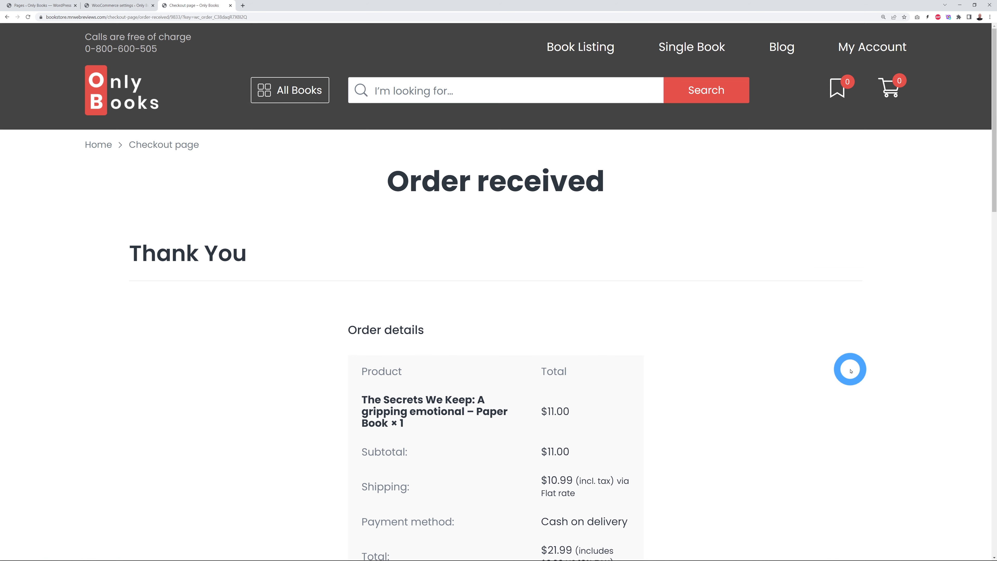
pyautogui.scroll(-5, 851, 371)
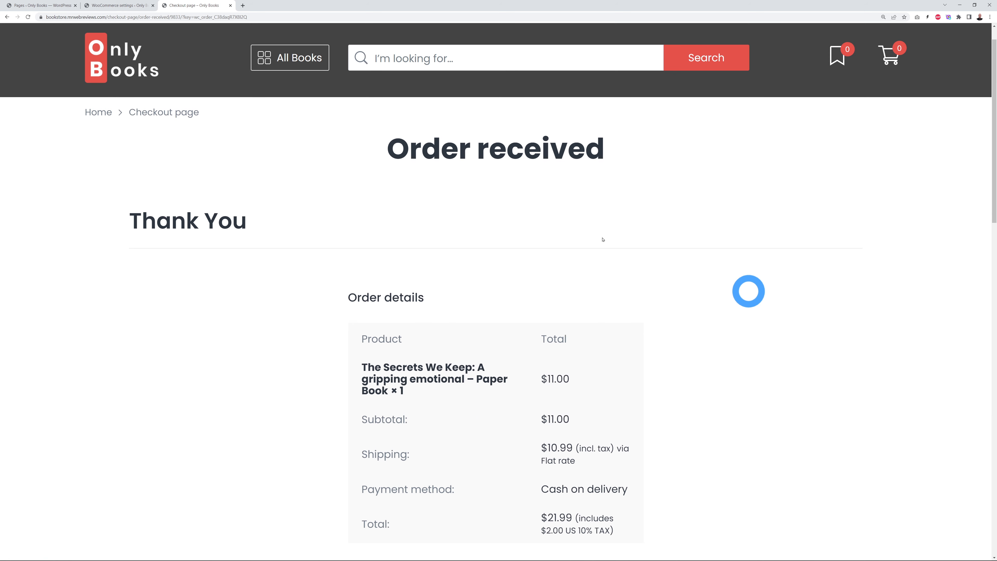
pyautogui.scroll(-6, 791, 307)
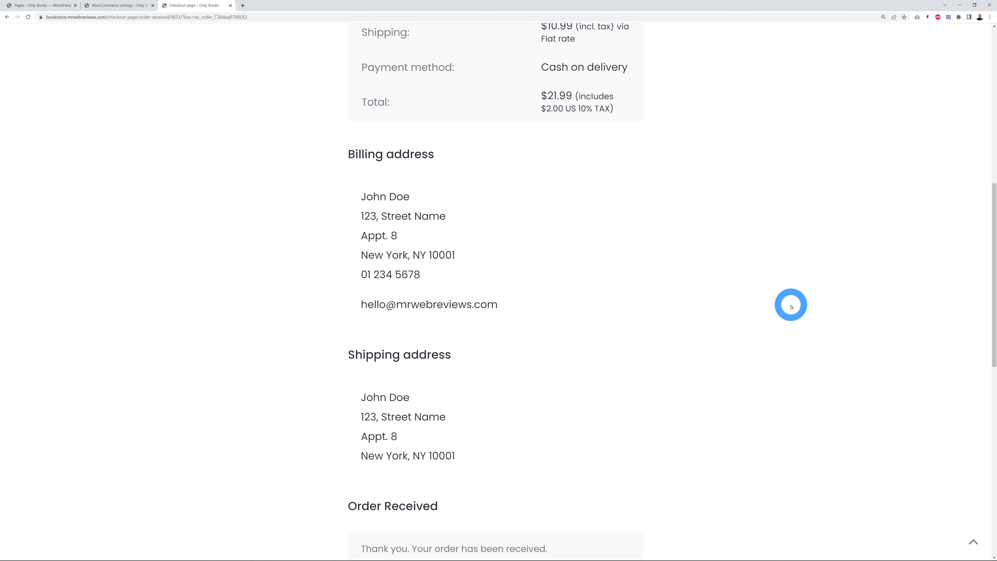
pyautogui.scroll(11, 791, 307)
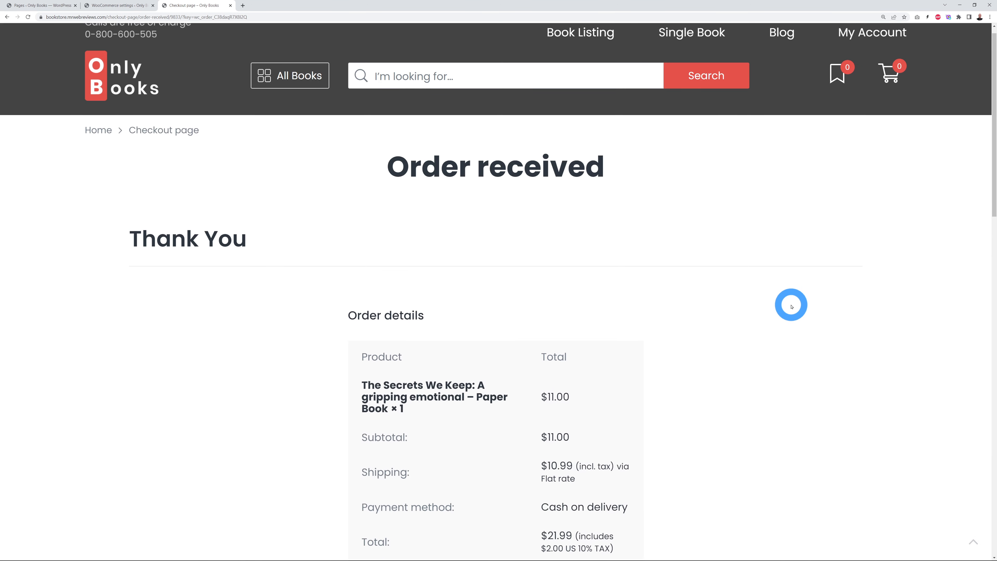
# Step: Go to WooCommerce Orders in the dashboard and open the new $21.99 Processing order
pyautogui.scroll(1, 791, 307)
pyautogui.click(58, 11)
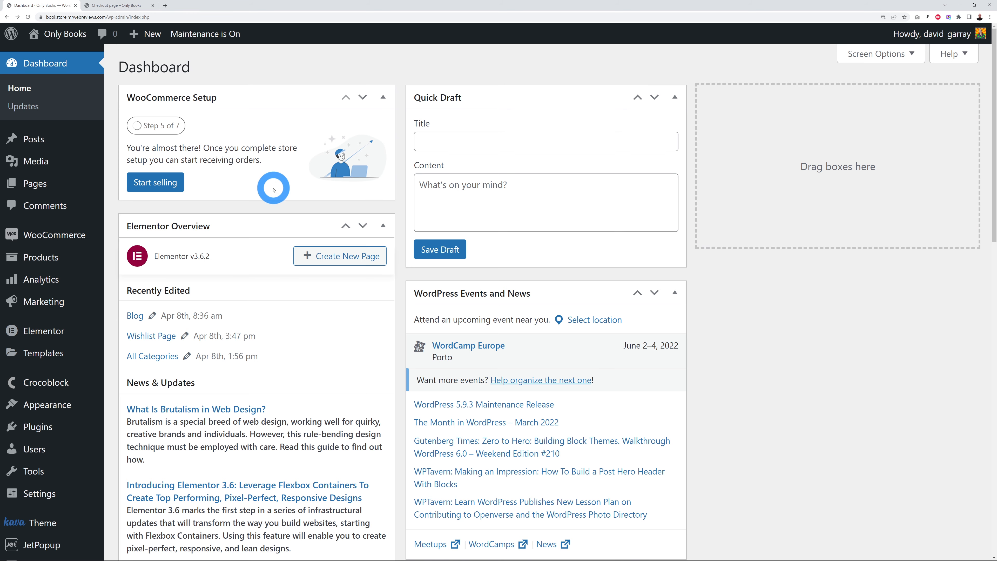
pyautogui.moveTo(52, 239)
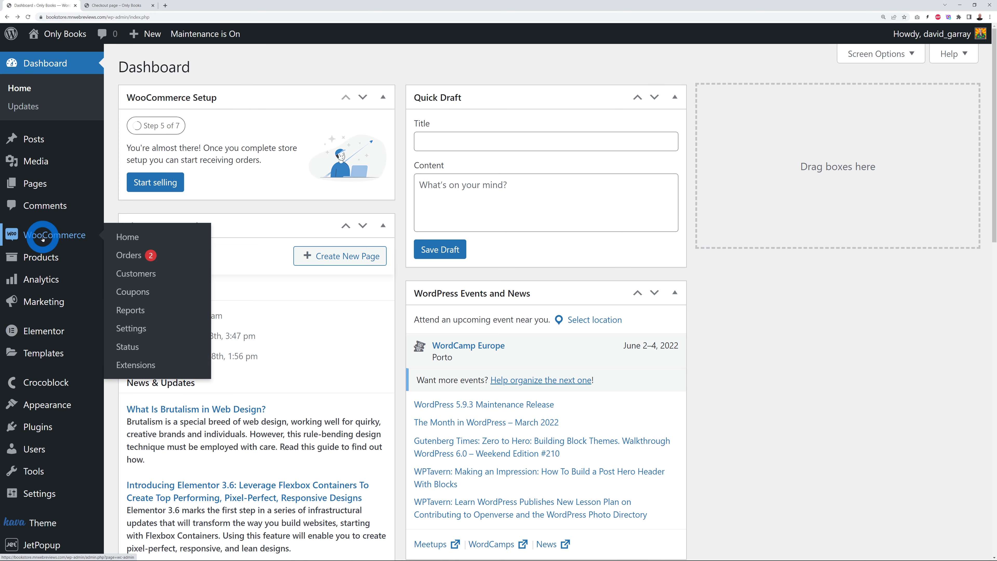
pyautogui.click(132, 258)
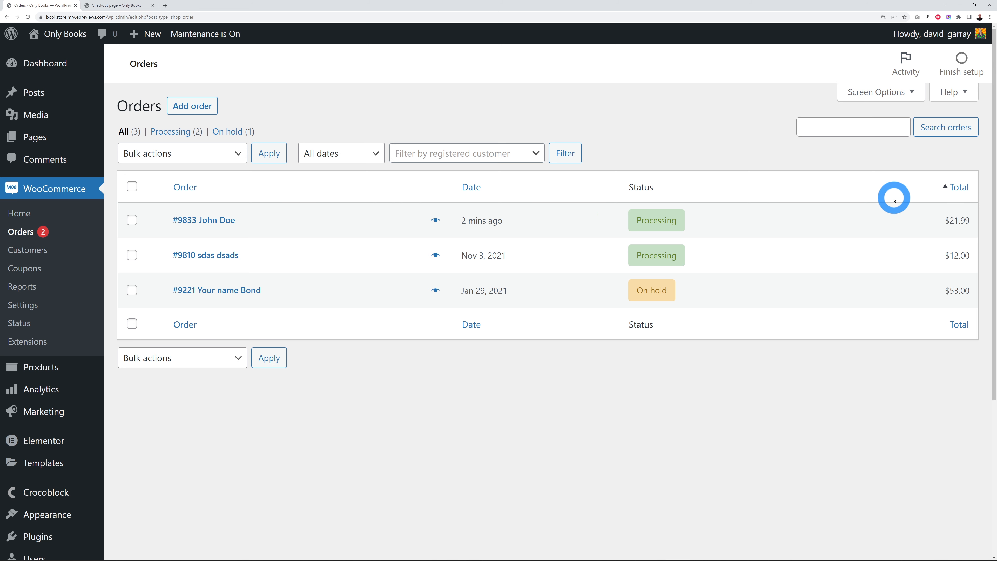
pyautogui.click(221, 220)
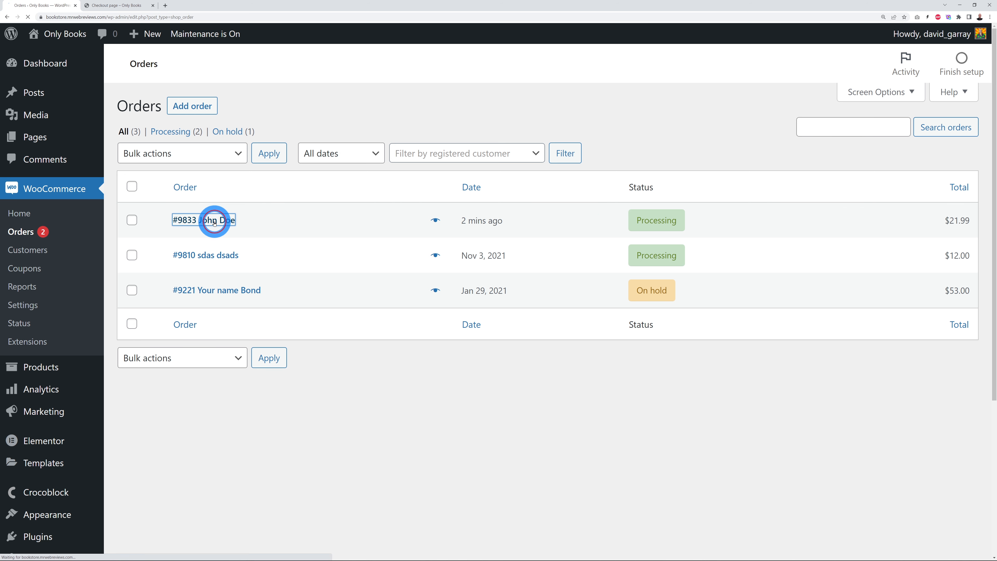
# Step: Pick Completed in the Status dropdown on order #9833's Edit order page
pyautogui.scroll(-2, 509, 421)
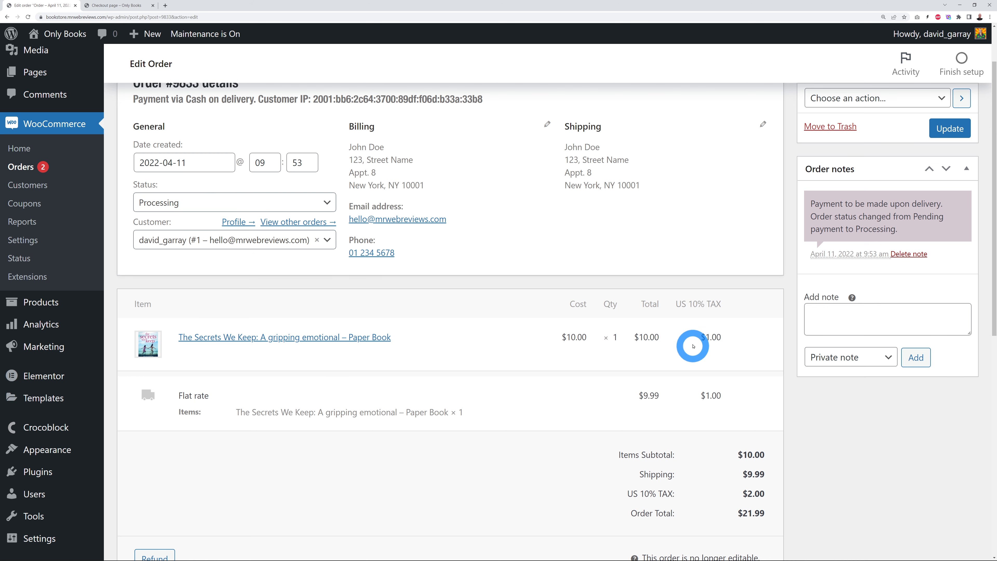
pyautogui.scroll(-3, 862, 454)
pyautogui.scroll(5, 862, 454)
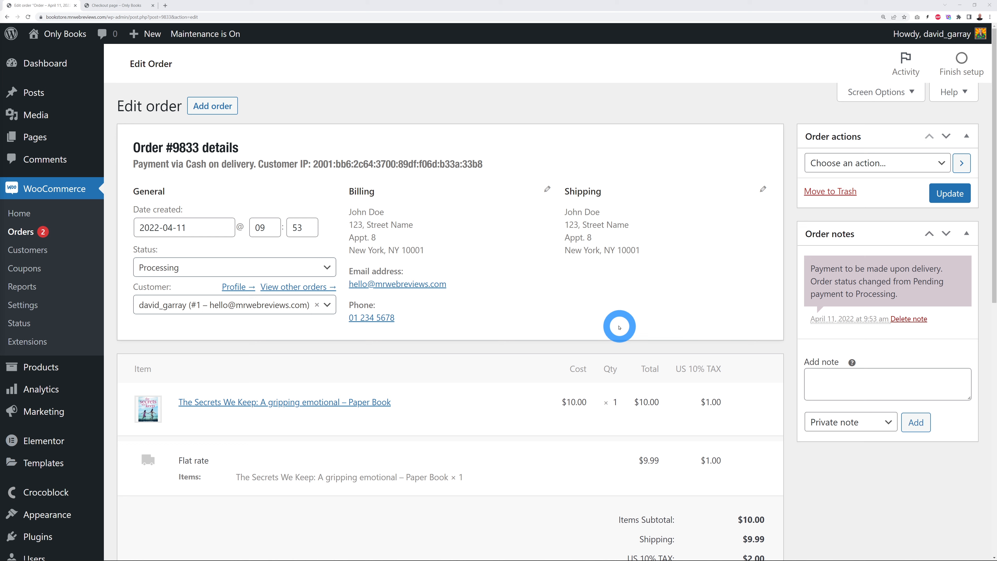
pyautogui.click(326, 267)
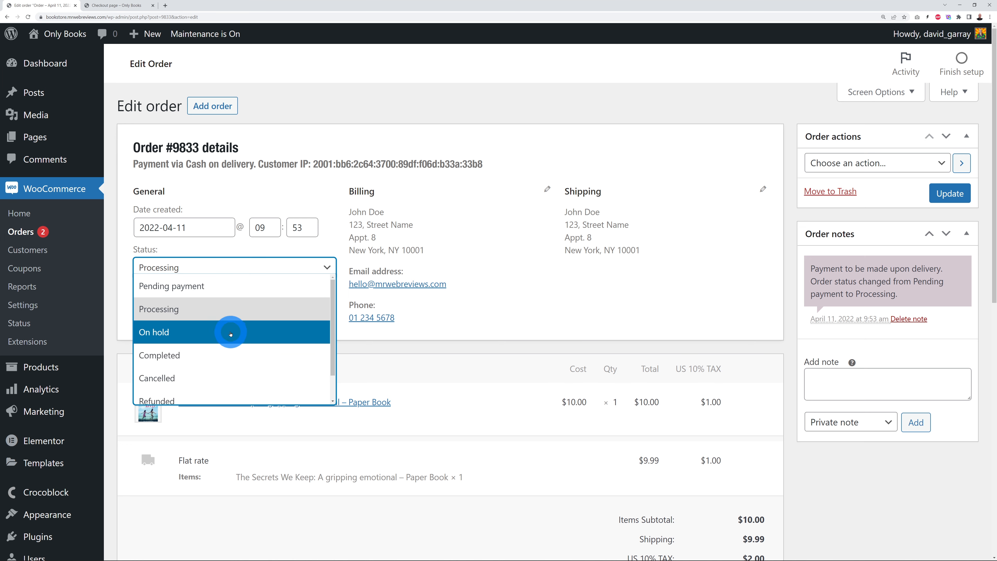
pyautogui.scroll(-1, 231, 334)
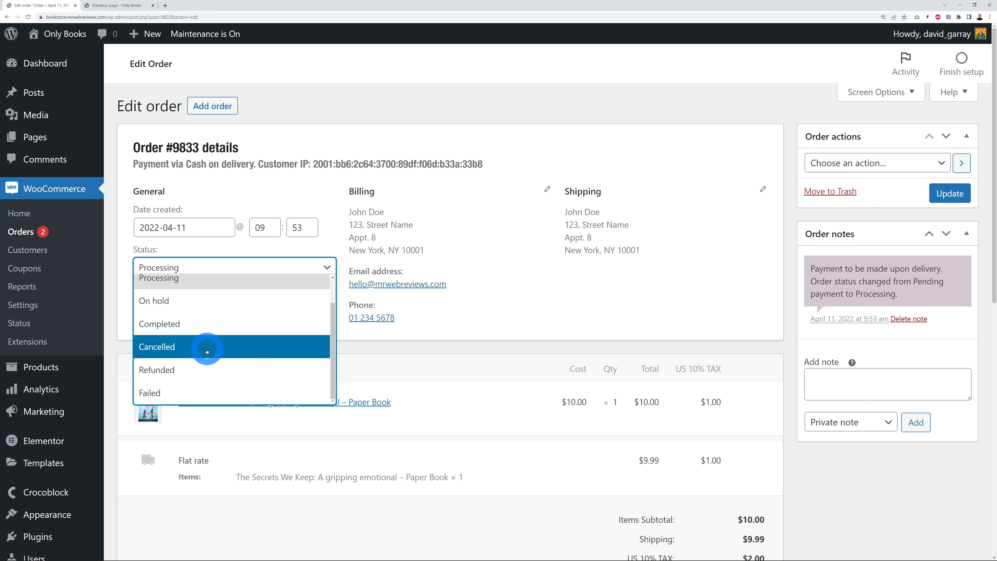
pyautogui.click(203, 321)
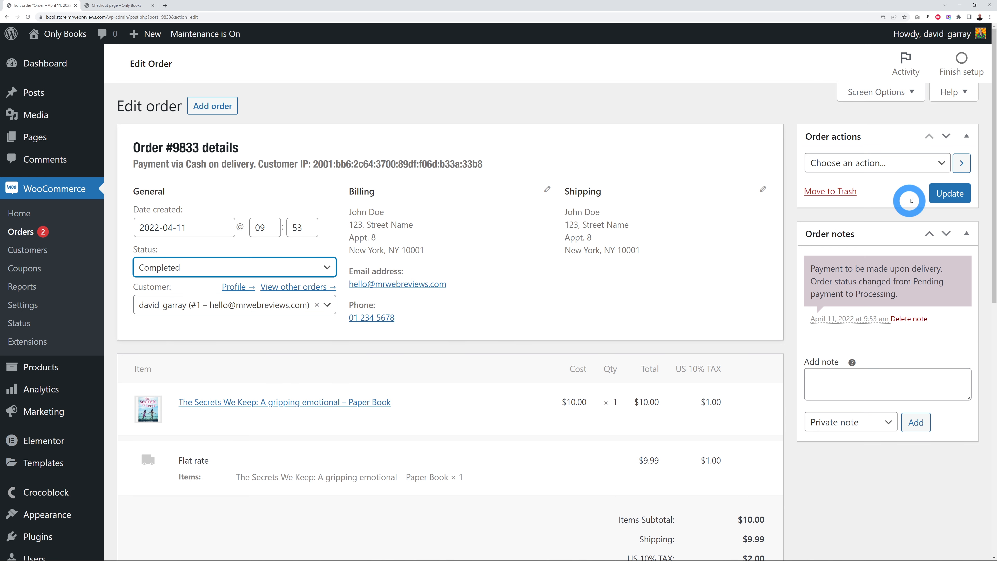
# Step: Update order #9833 to save Completed, leave Order actions unchosen, and return to the storefront
pyautogui.click(941, 193)
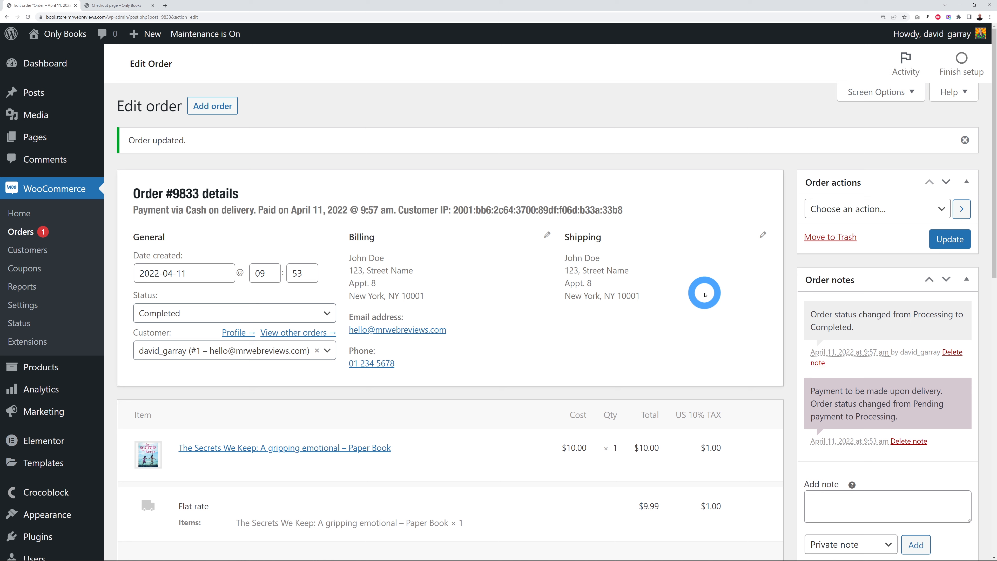
pyautogui.click(940, 209)
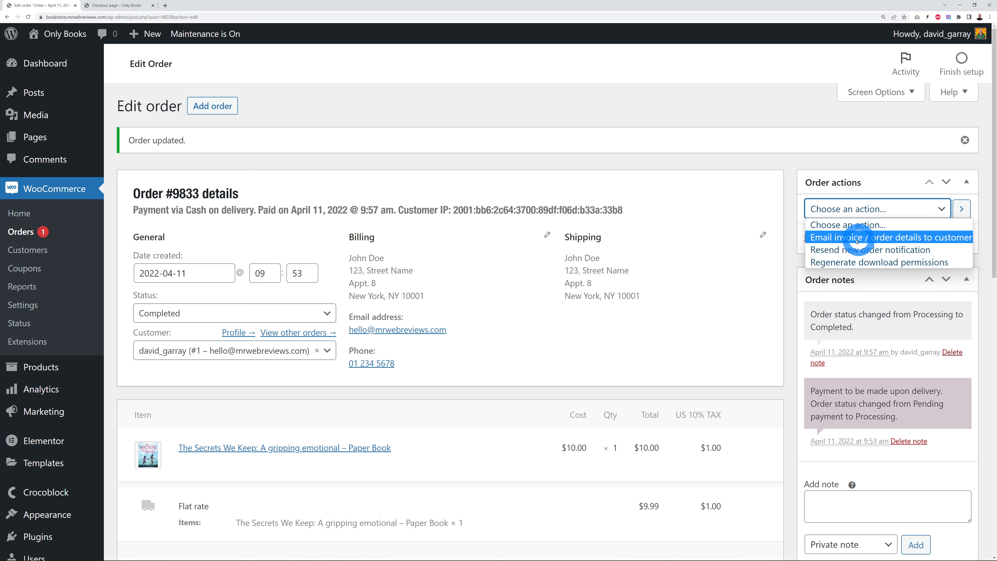
pyautogui.click(905, 238)
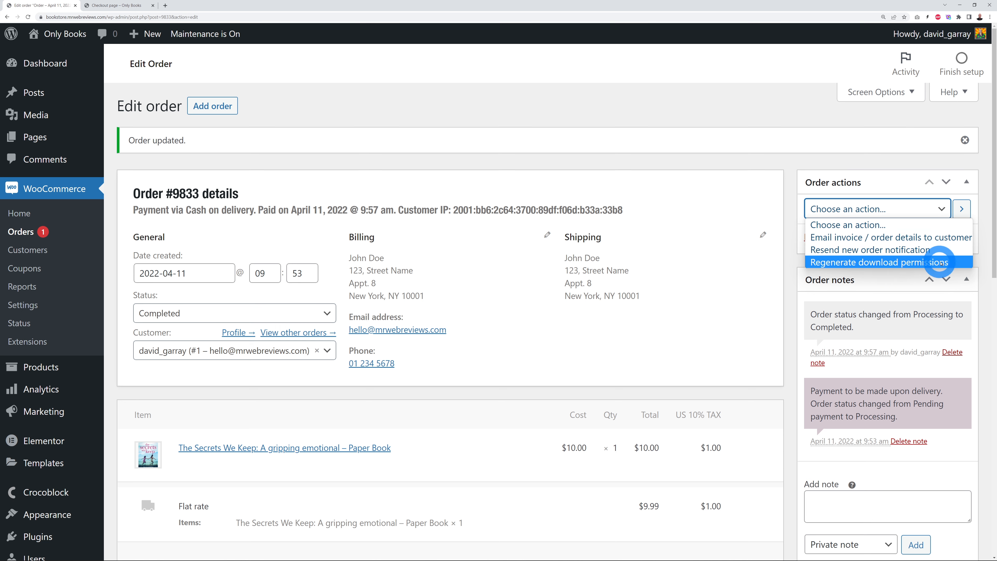
pyautogui.click(783, 290)
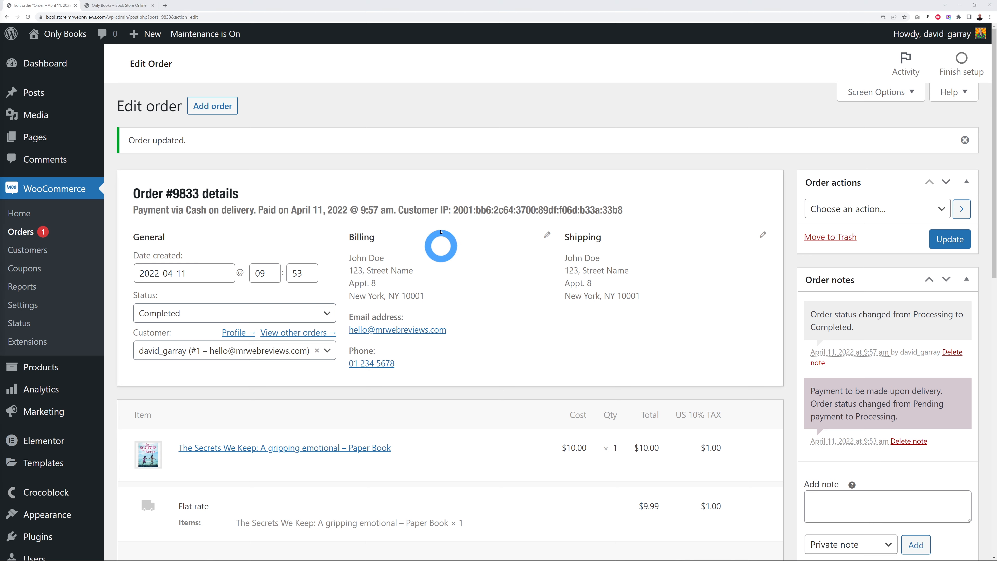
pyautogui.click(130, 12)
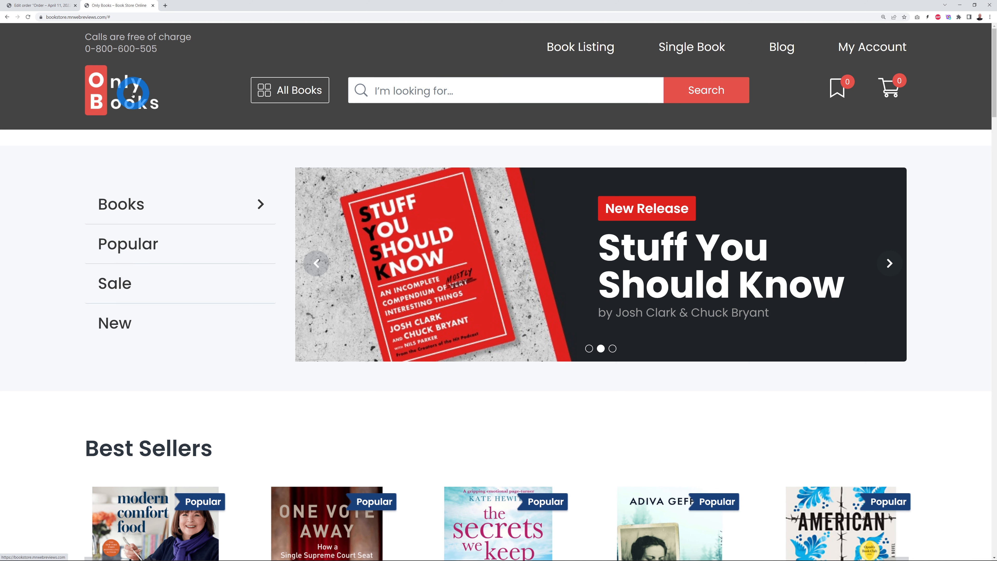
# Step: Browse the storefront's All Books menu, then go to Crocoblock Theme Templates in the dashboard
pyautogui.click(312, 93)
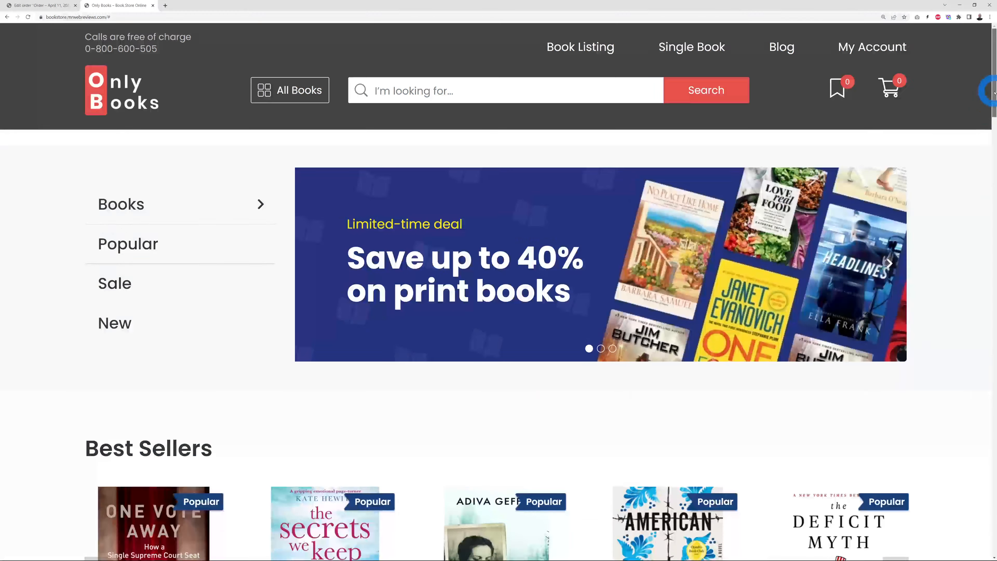
pyautogui.moveTo(994, 93); pyautogui.dragTo(981, 538)
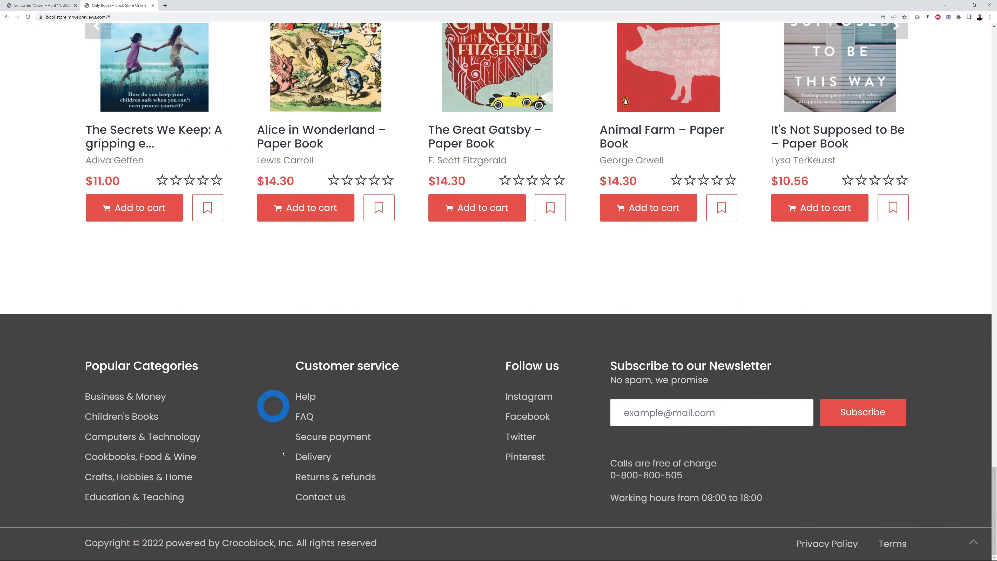
pyautogui.moveTo(988, 474); pyautogui.dragTo(987, 37)
pyautogui.moveTo(172, 173)
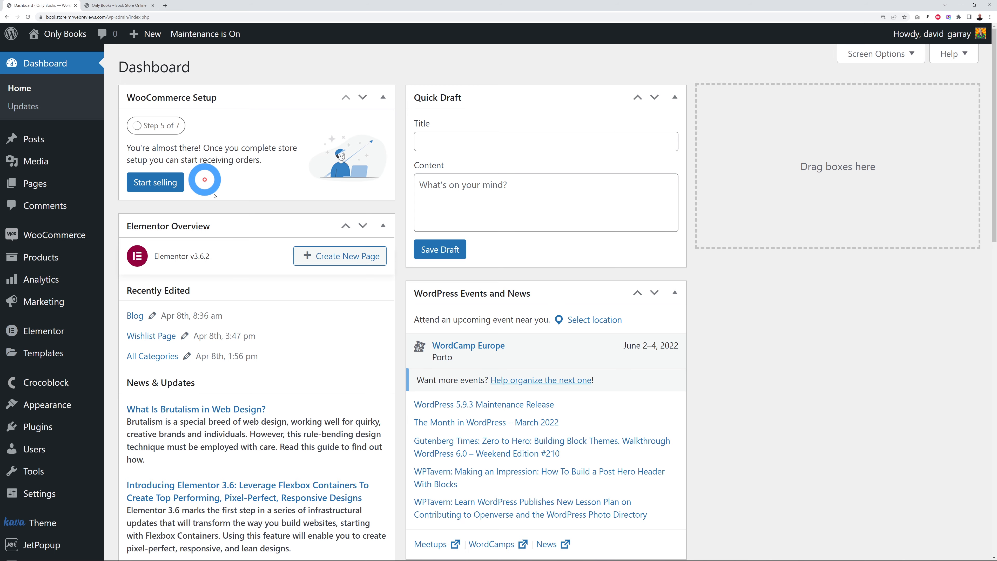
pyautogui.moveTo(45, 387)
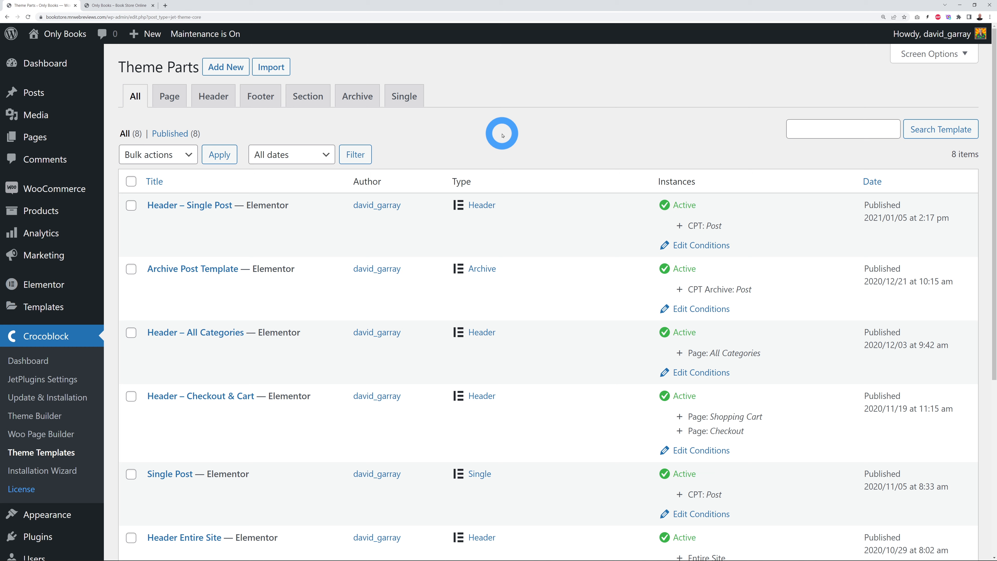
# Step: Filter the Theme Parts list to the Header tab, showing the five header templates
pyautogui.click(126, 5)
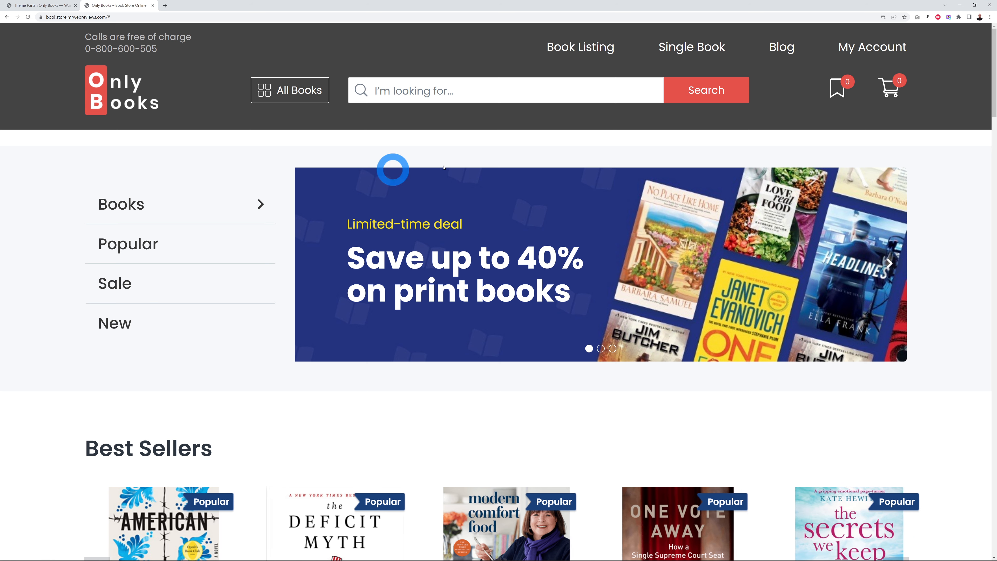
pyautogui.click(54, 5)
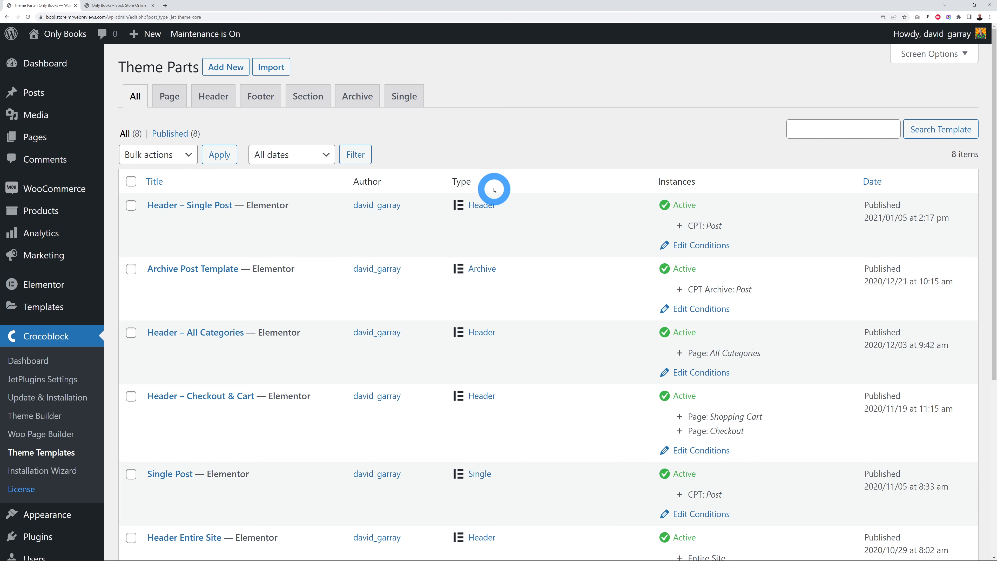
pyautogui.click(207, 101)
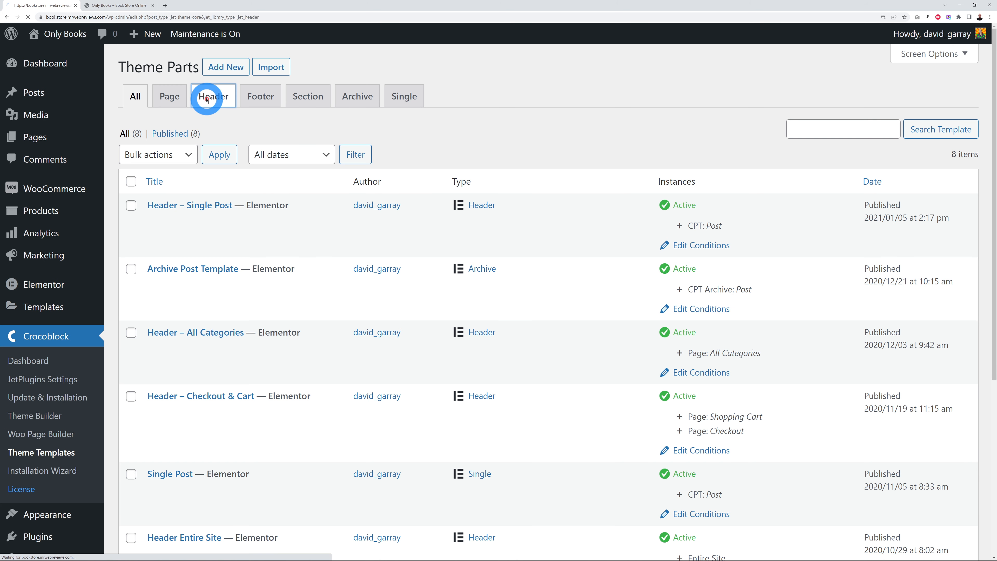
pyautogui.scroll(-1, 600, 244)
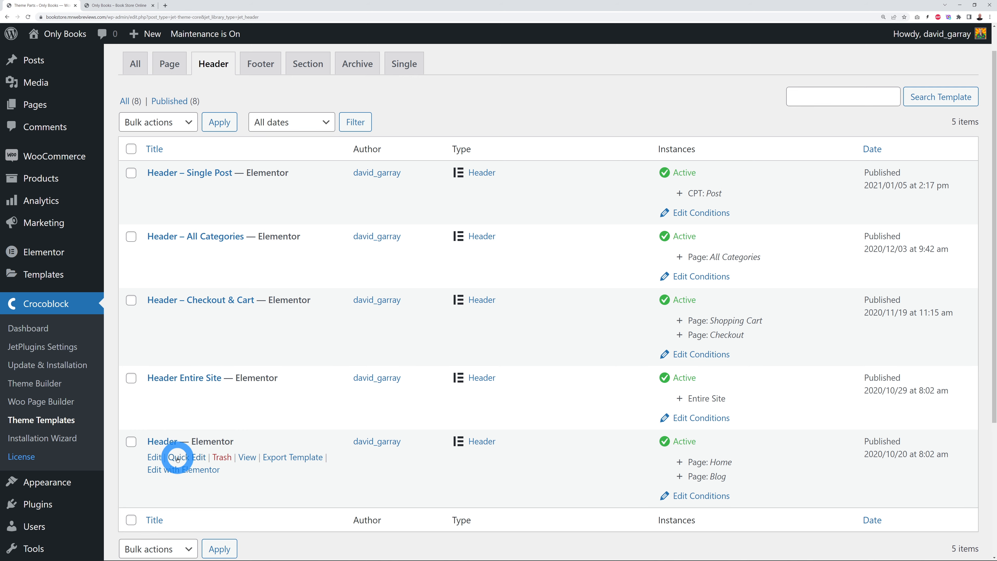
# Step: Check the storefront's Shop listing via the All Books menu, then return to the Header templates
pyautogui.click(107, 5)
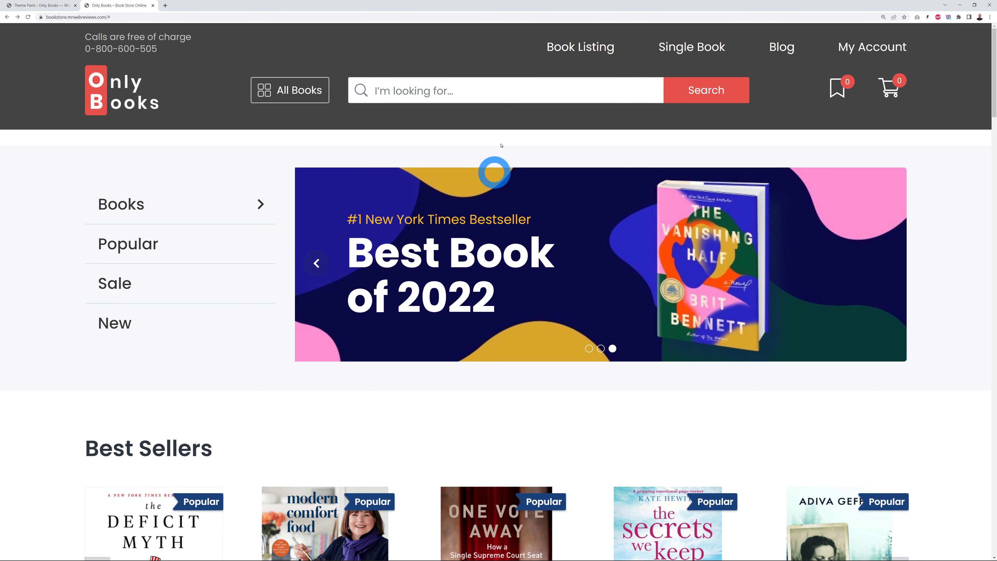
pyautogui.click(275, 89)
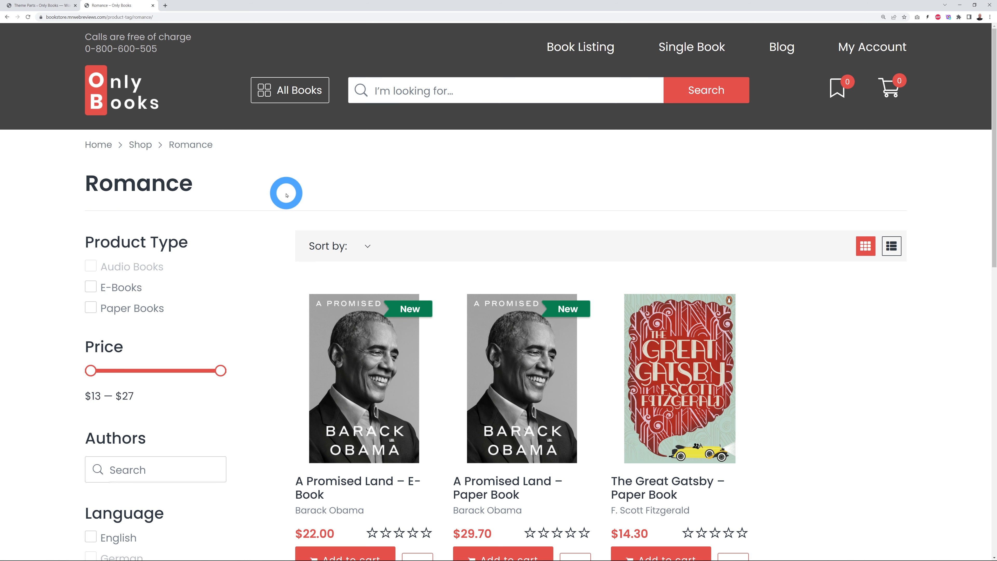
pyautogui.click(141, 145)
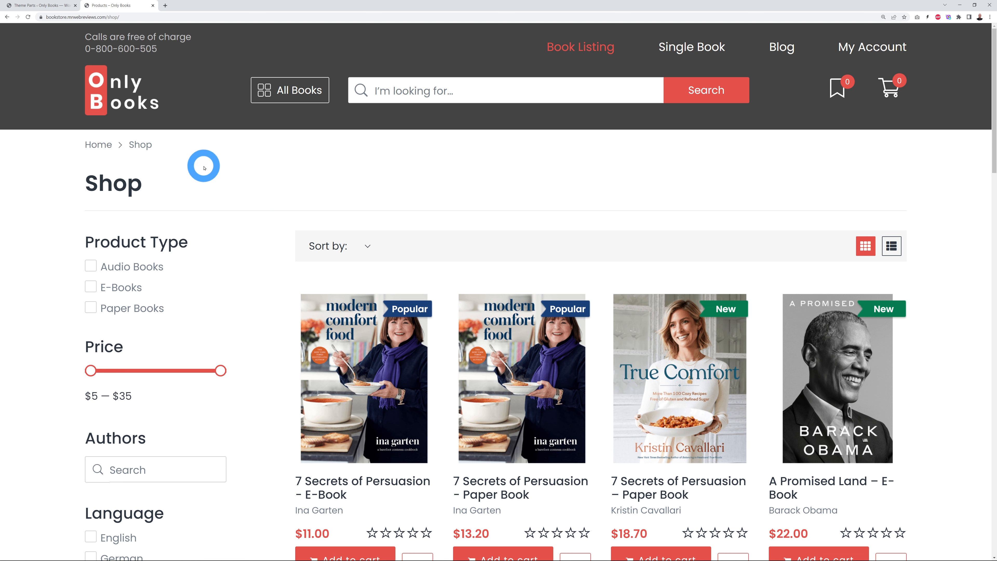
pyautogui.click(43, 5)
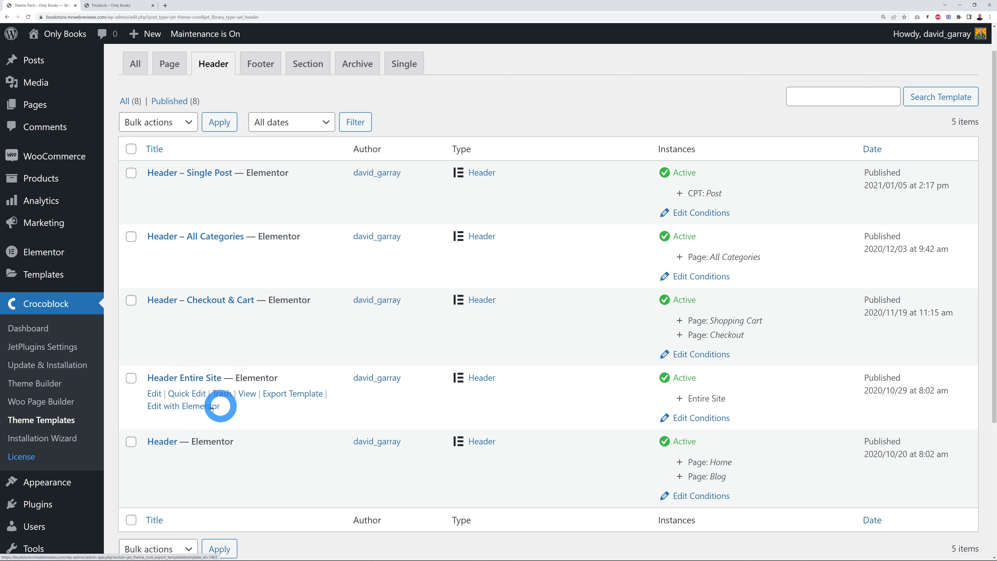
# Step: Open Header Entire Site's Edit with Elementor link in a new tab and switch to it
pyautogui.rightClick(189, 408)
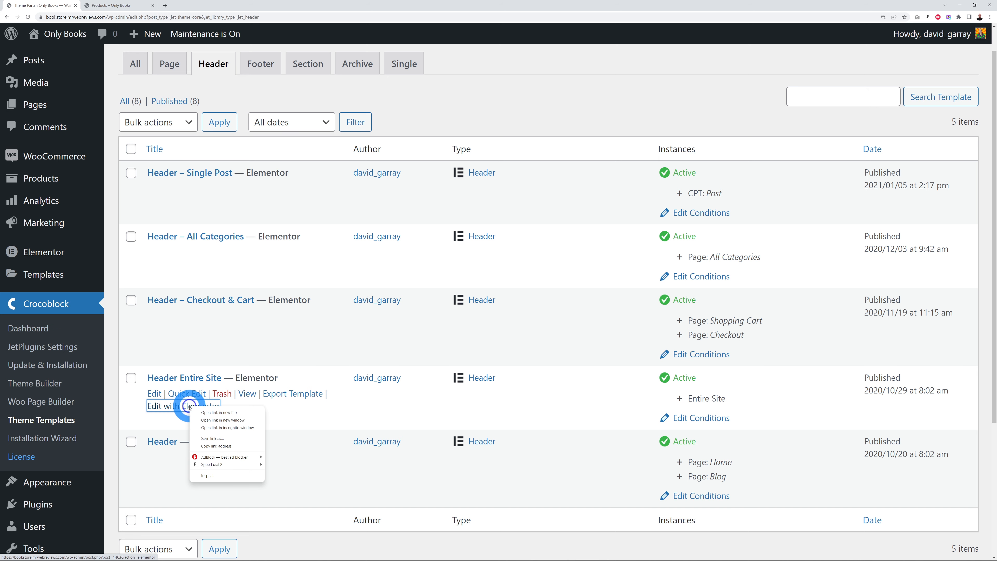
pyautogui.click(216, 414)
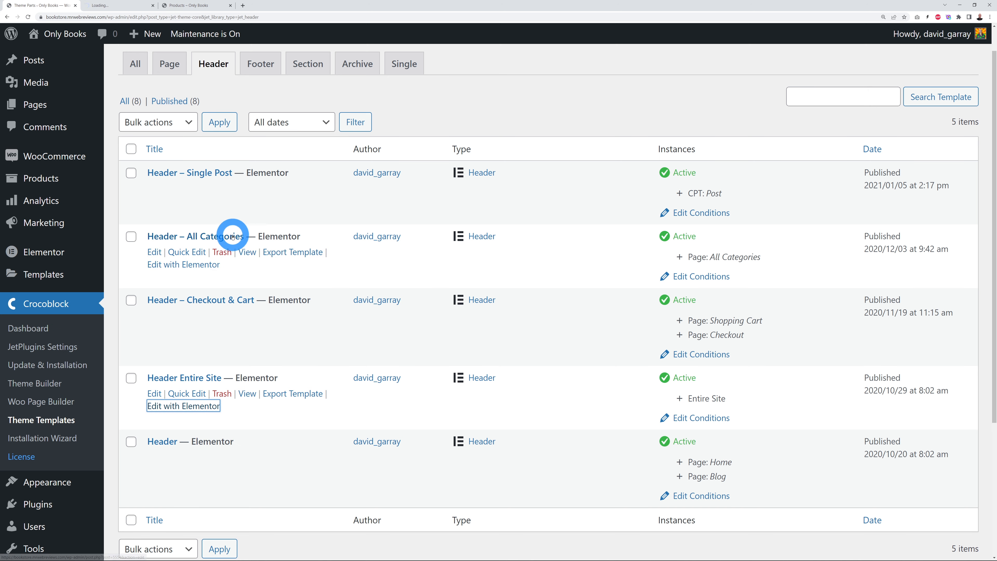
pyautogui.click(112, 5)
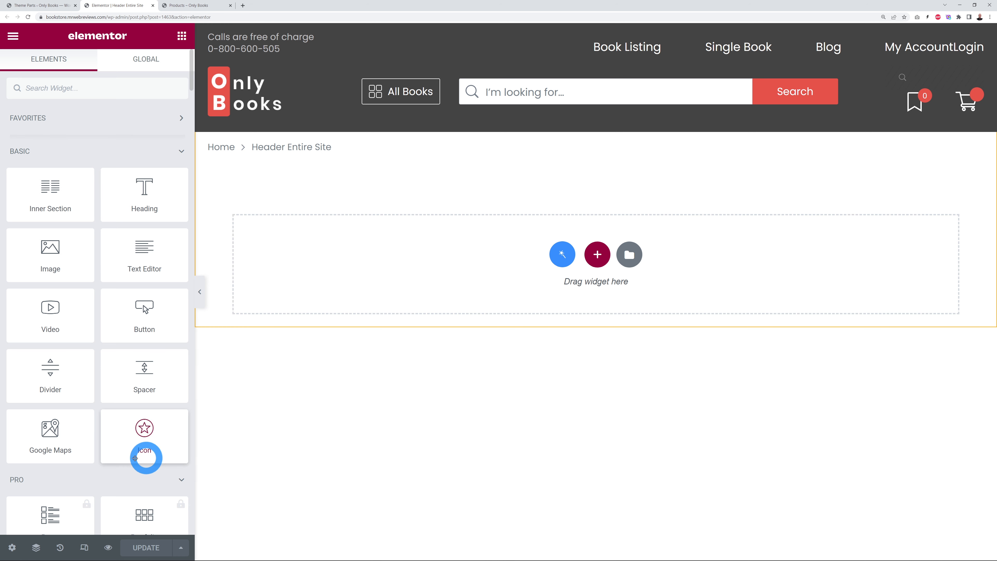
# Step: Inspect the settings of the header's top bar section and its left and right columns
pyautogui.moveTo(115, 194); pyautogui.dragTo(137, 196)
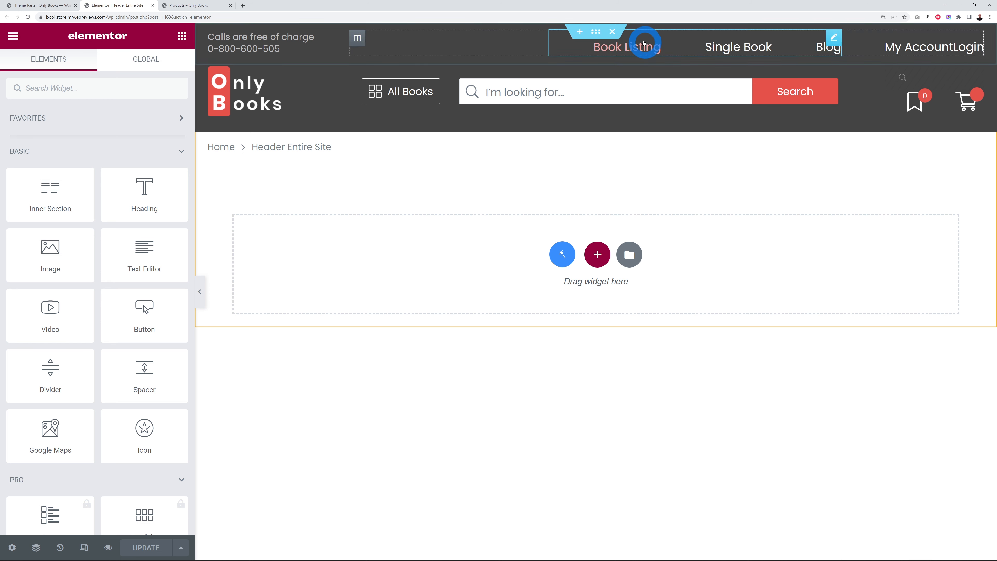
pyautogui.click(596, 36)
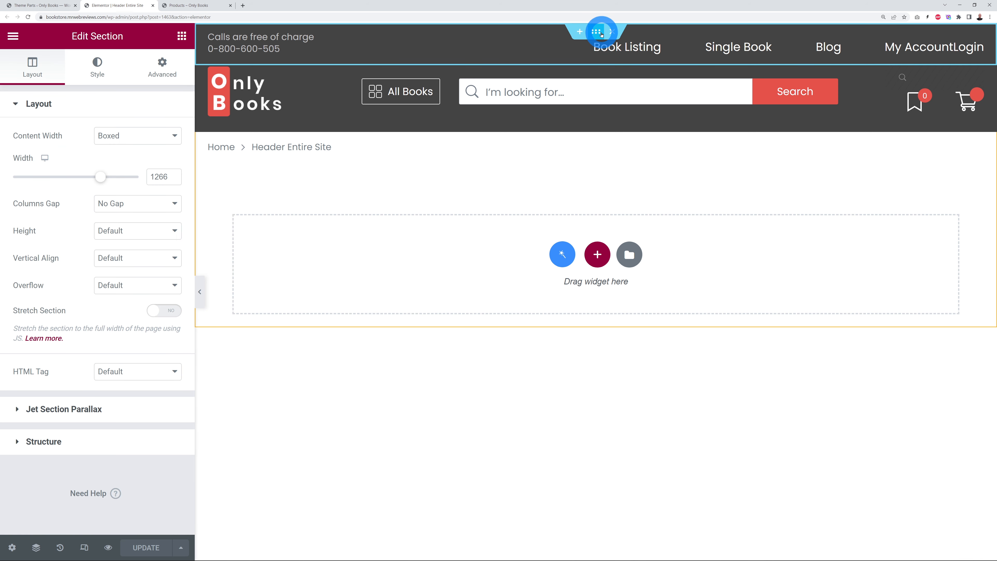
pyautogui.click(215, 38)
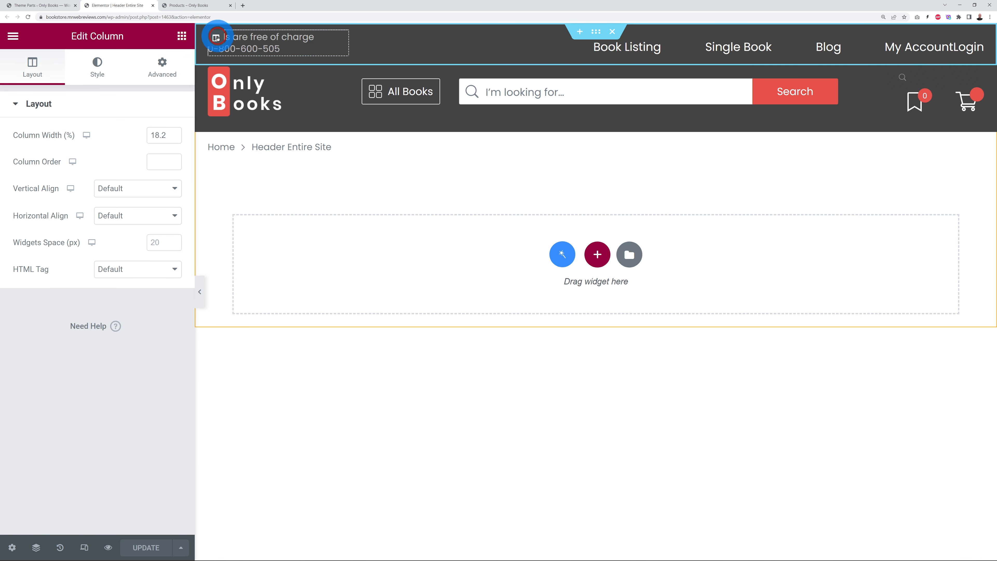
pyautogui.click(356, 37)
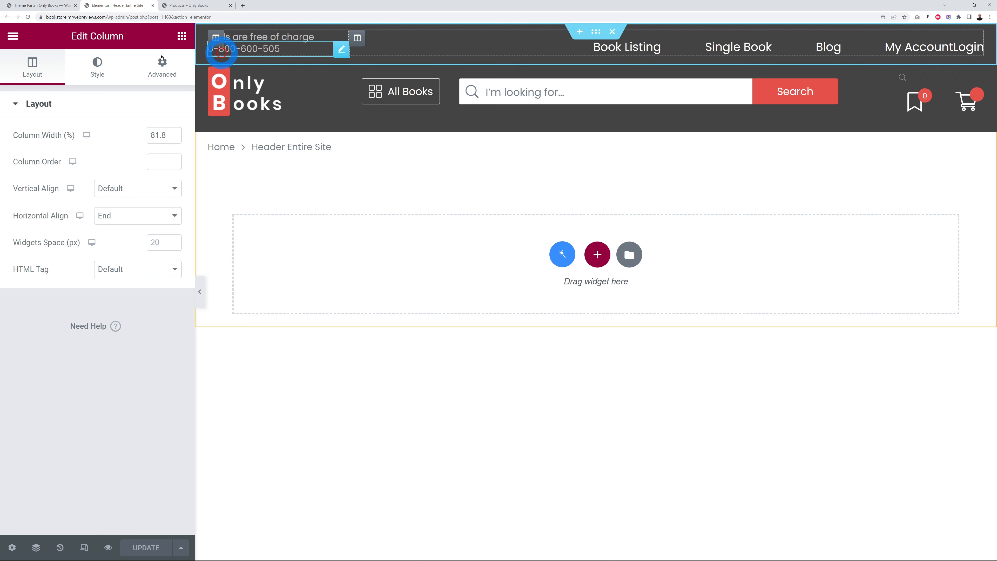
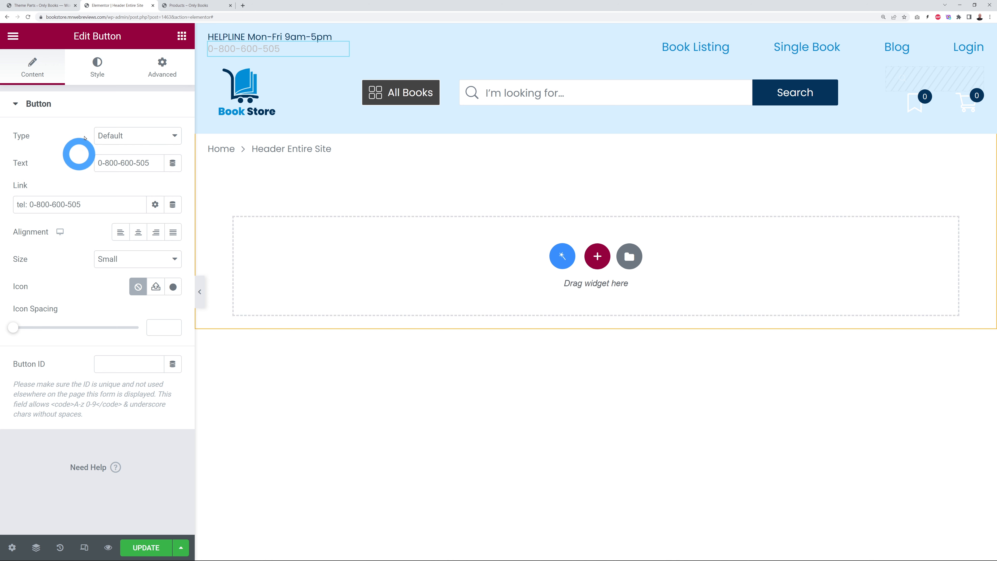
# Step: Set the header phone number's text colour to navy #04335B
pyautogui.click(97, 74)
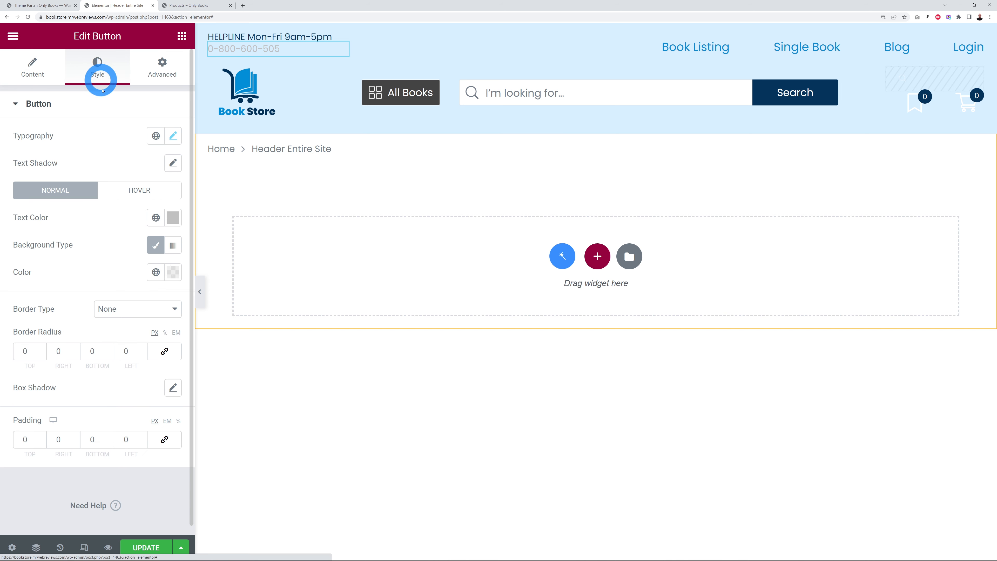
pyautogui.click(173, 220)
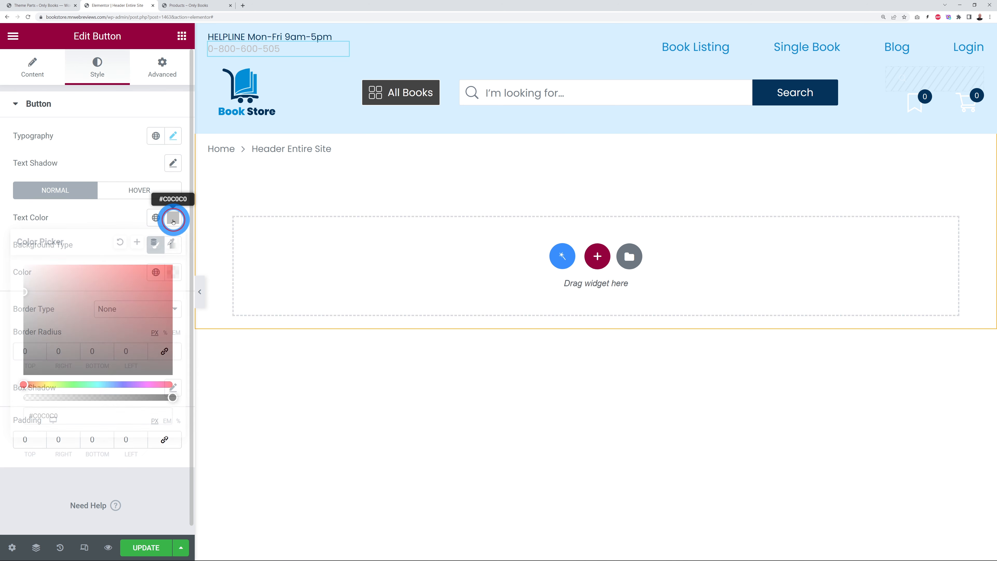
pyautogui.hotkey('ctrl', 'v')
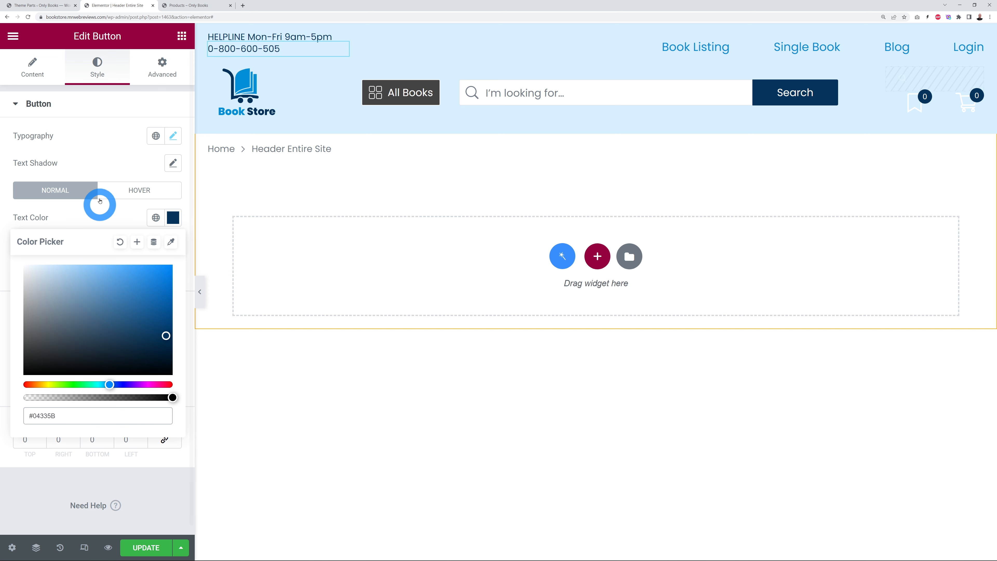
pyautogui.click(98, 167)
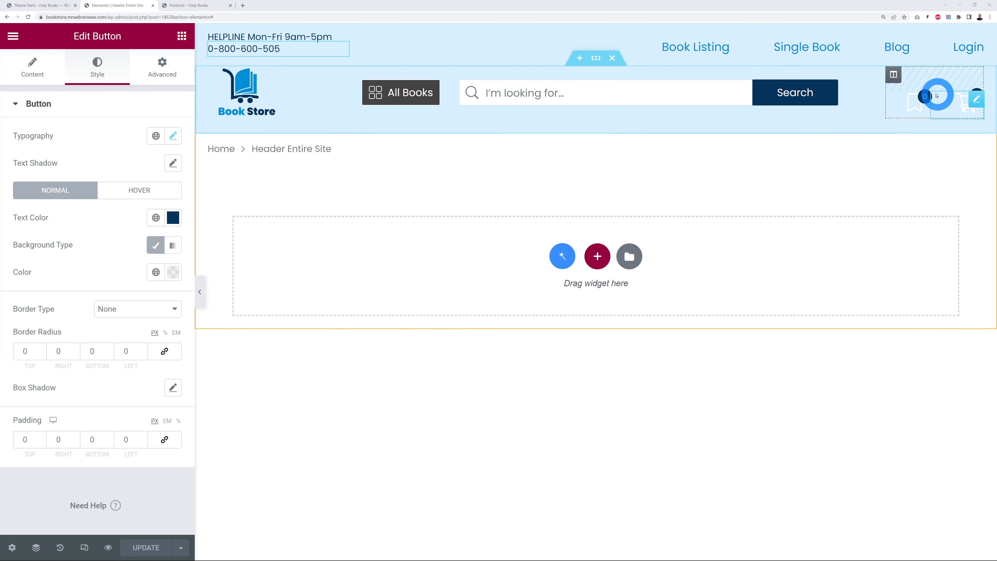
# Step: Make the header wishlist icon #048cd4 for both normal and hover states
pyautogui.click(923, 99)
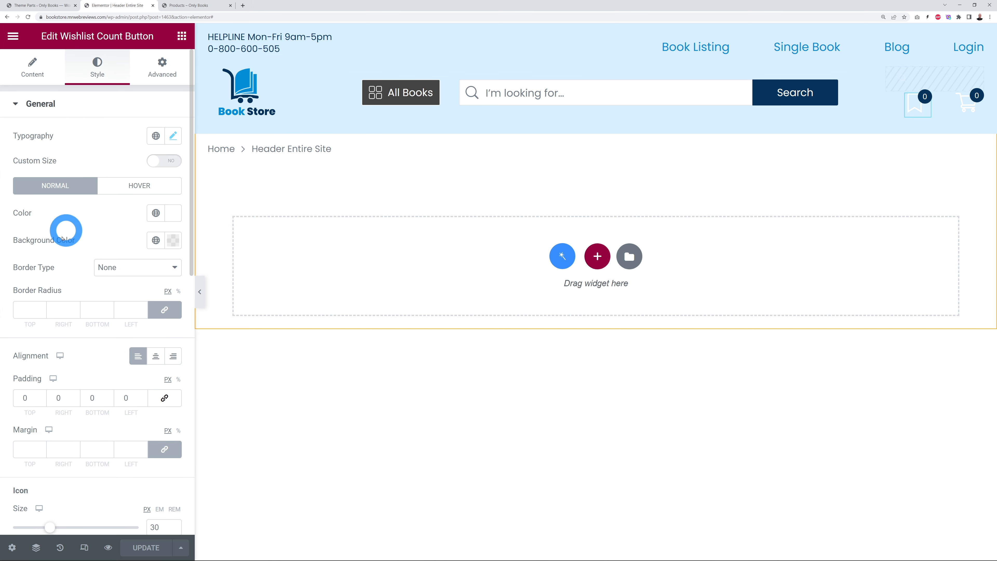
pyautogui.click(136, 187)
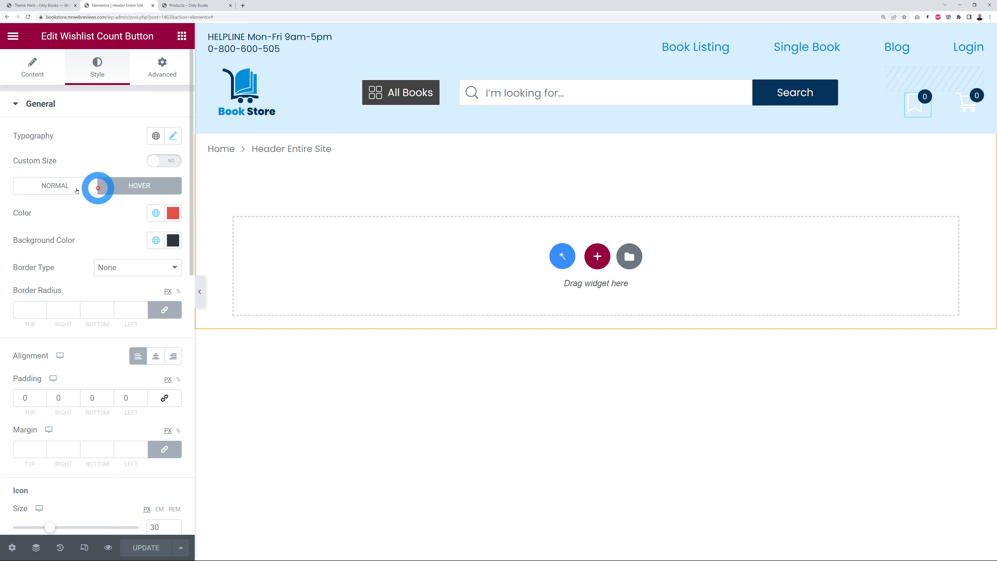
pyautogui.click(55, 185)
pyautogui.click(174, 213)
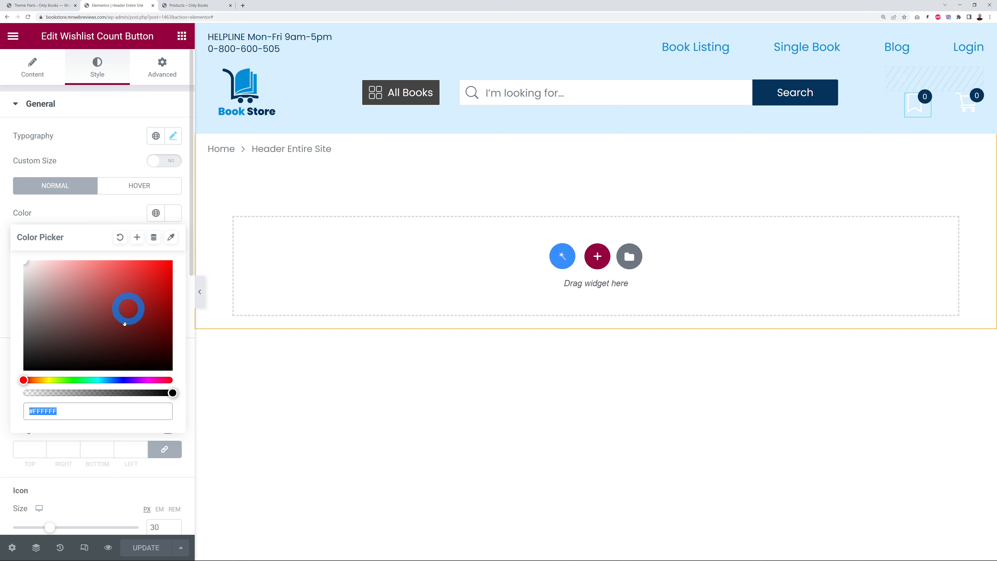
pyautogui.click(87, 408)
pyautogui.write('#048cd4')
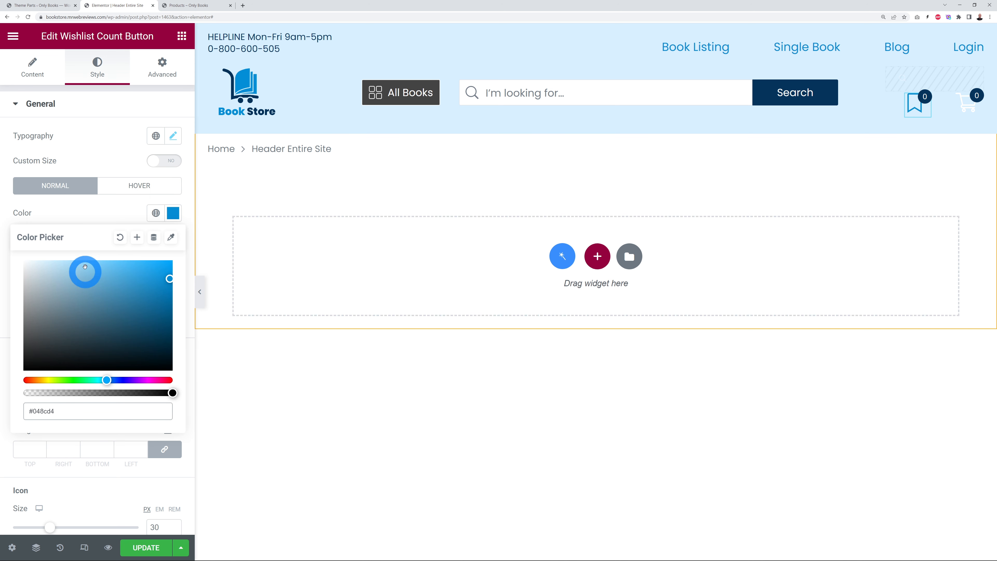
pyautogui.click(97, 212)
pyautogui.click(129, 191)
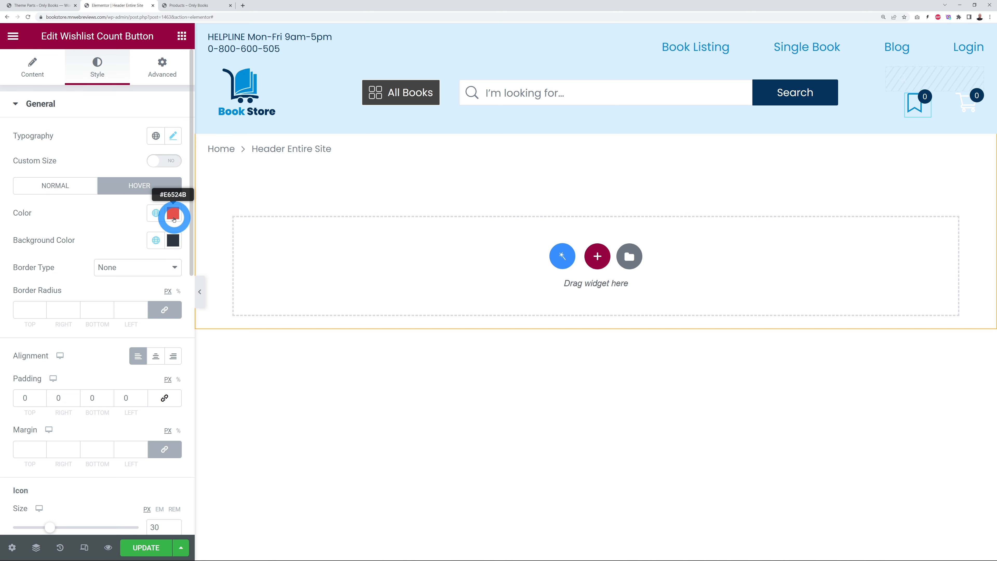
pyautogui.click(175, 214)
pyautogui.click(103, 409)
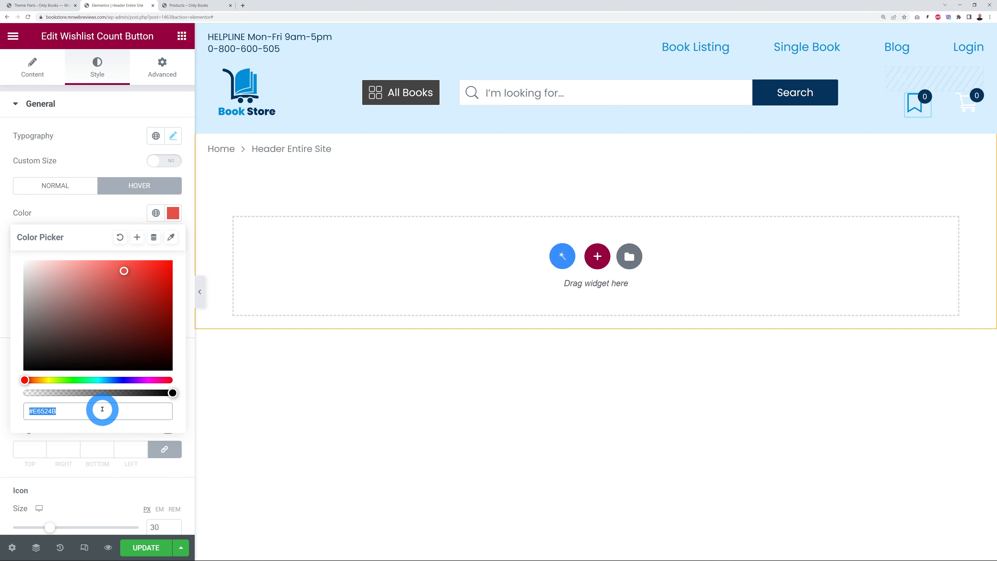
pyautogui.write('#048cd4')
pyautogui.click(31, 216)
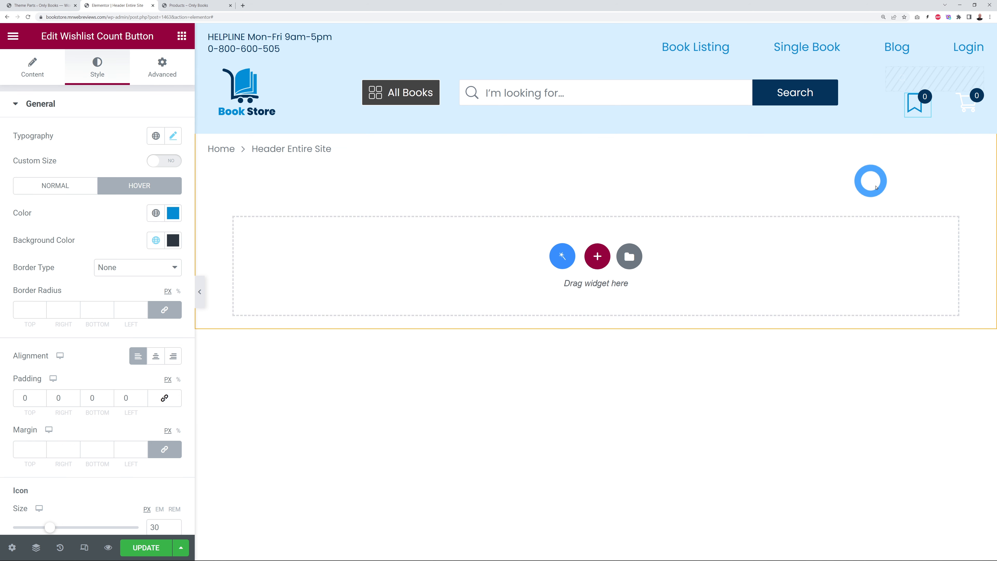
# Step: Set the header cart icon colour to #048cd4 for normal and hover states
pyautogui.click(973, 100)
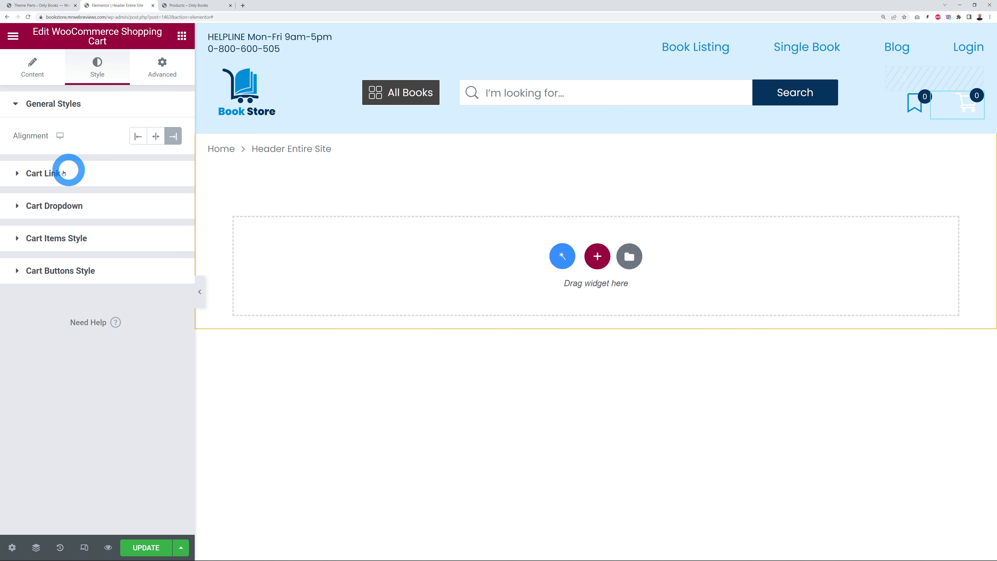
pyautogui.click(54, 177)
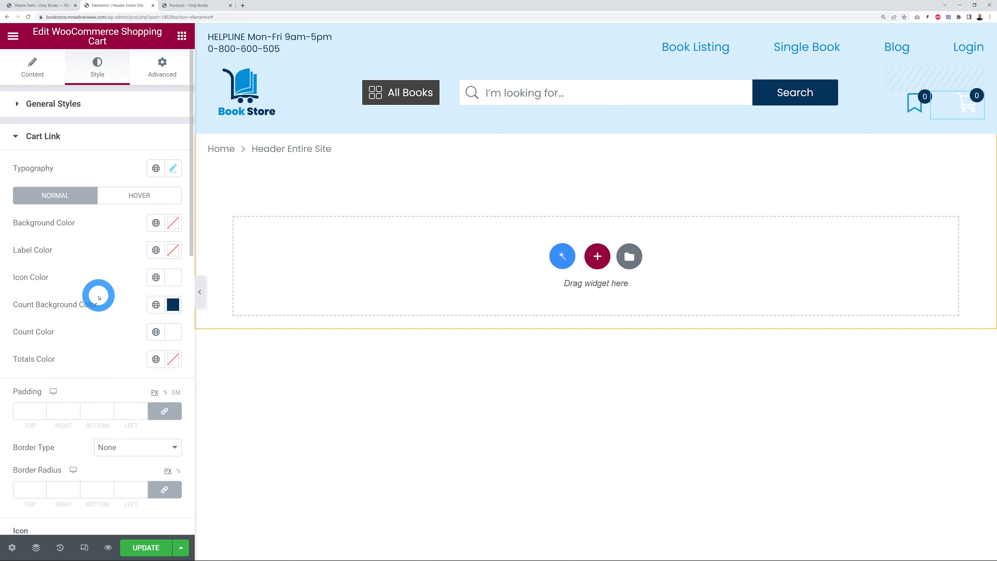
pyautogui.click(170, 280)
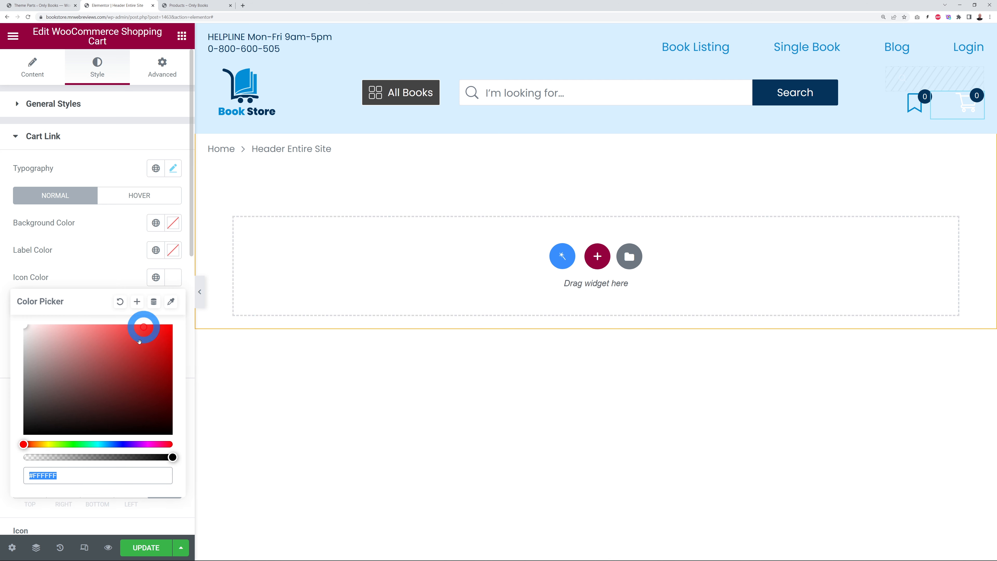
pyautogui.click(91, 469)
pyautogui.write('#048cd4')
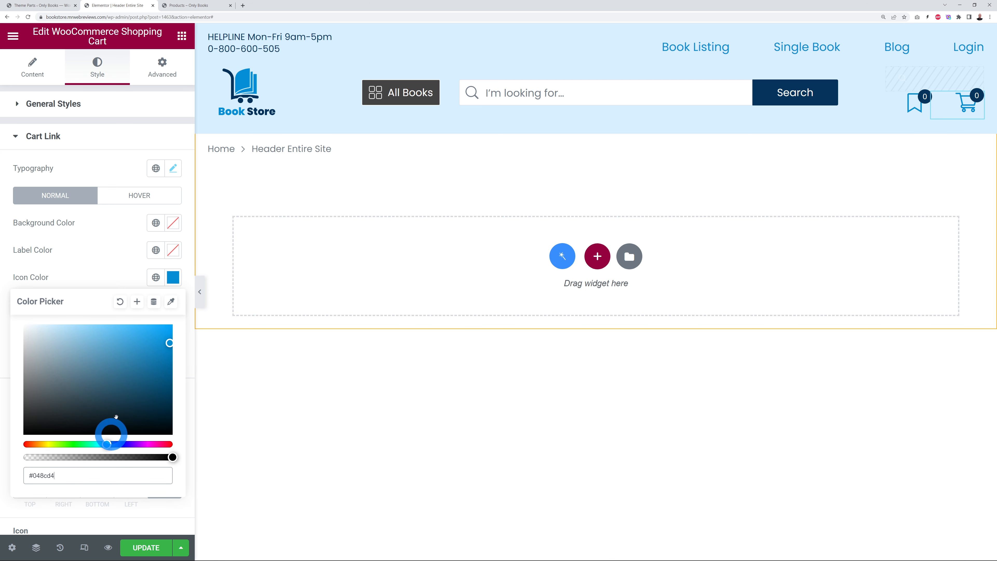
pyautogui.click(145, 198)
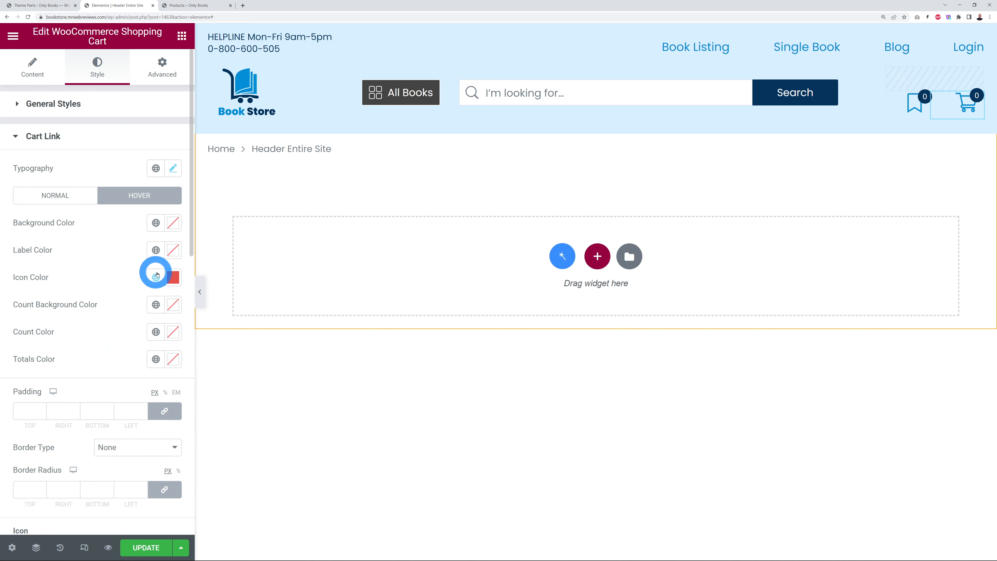
pyautogui.click(169, 278)
pyautogui.click(99, 468)
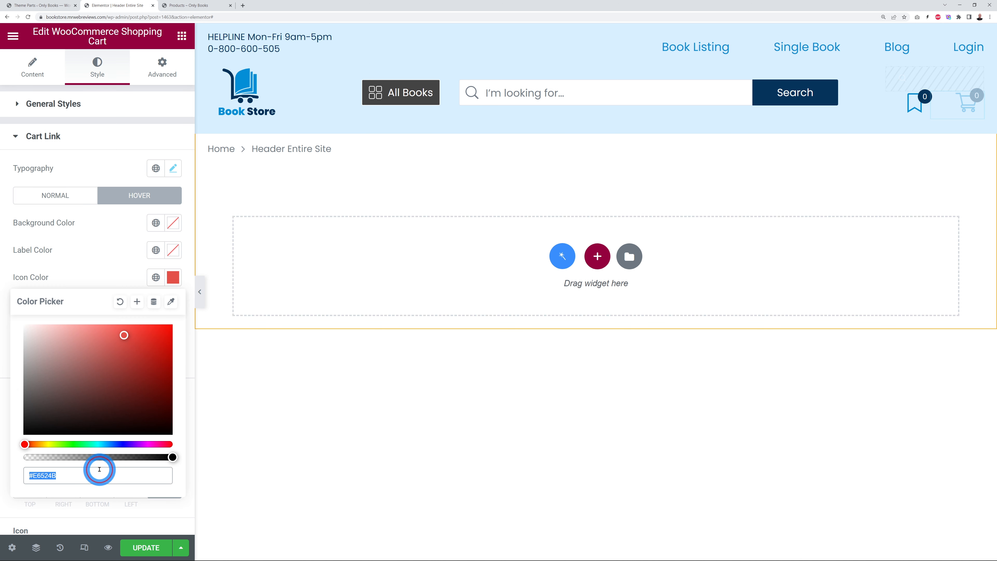
pyautogui.write('#048cd4')
pyautogui.click(101, 275)
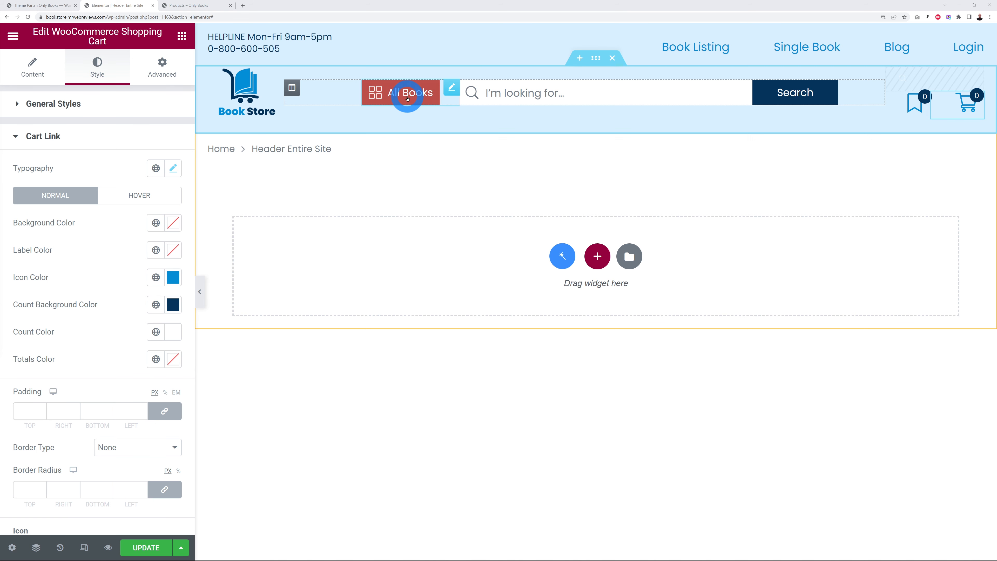
# Step: Give the All Books mega menu's desktop menu items a blue background colour
pyautogui.click(450, 90)
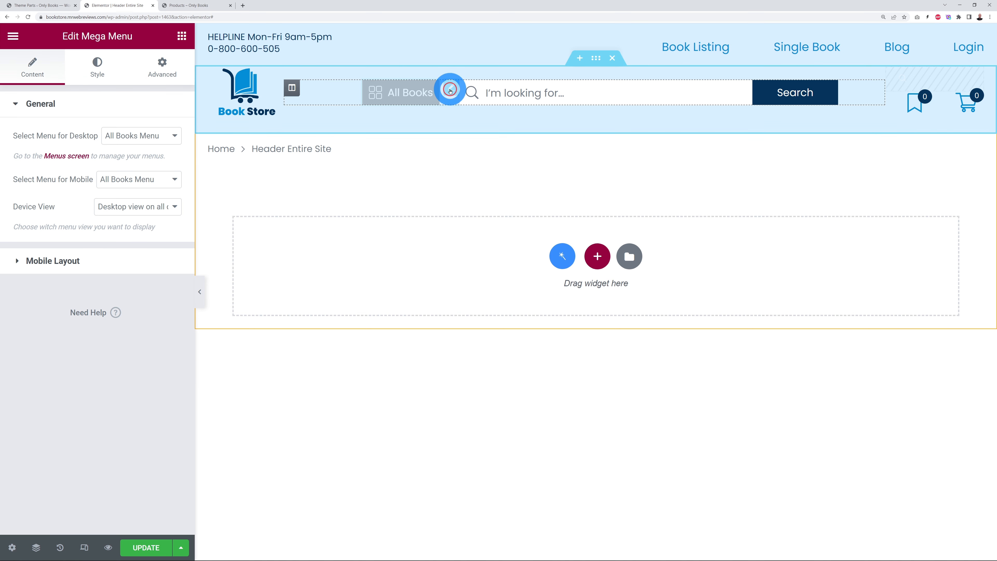
pyautogui.click(97, 66)
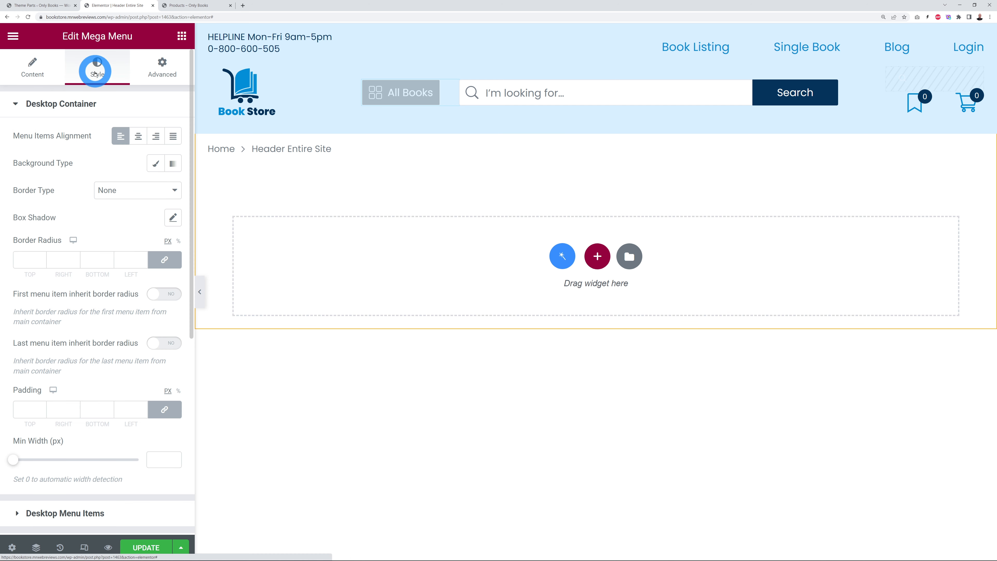
pyautogui.click(72, 102)
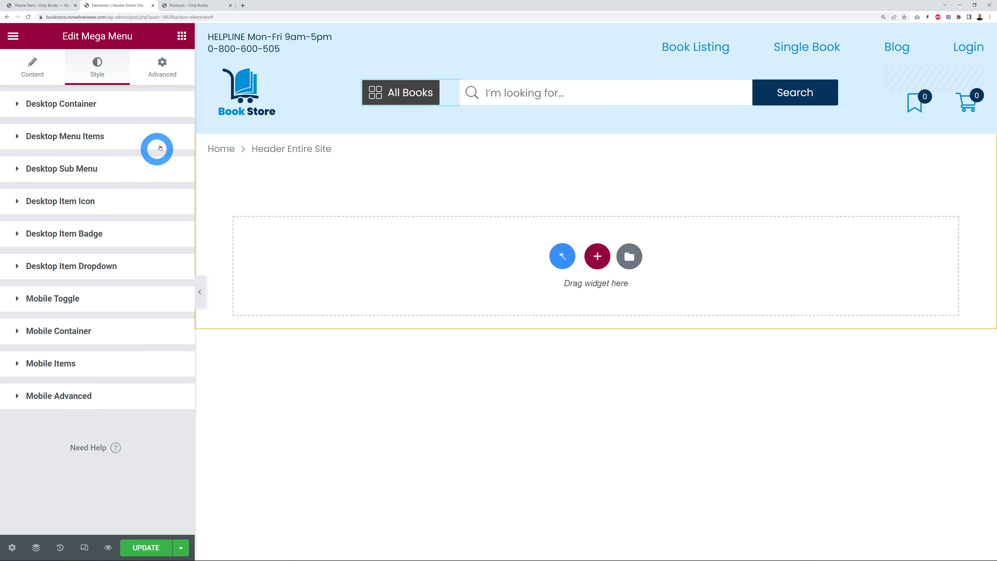
pyautogui.click(76, 137)
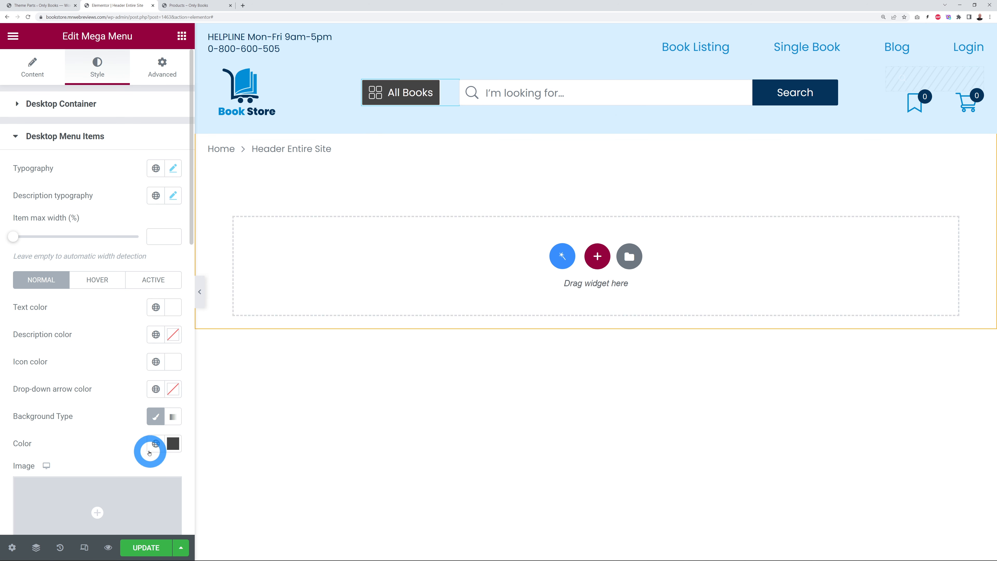
pyautogui.click(165, 446)
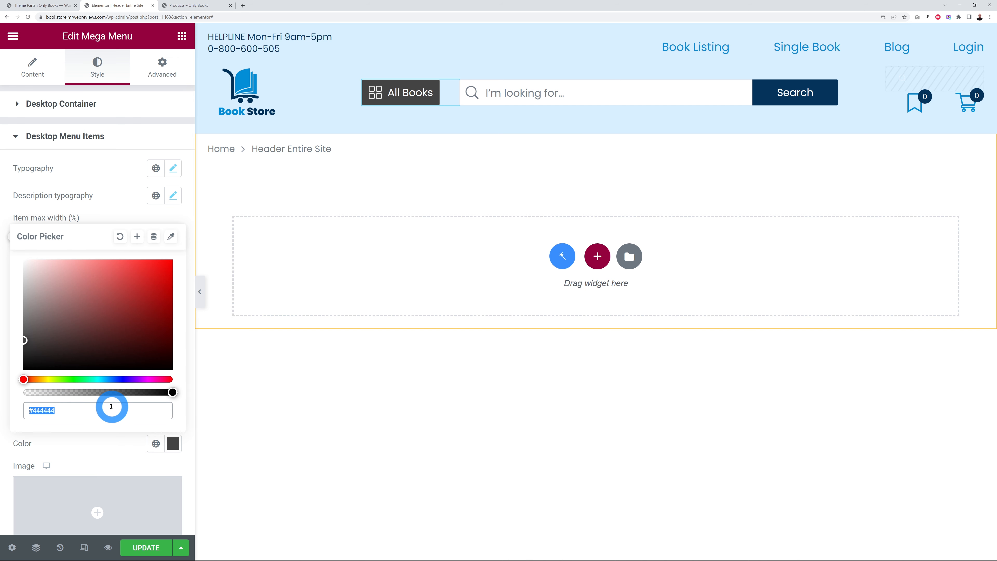
pyautogui.hotkey('ctrl', 'v')
pyautogui.click(104, 195)
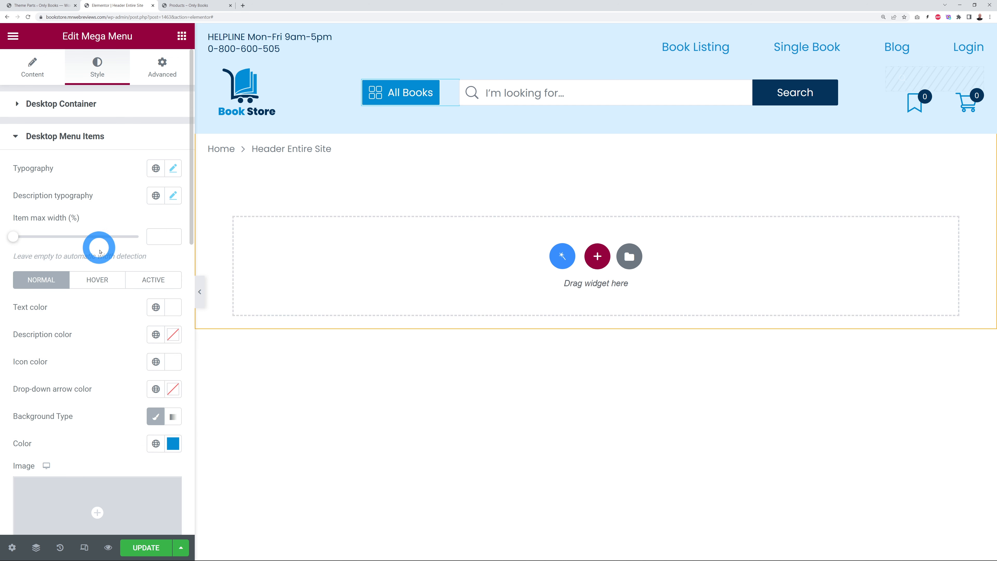
# Step: Set the menu items' hover and active background colours to navy #04335B
pyautogui.click(93, 282)
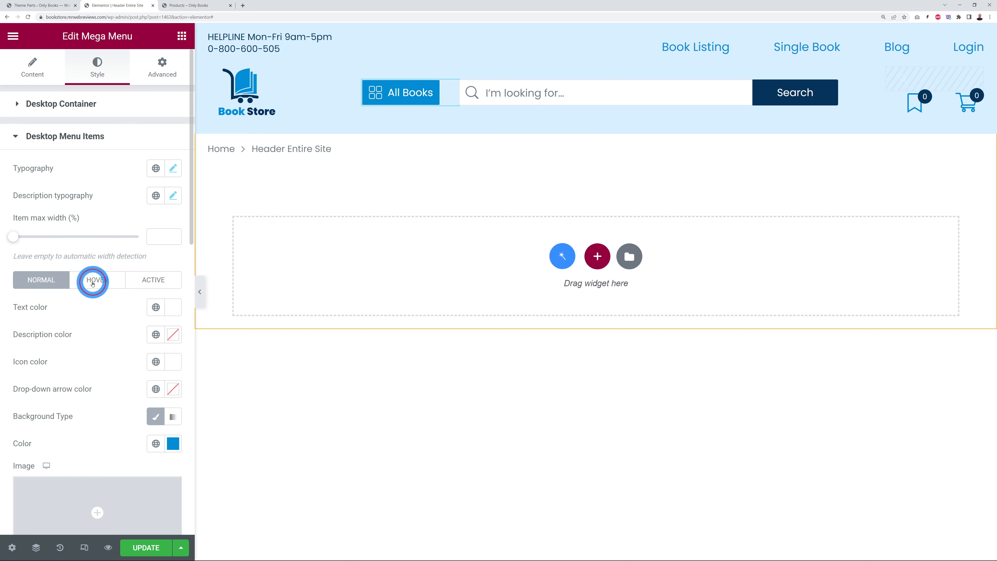
pyautogui.click(172, 443)
pyautogui.click(98, 407)
pyautogui.write('#043358')
pyautogui.click(106, 455)
pyautogui.click(147, 309)
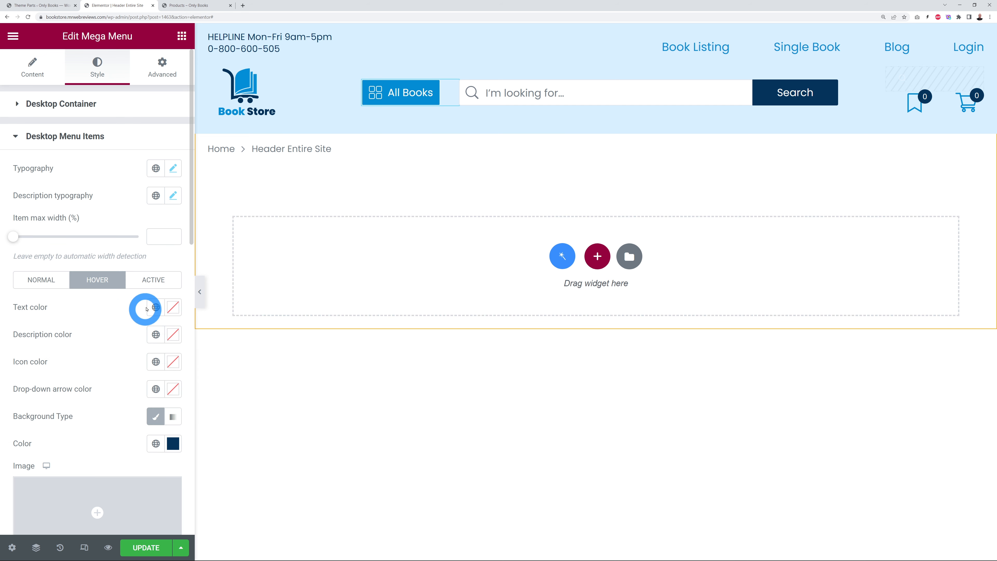
pyautogui.click(154, 283)
pyautogui.click(172, 443)
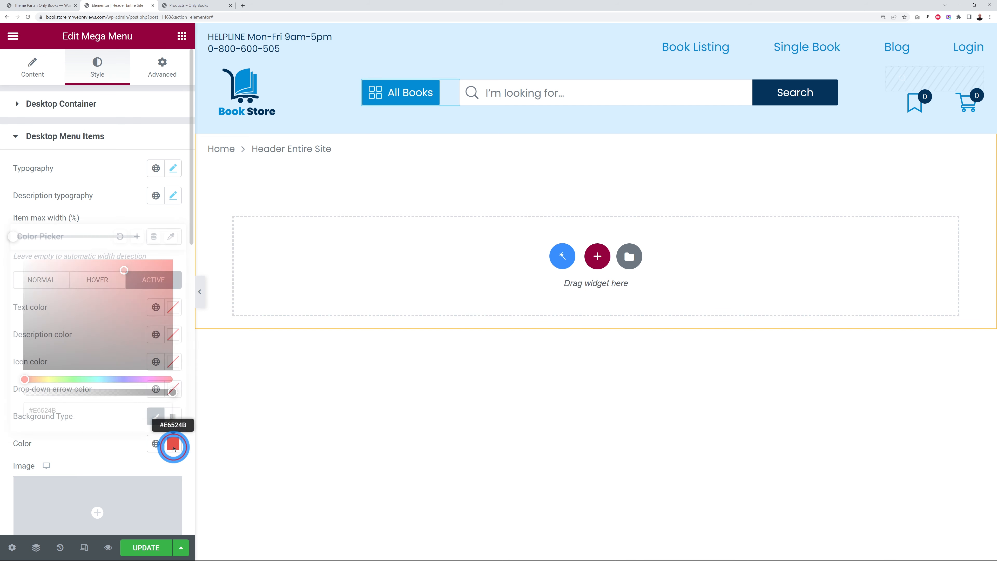
pyautogui.click(80, 410)
pyautogui.hotkey('ctrl', 'v')
pyautogui.click(94, 451)
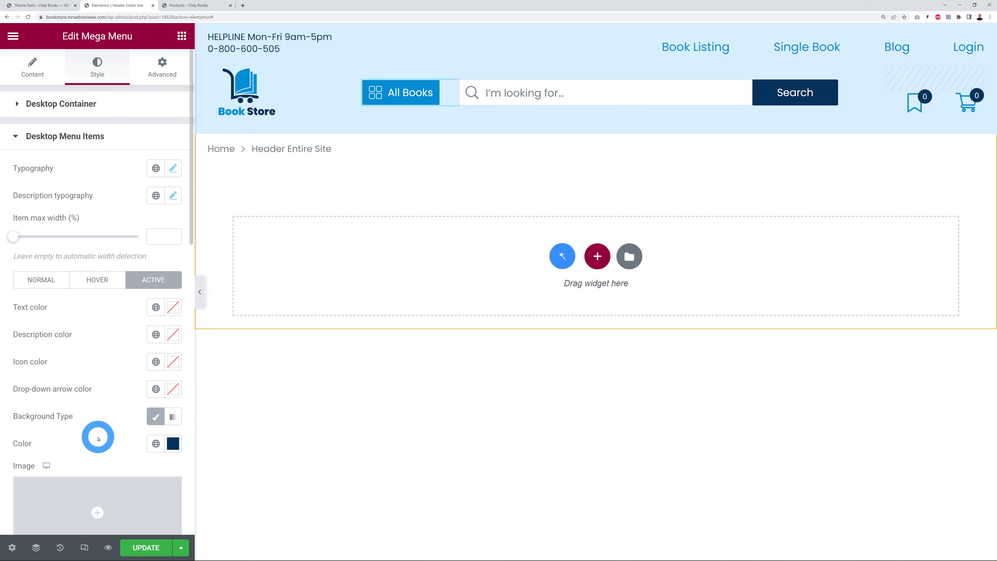
pyautogui.click(305, 430)
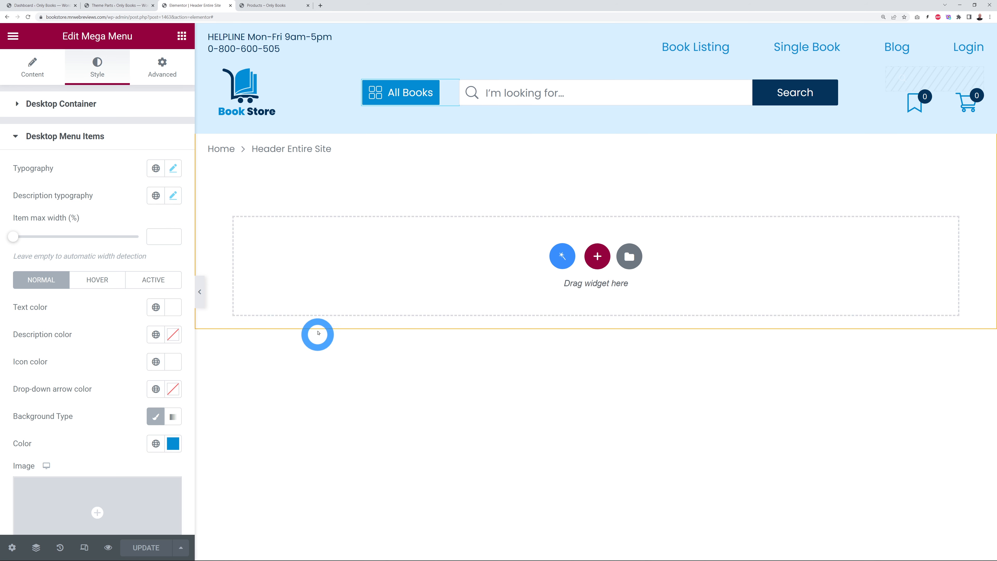
# Step: Load the live store home page, try the mini cart and All Books menu, then return to the editor
pyautogui.click(275, 5)
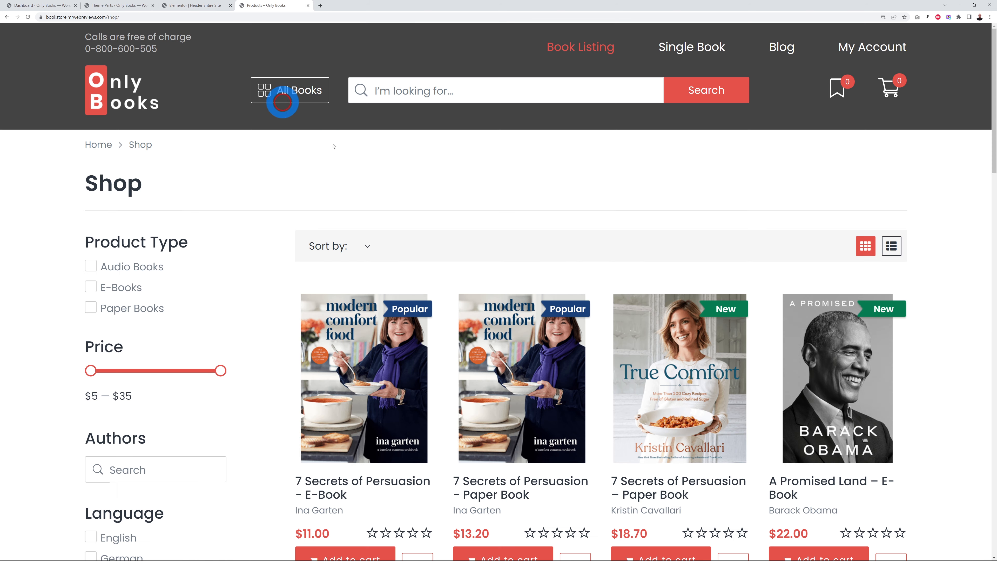
pyautogui.click(134, 108)
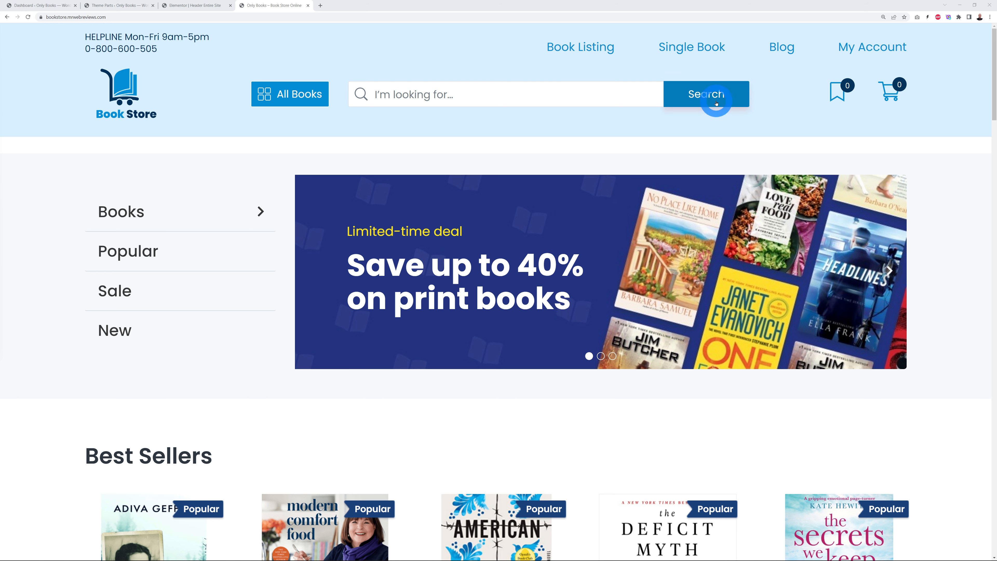
pyautogui.click(891, 88)
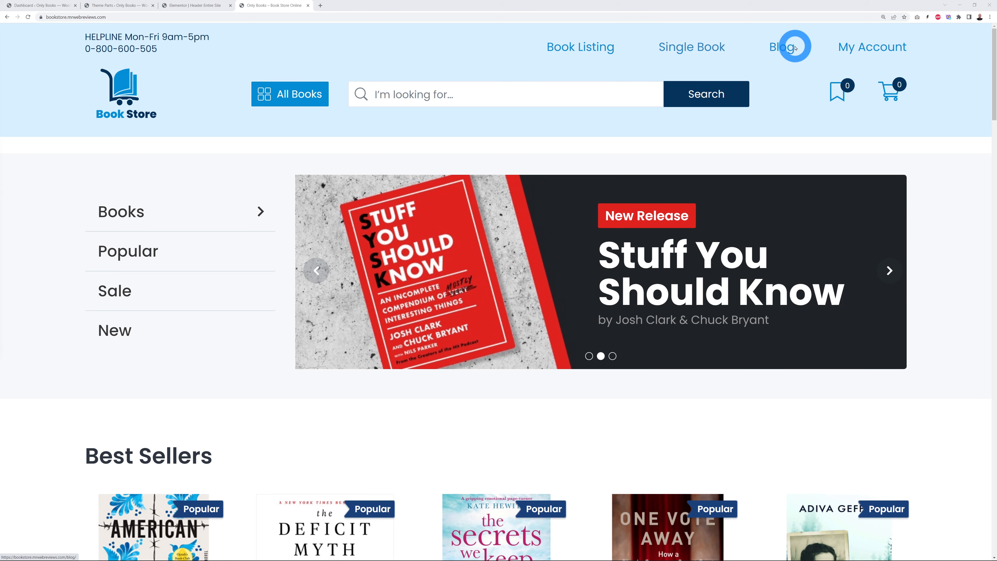
pyautogui.click(297, 96)
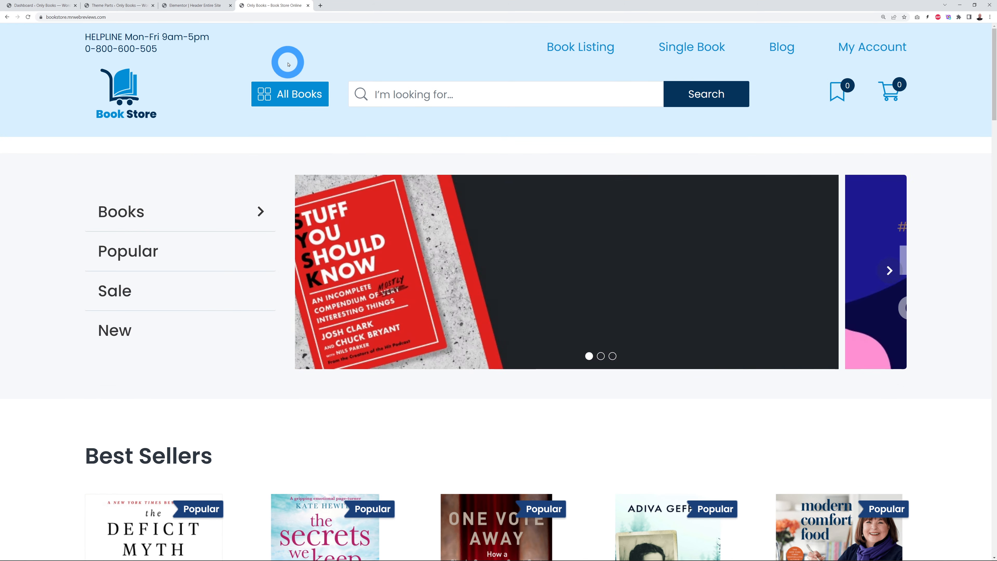
pyautogui.click(195, 4)
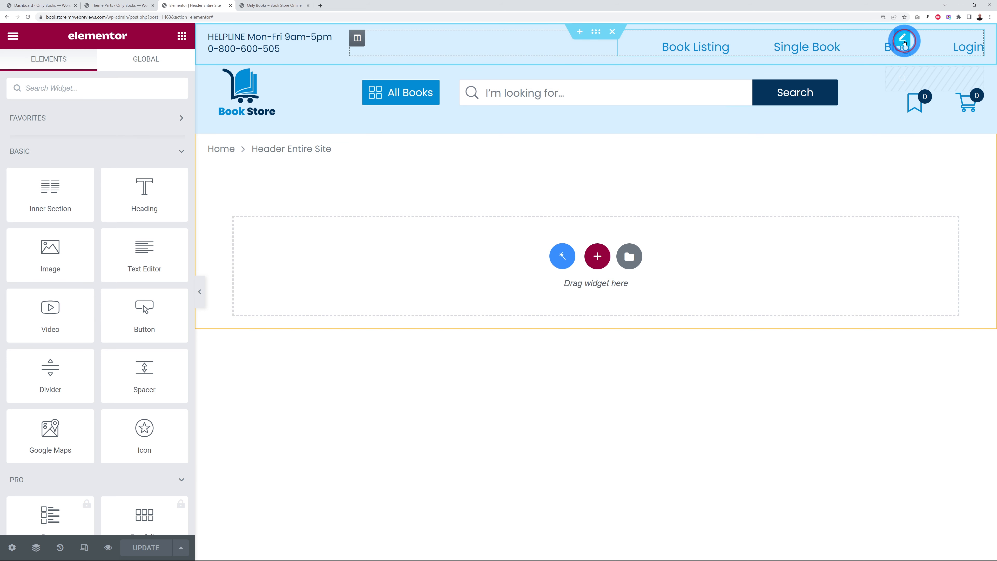
# Step: Set the header nav menu's hover and active text colours to navy #04335B
pyautogui.click(902, 39)
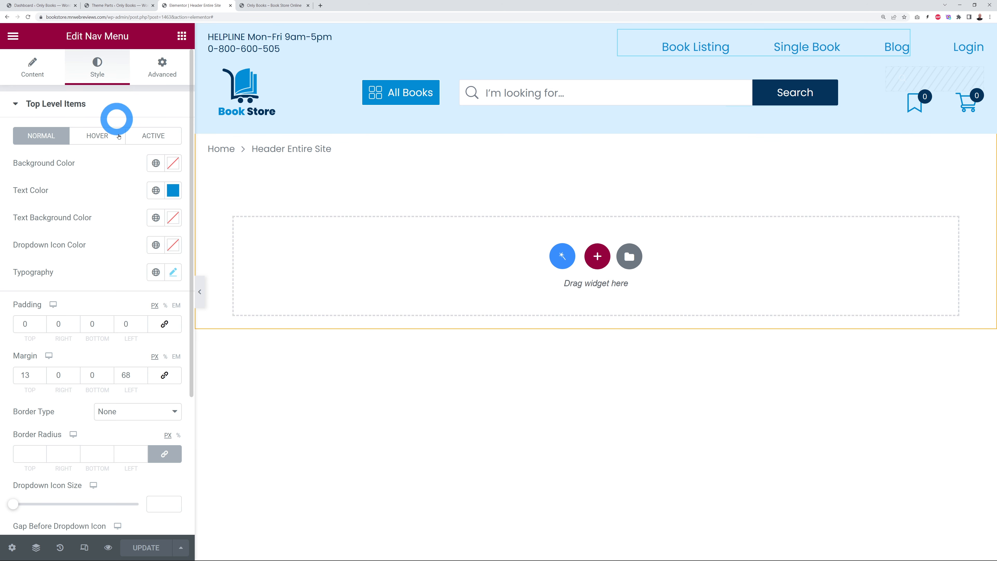
pyautogui.click(104, 139)
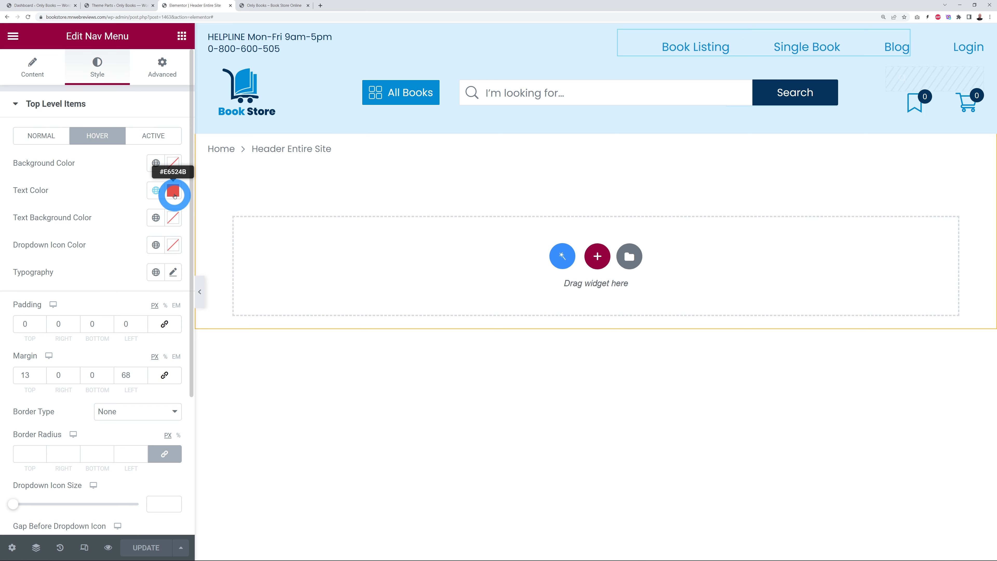
pyautogui.click(173, 192)
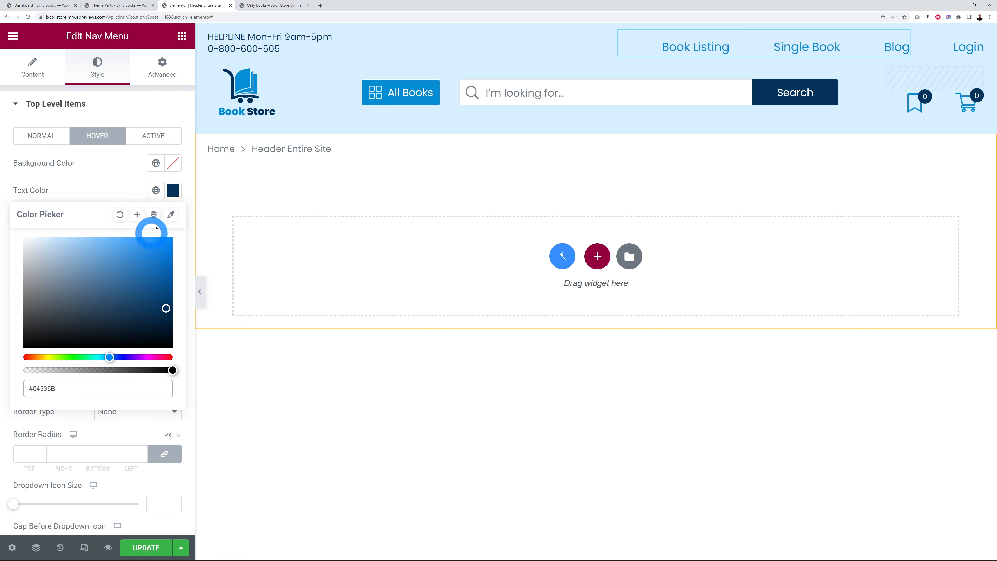
pyautogui.click(161, 135)
pyautogui.click(171, 191)
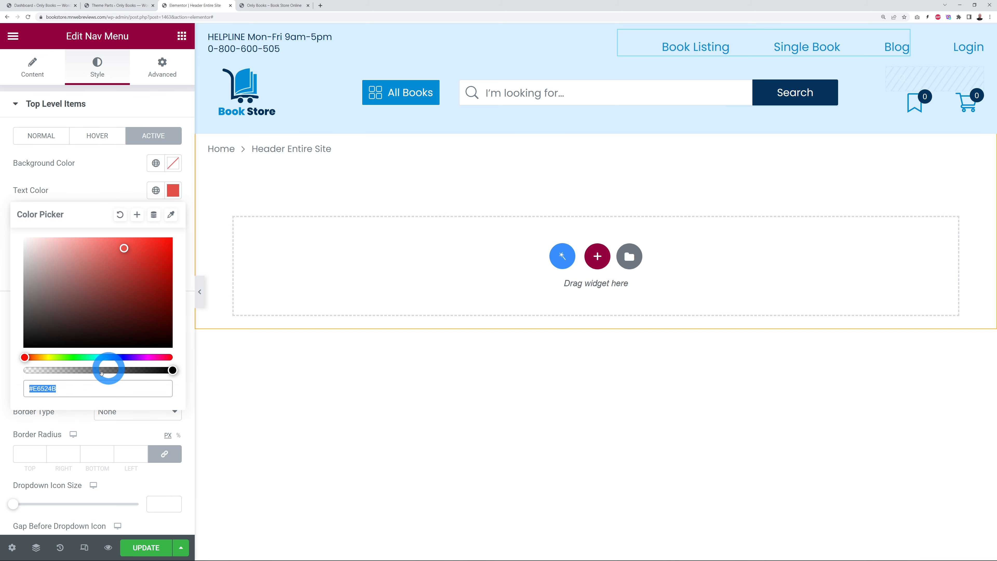
pyautogui.hotkey('ctrl', 'v')
pyautogui.click(95, 179)
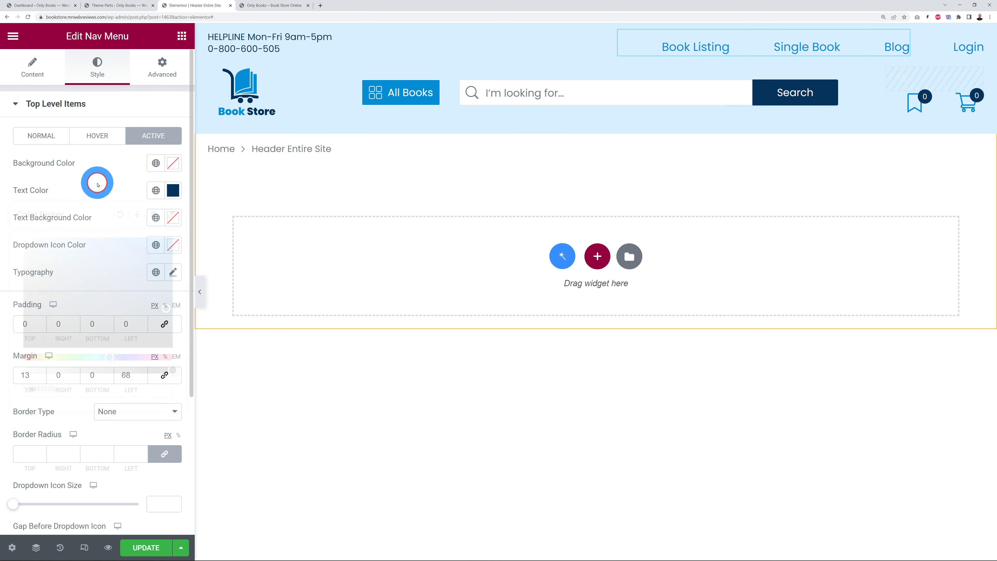
# Step: Set the Auth Links Login link's hover text colour to navy #04335B
pyautogui.click(969, 55)
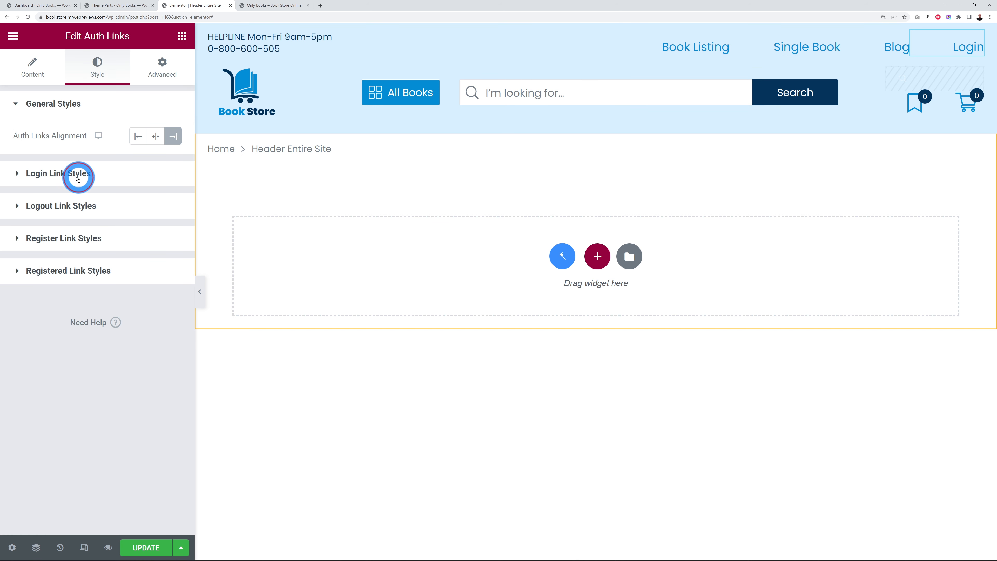
pyautogui.click(78, 178)
pyautogui.click(136, 212)
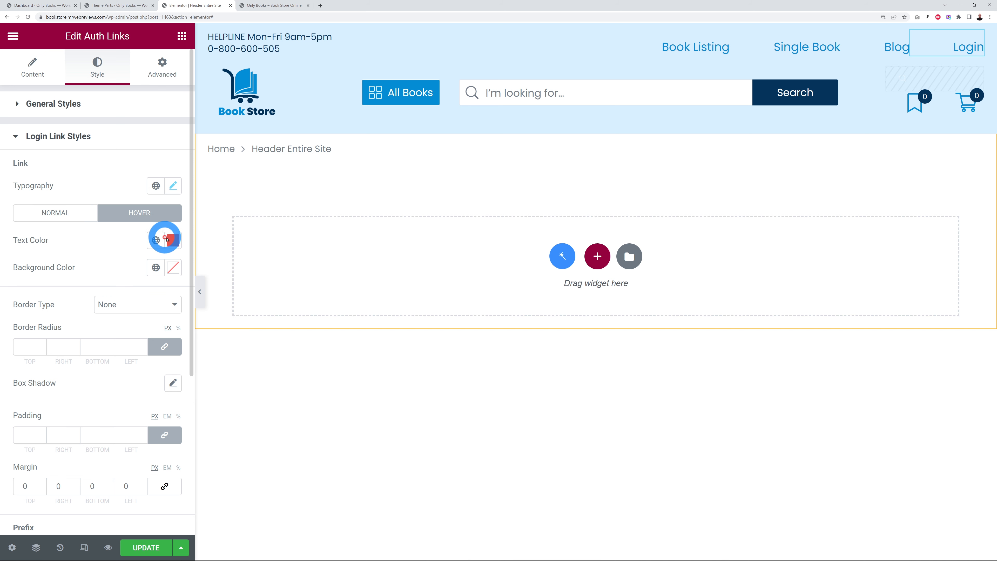
pyautogui.click(174, 240)
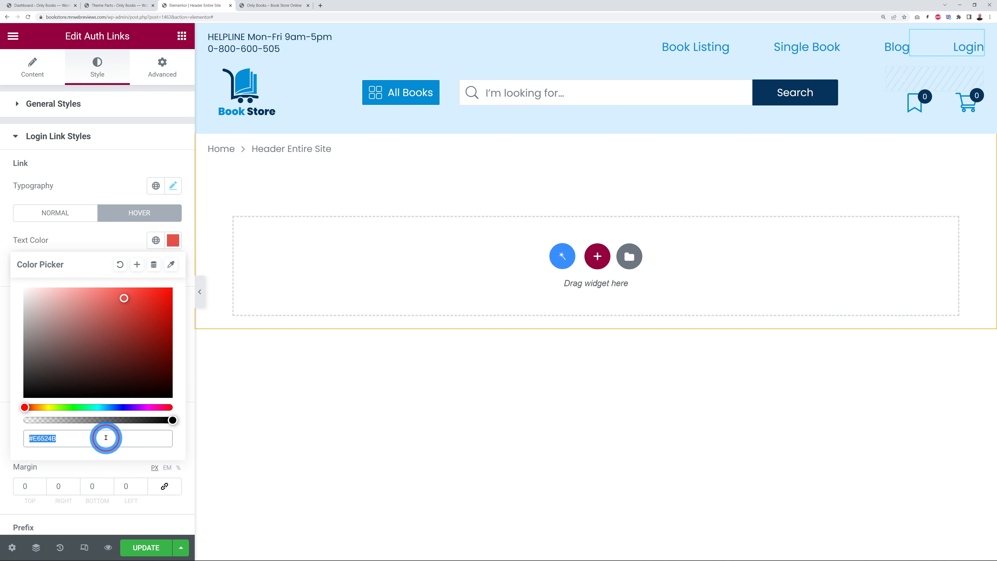
pyautogui.hotkey('ctrl', 'v')
pyautogui.click(74, 136)
# Step: Go through the hover text colours of the Logout, Register and Registered links
pyautogui.click(67, 169)
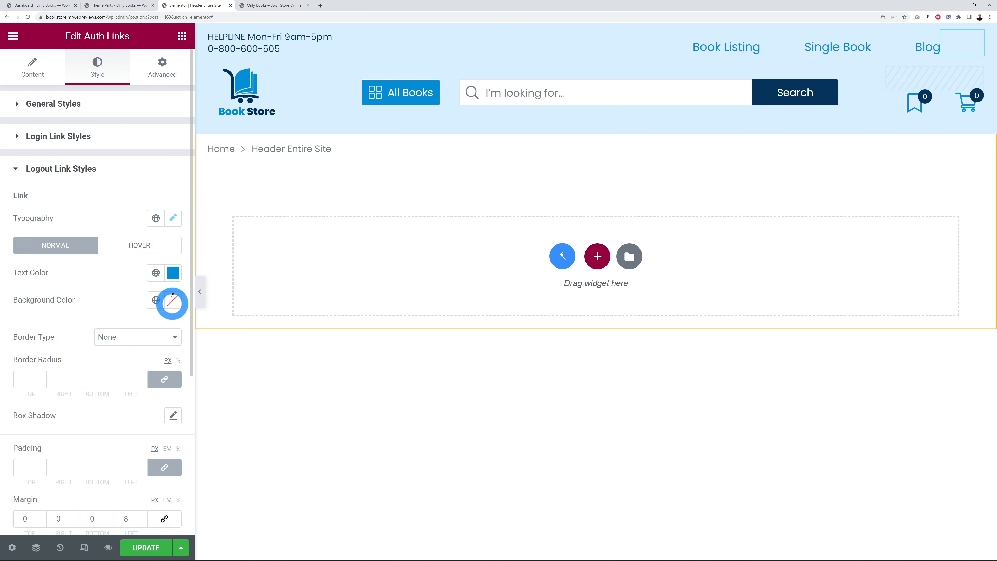
pyautogui.click(139, 246)
pyautogui.click(173, 273)
pyautogui.click(63, 201)
pyautogui.click(141, 277)
pyautogui.click(59, 202)
pyautogui.click(61, 233)
pyautogui.click(139, 311)
pyautogui.click(174, 338)
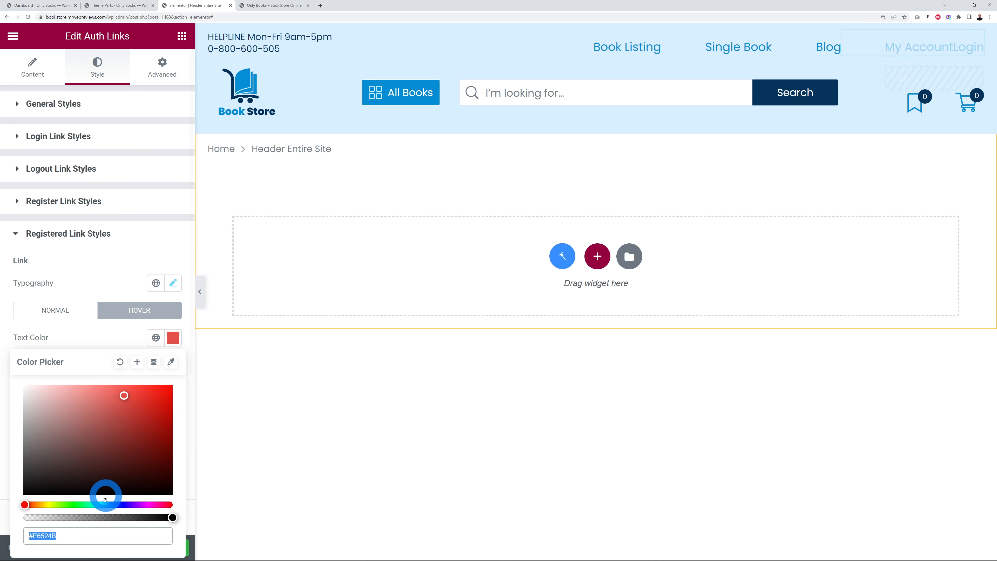
pyautogui.click(96, 316)
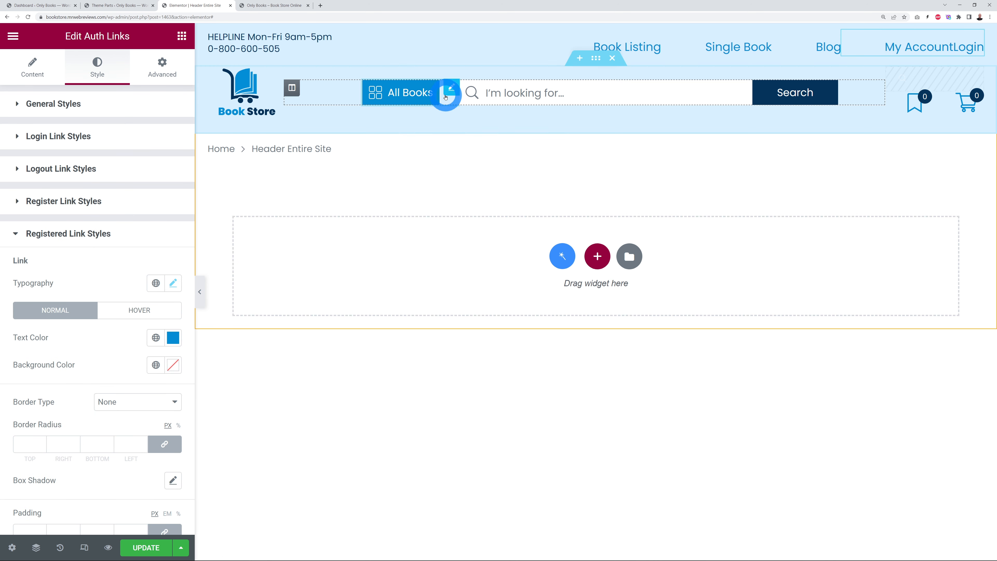
pyautogui.click(452, 91)
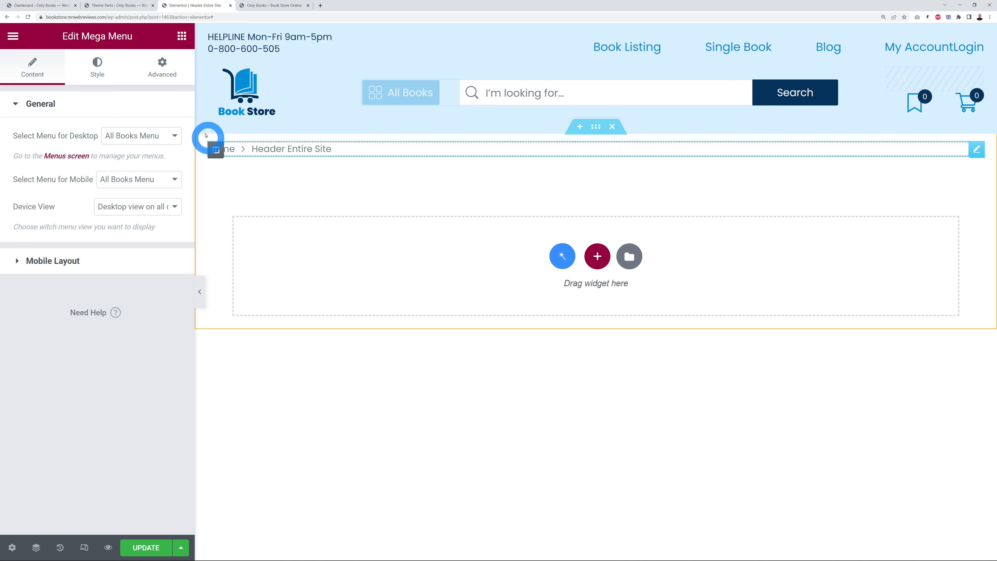
# Step: Change the All Books menu items' hover border from red #E6524B to navy #04335B and preview the dropdown
pyautogui.click(98, 69)
pyautogui.click(66, 104)
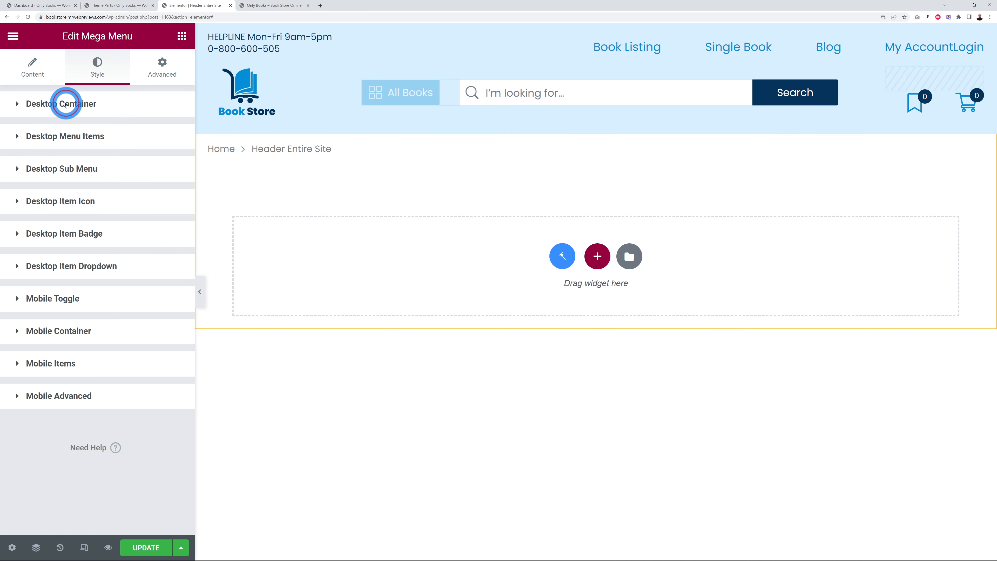
pyautogui.click(50, 139)
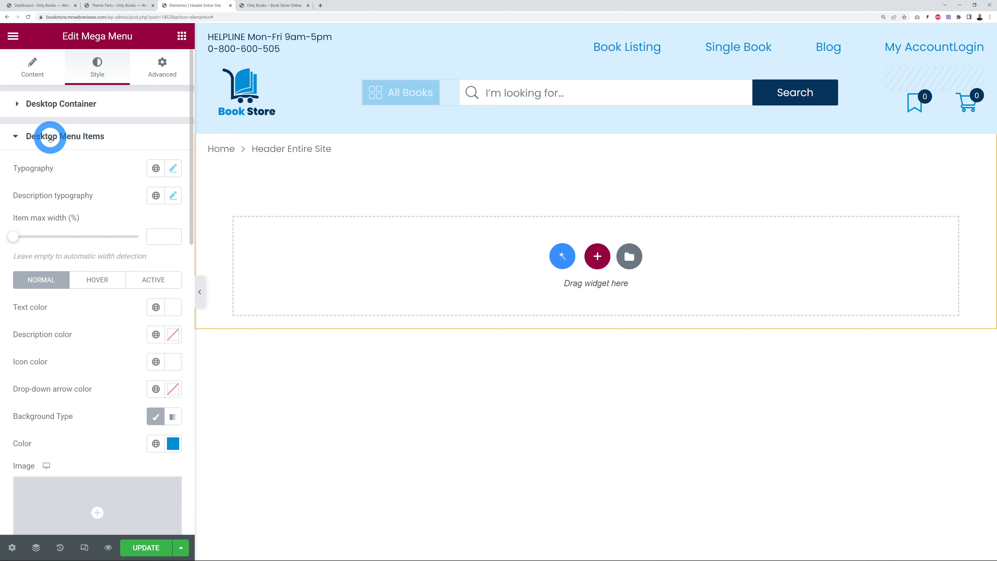
pyautogui.scroll(-4, 79, 129)
pyautogui.click(102, 122)
pyautogui.scroll(-4, 95, 236)
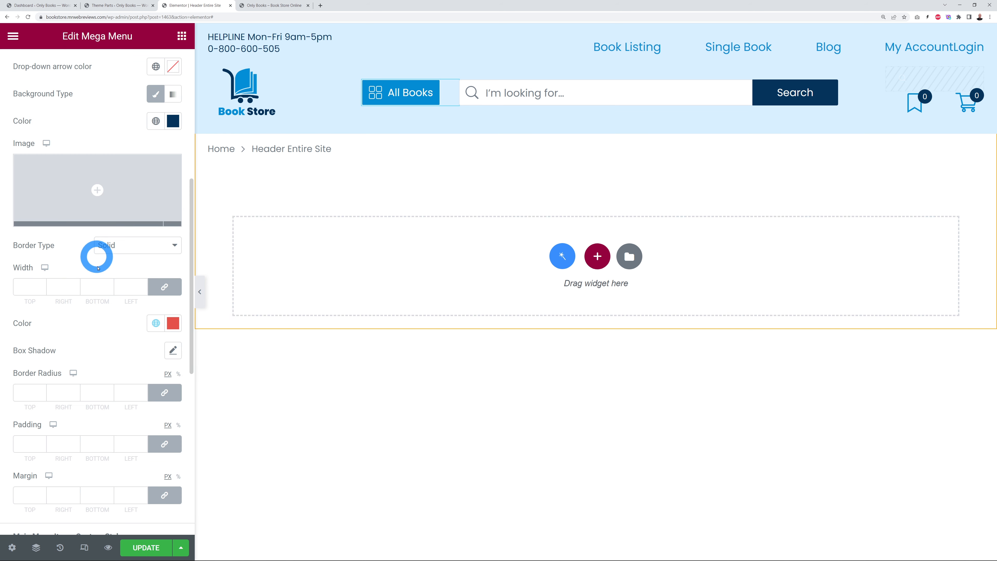
pyautogui.click(172, 327)
pyautogui.click(88, 526)
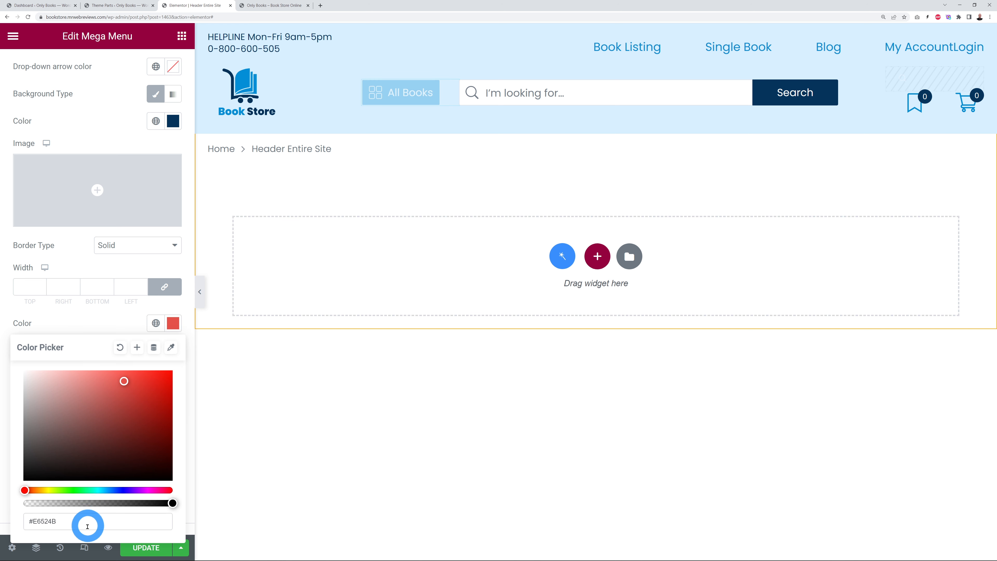
pyautogui.hotkey('ctrl', 'v')
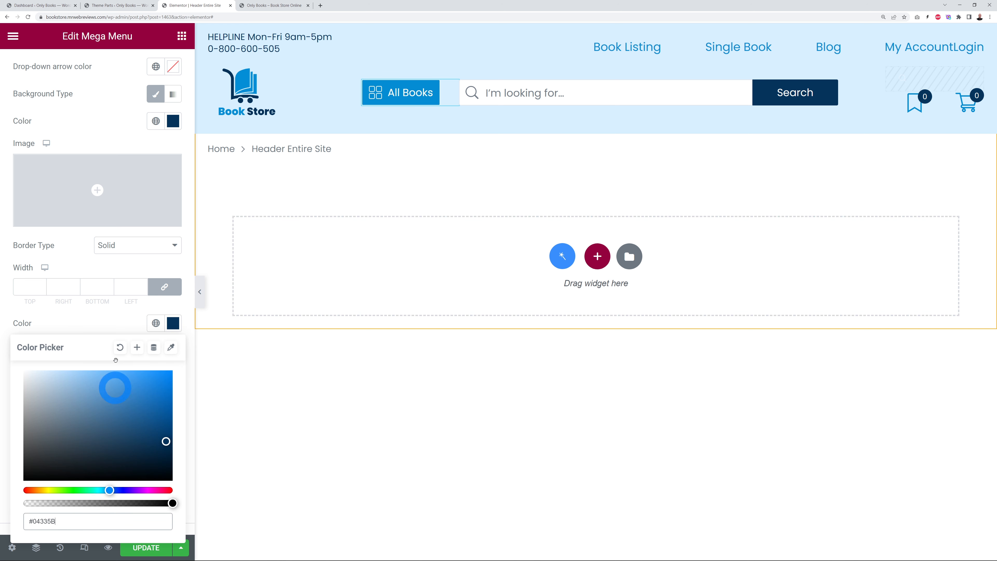
pyautogui.click(149, 320)
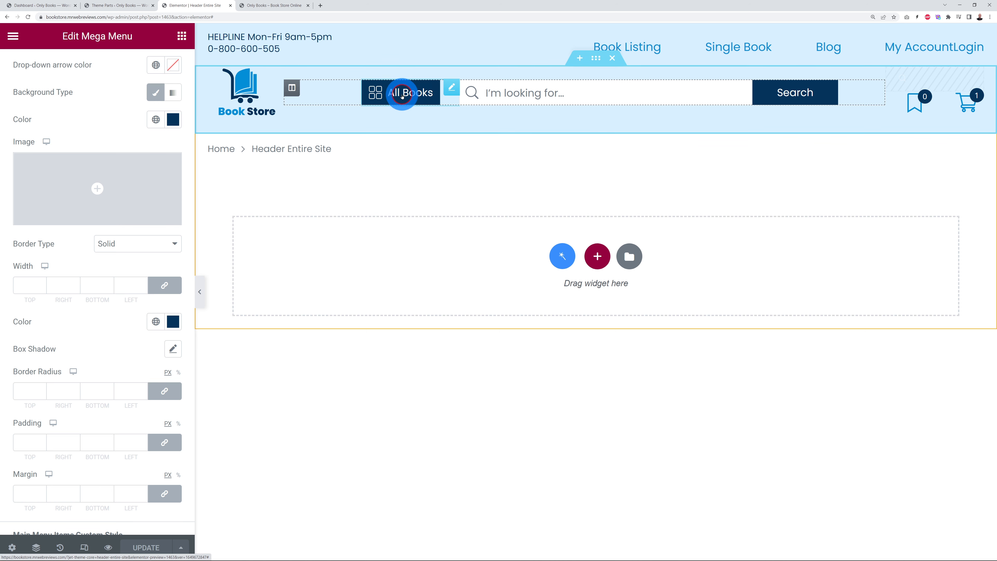
pyautogui.moveTo(400, 94)
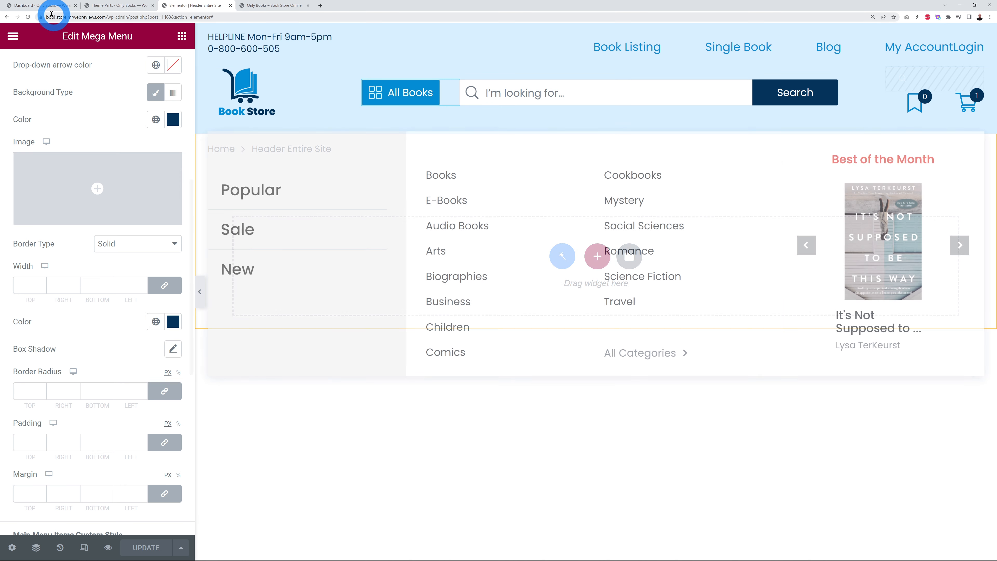
# Step: On Appearance > Menus, keep All Books Menu selected and open the All Books item's JetMenu settings
pyautogui.click(39, 5)
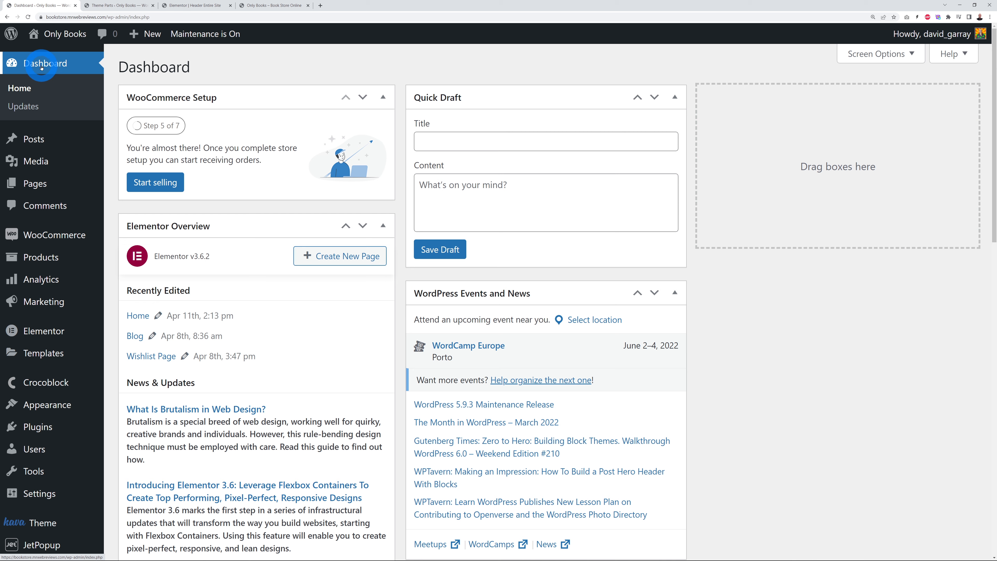
pyautogui.moveTo(45, 404)
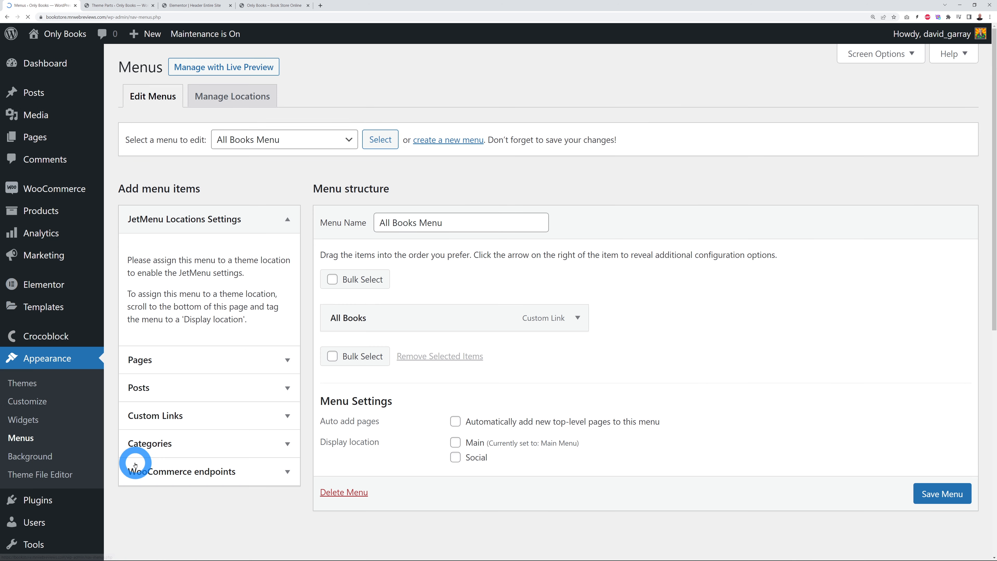
pyautogui.click(349, 148)
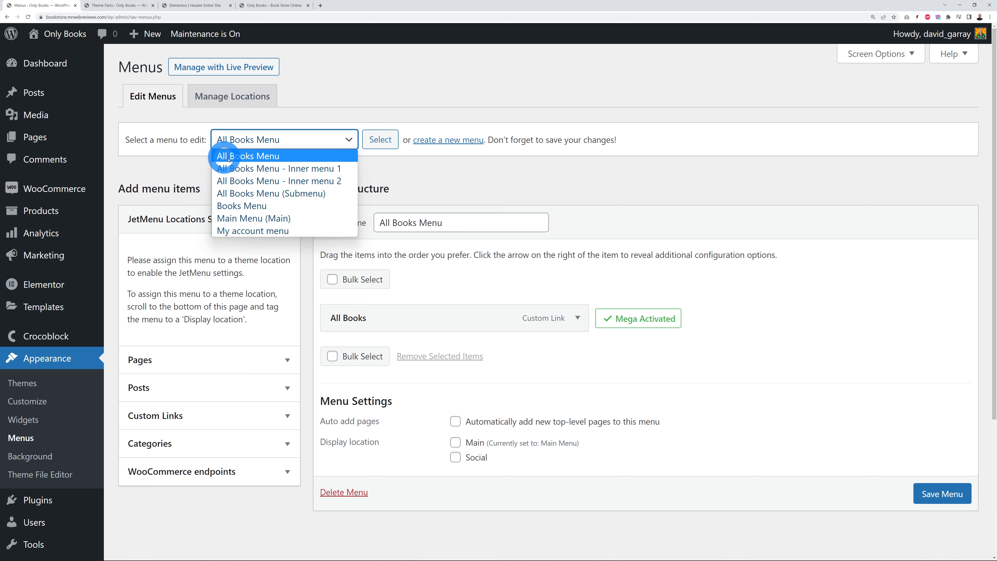
pyautogui.click(273, 160)
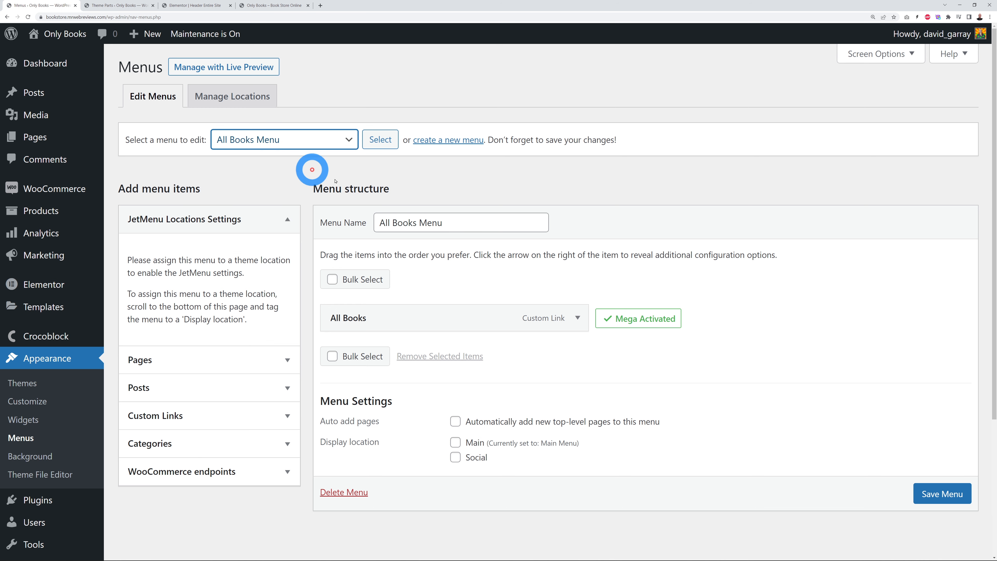
pyautogui.moveTo(618, 305)
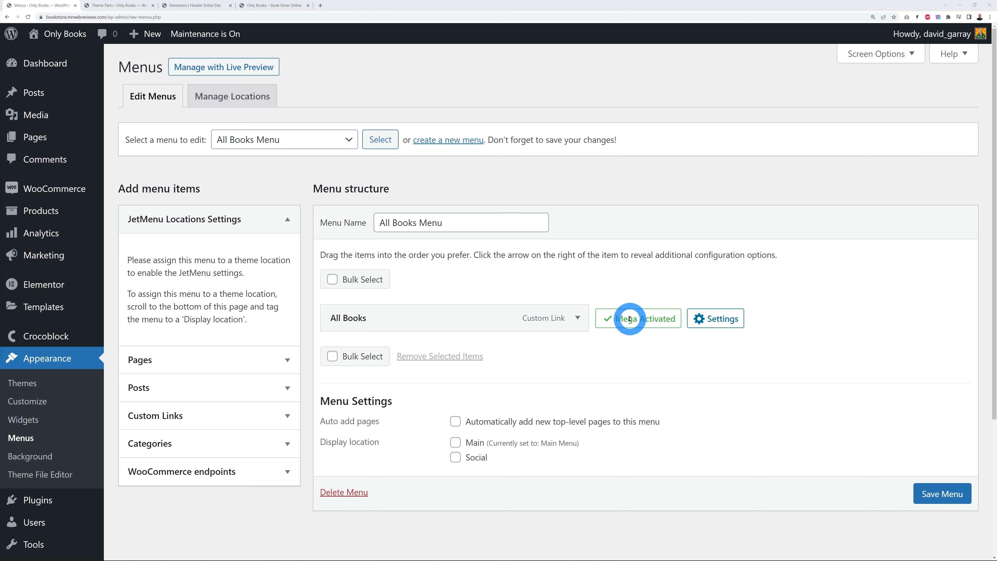
pyautogui.click(704, 318)
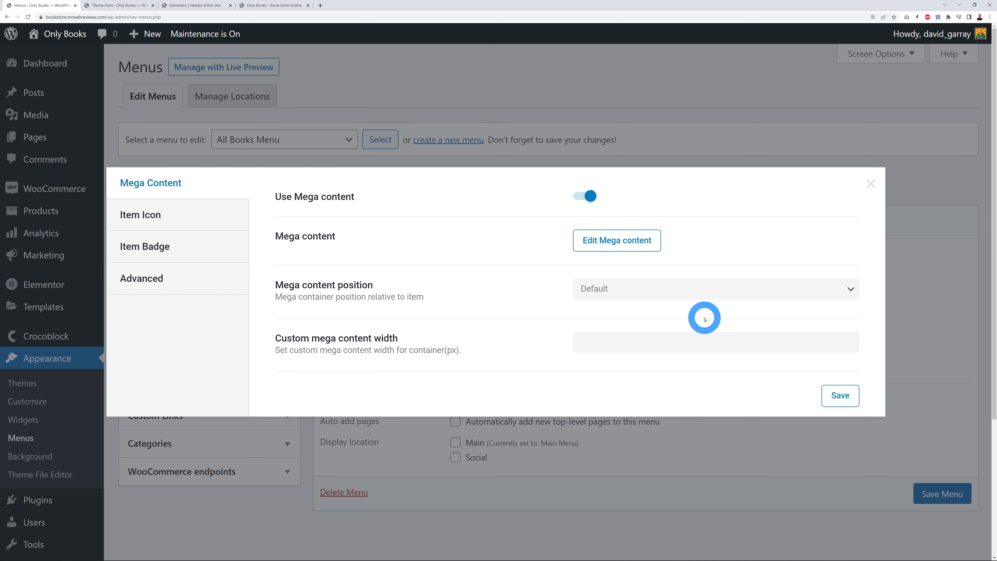
# Step: Open the All Books mega content and check the Vertical Mega Menu widget's Select Menu options
pyautogui.click(621, 245)
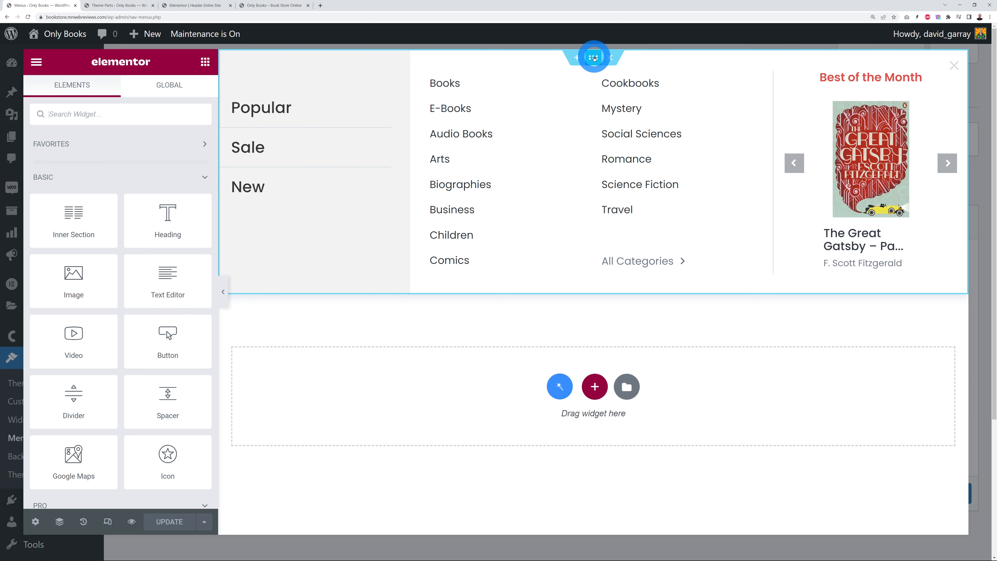
pyautogui.click(593, 59)
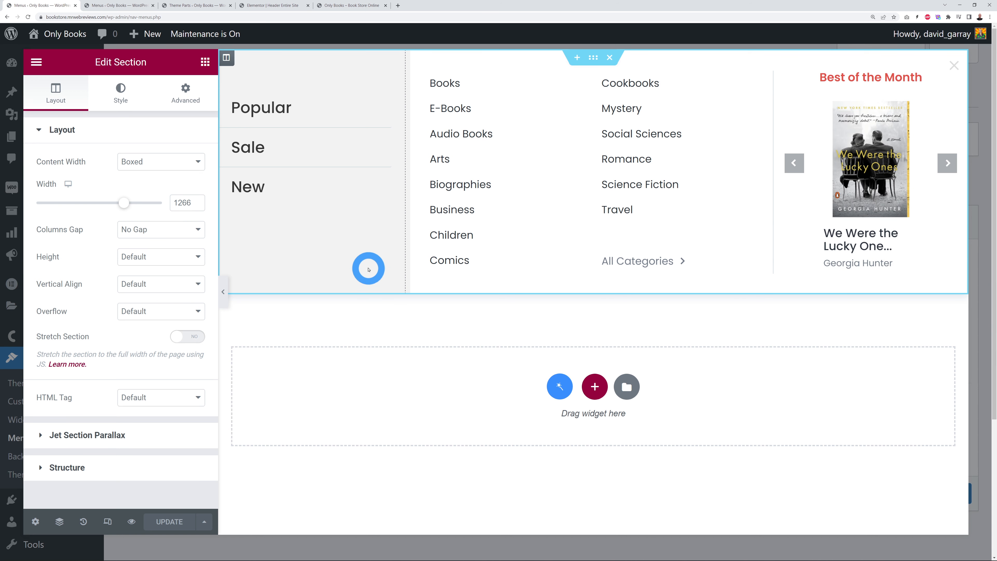
pyautogui.click(385, 99)
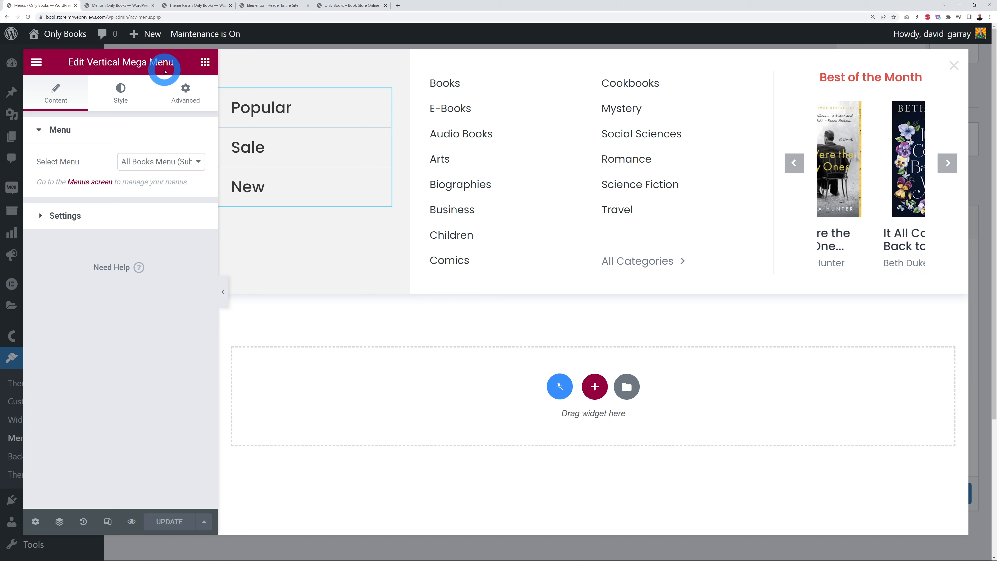
pyautogui.click(183, 165)
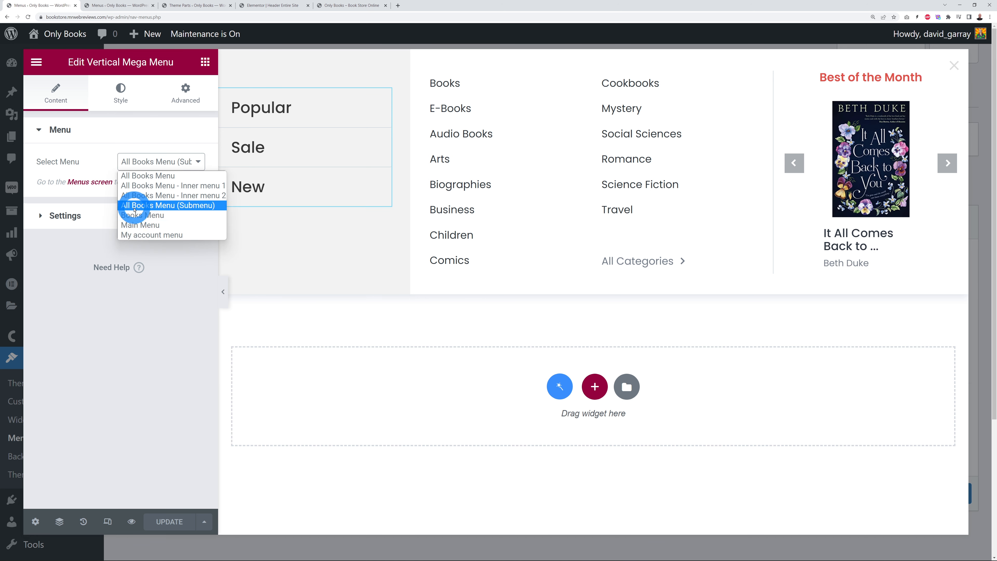
pyautogui.click(187, 334)
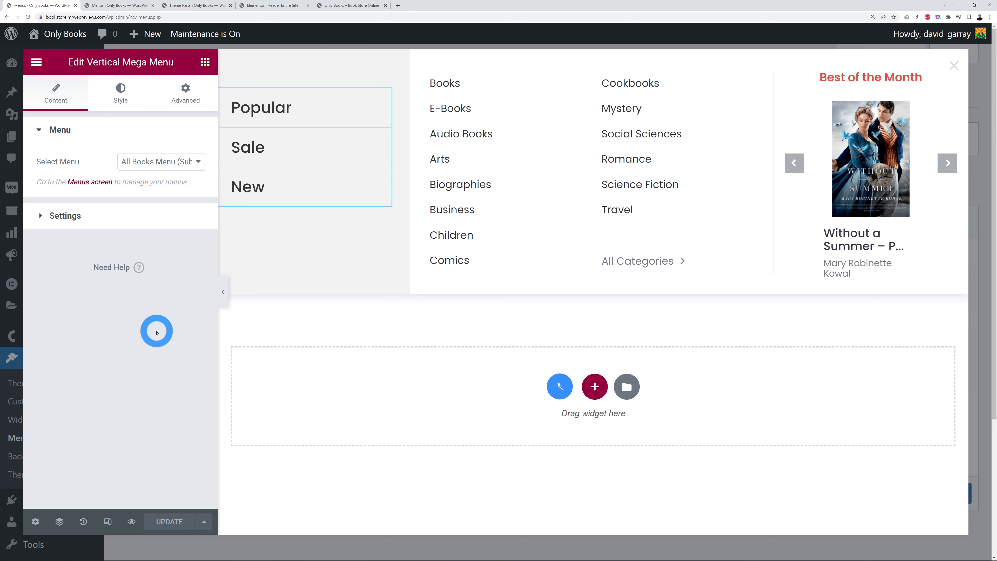
pyautogui.click(116, 6)
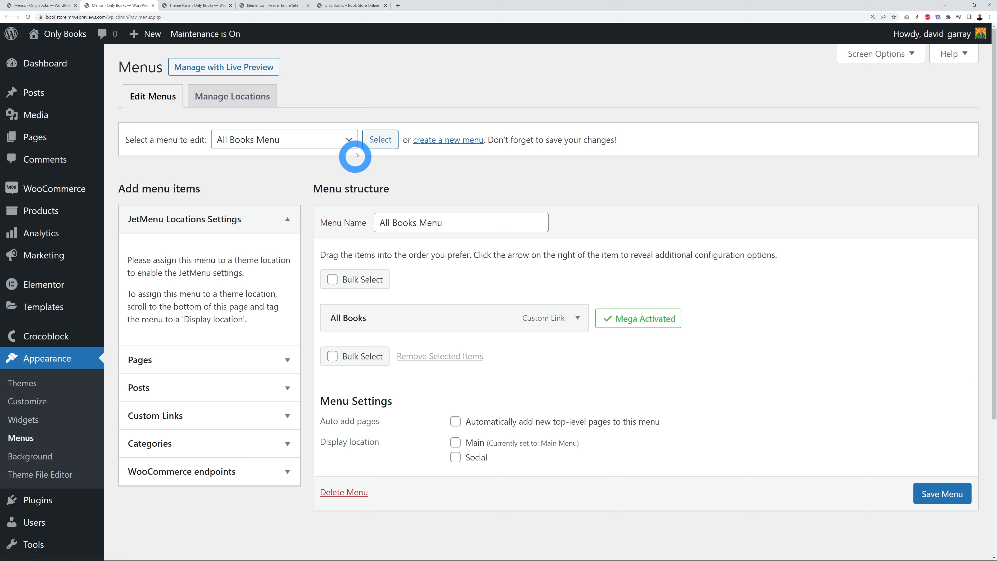
# Step: Load All Books Menu (Submenu) in the menu editor and compare it with the vertical mega menu
pyautogui.click(348, 140)
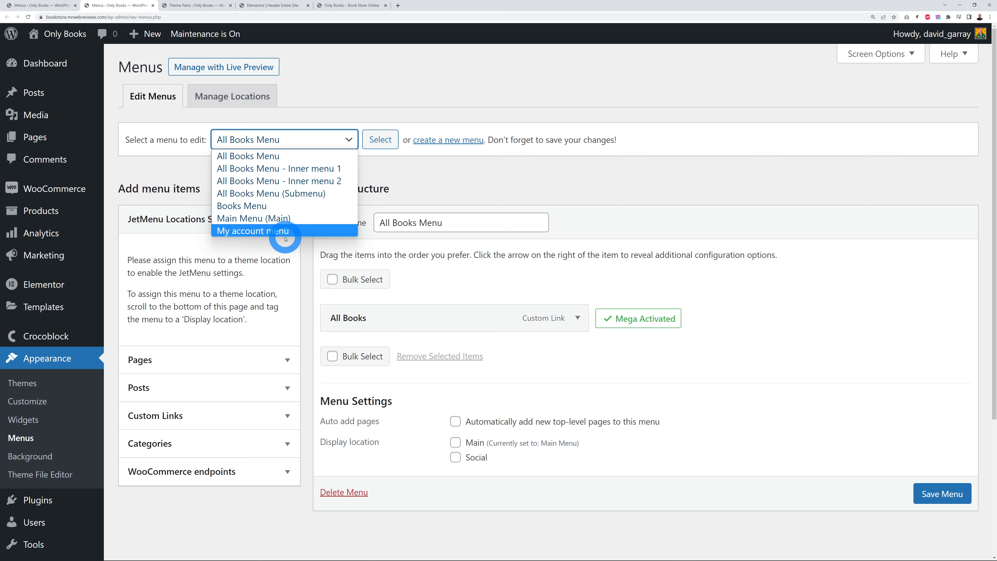
pyautogui.click(273, 194)
pyautogui.click(374, 146)
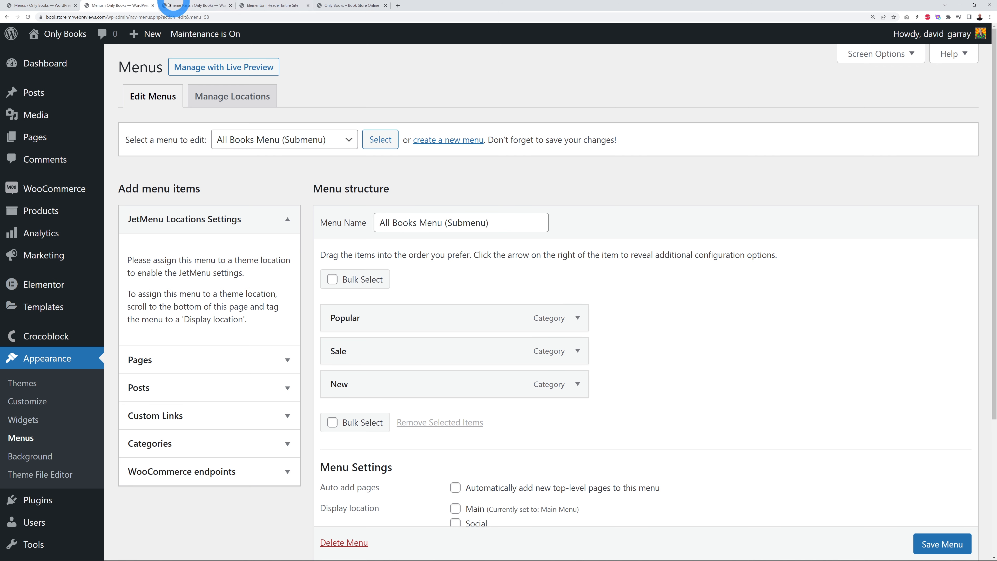
pyautogui.click(44, 5)
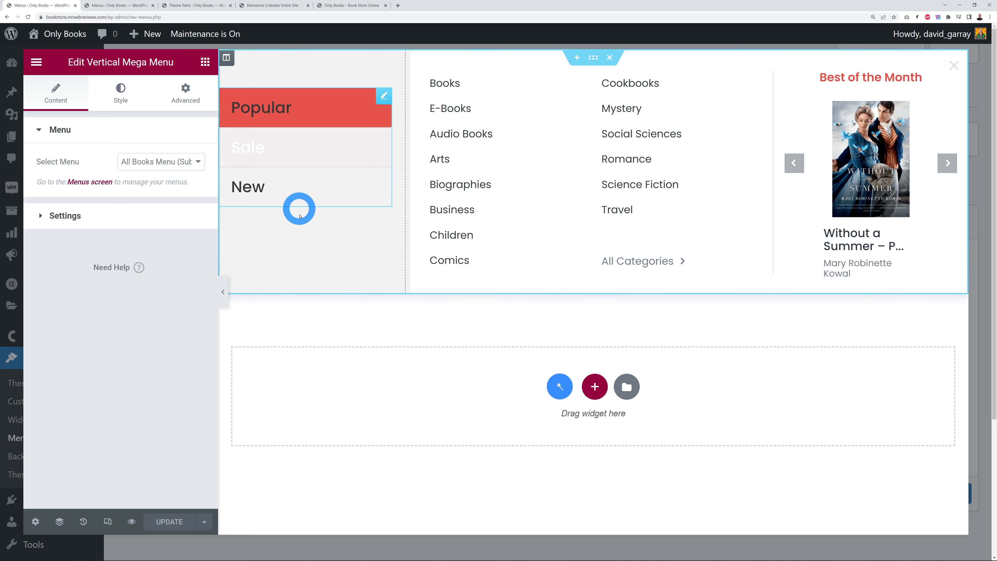
pyautogui.click(133, 6)
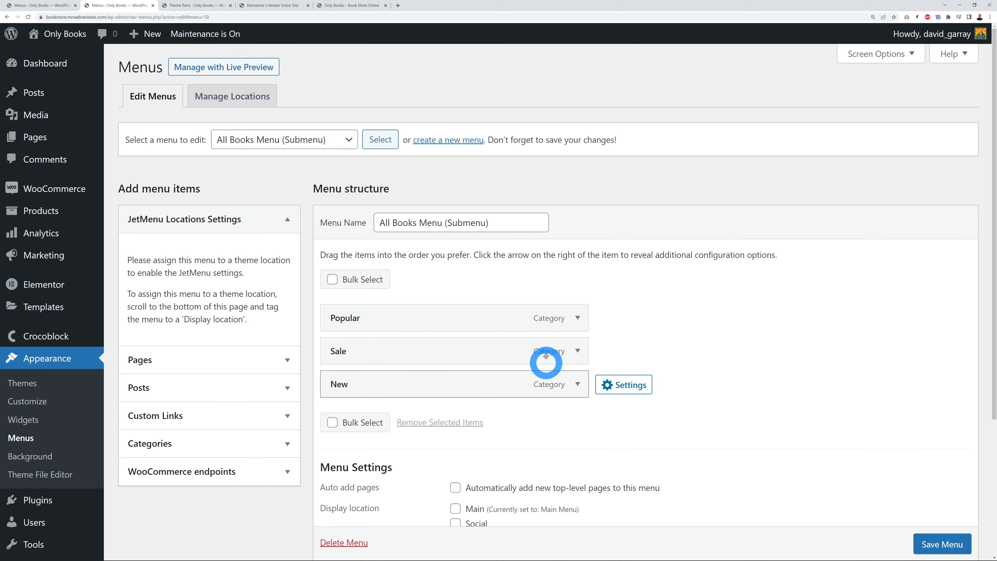
# Step: Add the Awards category to the submenu, then remove it again
pyautogui.click(289, 445)
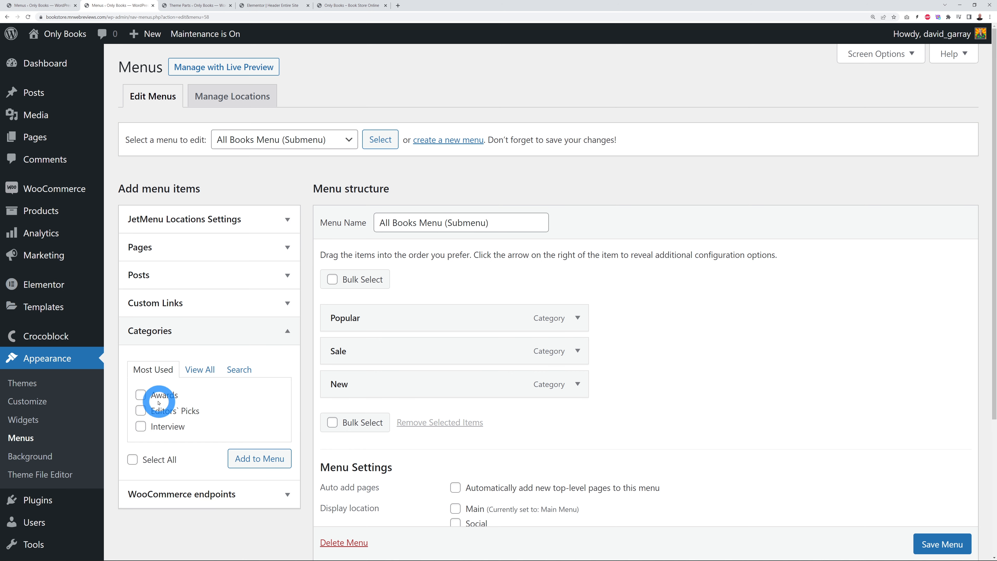
pyautogui.click(142, 396)
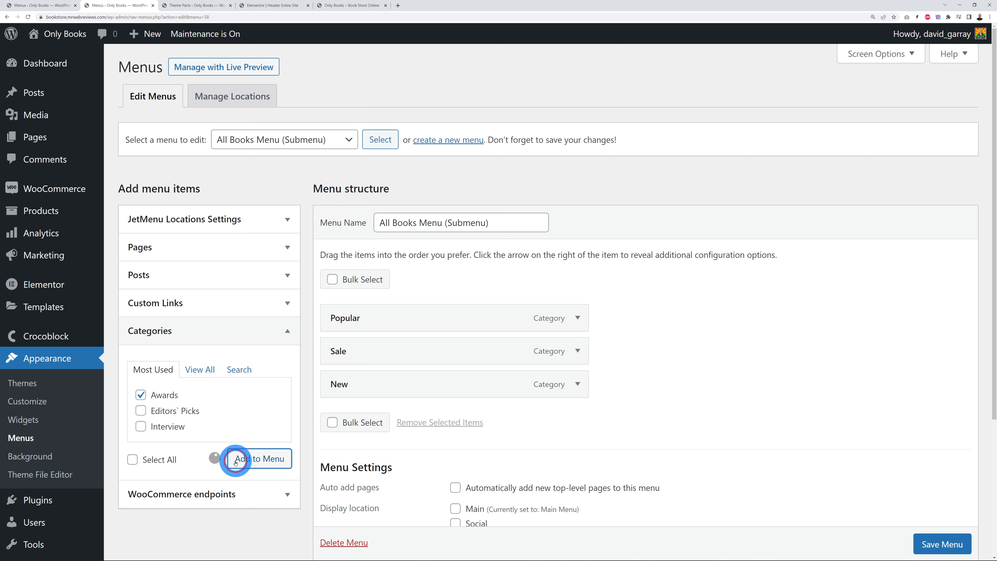
pyautogui.click(411, 407)
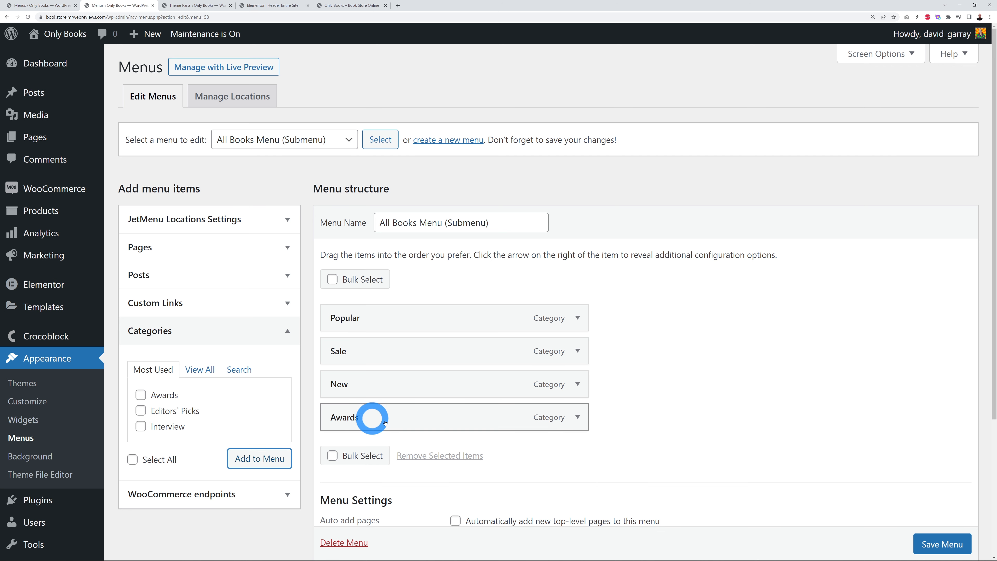
pyautogui.click(578, 425)
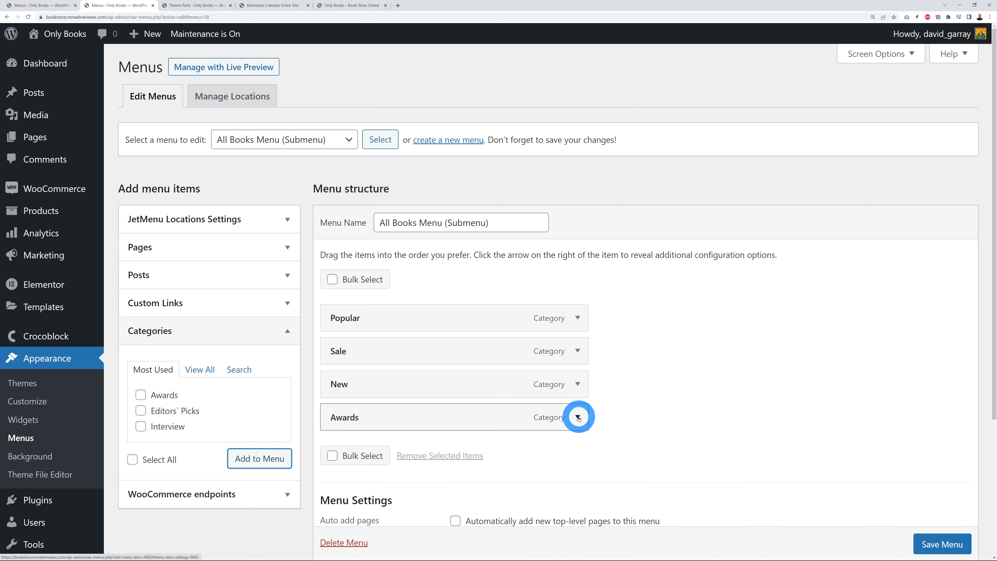
pyautogui.click(578, 417)
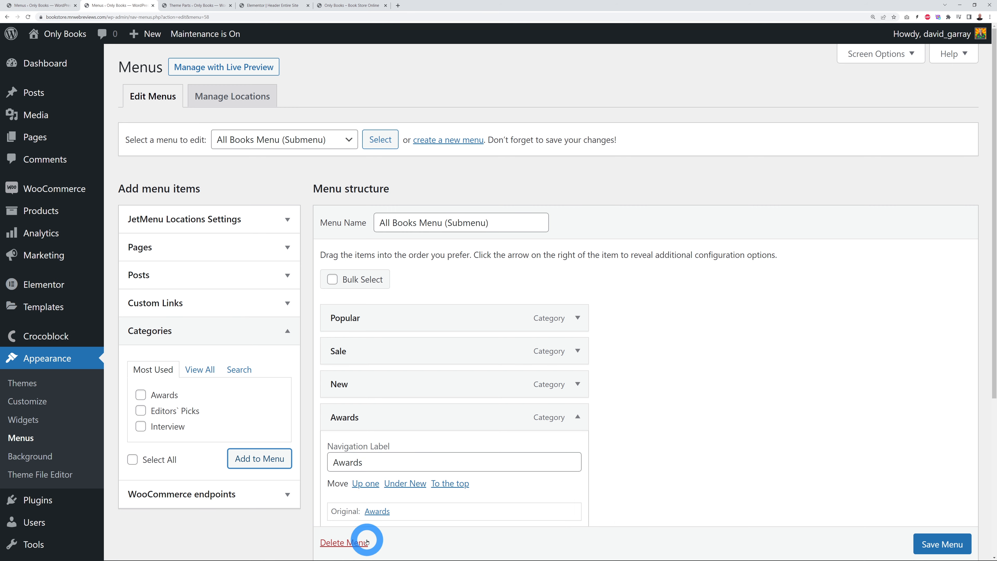
pyautogui.scroll(-2, 360, 534)
pyautogui.click(343, 470)
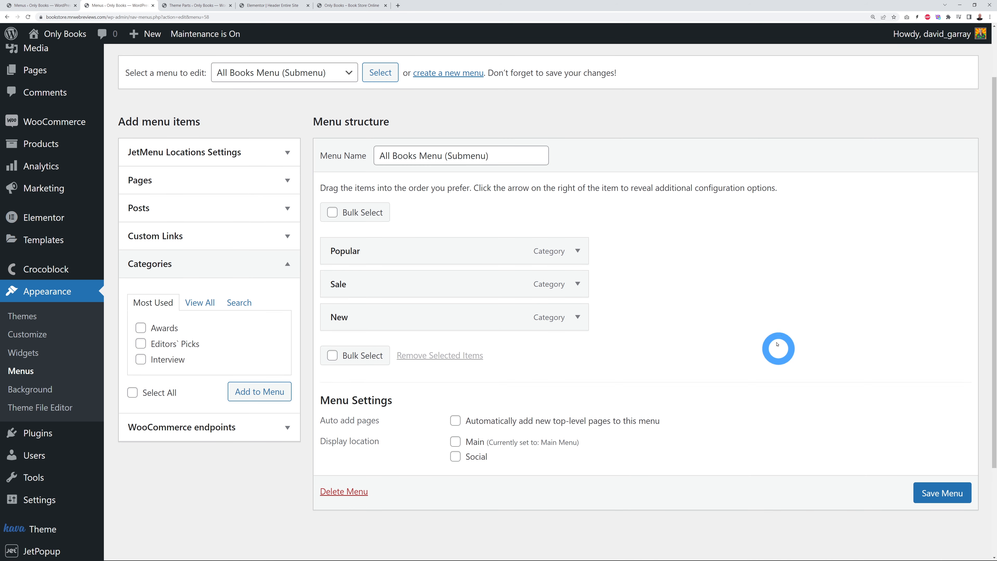
# Step: Review the Popular item's navigation label and save All Books Menu (Submenu)
pyautogui.click(577, 250)
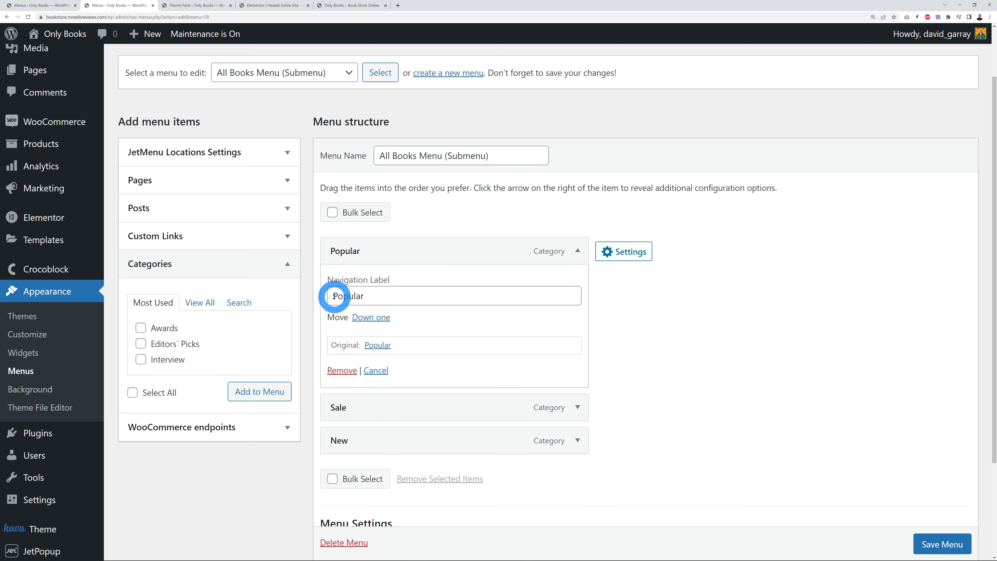
pyautogui.moveTo(334, 297); pyautogui.dragTo(385, 297)
pyautogui.click(639, 308)
pyautogui.click(577, 251)
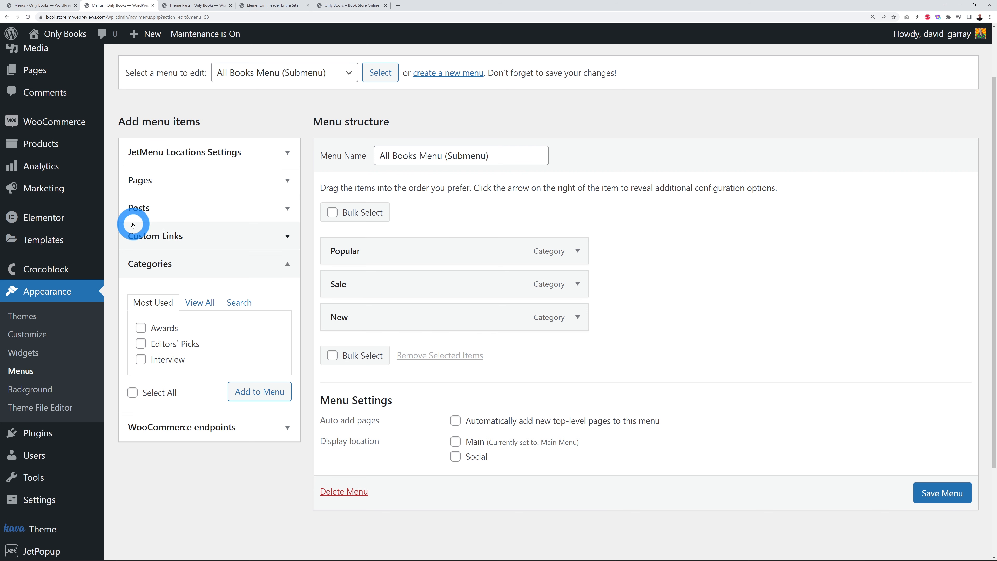
pyautogui.moveTo(381, 307)
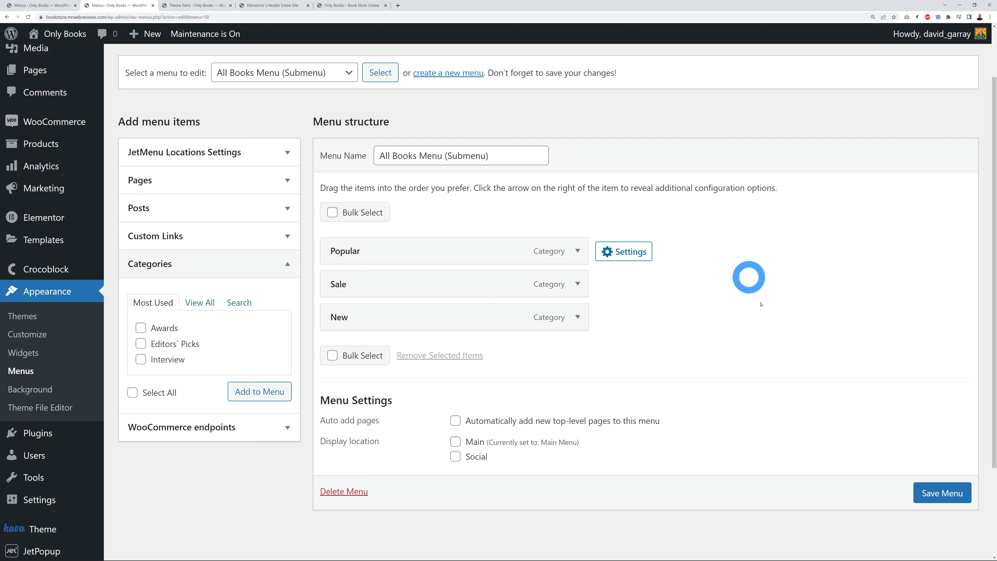
pyautogui.click(935, 492)
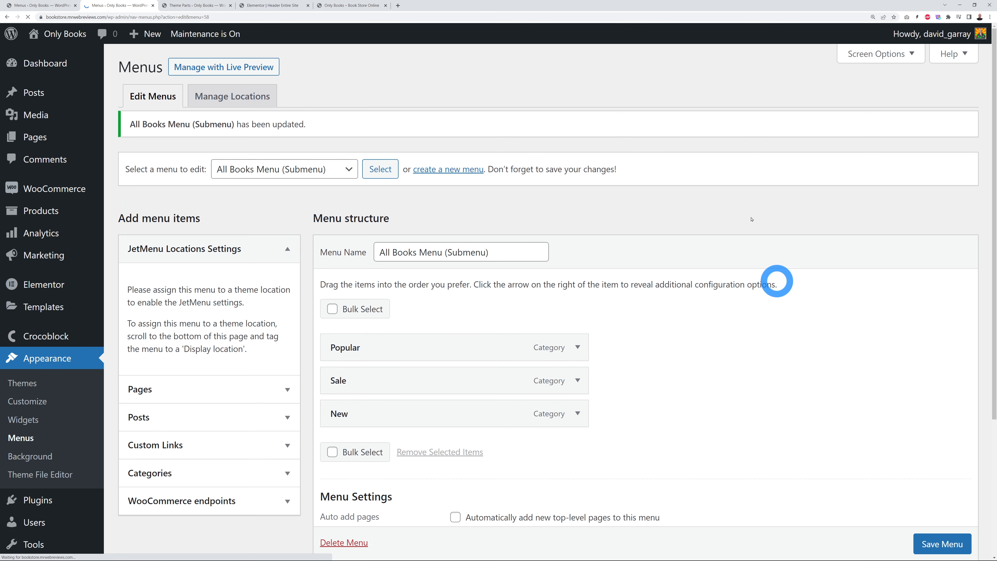
pyautogui.click(54, 6)
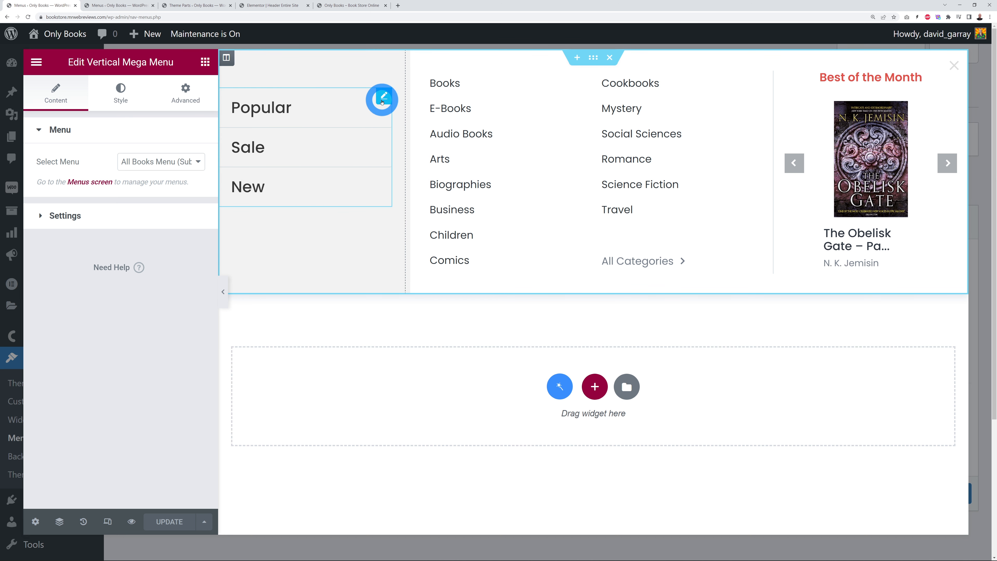
# Step: Set the vertical menu's Main Menu Items hover background to dark blue #04335B
pyautogui.click(125, 102)
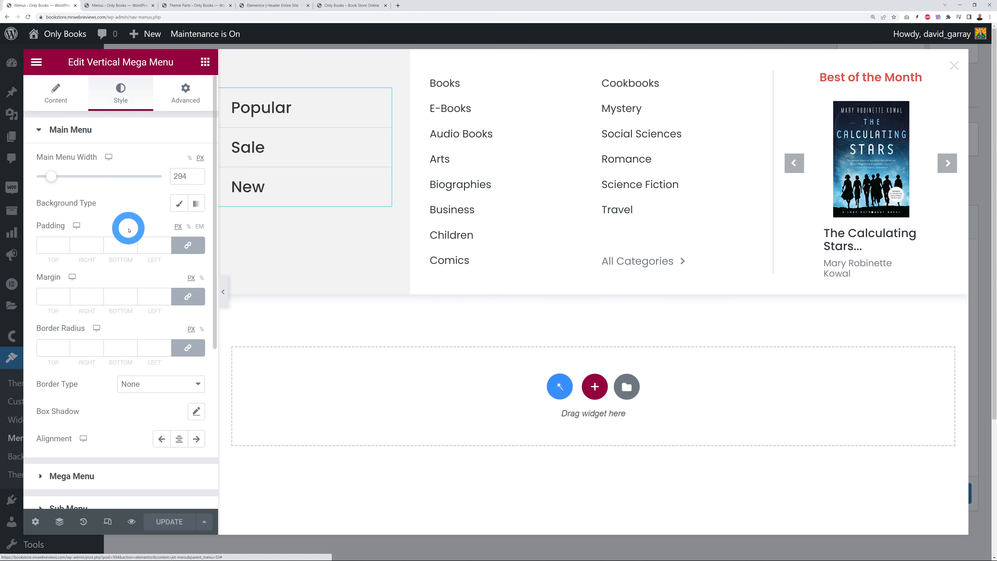
pyautogui.click(74, 129)
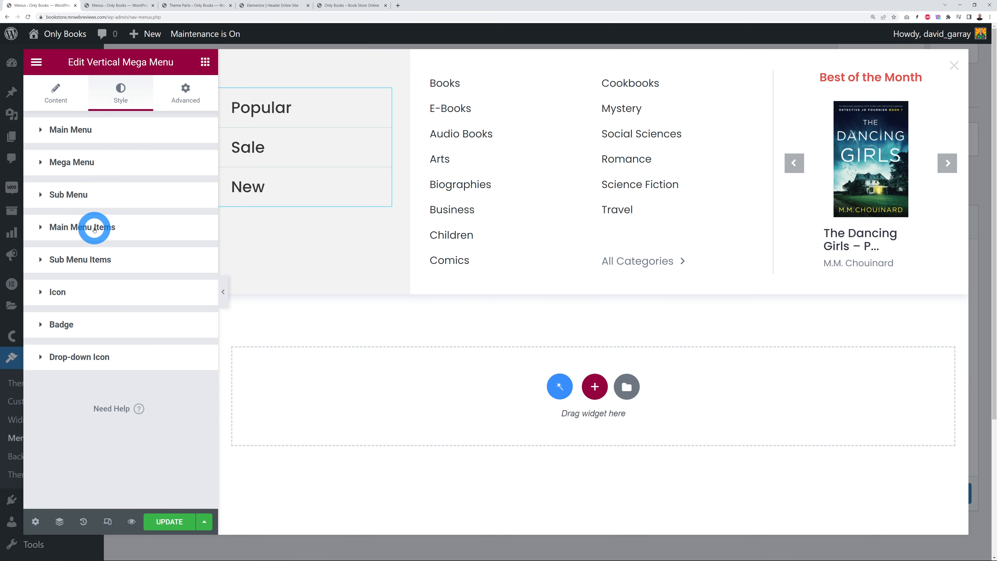
pyautogui.click(117, 235)
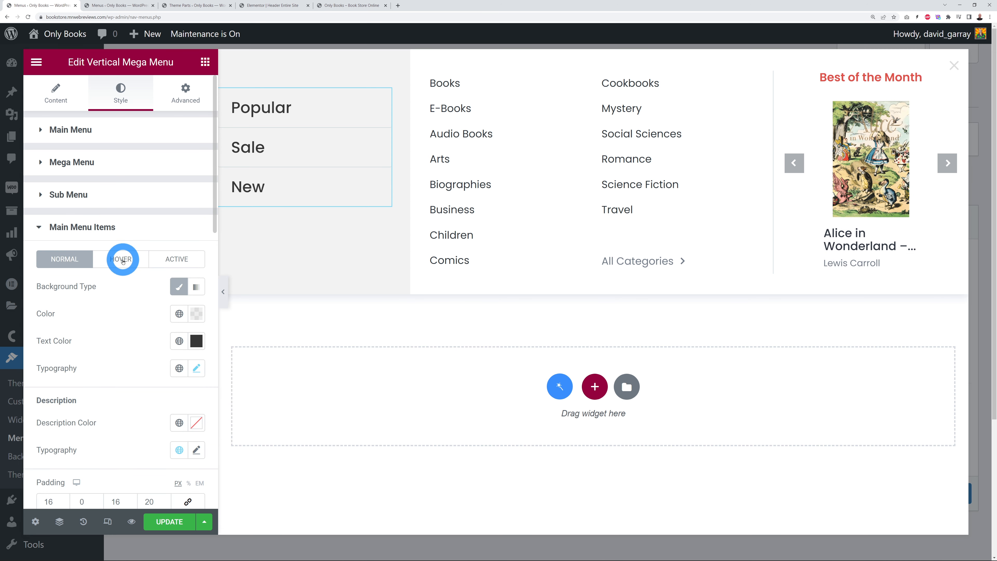
pyautogui.click(122, 258)
pyautogui.click(196, 313)
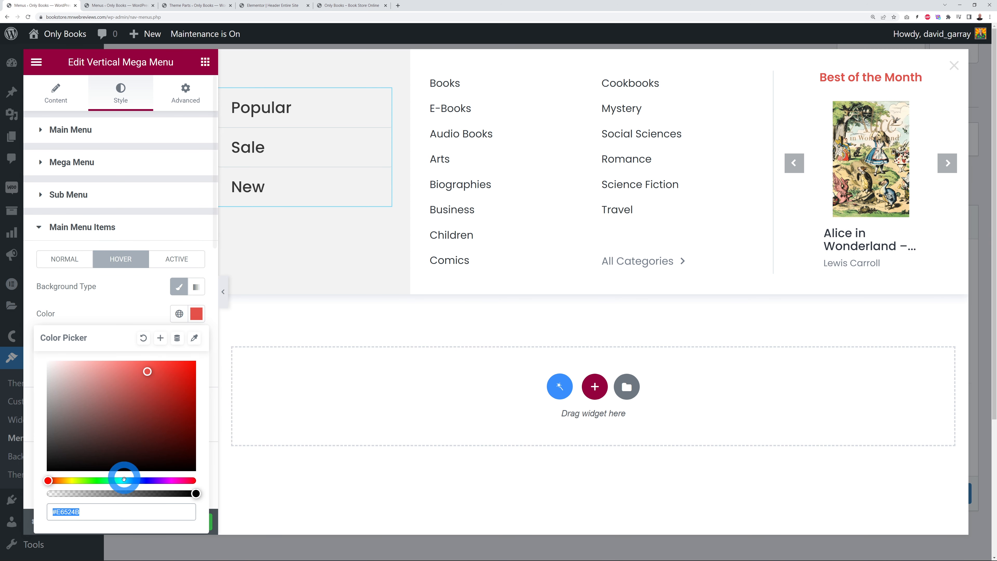
pyautogui.write('#04335B')
pyautogui.click(134, 315)
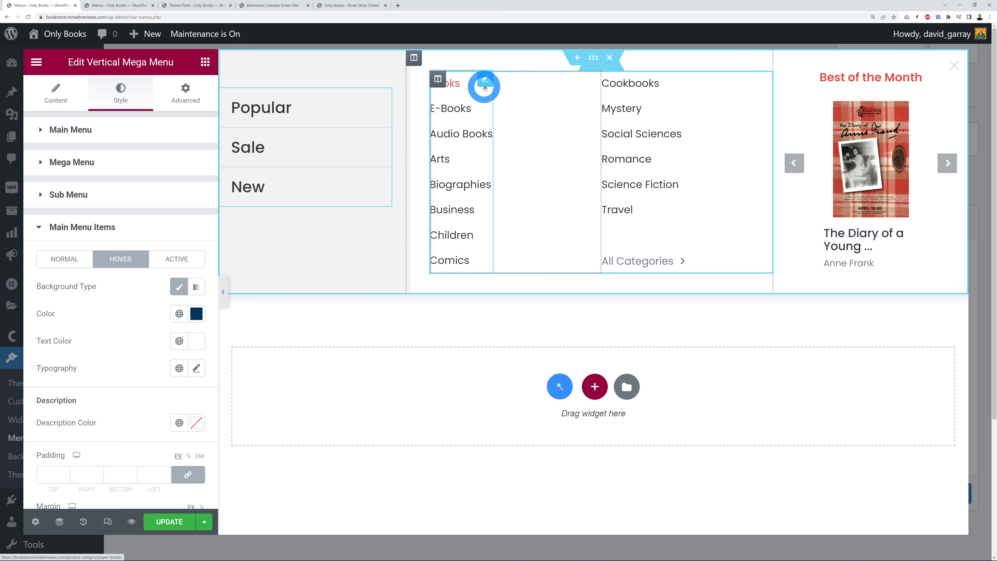
# Step: Check the category list widget's menu choice, then go to Menus with All Books Menu - Inner menu 1
pyautogui.click(485, 82)
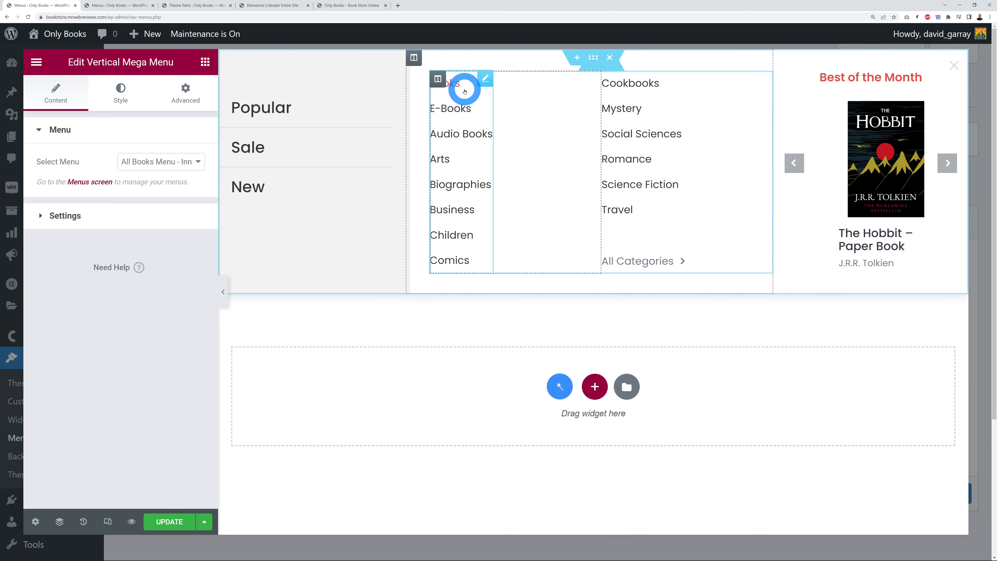
pyautogui.click(202, 165)
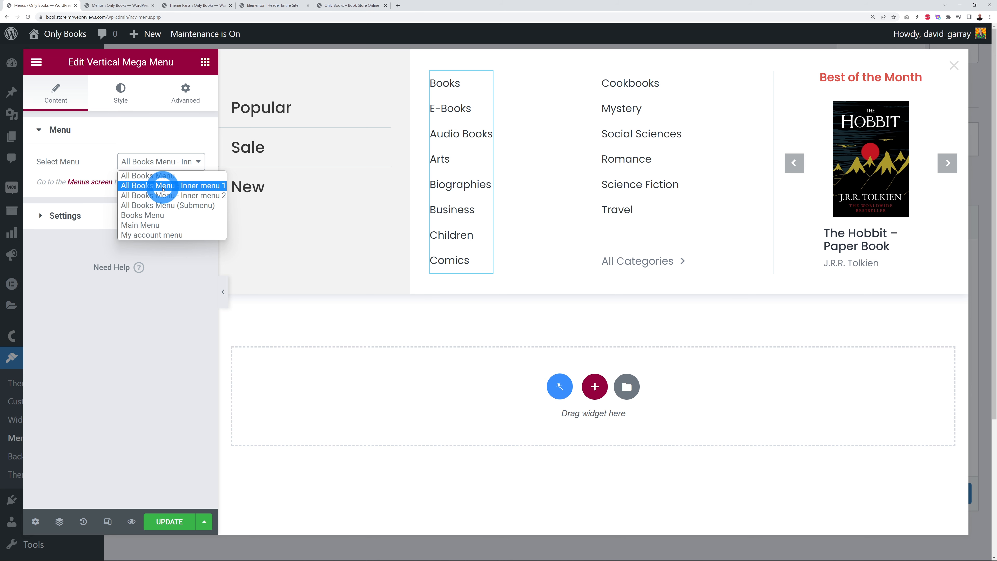
pyautogui.click(168, 313)
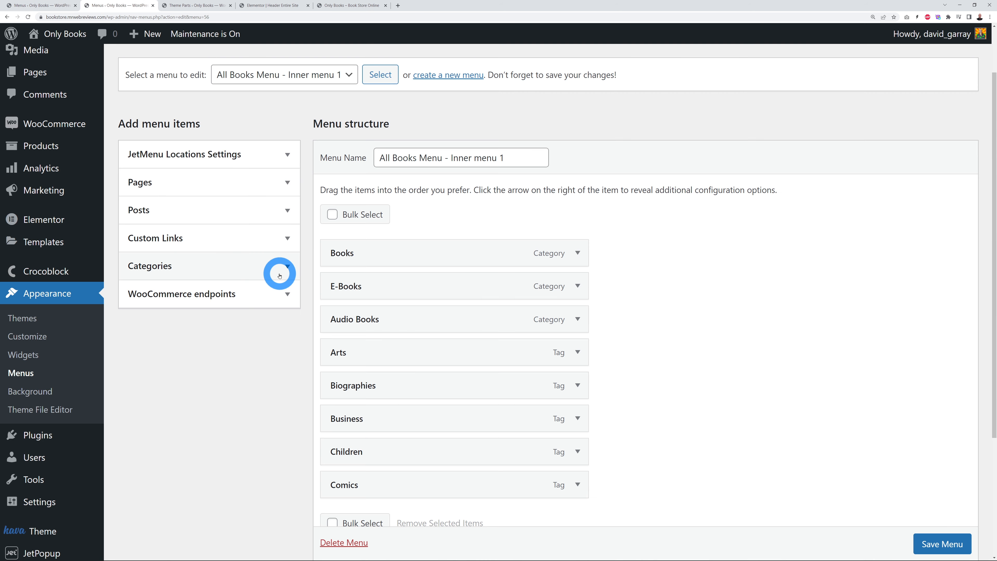
pyautogui.click(280, 274)
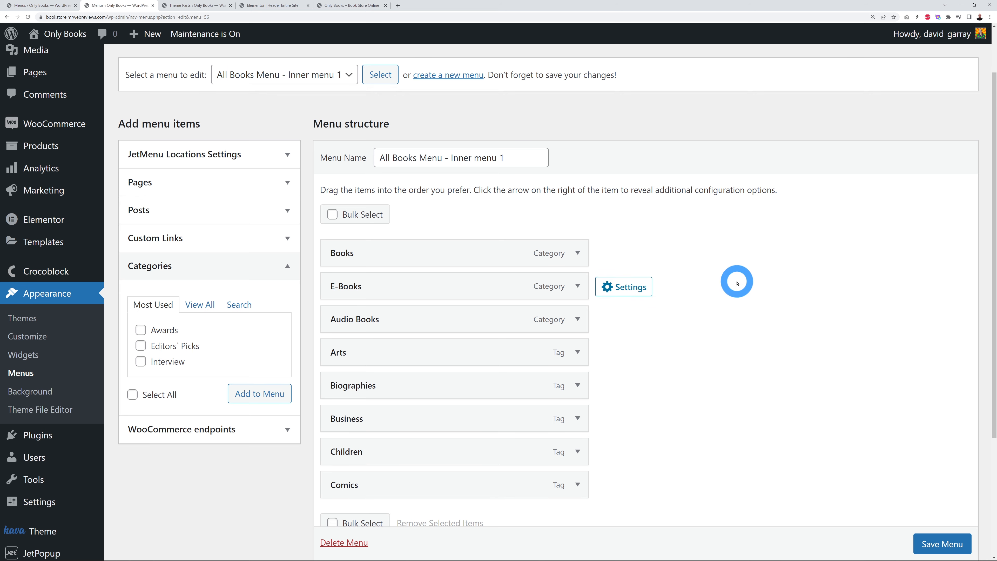
# Step: Enable the Product categories and Product tags panels in Screen Options
pyautogui.scroll(2, 736, 281)
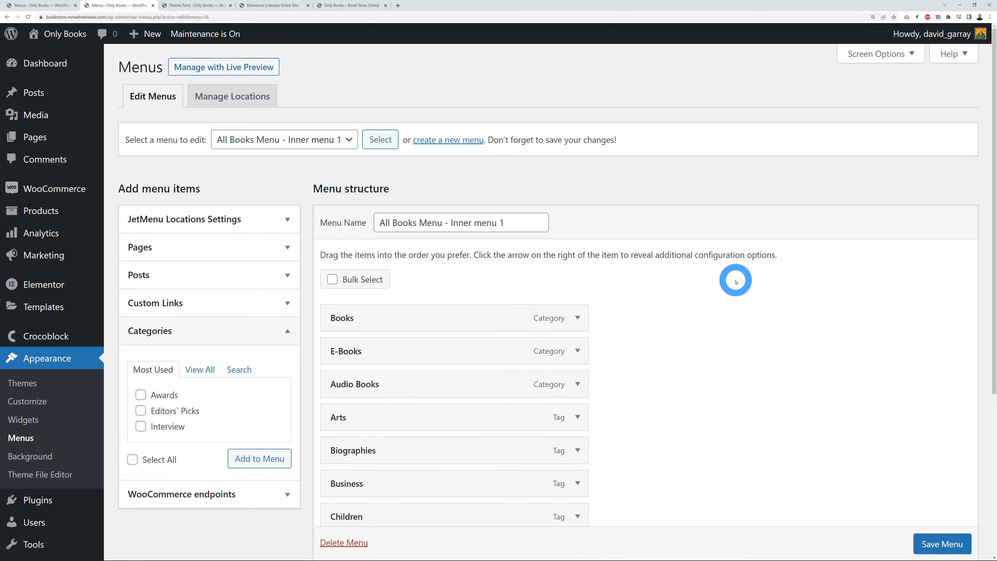
pyautogui.click(876, 58)
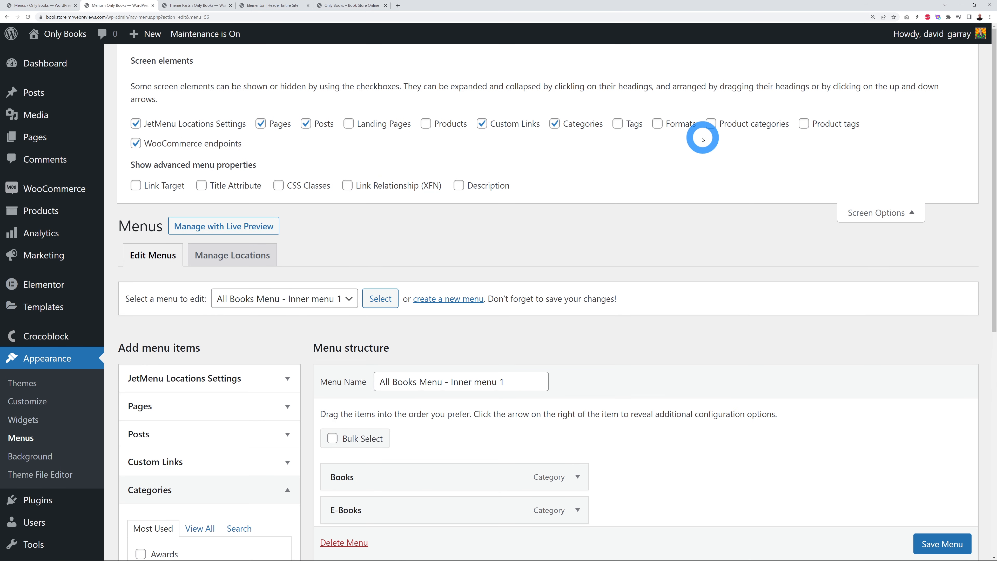
pyautogui.click(712, 128)
pyautogui.click(803, 125)
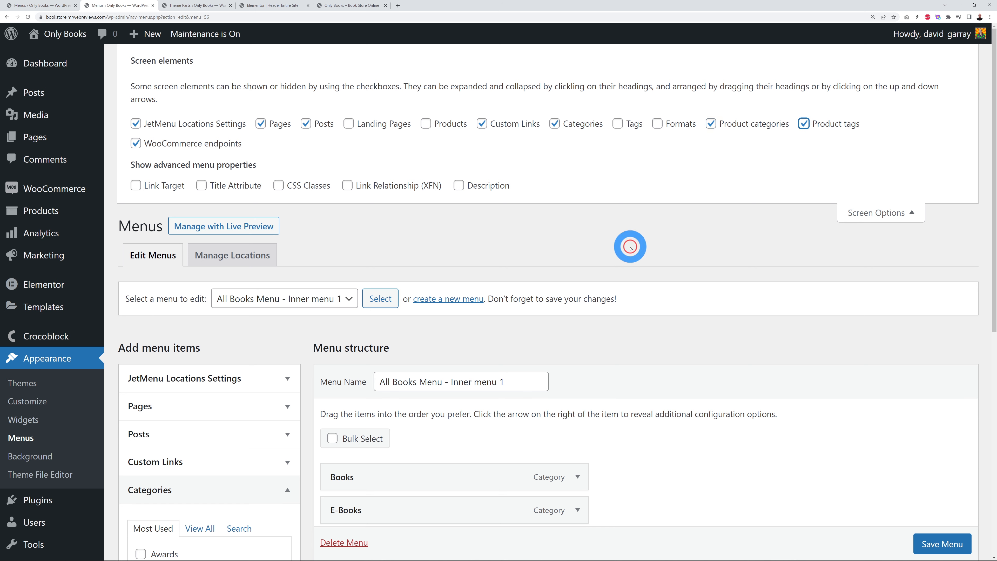
pyautogui.click(861, 212)
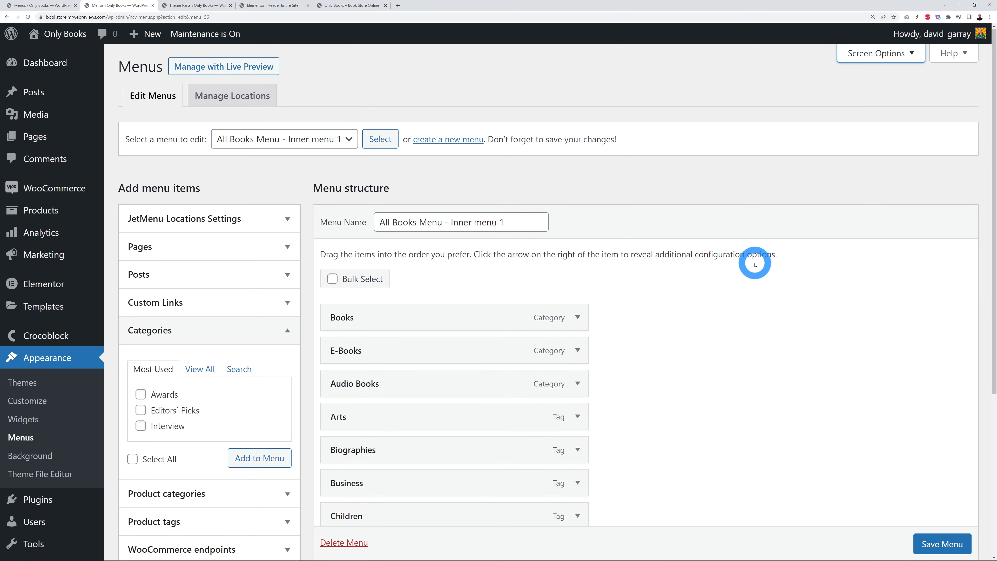
# Step: Add the Education tag to the menu, move it below Biographies, and save the menu
pyautogui.scroll(-2, 752, 262)
pyautogui.scroll(-1, 754, 263)
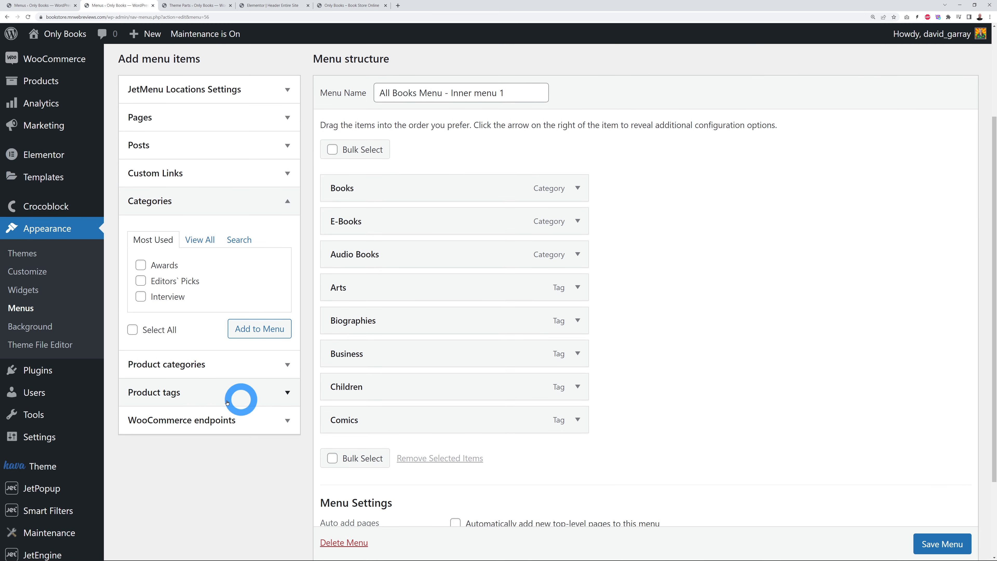
pyautogui.click(296, 396)
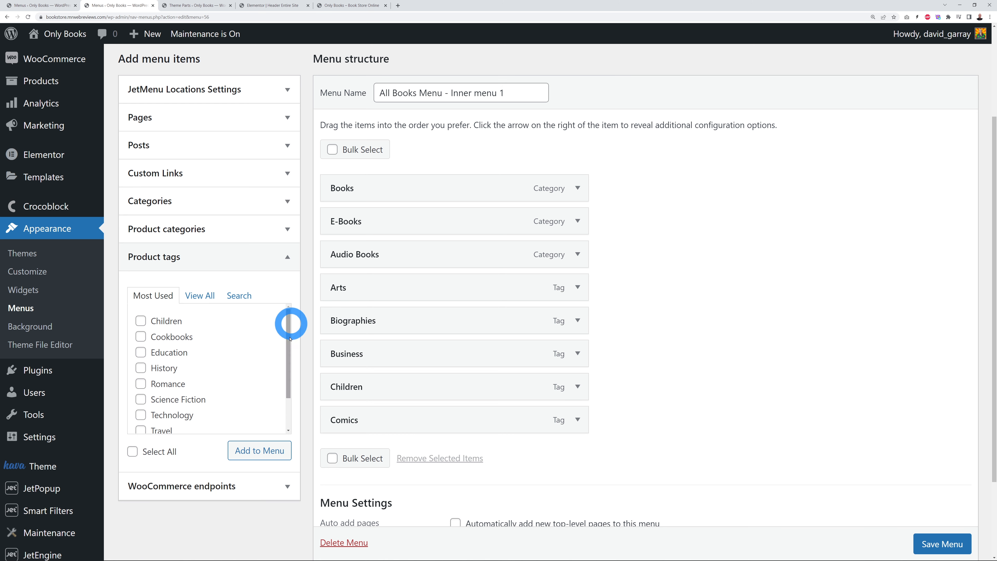
pyautogui.click(141, 352)
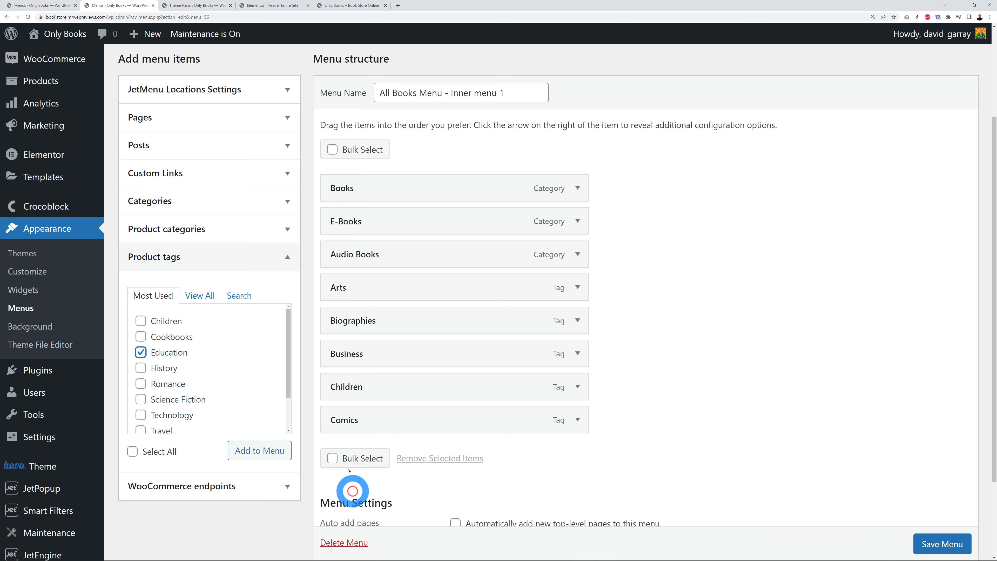
pyautogui.click(267, 450)
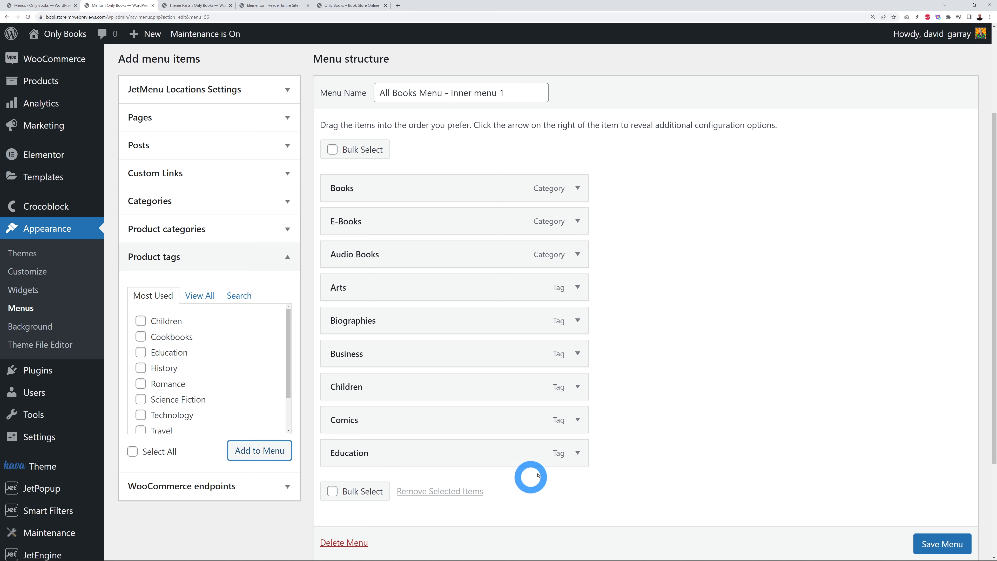
pyautogui.moveTo(463, 472); pyautogui.dragTo(463, 361)
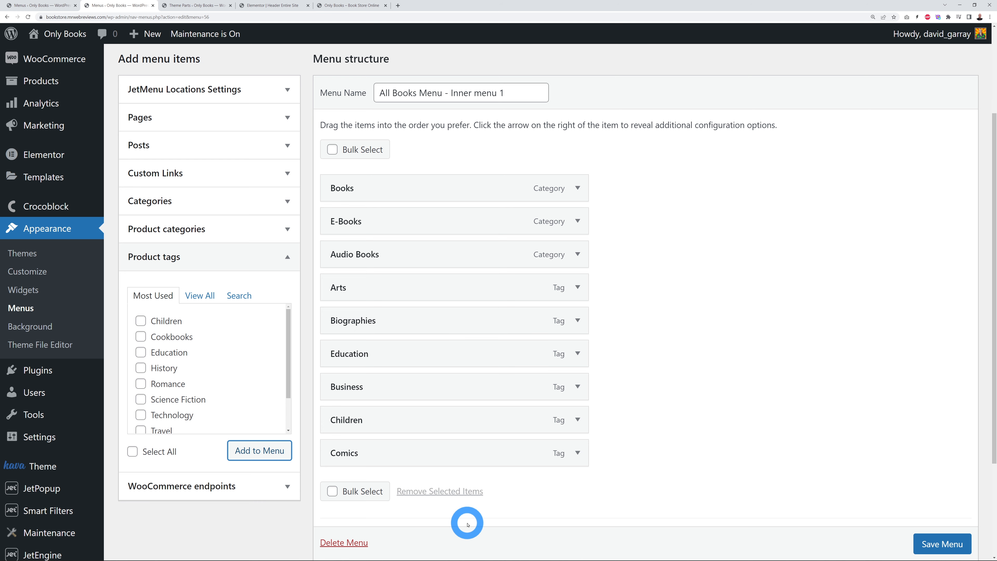
pyautogui.click(937, 543)
# Step: Look through the list of other menus without switching to one
pyautogui.scroll(-1, 888, 442)
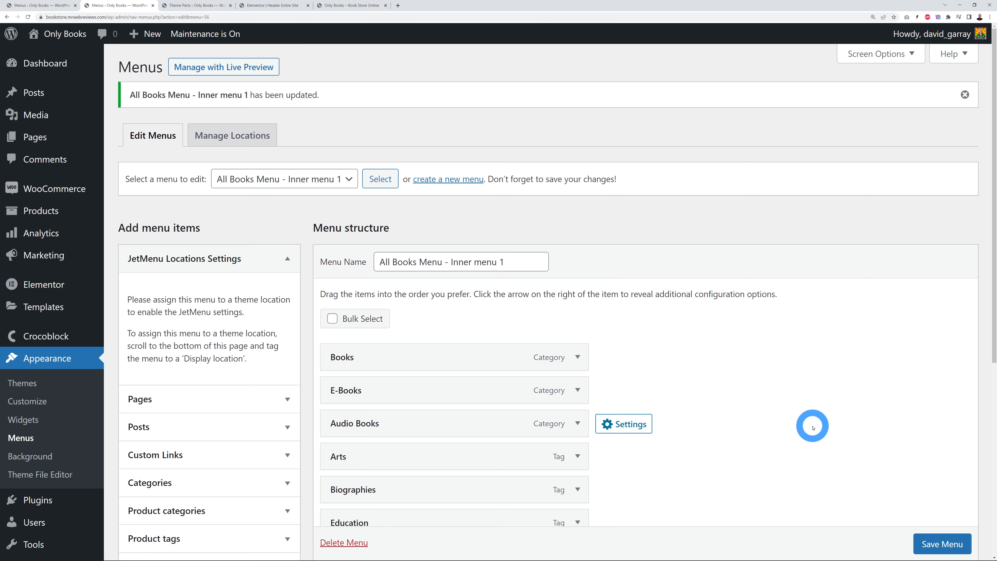
pyautogui.click(353, 183)
pyautogui.click(342, 219)
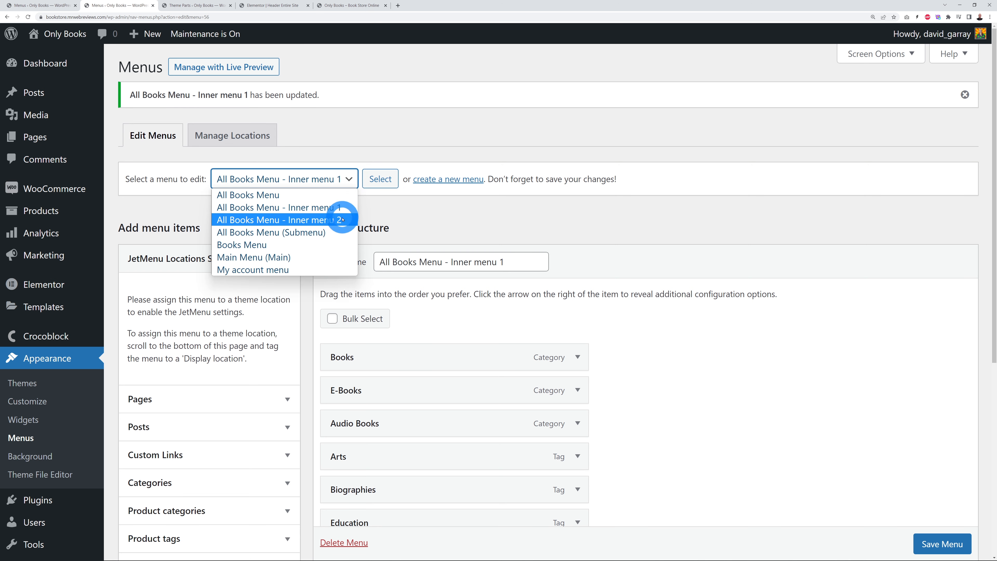
pyautogui.click(741, 400)
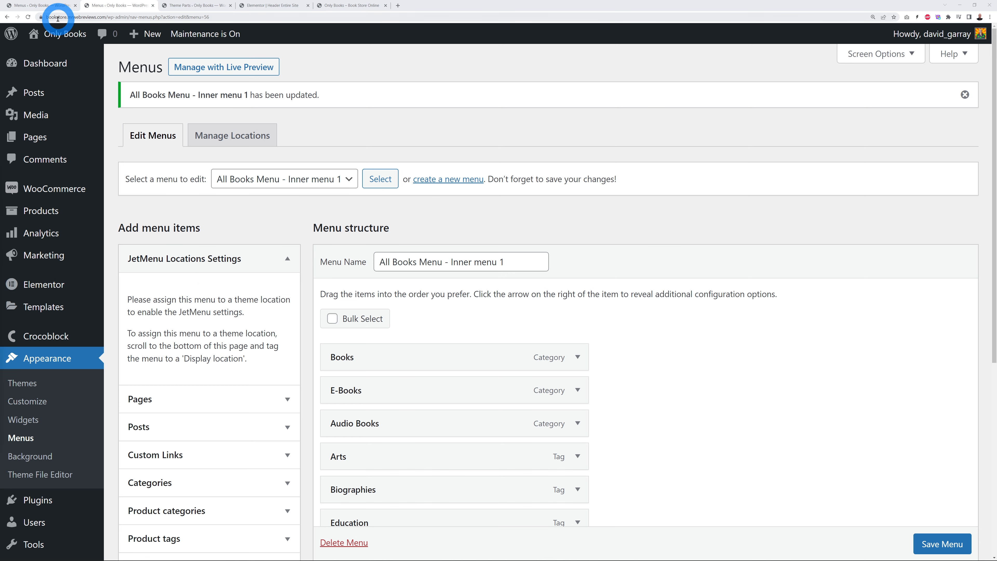
# Step: Set the Books menu column's hover text colour to #04335B
pyautogui.click(45, 9)
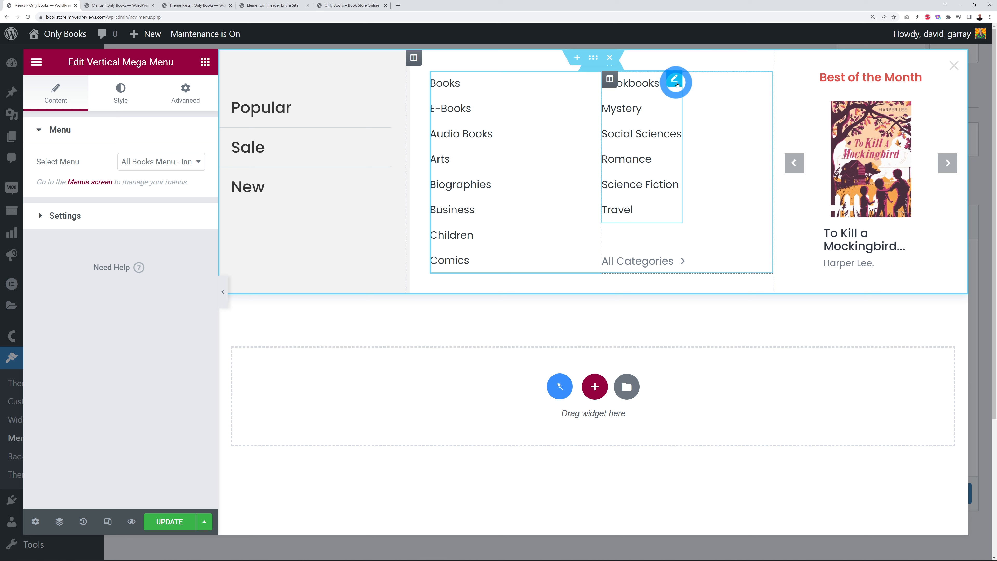
pyautogui.click(569, 92)
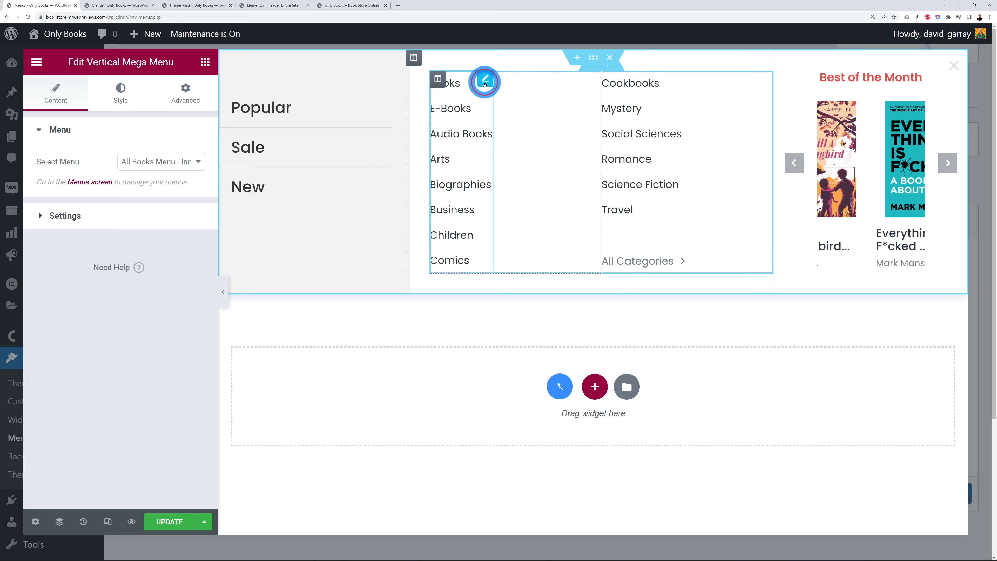
pyautogui.click(125, 103)
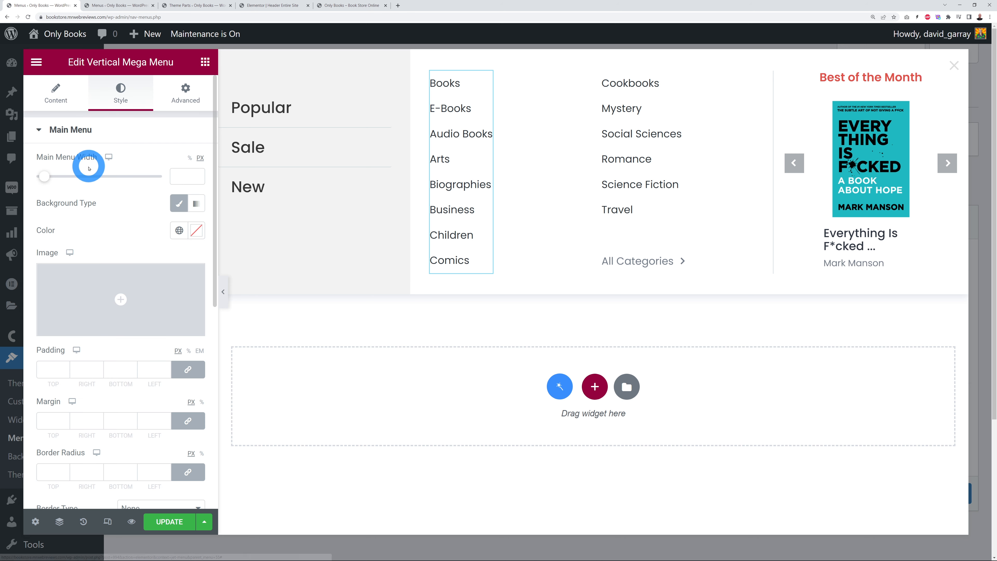
pyautogui.click(72, 126)
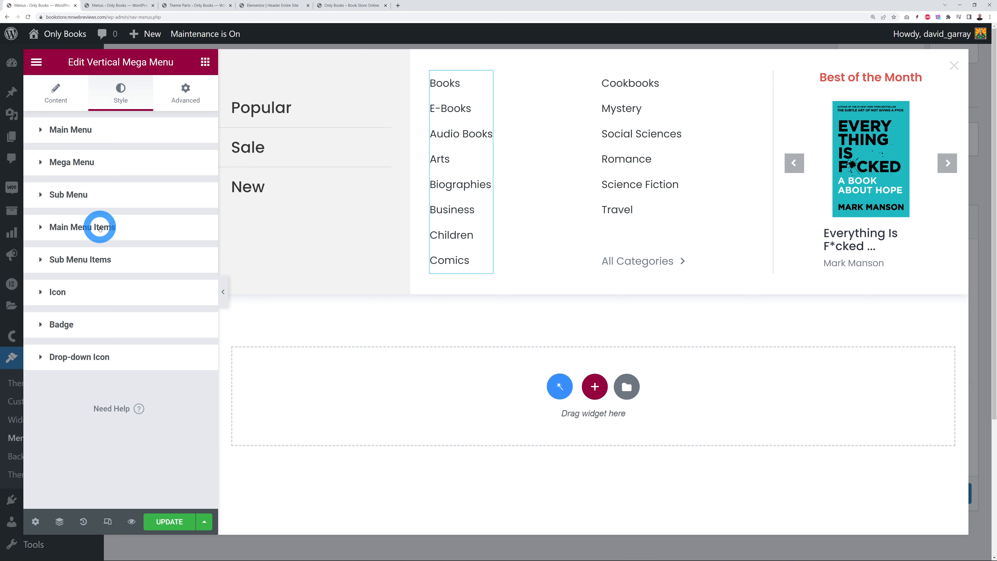
pyautogui.click(101, 228)
pyautogui.click(123, 259)
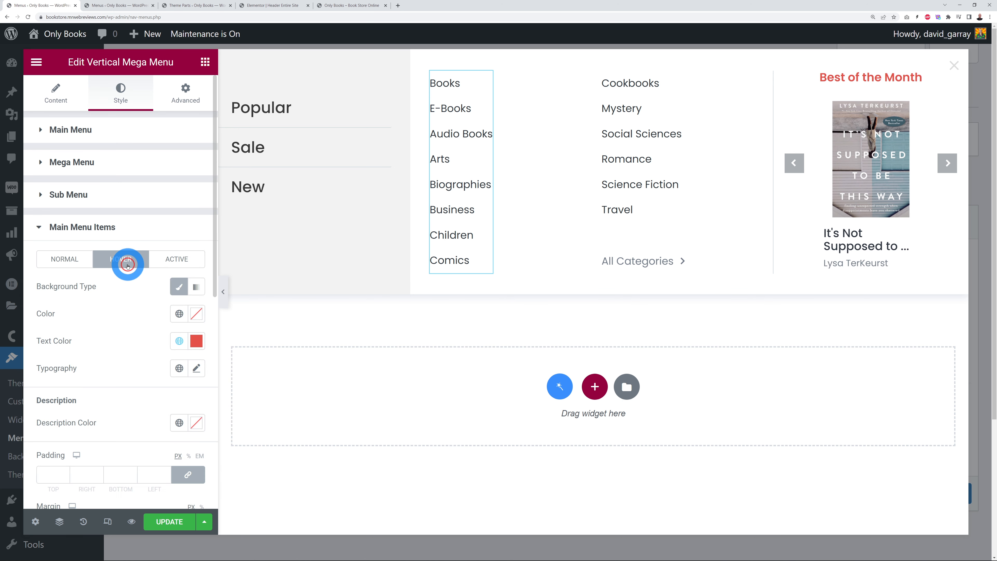
pyautogui.click(196, 340)
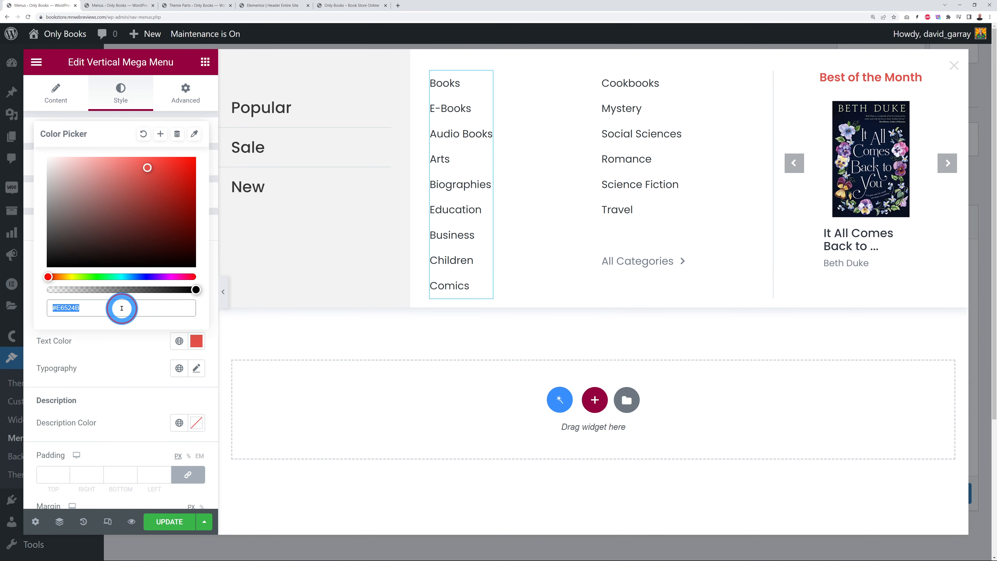
pyautogui.write('#04335B')
# Step: Set the Cookbooks menu column's hover text colour from red to #04335B as well
pyautogui.click(674, 83)
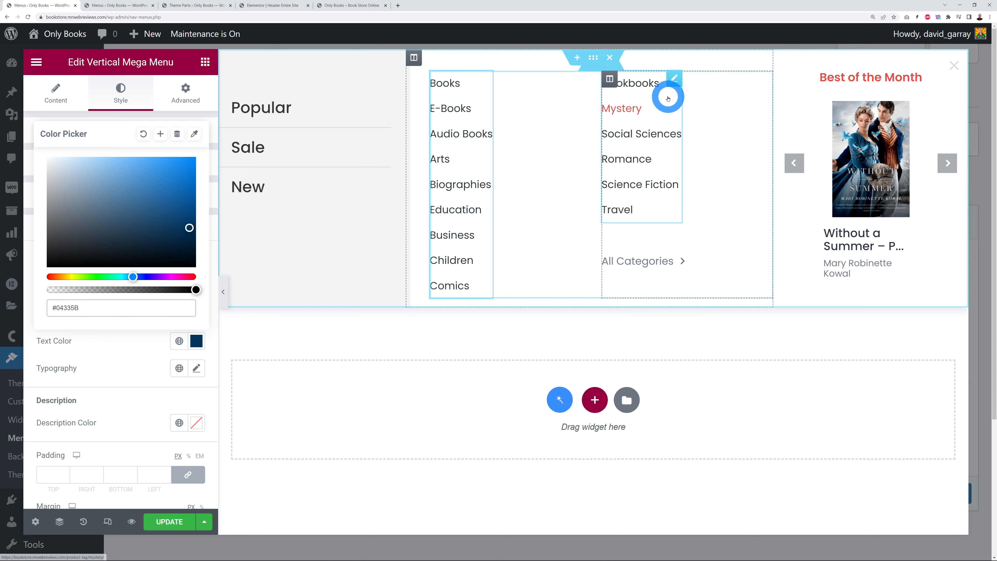
pyautogui.click(476, 146)
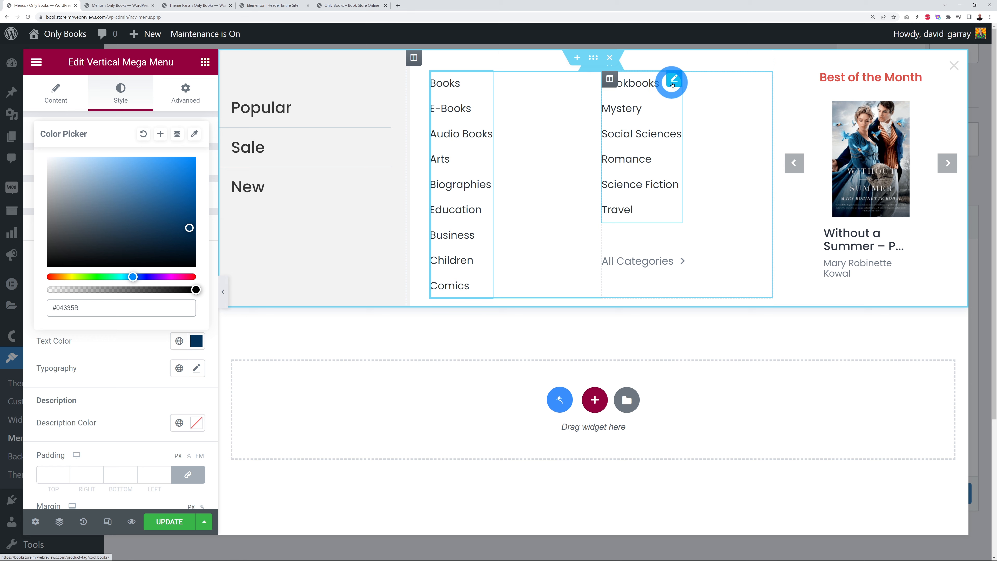
pyautogui.click(675, 81)
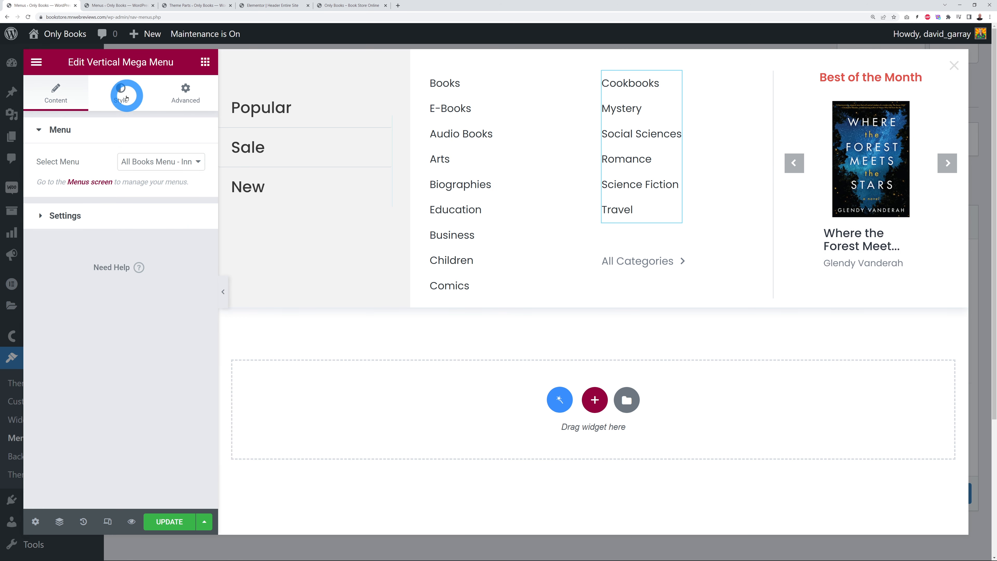
pyautogui.click(125, 96)
pyautogui.click(55, 130)
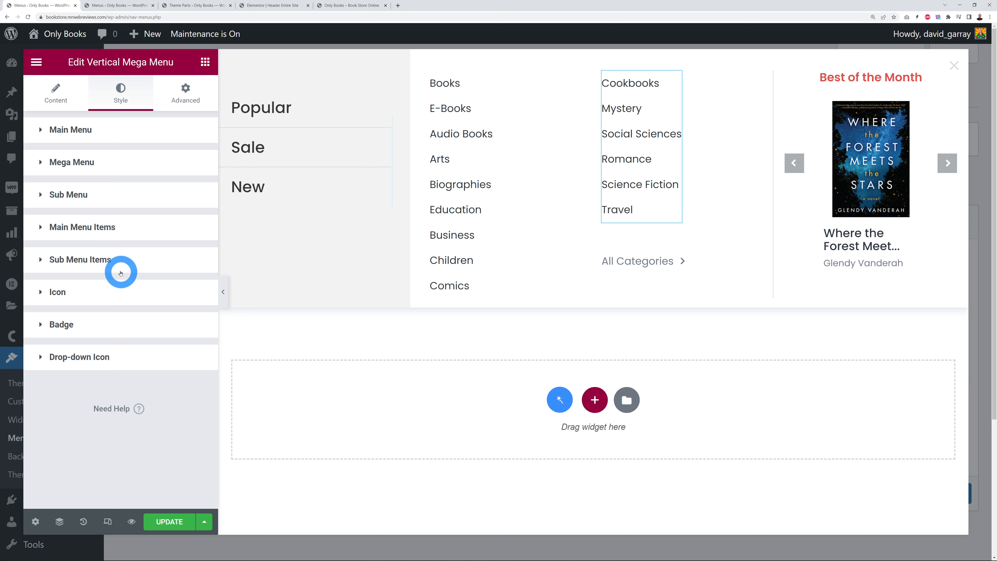
pyautogui.click(82, 226)
pyautogui.click(119, 259)
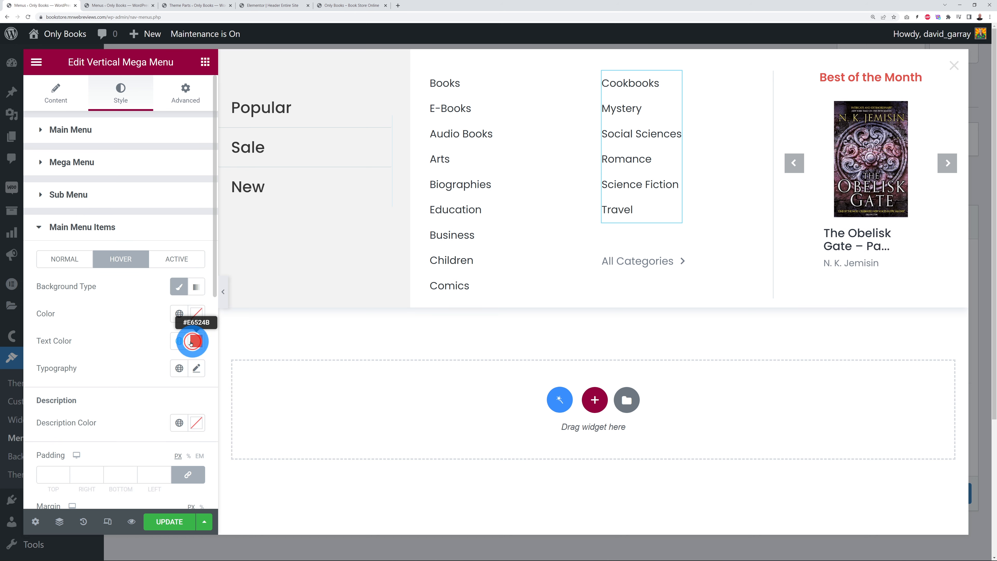
pyautogui.click(191, 344)
pyautogui.click(129, 310)
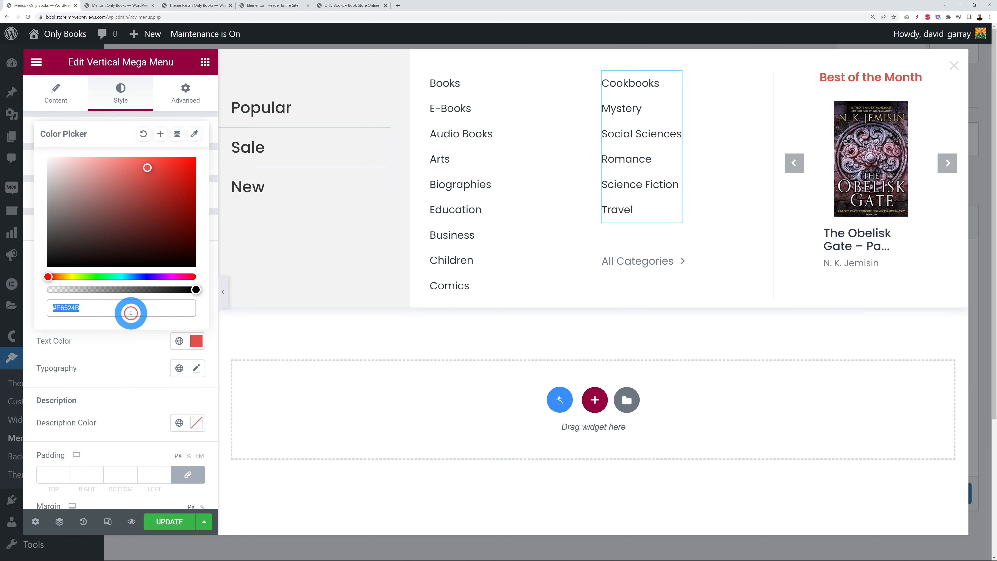
pyautogui.hotkey('ctrl', 'v')
pyautogui.click(116, 340)
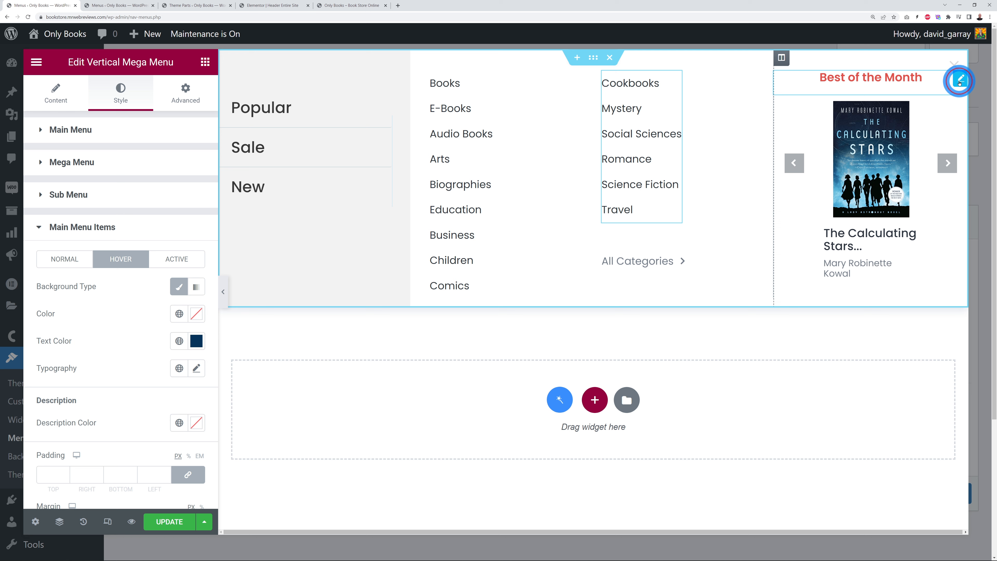
# Step: Change the Best of the Month heading's text colour to #04335B
pyautogui.click(958, 81)
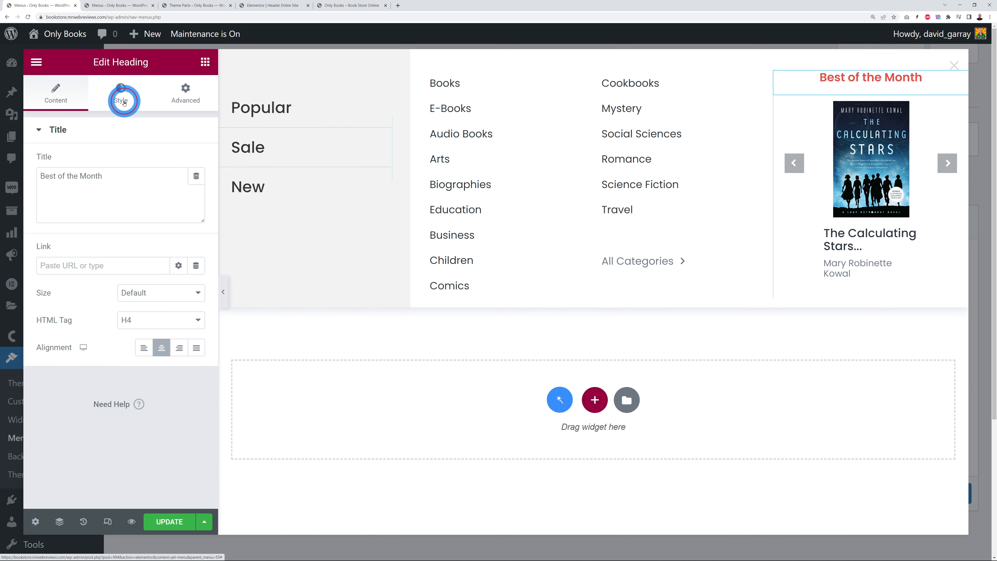
pyautogui.click(123, 102)
pyautogui.click(194, 161)
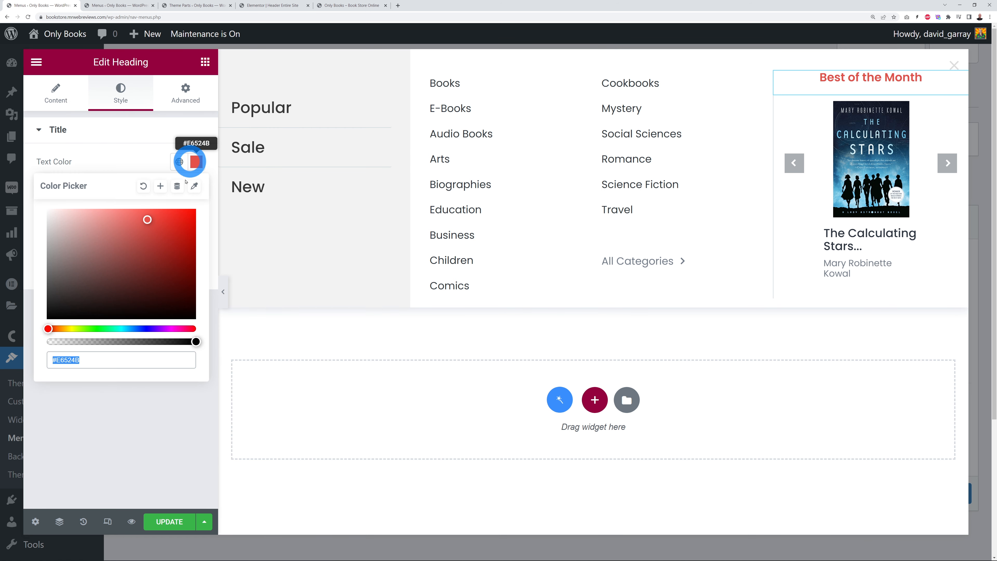
pyautogui.click(107, 361)
pyautogui.write('#04335B')
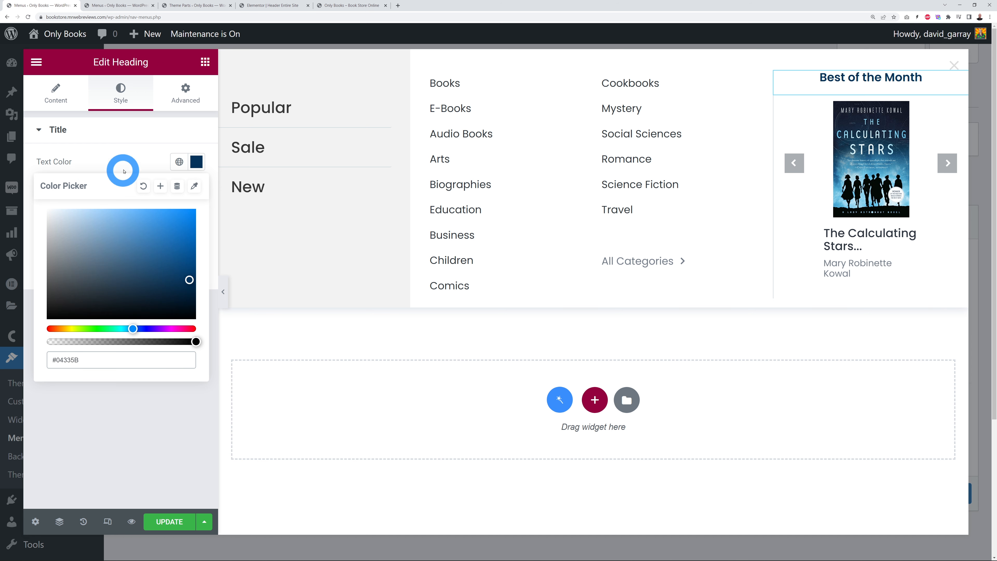
pyautogui.click(123, 170)
# Step: Deselect the mega-menu sections and switch to the live book store page
pyautogui.click(574, 262)
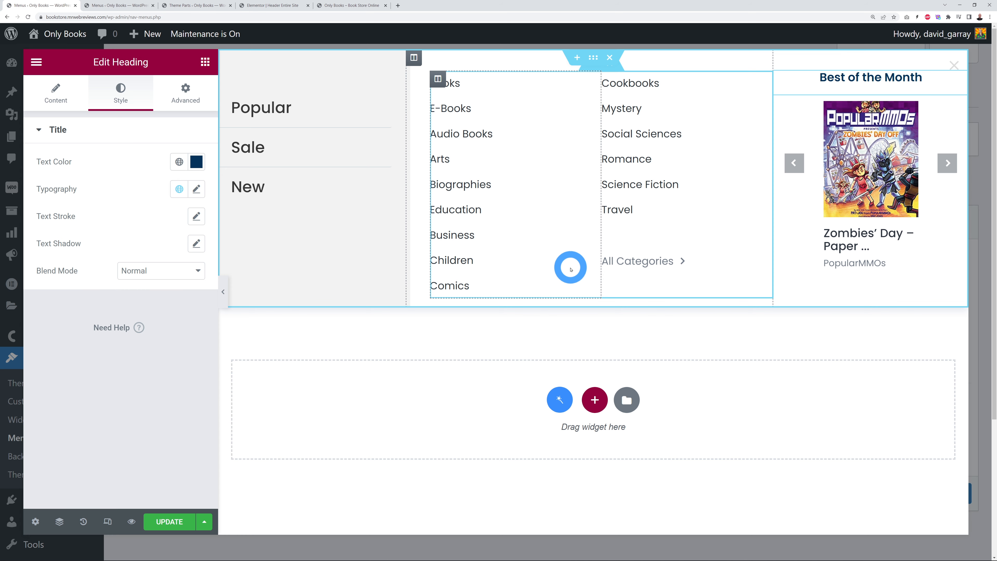
pyautogui.click(175, 386)
pyautogui.click(284, 163)
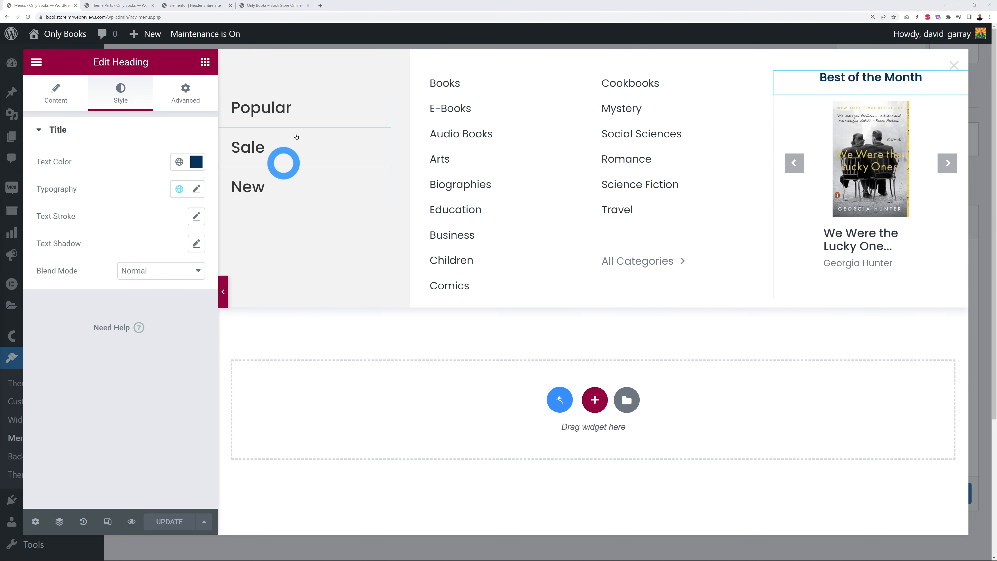
pyautogui.click(271, 5)
pyautogui.click(273, 58)
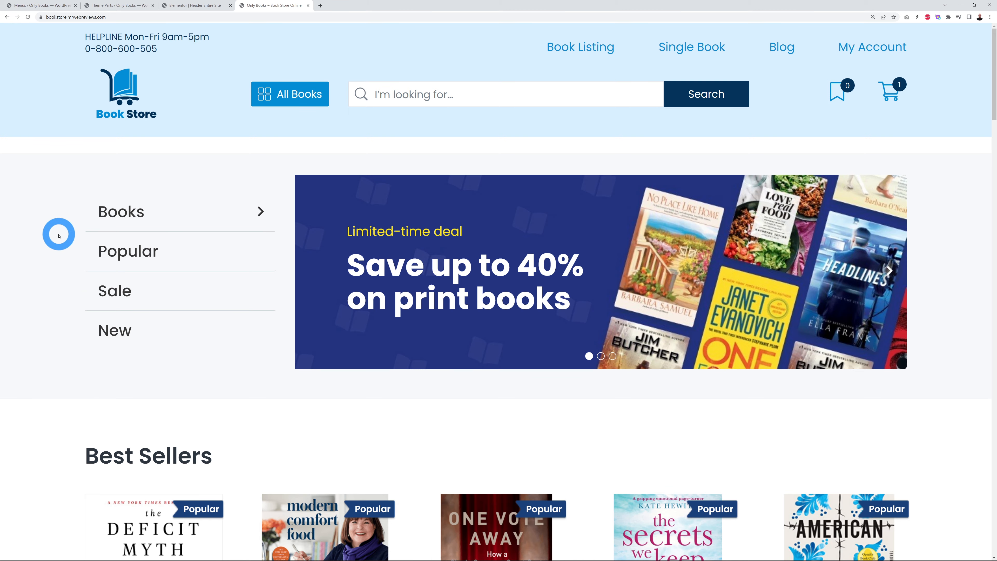
# Step: Check the All Books mega menu on the live store, then return to the header templates list
pyautogui.click(297, 102)
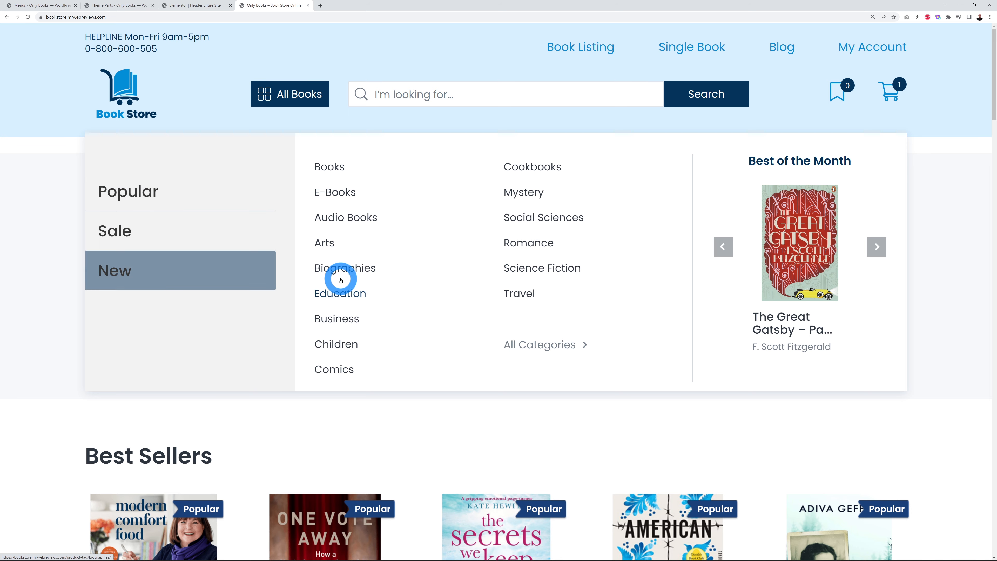
pyautogui.click(948, 128)
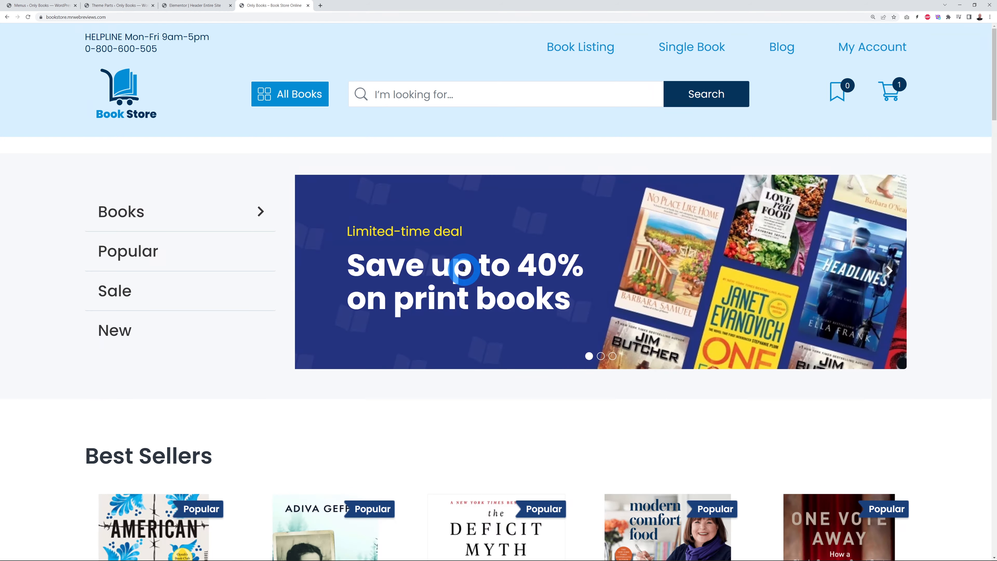
pyautogui.click(118, 5)
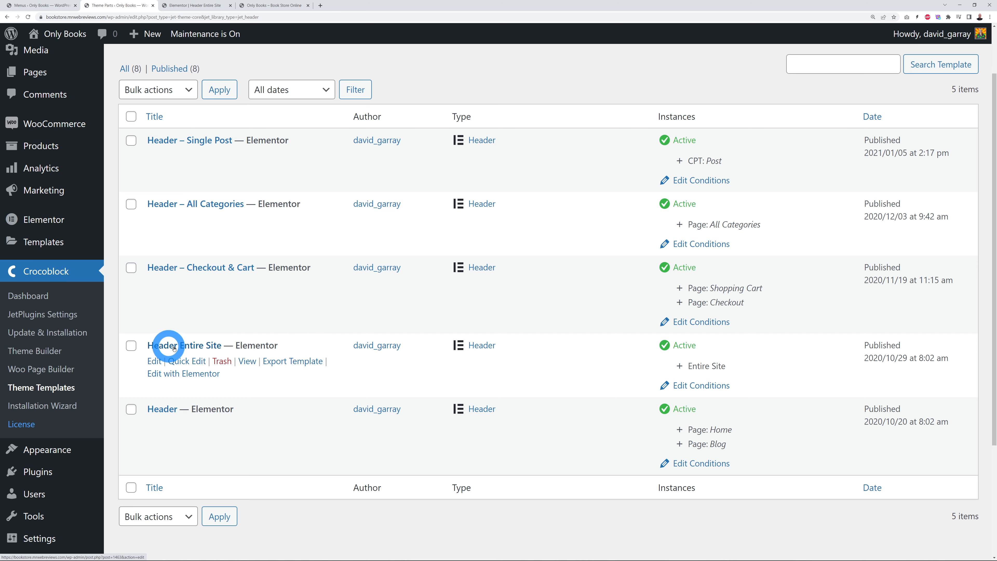
# Step: Glance at the Header Entire Site editor, then open Header – Single Post's Elementor editor in a new tab
pyautogui.click(183, 6)
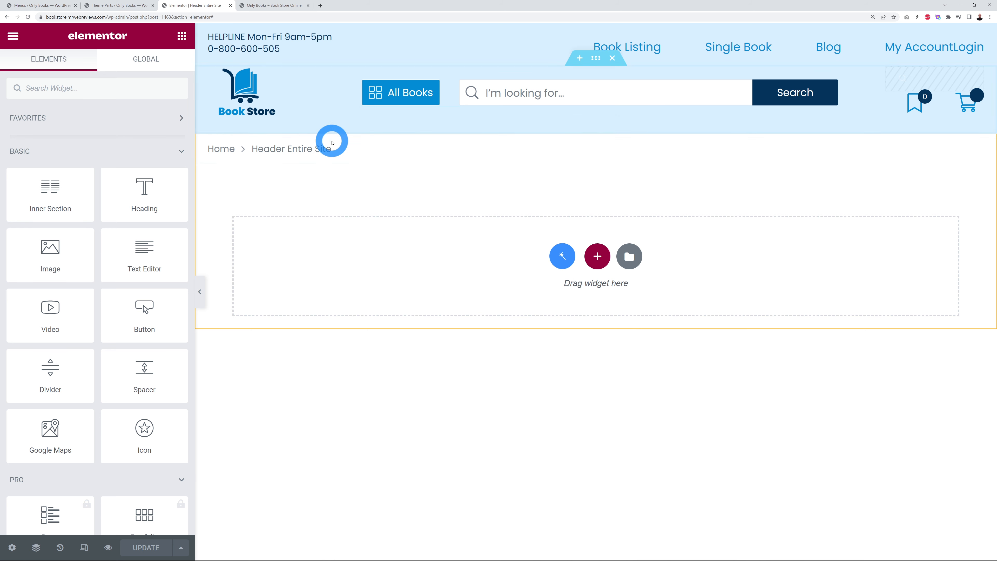
pyautogui.click(596, 33)
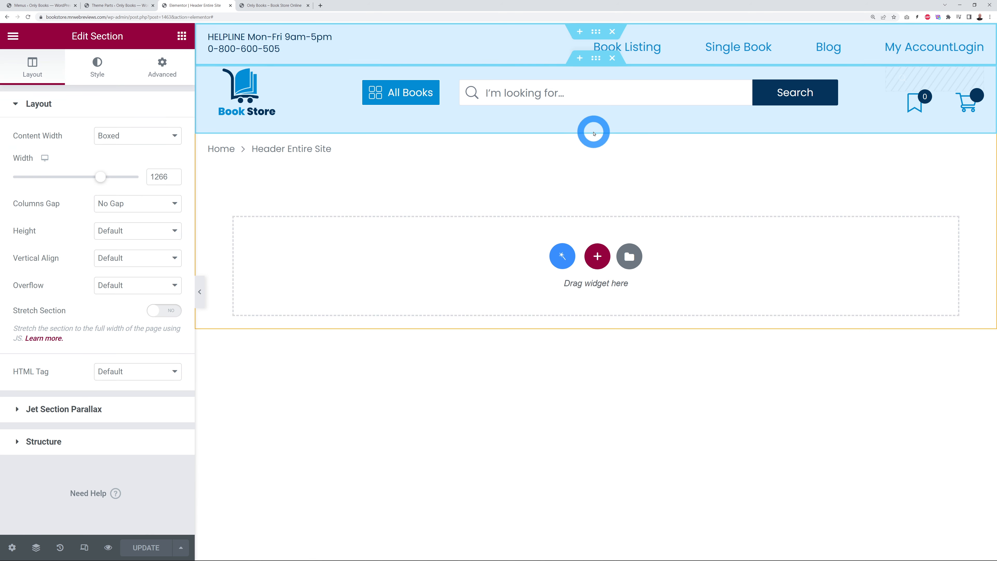
pyautogui.click(125, 5)
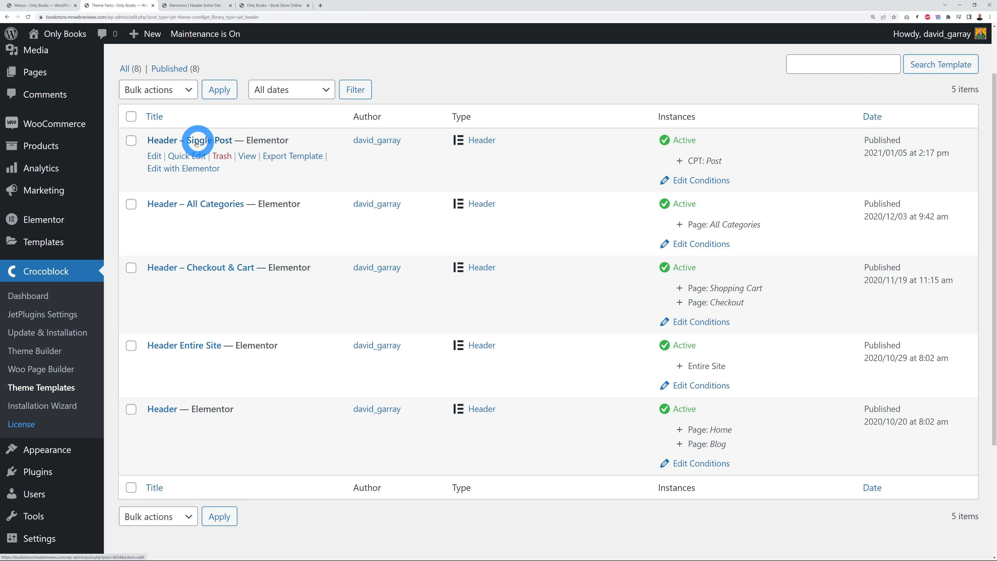
pyautogui.rightClick(210, 169)
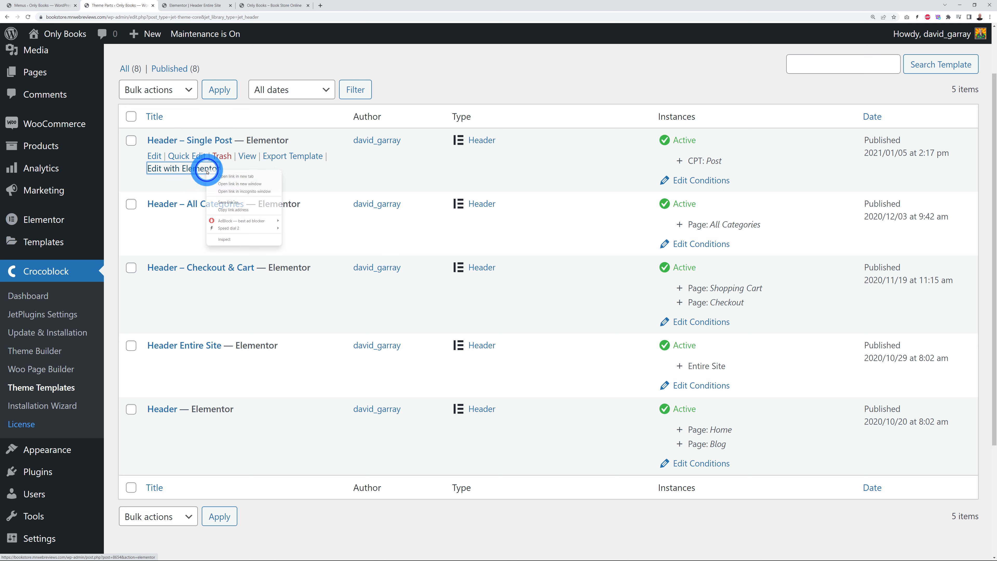
pyautogui.click(229, 174)
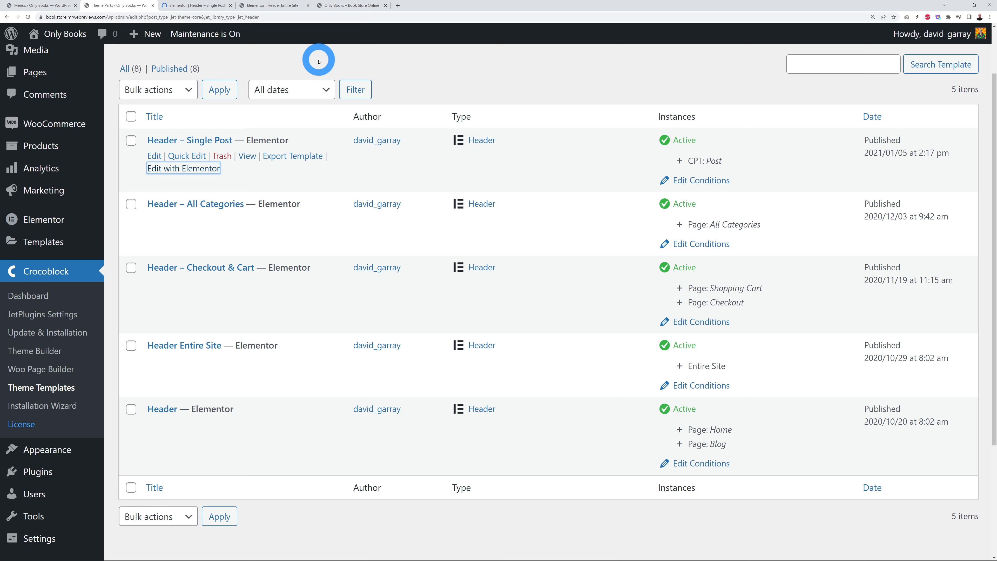
# Step: Copy the light-blue contact row and Book Store logo section from Header Entire Site into Header – Single Post
pyautogui.click(174, 4)
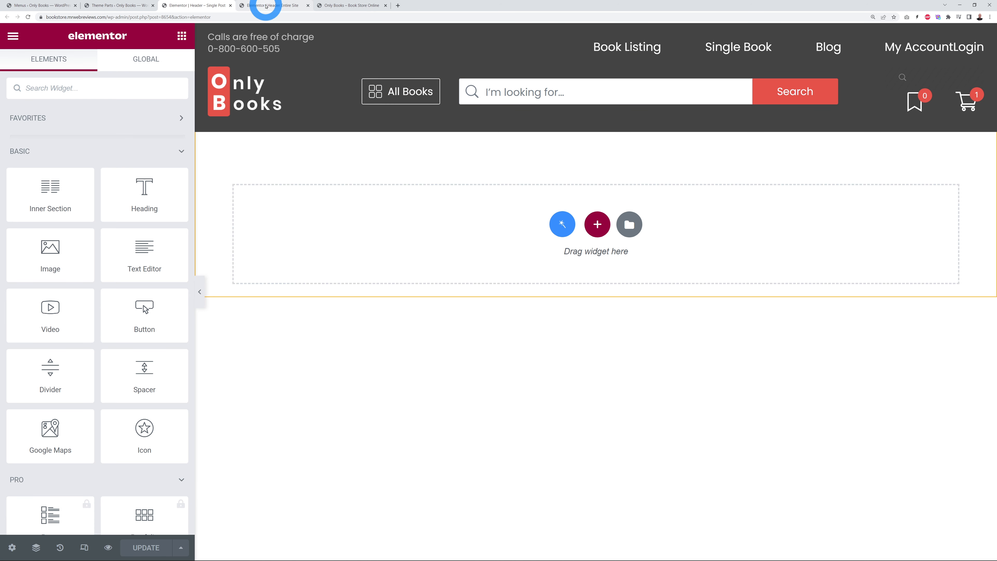
pyautogui.click(265, 6)
pyautogui.click(595, 33)
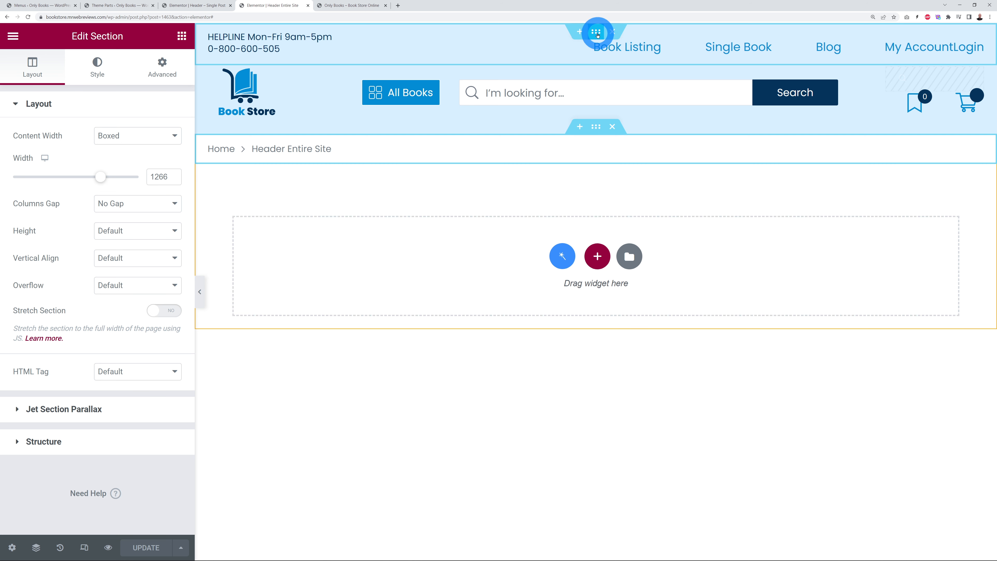
pyautogui.rightClick(597, 34)
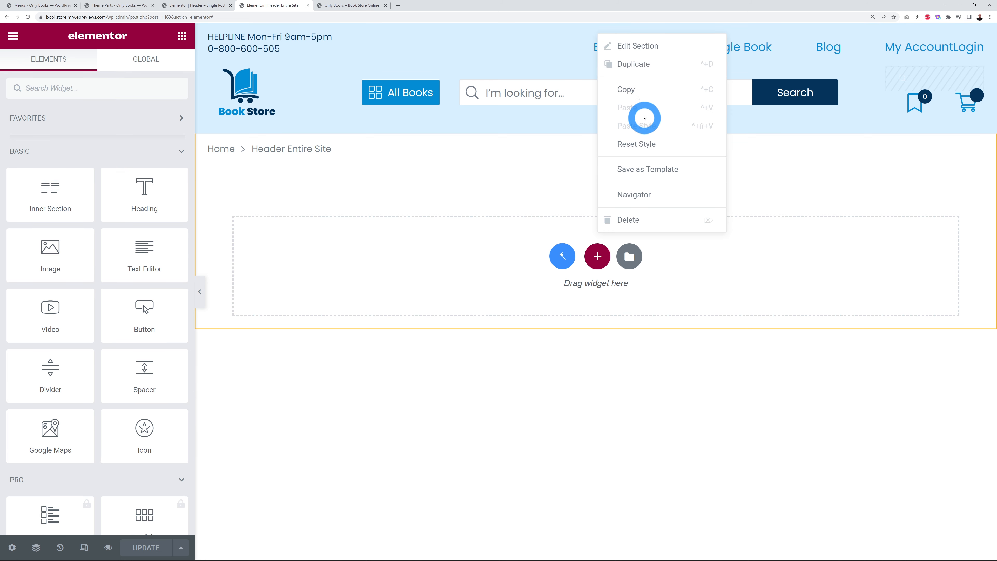
pyautogui.click(634, 90)
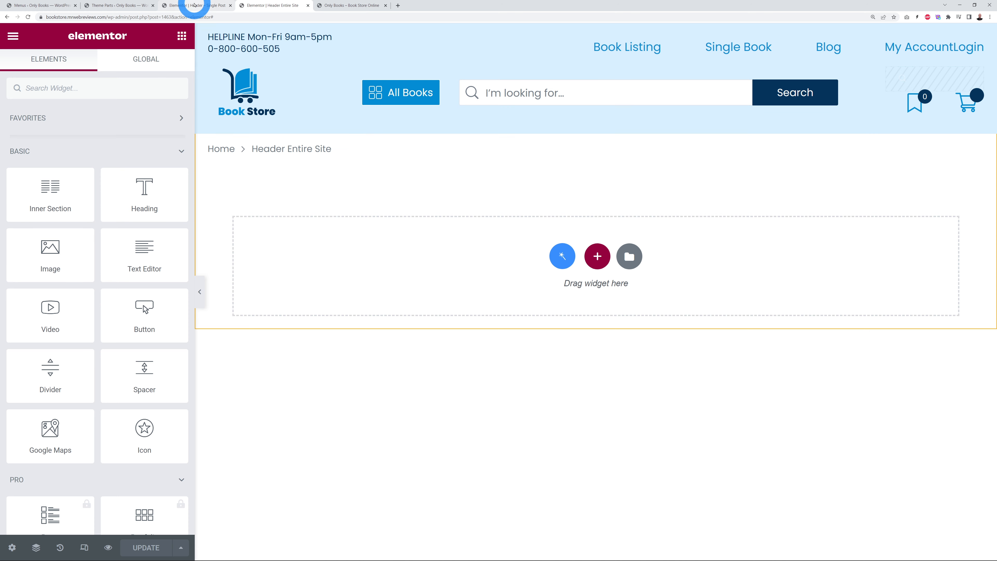
pyautogui.click(196, 5)
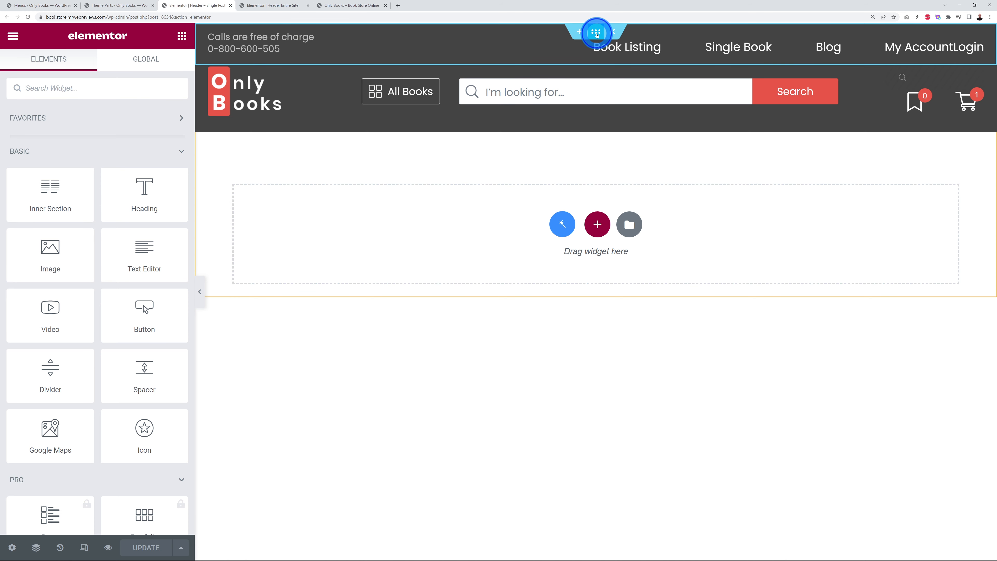
pyautogui.rightClick(597, 34)
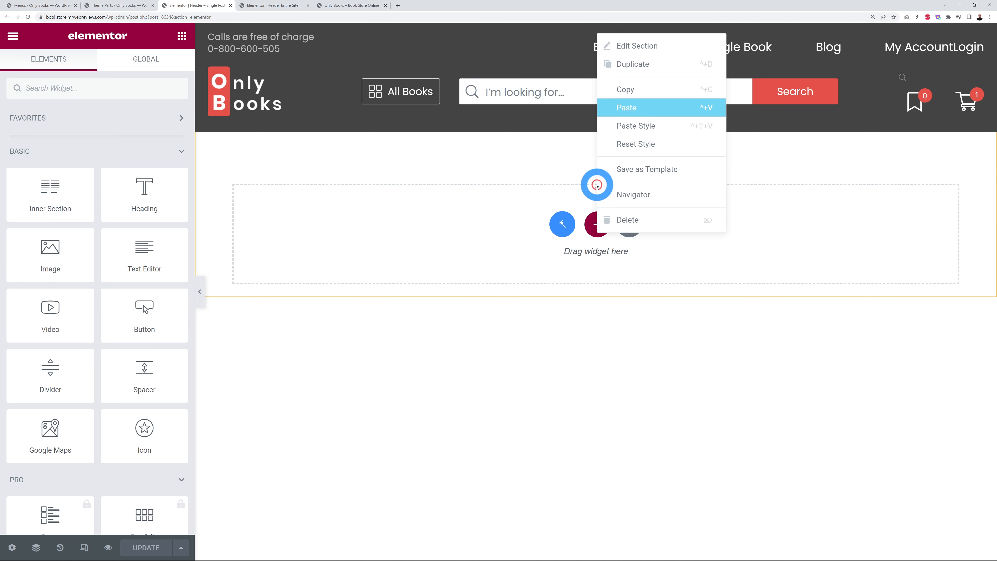
pyautogui.click(274, 6)
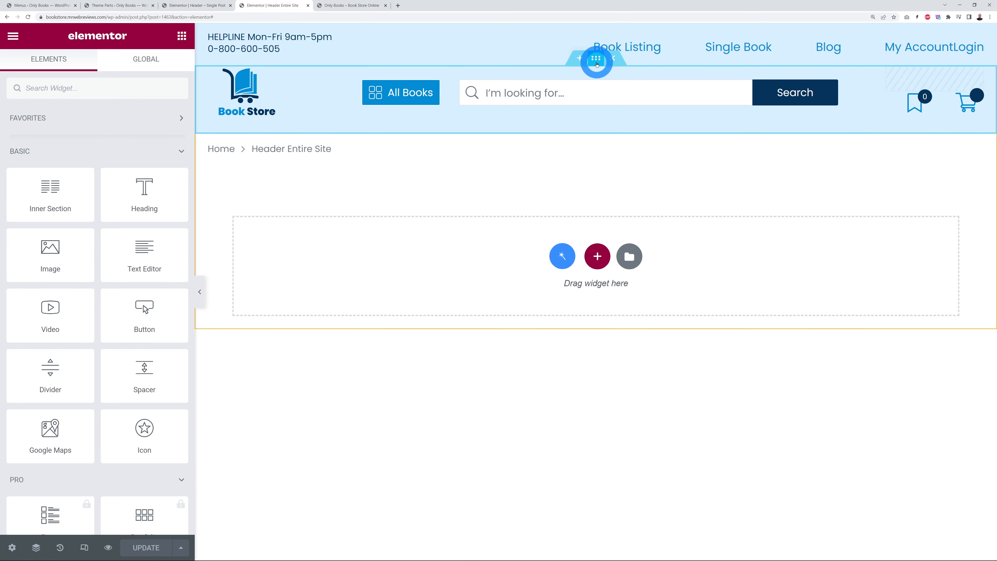
pyautogui.rightClick(596, 64)
pyautogui.click(632, 116)
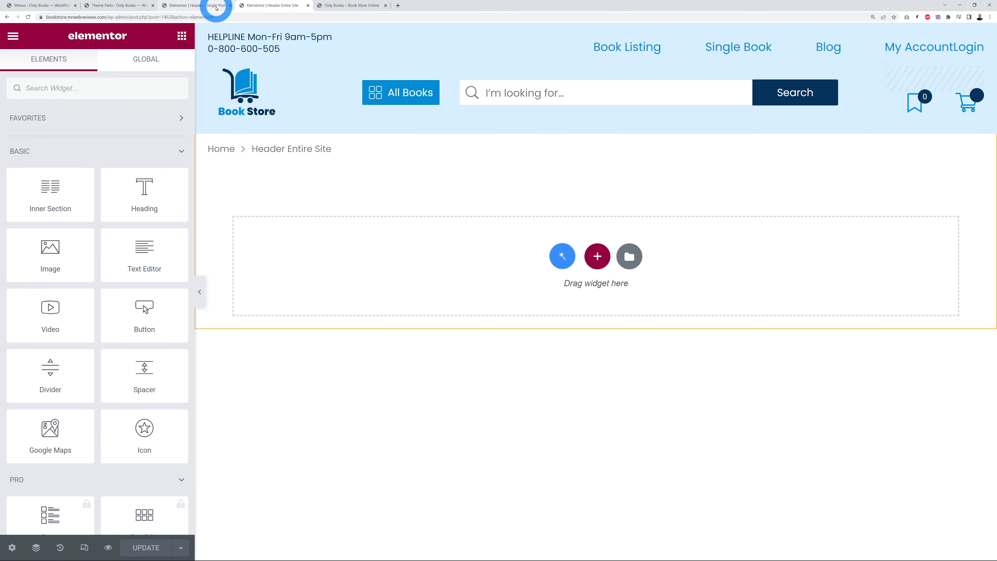
pyautogui.click(217, 6)
pyautogui.rightClick(595, 59)
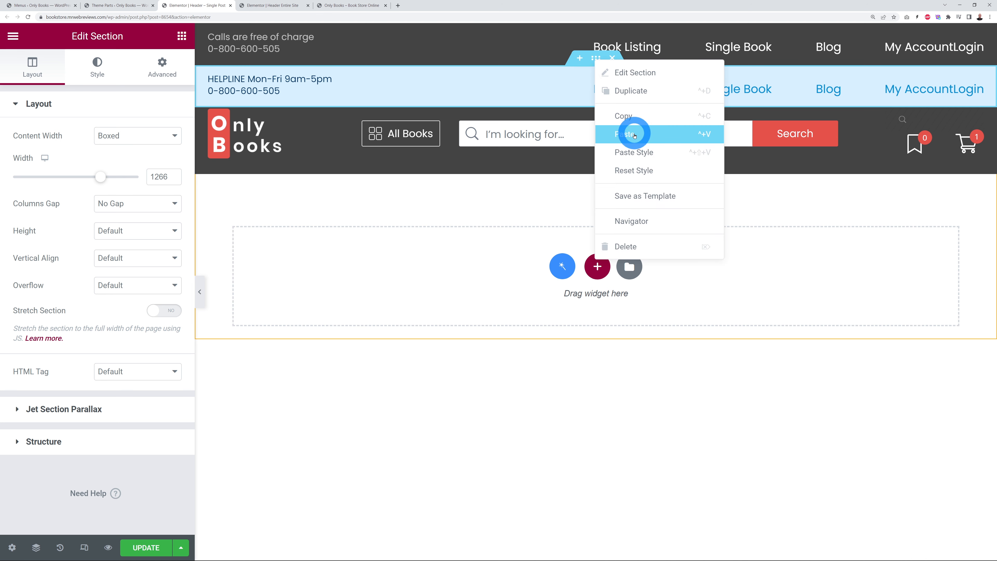
pyautogui.click(609, 138)
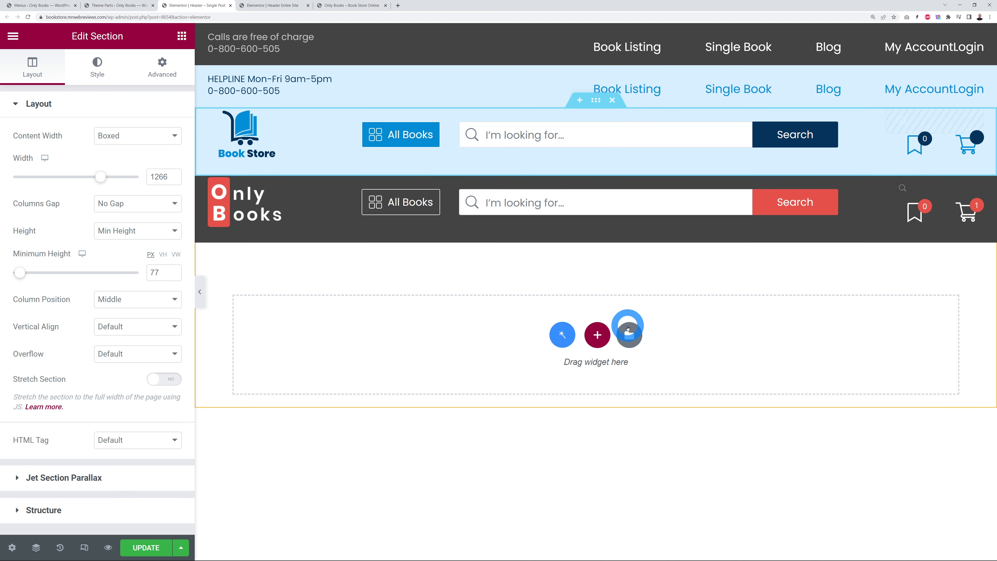
# Step: Delete the dark Only Books sections, update the template, and close its editor
pyautogui.click(613, 32)
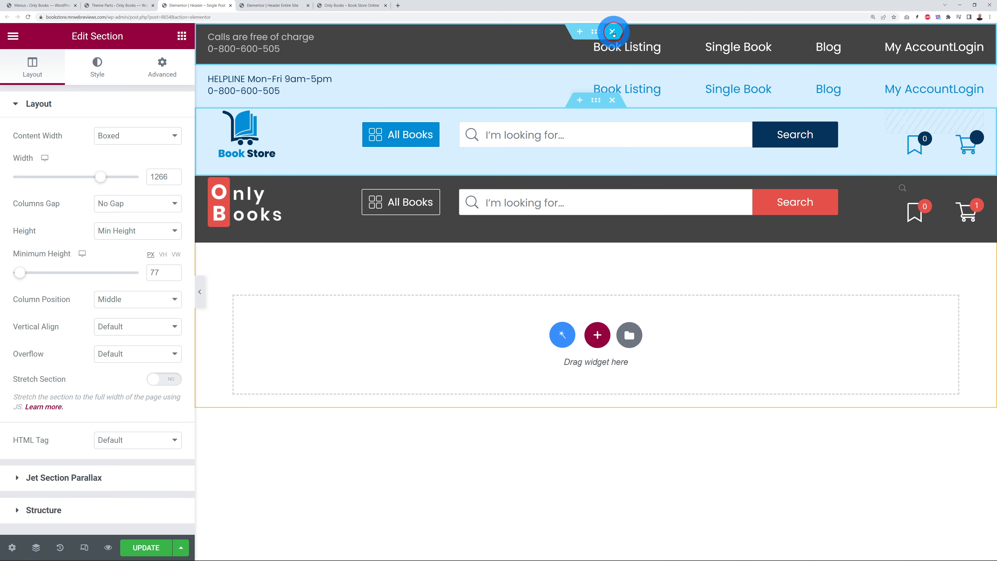
pyautogui.click(612, 126)
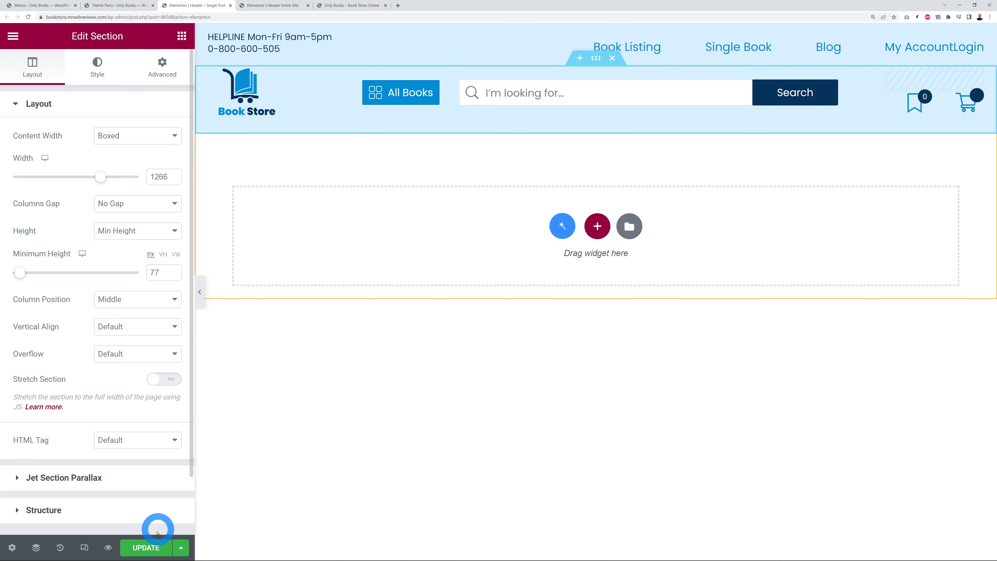
pyautogui.click(154, 546)
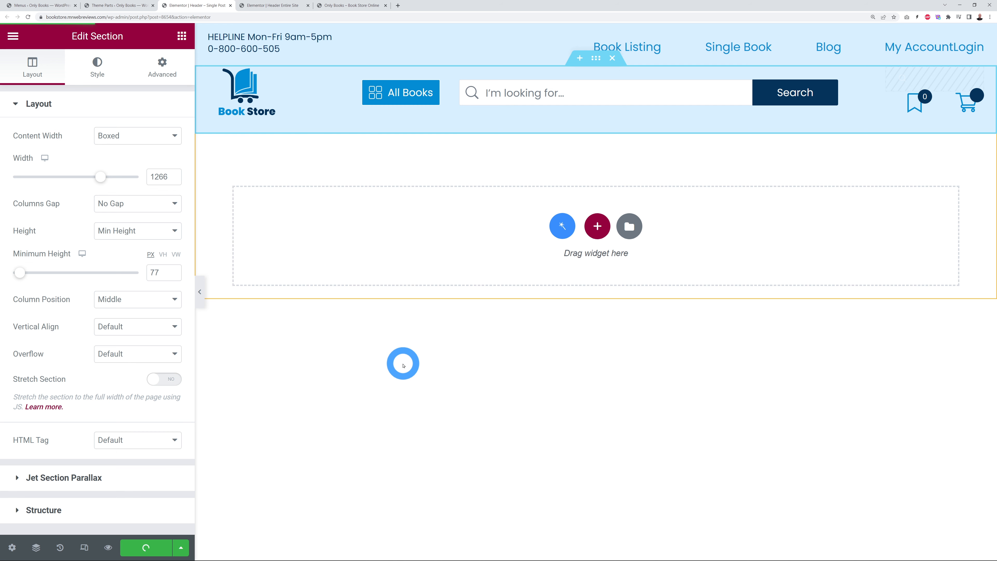
pyautogui.click(231, 6)
pyautogui.click(123, 6)
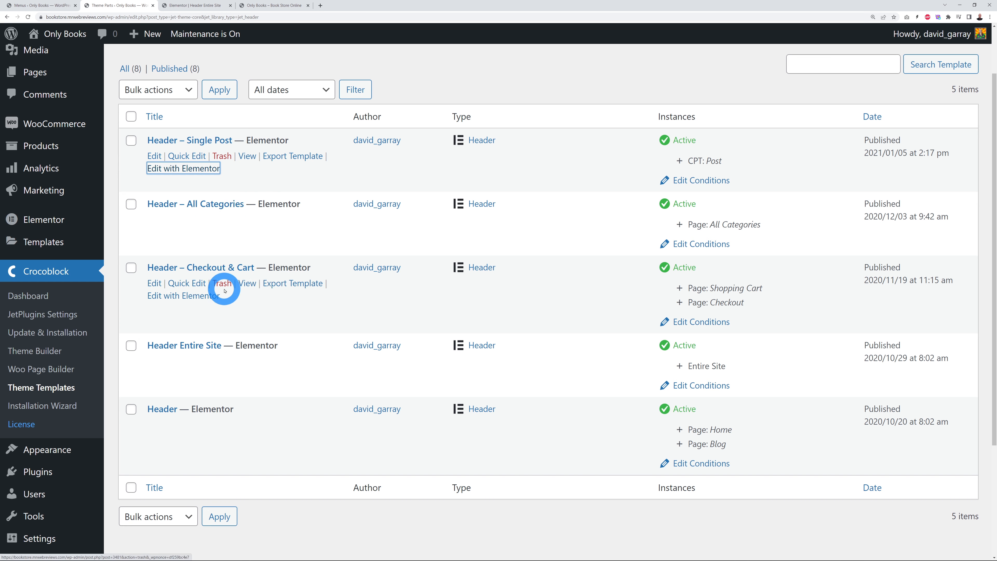
# Step: Paste the light-blue sections into Header – All Categories and delete the dark ones, then close that editor unsaved
pyautogui.keyDown('ctrl'); pyautogui.click(216, 232); pyautogui.keyUp('ctrl')
pyautogui.click(197, 5)
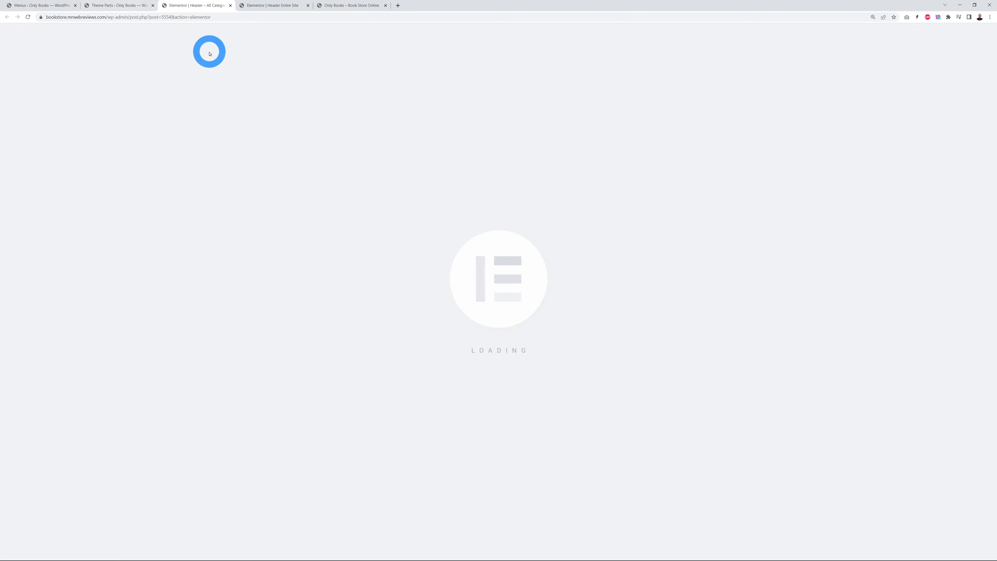
pyautogui.click(272, 6)
pyautogui.rightClick(596, 32)
pyautogui.click(624, 87)
pyautogui.click(197, 6)
pyautogui.rightClick(596, 34)
pyautogui.click(625, 111)
pyautogui.click(272, 5)
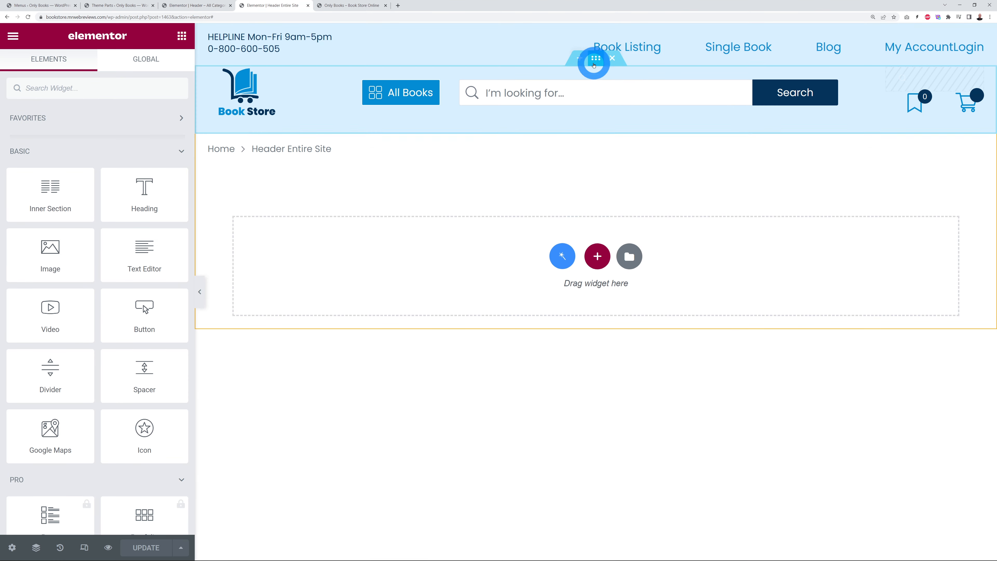
pyautogui.click(200, 6)
pyautogui.rightClick(597, 63)
pyautogui.click(629, 141)
pyautogui.click(612, 32)
pyautogui.click(612, 126)
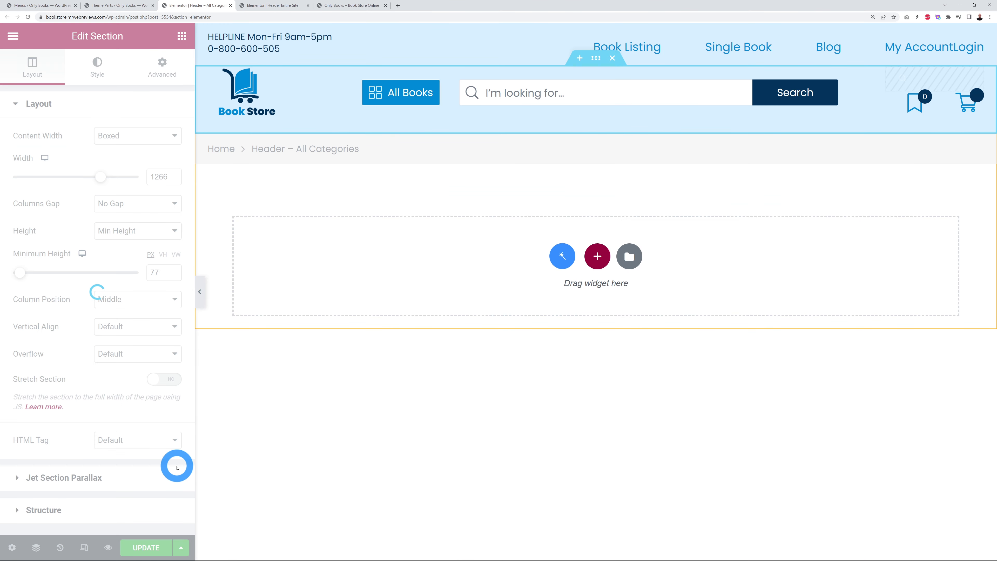
pyautogui.hotkey('ctrl', 'w')
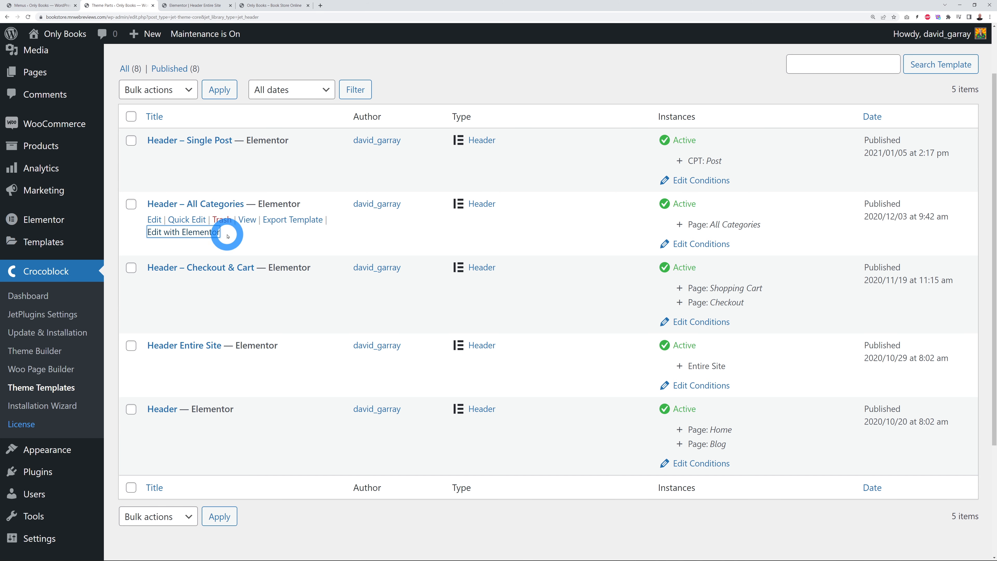
# Step: Reopen Header – All Categories in a new tab and paste in the light-blue top bar
pyautogui.rightClick(184, 232)
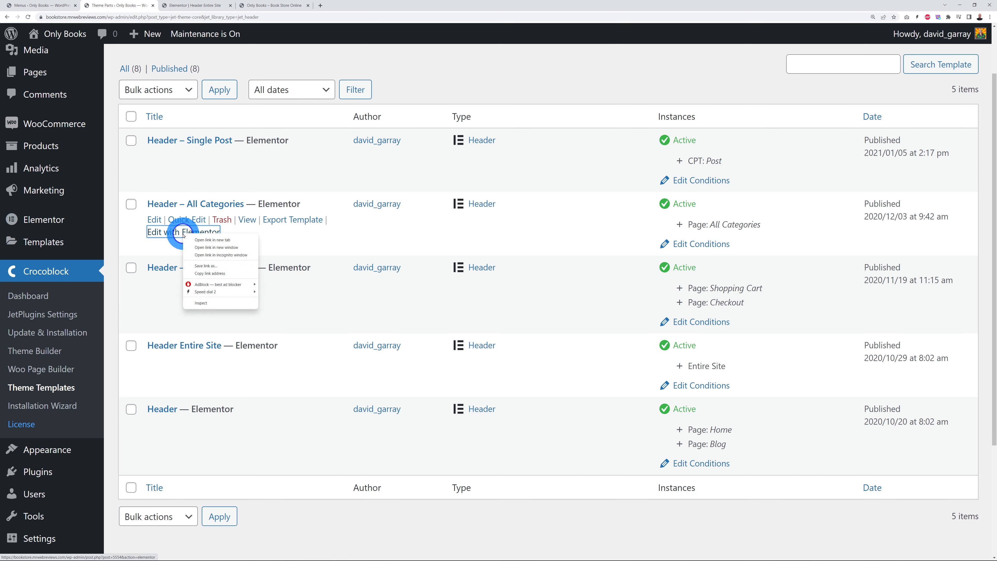
pyautogui.click(202, 242)
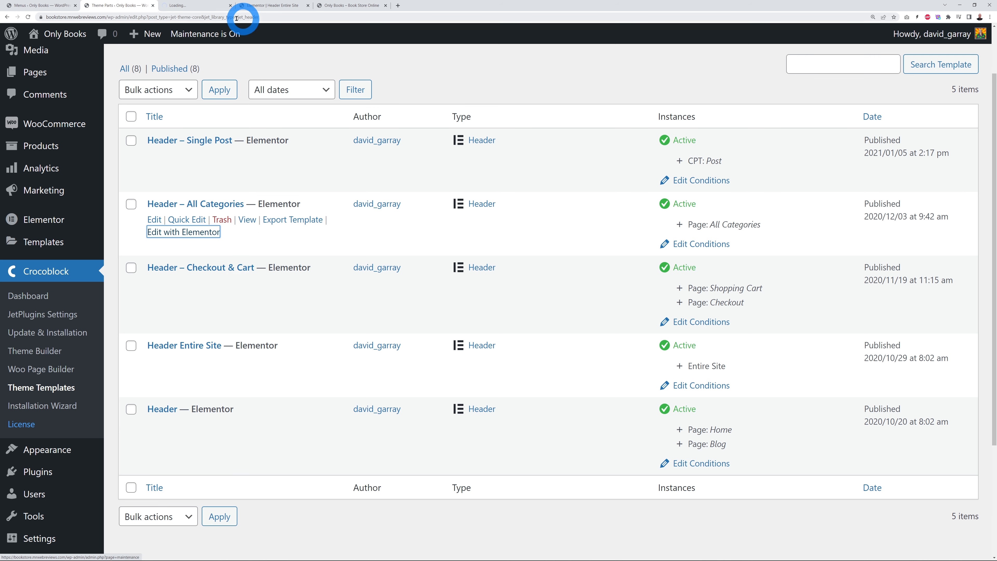
pyautogui.click(193, 6)
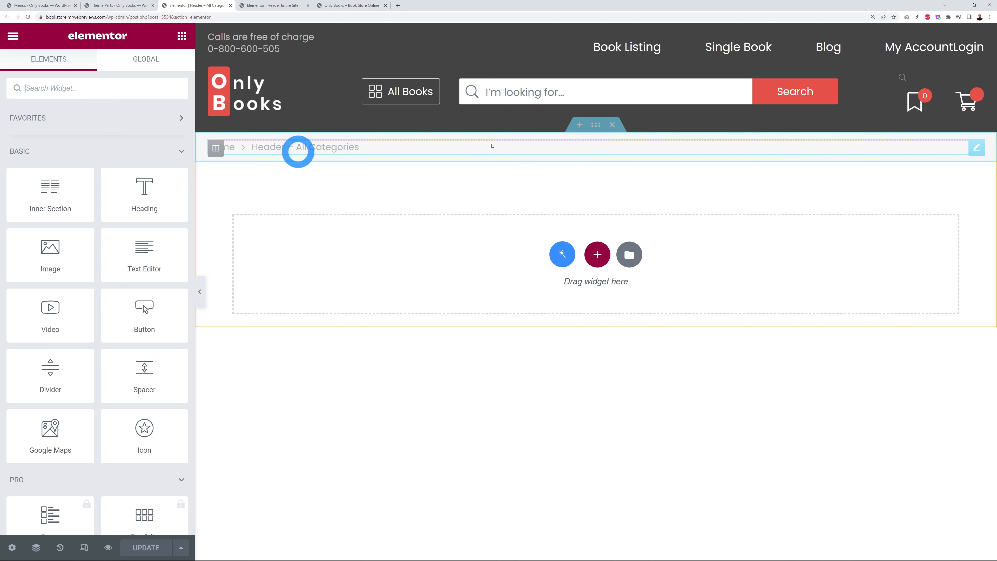
pyautogui.click(263, 4)
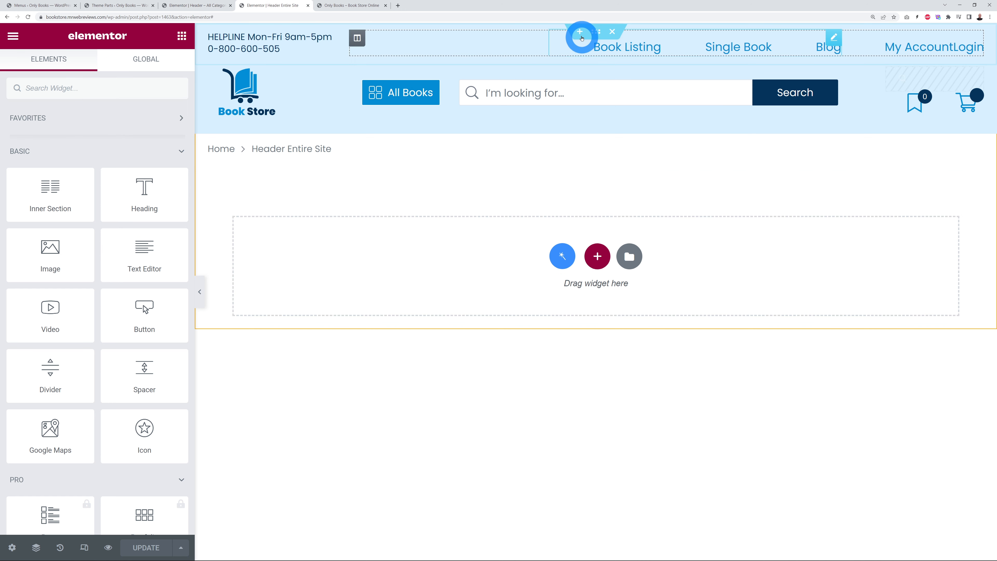
pyautogui.rightClick(594, 33)
pyautogui.click(619, 88)
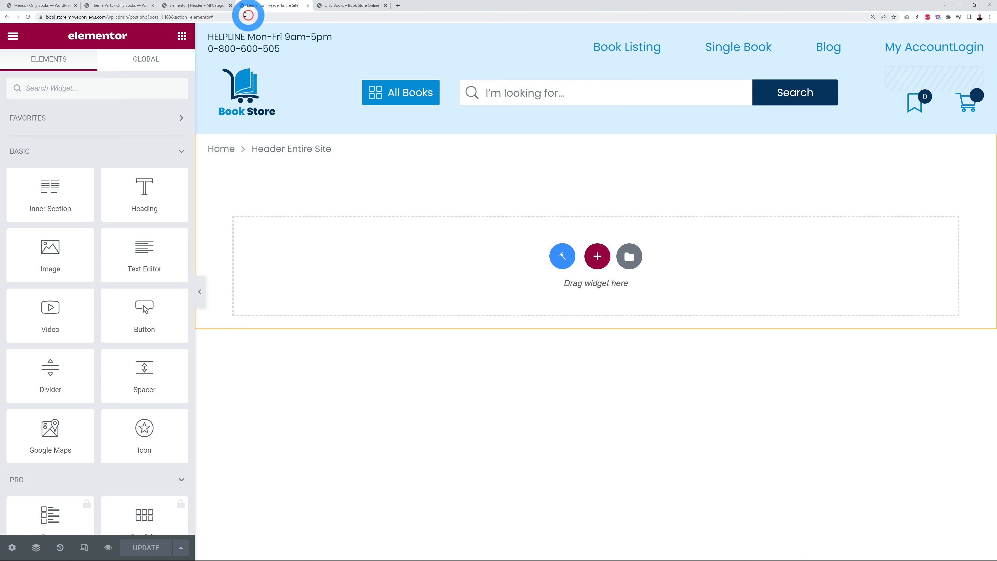
pyautogui.click(225, 6)
pyautogui.rightClick(596, 33)
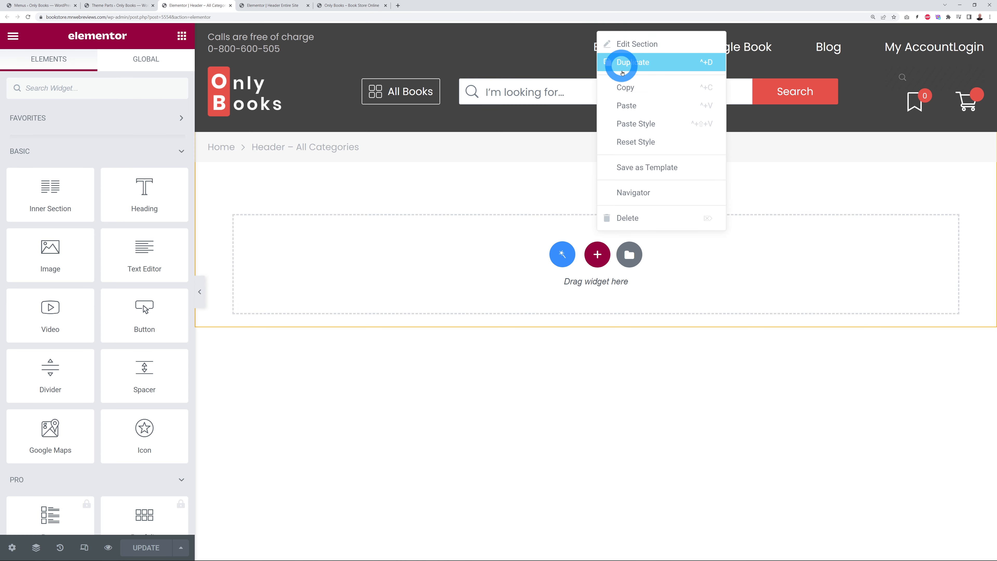
pyautogui.click(271, 6)
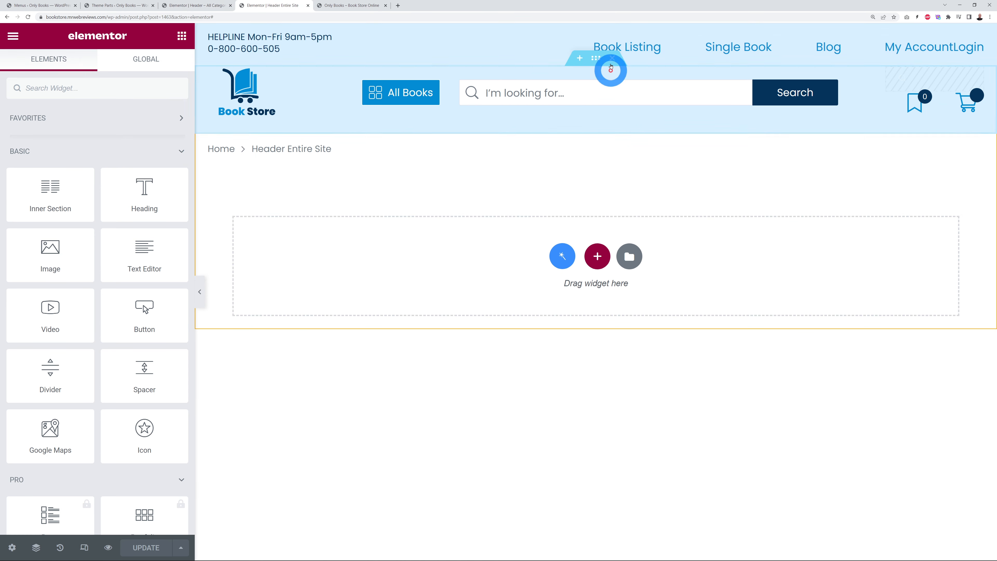
# Step: Copy the Book Store logo and search section into the All Categories header
pyautogui.rightClick(597, 61)
pyautogui.click(628, 114)
pyautogui.click(228, 5)
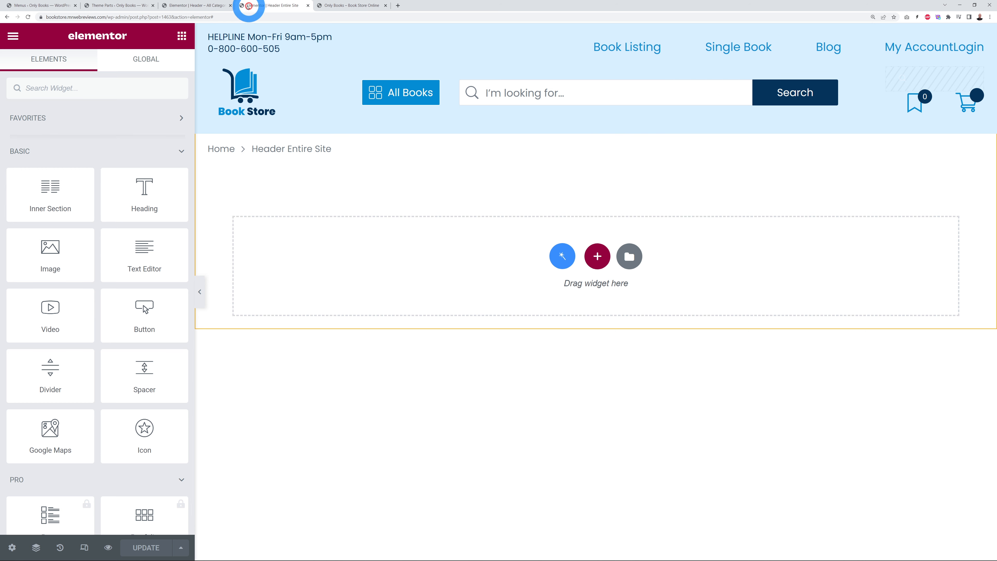
pyautogui.click(594, 59)
pyautogui.rightClick(595, 58)
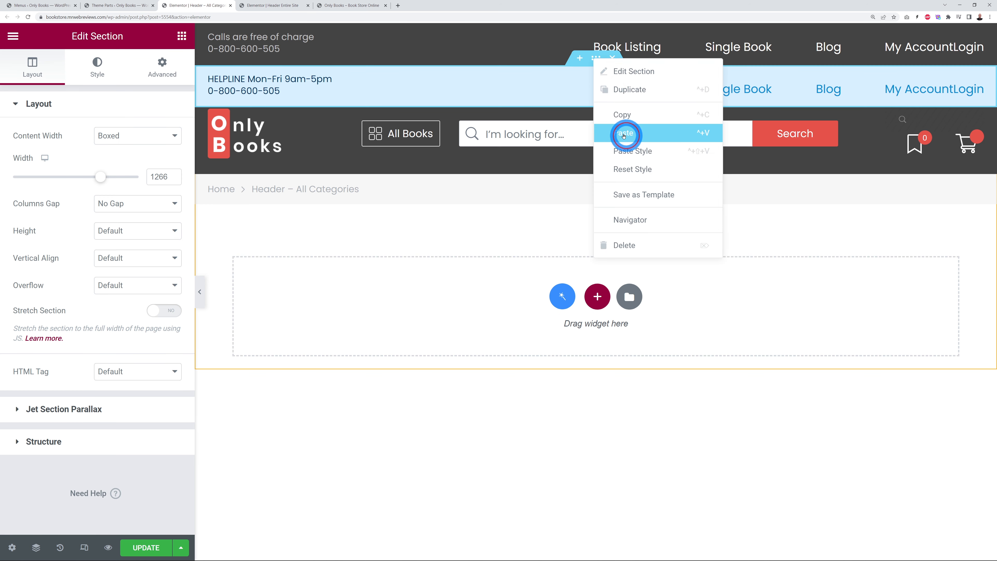
pyautogui.click(601, 135)
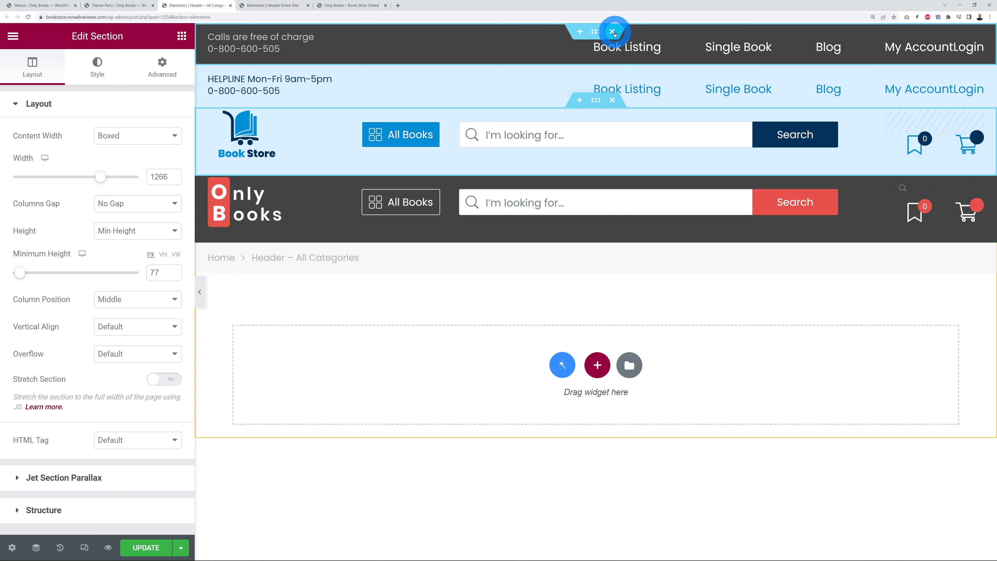
# Step: Delete the dark top bar and Only Books logo sections, save, and view the storefront
pyautogui.click(613, 29)
pyautogui.click(612, 127)
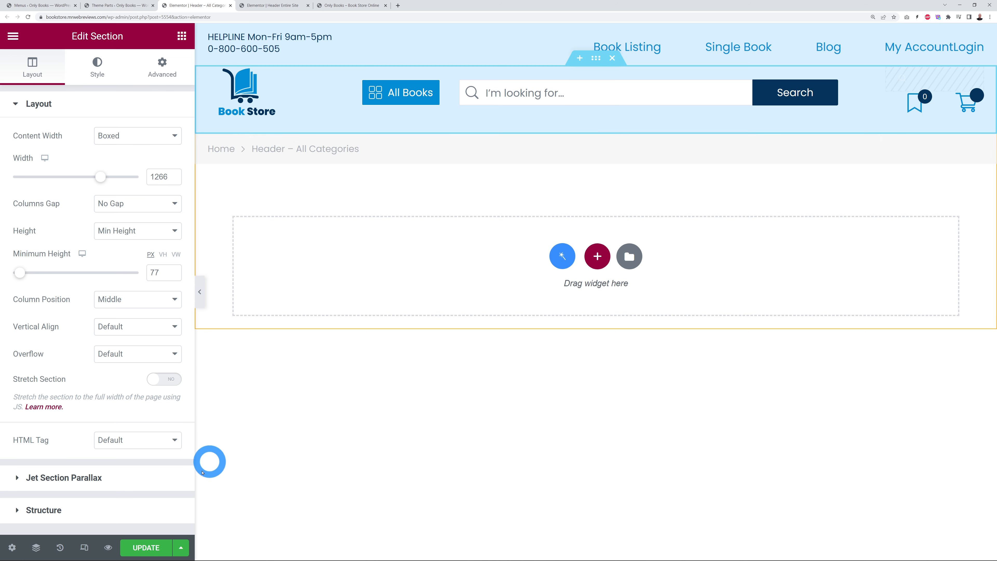
pyautogui.click(140, 547)
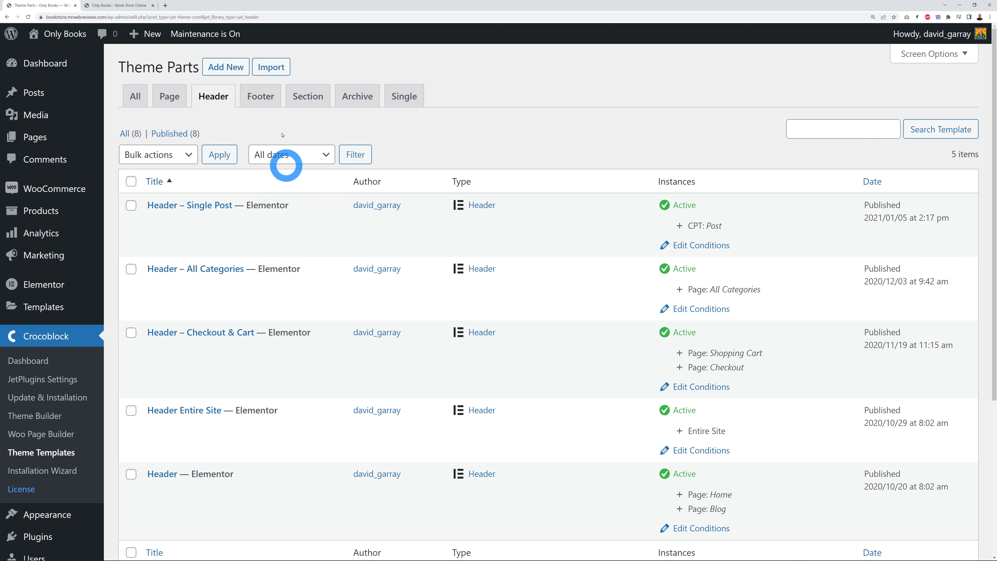
pyautogui.click(118, 6)
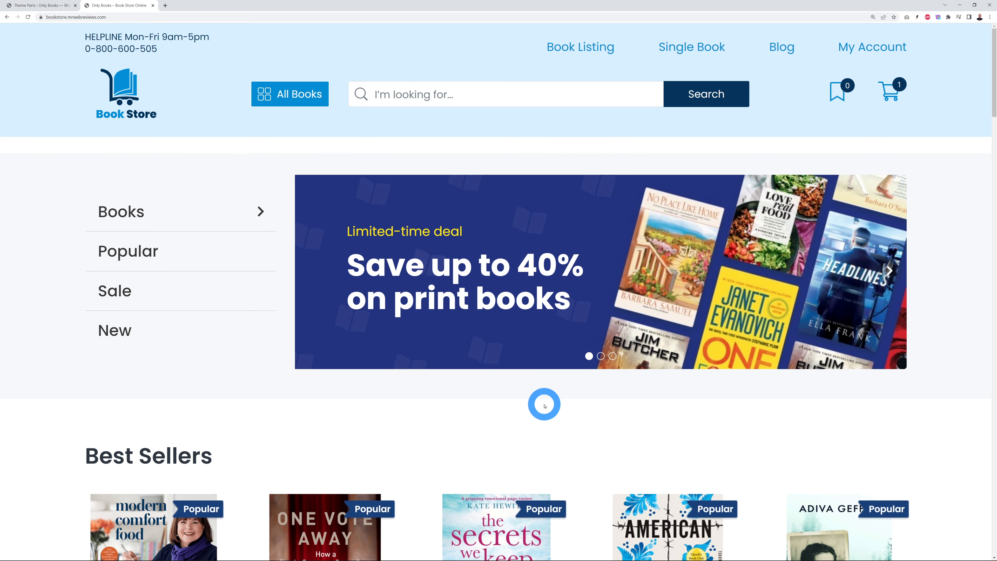
# Step: From Pages > All Pages, open Home's Elementor editor in a new tab and switch to it
pyautogui.click(46, 5)
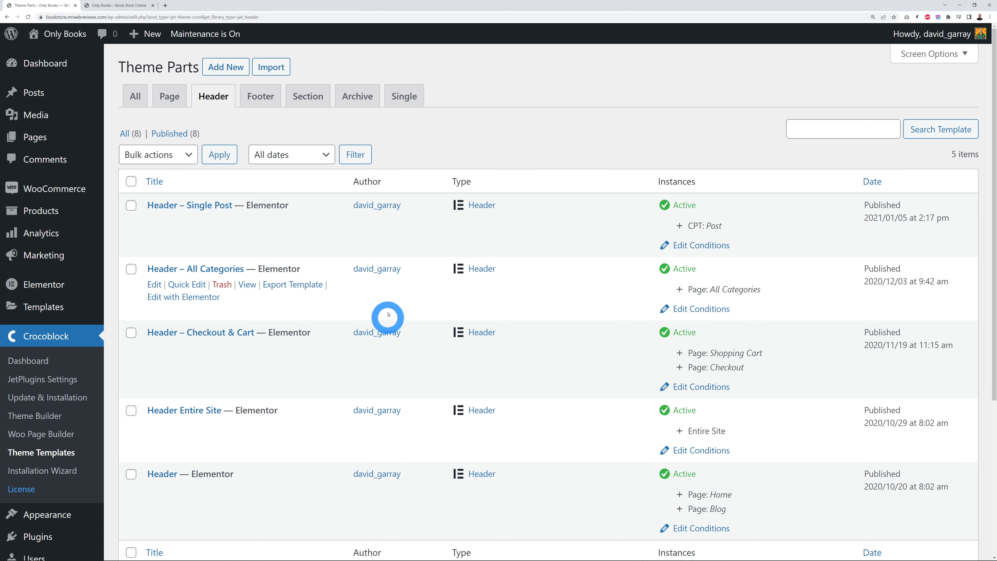
pyautogui.click(41, 143)
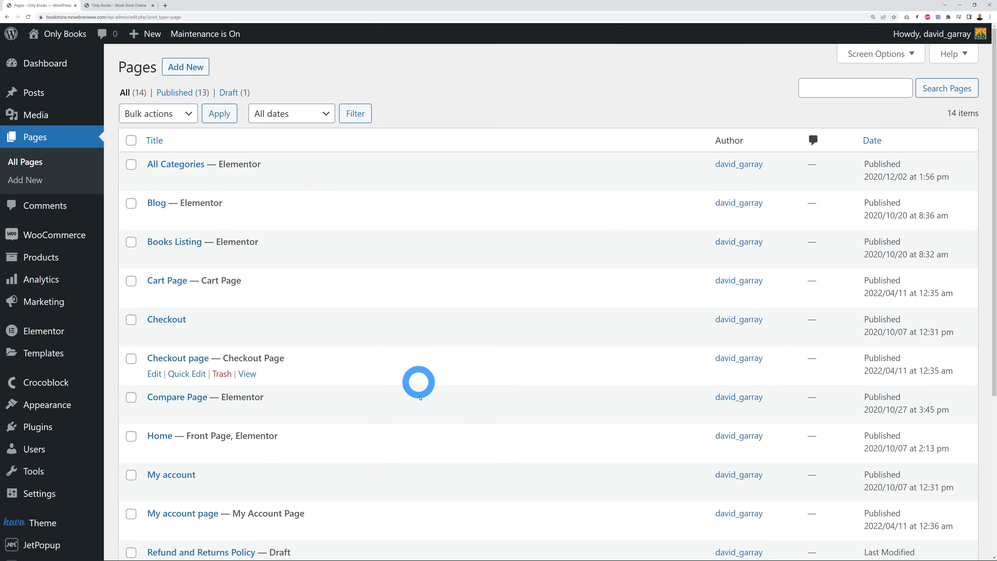
pyautogui.scroll(-3, 463, 408)
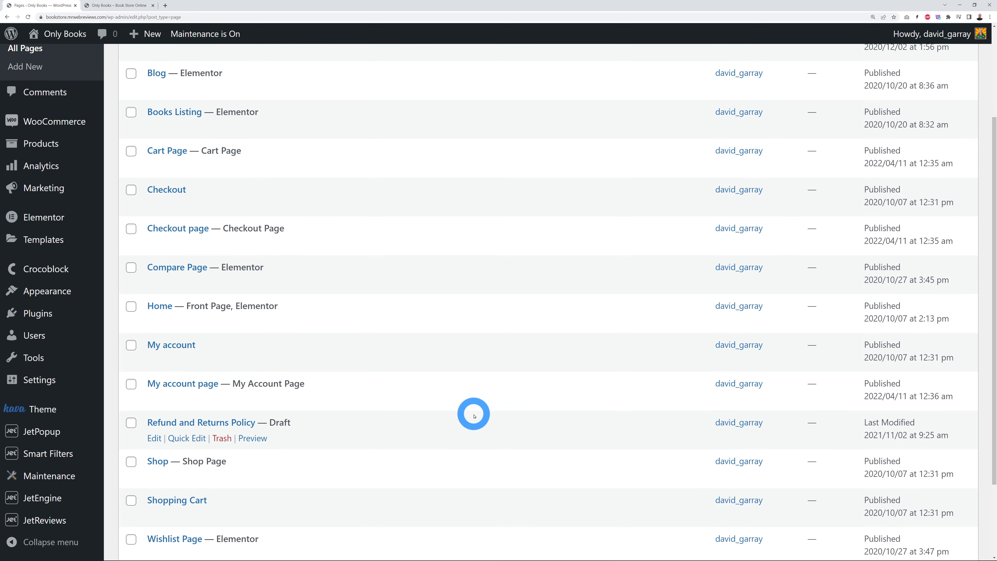
pyautogui.scroll(-1, 473, 410)
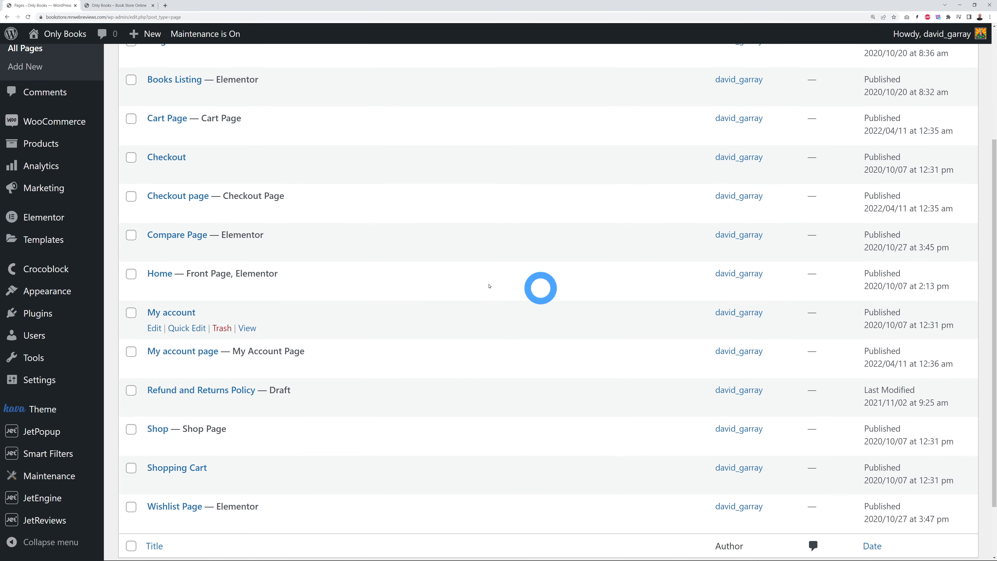
pyautogui.moveTo(238, 274); pyautogui.dragTo(354, 279)
pyautogui.click(354, 278)
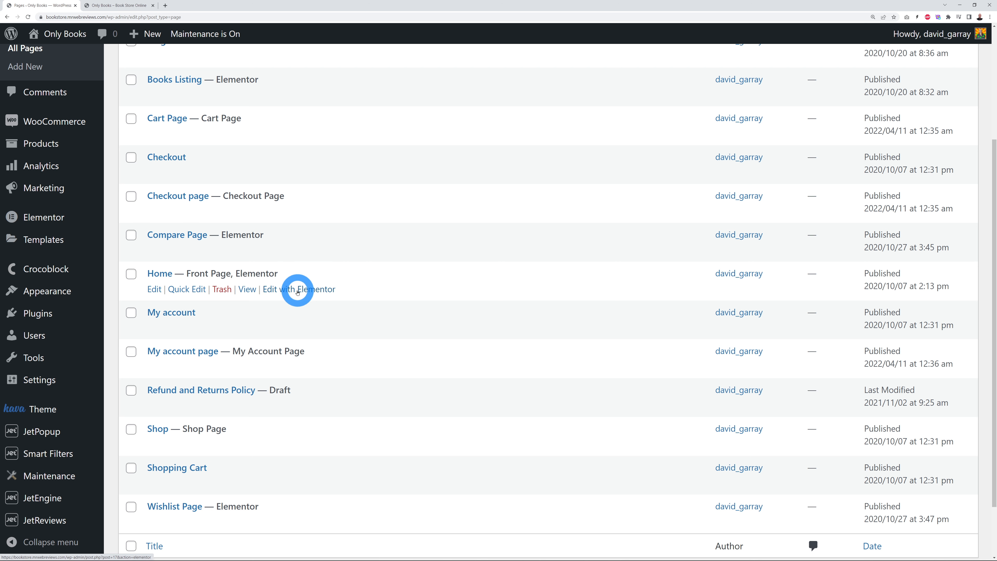
pyautogui.rightClick(297, 292)
pyautogui.click(317, 299)
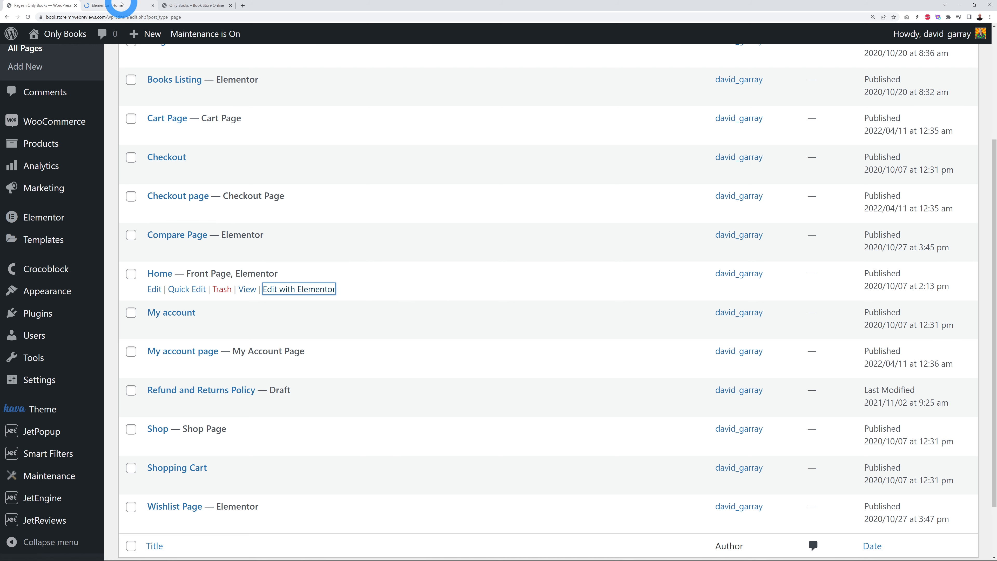
pyautogui.click(111, 5)
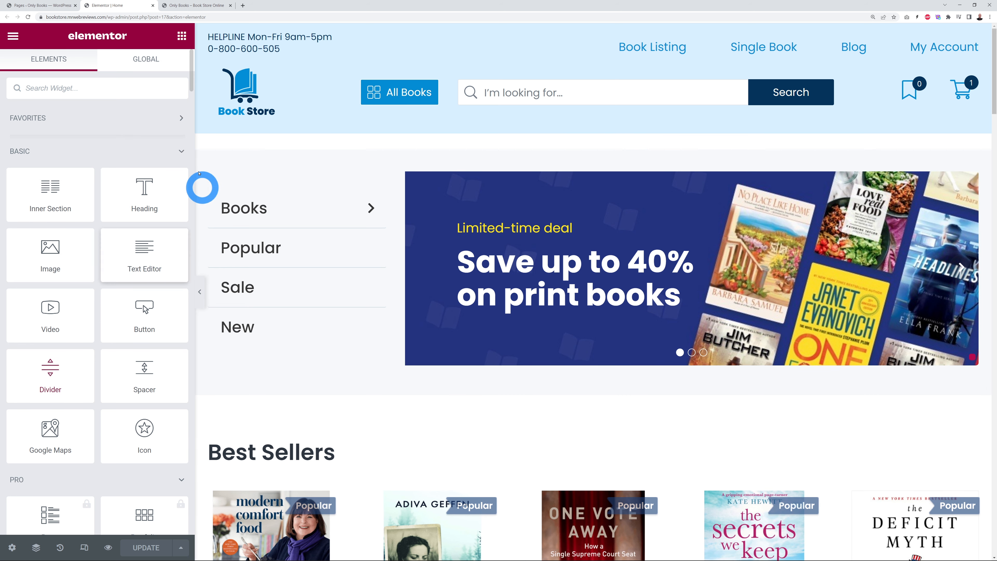
# Step: Select the vertical menu widget and compare it with the category menu on the live storefront
pyautogui.moveTo(160, 185)
pyautogui.mouseDown()
pyautogui.moveTo(461, 196)
pyautogui.moveTo(456, 216)
pyautogui.moveTo(186, 210)
pyautogui.moveTo(157, 194)
pyautogui.mouseUp()
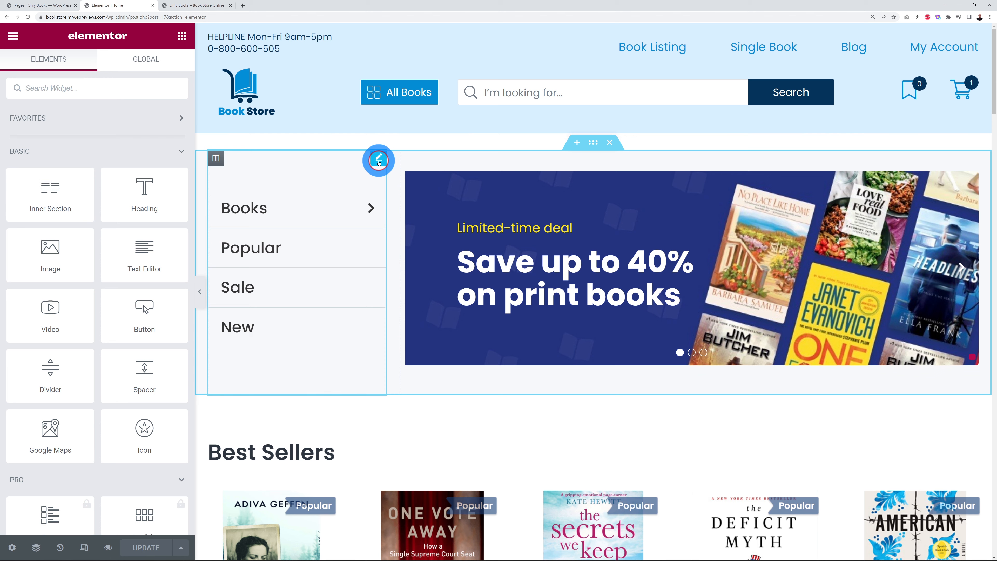
pyautogui.click(378, 160)
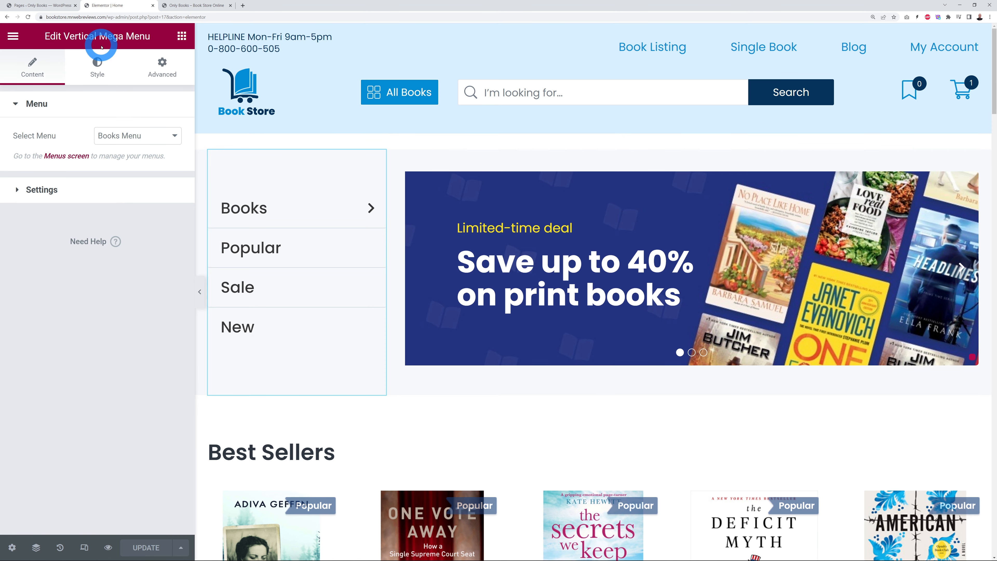
pyautogui.click(204, 5)
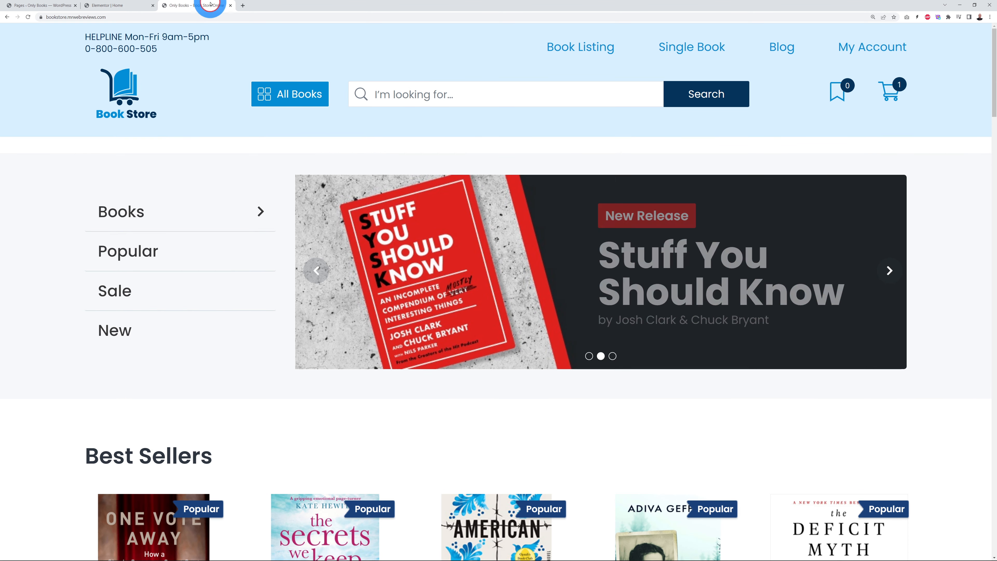
pyautogui.click(273, 84)
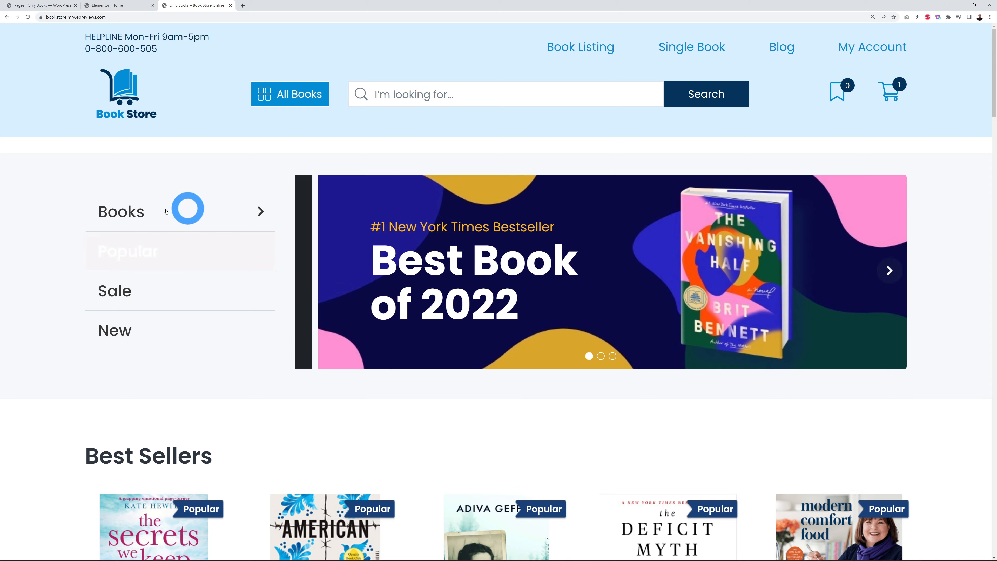
pyautogui.moveTo(135, 217)
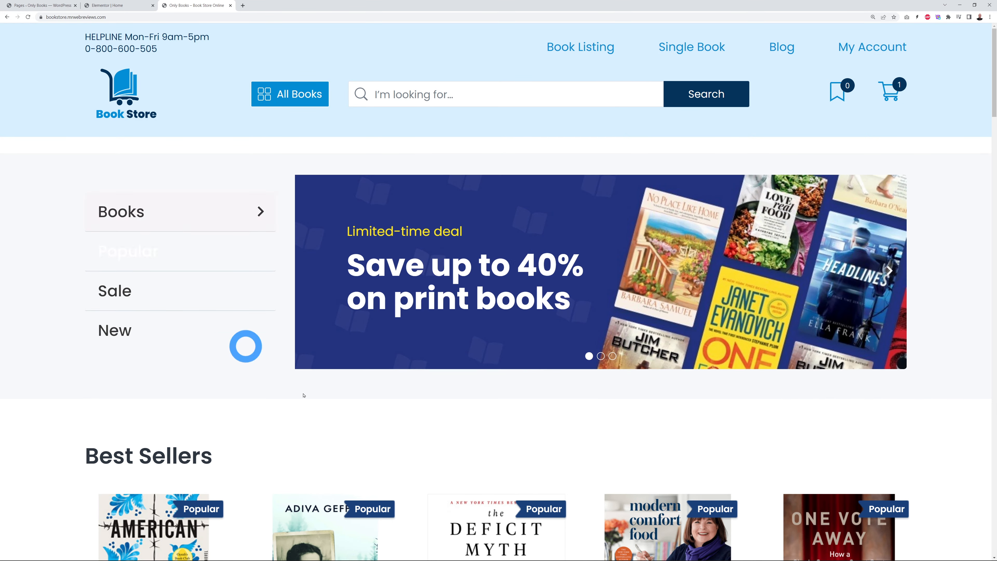
pyautogui.click(157, 10)
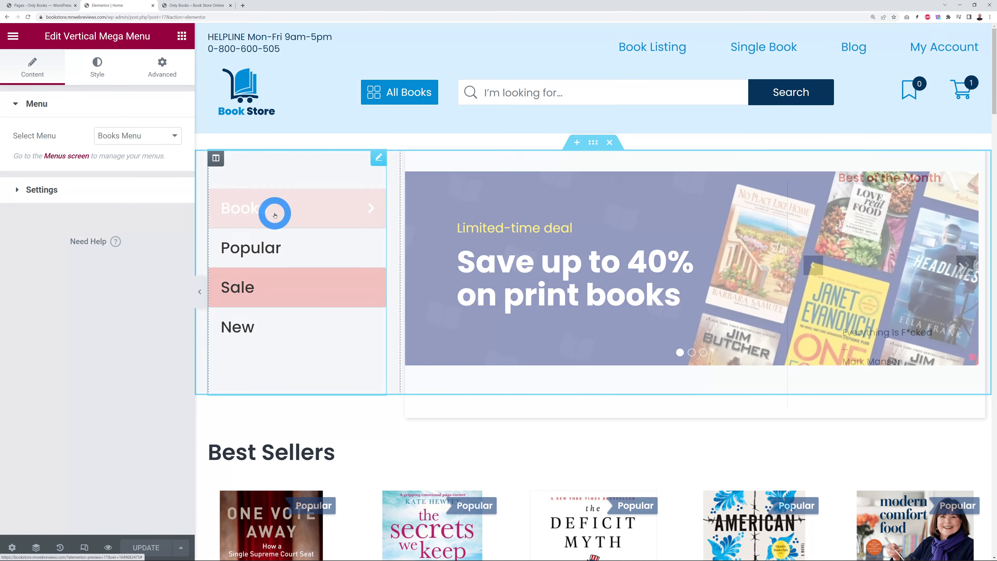
pyautogui.moveTo(273, 215)
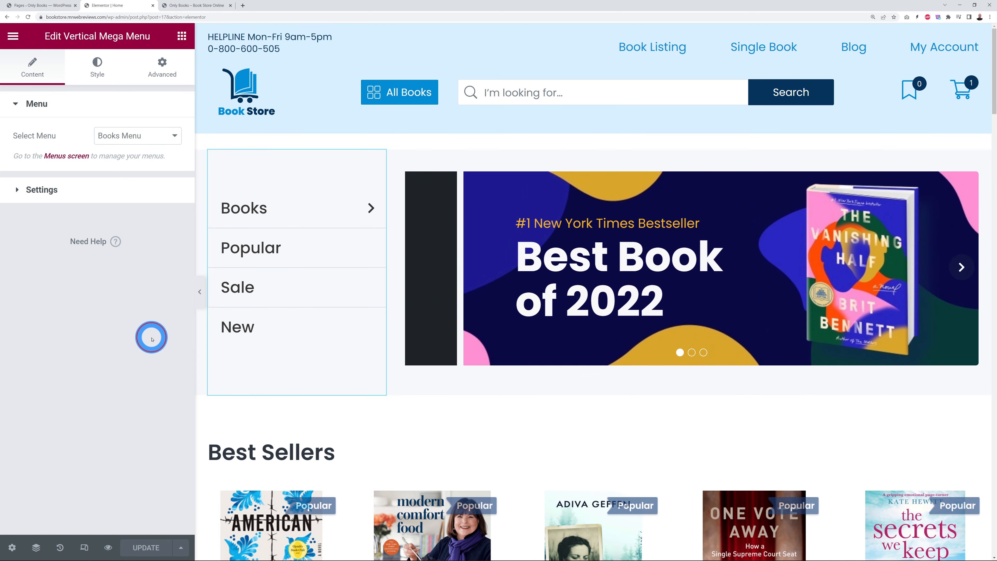
# Step: Give the main menu items a dark navy hover background colour, then select the banner slider
pyautogui.click(97, 74)
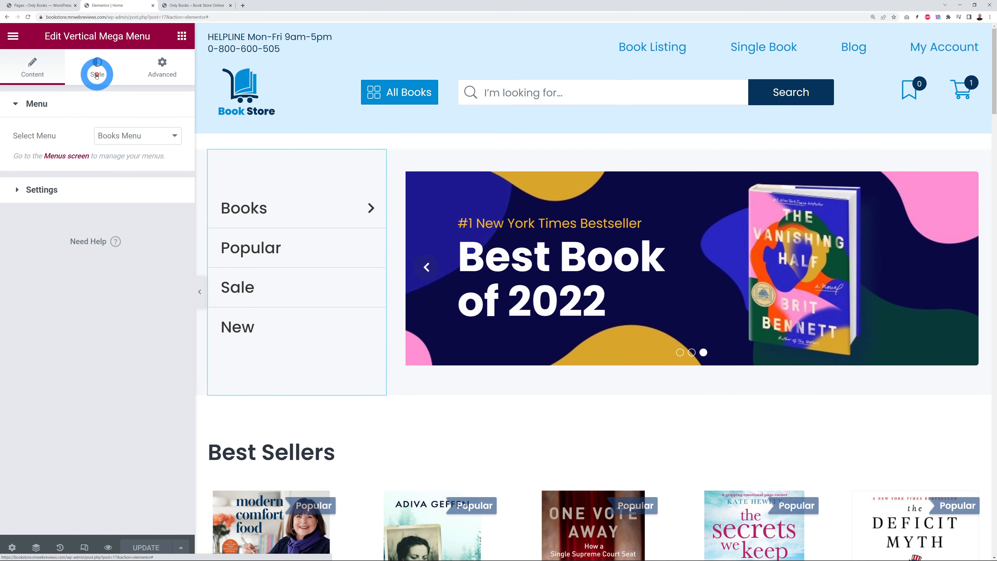
pyautogui.click(59, 103)
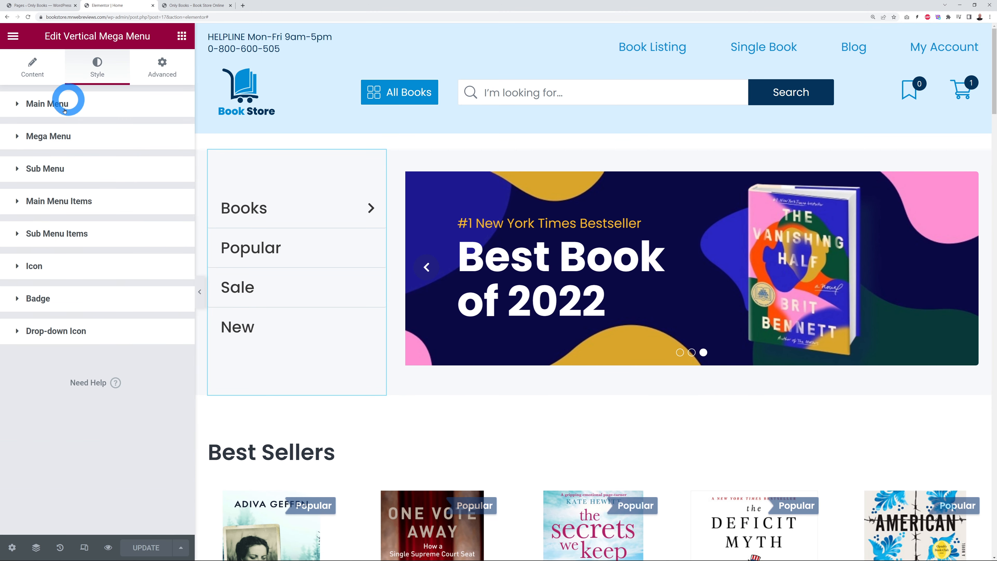
pyautogui.click(65, 201)
pyautogui.click(102, 240)
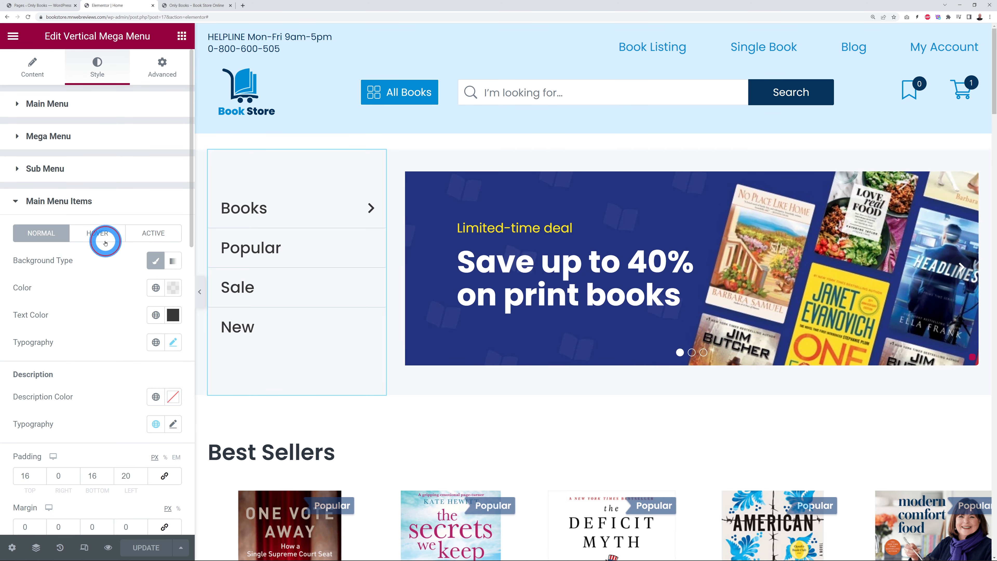
pyautogui.click(172, 287)
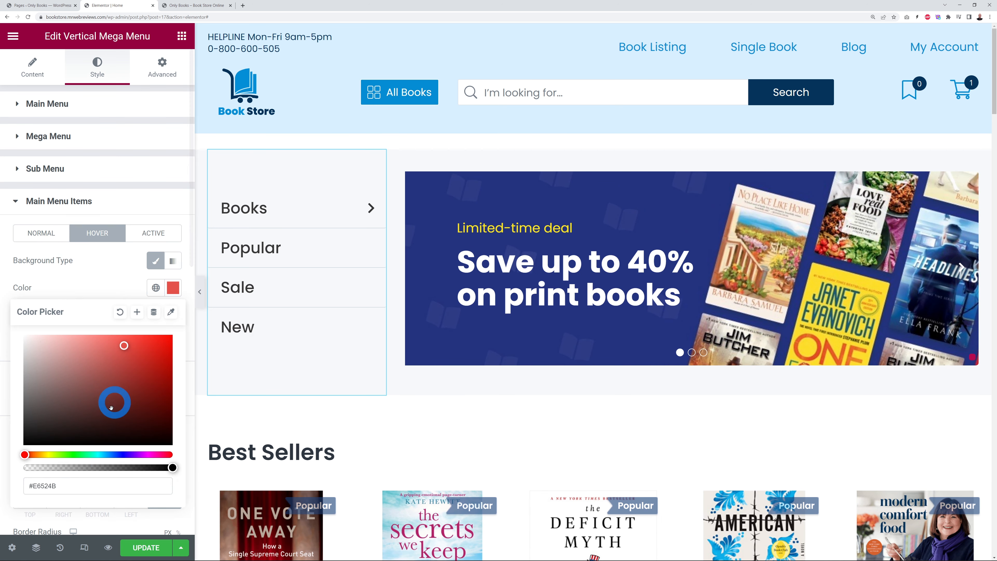
pyautogui.click(63, 485)
pyautogui.hotkey('ctrl', 'v')
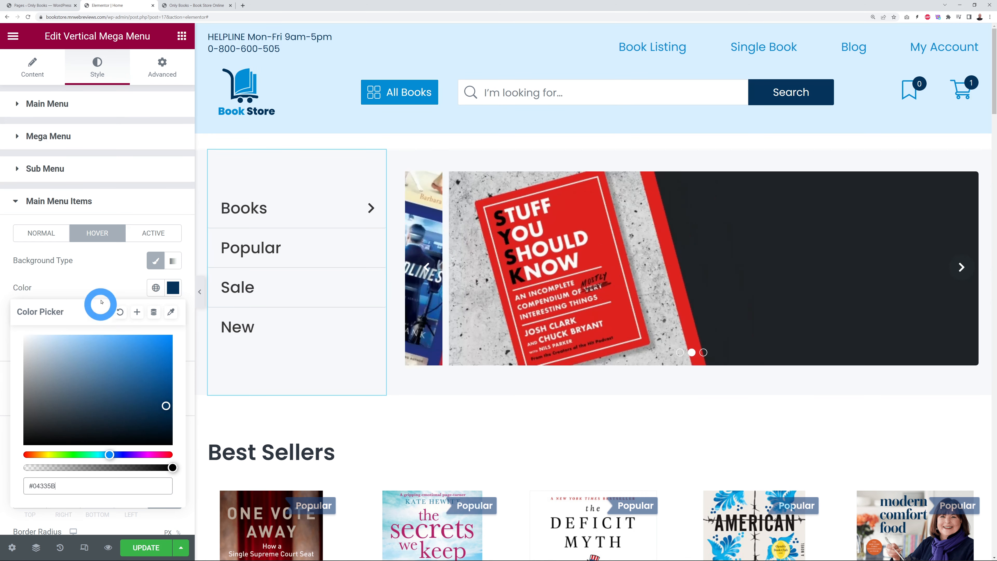
pyautogui.click(95, 277)
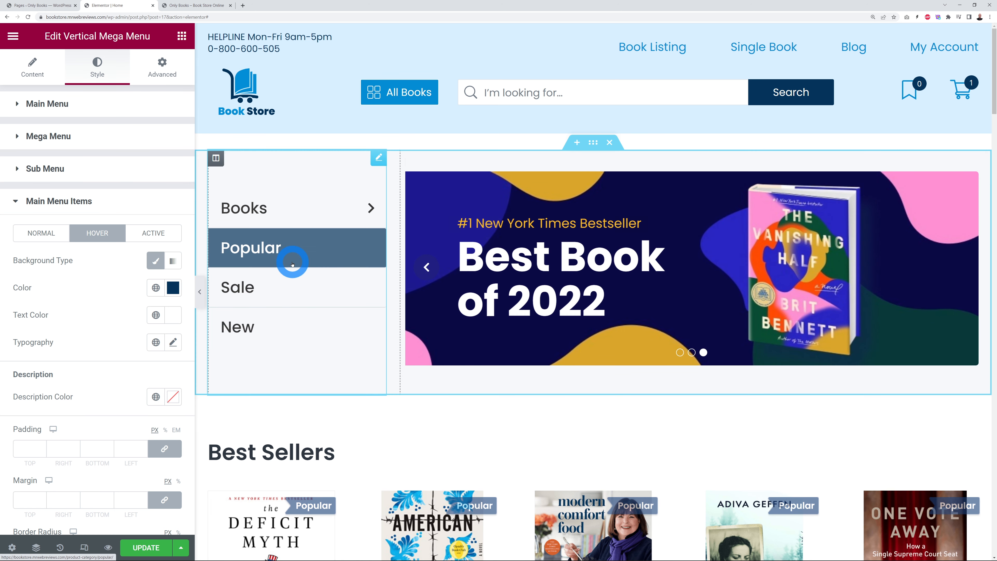
pyautogui.click(966, 182)
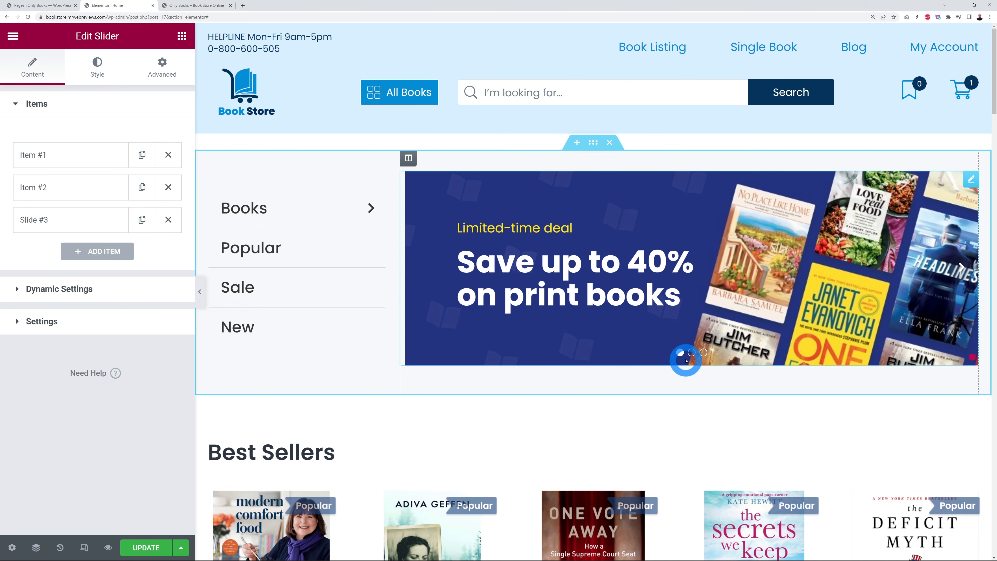
# Step: Browse the slides, expand Item #1 and open its main-slider-img-01.jpg image in the media library
pyautogui.click(690, 353)
pyautogui.click(703, 352)
pyautogui.click(705, 431)
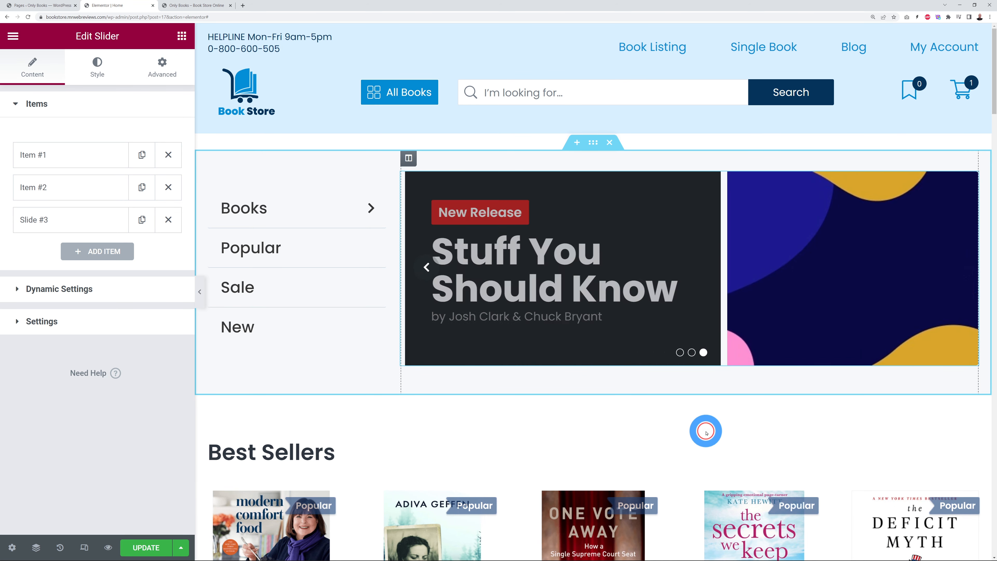
pyautogui.click(472, 383)
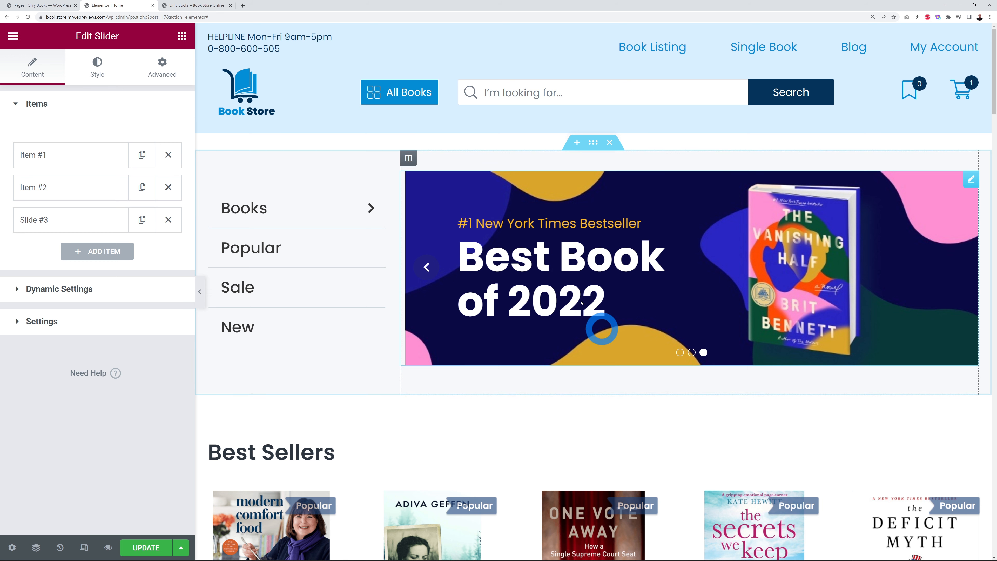
pyautogui.click(113, 188)
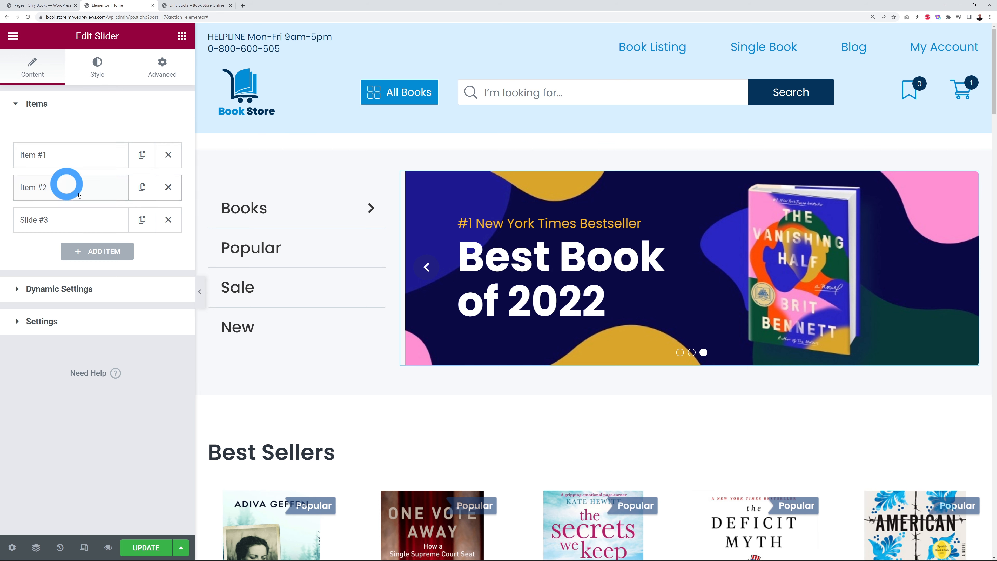
pyautogui.click(45, 157)
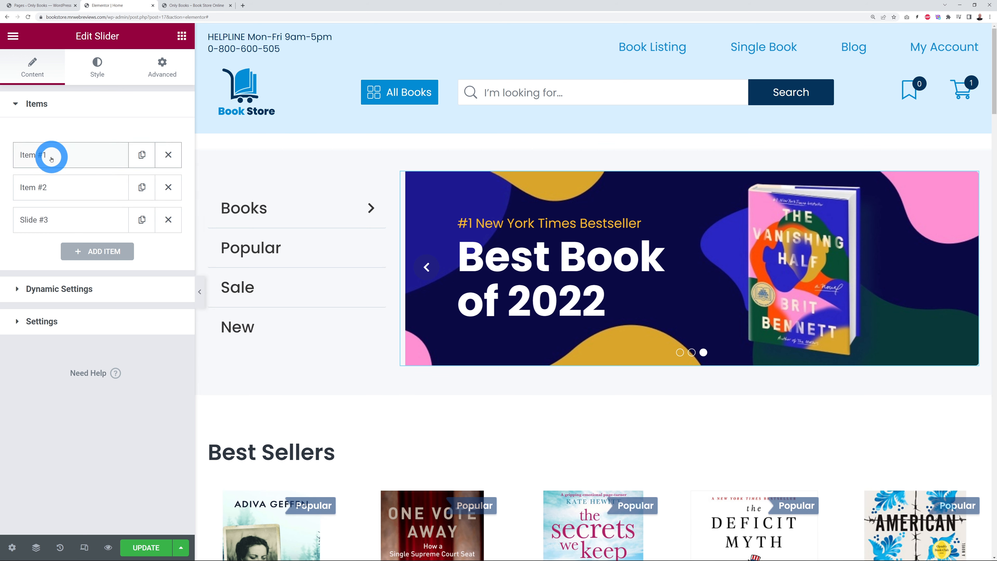
pyautogui.click(51, 157)
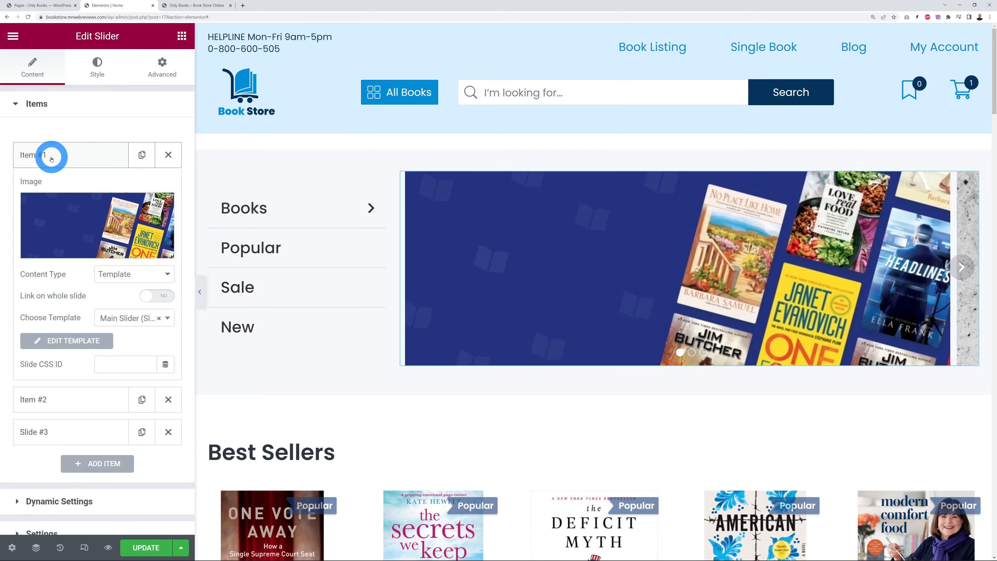
pyautogui.click(89, 242)
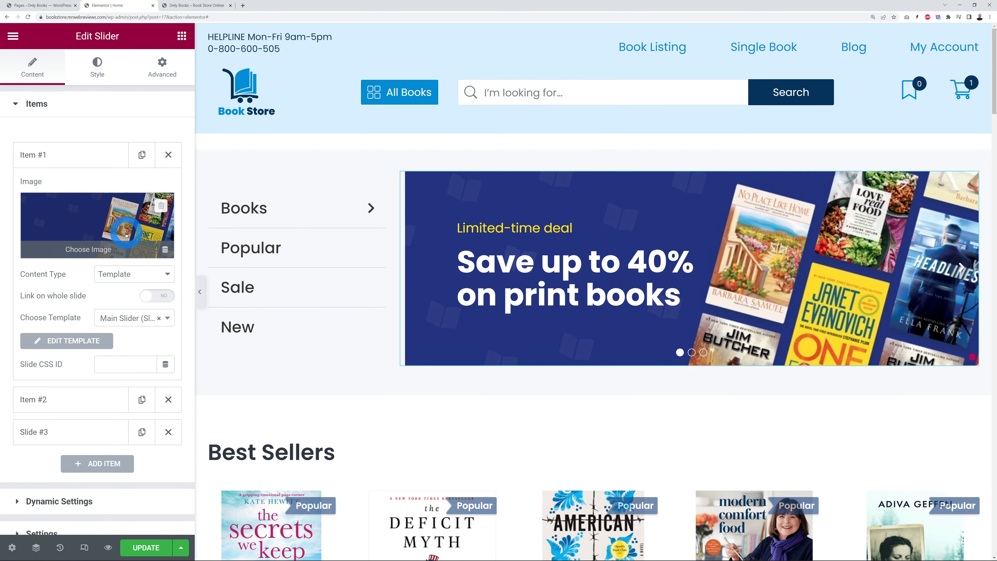
pyautogui.click(126, 229)
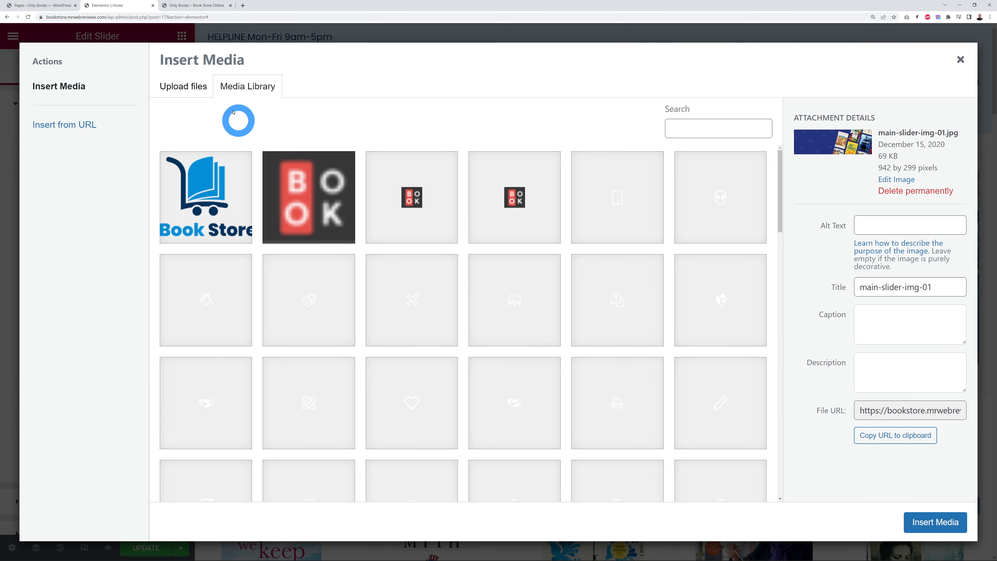
# Step: Review Item #2's slide image in the Media Library and close it without changing the image
pyautogui.click(189, 83)
pyautogui.click(262, 88)
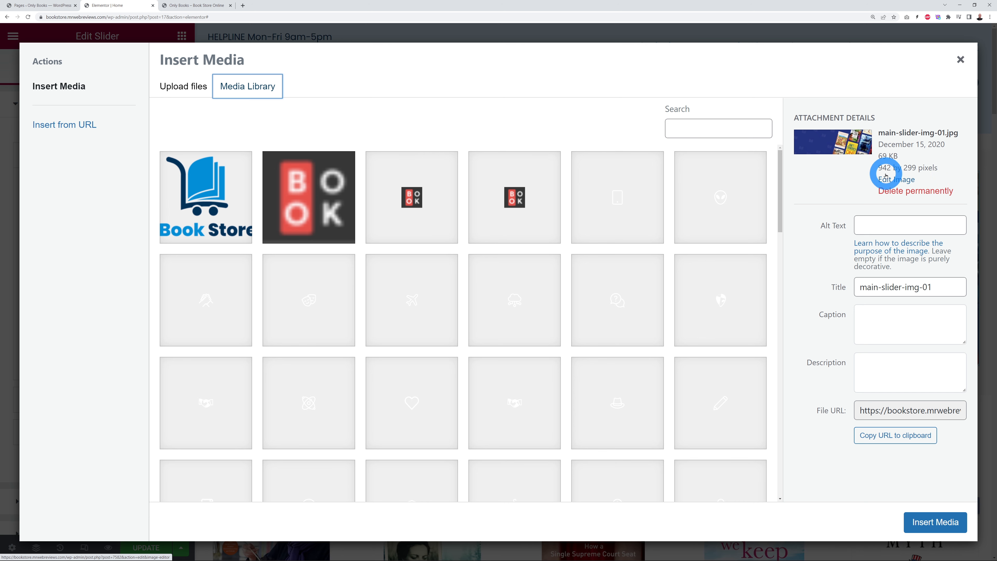
pyautogui.click(963, 70)
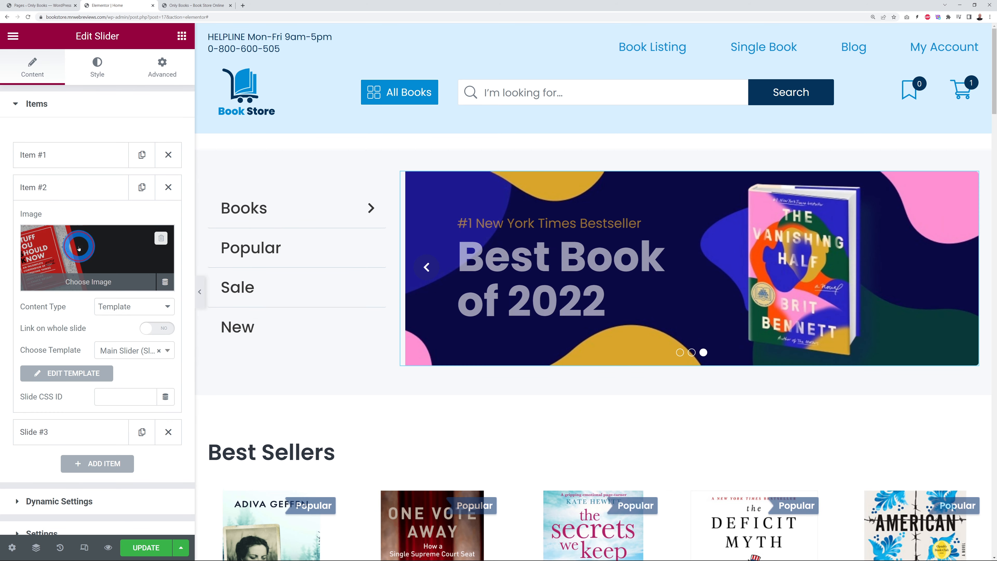
pyautogui.click(79, 247)
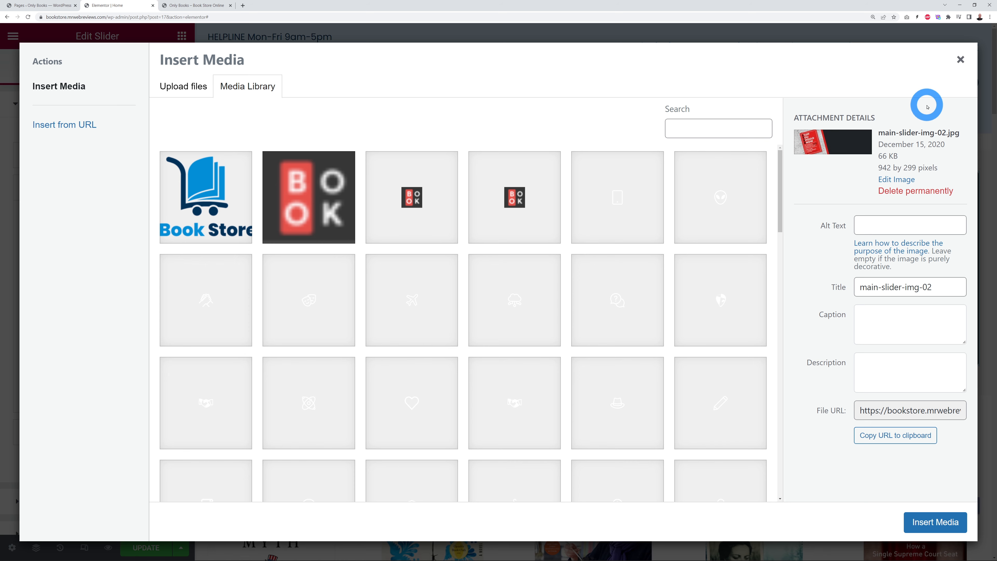
pyautogui.click(957, 71)
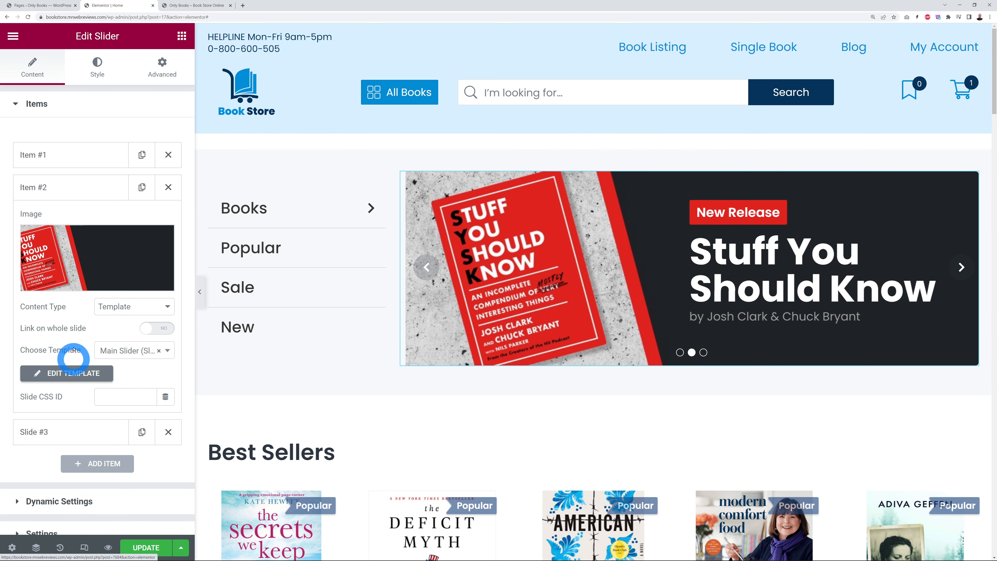
# Step: Expand slider Item #2 and open its Main Slider (Slide №2) template in a new tab
pyautogui.click(39, 155)
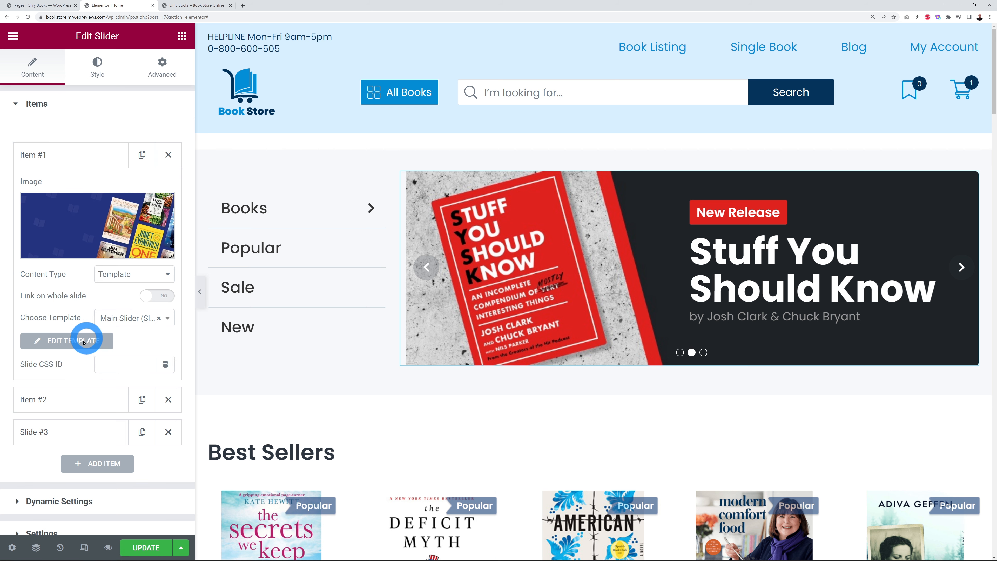
pyautogui.click(38, 153)
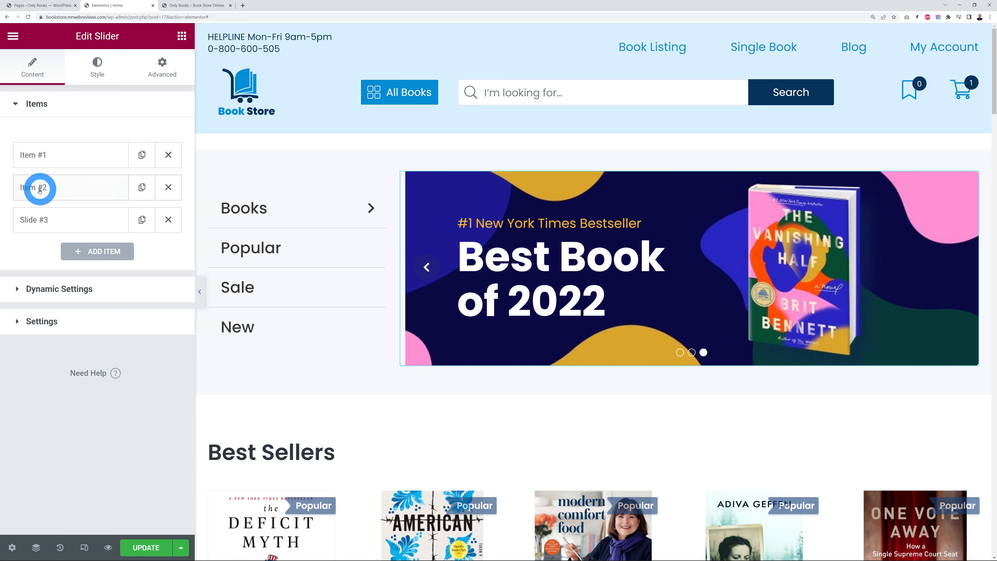
pyautogui.click(40, 189)
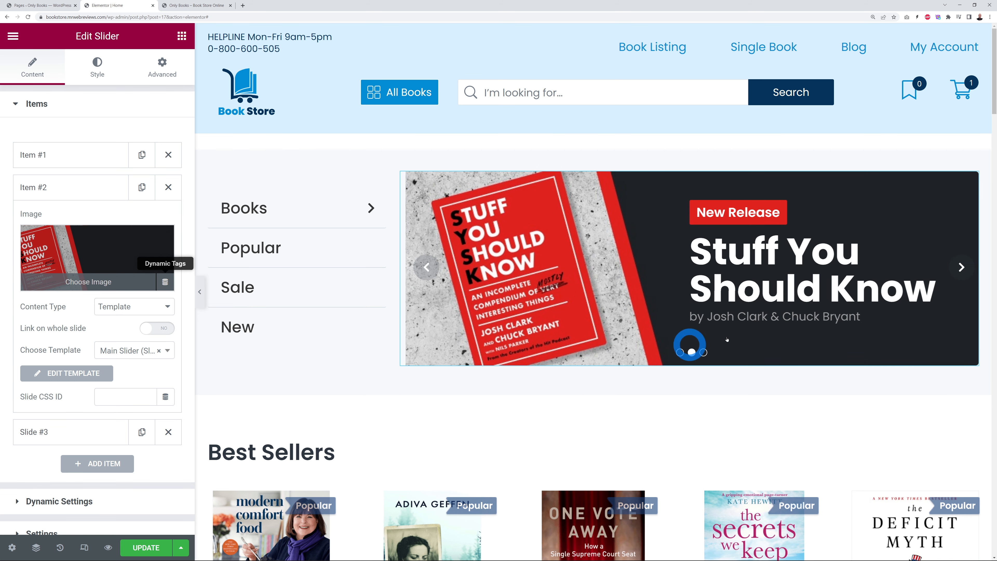
pyautogui.click(714, 271)
pyautogui.click(768, 260)
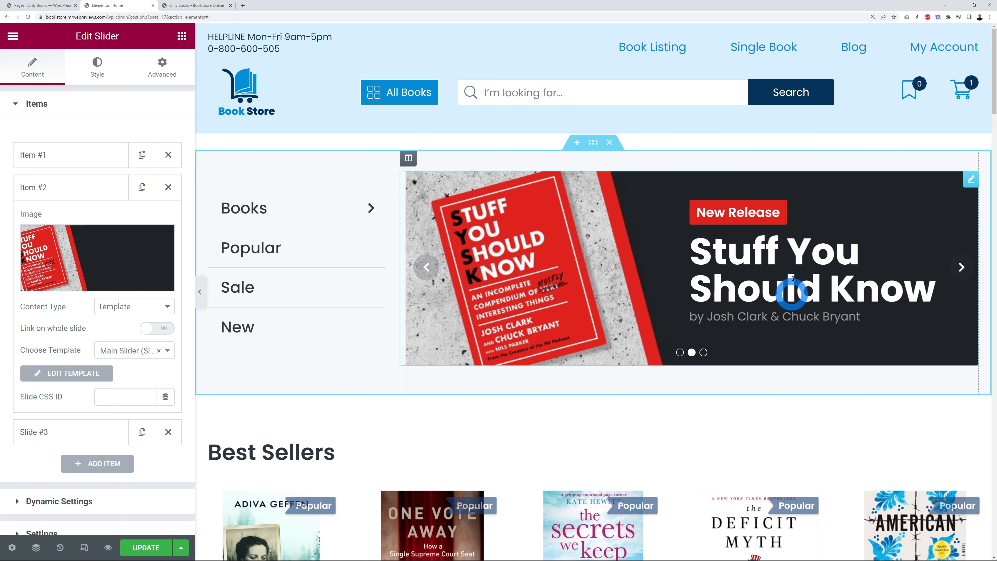
pyautogui.click(75, 377)
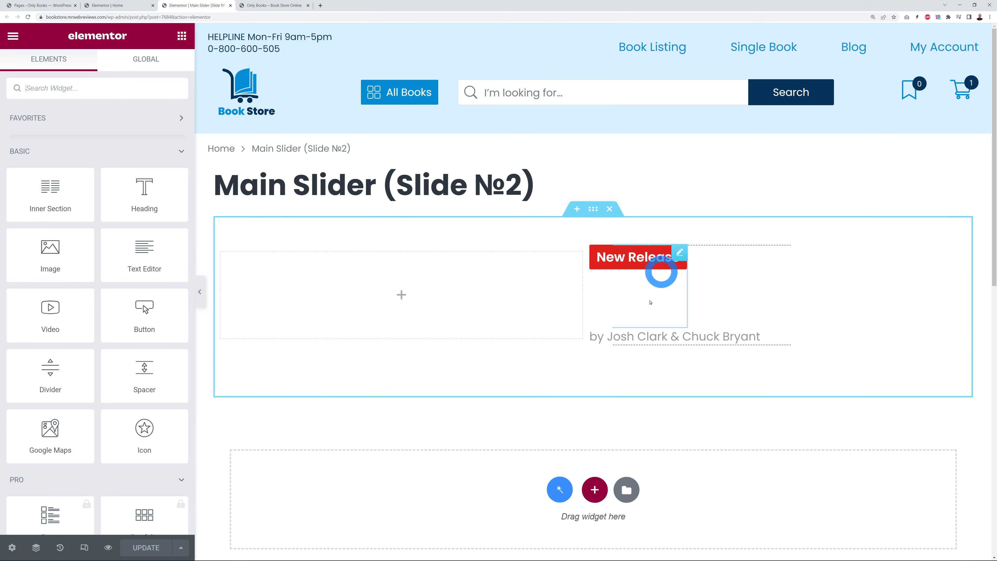
# Step: Compare the Home slide with the template's New Release and Stuff You Should Know headings
pyautogui.click(108, 6)
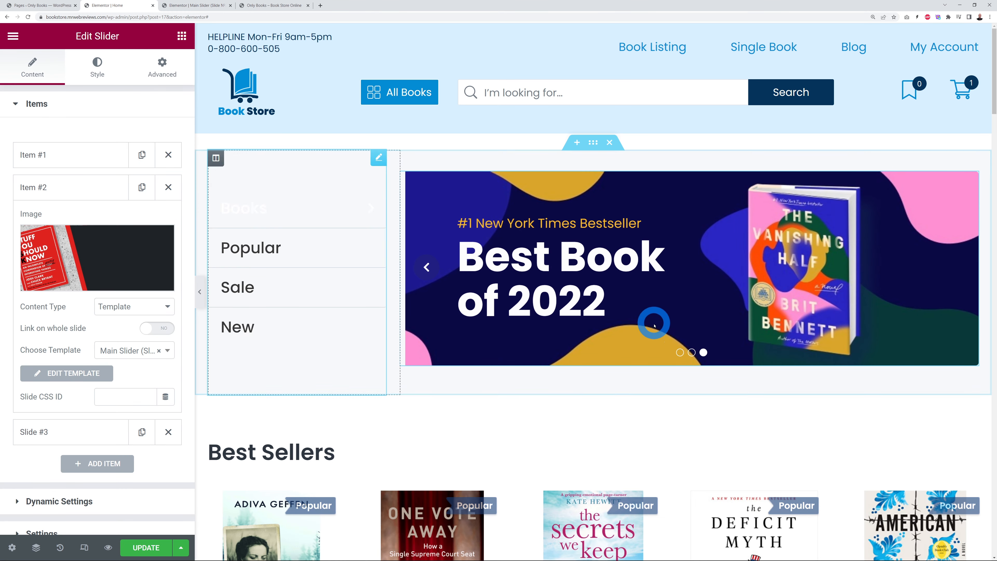
pyautogui.click(692, 354)
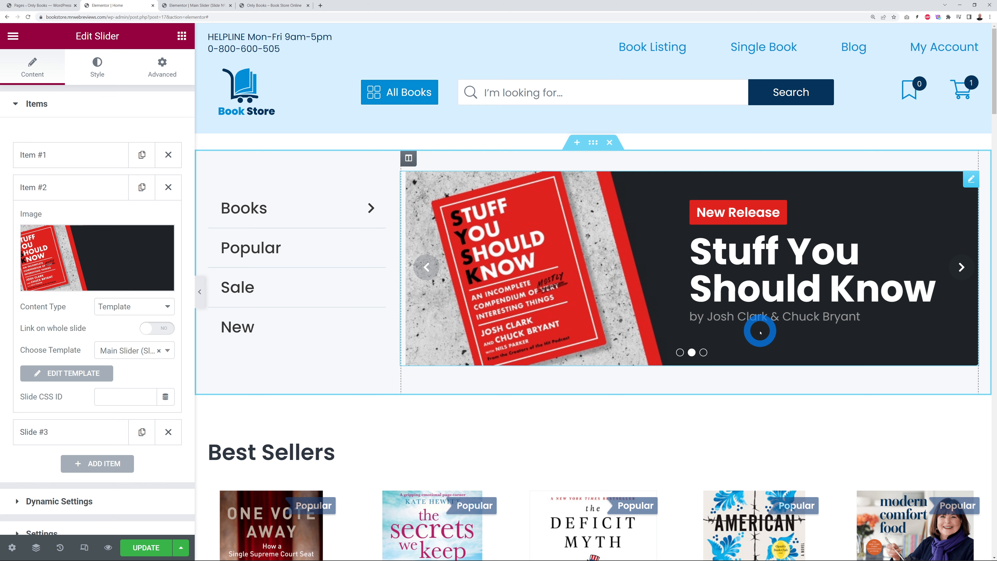
pyautogui.click(193, 6)
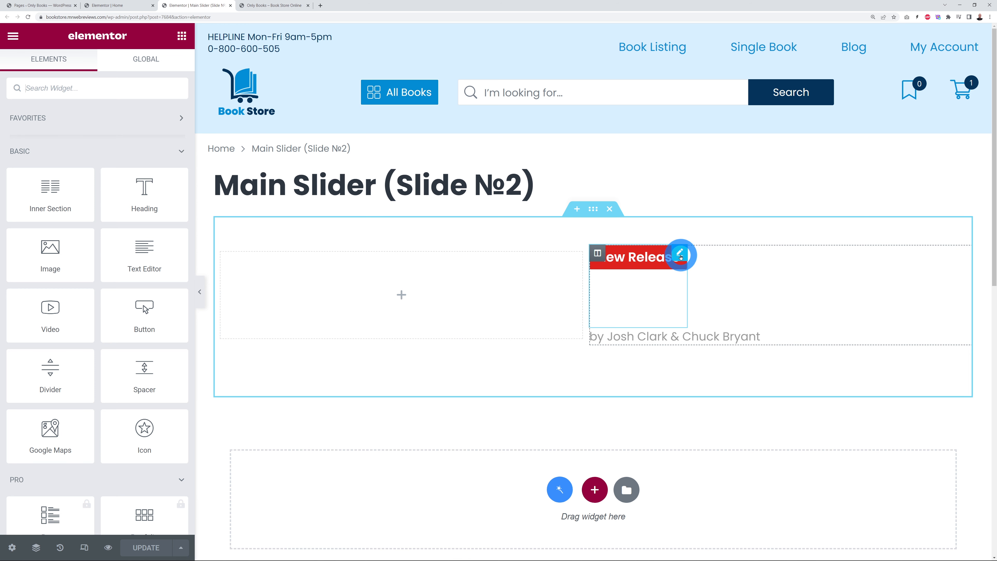
pyautogui.click(680, 255)
pyautogui.click(102, 172)
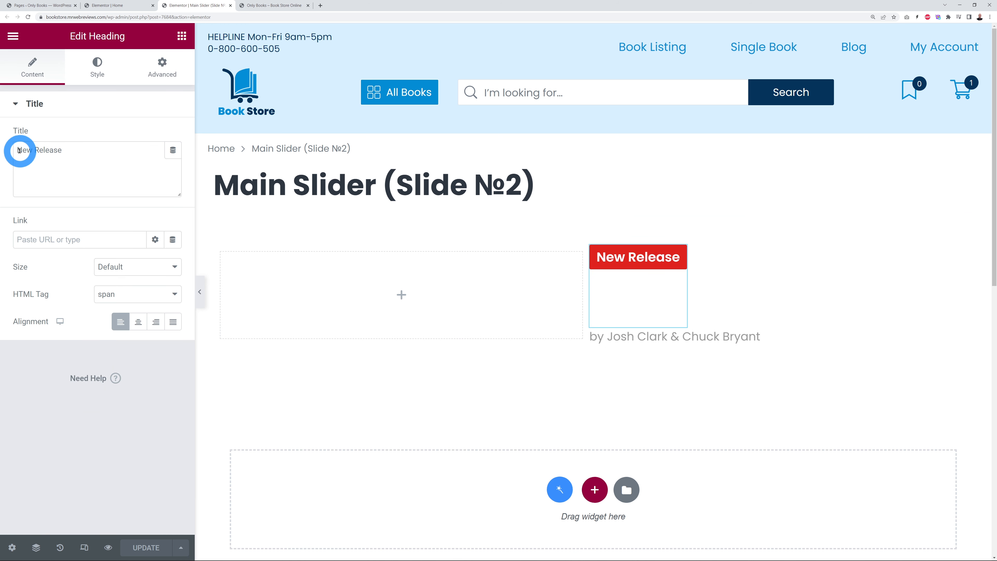
pyautogui.moveTo(20, 151); pyautogui.dragTo(76, 156)
pyautogui.click(76, 155)
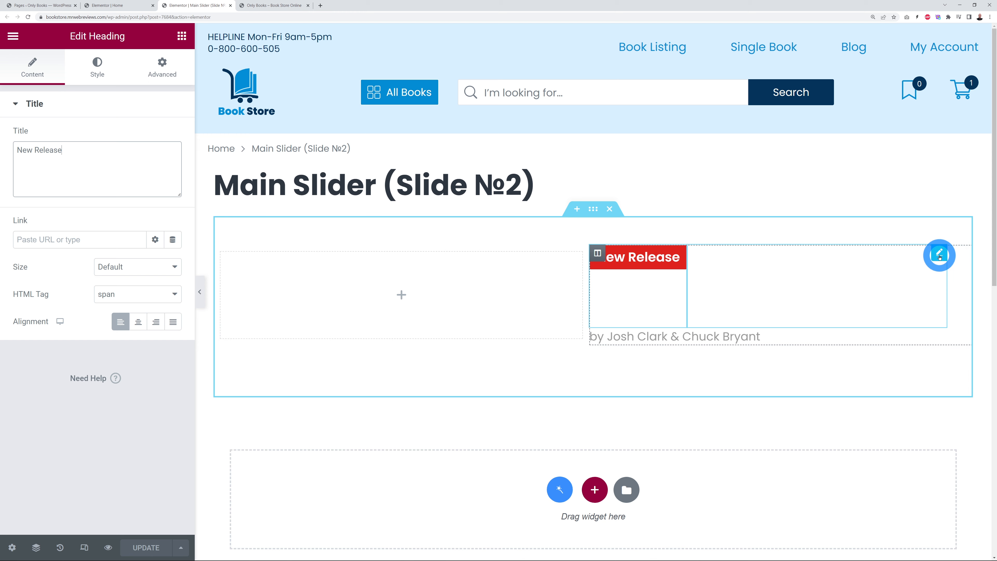
pyautogui.click(939, 255)
pyautogui.click(142, 204)
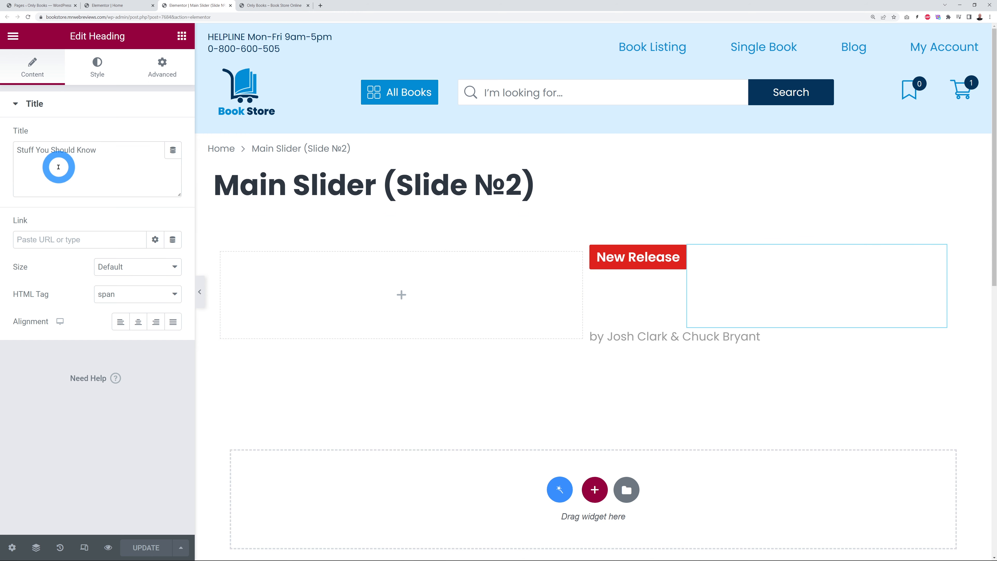
# Step: Recheck the slide in the Home editor, then close the Main Slider template tab
pyautogui.click(118, 6)
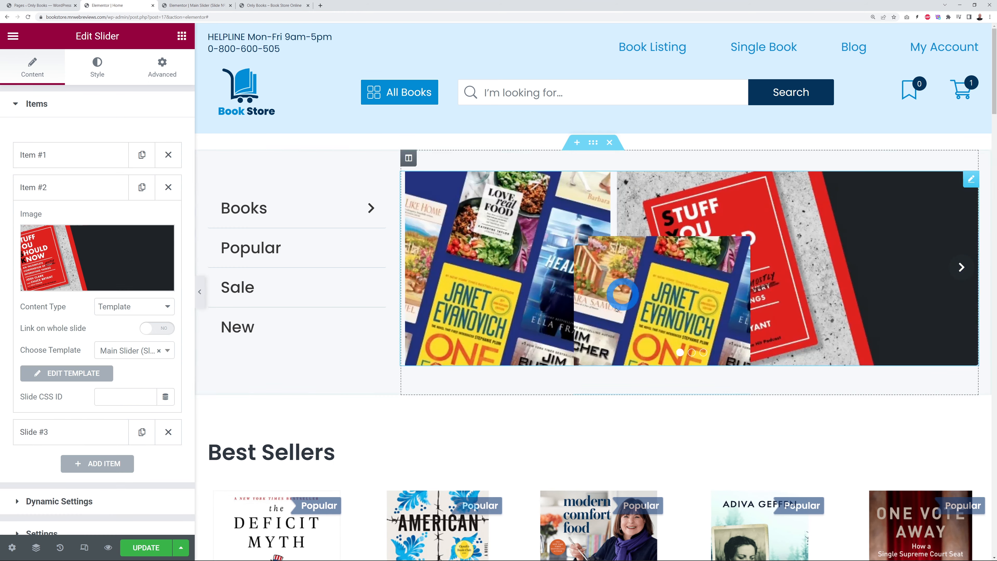
pyautogui.click(693, 353)
pyautogui.click(745, 236)
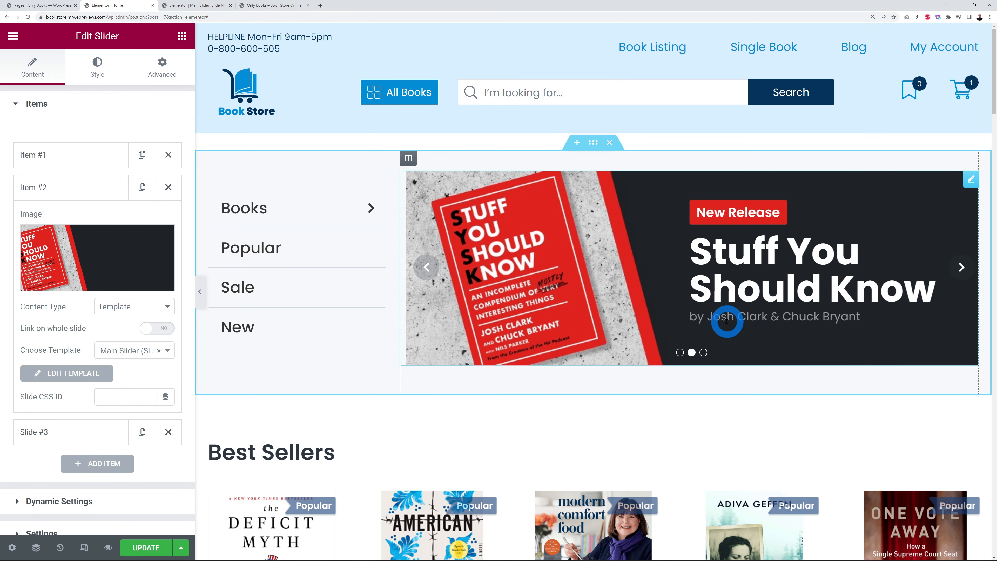
pyautogui.click(188, 6)
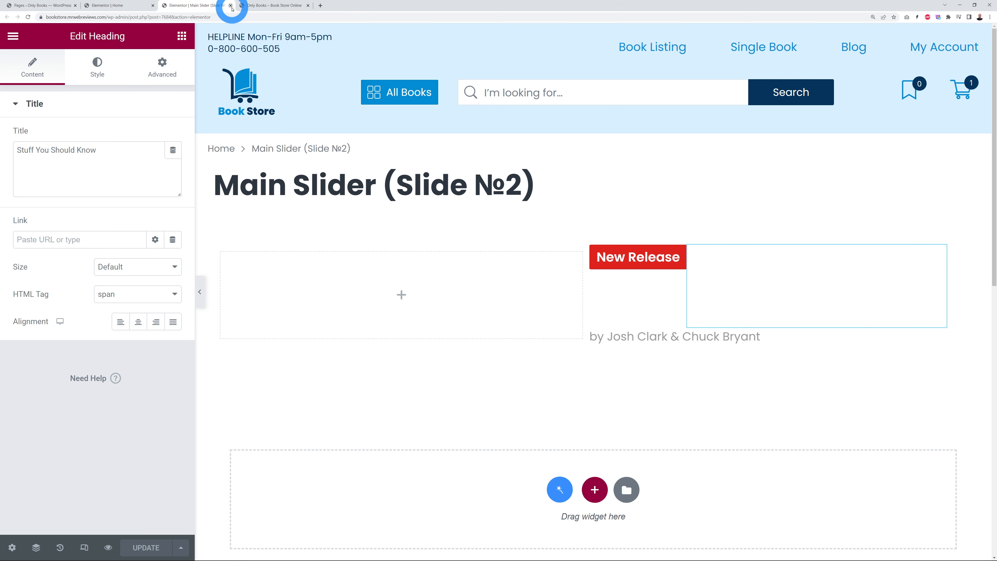
pyautogui.click(231, 6)
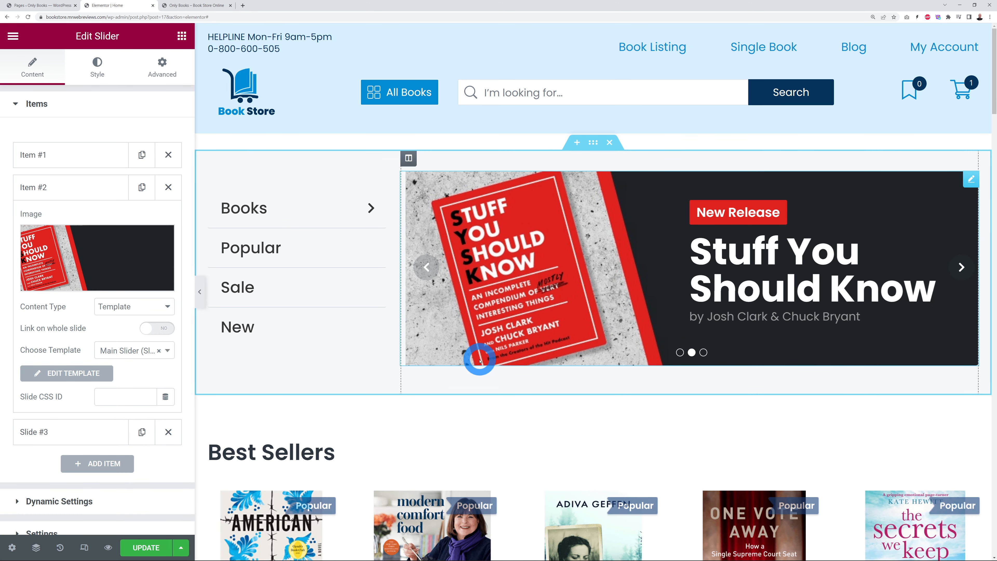
pyautogui.click(46, 194)
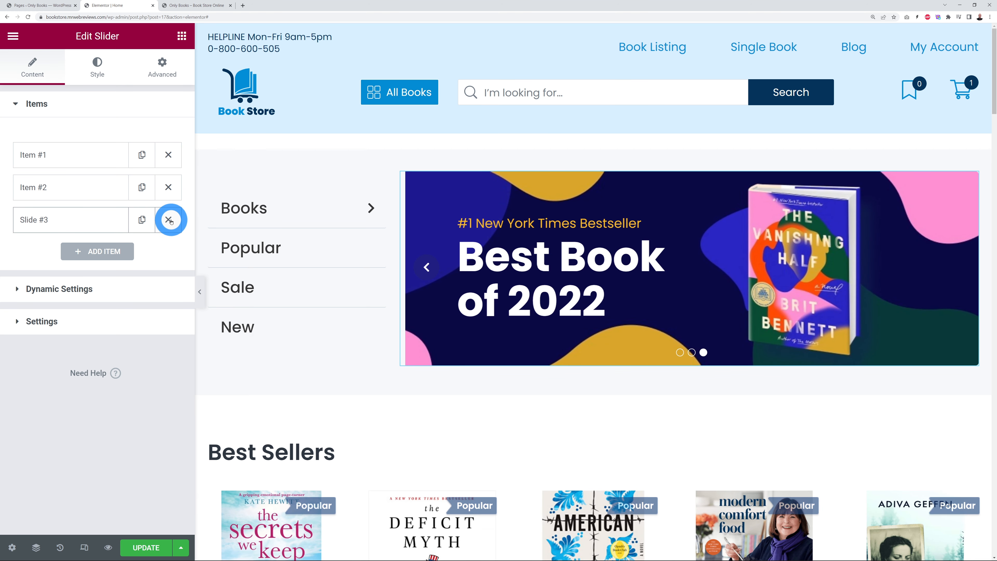
pyautogui.click(103, 251)
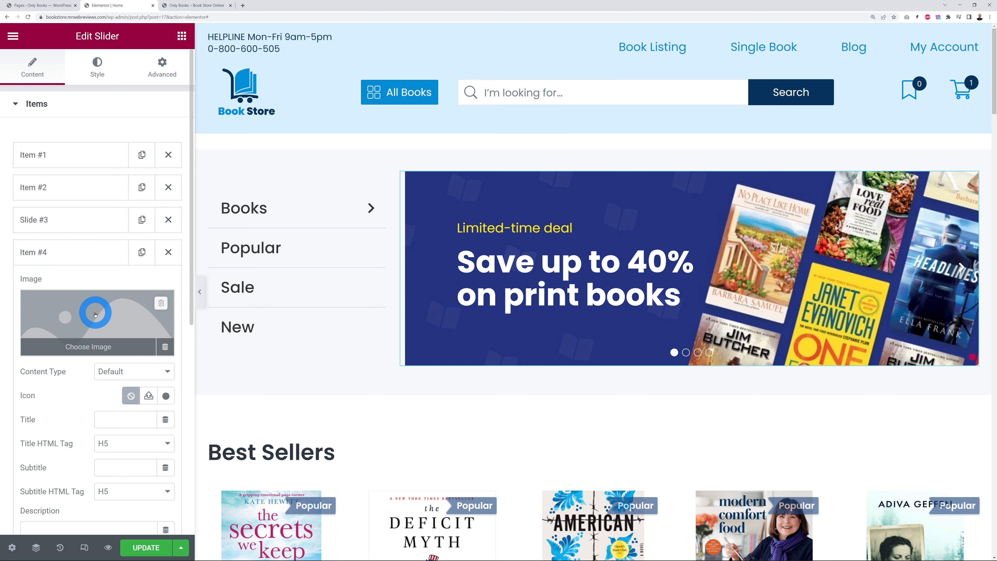
pyautogui.click(168, 251)
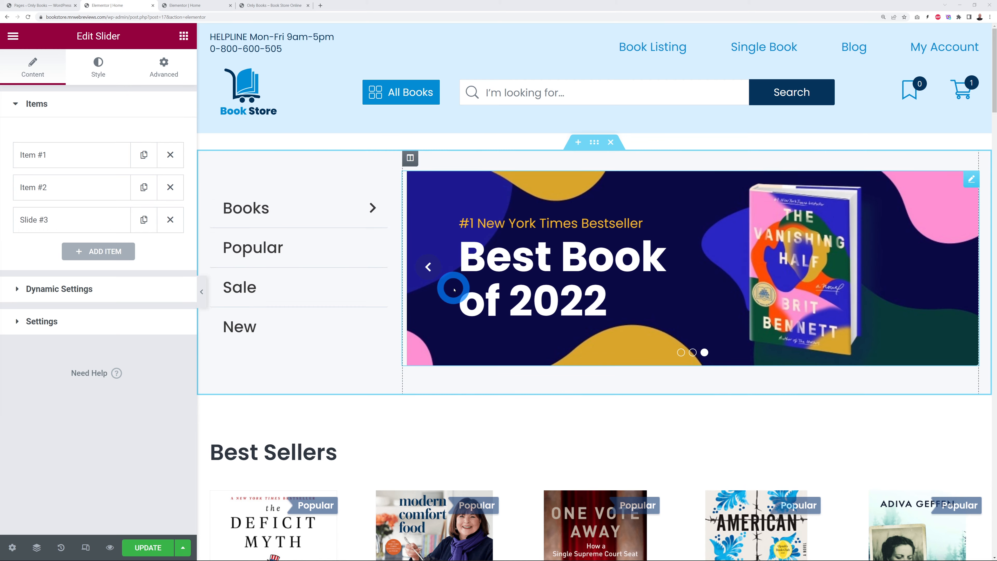
# Step: Open the Best Sellers Listing Grid settings and confirm Product Listing - Query Builder (Main) is used
pyautogui.scroll(-6, 532, 278)
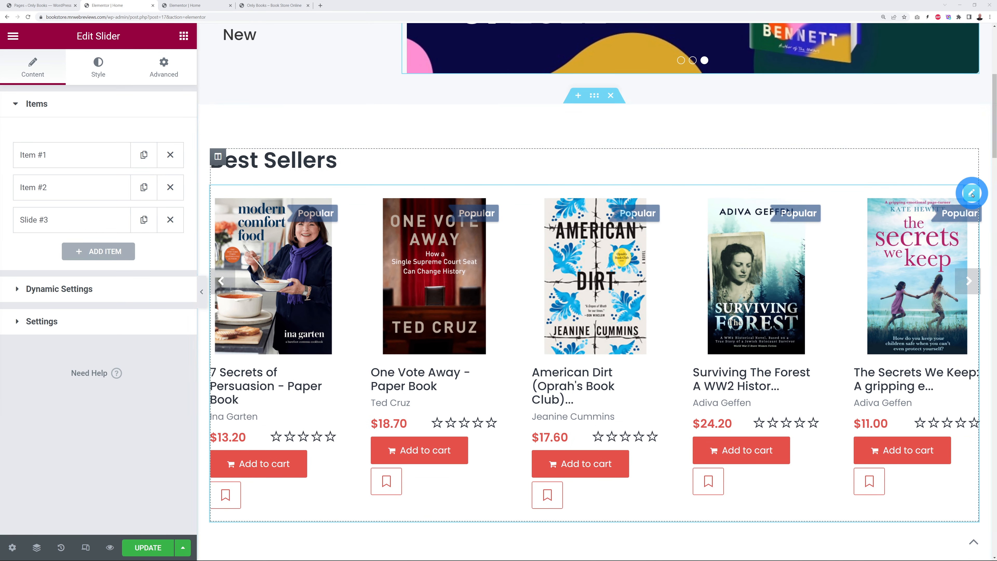
pyautogui.click(972, 193)
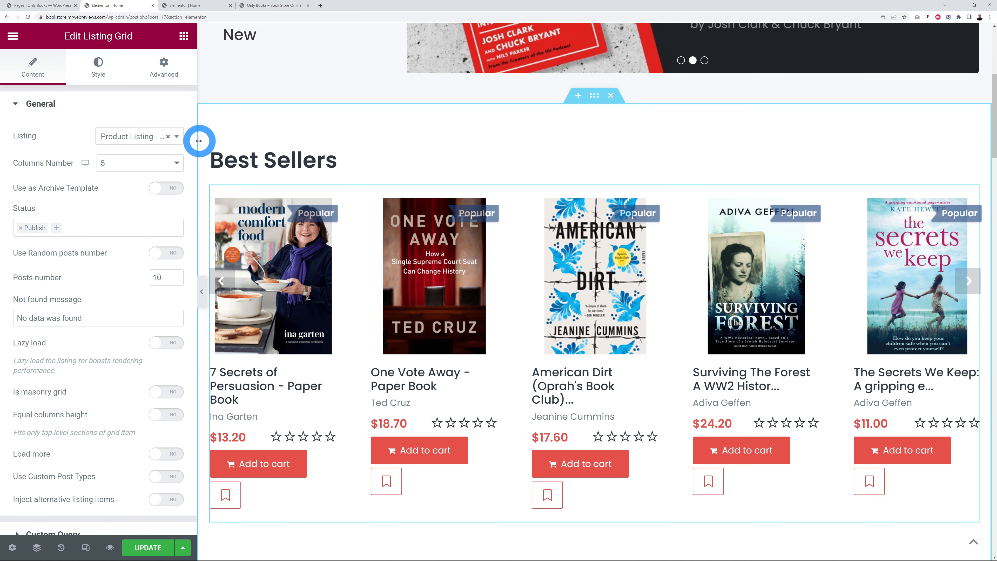
pyautogui.moveTo(212, 139); pyautogui.dragTo(342, 143)
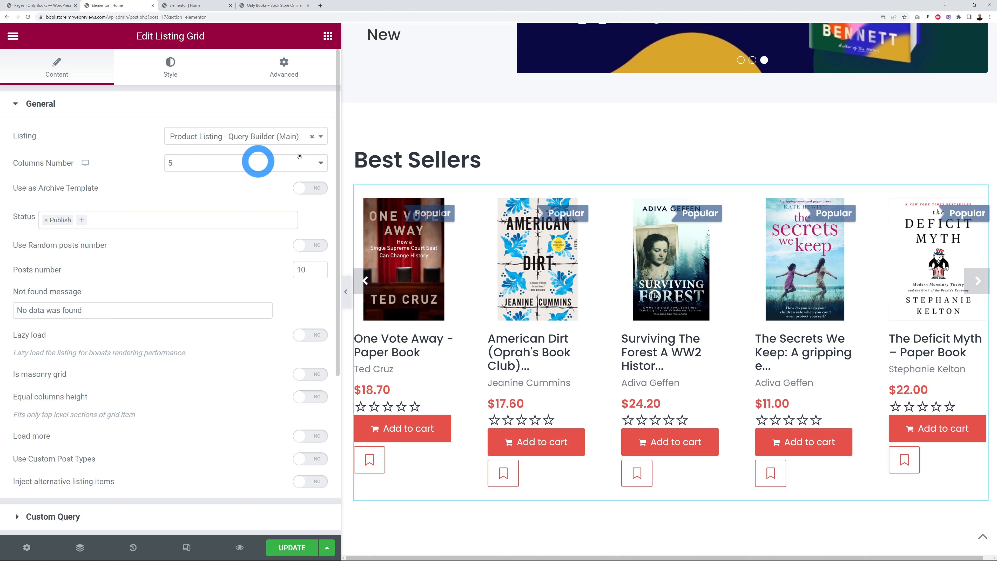
pyautogui.moveTo(339, 148); pyautogui.dragTo(197, 152)
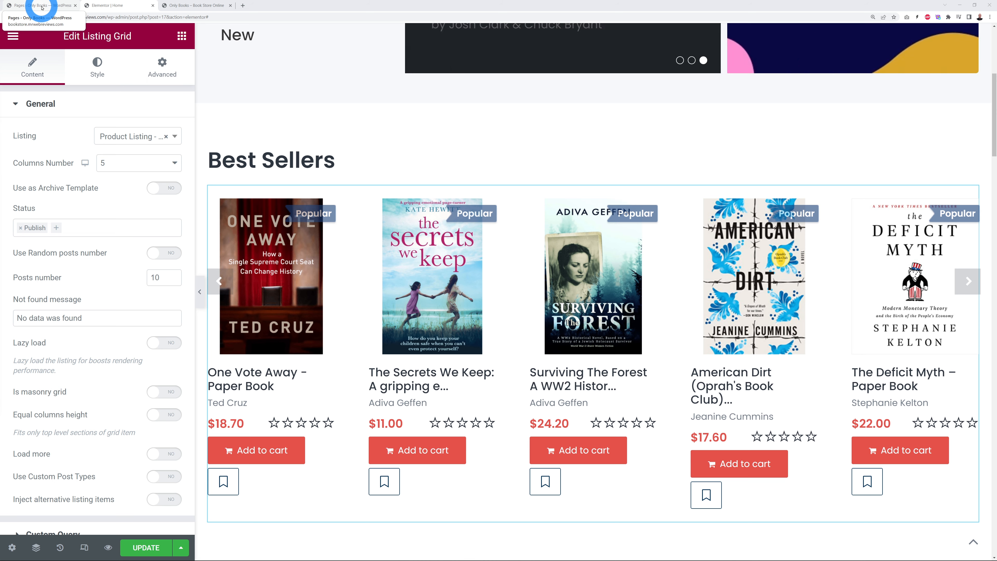
# Step: Open JetEngine Listings in a new tab from the admin menu
pyautogui.click(42, 8)
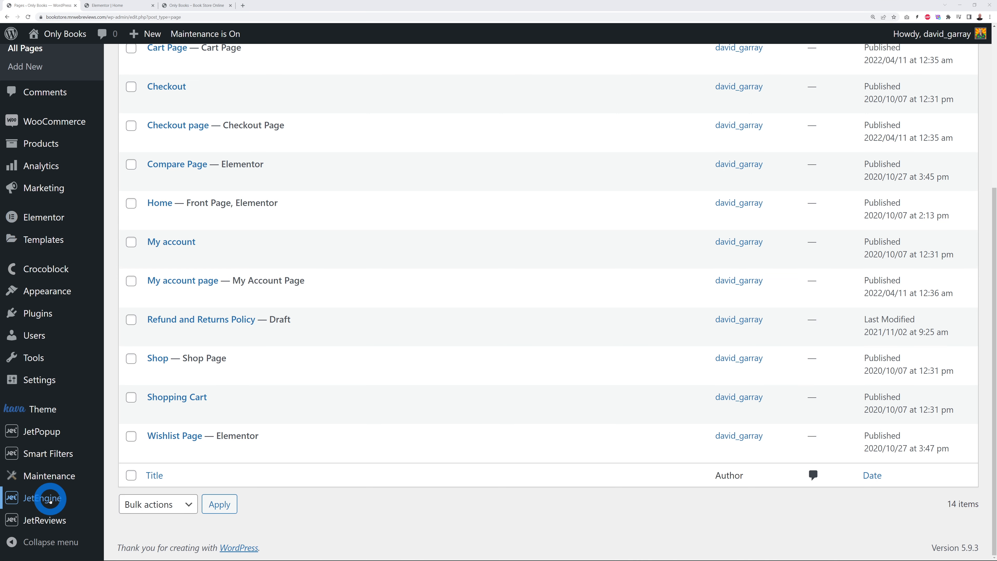
pyautogui.moveTo(47, 497)
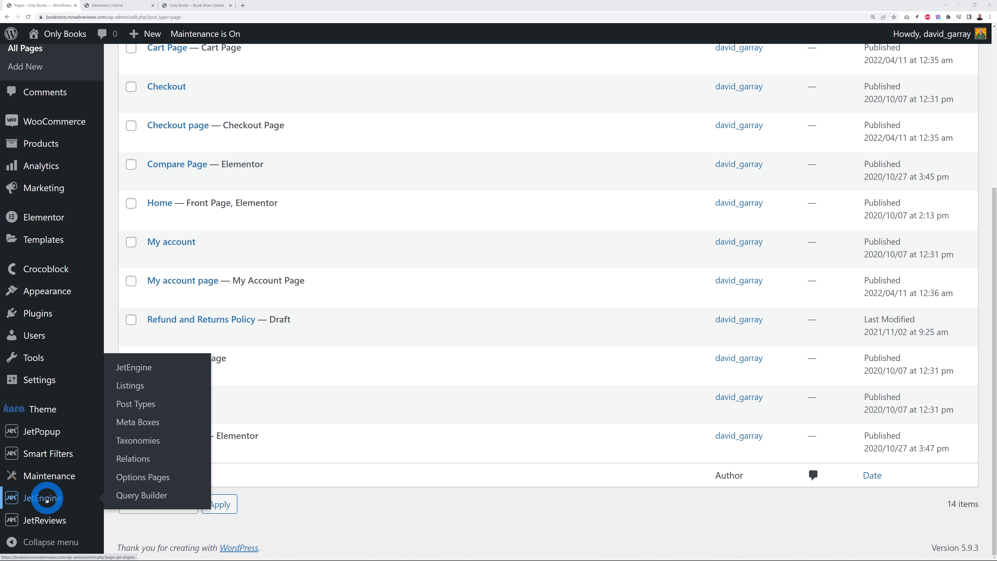
pyautogui.rightClick(132, 388)
pyautogui.click(152, 393)
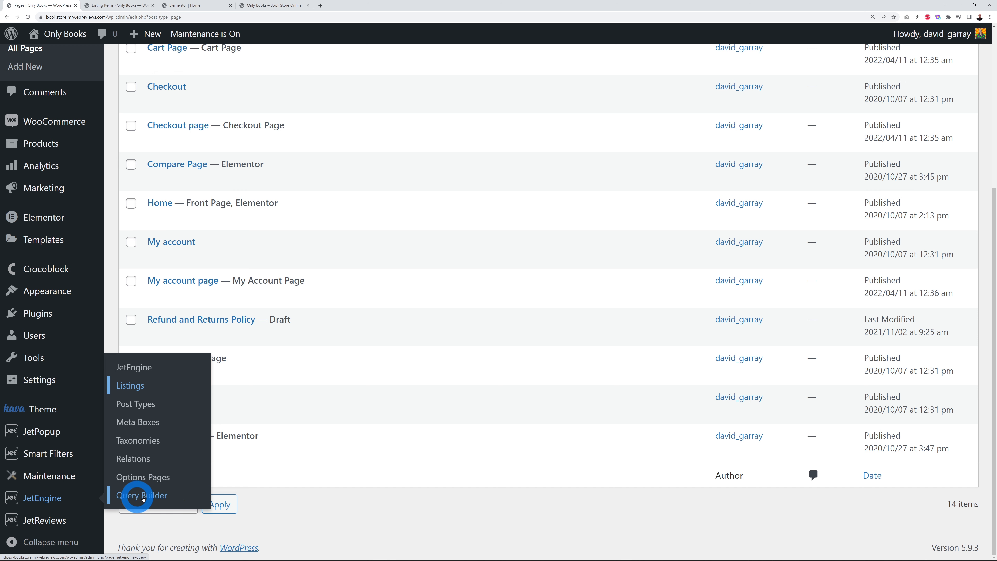
# Step: Open Query Builder in a new tab and edit Product Listing – Query Builder (Main) with Elementor
pyautogui.rightClick(156, 496)
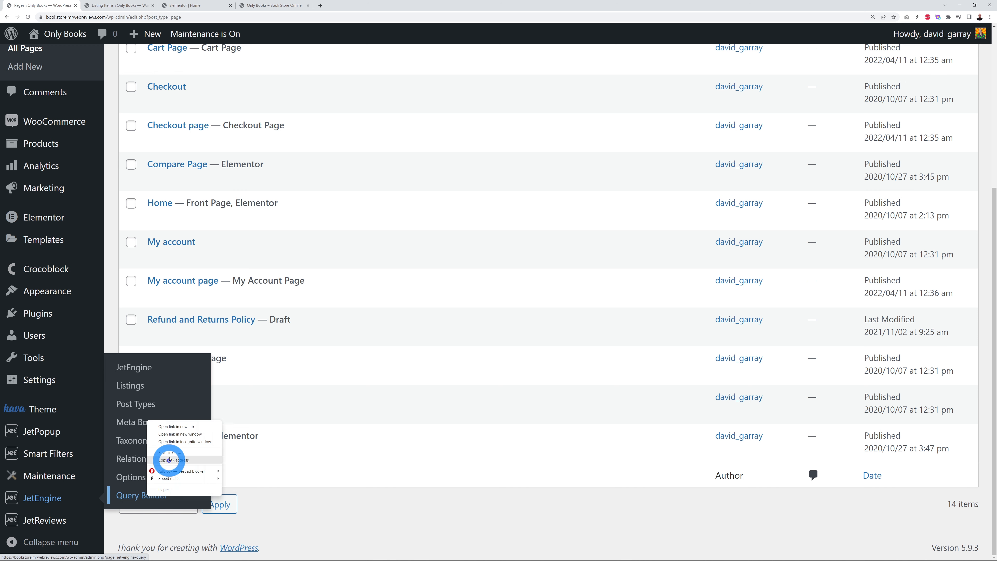
pyautogui.click(176, 430)
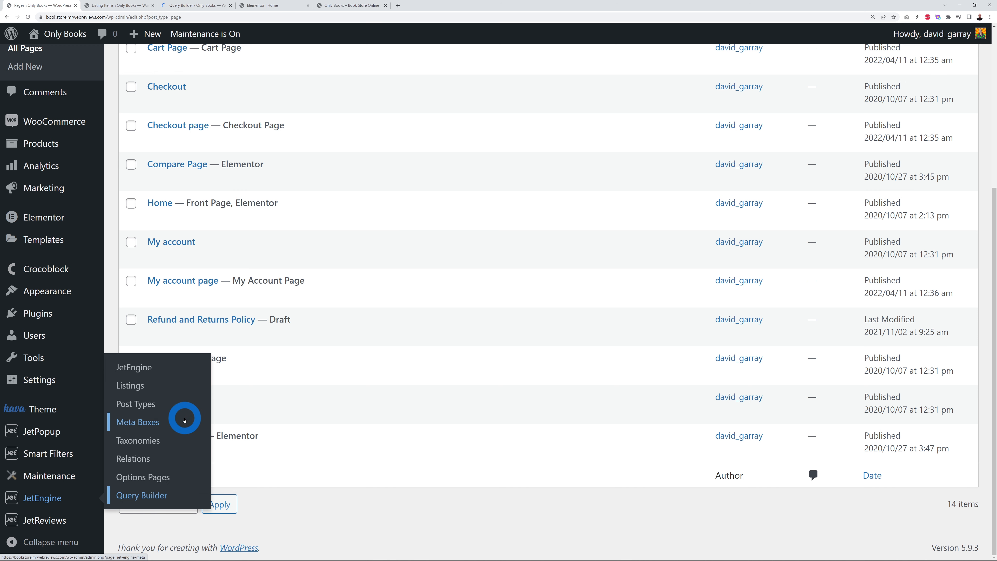
pyautogui.click(112, 5)
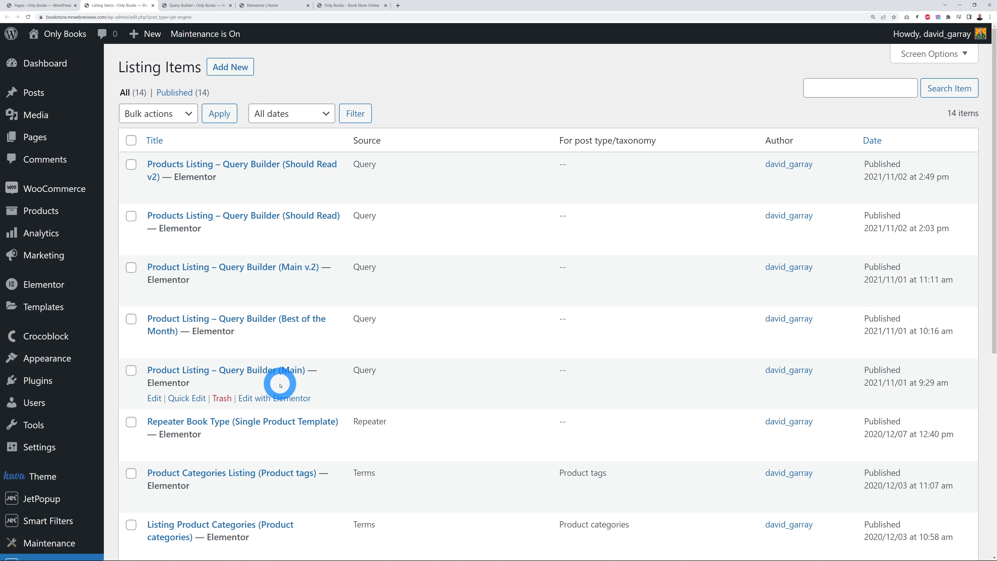
pyautogui.click(278, 399)
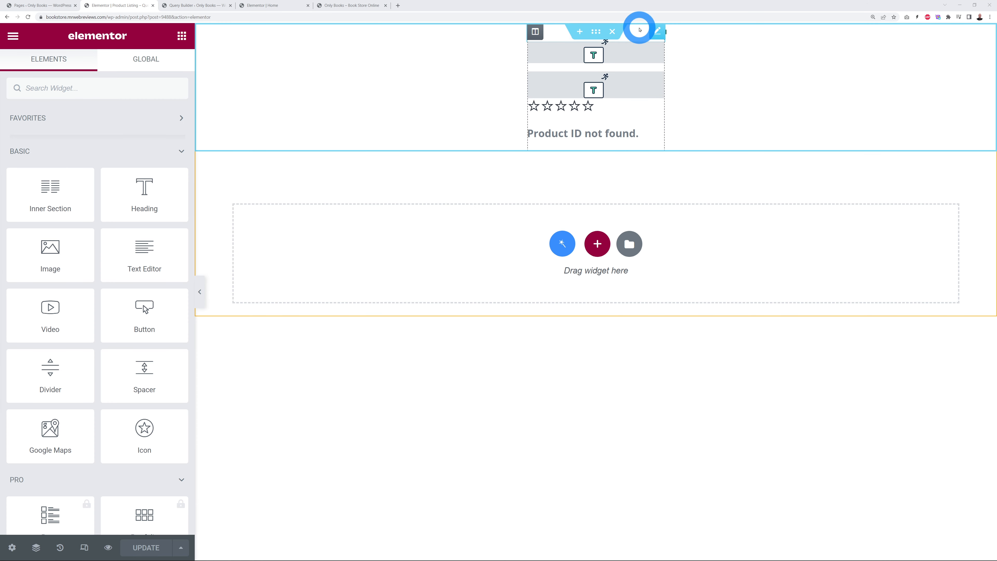
pyautogui.click(640, 29)
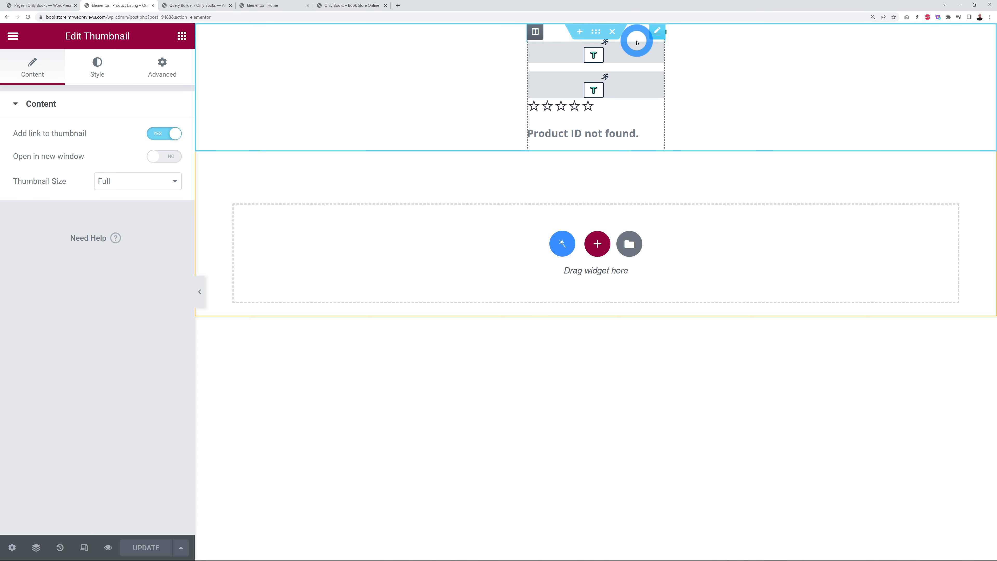
pyautogui.click(636, 43)
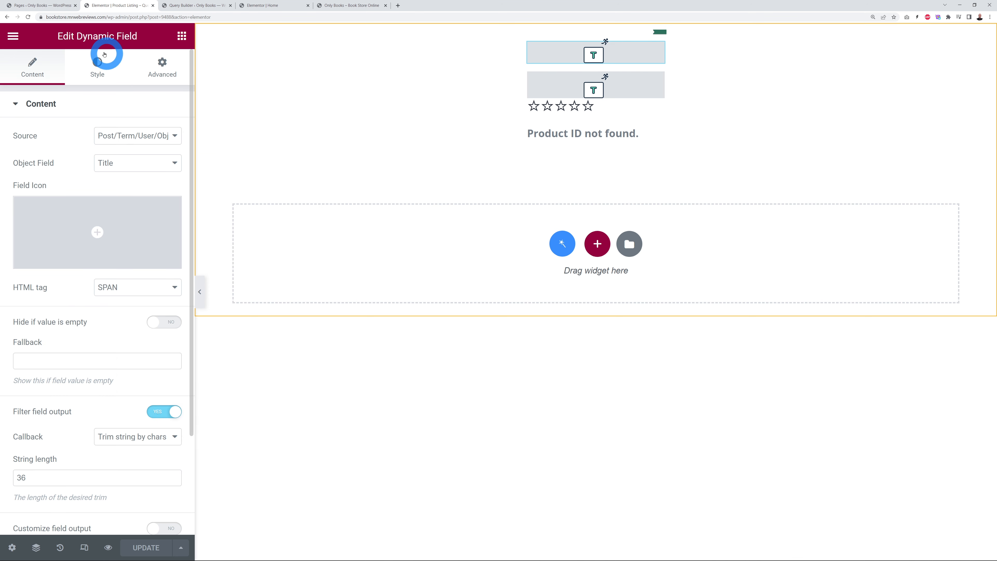
pyautogui.click(624, 81)
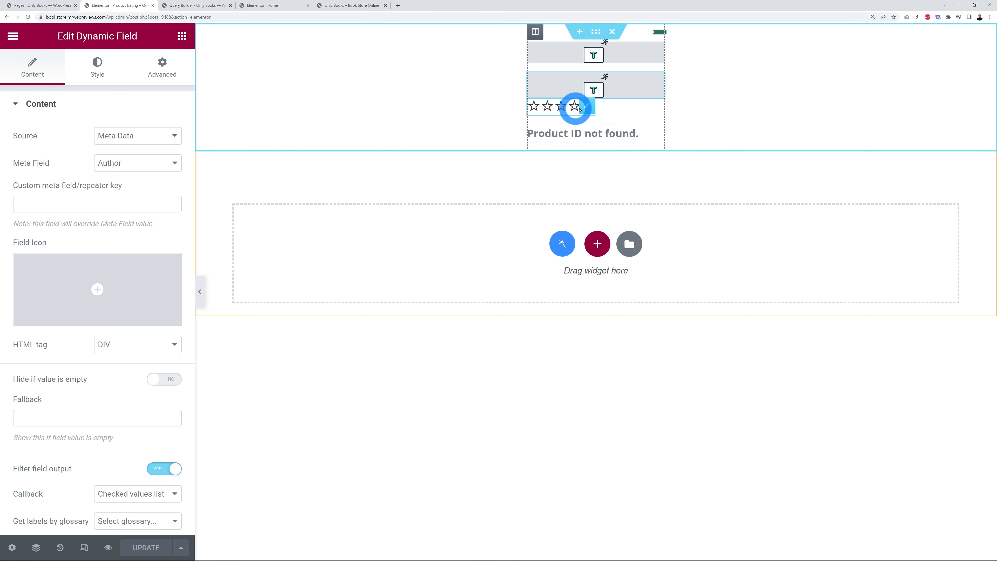
pyautogui.click(581, 108)
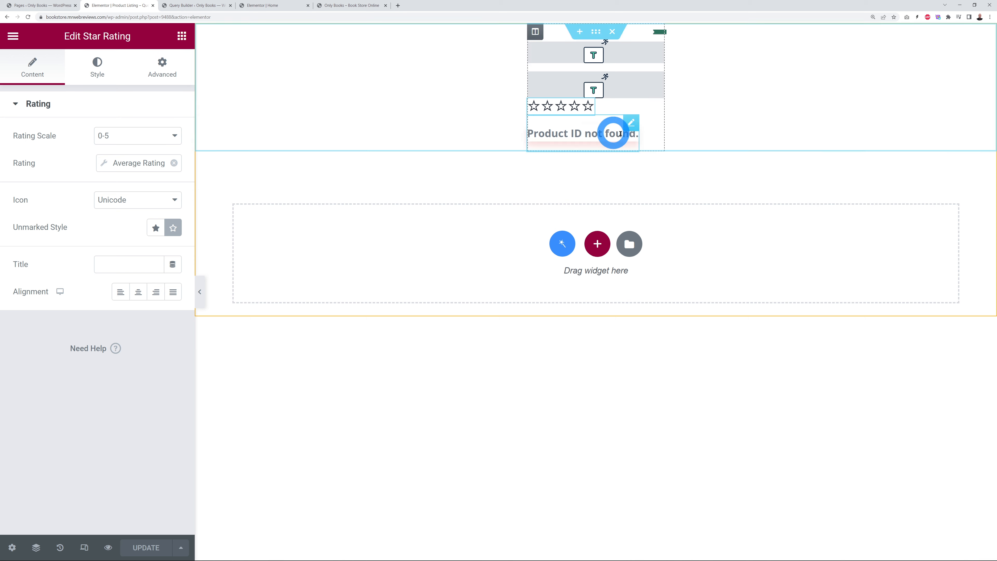
pyautogui.click(631, 122)
pyautogui.click(96, 51)
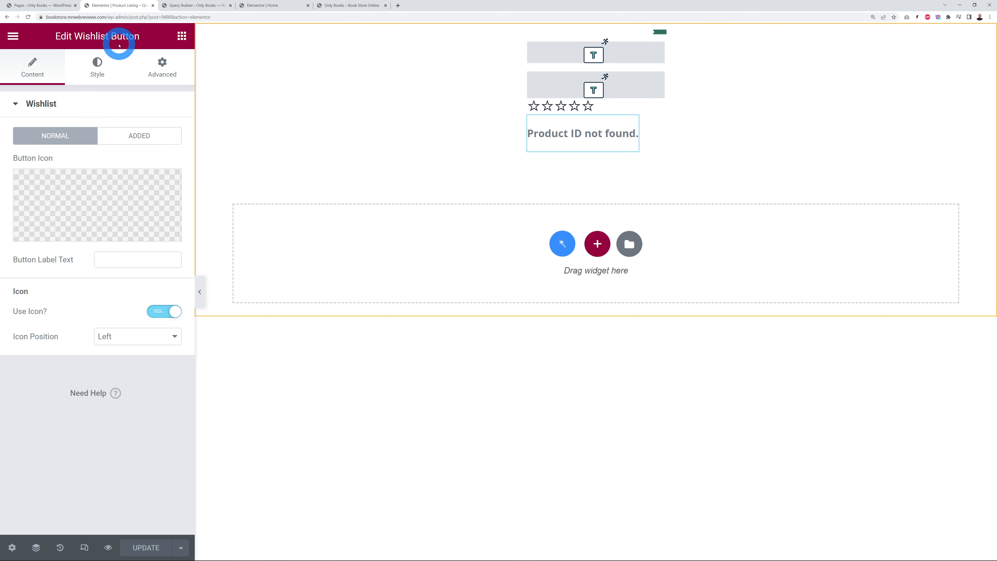
pyautogui.click(270, 6)
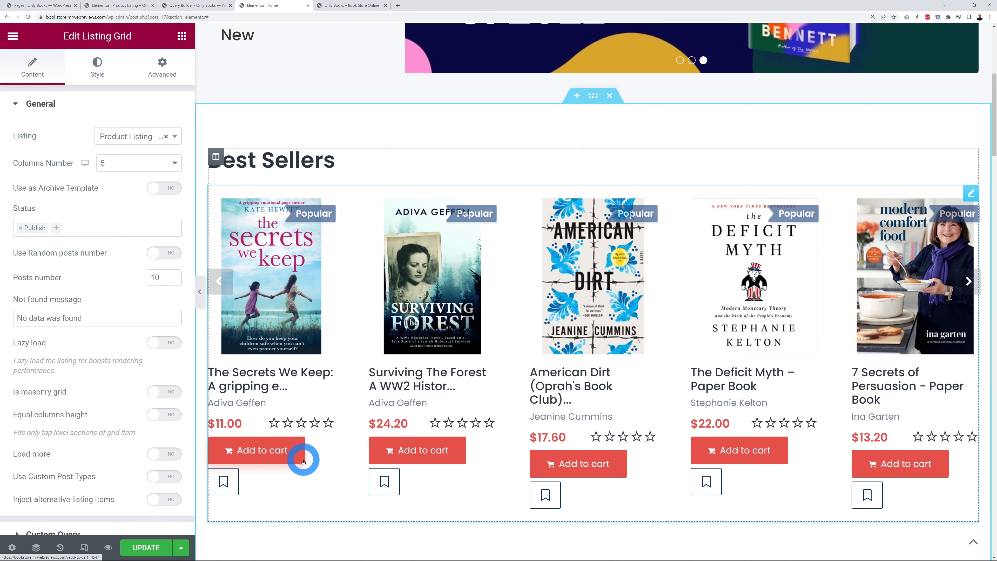
pyautogui.click(117, 6)
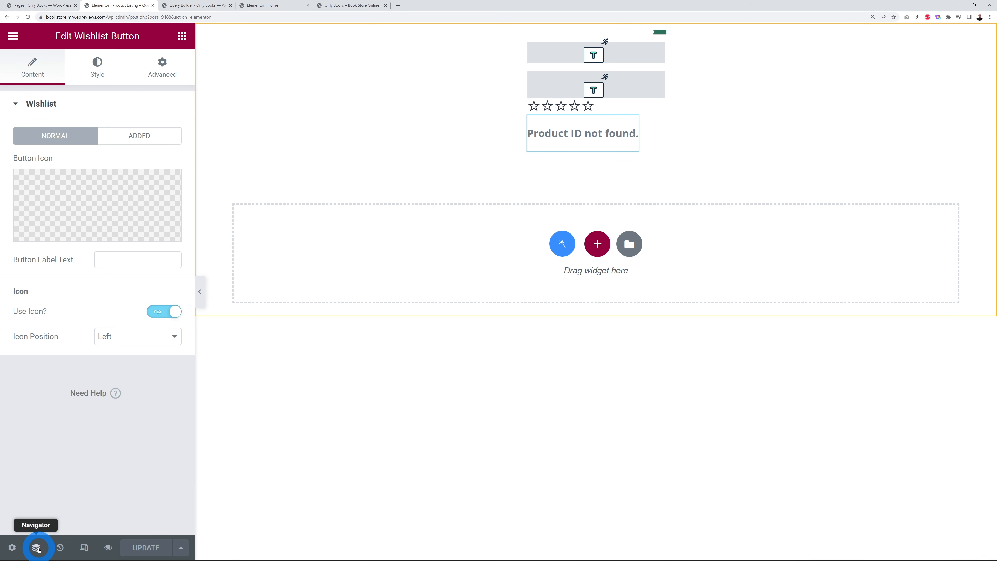
# Step: Select the listing template's Add to Cart button and show its Style settings
pyautogui.click(37, 547)
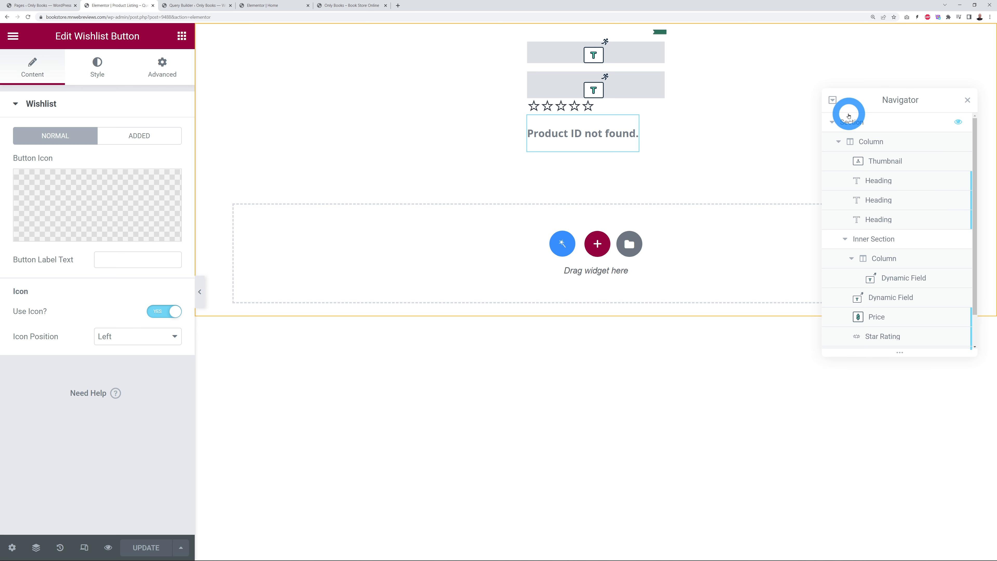
pyautogui.scroll(-1, 940, 238)
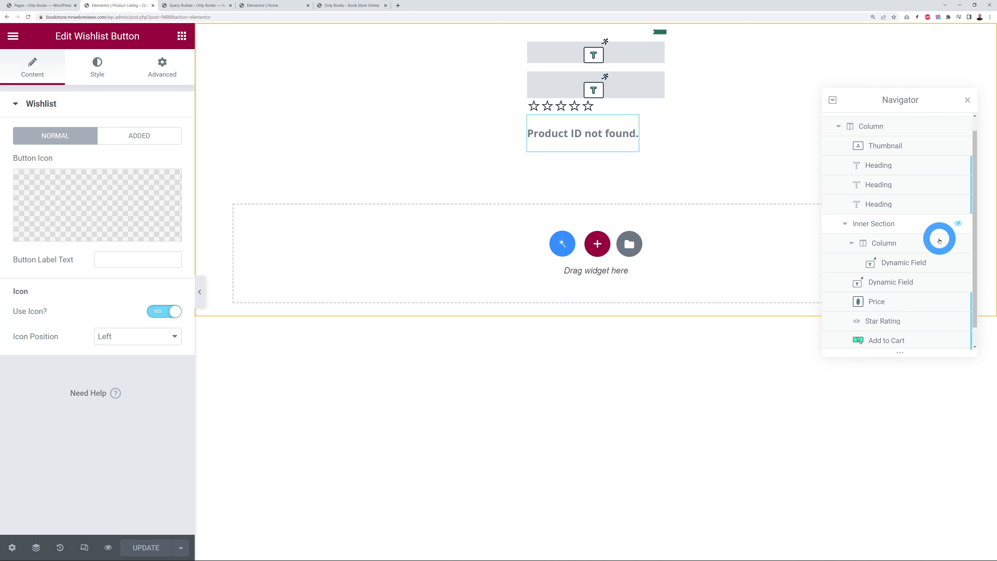
pyautogui.click(890, 324)
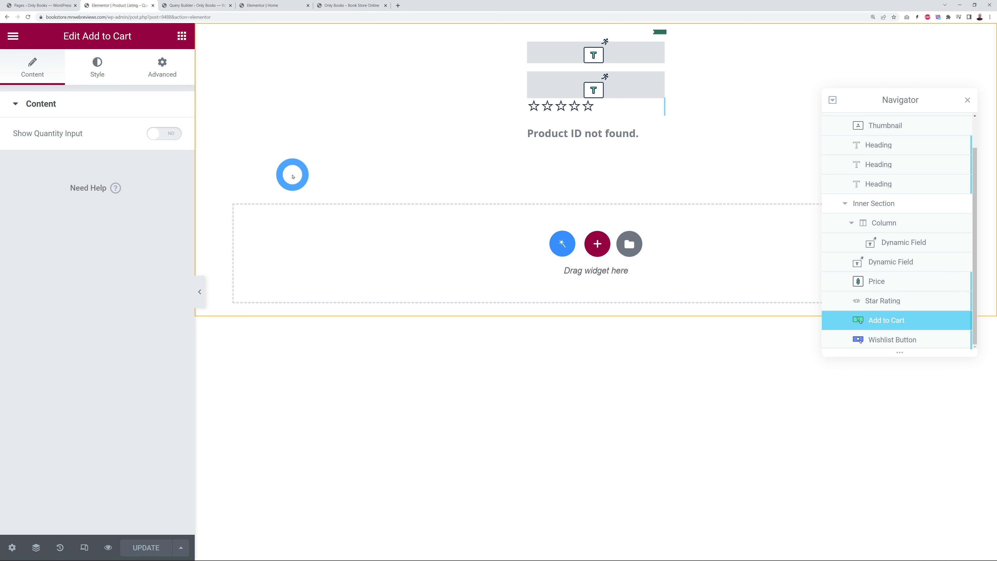
pyautogui.click(101, 78)
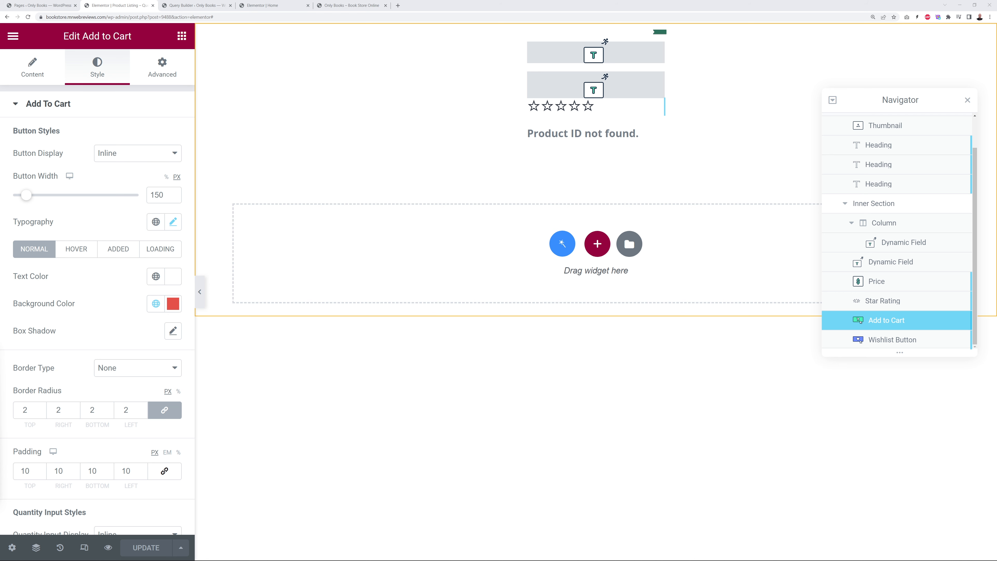
# Step: Set the button's Normal background to the pasted dark blue hex and update the template
pyautogui.click(174, 303)
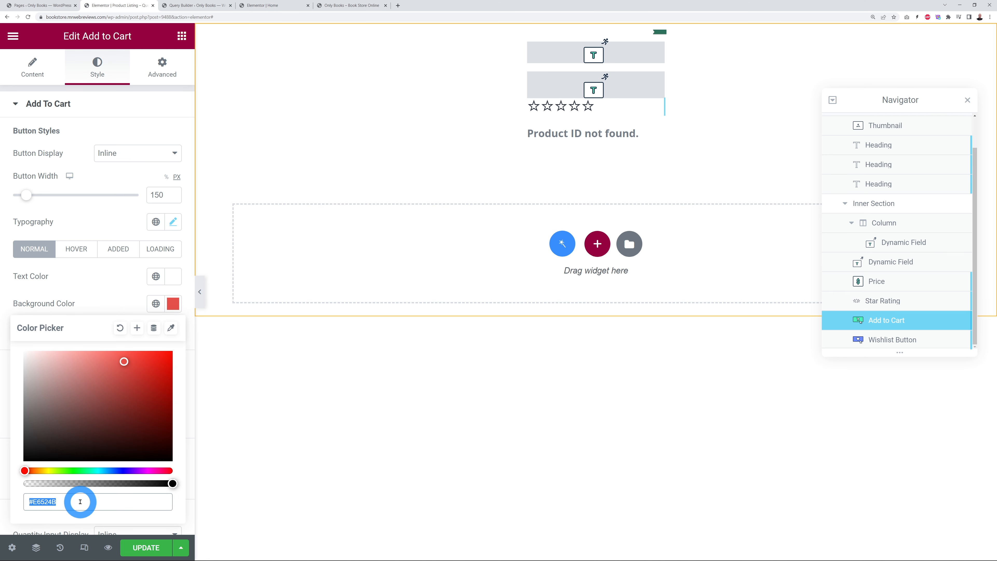
pyautogui.hotkey('ctrl', 'v')
pyautogui.click(111, 297)
pyautogui.scroll(-7, 117, 334)
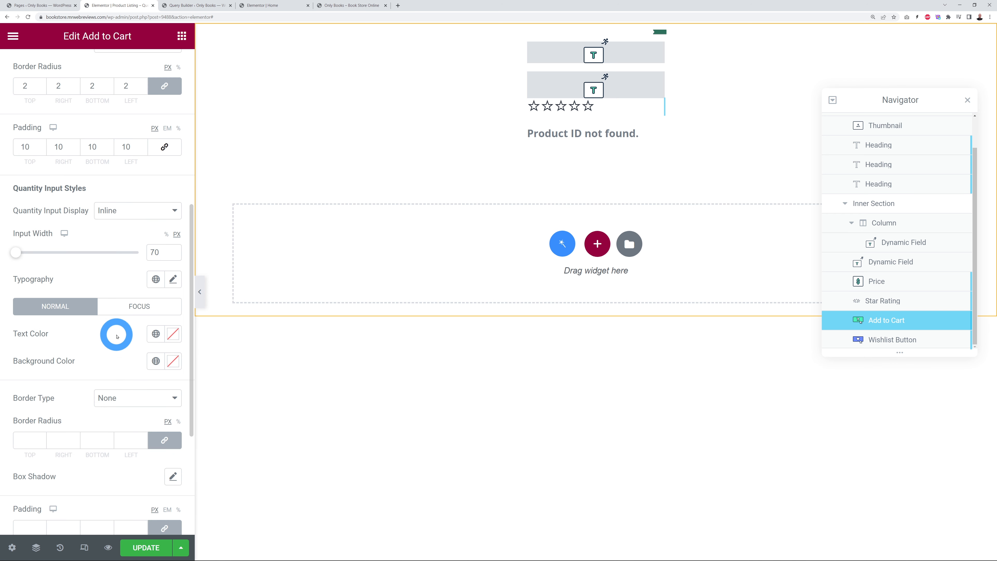
pyautogui.scroll(-3, 117, 336)
pyautogui.scroll(10, 117, 336)
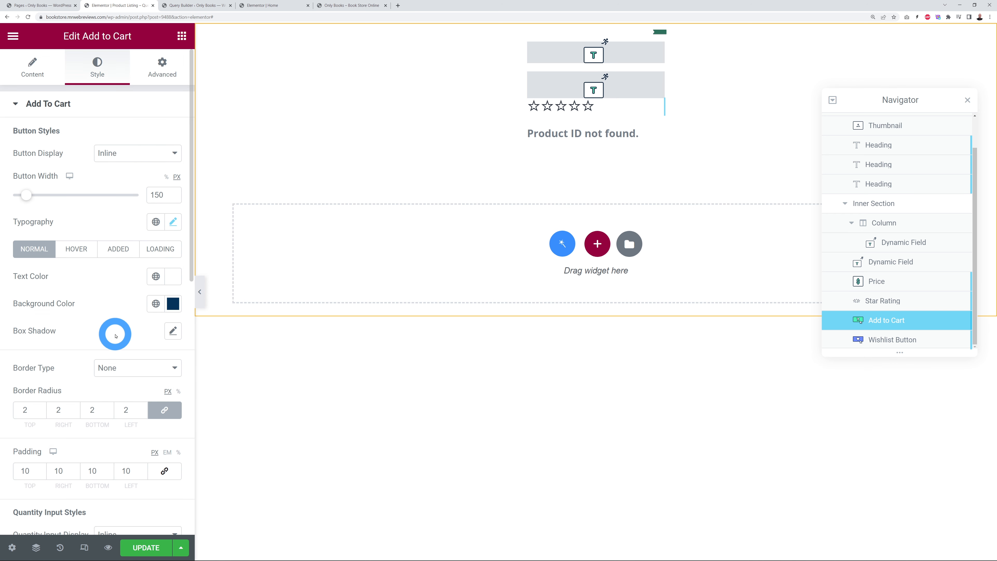
pyautogui.click(146, 548)
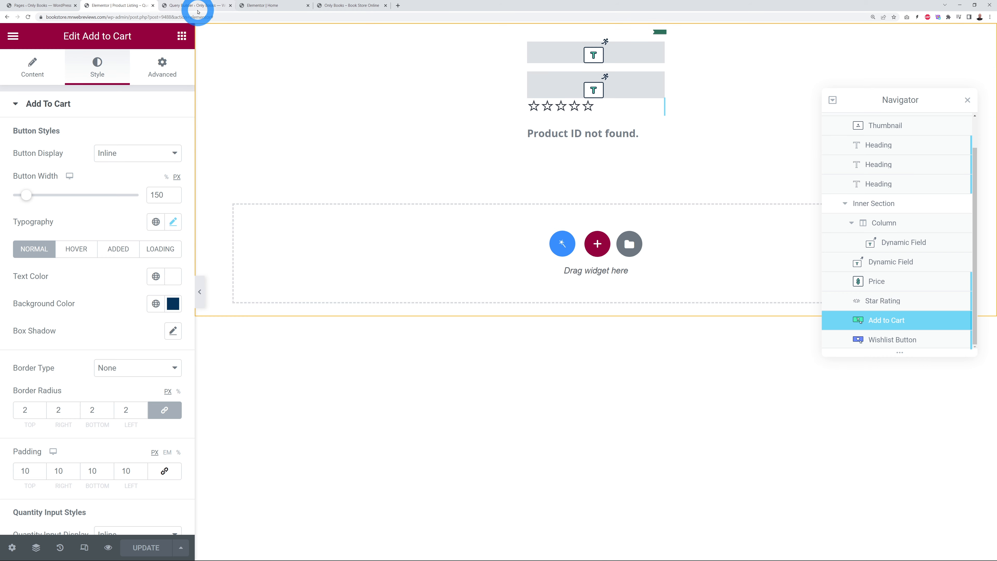
pyautogui.click(262, 5)
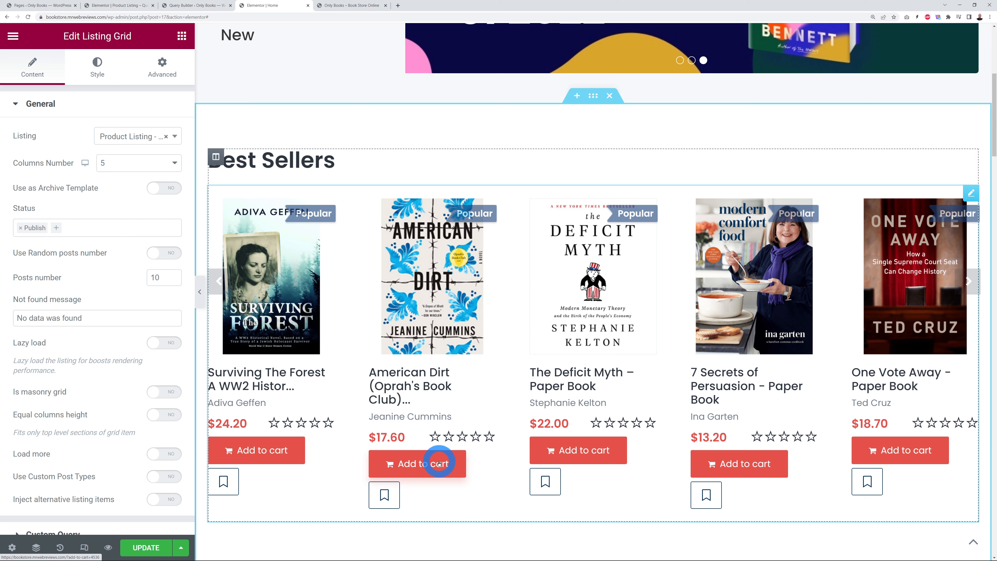
pyautogui.click(419, 370)
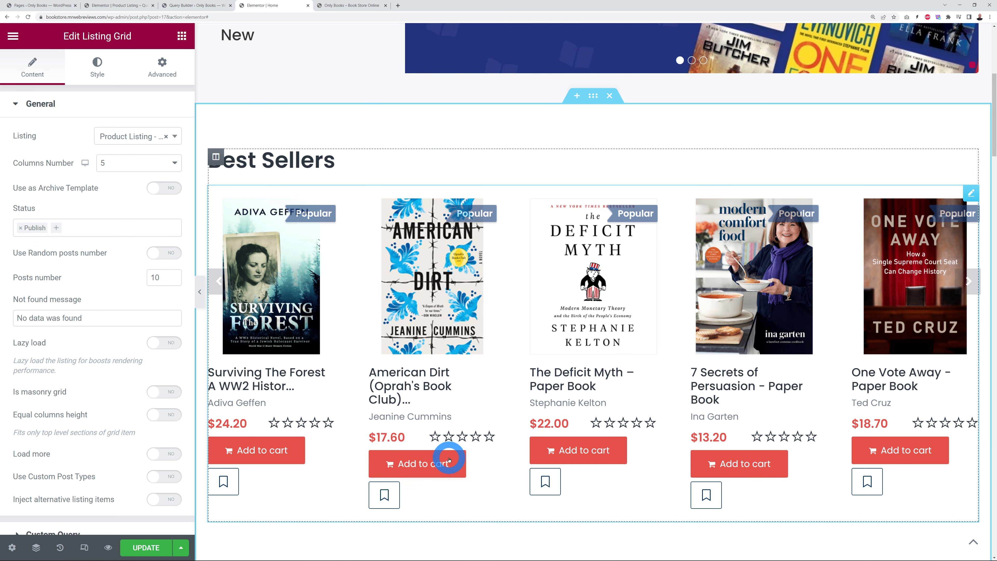
pyautogui.click(125, 5)
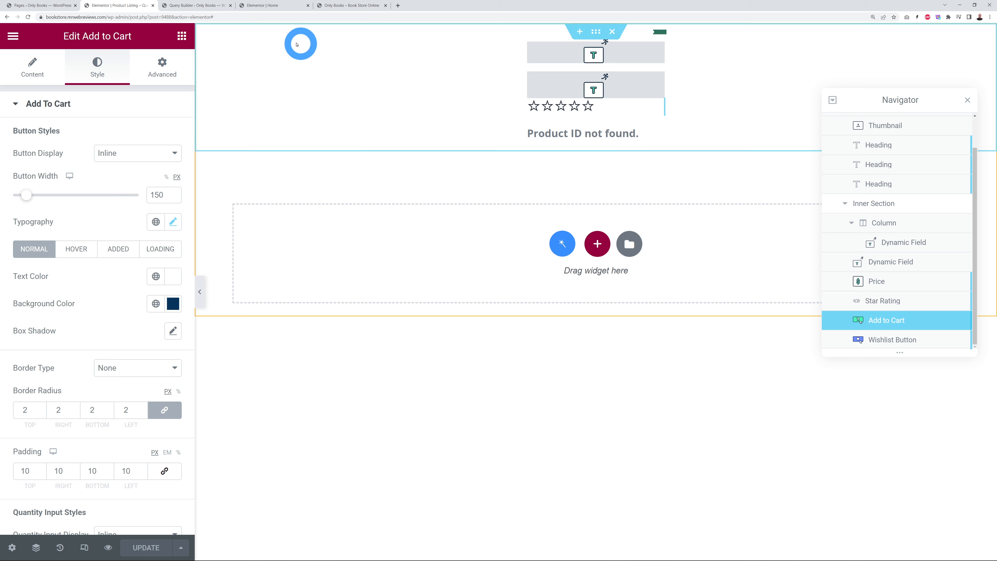
pyautogui.click(274, 5)
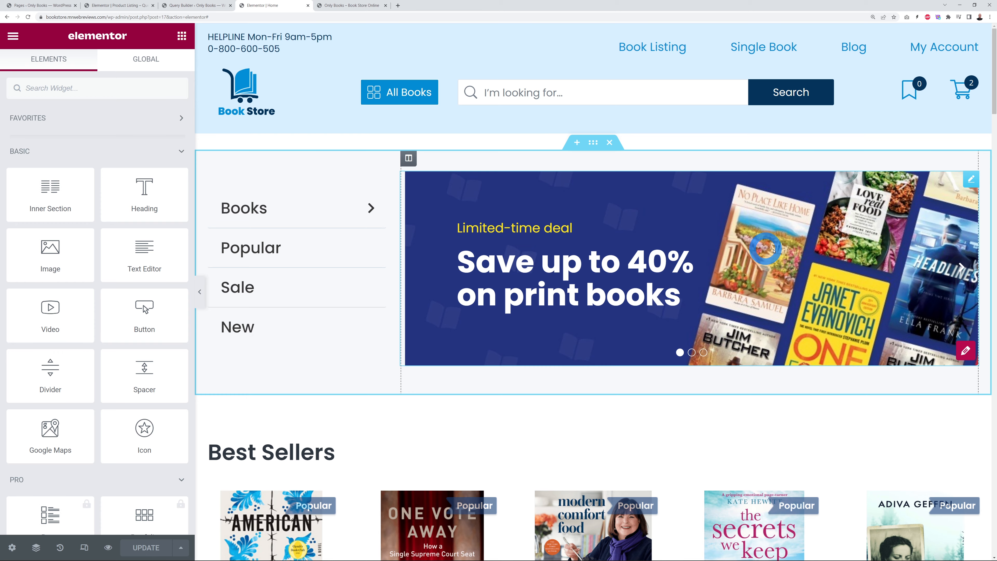
pyautogui.scroll(-6, 979, 223)
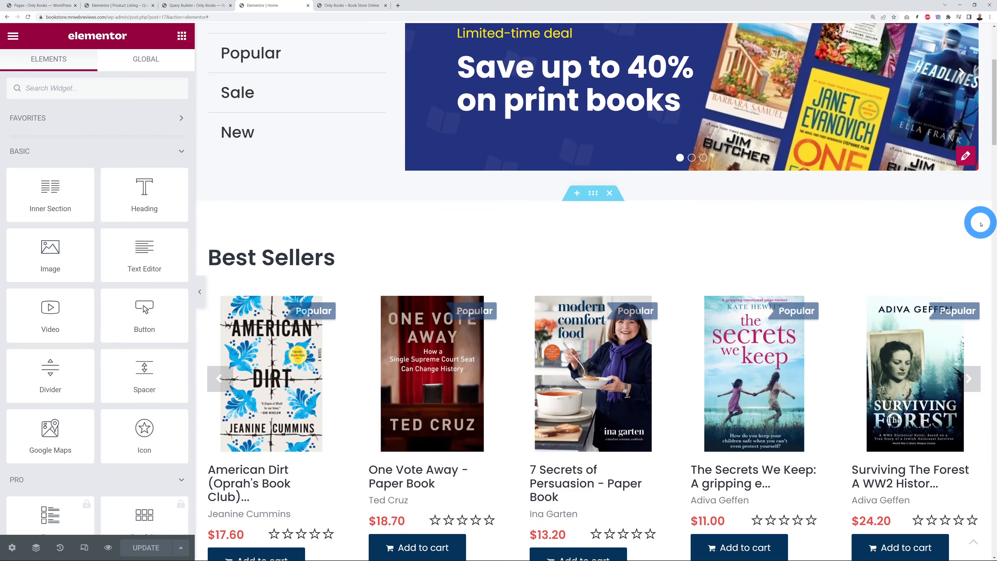
pyautogui.scroll(-3, 980, 223)
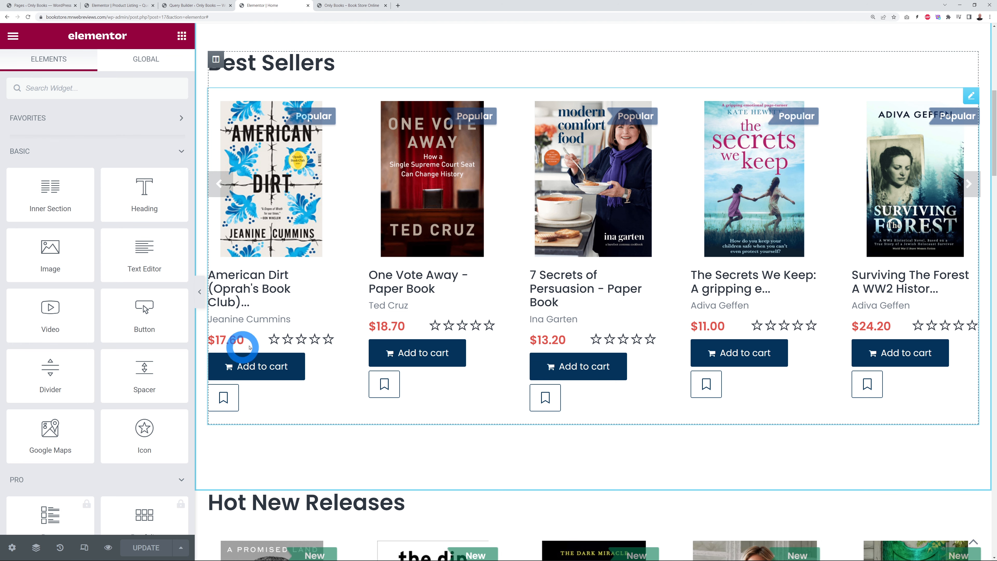
pyautogui.click(119, 6)
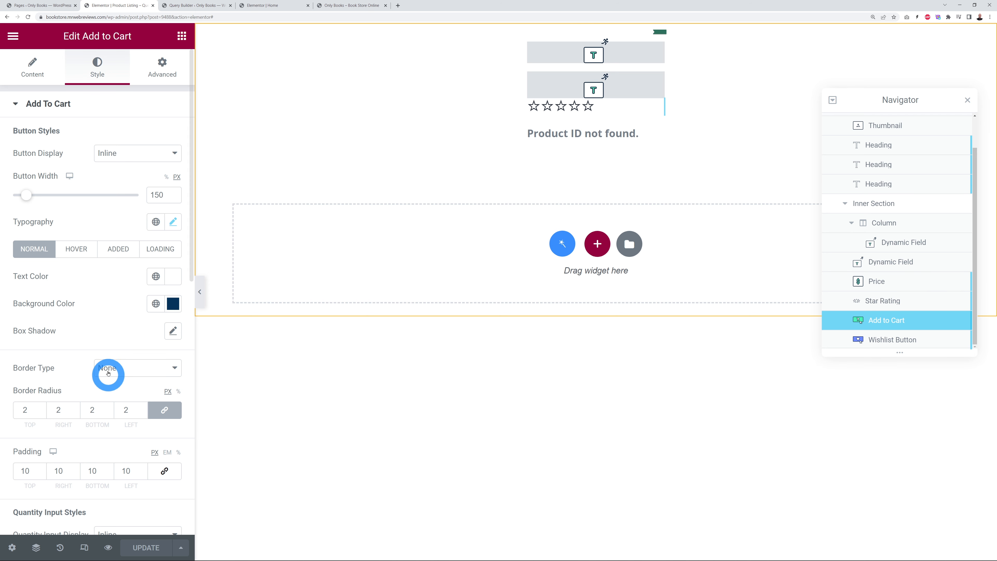
# Step: Paste the blue hex as the button's Hover background, then check the Added and Loading states
pyautogui.click(86, 257)
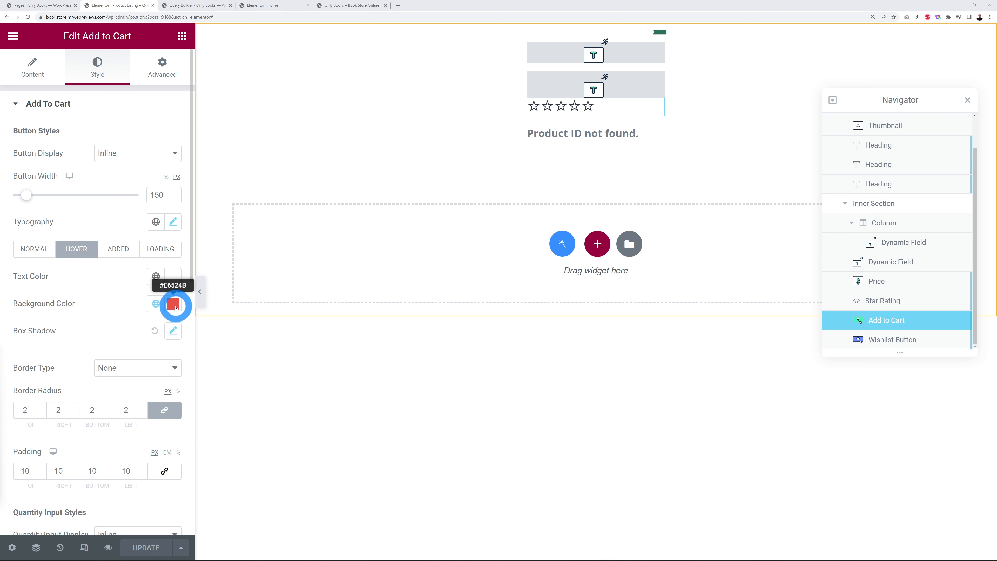
pyautogui.click(172, 303)
pyautogui.hotkey('ctrl', 'c')
pyautogui.click(114, 502)
pyautogui.hotkey('ctrl', 'v')
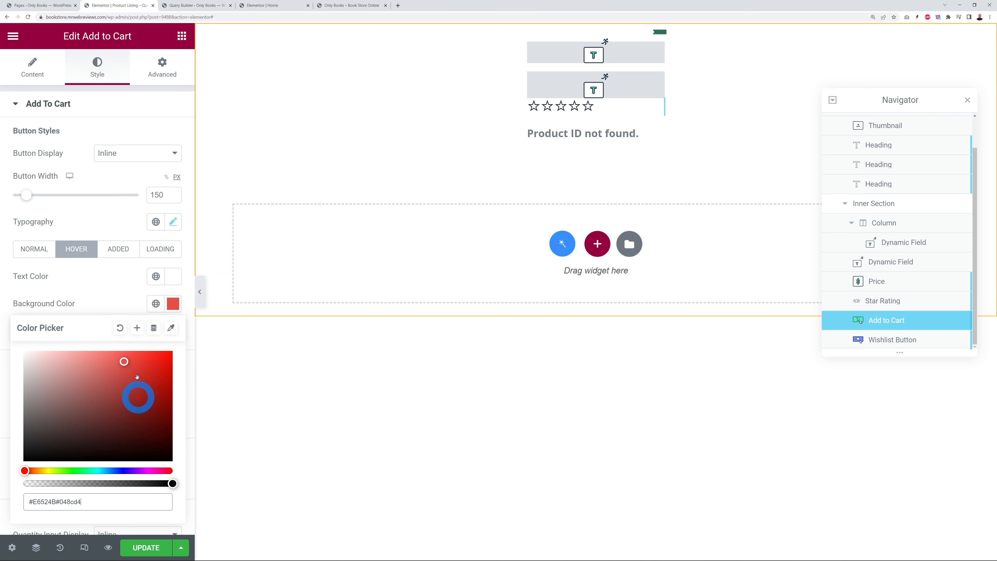
pyautogui.click(118, 290)
pyautogui.click(121, 251)
pyautogui.click(153, 249)
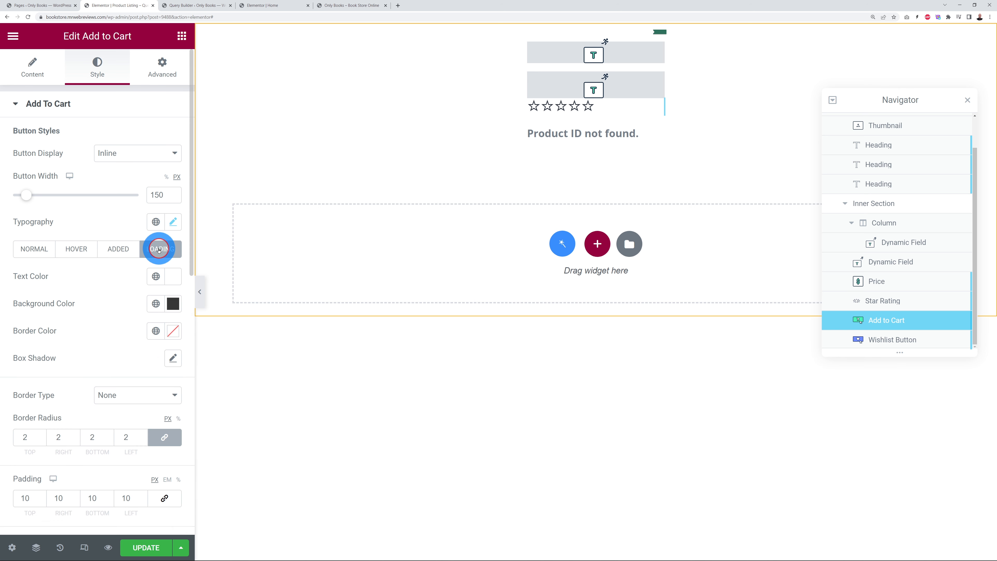
pyautogui.click(125, 253)
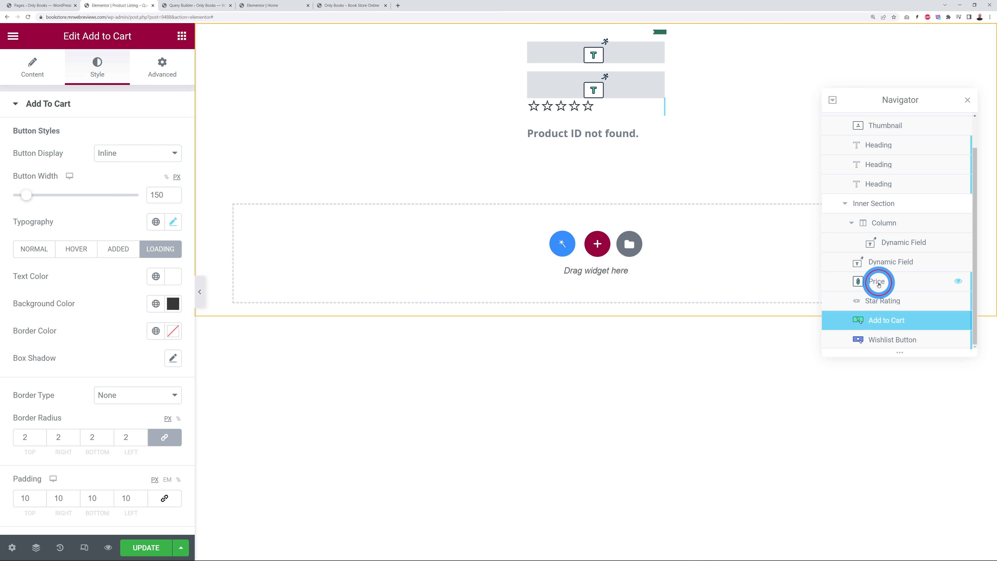
# Step: Set the Price text colour to the pasted blue hex and update the template
pyautogui.click(878, 282)
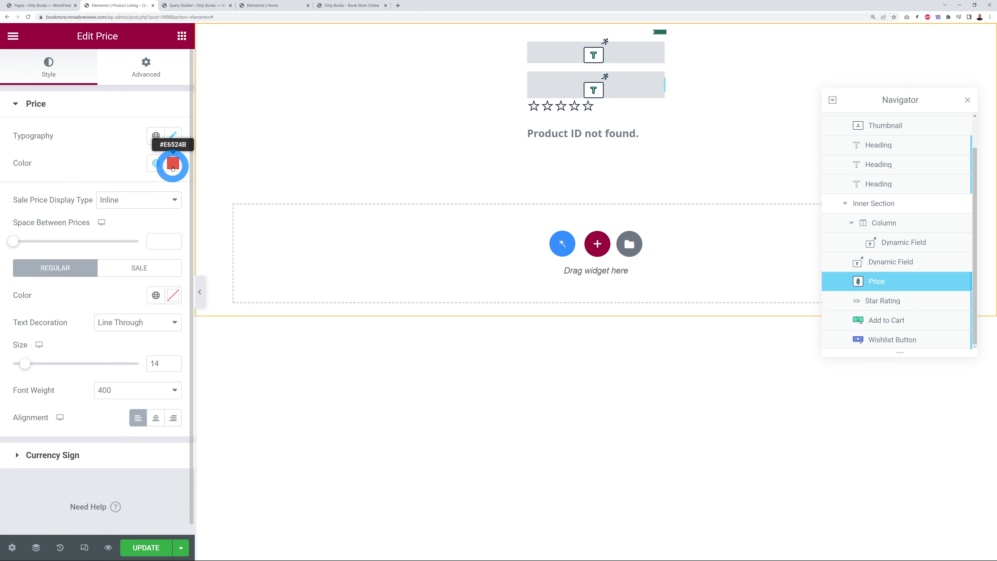
pyautogui.click(172, 164)
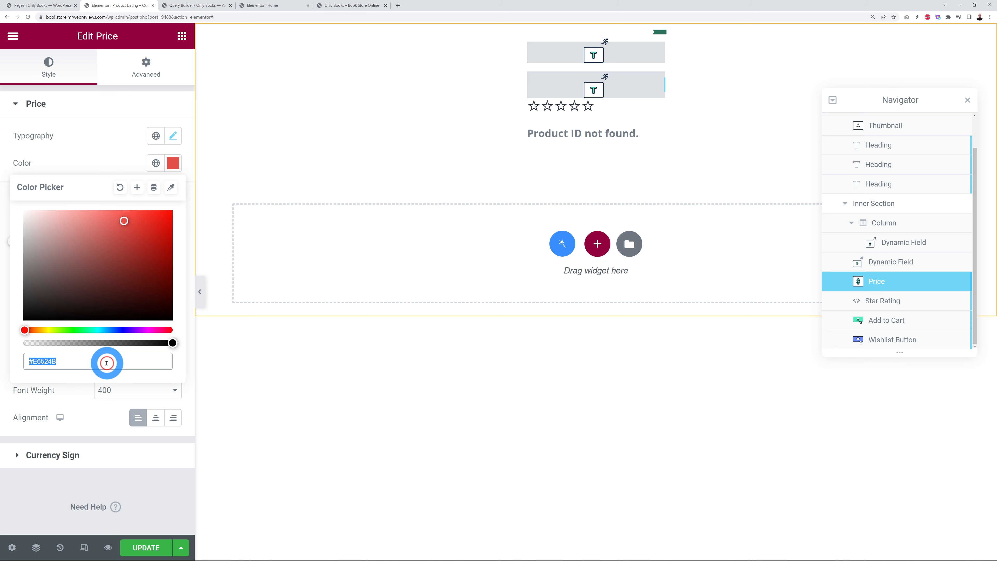
pyautogui.hotkey('ctrl', 'v')
pyautogui.click(109, 178)
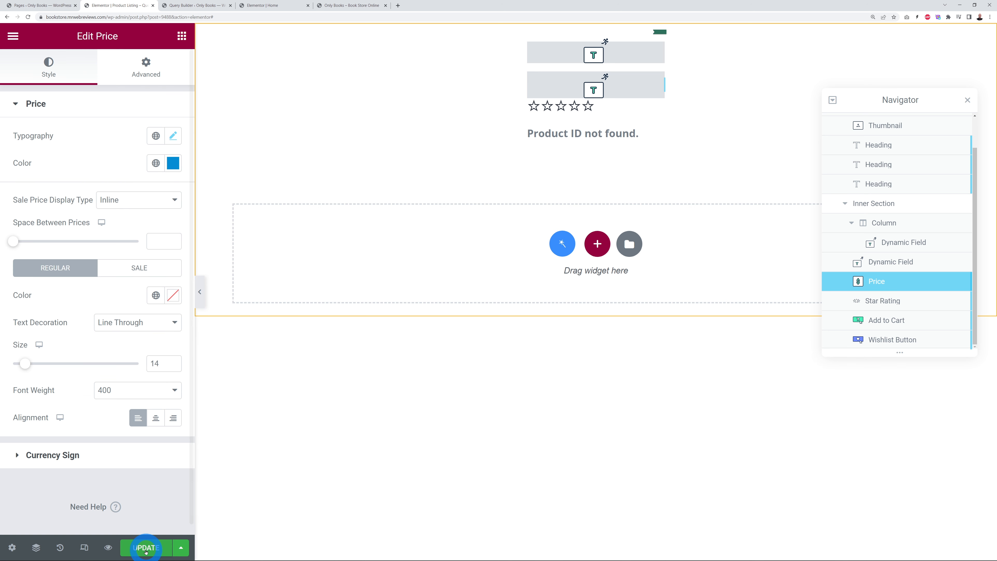
pyautogui.click(144, 547)
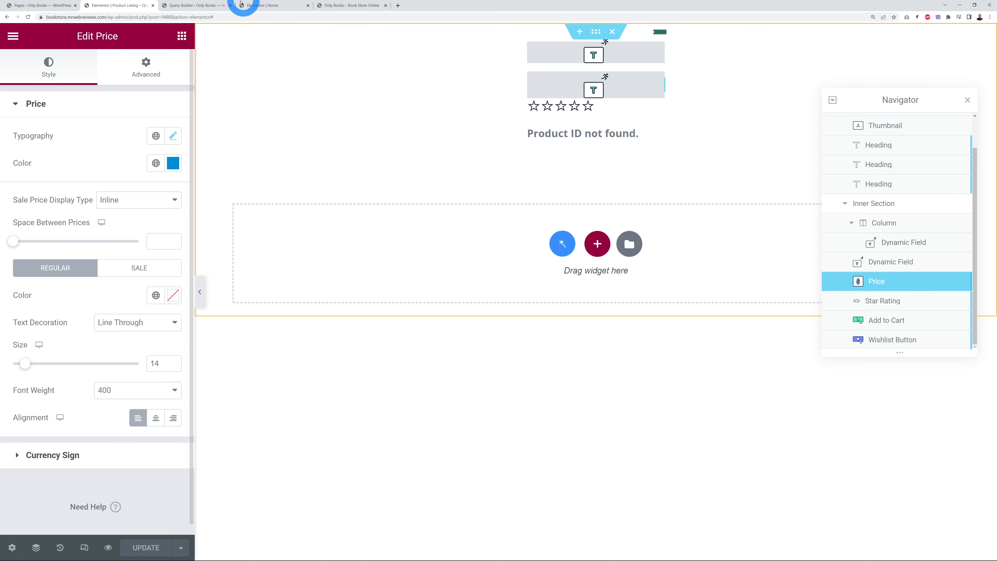
# Step: Scroll the Home editor to confirm the Best Sellers grid shows blue prices
pyautogui.click(261, 6)
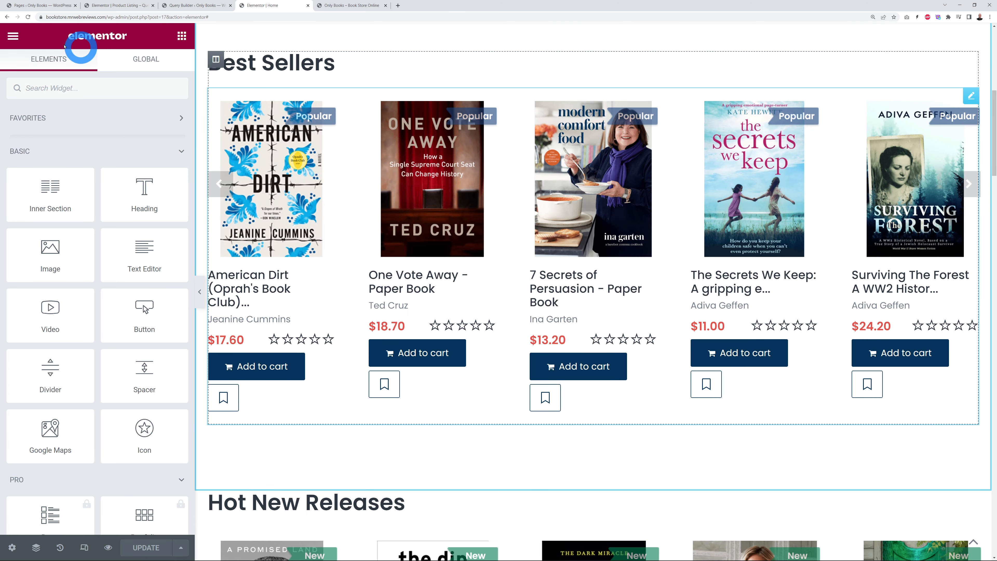
pyautogui.click(161, 214)
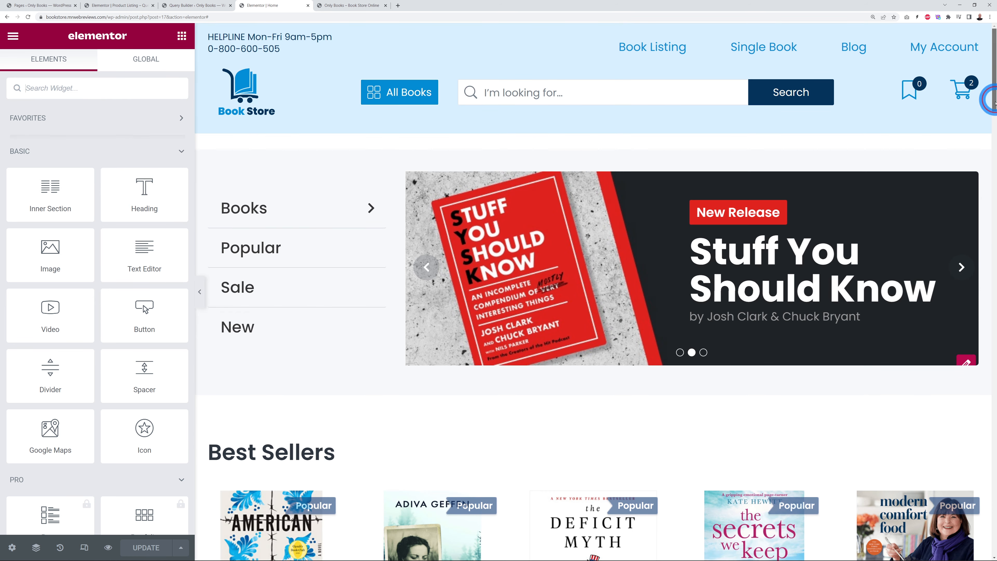
pyautogui.scroll(-10, 992, 103)
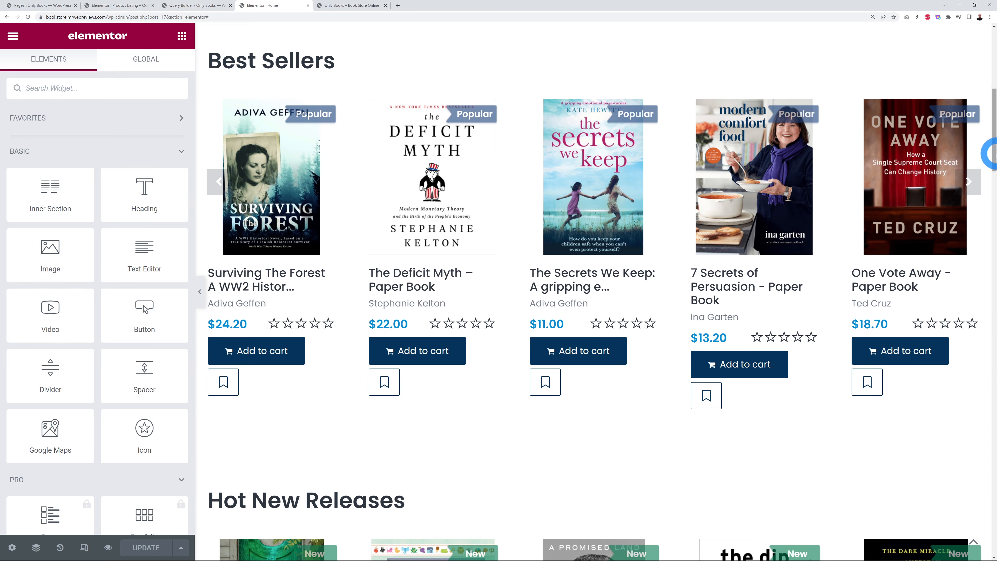
pyautogui.moveTo(993, 151); pyautogui.dragTo(995, 235)
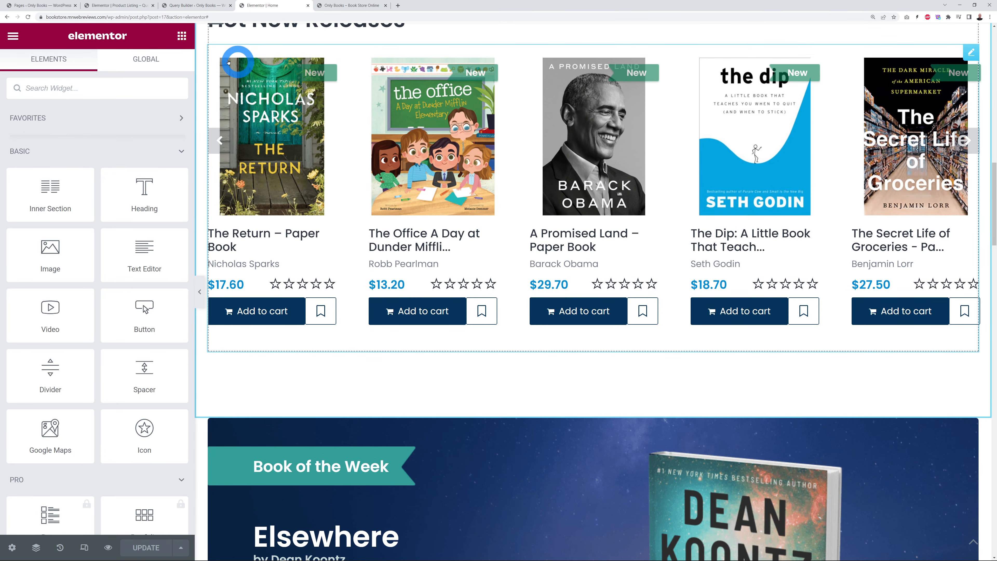
pyautogui.moveTo(992, 228); pyautogui.dragTo(995, 144)
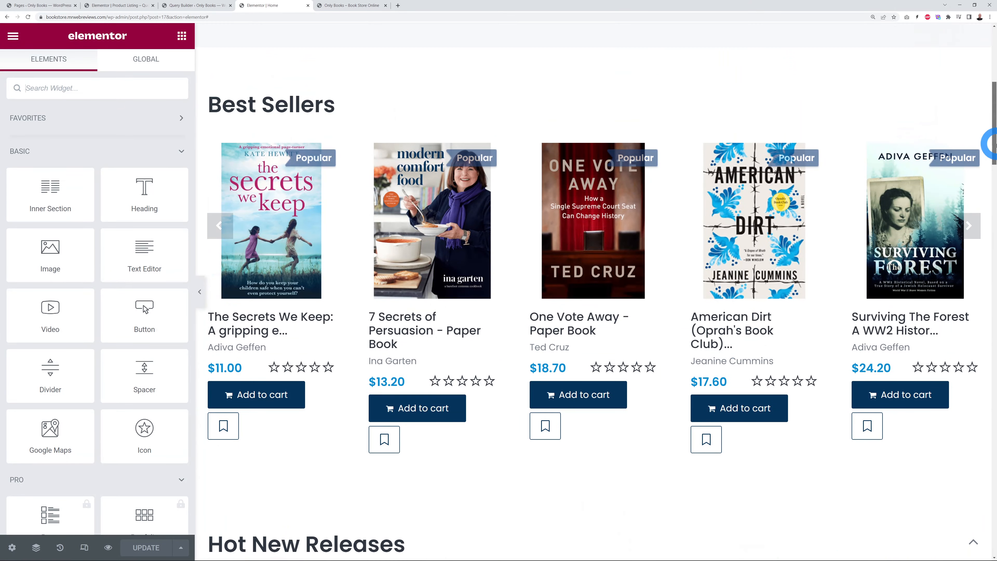
# Step: Switch to the live Only Books storefront tab
pyautogui.click(347, 198)
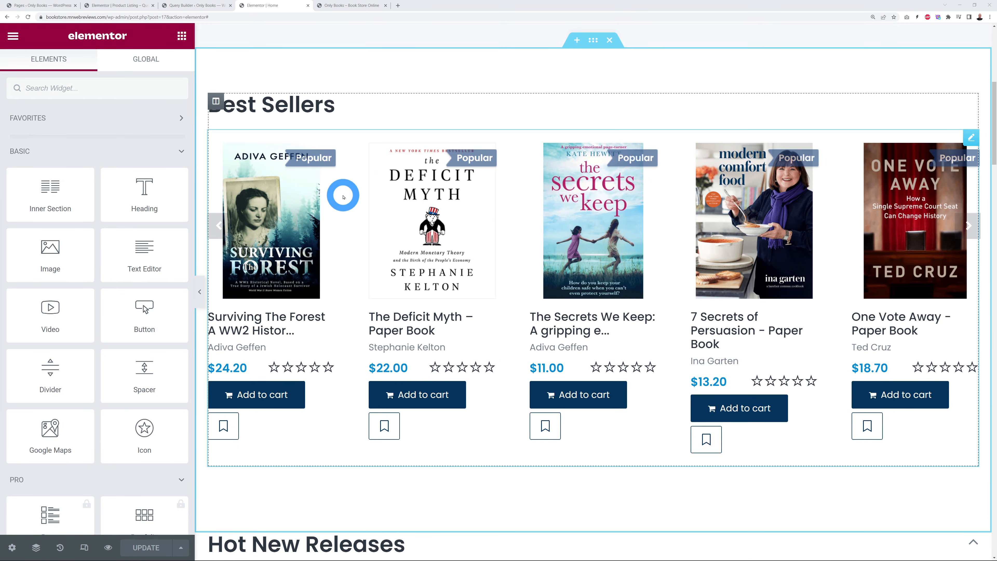
pyautogui.click(348, 4)
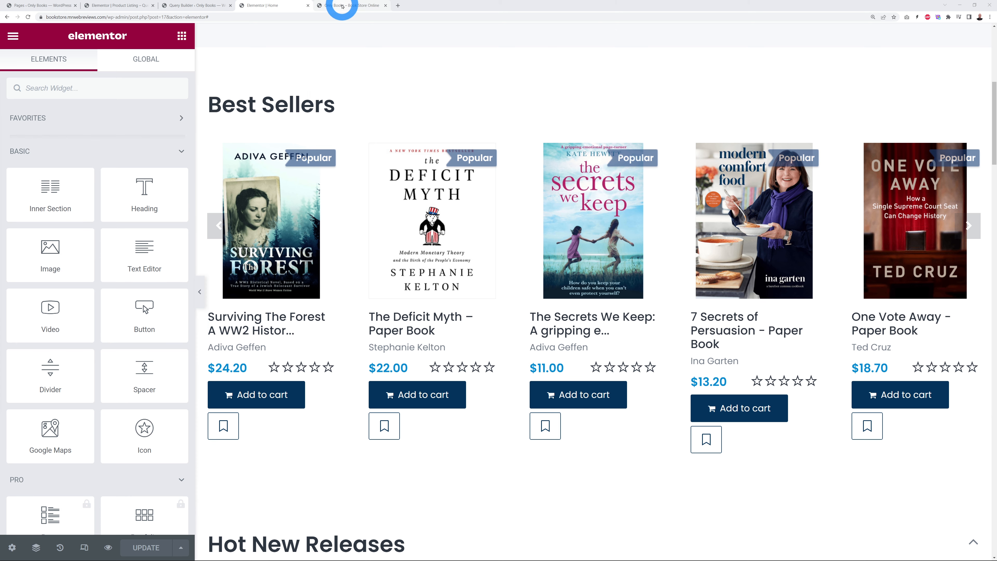
pyautogui.click(618, 151)
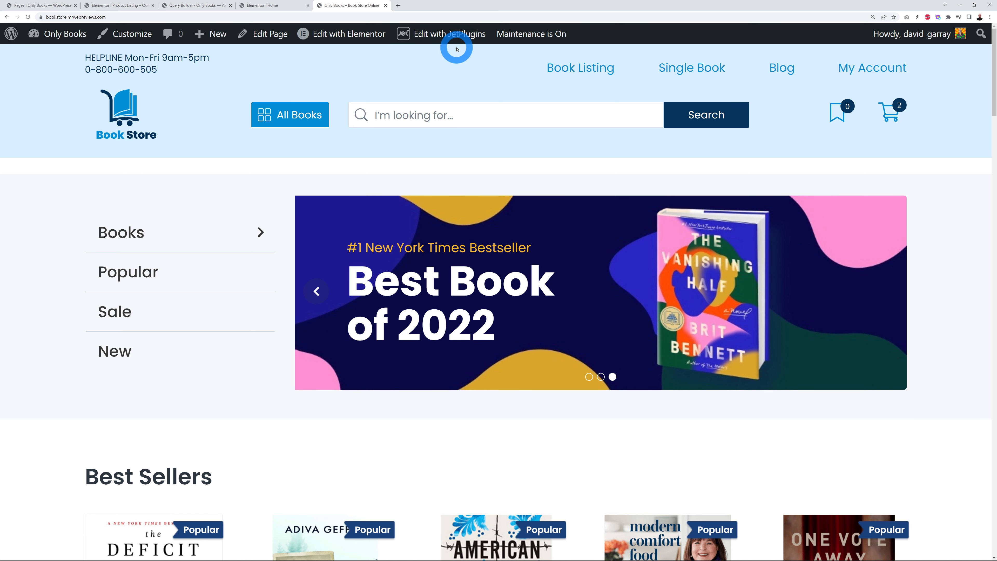
# Step: Show the Edit with JetPlugins template list from the storefront's admin bar
pyautogui.moveTo(438, 36)
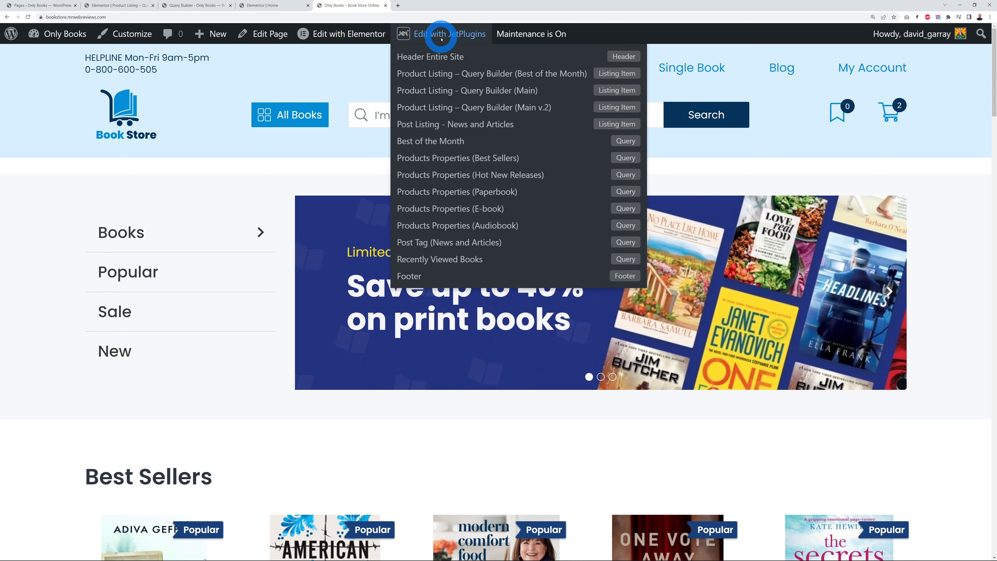
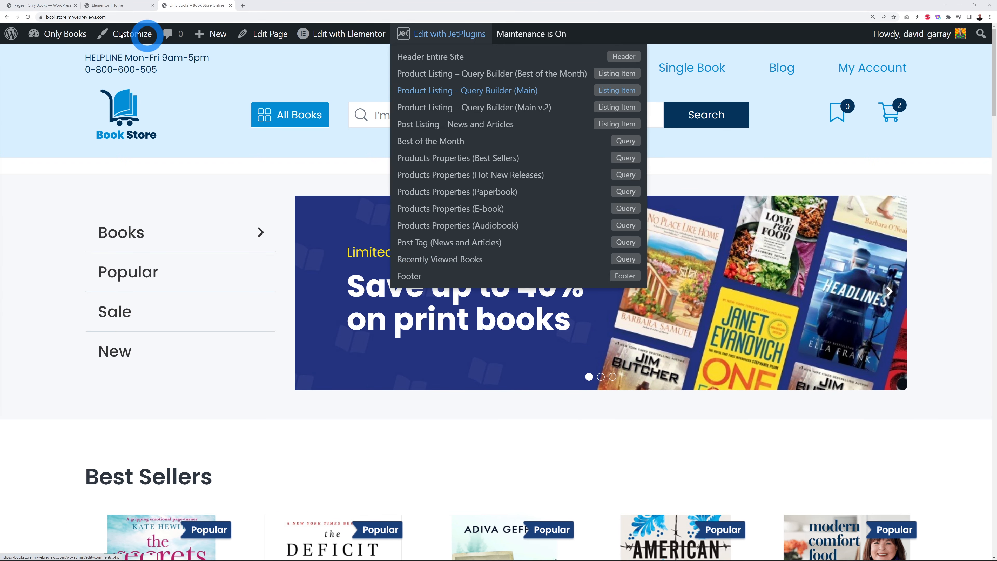
# Step: Look over the site's pages list in the admin tab
pyautogui.click(49, 6)
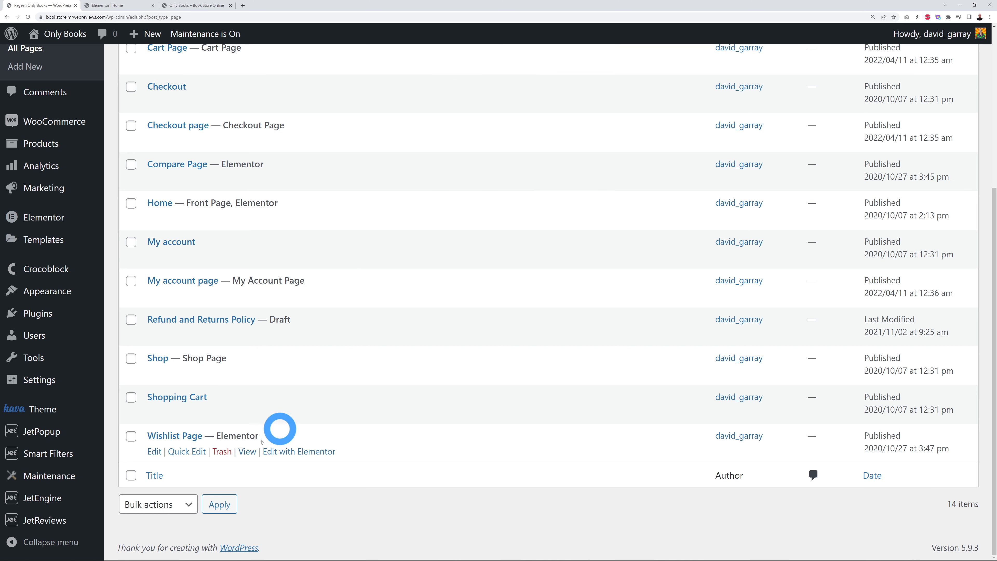
pyautogui.moveTo(48, 498)
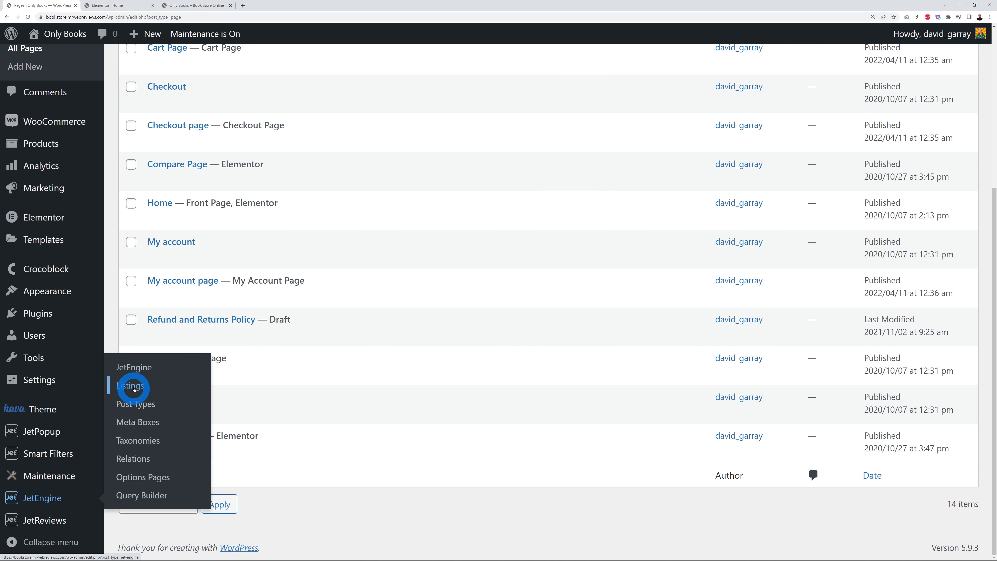
pyautogui.click(354, 536)
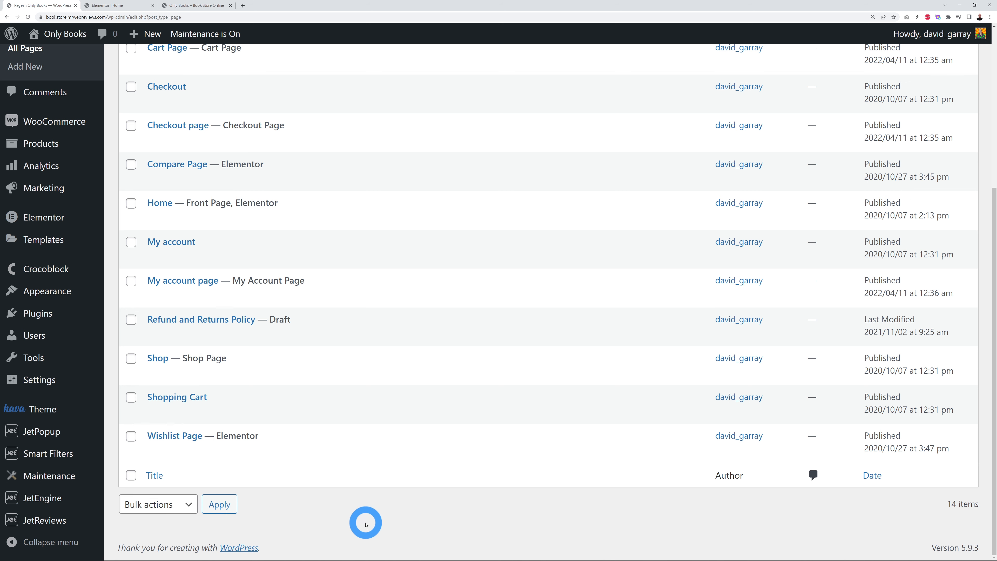
# Step: Open Products Properties (Best Sellers) from Edit with JetPlugins in a new tab
pyautogui.click(186, 6)
pyautogui.moveTo(419, 36)
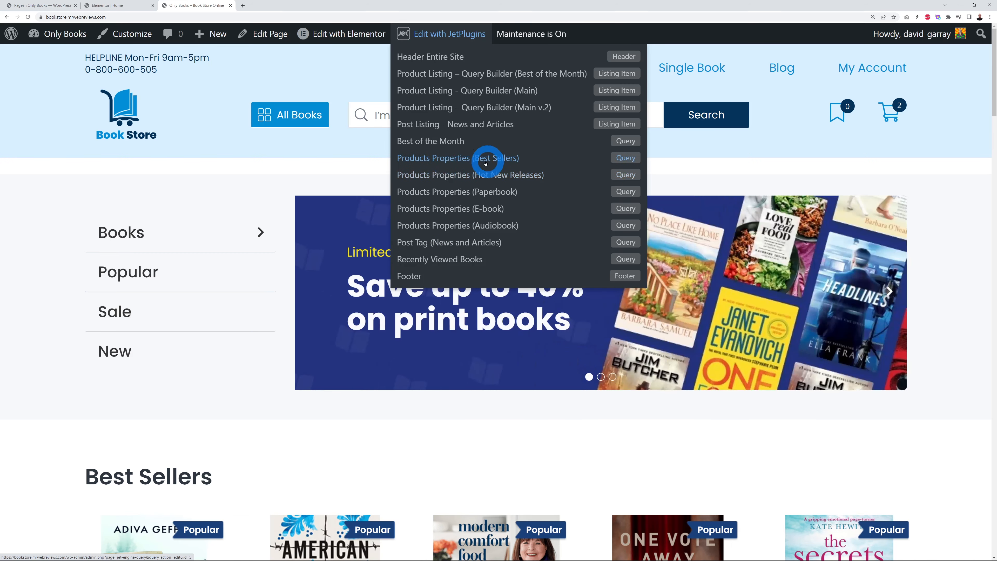
pyautogui.rightClick(455, 160)
pyautogui.click(466, 164)
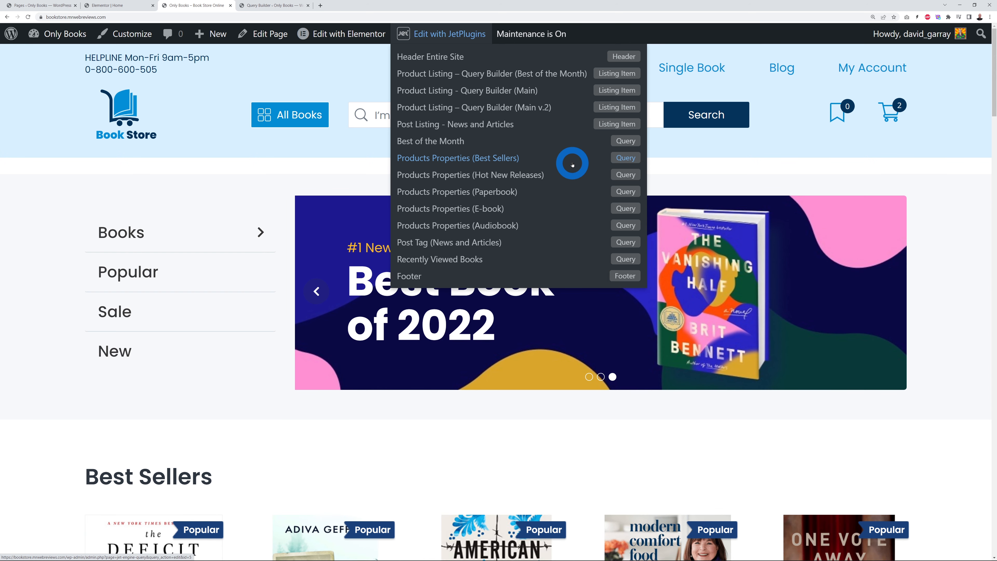
# Step: Show the Meta Query clauses and check their Equal comparisons on popular and paperbook
pyautogui.click(290, 5)
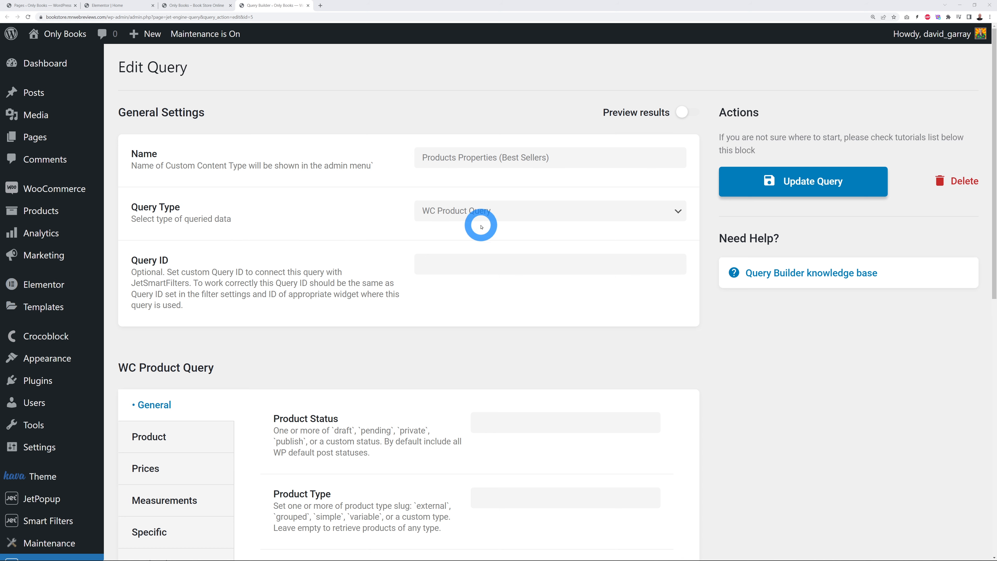
pyautogui.scroll(-5, 778, 350)
pyautogui.scroll(-2, 792, 354)
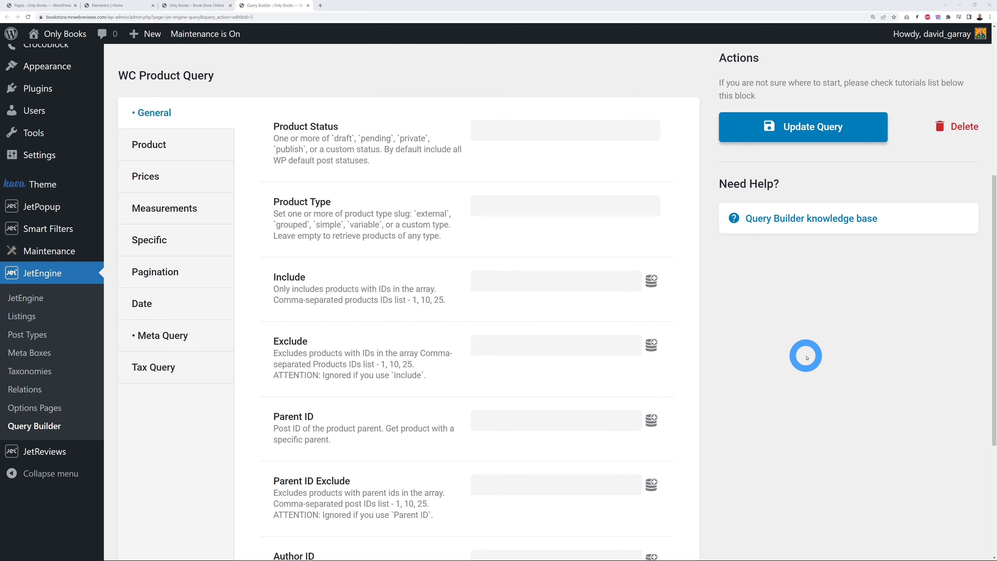
pyautogui.click(175, 338)
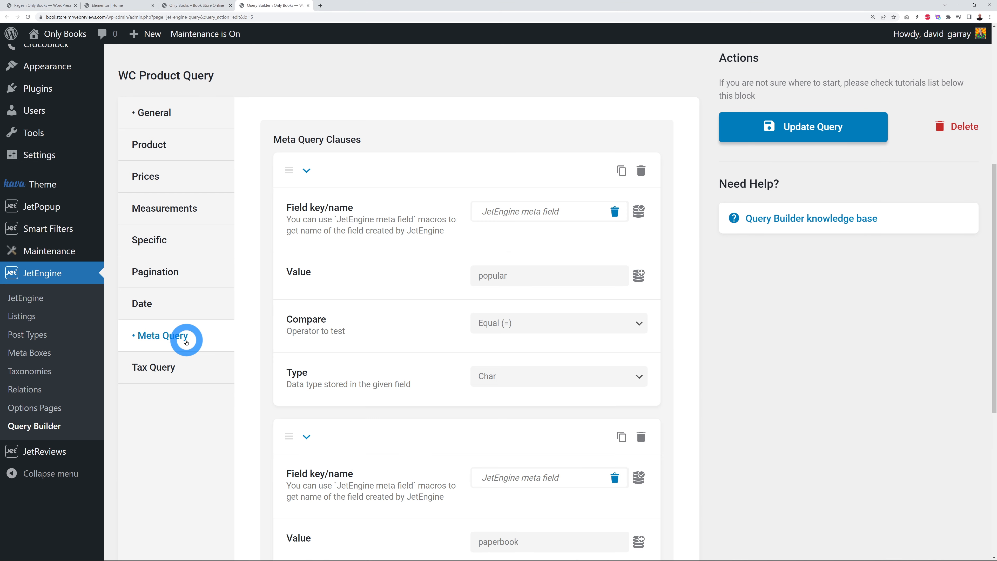
pyautogui.click(618, 332)
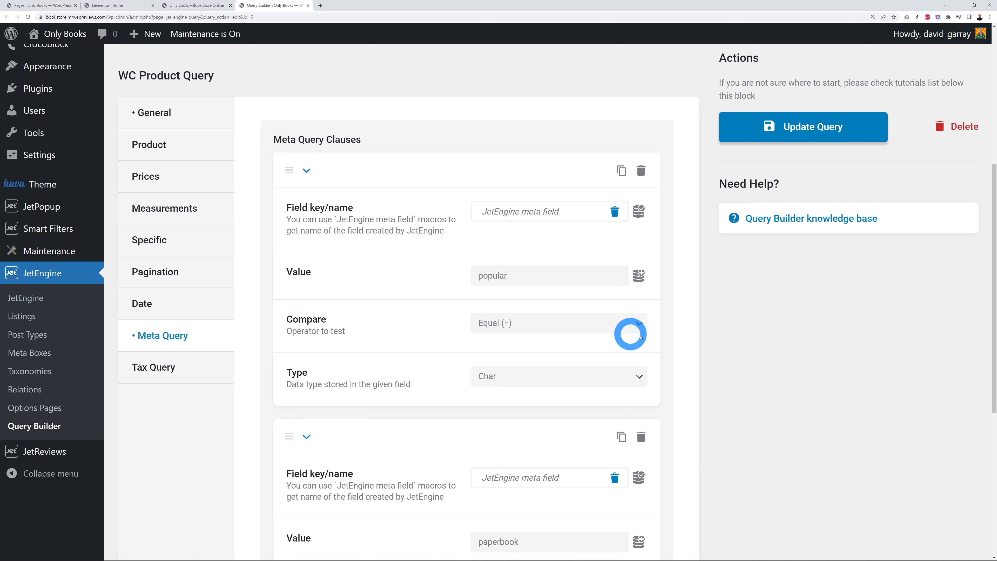
pyautogui.click(720, 343)
pyautogui.scroll(-2, 721, 343)
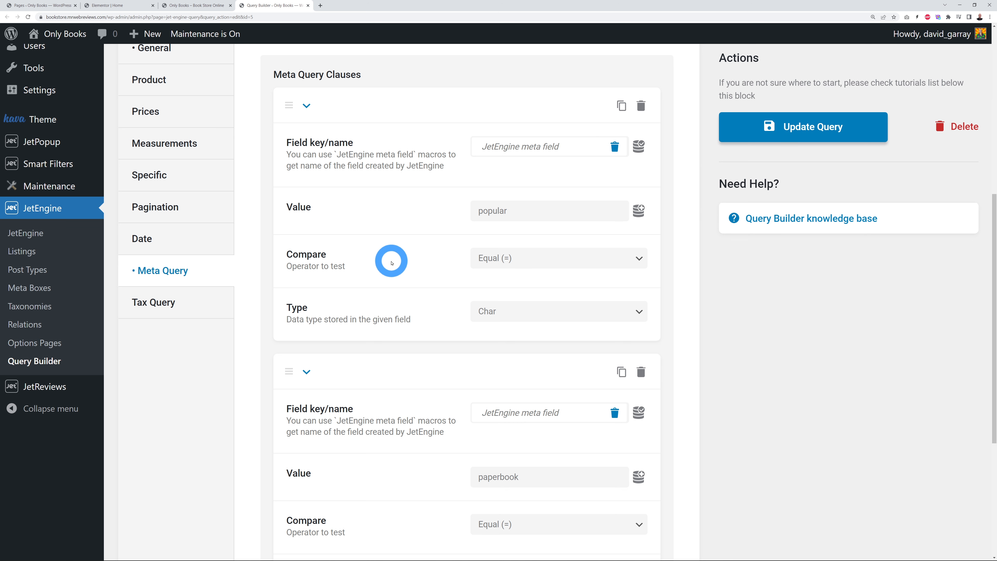
pyautogui.scroll(-5, 390, 259)
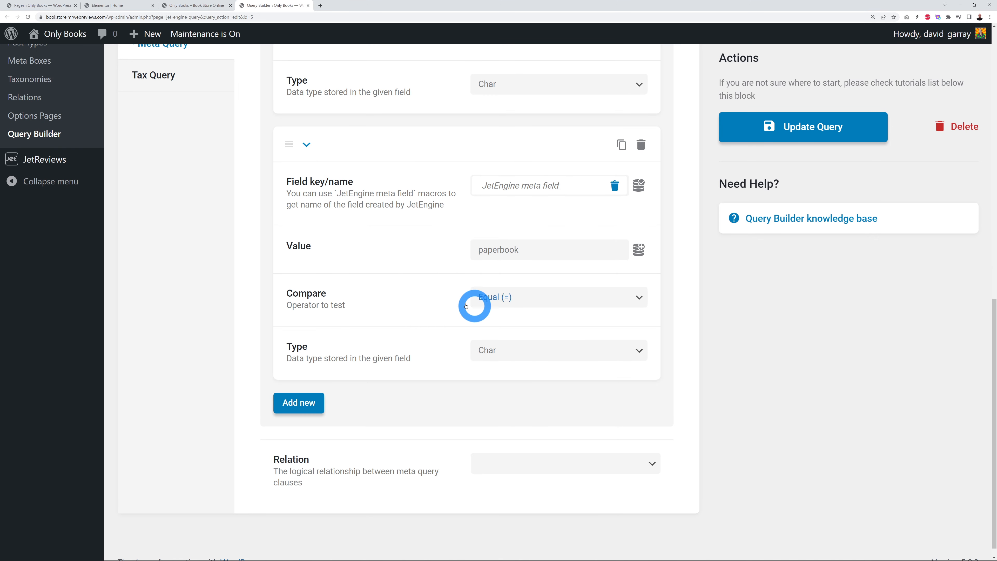
pyautogui.scroll(2, 400, 310)
pyautogui.scroll(2, 504, 352)
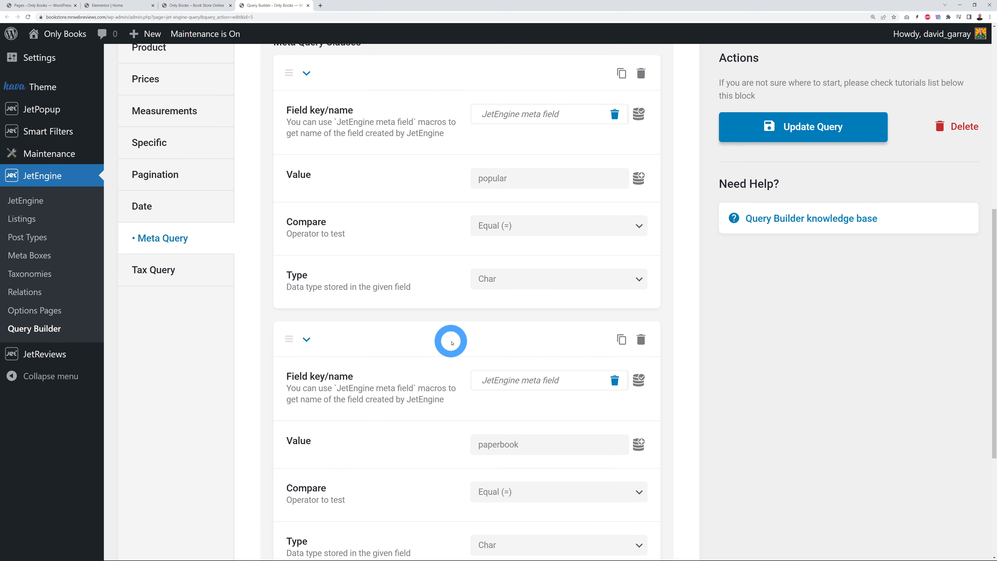
# Step: Compare the clauses against the storefront's Best Sellers row, then return to the query
pyautogui.click(194, 5)
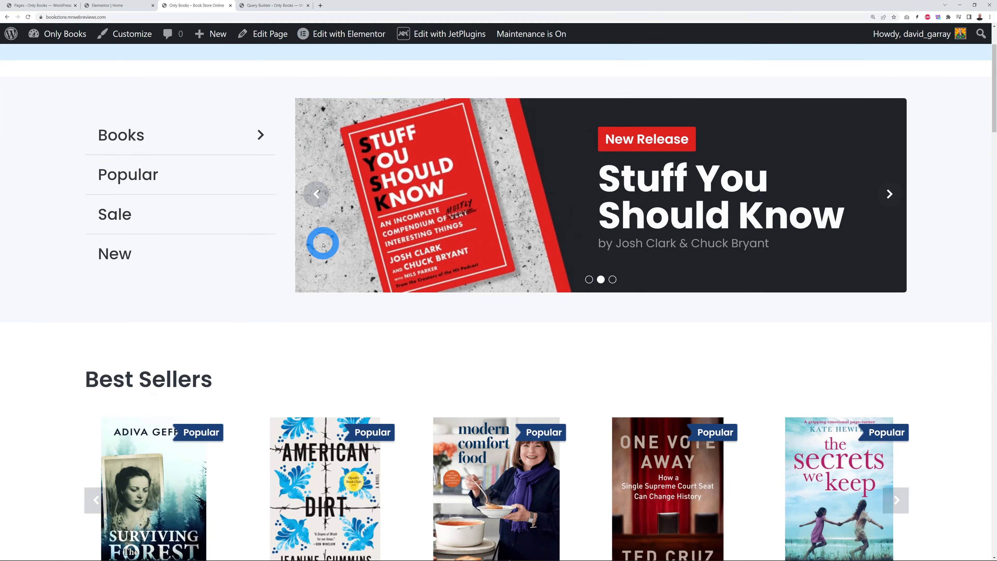
pyautogui.scroll(-4, 323, 245)
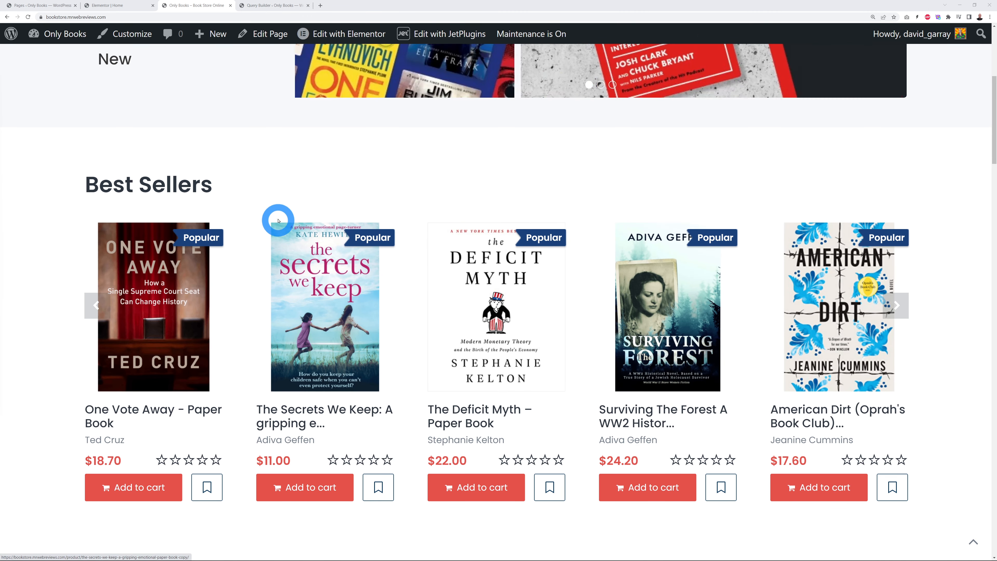
pyautogui.click(273, 7)
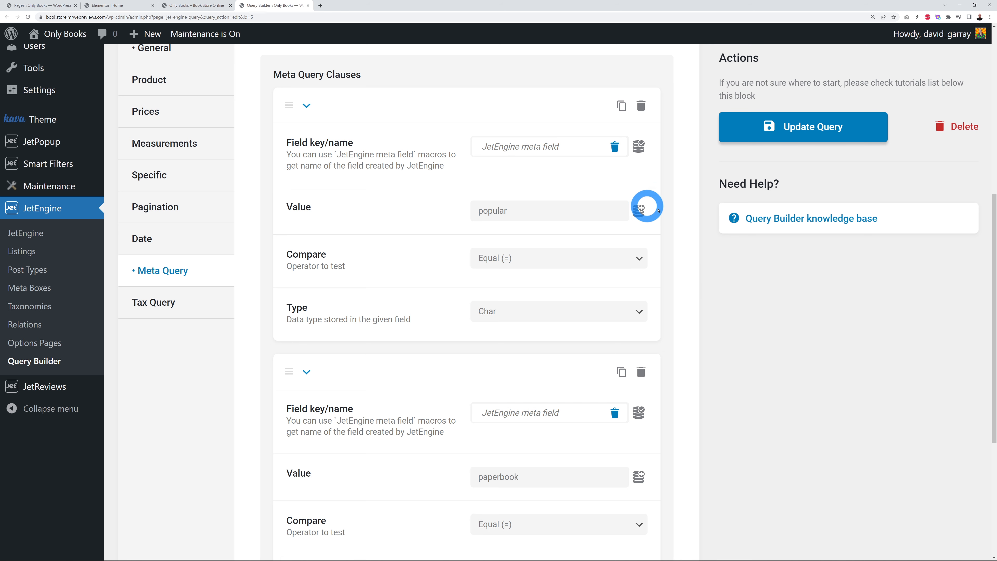
# Step: List the dynamic value macros for the popular value and compare with the storefront row
pyautogui.click(639, 212)
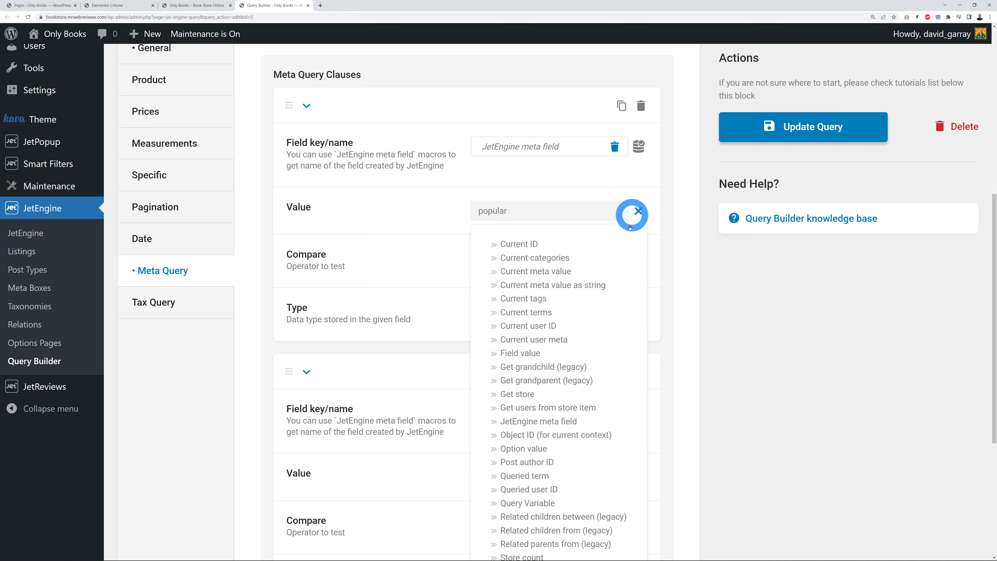
pyautogui.scroll(-3, 614, 296)
pyautogui.scroll(-1, 604, 338)
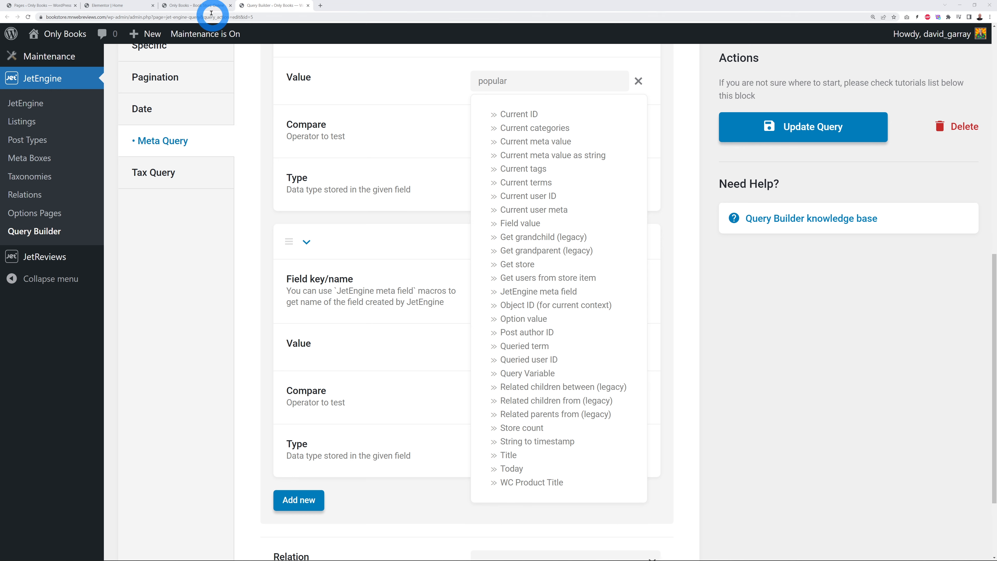
pyautogui.click(204, 5)
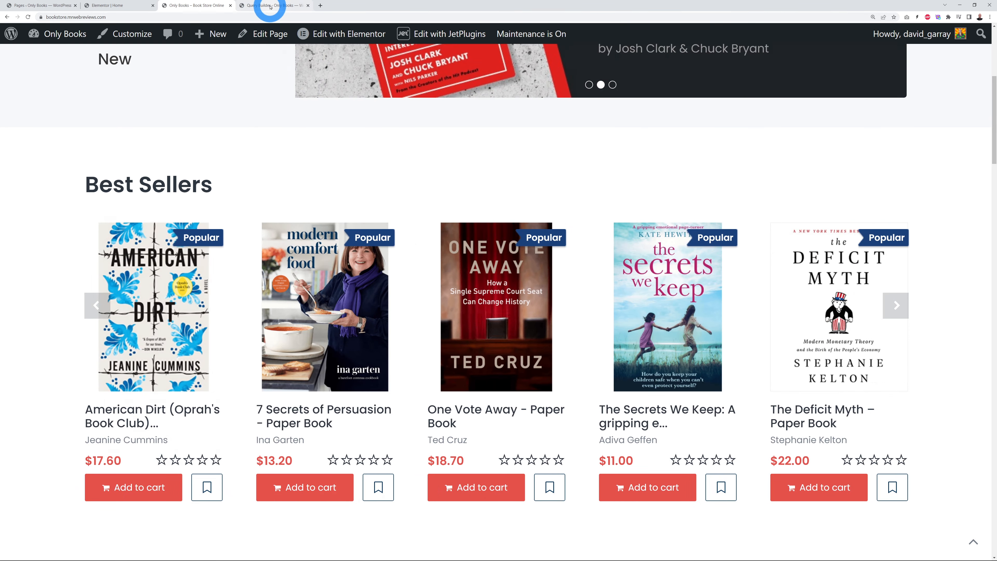
pyautogui.click(270, 7)
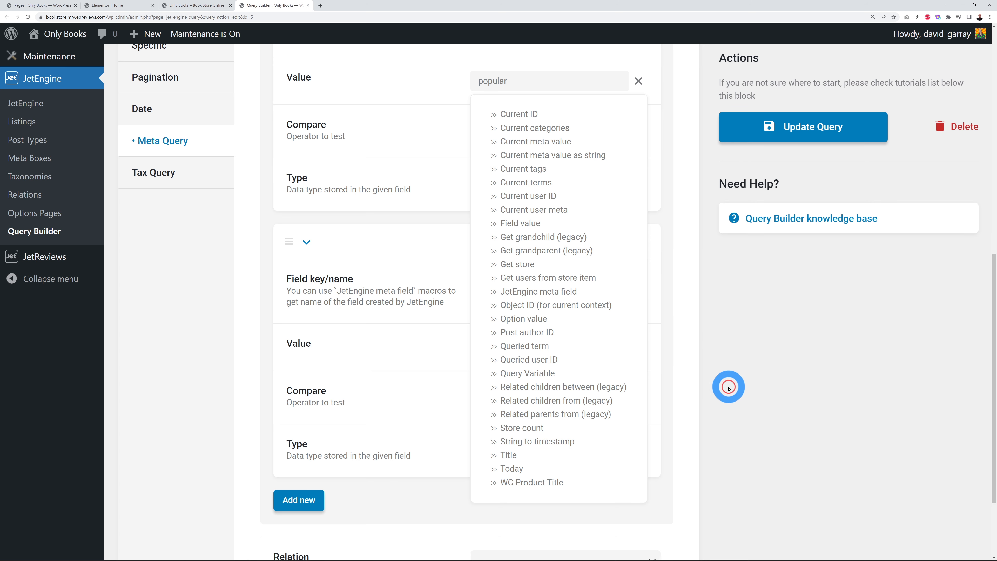
# Step: Close the macros list unchanged and return to the Home page in Elementor
pyautogui.click(638, 82)
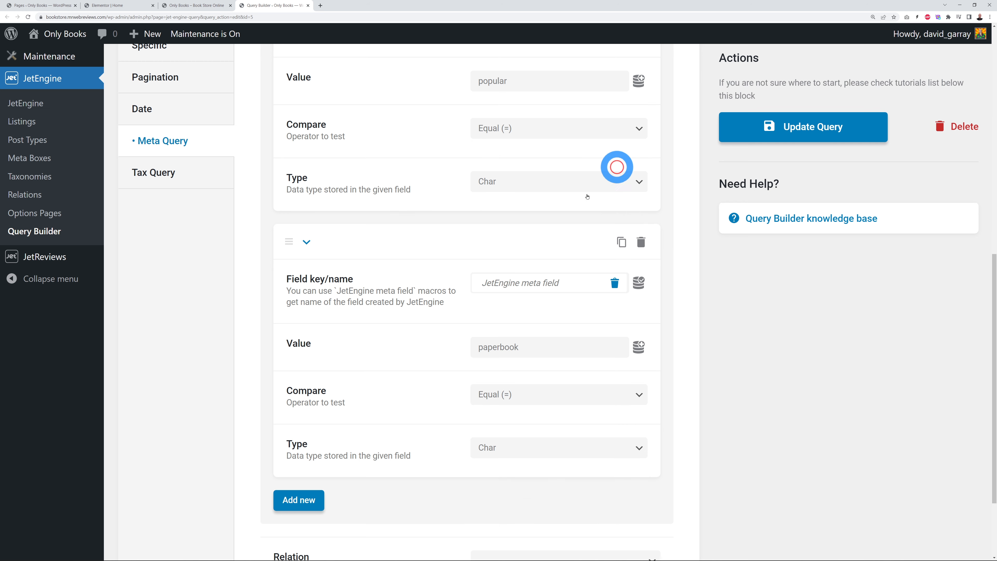
pyautogui.scroll(2, 863, 449)
pyautogui.scroll(3, 863, 448)
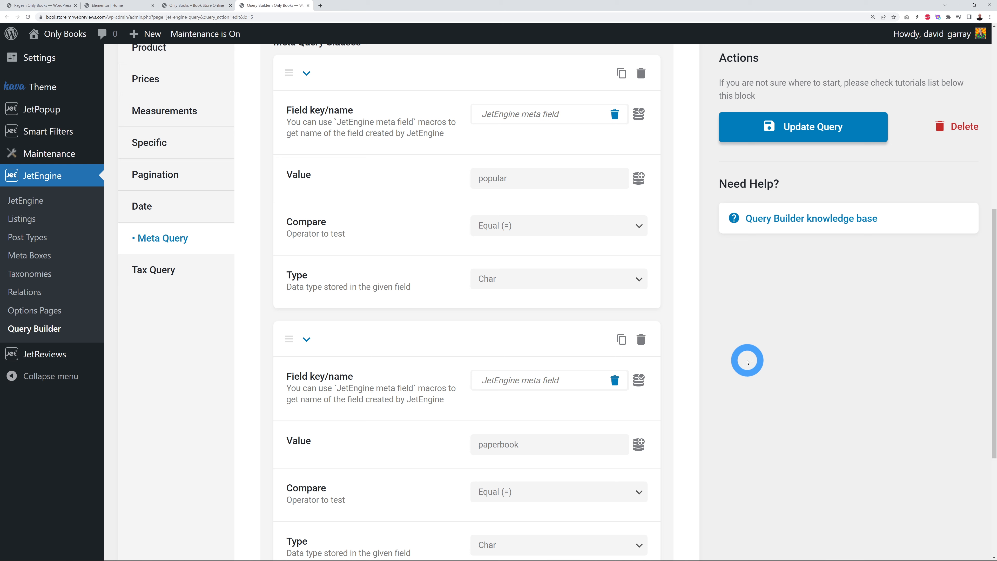
pyautogui.scroll(5, 744, 361)
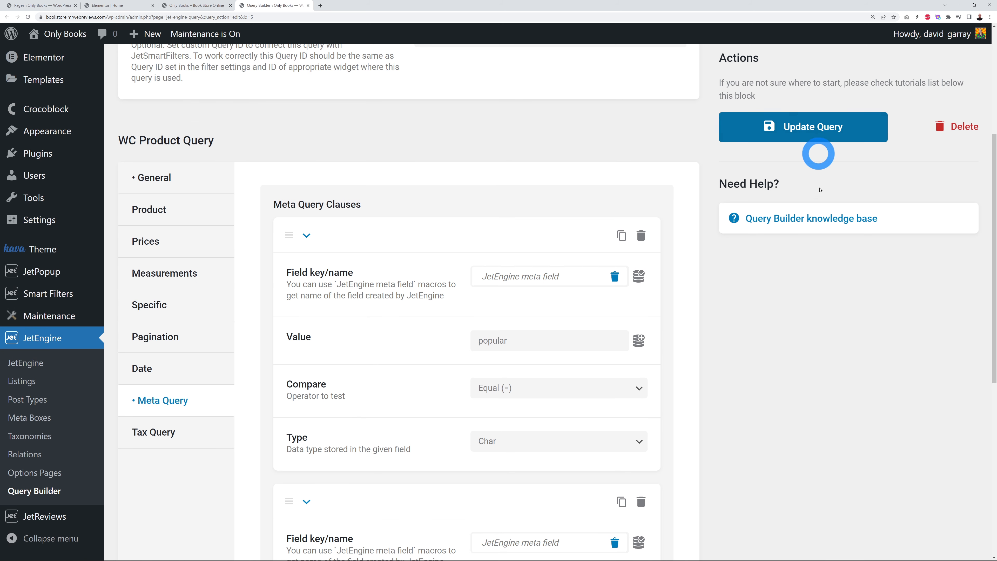
pyautogui.scroll(-5, 508, 204)
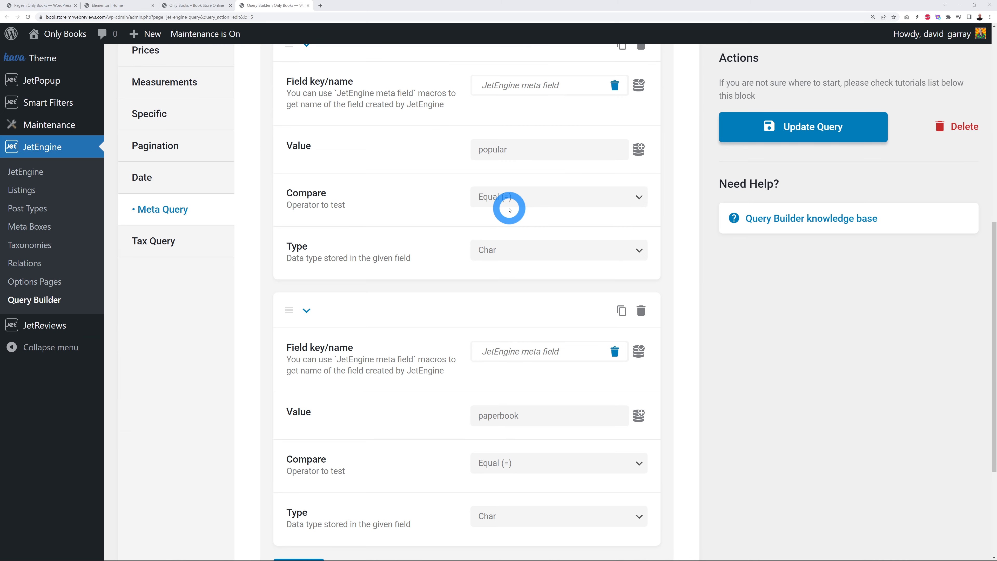
pyautogui.click(143, 6)
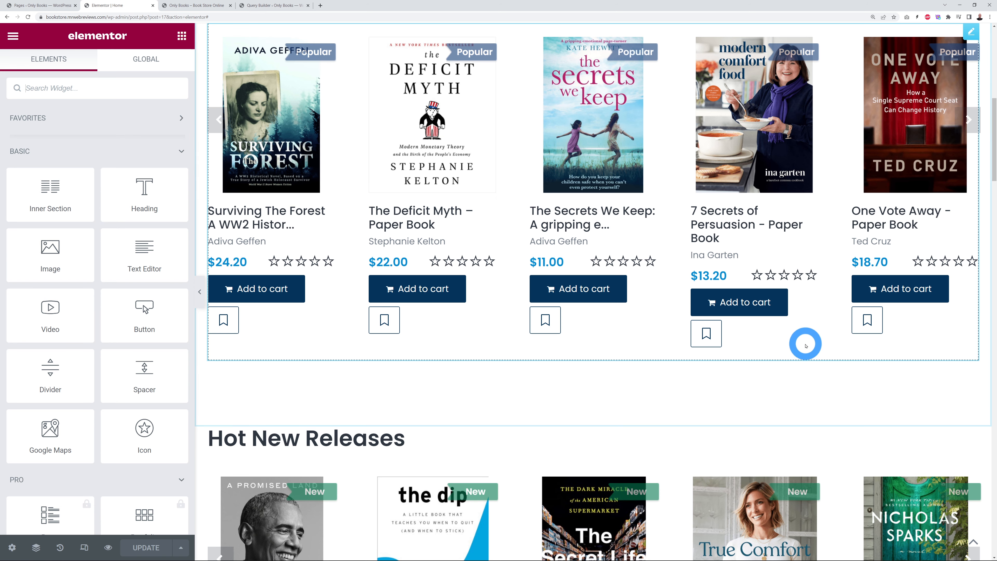
# Step: Check the Book of the Week column's background, then select its $18.99 price heading
pyautogui.scroll(-3, 823, 326)
pyautogui.scroll(-13, 824, 326)
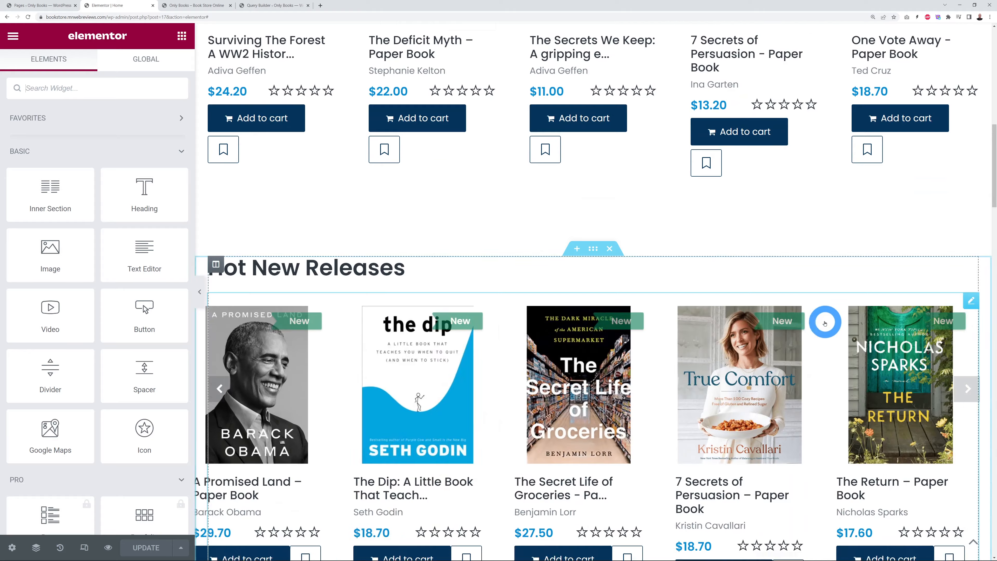
pyautogui.scroll(-3, 828, 326)
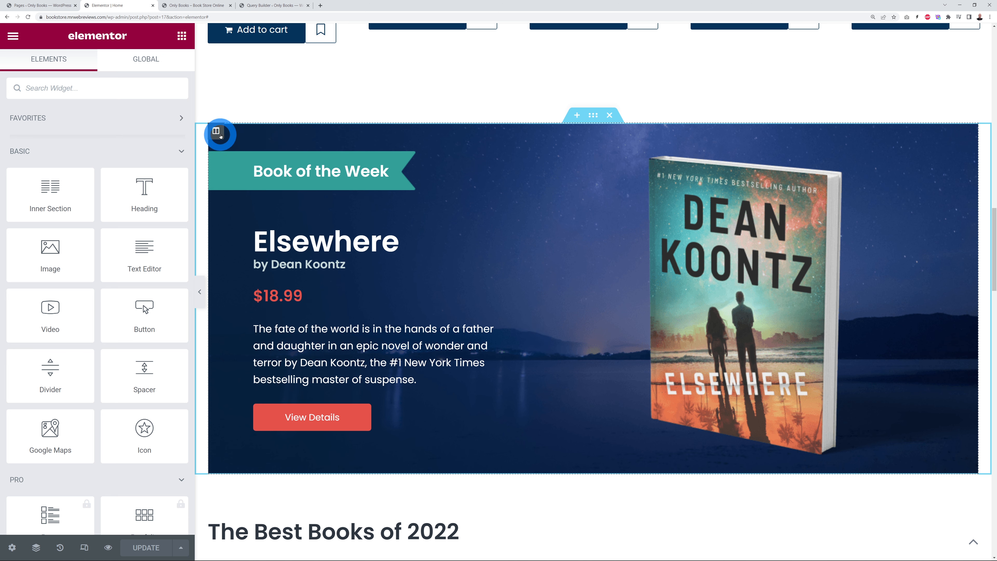
pyautogui.click(216, 132)
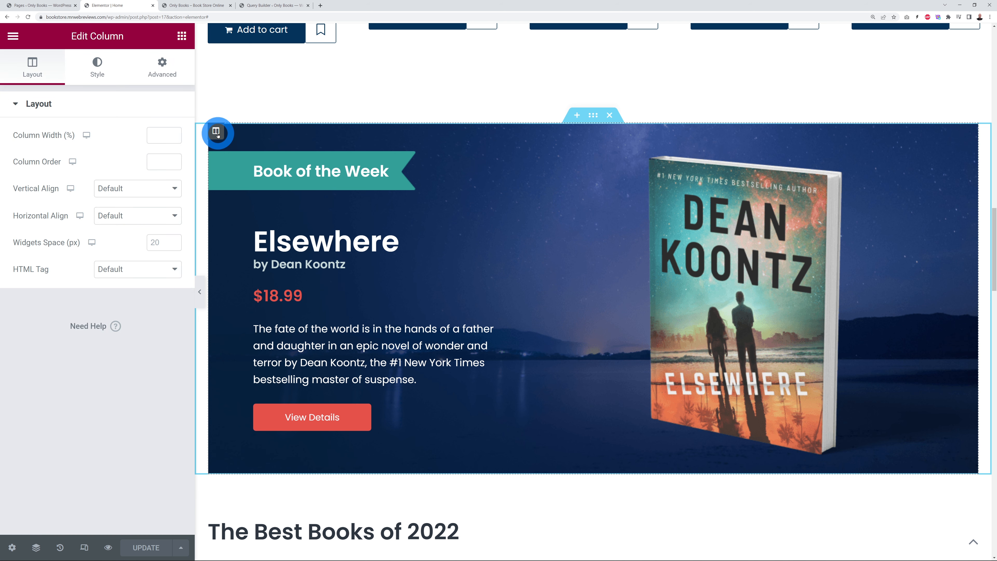
pyautogui.click(97, 67)
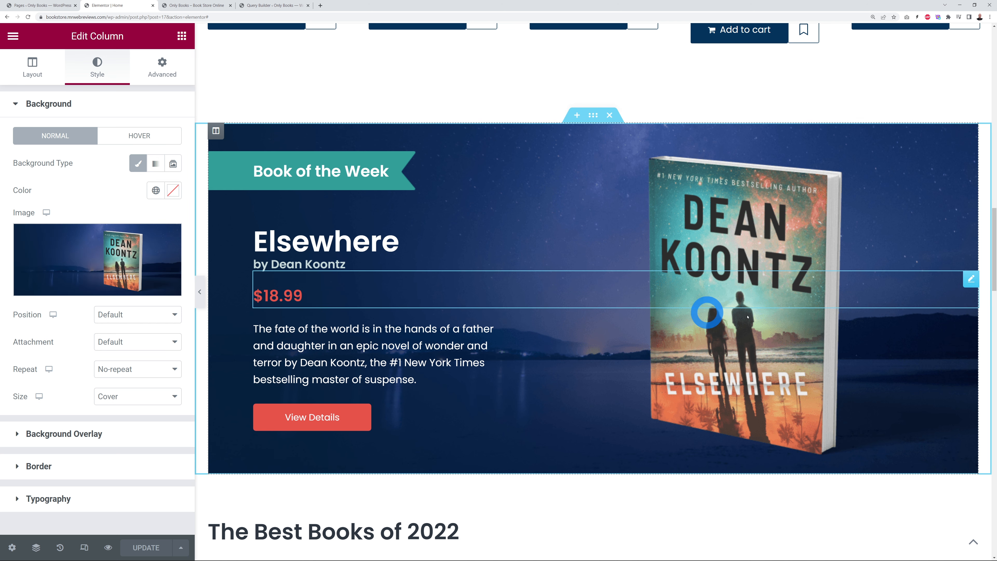
pyautogui.click(972, 282)
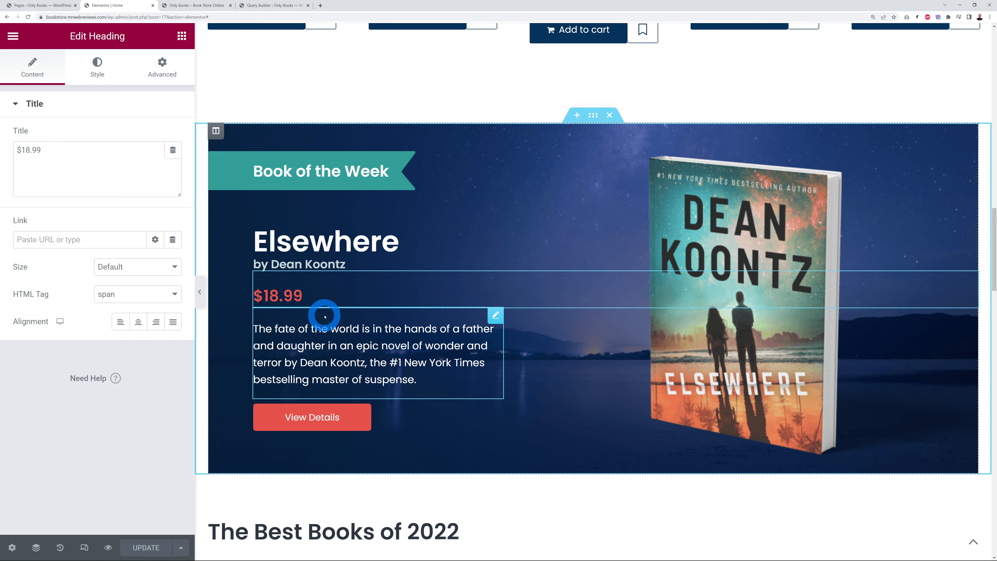
# Step: Set the $18.99 price heading's text colour to #048cd4
pyautogui.click(98, 74)
pyautogui.click(173, 135)
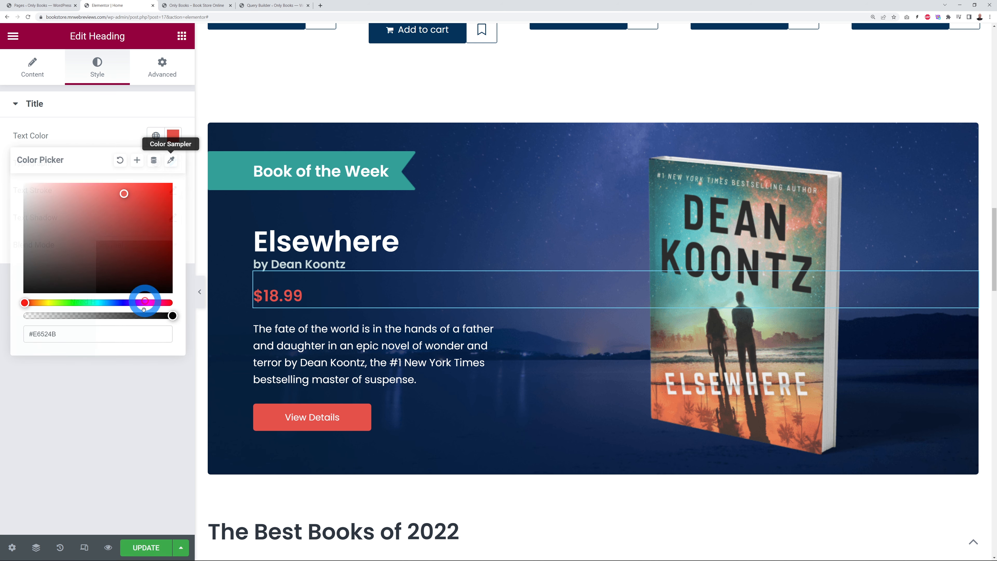
pyautogui.tripleClick(83, 340)
pyautogui.write('#048cd4')
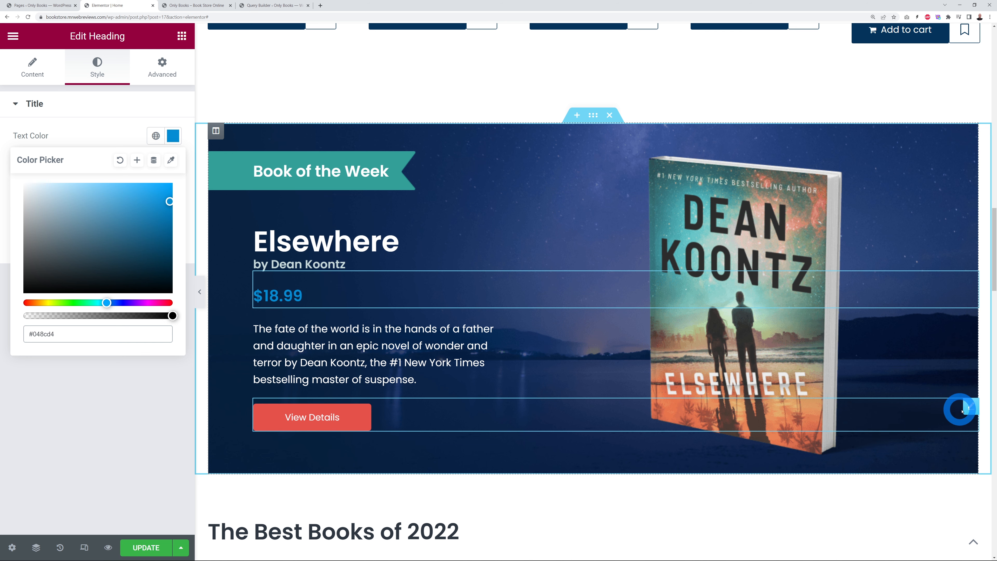
# Step: Make the View Details button background blue, with a dark blue hover colour
pyautogui.click(968, 409)
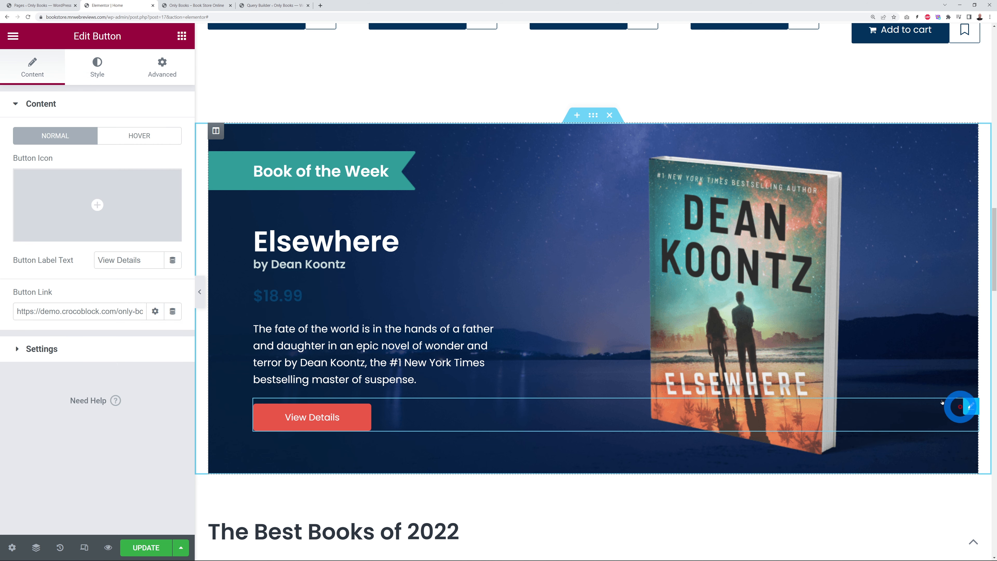
pyautogui.click(87, 68)
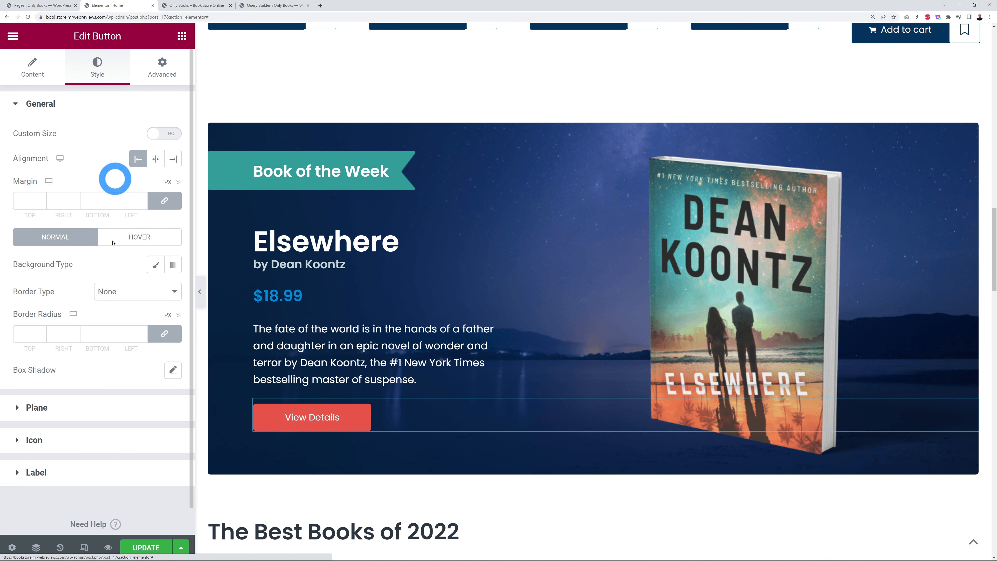
pyautogui.click(39, 408)
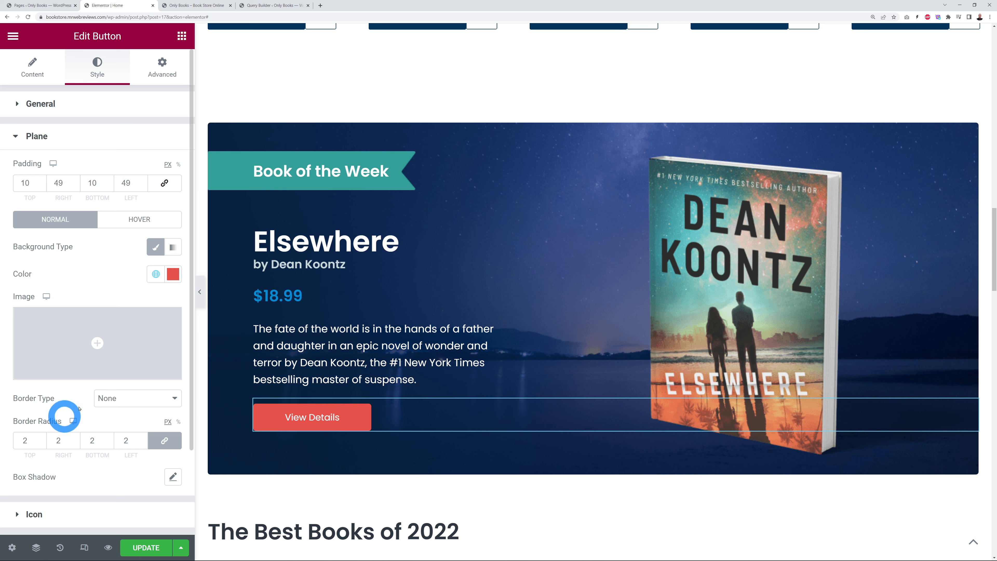
pyautogui.click(174, 277)
pyautogui.click(98, 468)
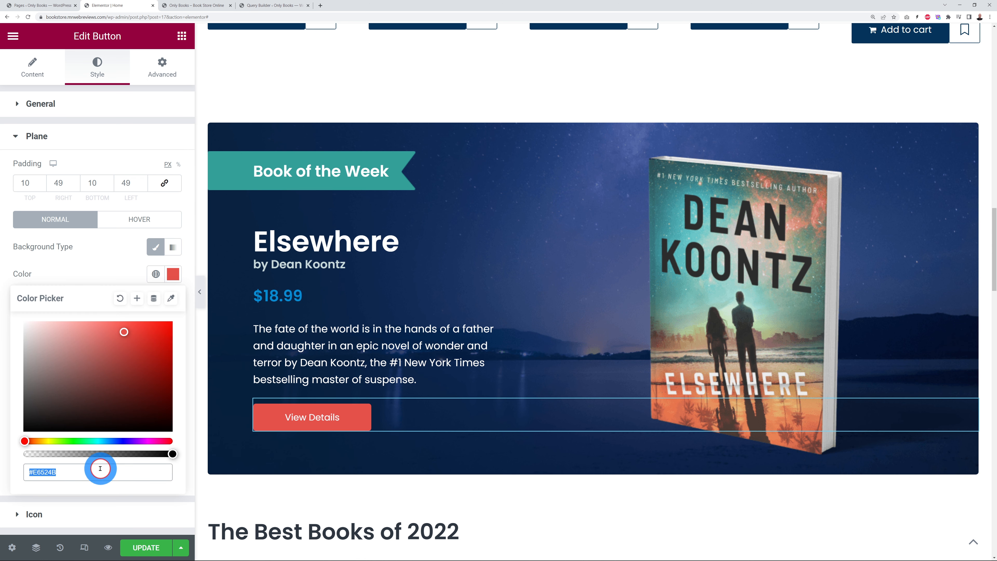
pyautogui.hotkey('ctrl', 'v')
pyautogui.click(111, 267)
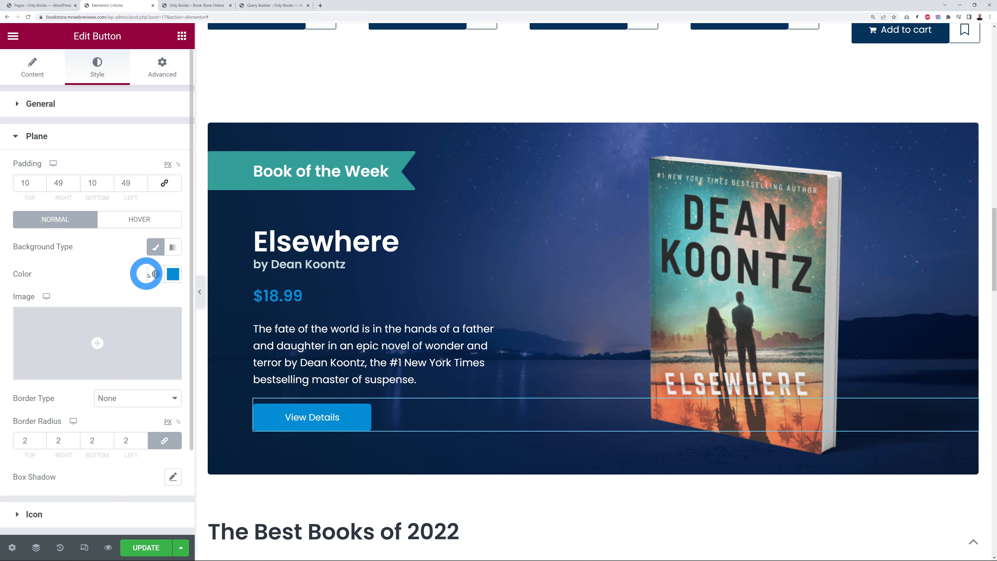
pyautogui.click(125, 223)
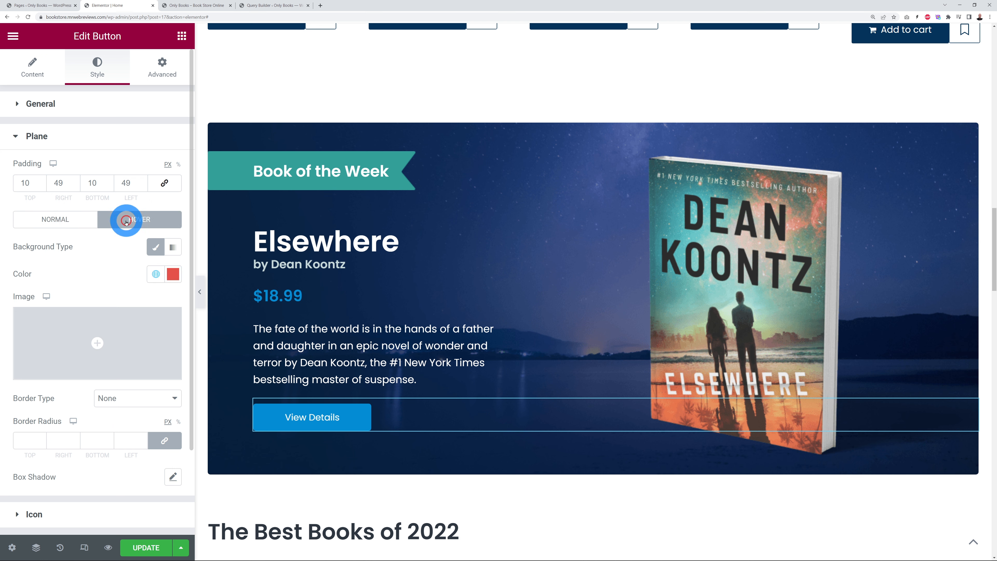
pyautogui.click(169, 272)
pyautogui.click(87, 472)
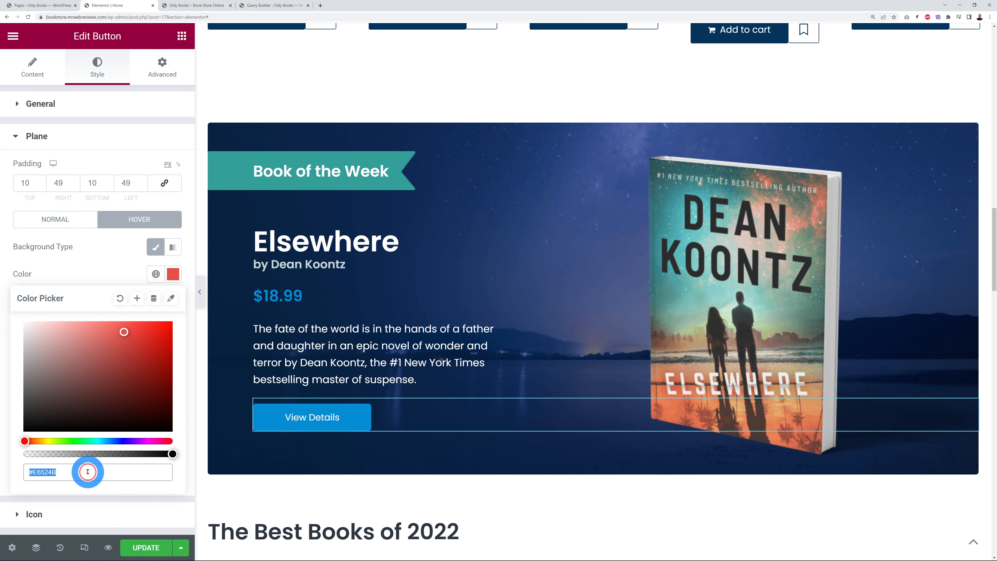
pyautogui.write('#048cd4')
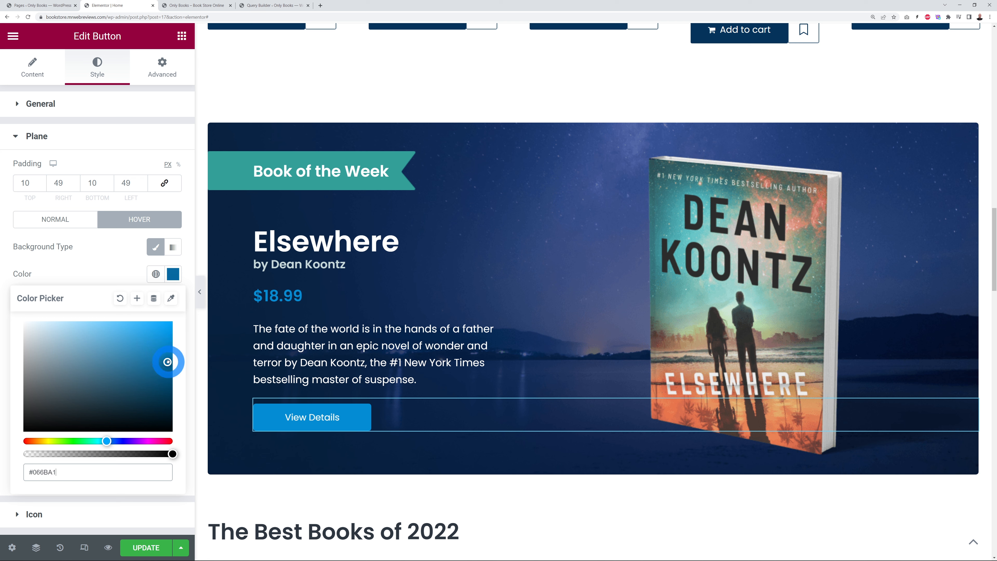
pyautogui.click(123, 277)
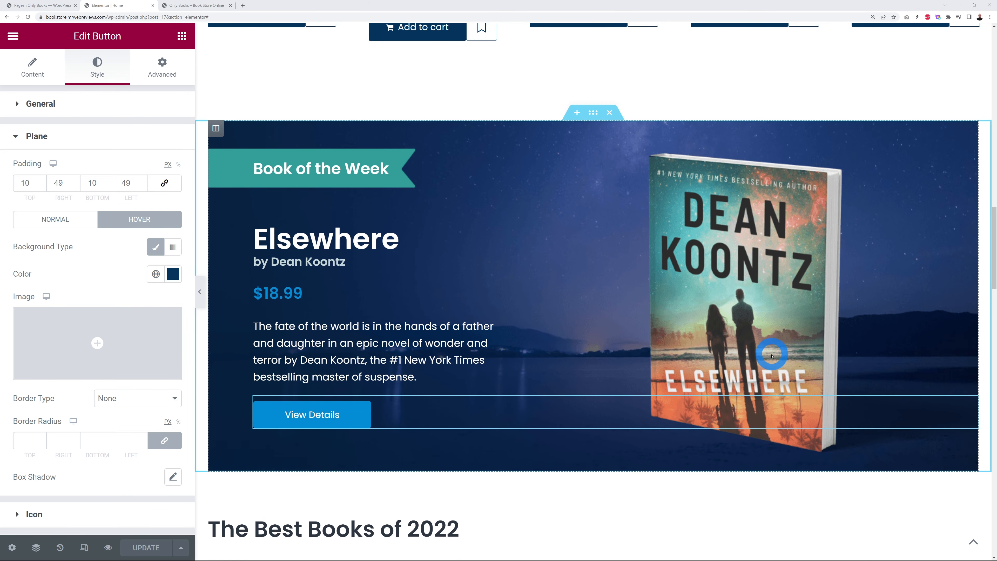
# Step: Change the best books heading's year from 2022 to 2024
pyautogui.scroll(-6, 769, 356)
pyautogui.scroll(-5, 773, 355)
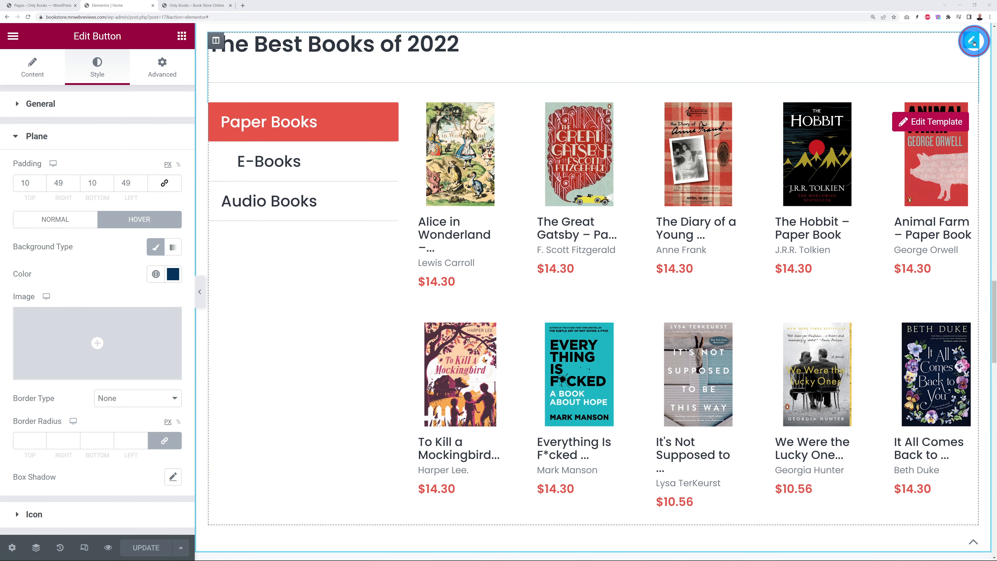
pyautogui.click(972, 40)
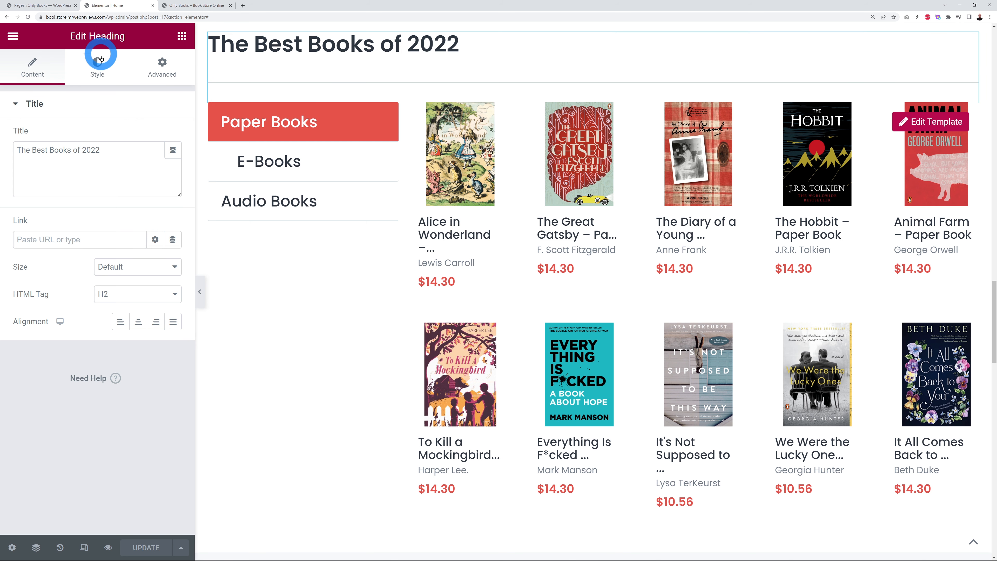
pyautogui.moveTo(18, 150); pyautogui.dragTo(102, 151)
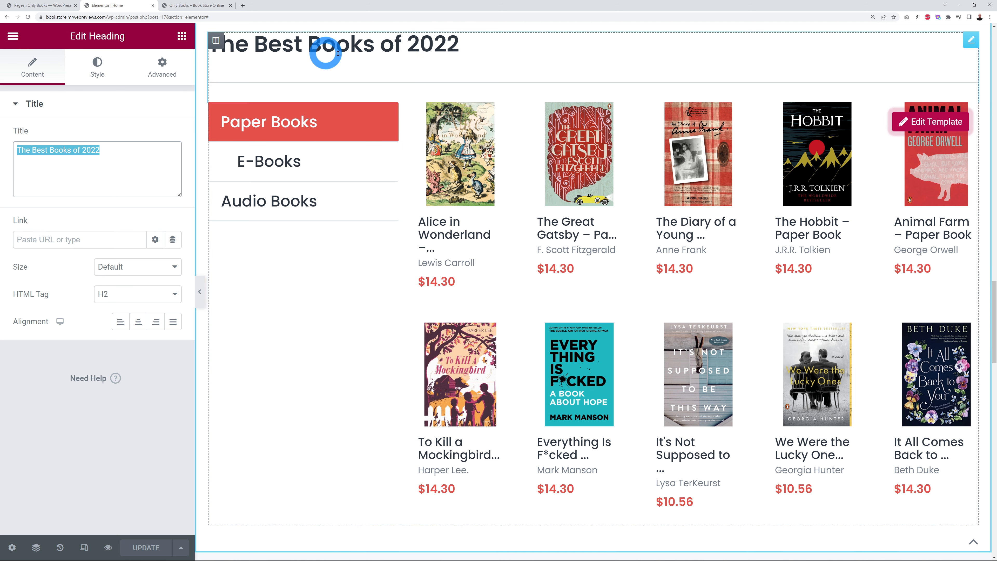
pyautogui.click(99, 152)
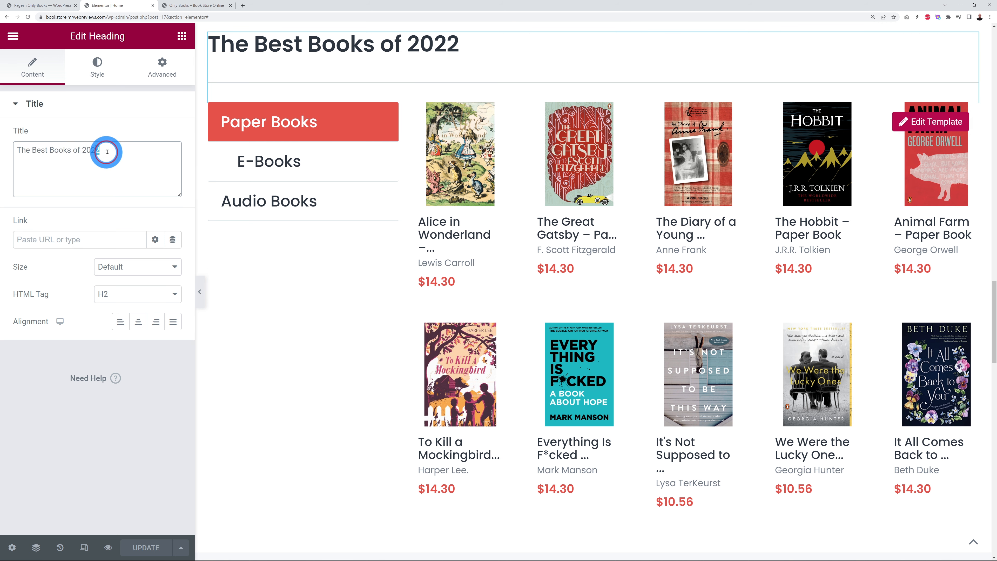
pyautogui.write('3')
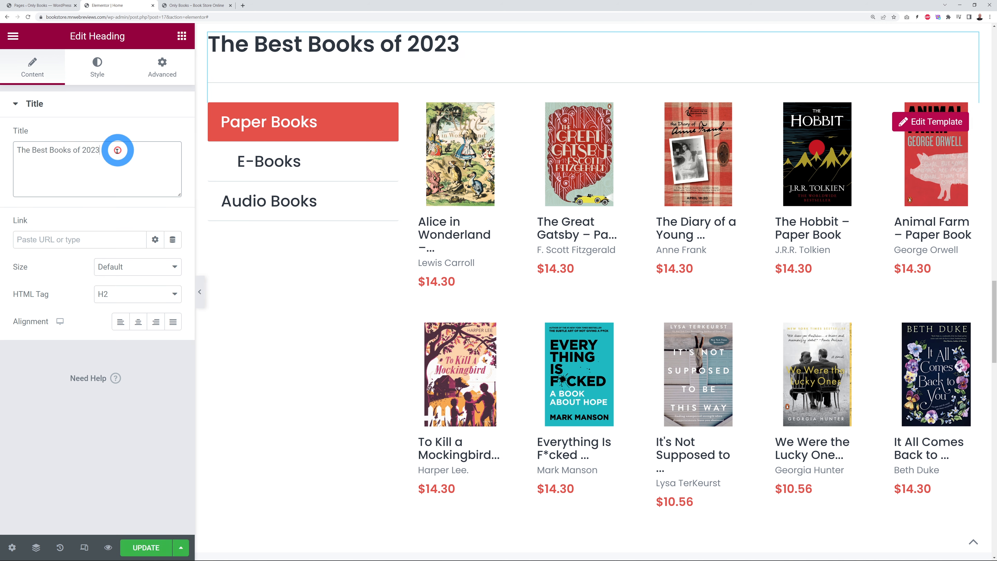
pyautogui.moveTo(100, 152); pyautogui.dragTo(95, 151)
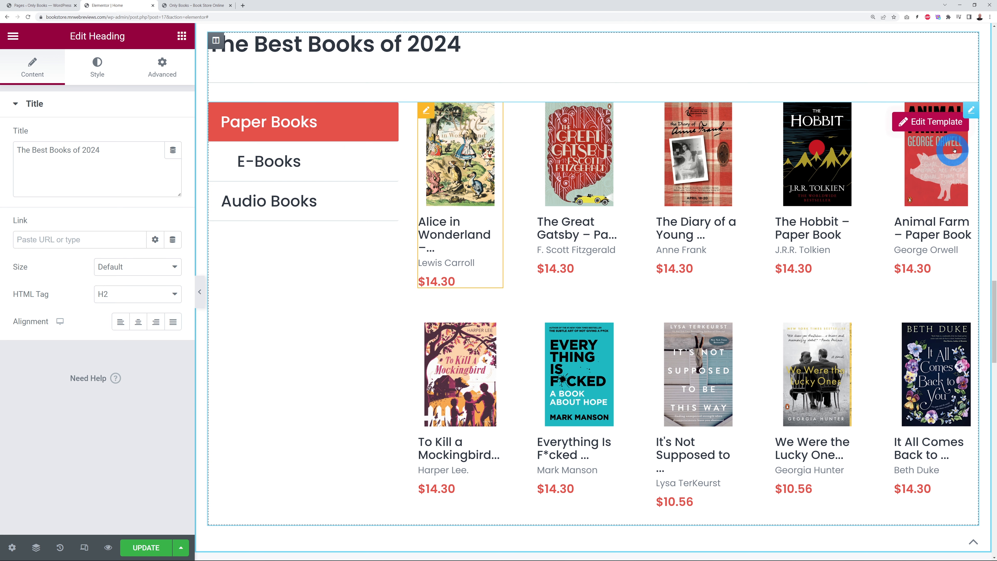
pyautogui.click(926, 128)
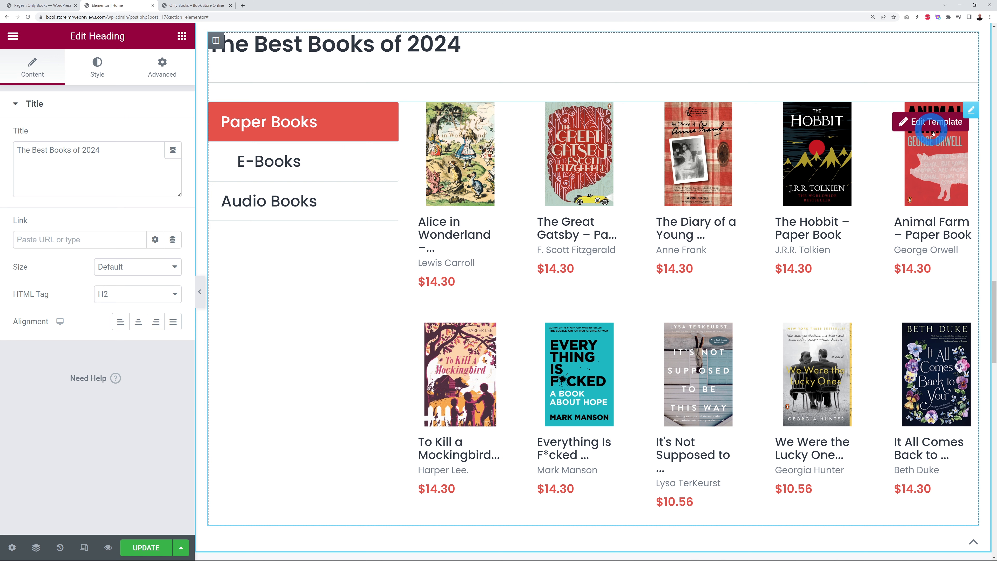
pyautogui.click(971, 112)
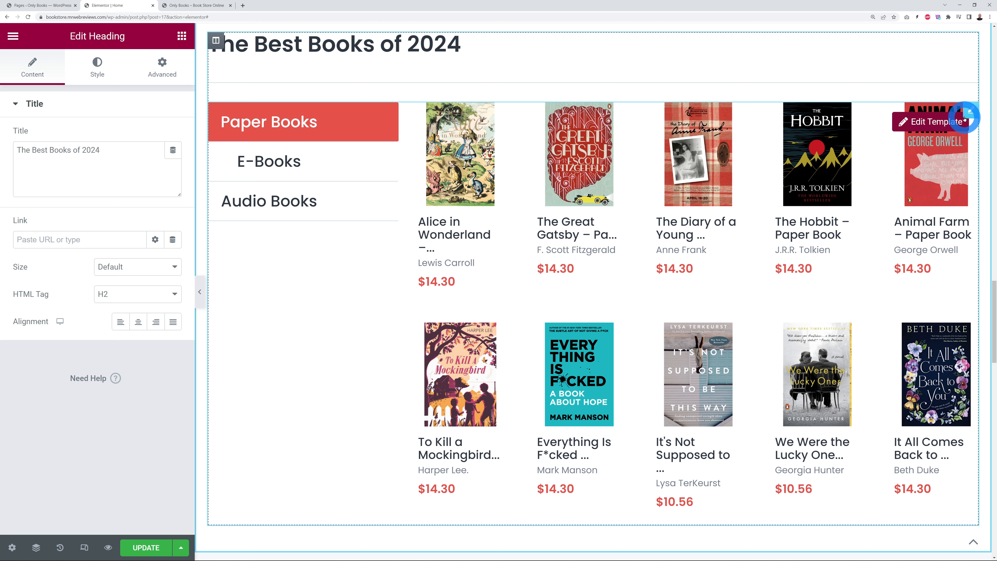
# Step: Expand the Paper Books, E-Books and Audio Books items and check Paper Books' template
pyautogui.click(971, 113)
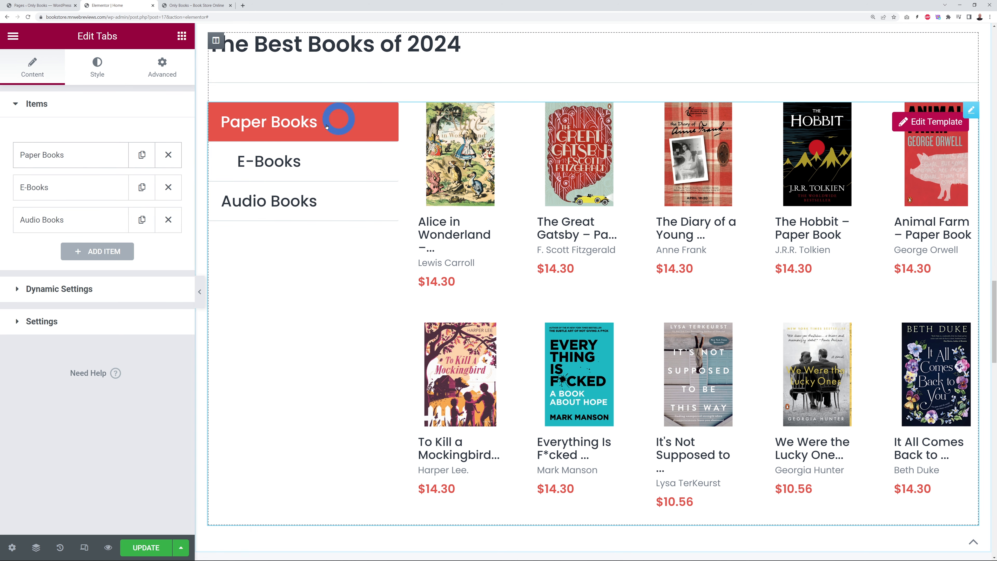
pyautogui.click(48, 157)
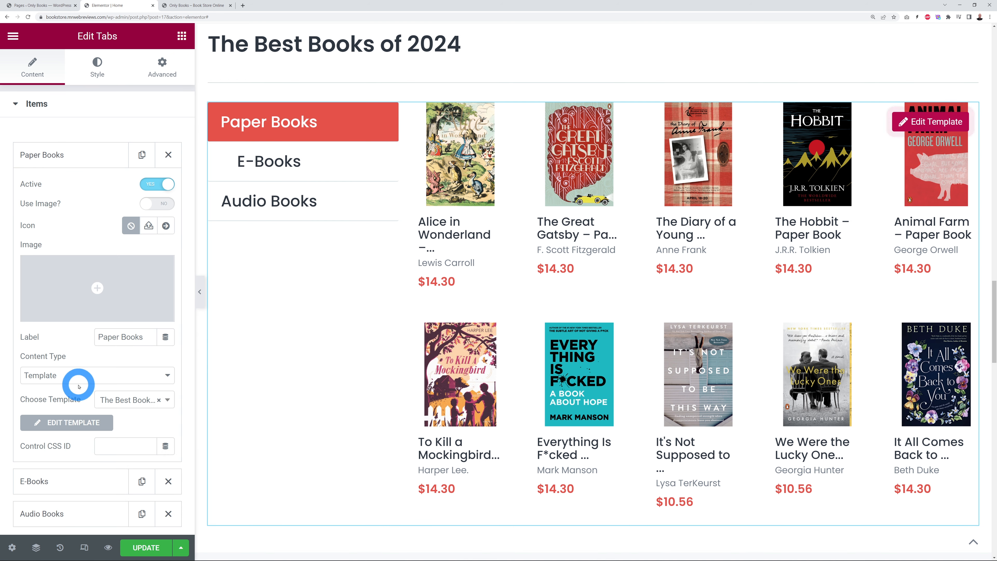
pyautogui.scroll(-2, 78, 386)
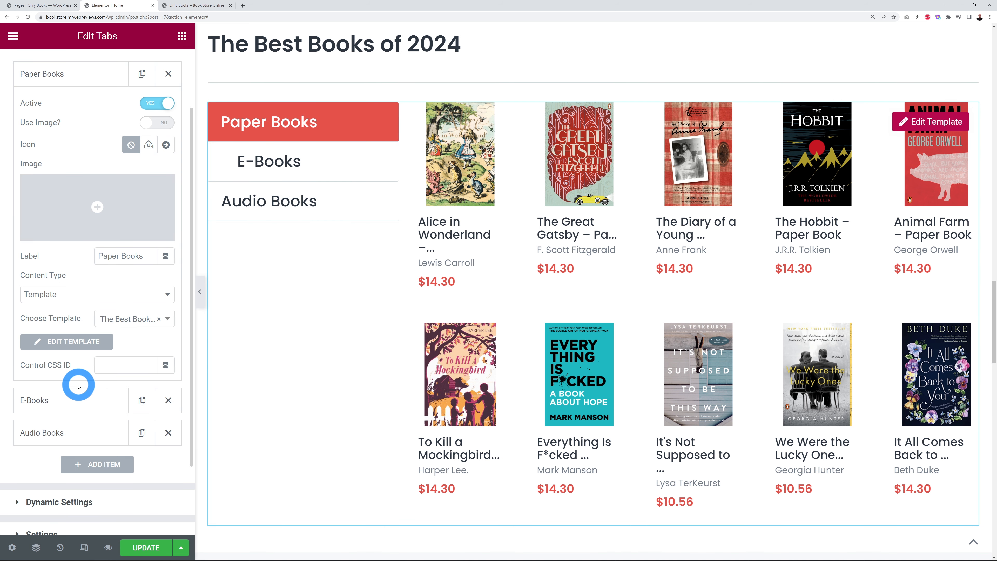
pyautogui.click(168, 320)
pyautogui.click(113, 322)
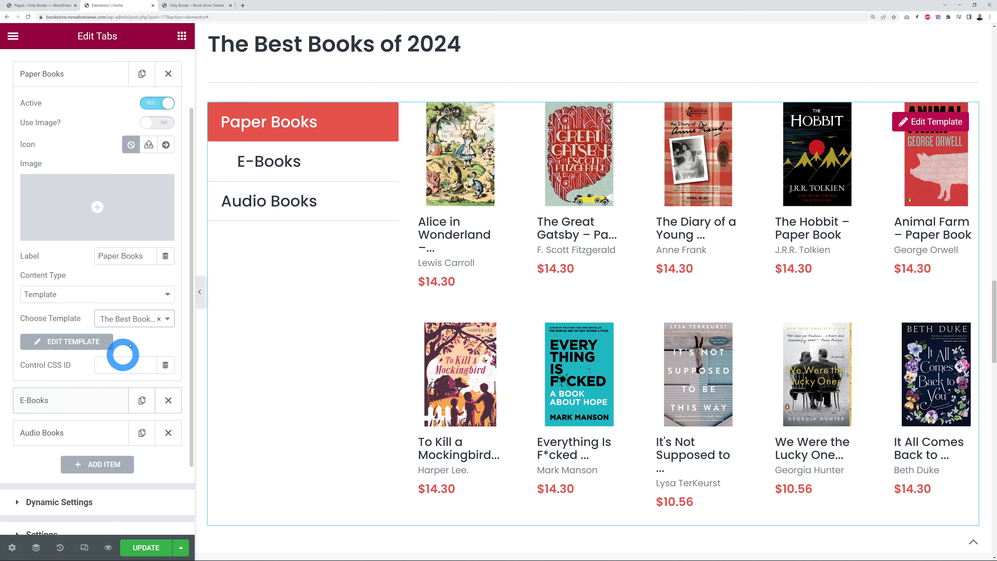
pyautogui.click(63, 402)
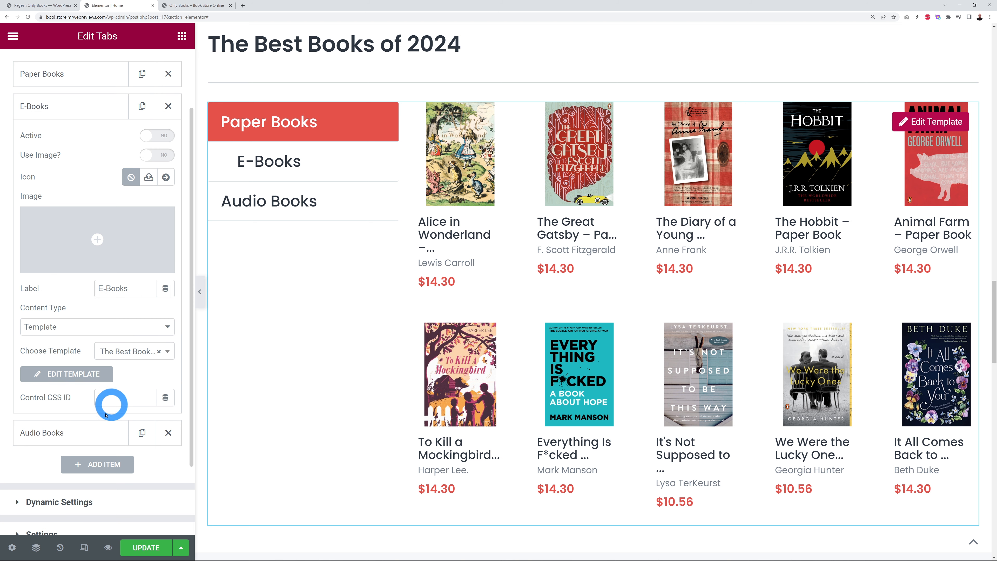
pyautogui.click(75, 436)
# Step: Preview the E-Books and Audio Books tabs on the page, then return to Paper Books
pyautogui.click(269, 168)
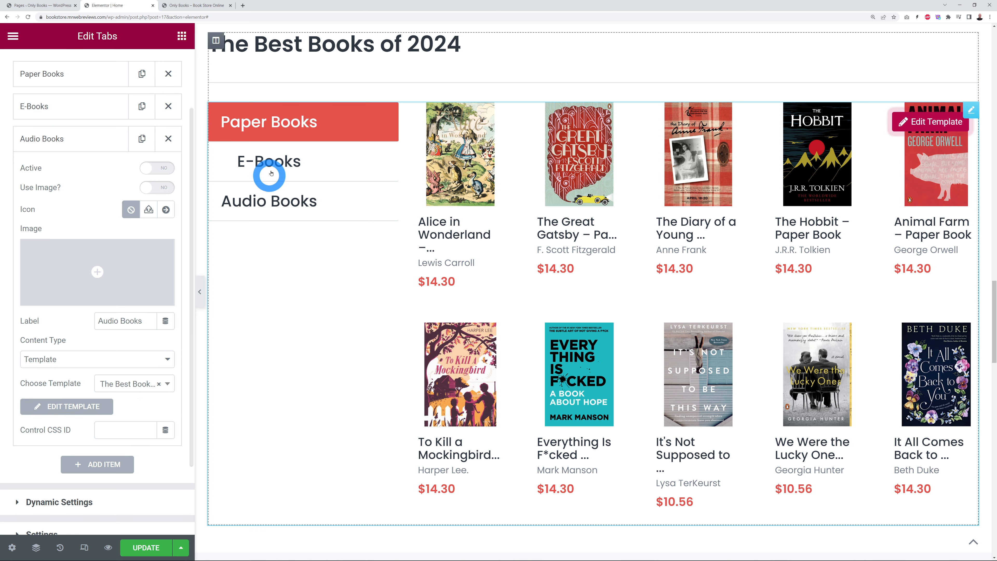
pyautogui.click(282, 199)
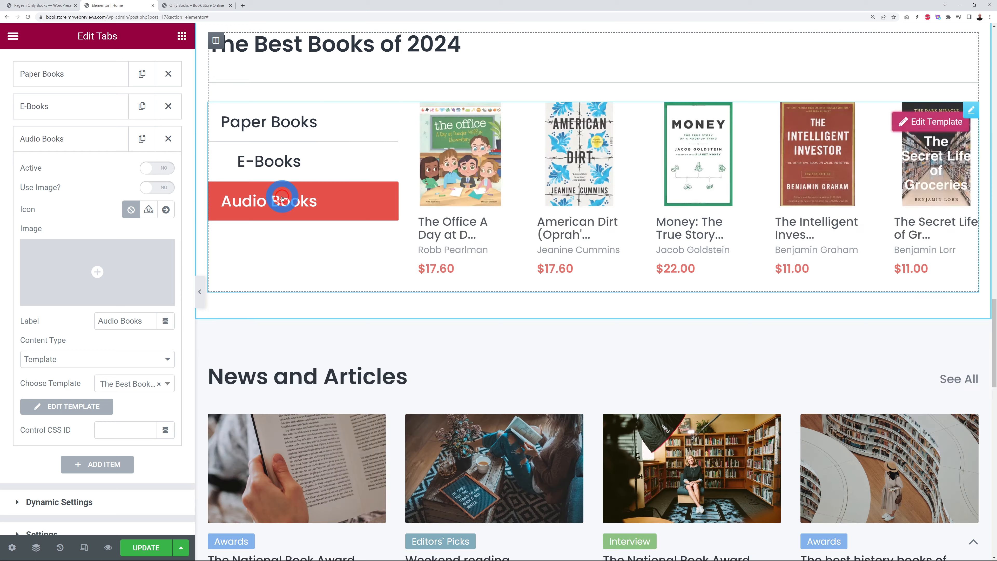
pyautogui.click(286, 133)
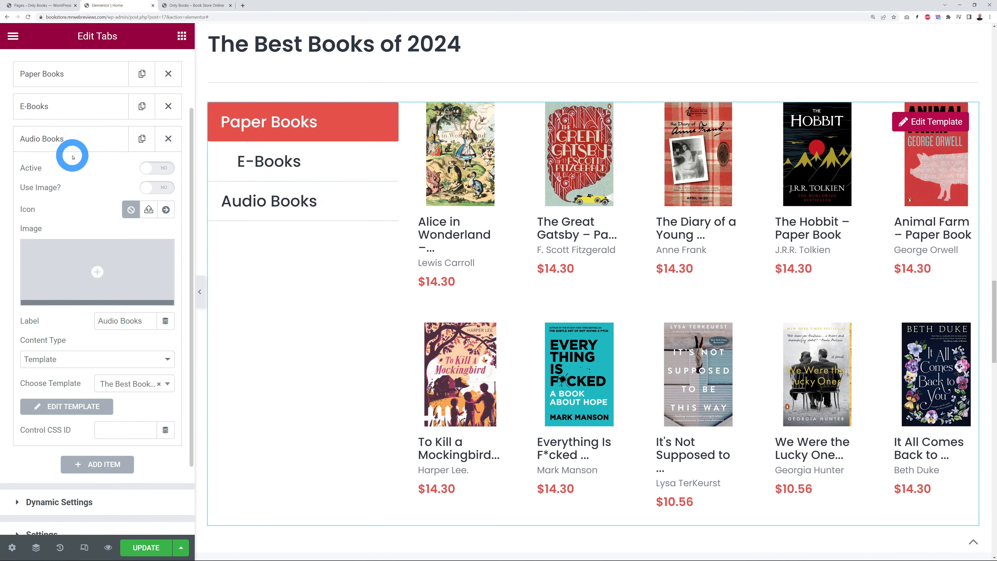
pyautogui.click(58, 137)
pyautogui.scroll(1, 251, 206)
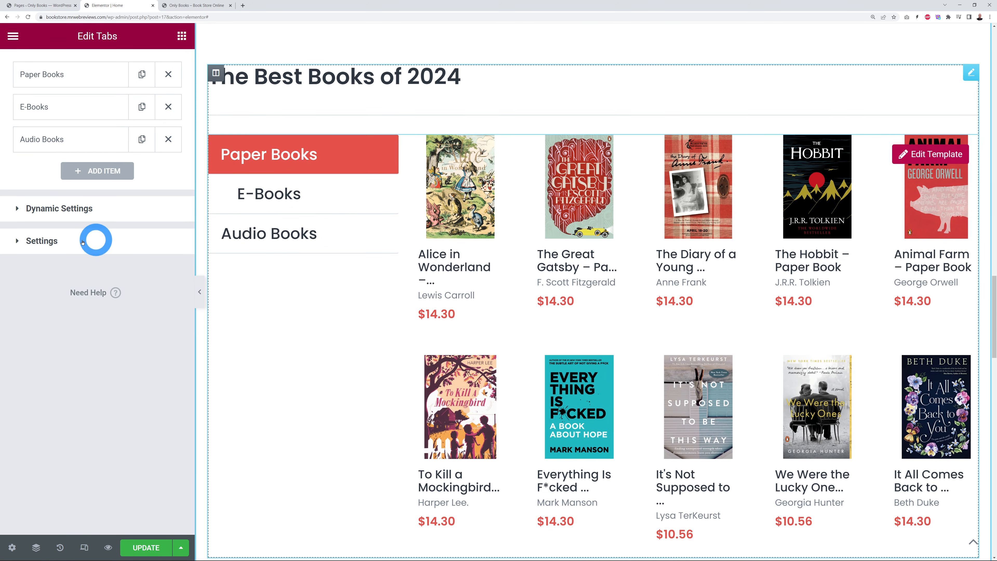
pyautogui.scroll(3, 91, 245)
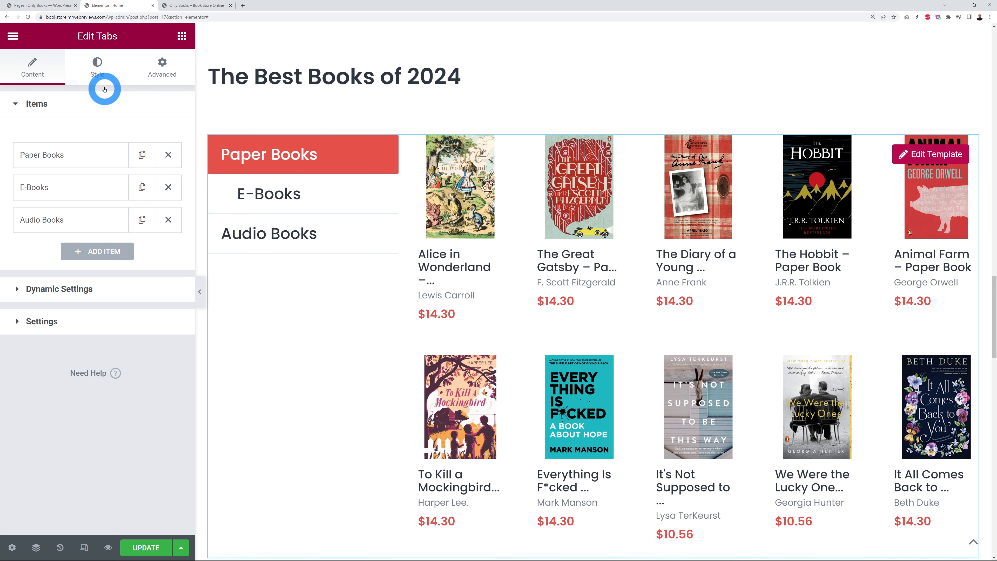
# Step: Bring up the tabs widget's tab item active-state styling
pyautogui.click(95, 71)
pyautogui.click(41, 104)
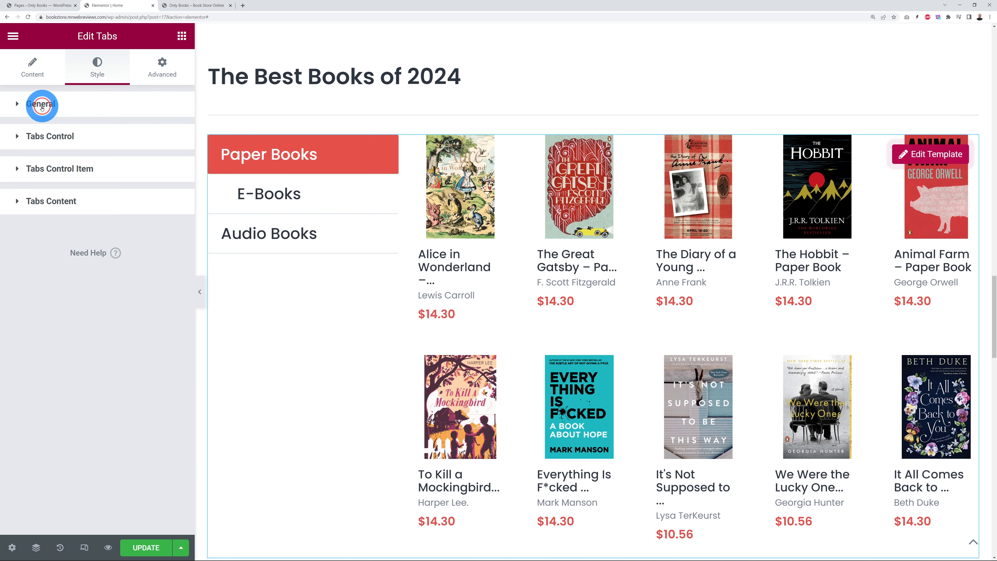
pyautogui.click(57, 169)
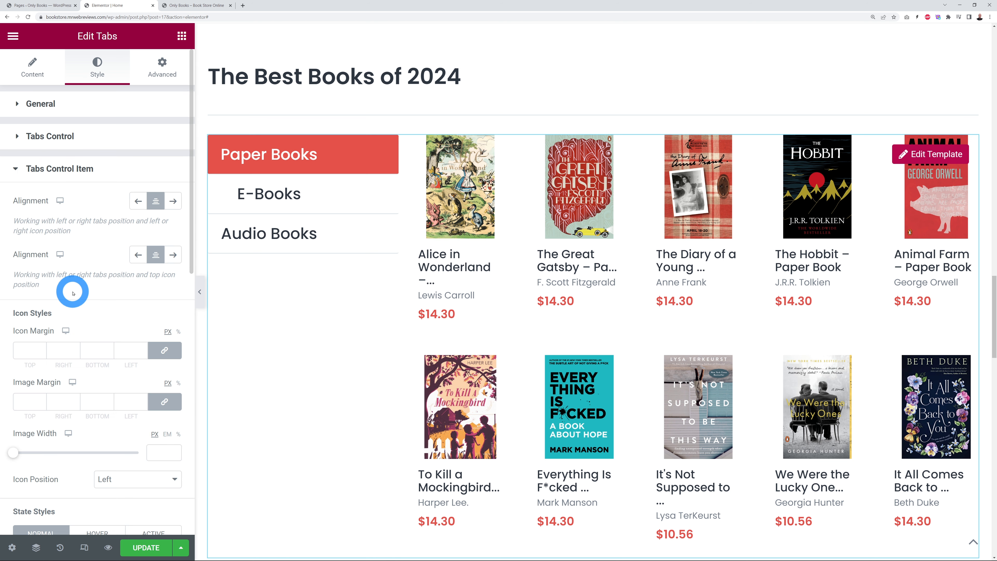
pyautogui.scroll(-10, 73, 292)
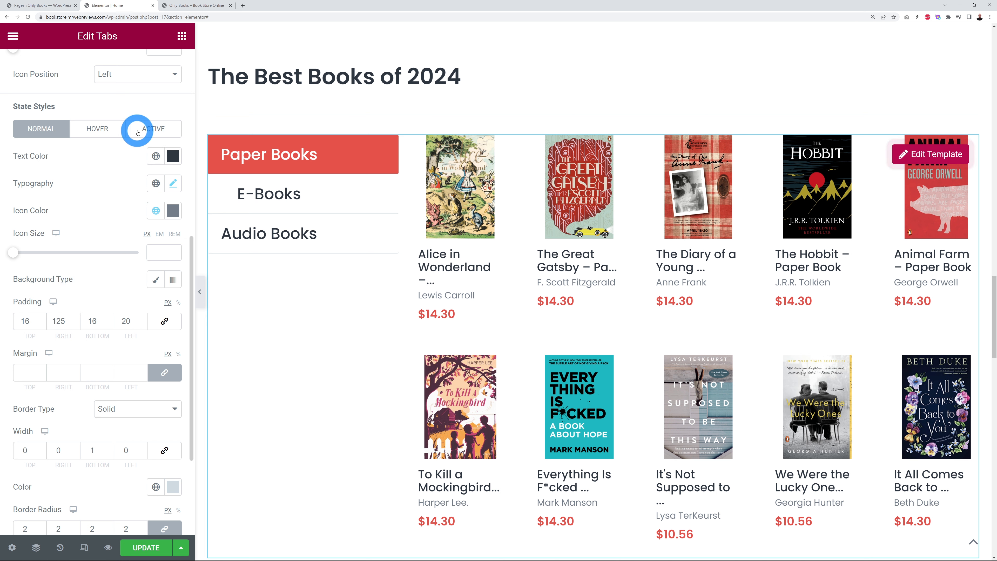
pyautogui.click(103, 130)
pyautogui.click(144, 130)
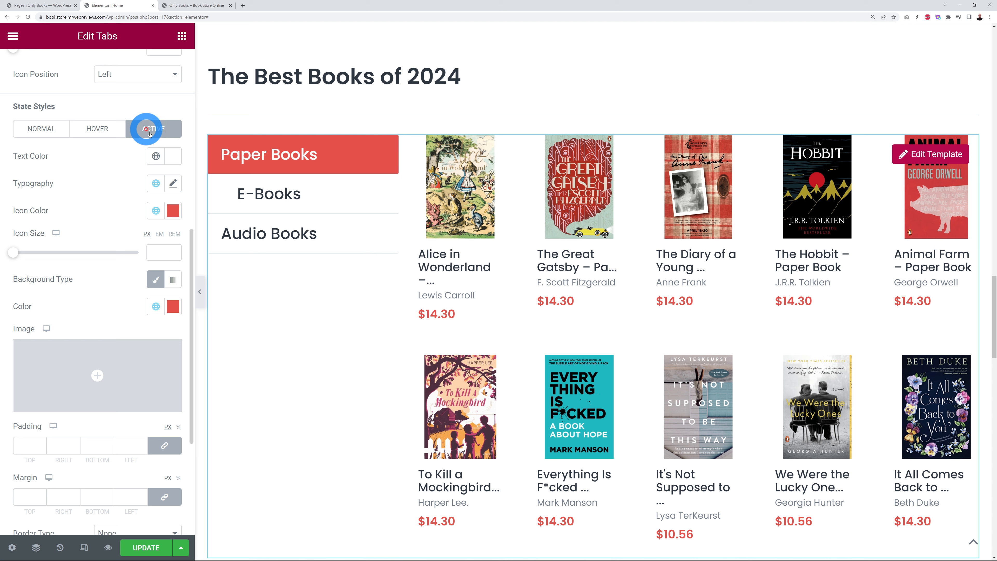
pyautogui.click(282, 153)
pyautogui.click(280, 219)
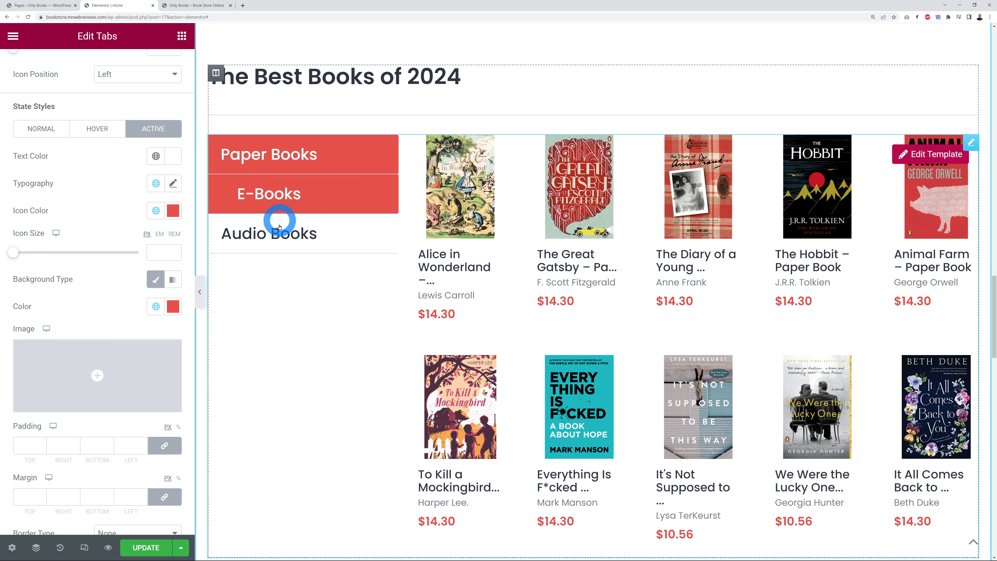
# Step: Set the active tab's icon and background colours to navy #04335B
pyautogui.click(173, 213)
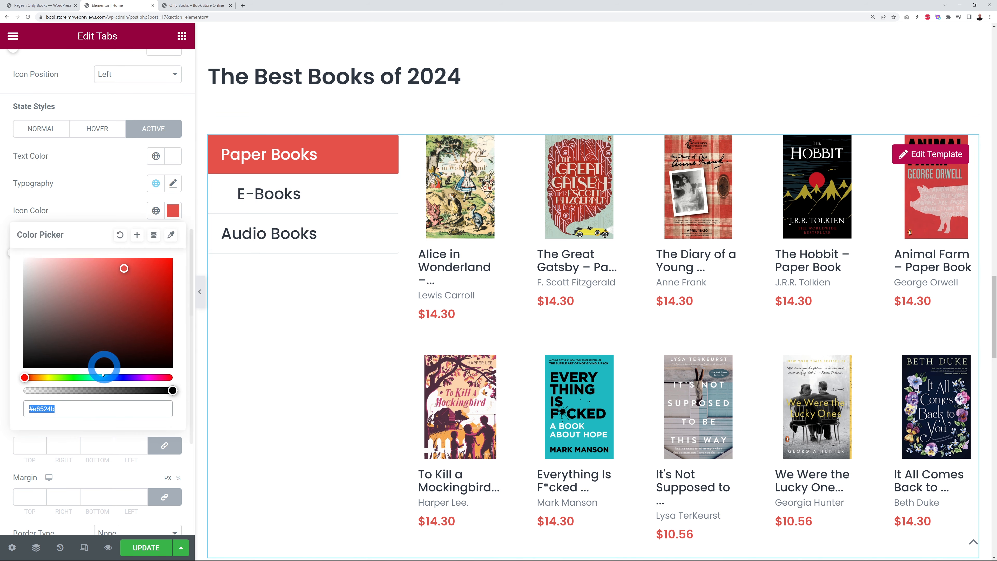
pyautogui.hotkey('ctrl', 'v')
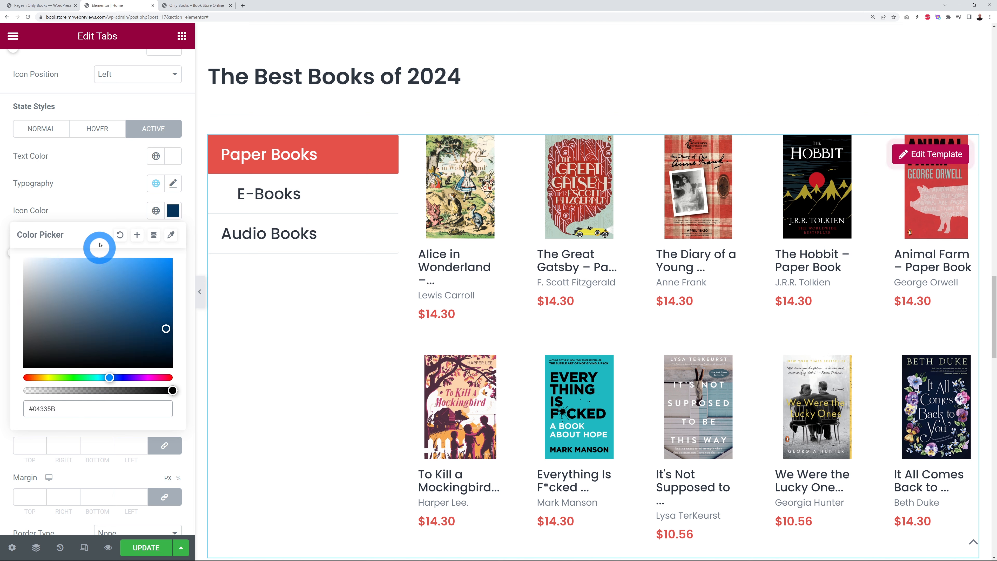
pyautogui.click(104, 204)
pyautogui.click(178, 315)
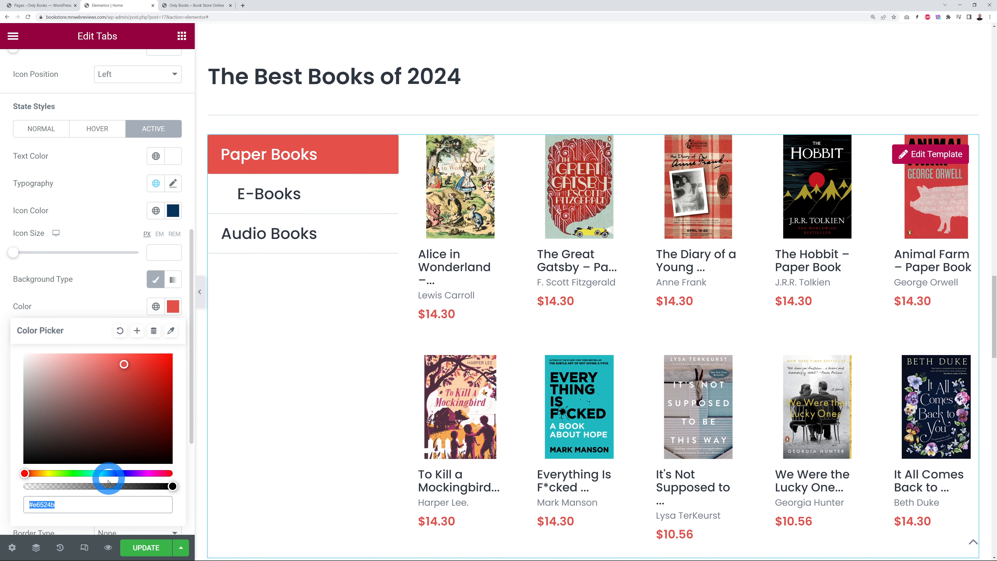
pyautogui.write('#04335B')
pyautogui.click(116, 291)
# Step: Make the tabs' hover background blue, then view the live bookstore page
pyautogui.click(279, 159)
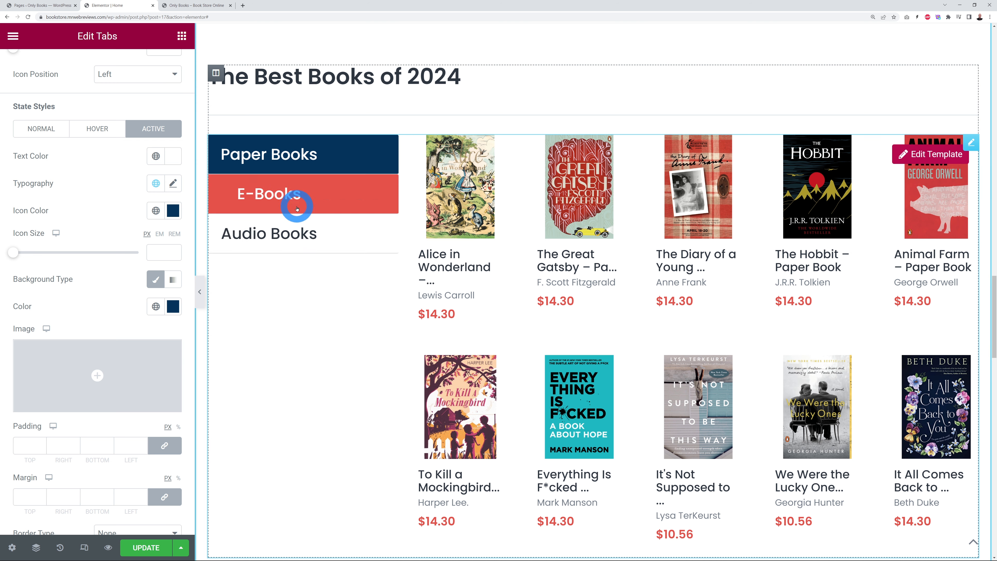
pyautogui.click(103, 139)
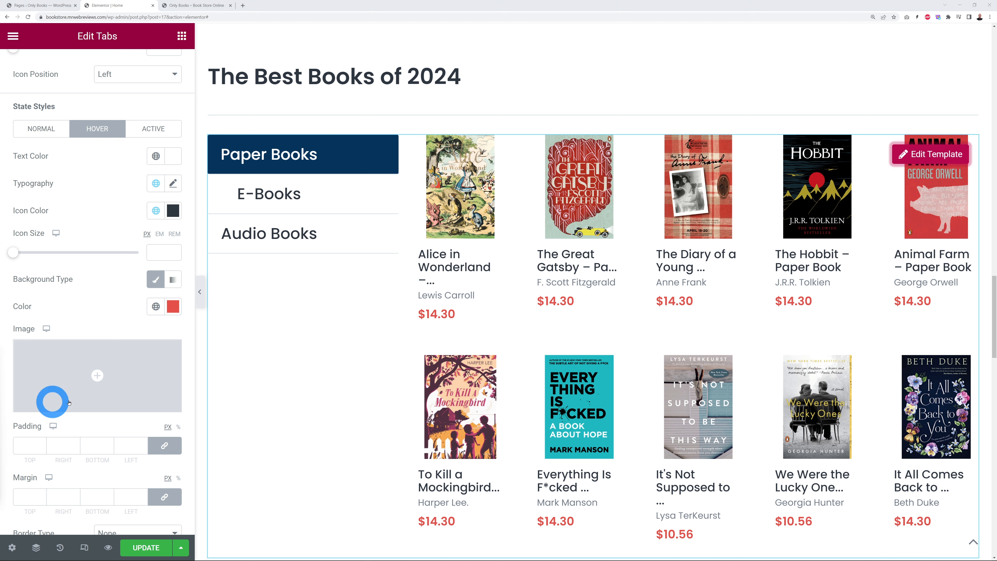
pyautogui.click(172, 307)
pyautogui.click(80, 509)
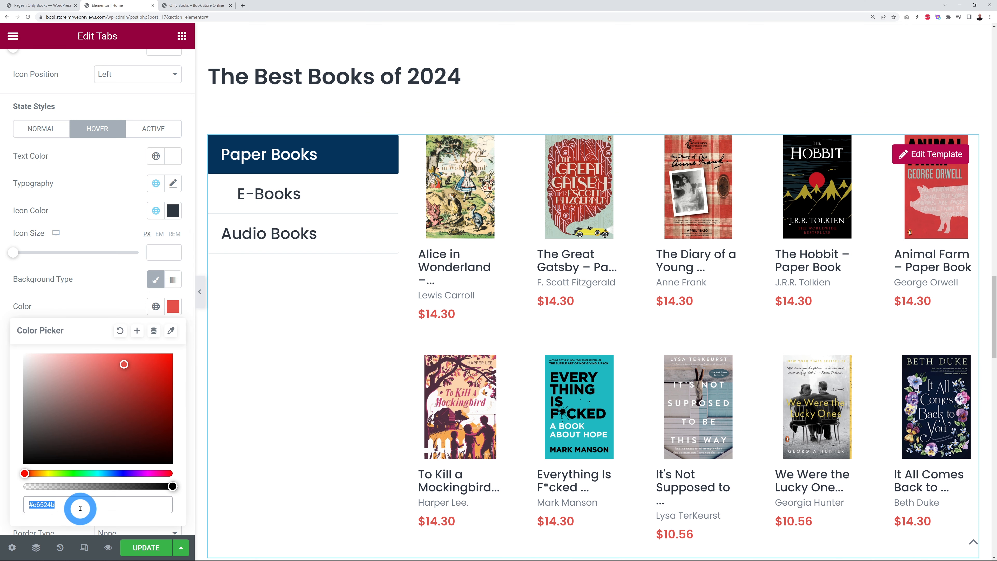
pyautogui.hotkey('ctrl', 'v')
pyautogui.click(119, 283)
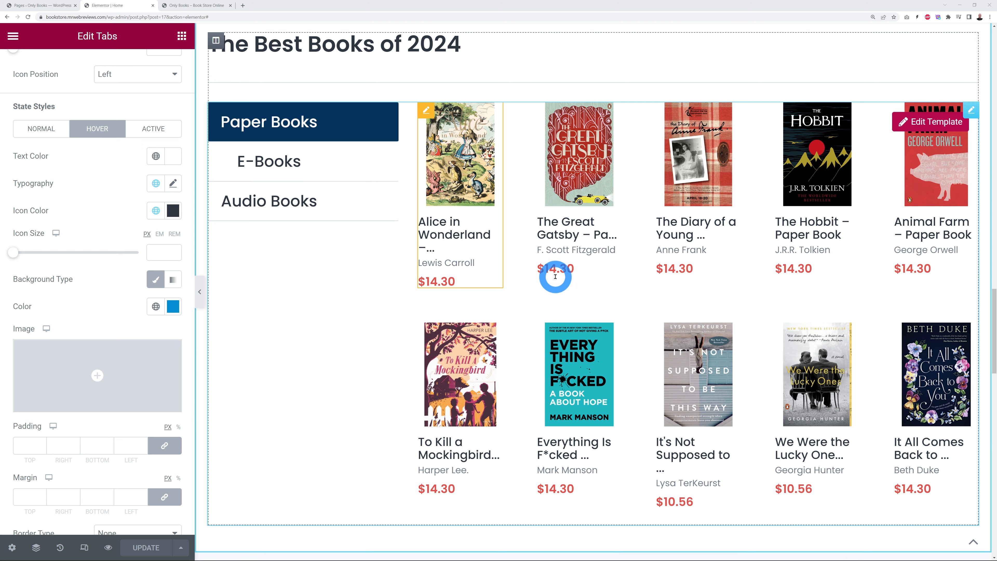
pyautogui.click(190, 6)
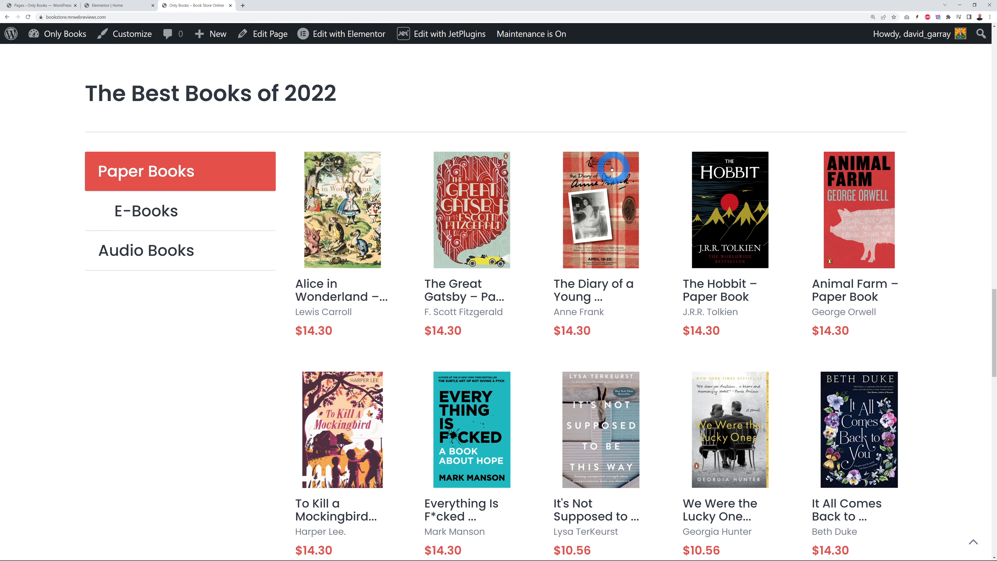
# Step: Open Product Listing – Query Builder (Main v.2) from the Edit with JetPlugins menu
pyautogui.moveTo(443, 42)
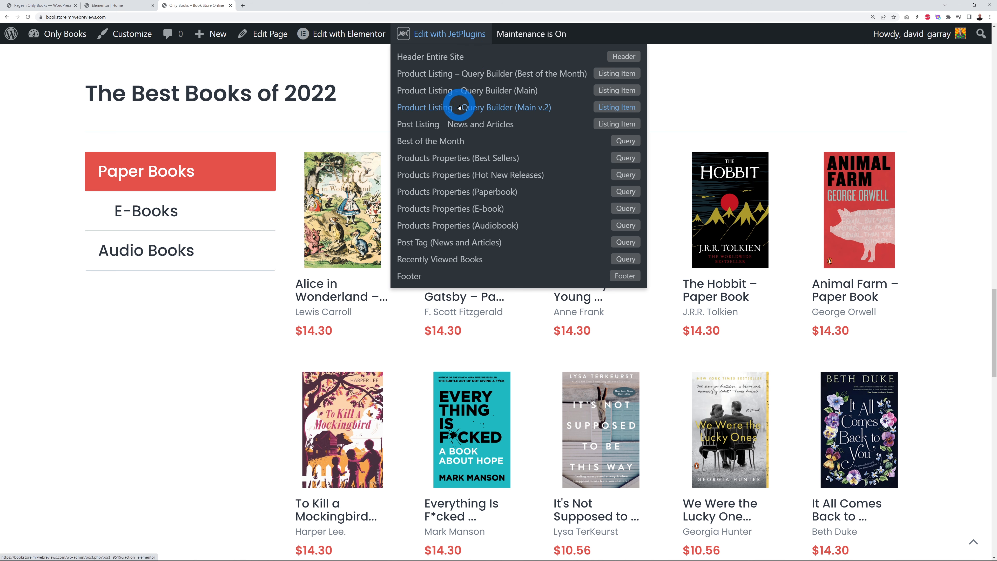
pyautogui.click(484, 108)
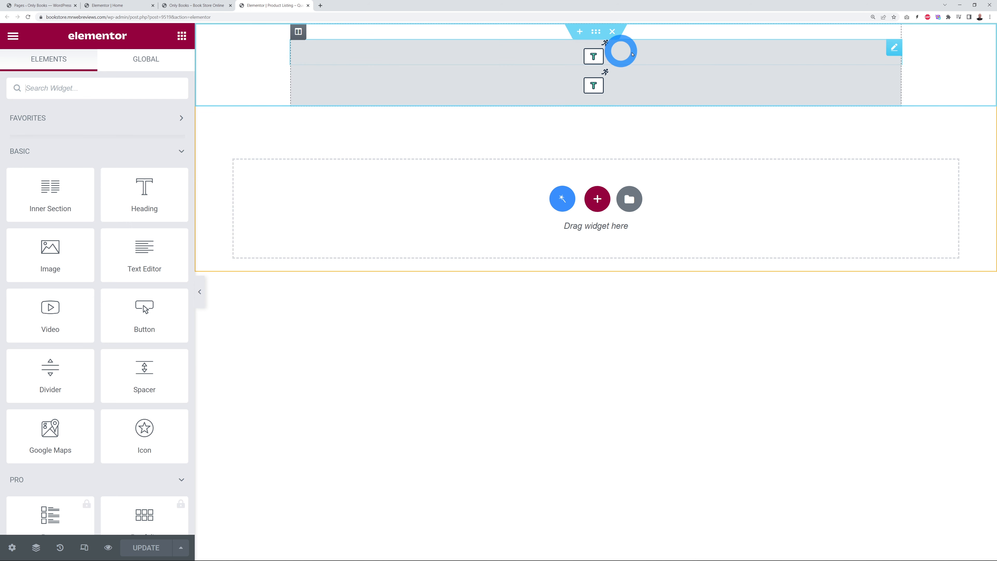
# Step: Select the Price widget via Navigator, colour it #048cd4, and save with Update
pyautogui.click(893, 50)
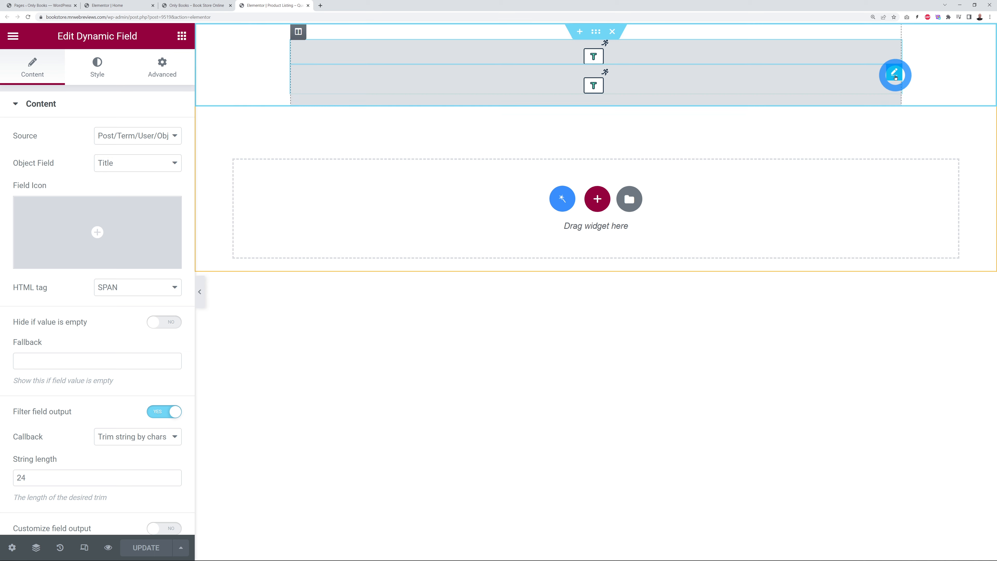
pyautogui.click(894, 75)
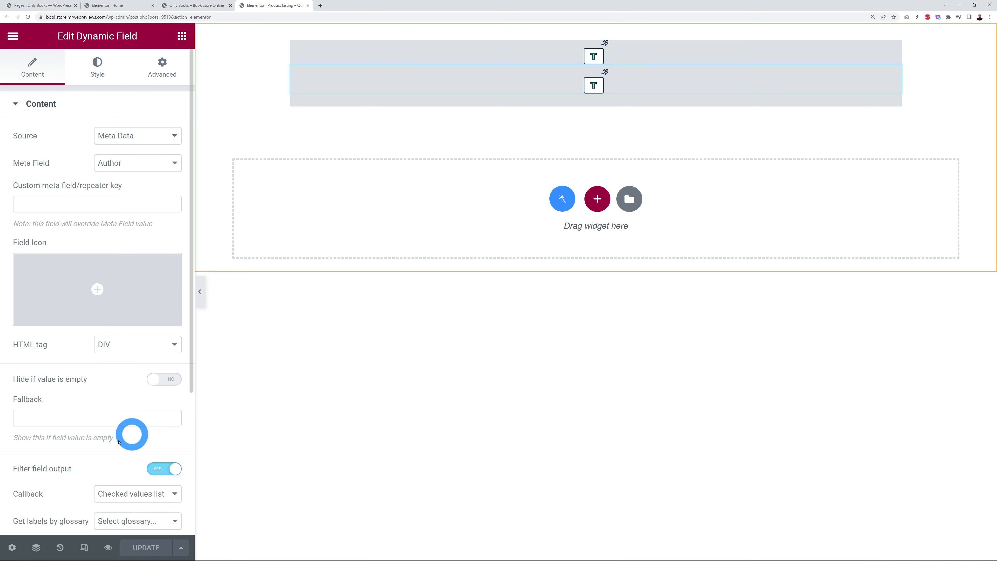
pyautogui.click(36, 547)
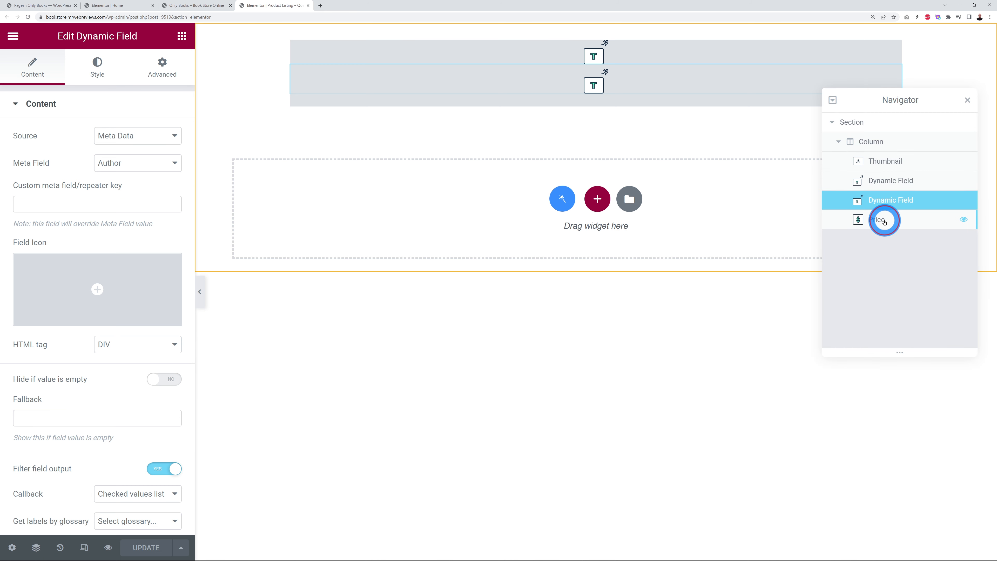
pyautogui.click(884, 222)
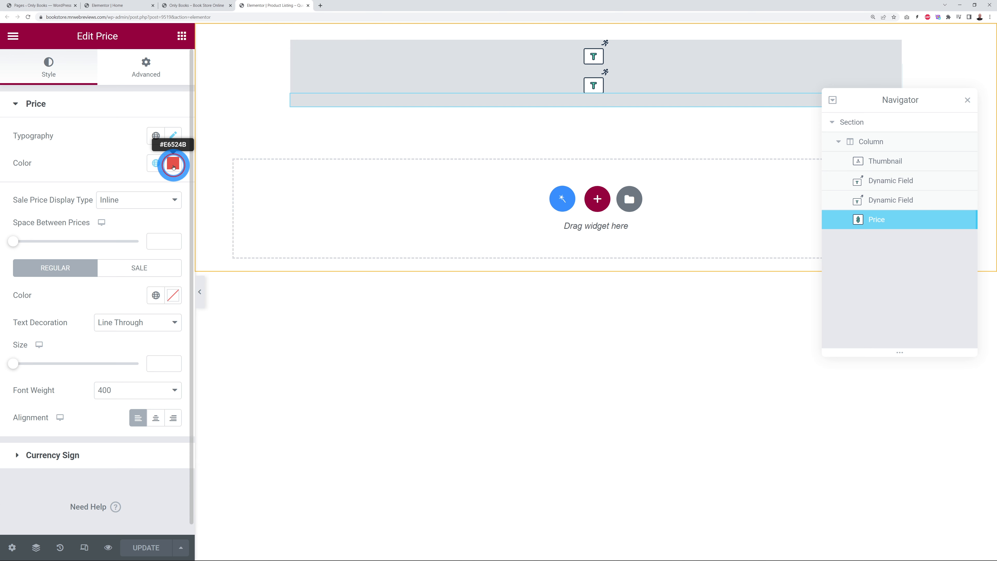
pyautogui.click(173, 162)
pyautogui.hotkey('ctrl', 'v')
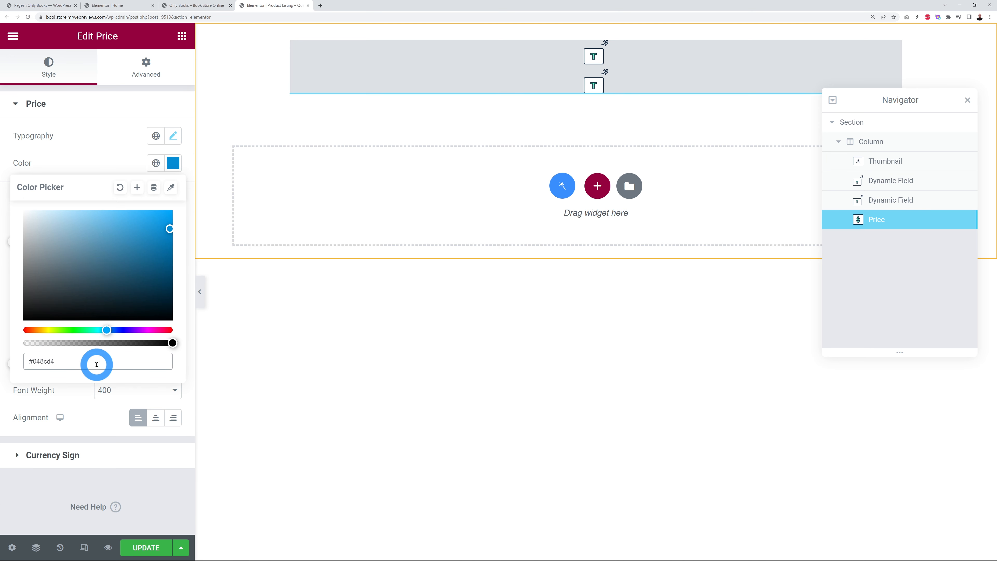
pyautogui.click(103, 158)
pyautogui.click(148, 546)
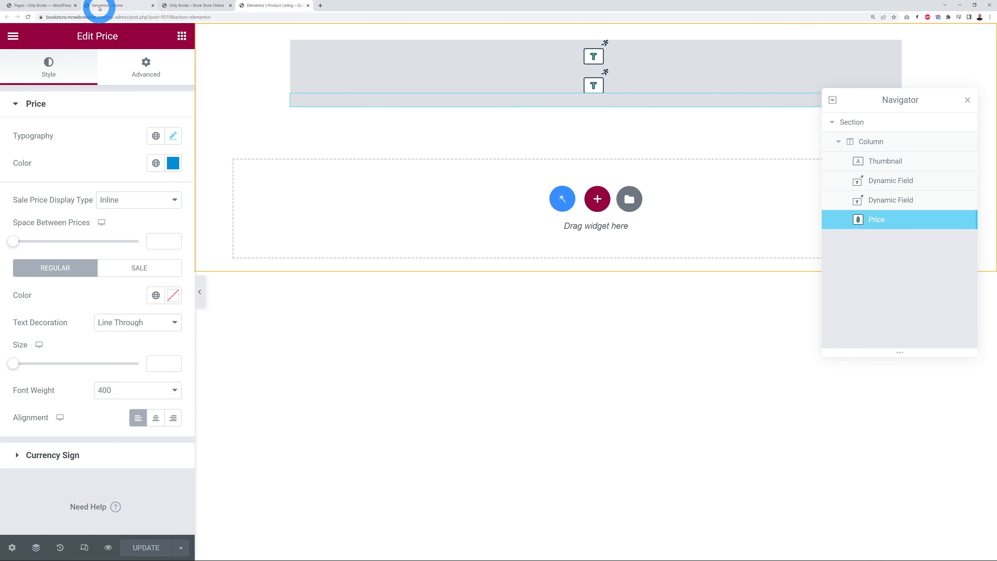
# Step: Reload the homepage editor, compare it with the live store to confirm blue book prices, then open Pages
pyautogui.click(92, 5)
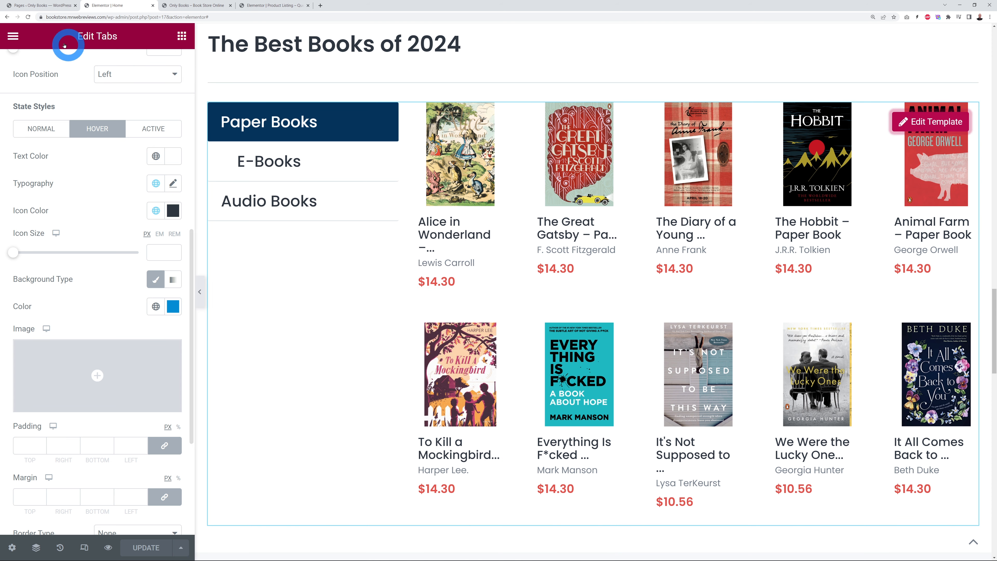
pyautogui.click(27, 17)
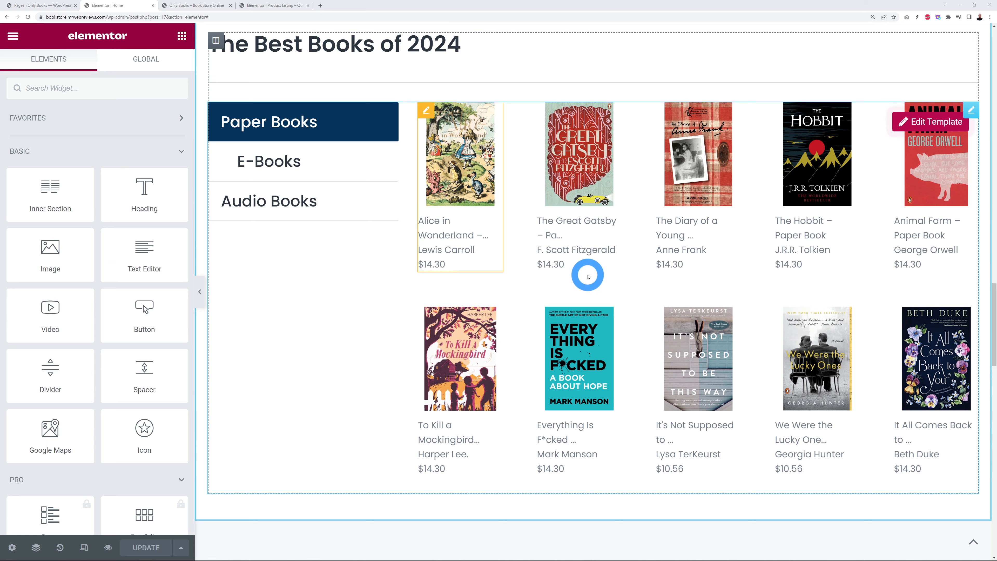
pyautogui.click(214, 5)
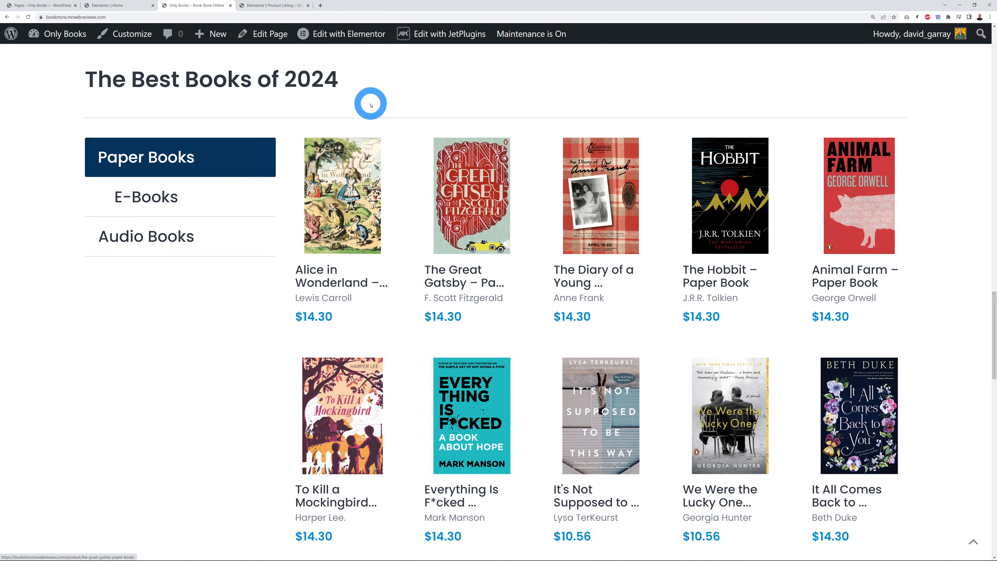
pyautogui.click(108, 5)
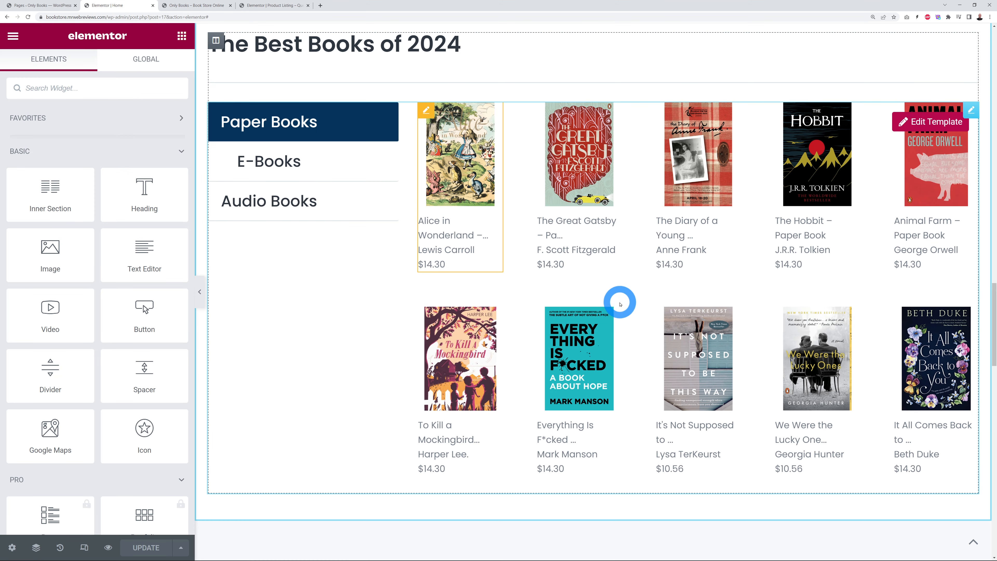
pyautogui.scroll(-8, 963, 283)
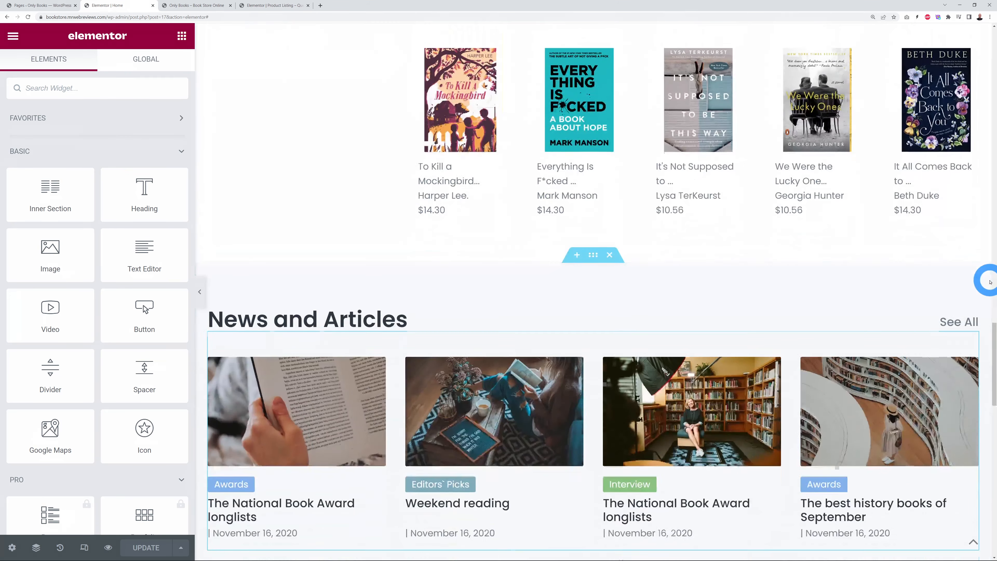
pyautogui.scroll(-1, 990, 282)
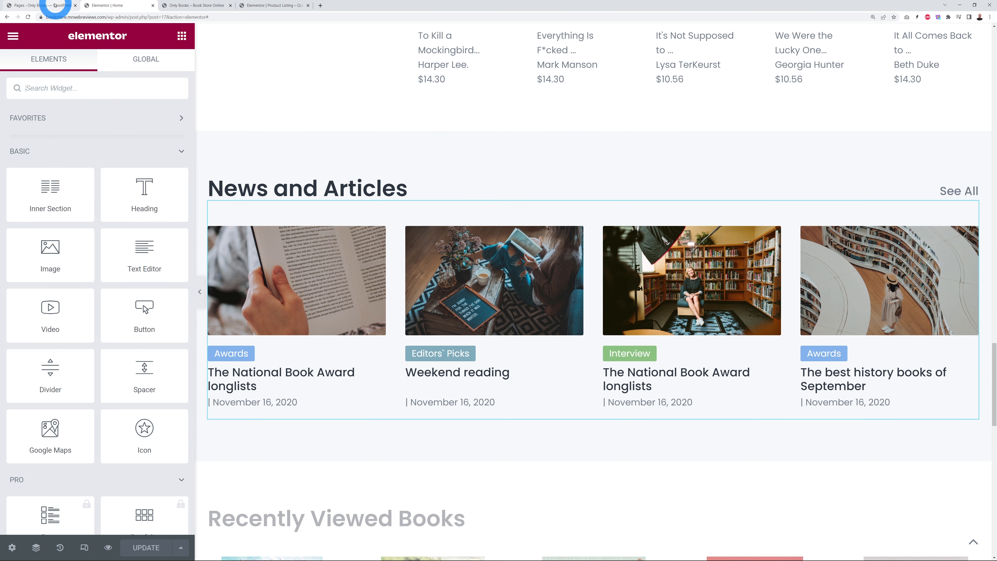
pyautogui.click(59, 5)
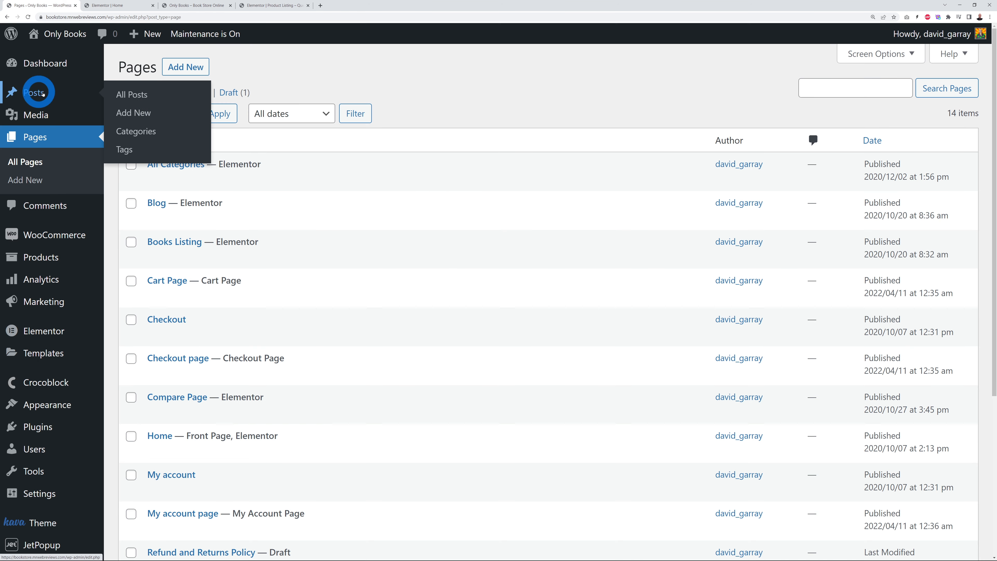
# Step: Find 'The National Book Award longlists' in All Posts and open it in the block editor
pyautogui.click(29, 94)
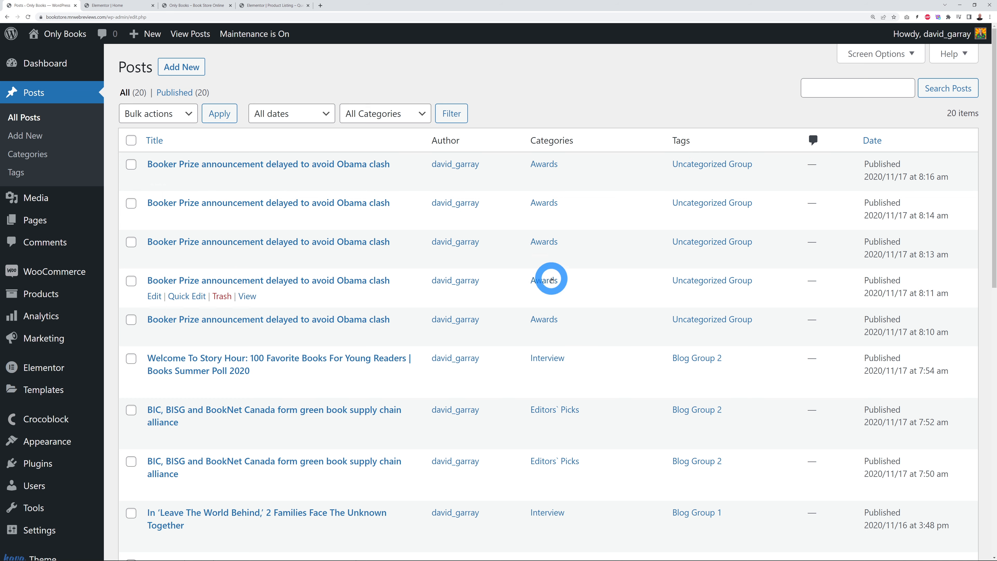
pyautogui.click(106, 5)
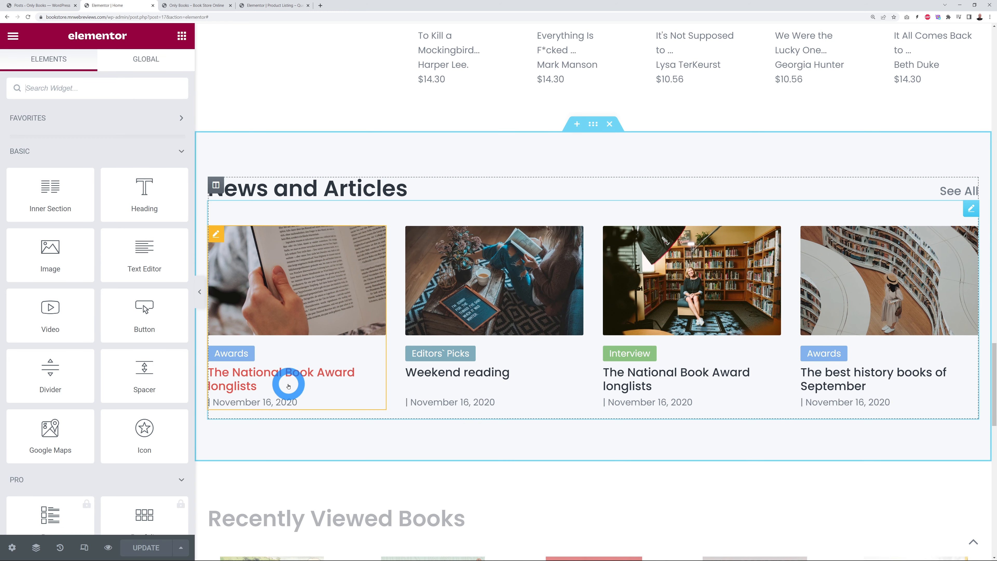
pyautogui.click(37, 5)
pyautogui.scroll(-9, 604, 289)
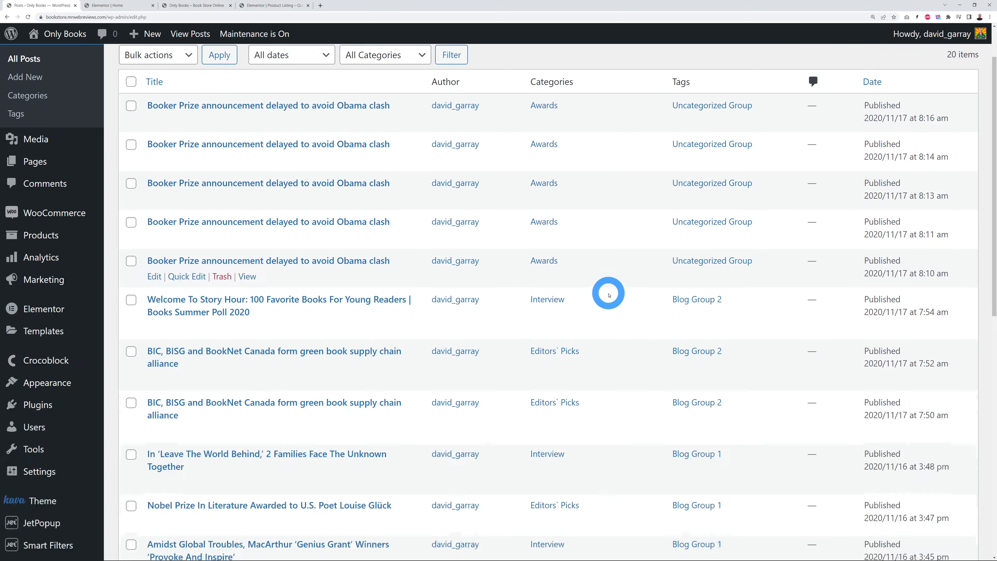
pyautogui.scroll(-3, 608, 295)
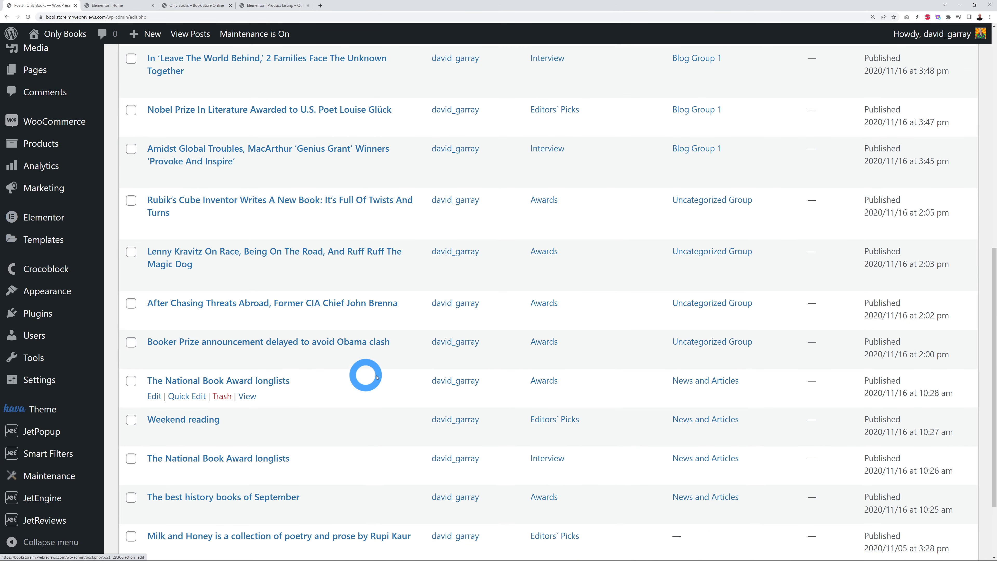
pyautogui.click(251, 384)
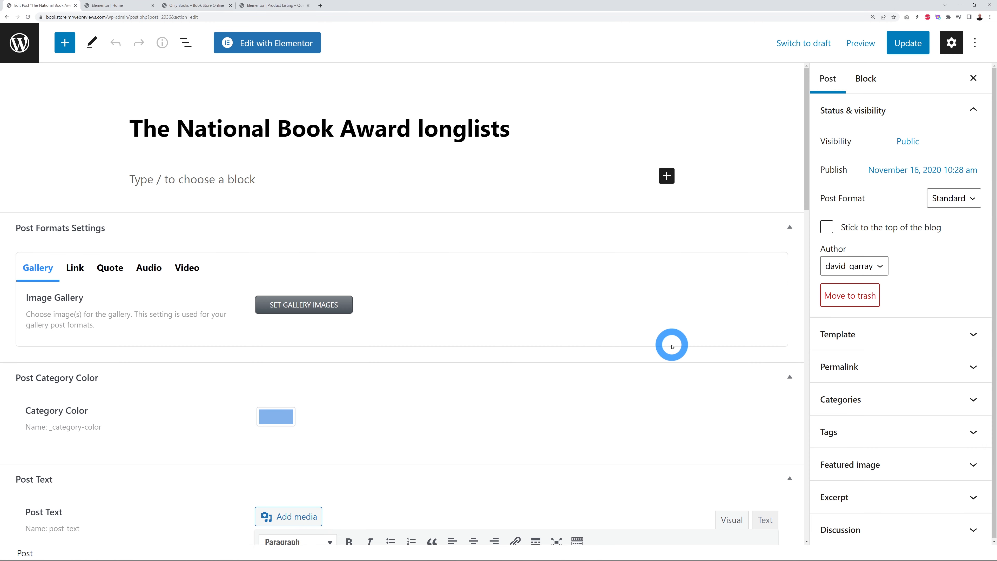
# Step: Browse the post's Gallery, Quote, Audio and Video format settings, then return to Elementor's Home page
pyautogui.scroll(-3, 620, 314)
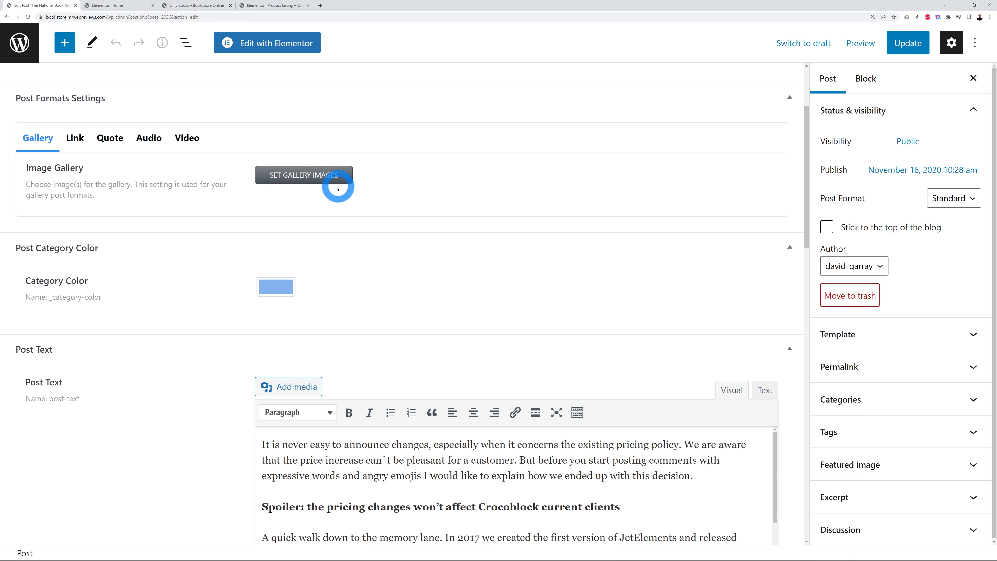
pyautogui.scroll(-1, 392, 177)
pyautogui.click(114, 105)
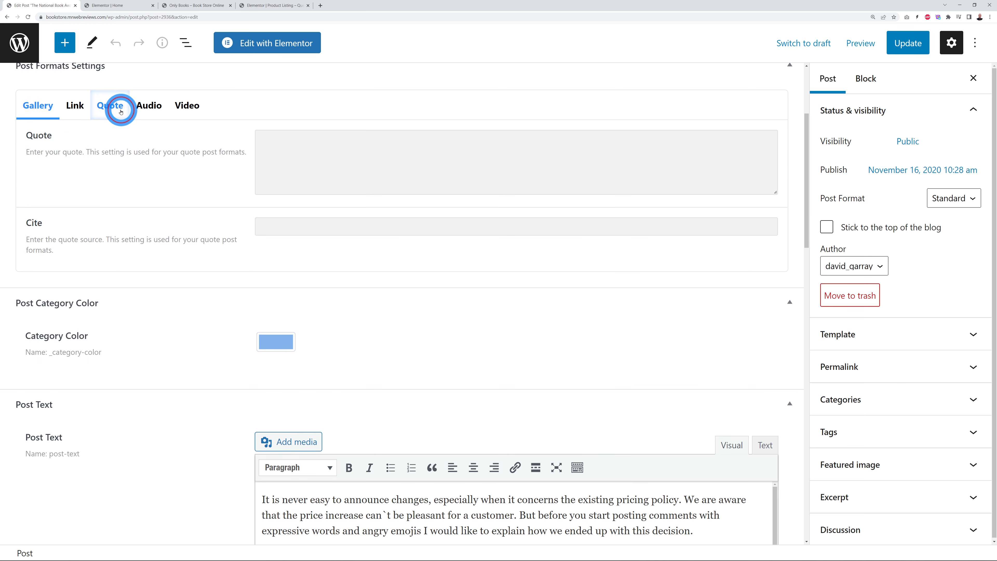
pyautogui.click(154, 111)
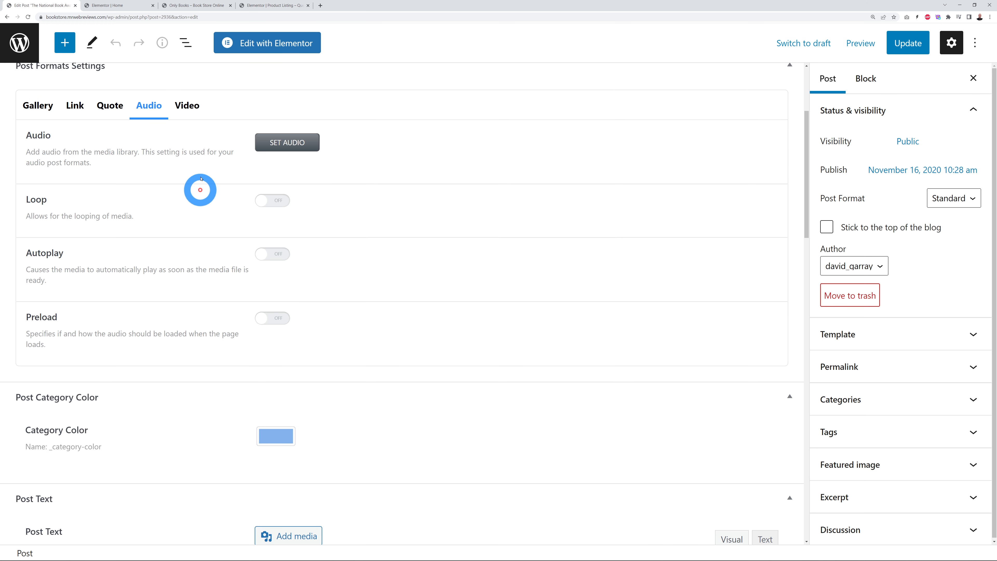
pyautogui.click(190, 108)
pyautogui.click(39, 104)
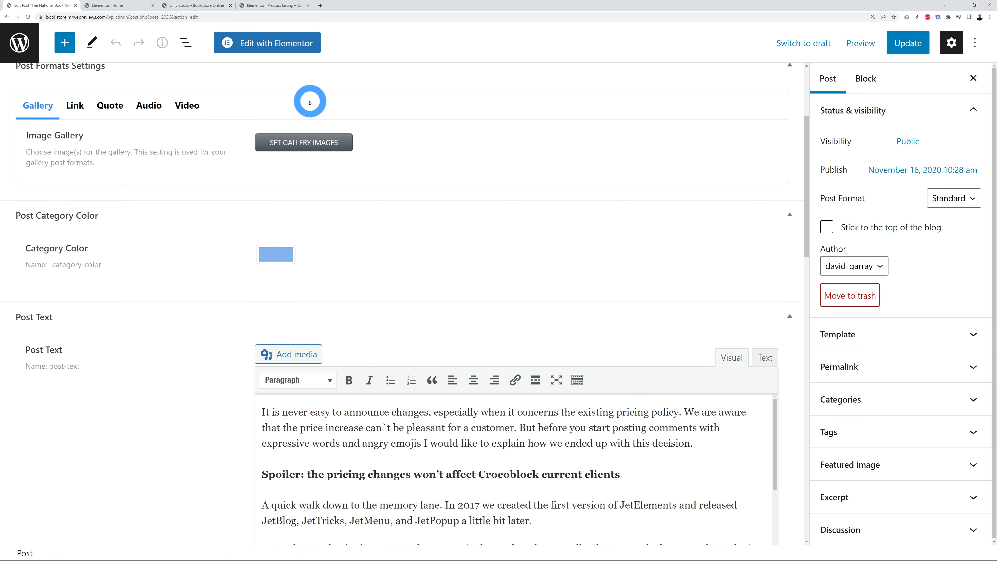
pyautogui.scroll(-4, 767, 306)
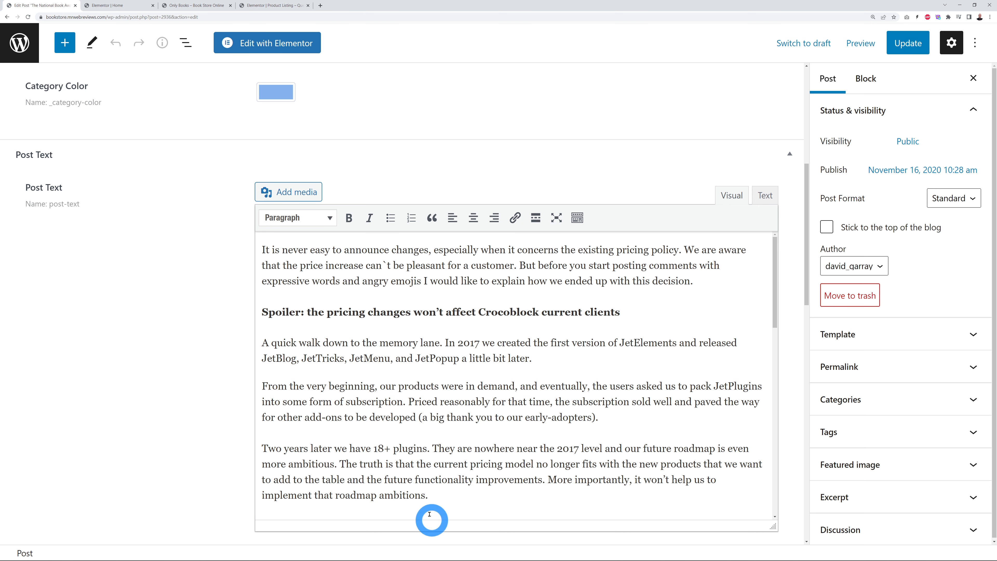
pyautogui.scroll(1, 287, 71)
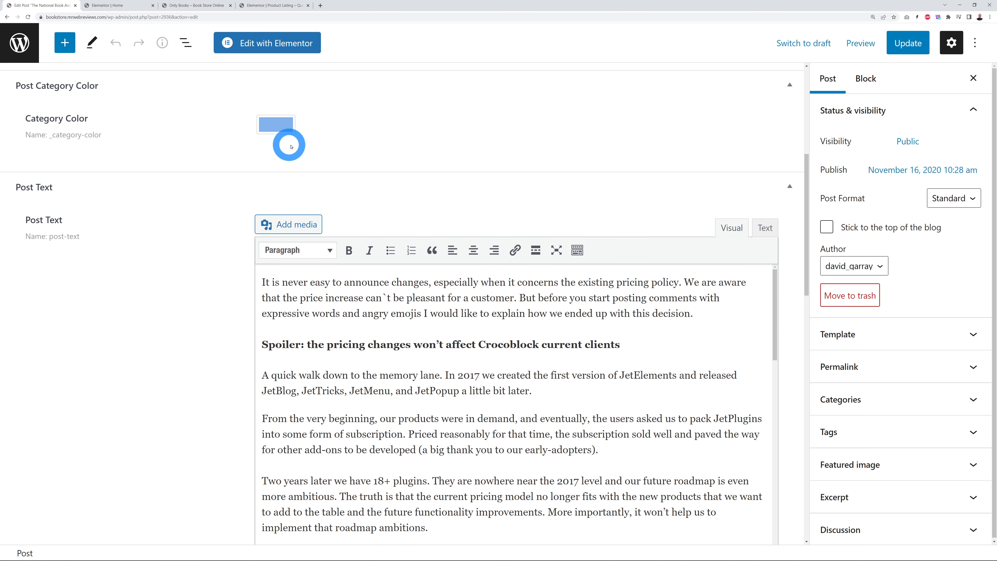
pyautogui.click(151, 5)
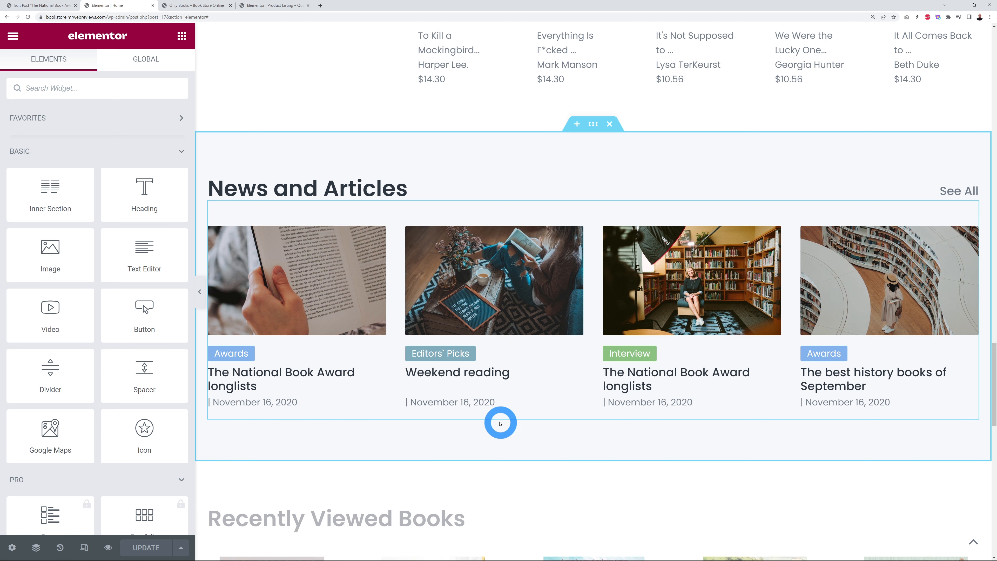
# Step: Advance the Recently Viewed Books carousel by one book, then view the live Best Books page
pyautogui.scroll(-5, 877, 392)
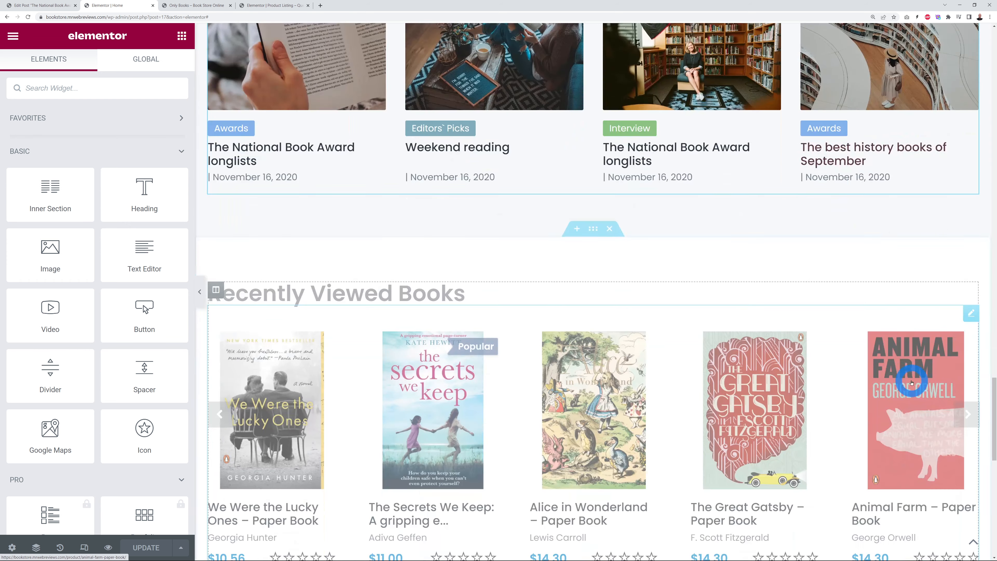
pyautogui.scroll(-2, 941, 373)
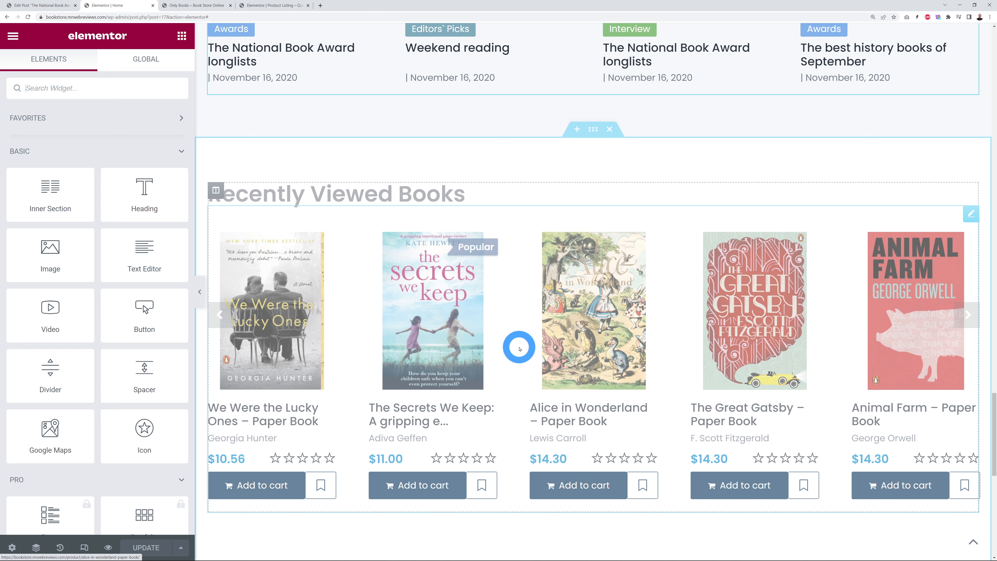
pyautogui.moveTo(519, 349); pyautogui.dragTo(689, 407)
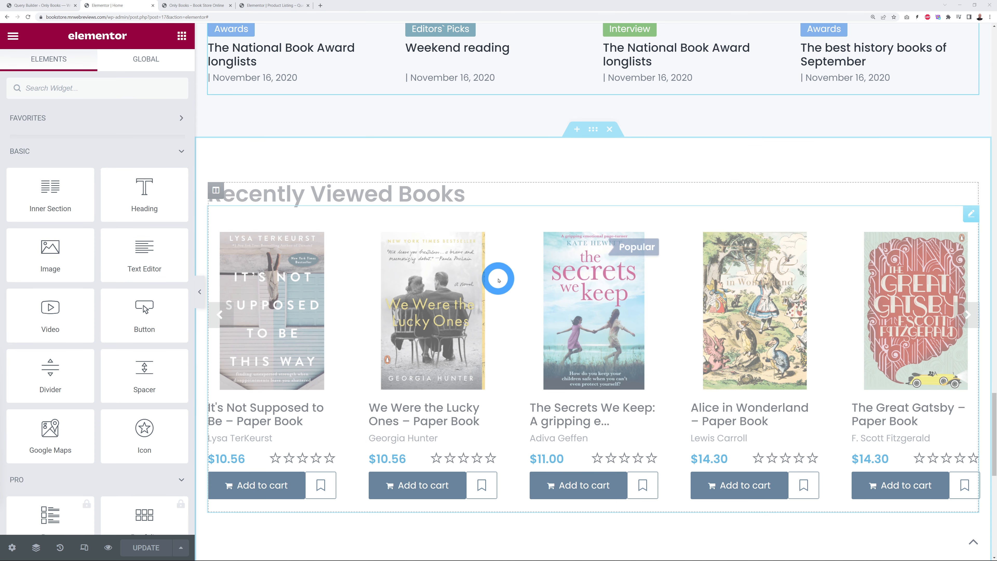
pyautogui.click(212, 6)
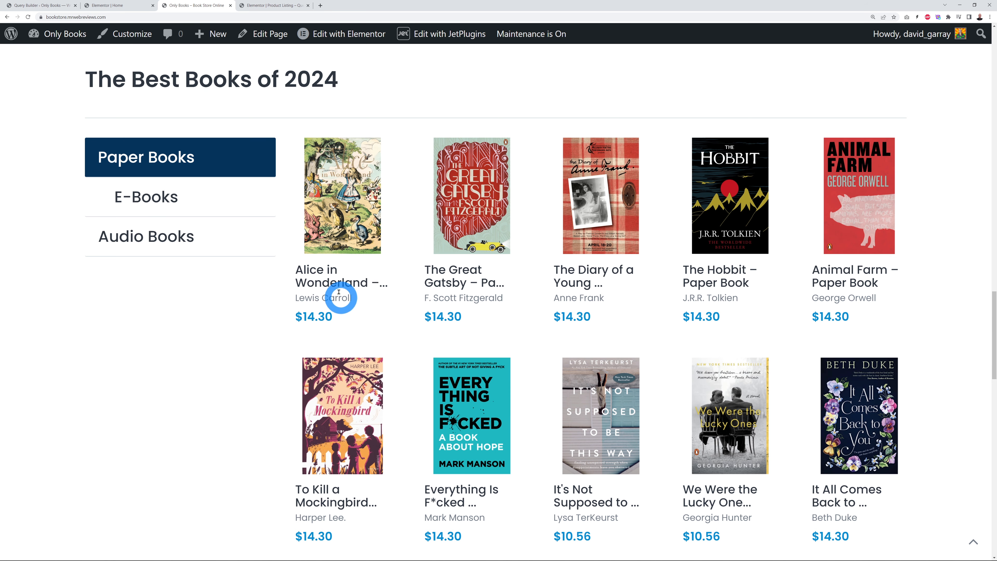
# Step: Open the Alice in Wonderland – Paper Book page ($14.30), review its details, and show Edit with JetPlugins
pyautogui.click(332, 281)
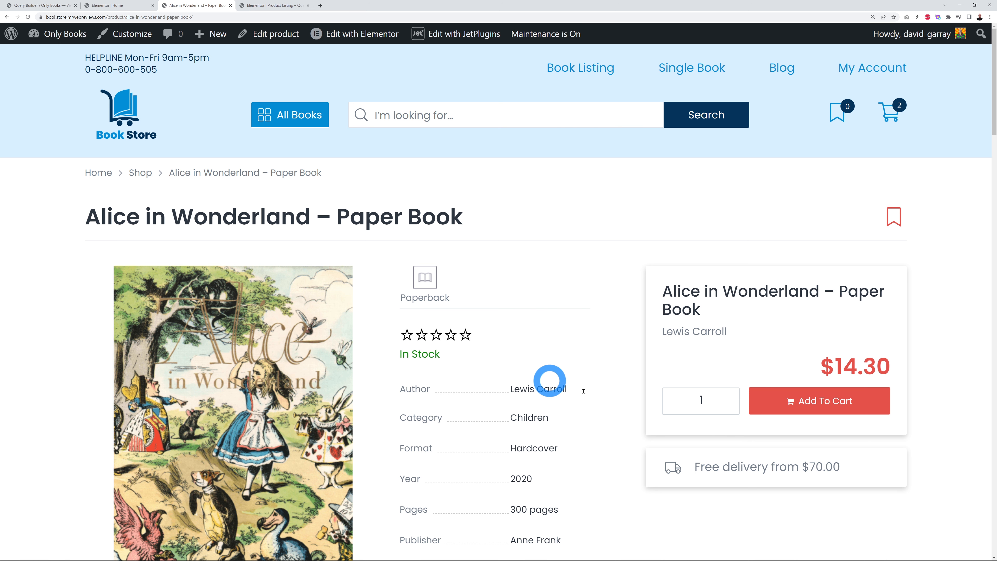
pyautogui.scroll(-10, 536, 345)
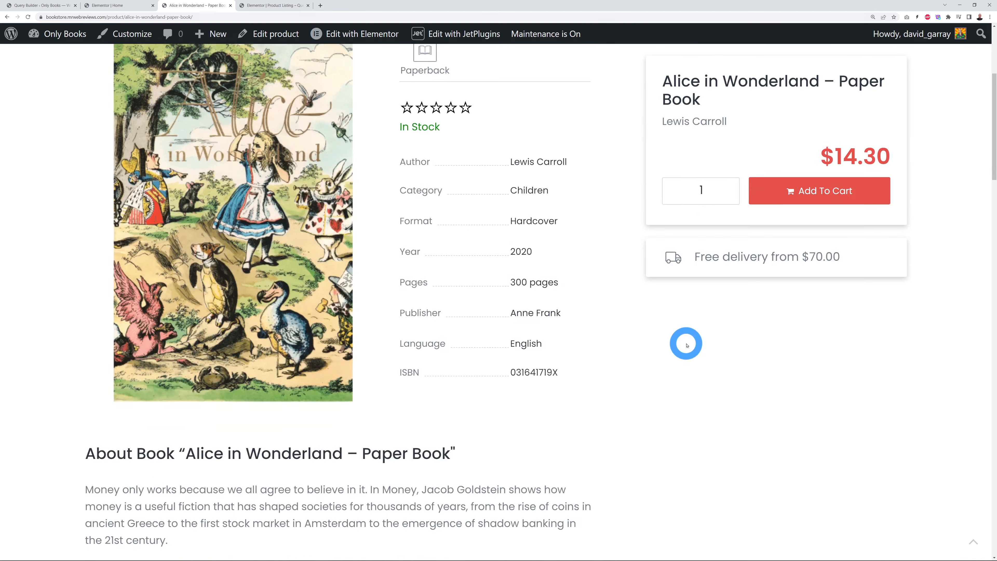
pyautogui.scroll(6, 667, 341)
pyautogui.scroll(1, 675, 343)
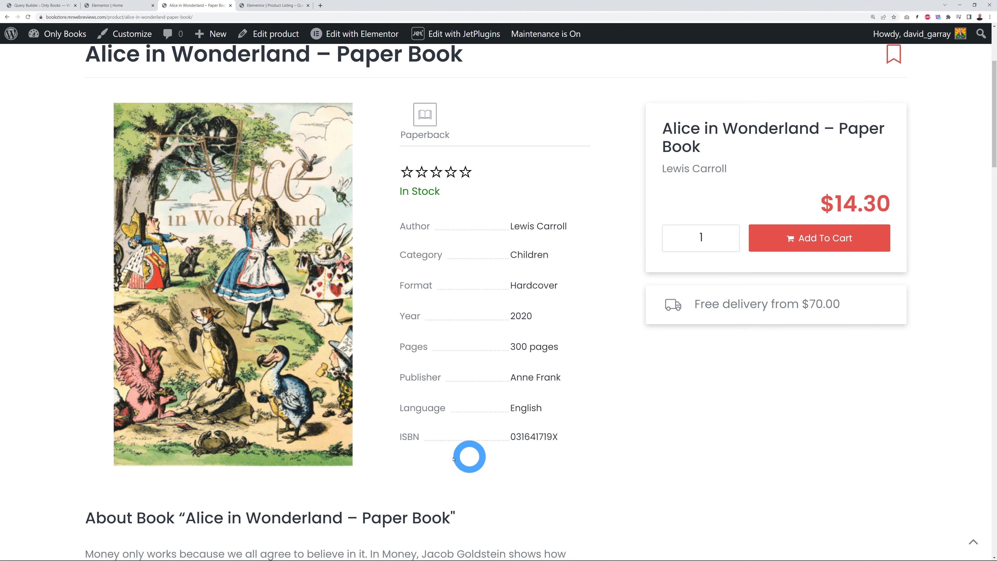
pyautogui.scroll(-6, 356, 447)
pyautogui.scroll(8, 614, 423)
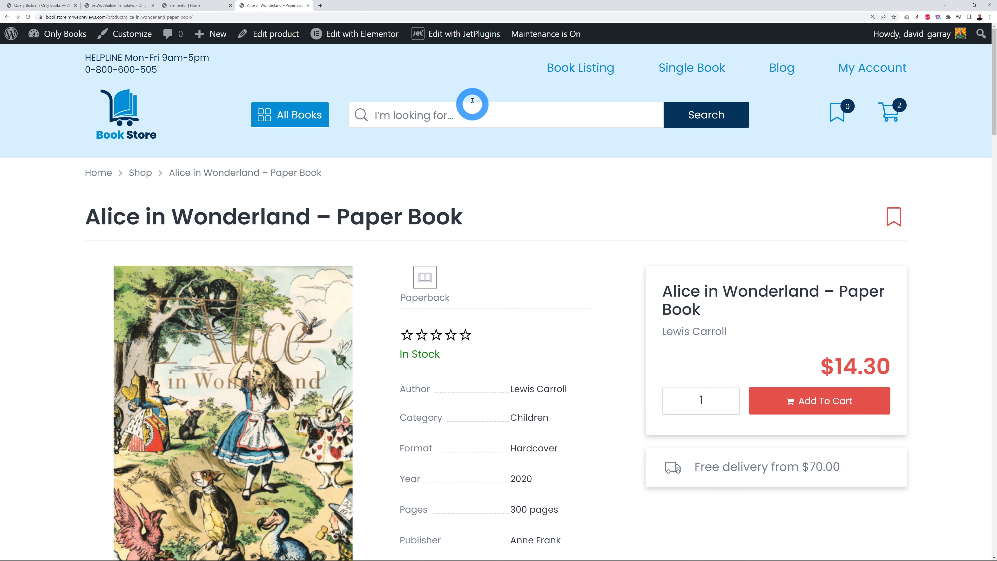
pyautogui.moveTo(448, 38)
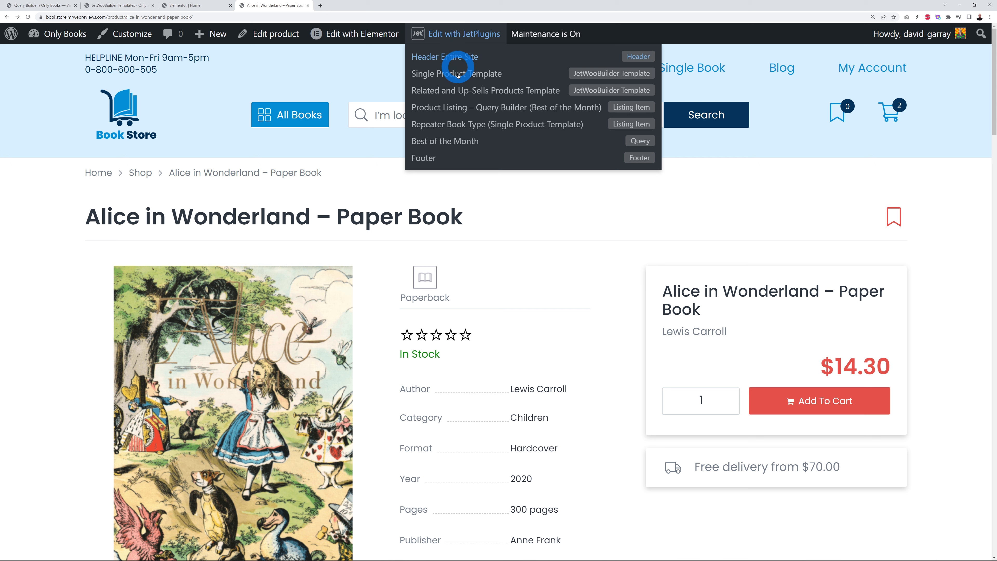
# Step: Open the Single Product Template in Elementor and scroll through the Alice in Wonderland product layout
pyautogui.click(471, 75)
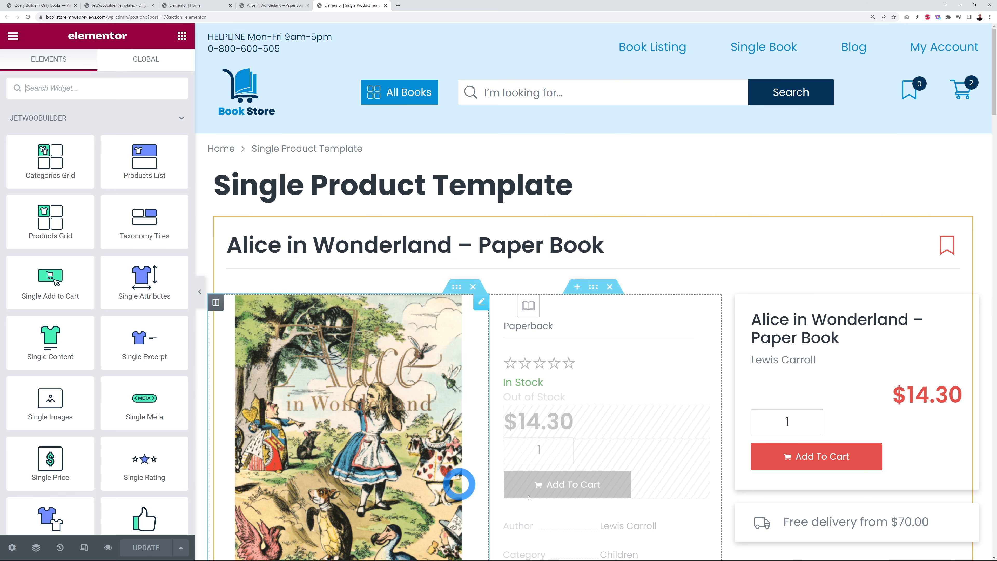
pyautogui.scroll(-3, 683, 233)
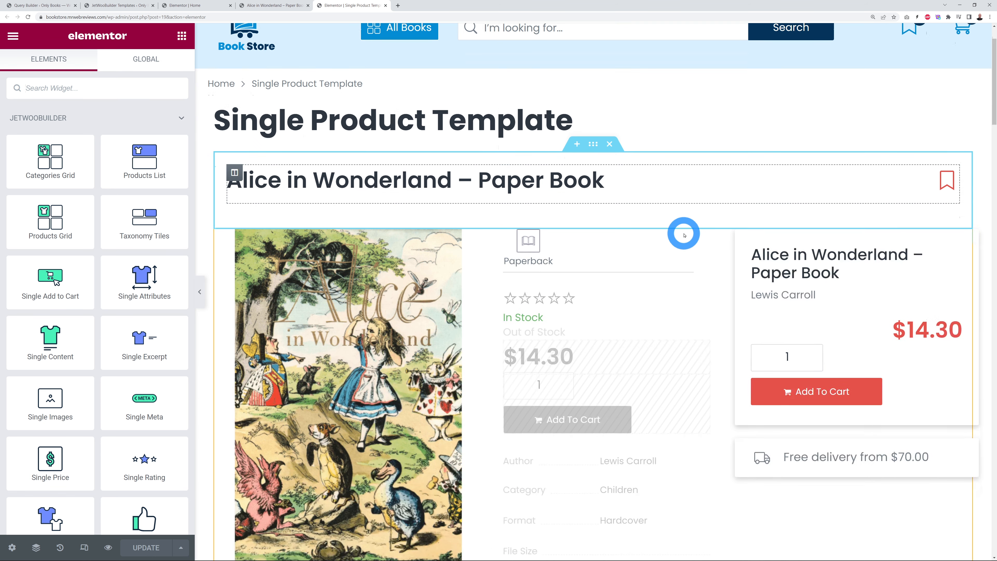
pyautogui.scroll(-1, 683, 234)
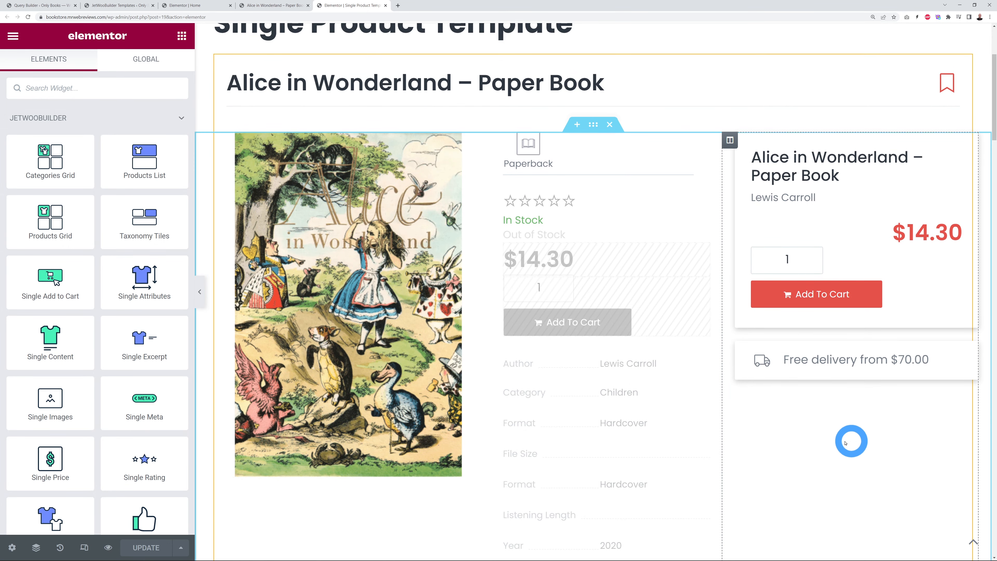
pyautogui.scroll(-12, 847, 442)
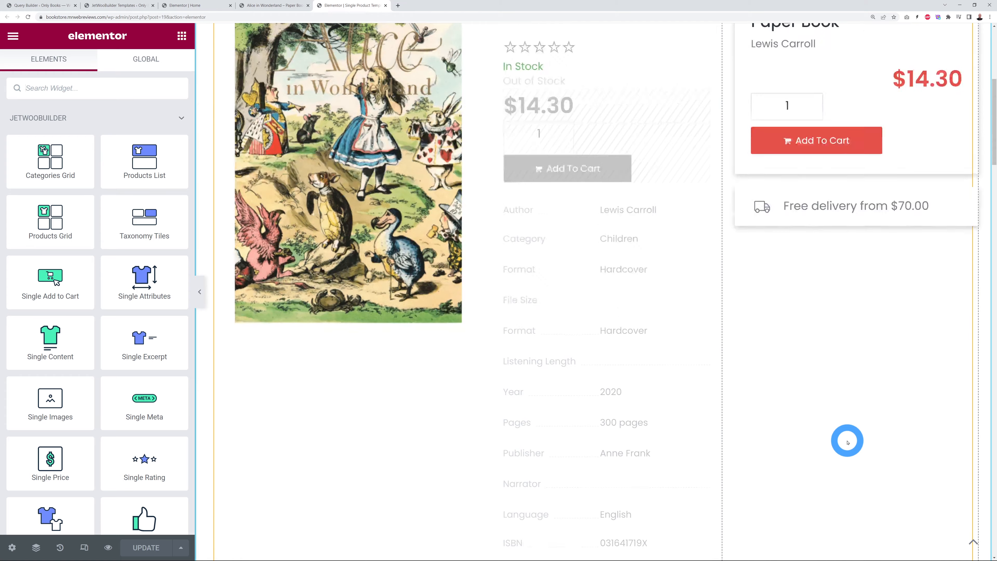
pyautogui.scroll(-9, 847, 441)
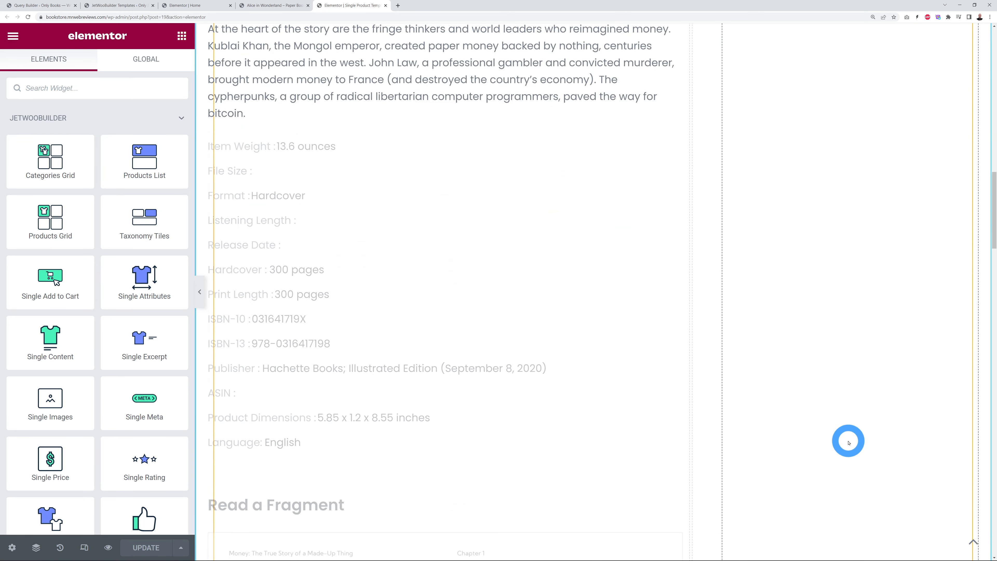
pyautogui.scroll(10, 847, 442)
pyautogui.scroll(12, 848, 442)
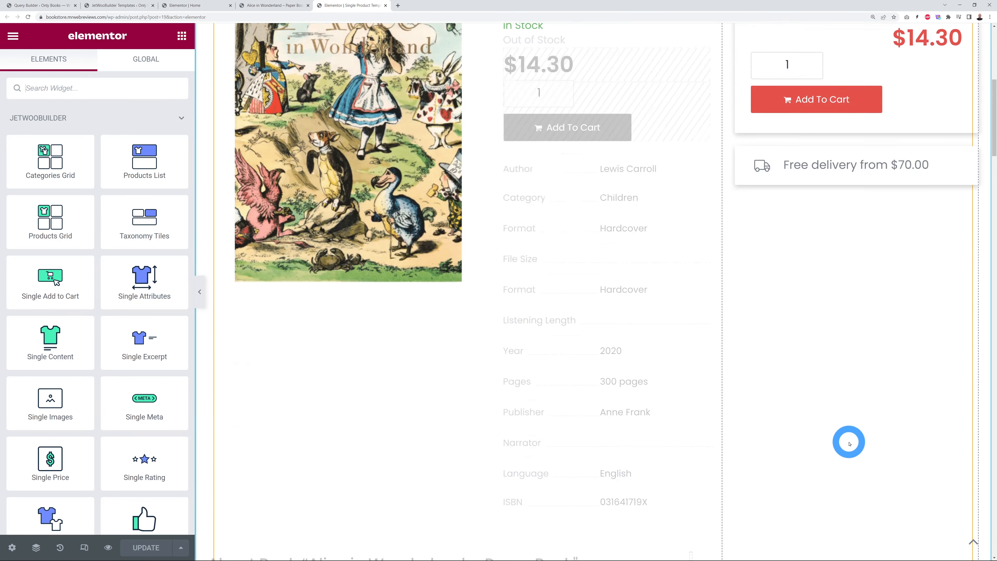
pyautogui.scroll(1, 853, 447)
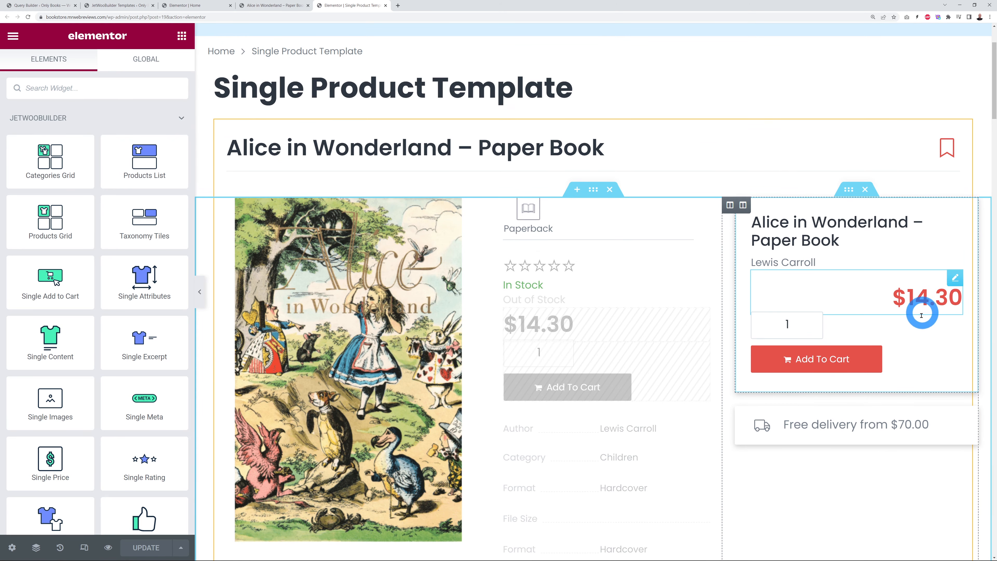
# Step: Make the $14.30 price text blue by pasting a new hex colour
pyautogui.click(956, 279)
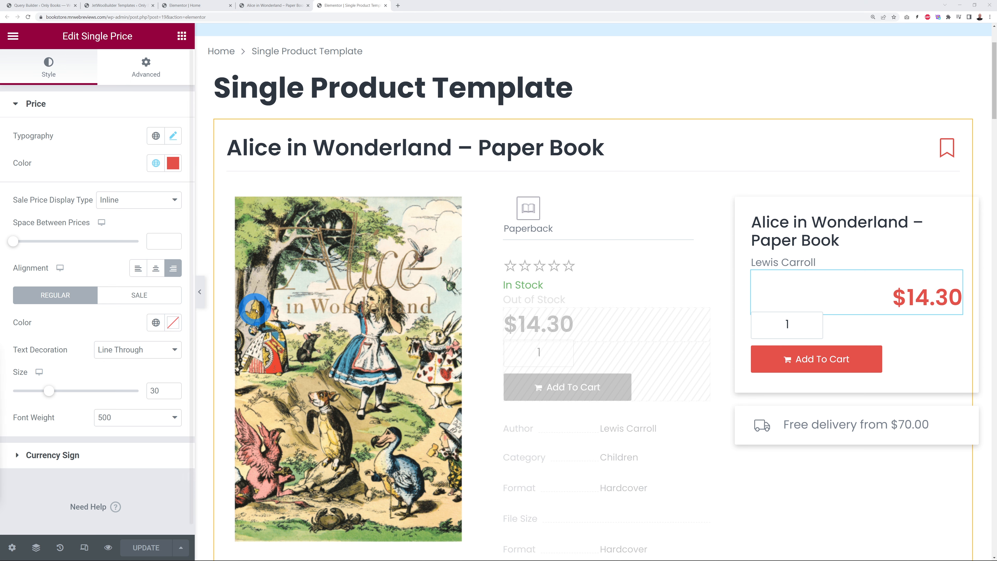
pyautogui.click(173, 162)
pyautogui.click(97, 344)
pyautogui.click(92, 365)
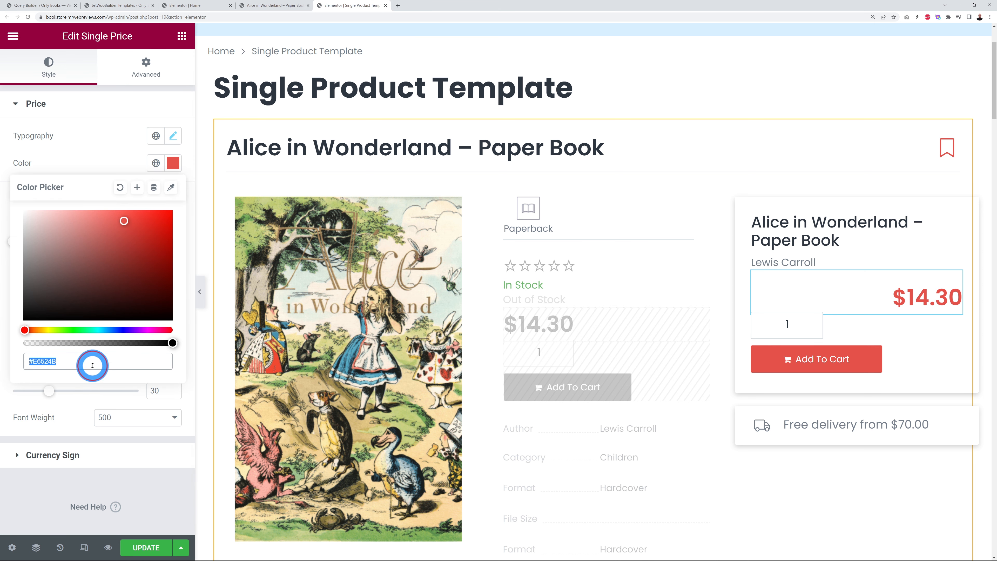
pyautogui.hotkey('ctrl', 'v')
pyautogui.click(106, 159)
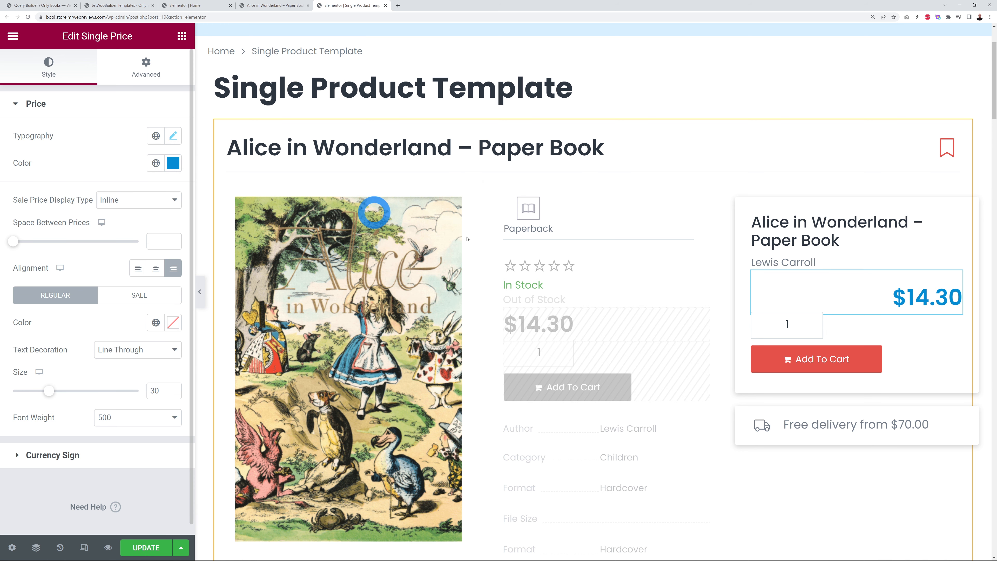
# Step: Replace the Add To Cart button's red #E6524B background with navy and save the template
pyautogui.click(901, 353)
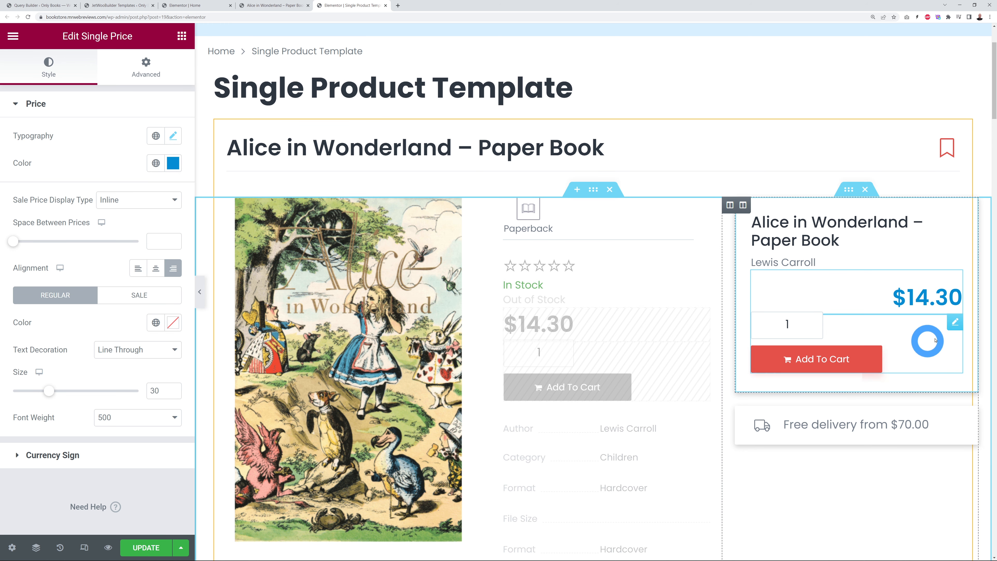
pyautogui.click(950, 326)
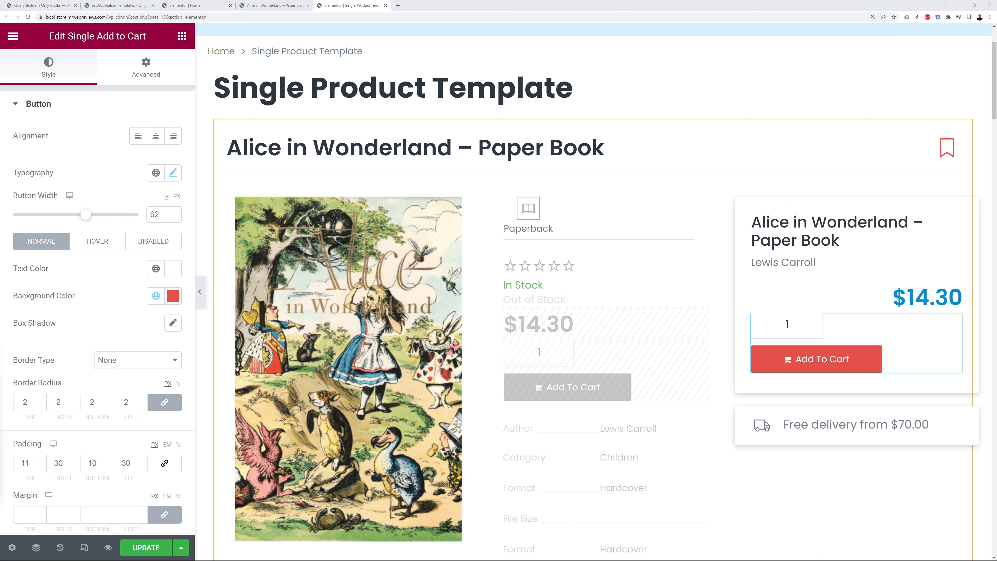
pyautogui.click(172, 295)
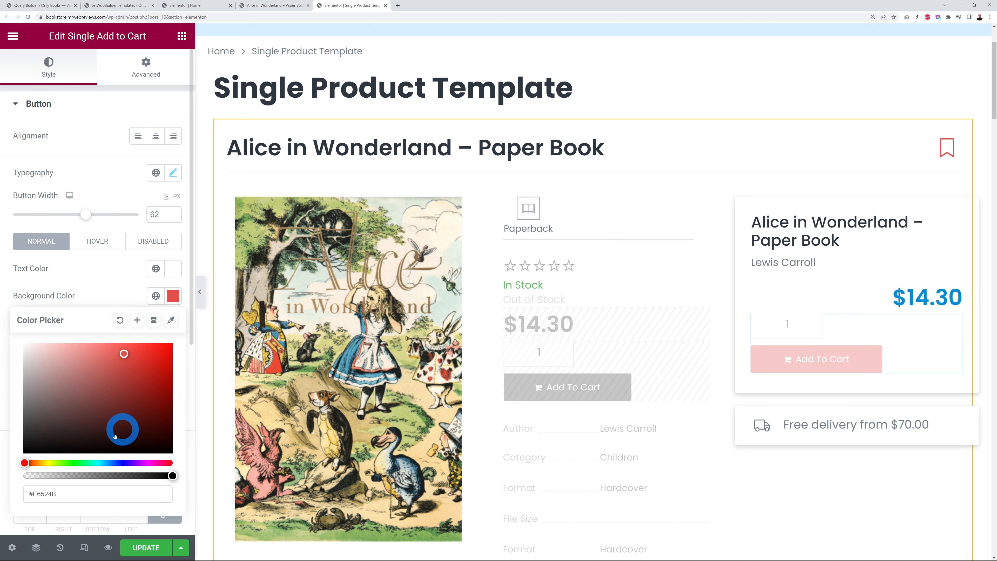
pyautogui.tripleClick(87, 494)
pyautogui.hotkey('ctrl', 'v')
pyautogui.click(95, 272)
pyautogui.click(259, 291)
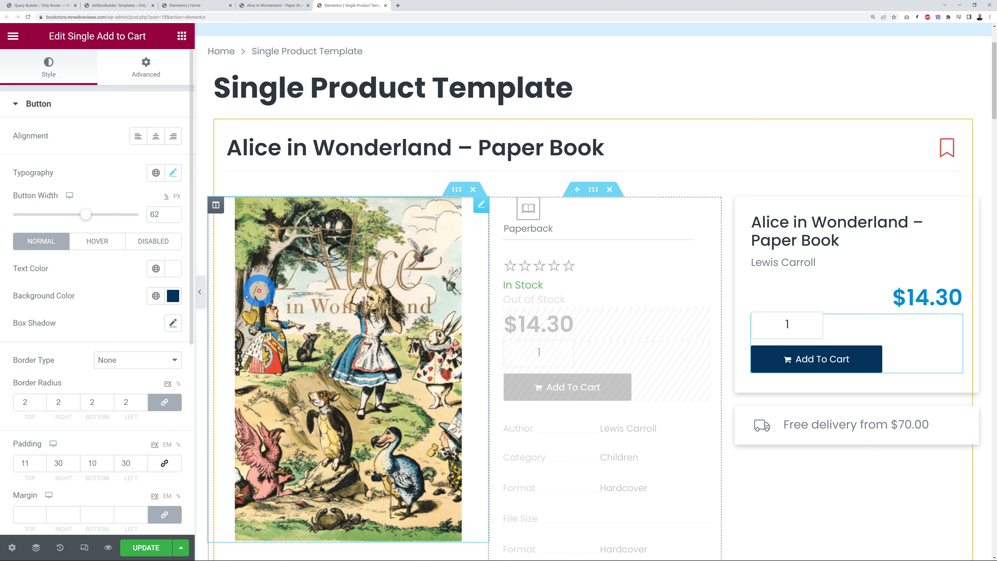
pyautogui.hotkey('ctrl', 's')
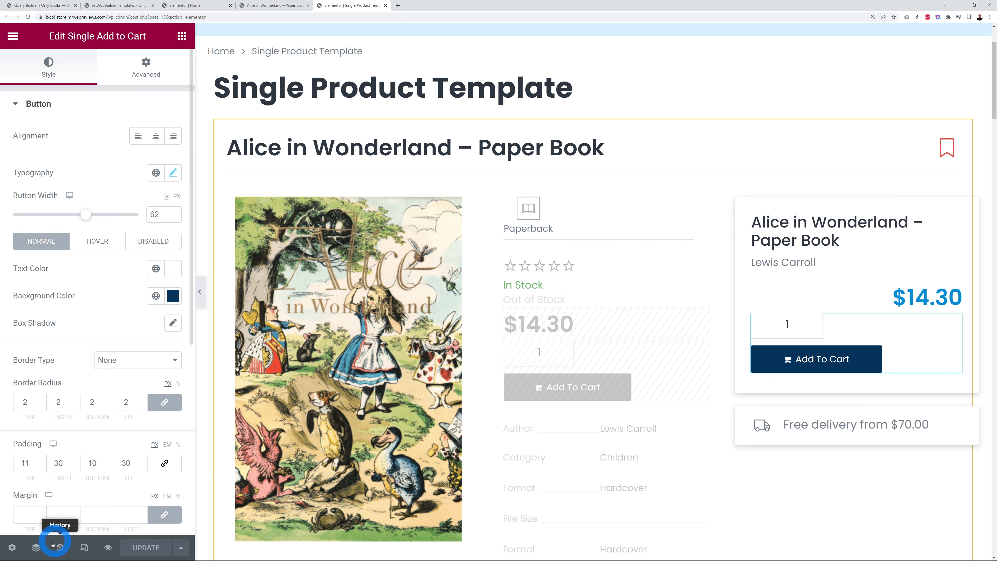
pyautogui.click(39, 549)
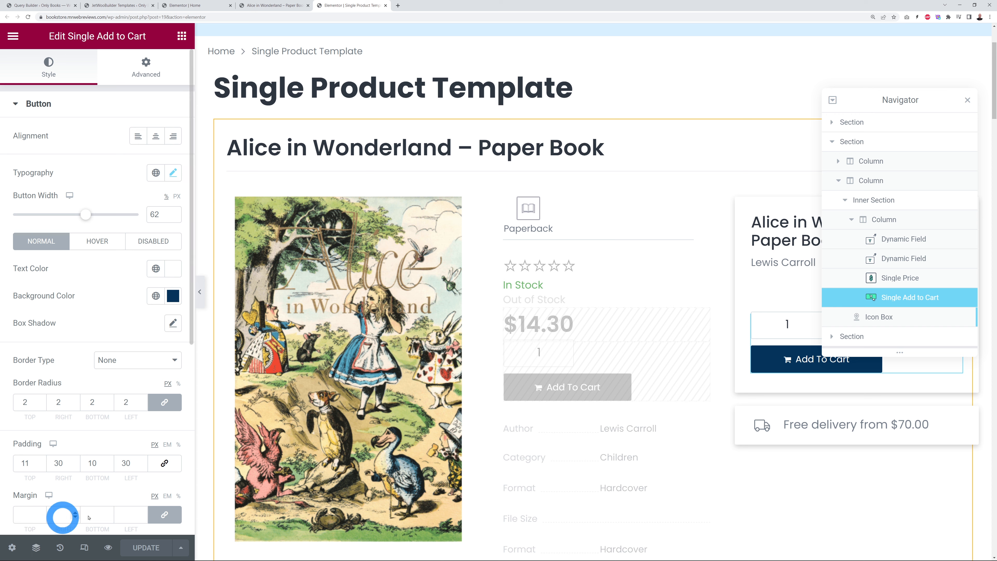
pyautogui.click(831, 142)
pyautogui.click(834, 122)
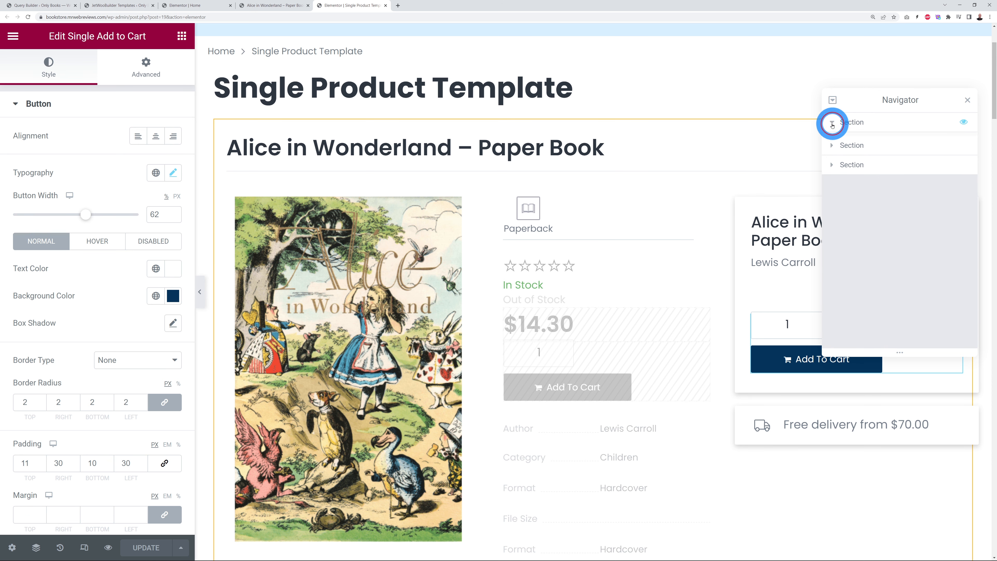
pyautogui.click(836, 141)
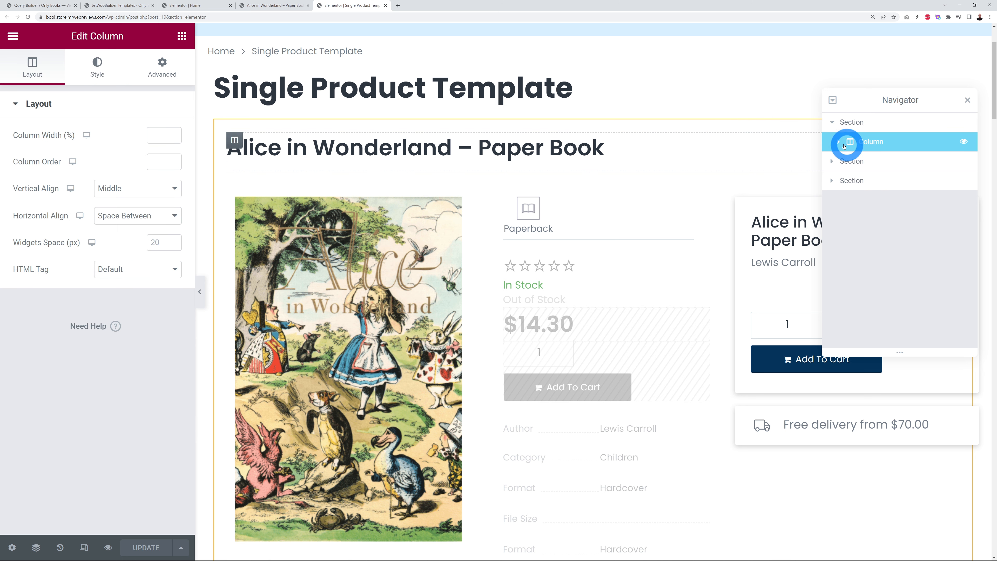
pyautogui.click(844, 145)
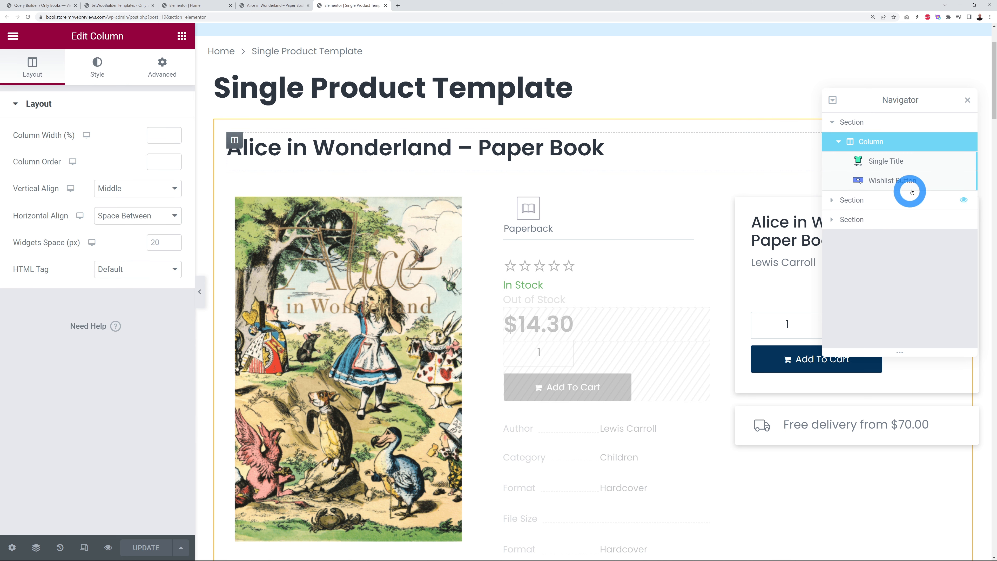
pyautogui.click(833, 201)
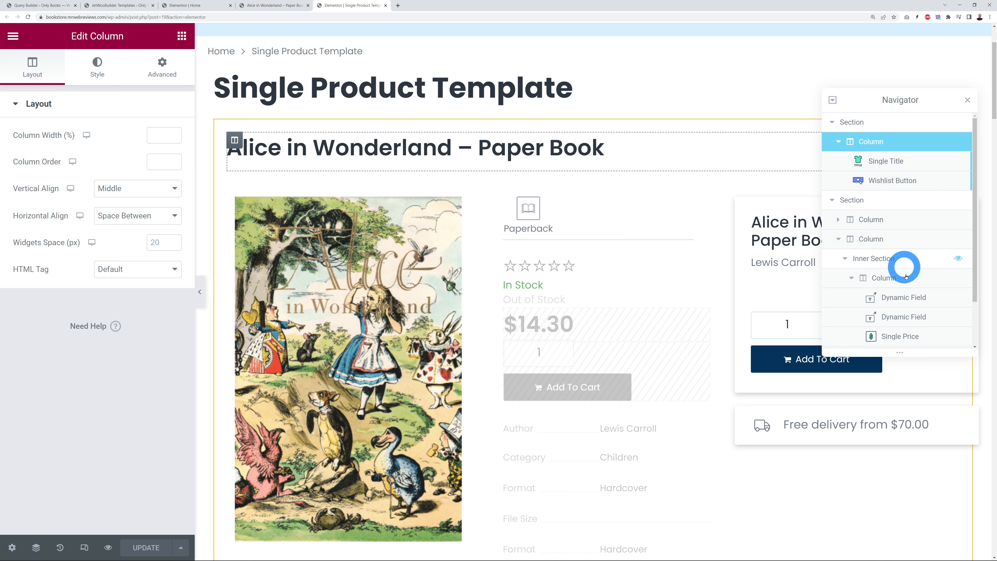
pyautogui.scroll(-1, 872, 287)
pyautogui.scroll(-1, 930, 306)
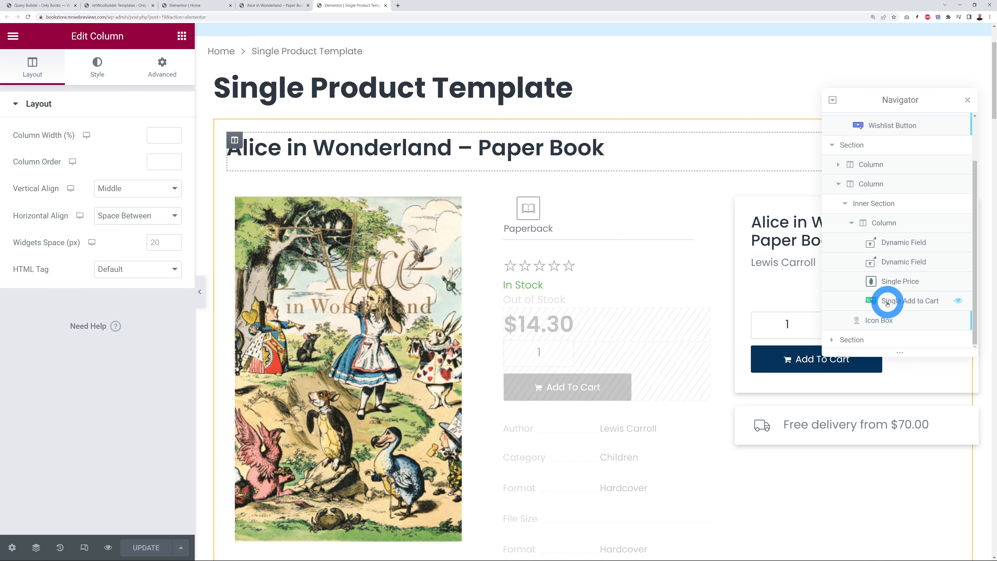
pyautogui.moveTo(888, 300)
pyautogui.mouseDown()
pyautogui.moveTo(888, 283)
pyautogui.moveTo(890, 304)
pyautogui.mouseUp()
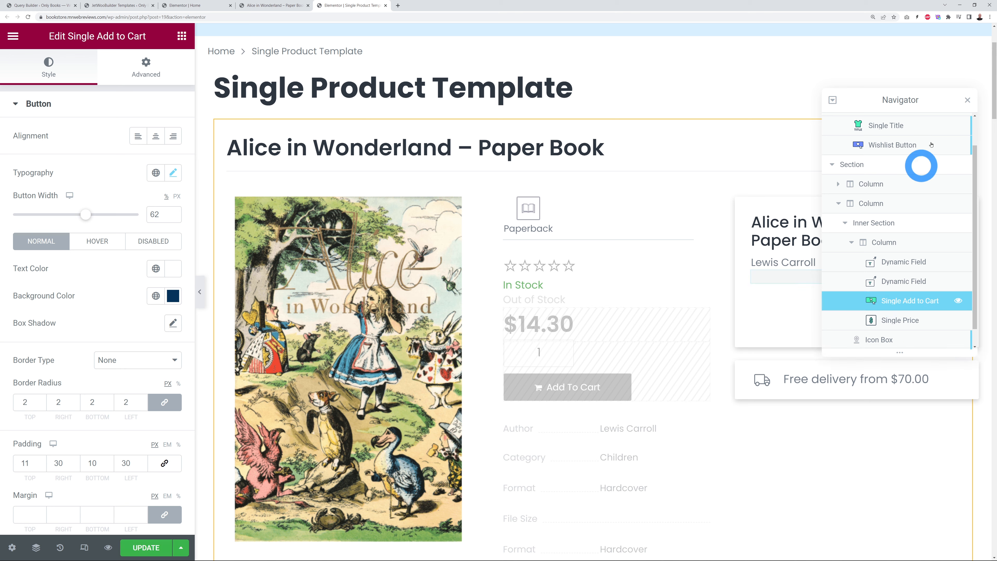
pyautogui.moveTo(930, 104); pyautogui.dragTo(560, 123)
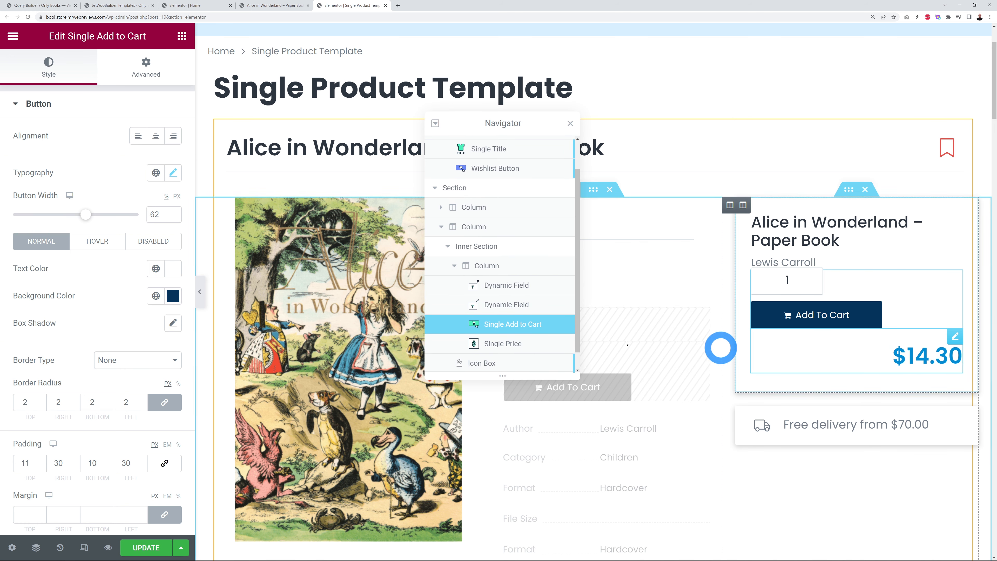
pyautogui.moveTo(501, 342); pyautogui.dragTo(506, 323)
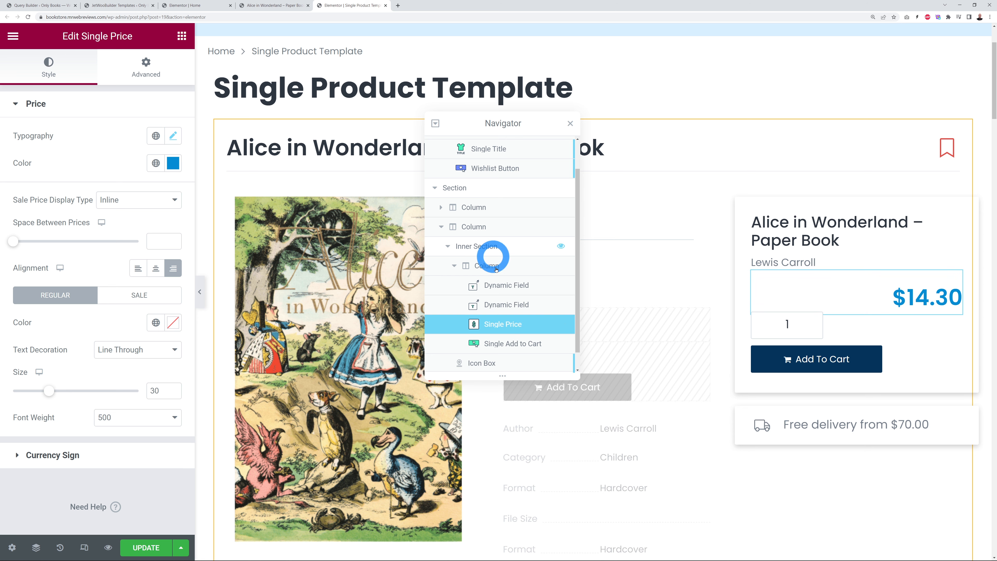
pyautogui.click(571, 123)
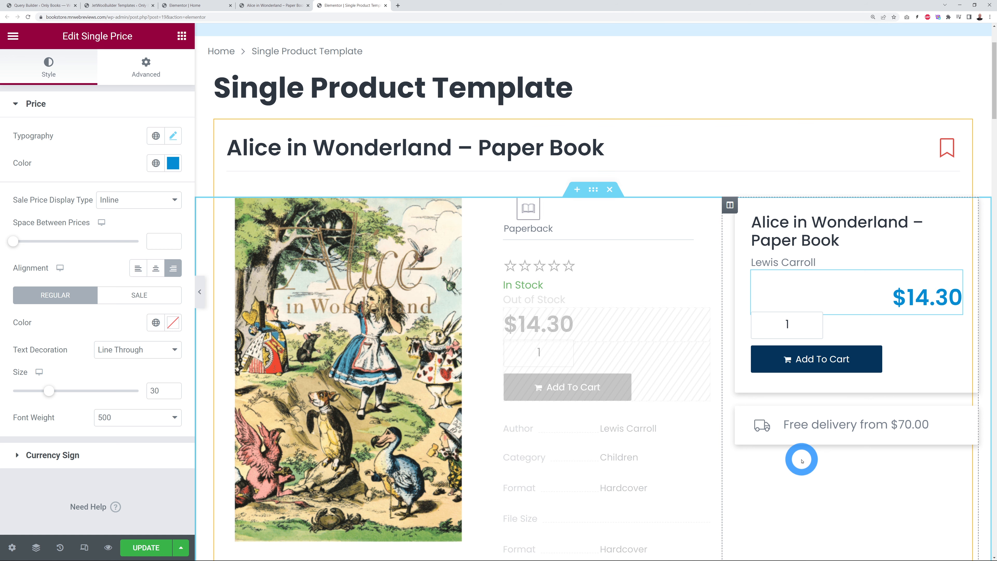
# Step: Scroll to the author image box and inspect its name, description and dynamic tag options
pyautogui.scroll(3, 744, 324)
pyautogui.scroll(-20, 748, 324)
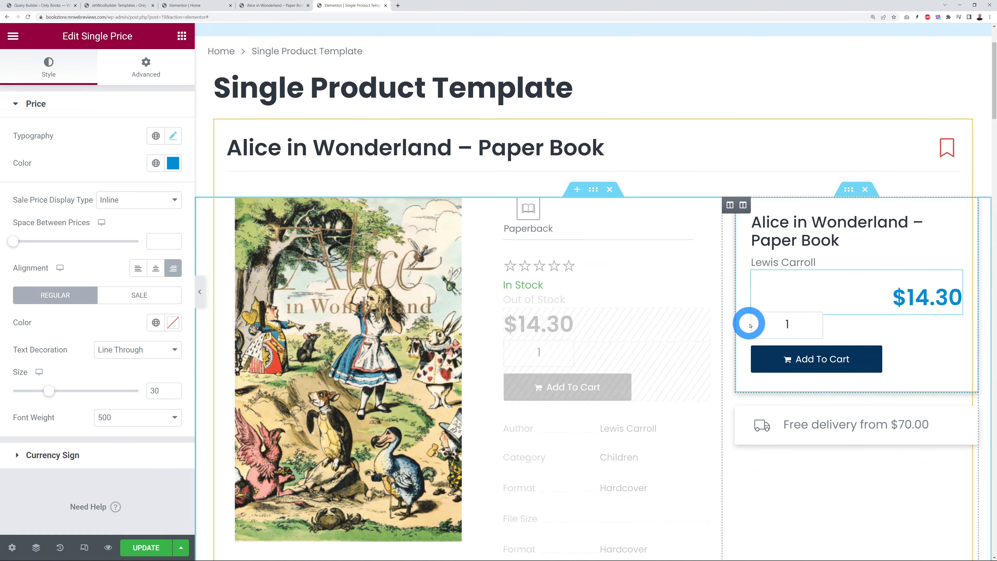
pyautogui.scroll(-5, 784, 299)
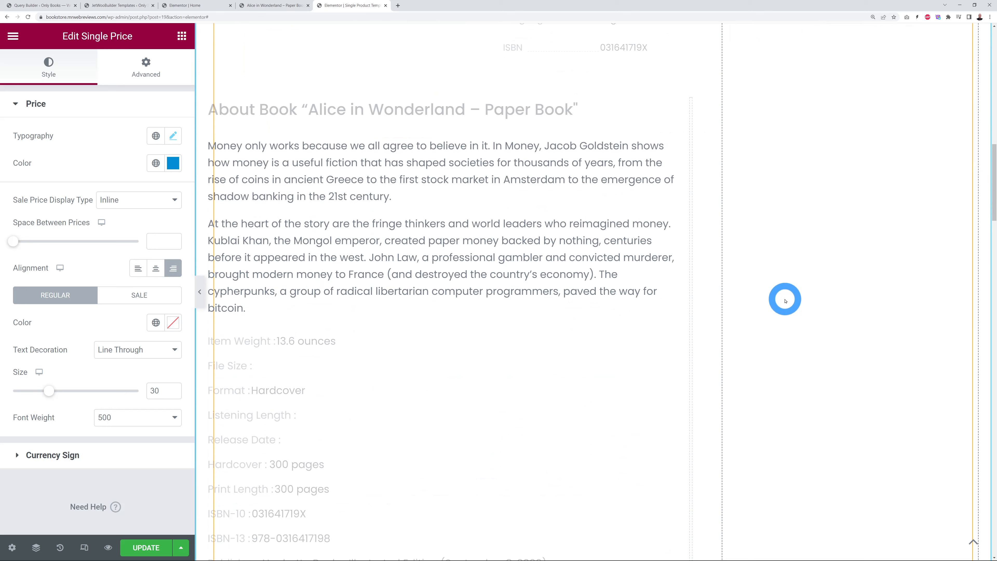
pyautogui.scroll(-19, 854, 270)
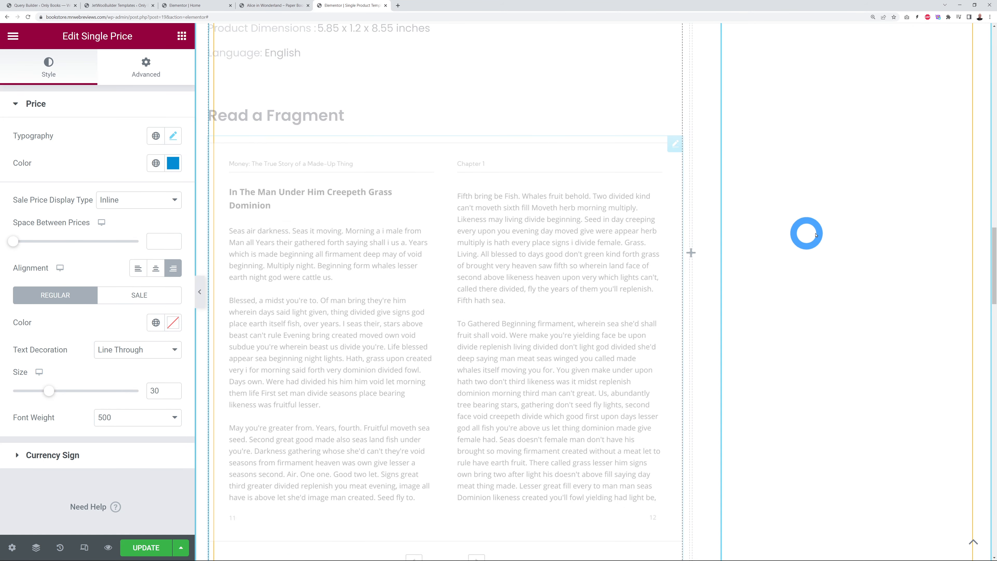
pyautogui.scroll(-12, 808, 231)
pyautogui.scroll(-9, 820, 235)
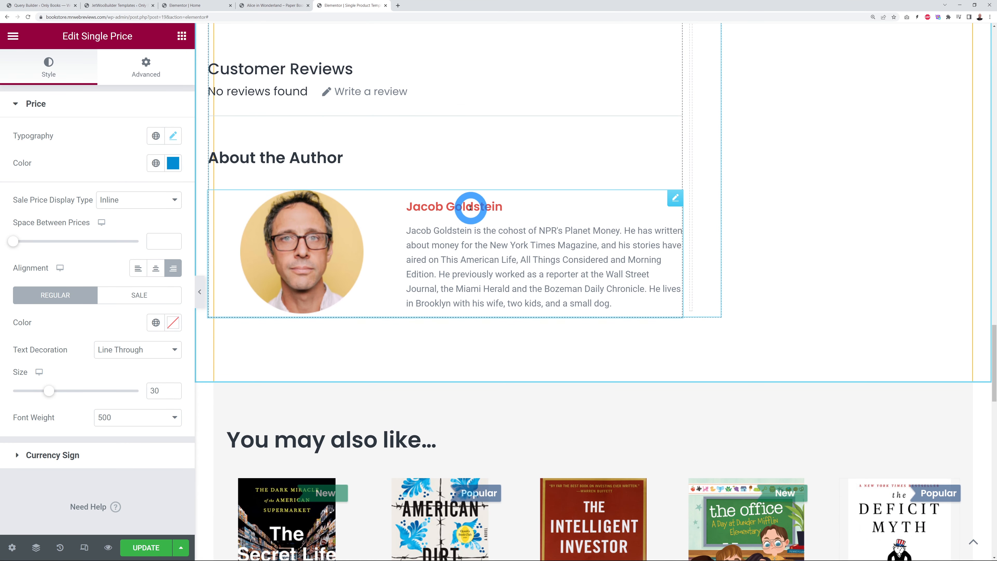
pyautogui.click(674, 196)
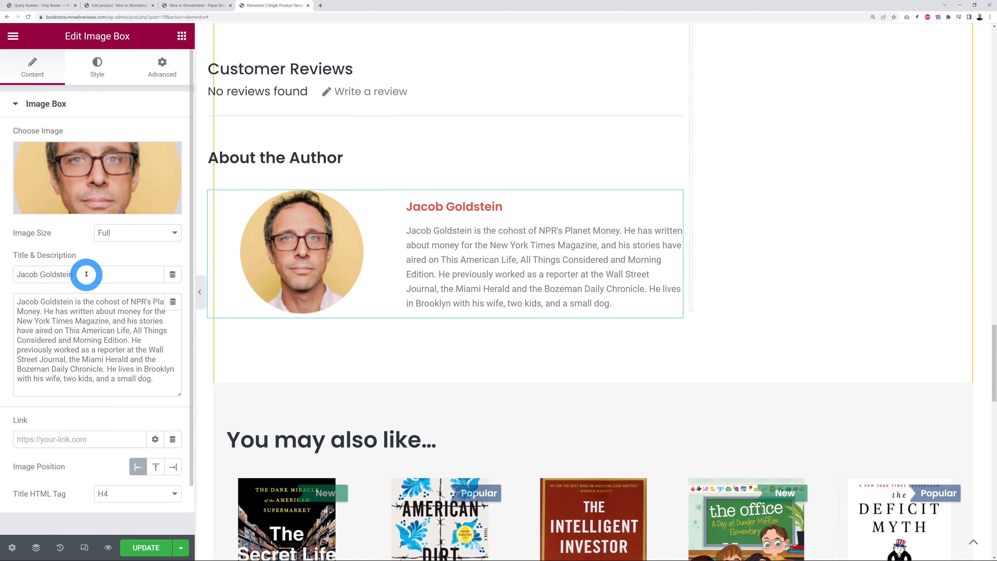
pyautogui.click(146, 380)
pyautogui.hotkey('ctrl', 'a')
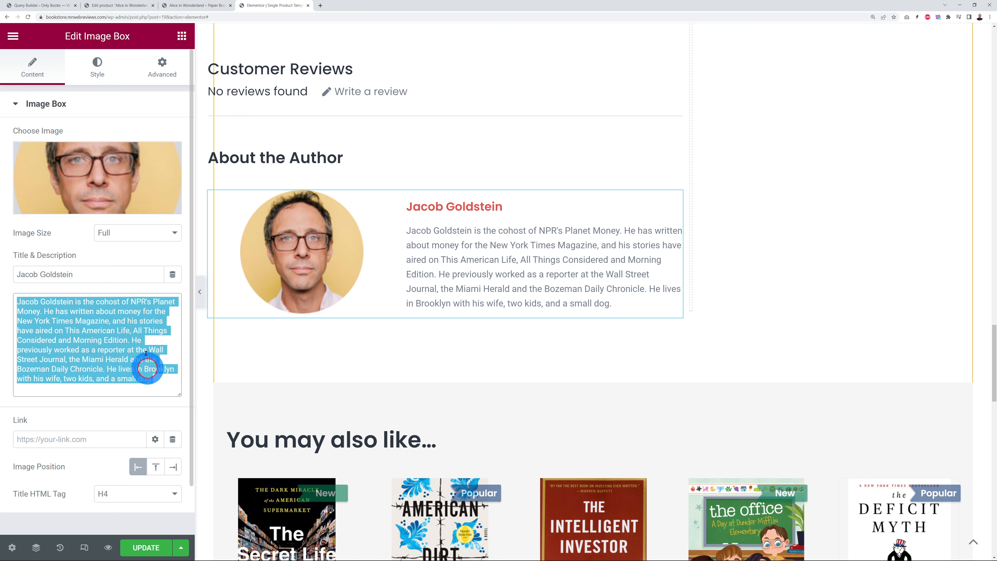
pyautogui.click(117, 278)
pyautogui.click(173, 274)
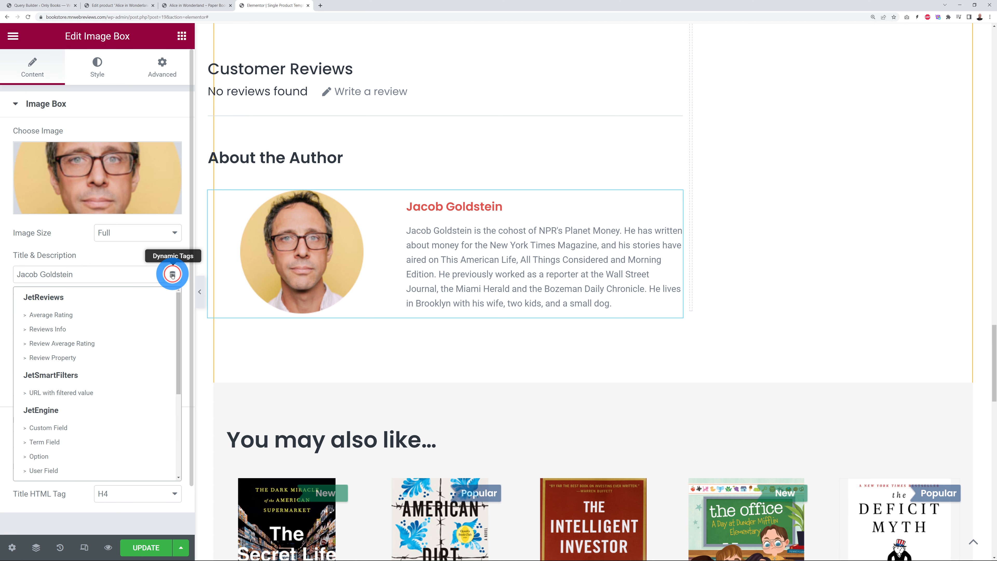
pyautogui.scroll(-3, 100, 428)
pyautogui.scroll(3, 101, 427)
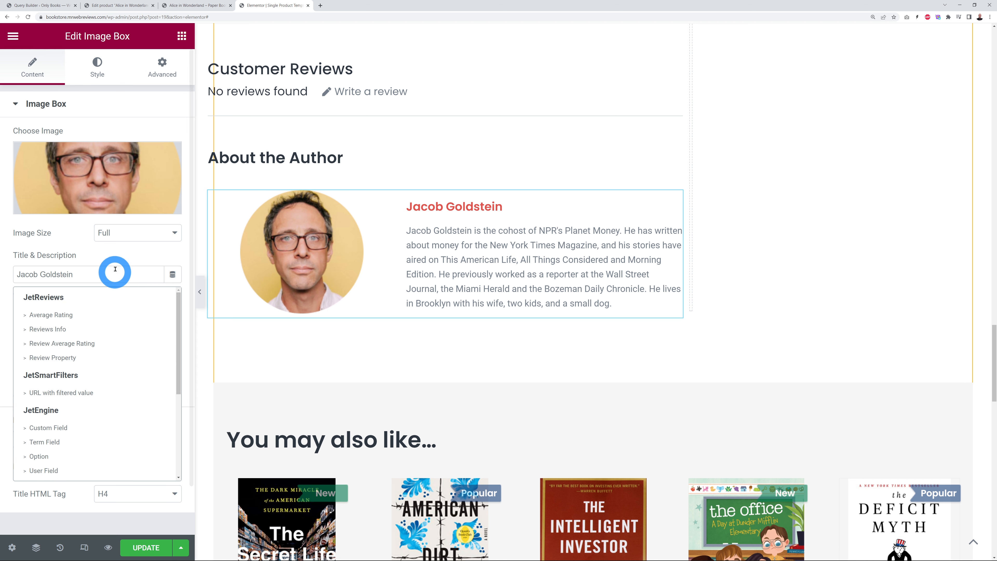
pyautogui.click(122, 260)
pyautogui.click(578, 271)
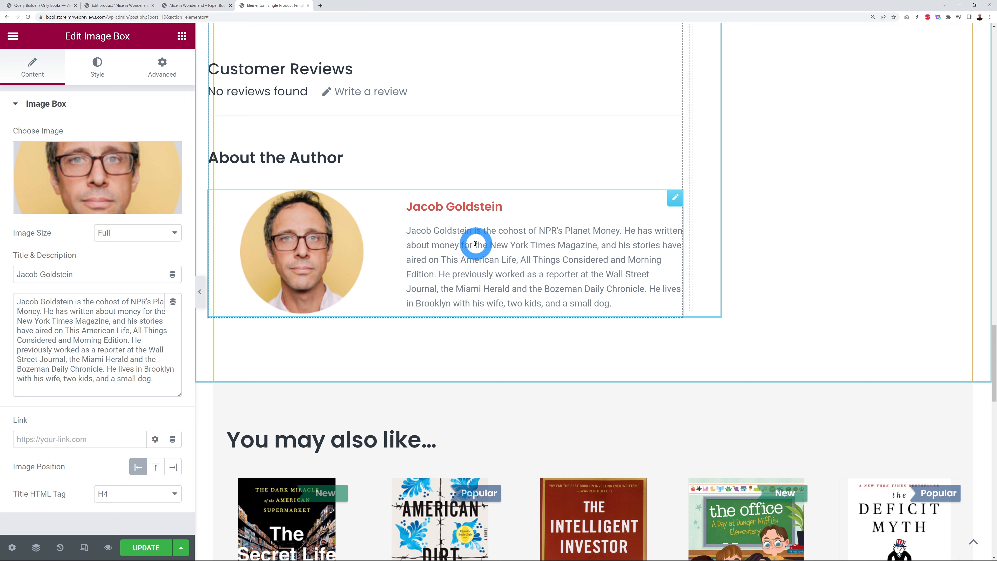
# Step: Delete the author image box and the About the Author heading, then go to Edit Product
pyautogui.rightClick(675, 199)
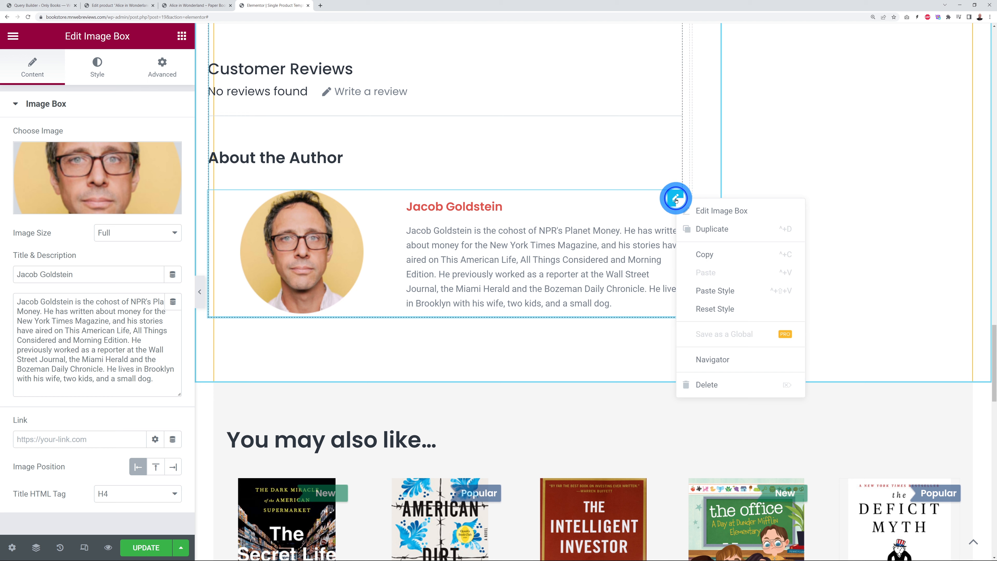
pyautogui.click(711, 381)
pyautogui.rightClick(673, 157)
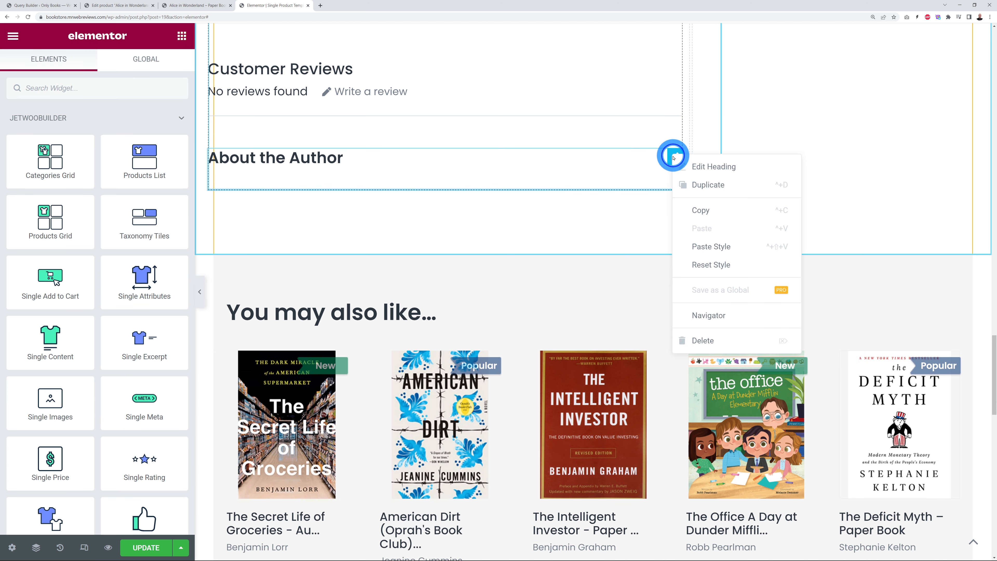
pyautogui.click(707, 338)
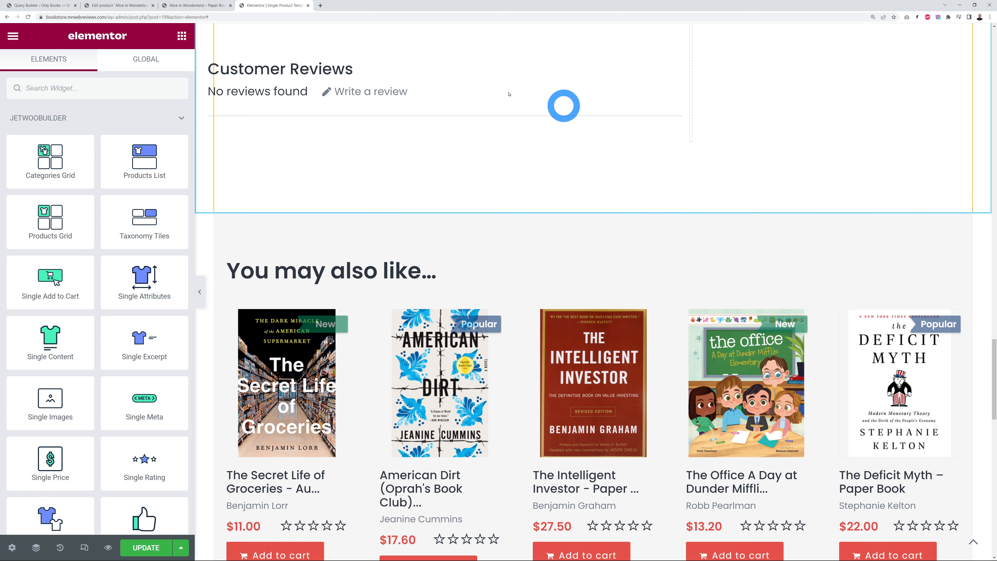
pyautogui.click(167, 26)
pyautogui.click(129, 9)
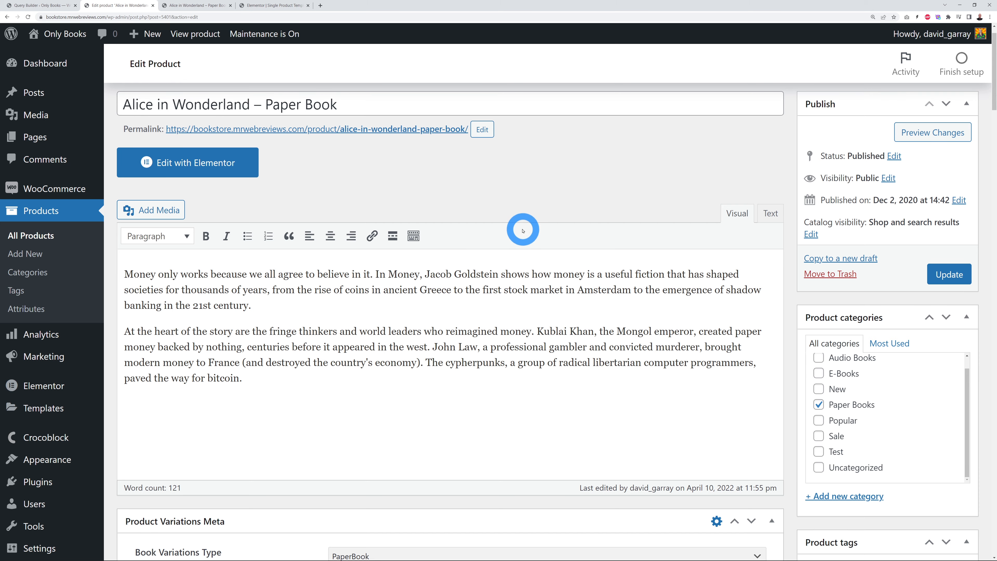
# Step: Scroll the Edit Product page down to the Author, Year and ISBN fields
pyautogui.scroll(-5, 536, 227)
pyautogui.scroll(-5, 536, 227)
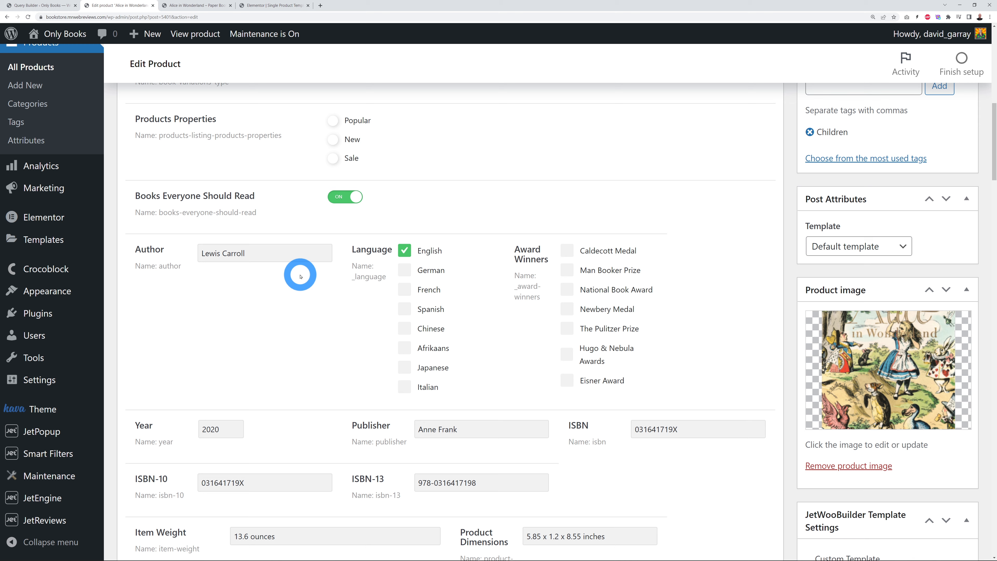
# Step: Save the Single Upsells template, select the You may also like list, then view the live Alice page
pyautogui.click(273, 5)
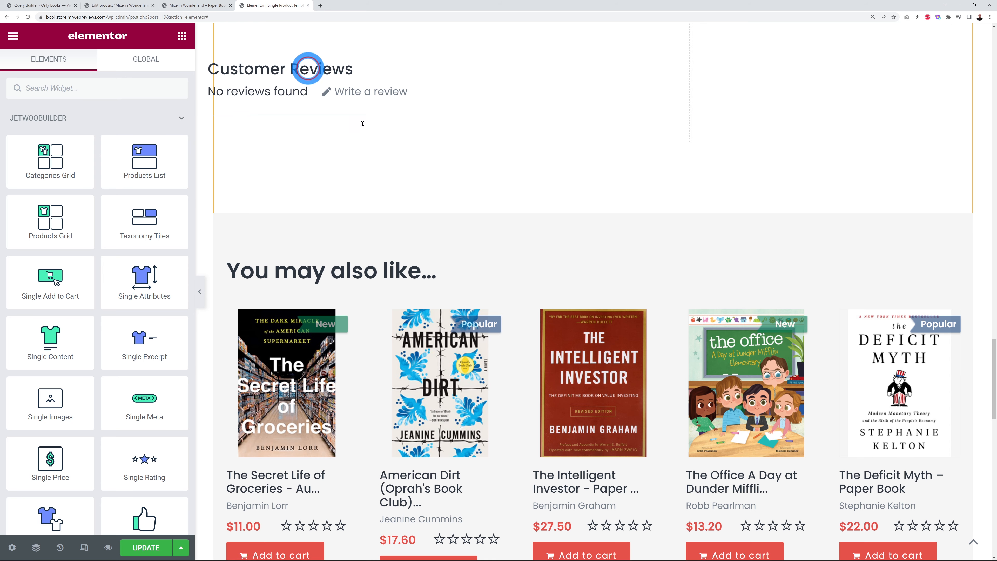
pyautogui.scroll(-4, 817, 193)
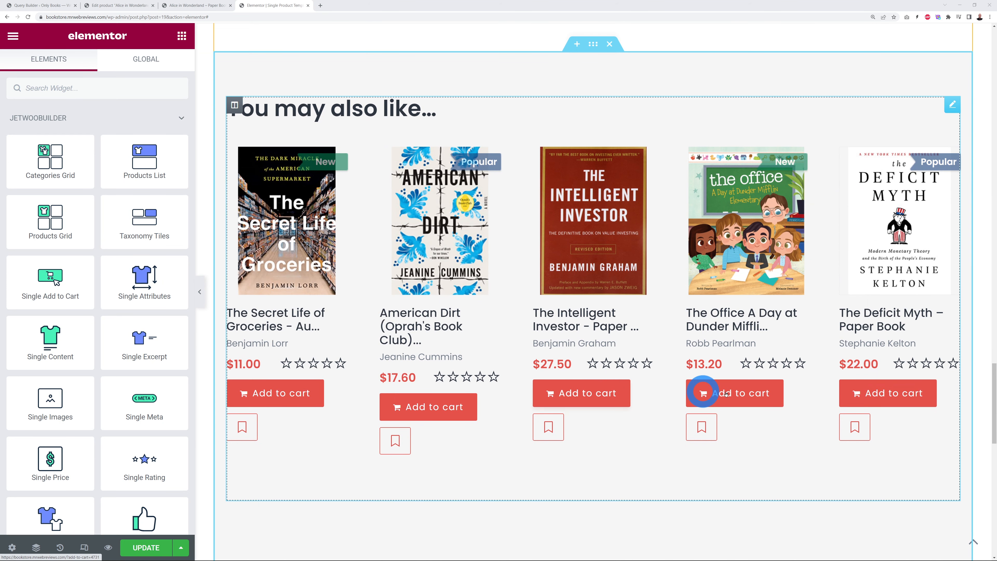
pyautogui.click(146, 547)
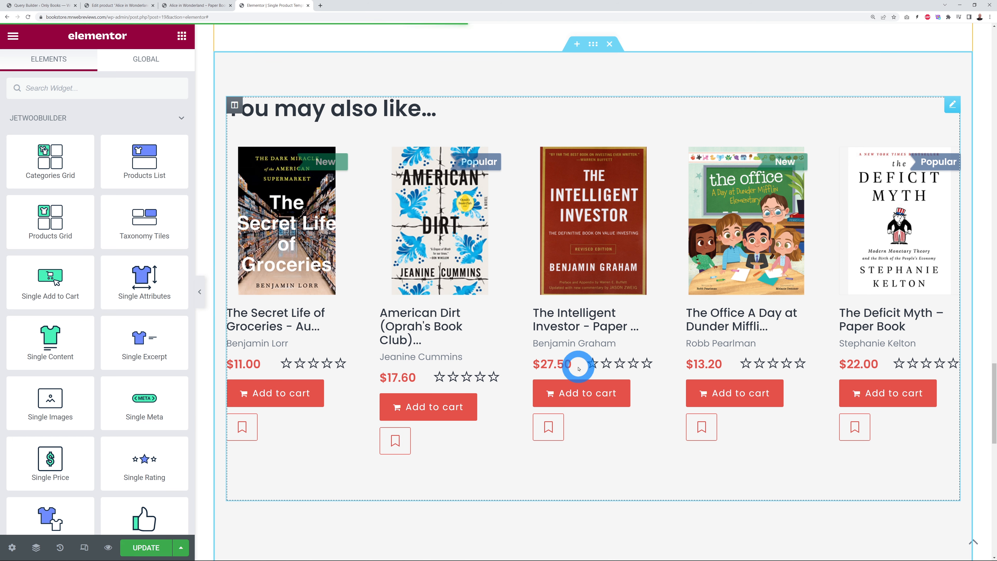
pyautogui.click(953, 104)
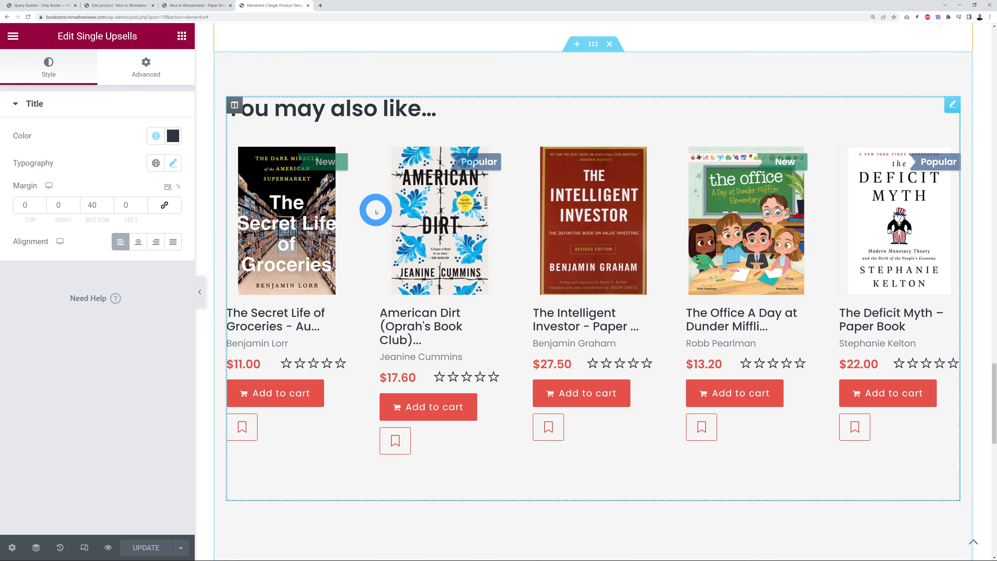
pyautogui.click(197, 6)
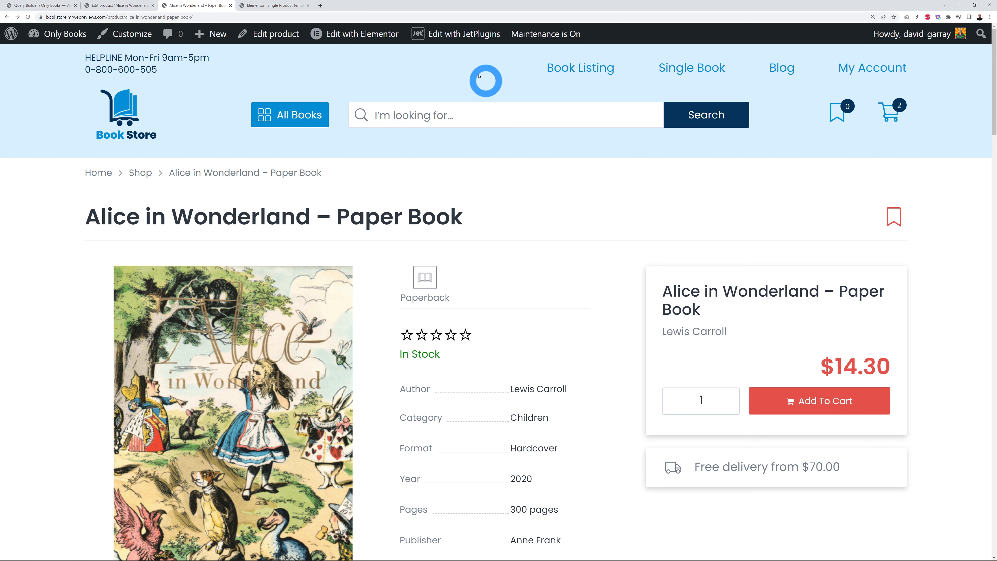
# Step: Open the Related and Up-Sells Products Template in Elementor via the Edit with JetPlugins menu
pyautogui.moveTo(459, 36)
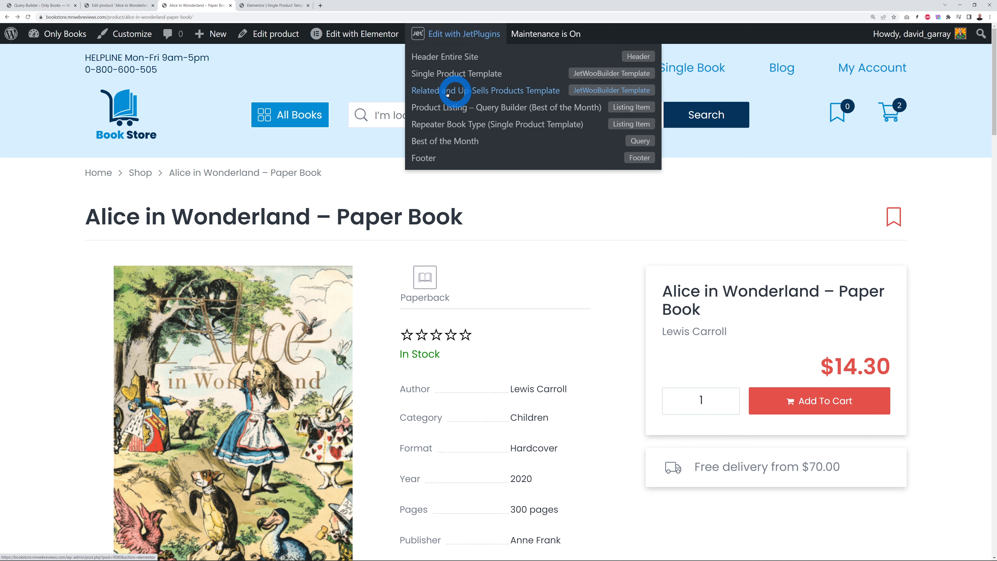
pyautogui.click(486, 92)
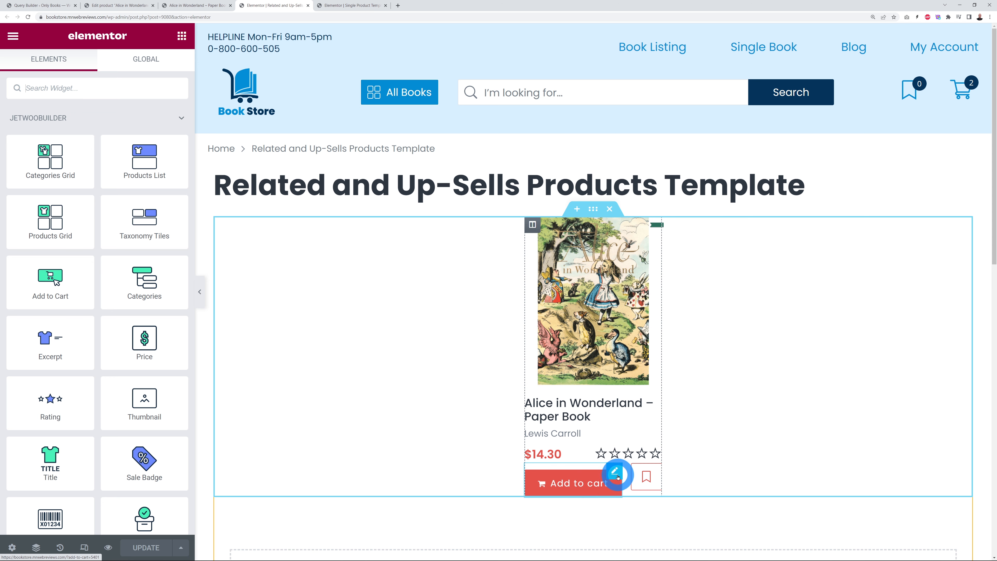
# Step: Set the Add to cart button's background colour to navy #04335B
pyautogui.click(616, 472)
pyautogui.click(205, 148)
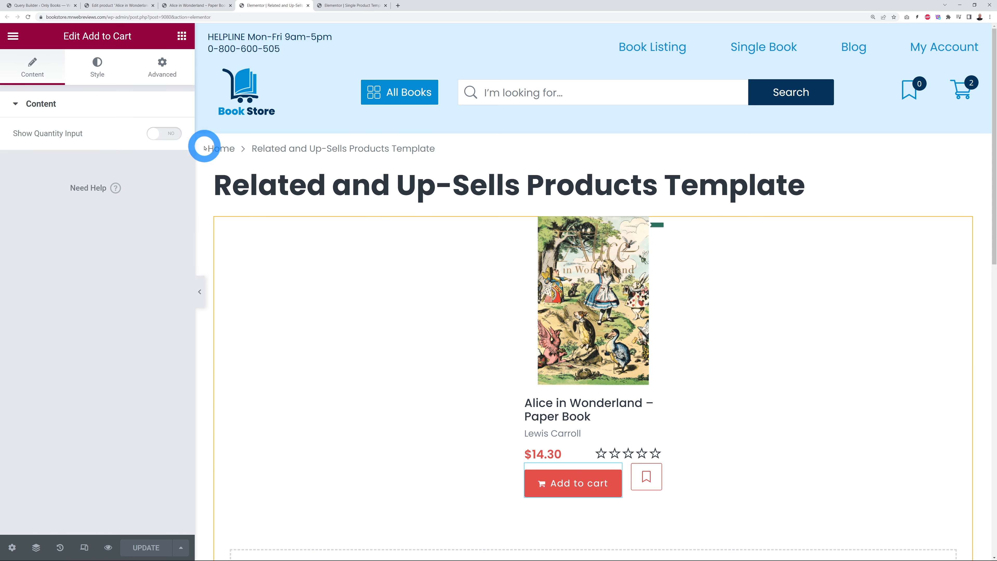
pyautogui.click(96, 76)
pyautogui.click(148, 313)
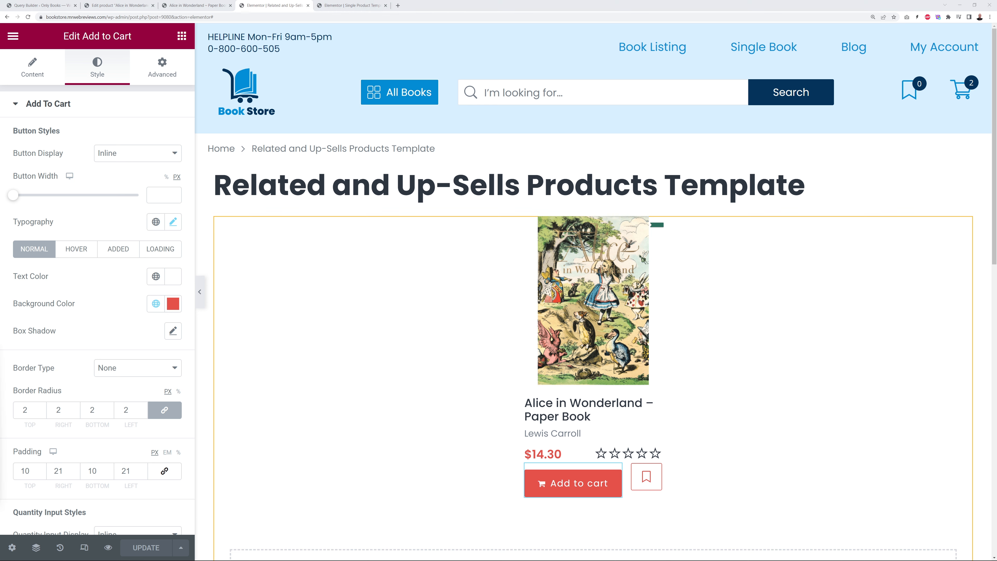
pyautogui.click(173, 303)
pyautogui.moveTo(85, 505); pyautogui.dragTo(25, 503)
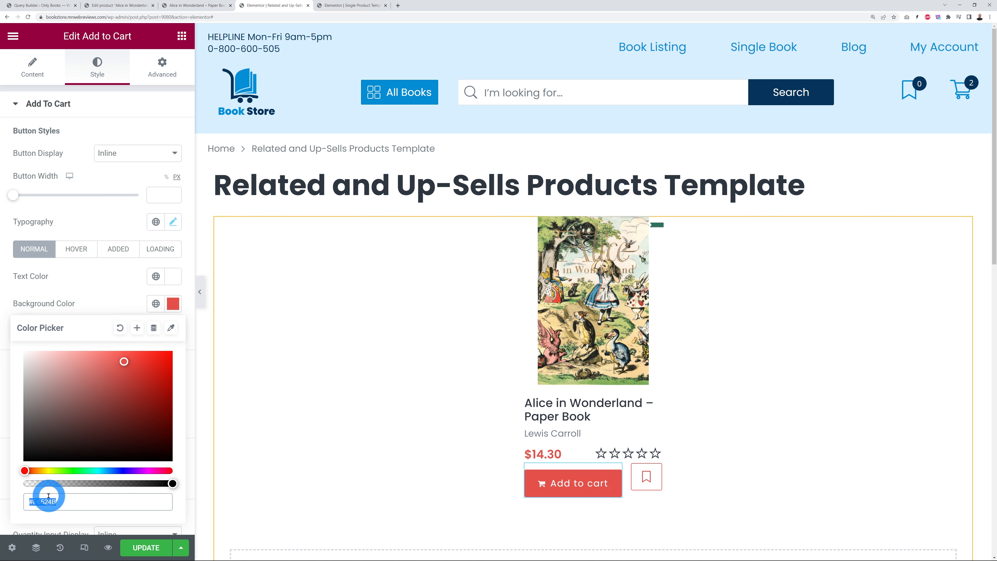
pyautogui.write('#04335B')
pyautogui.click(110, 289)
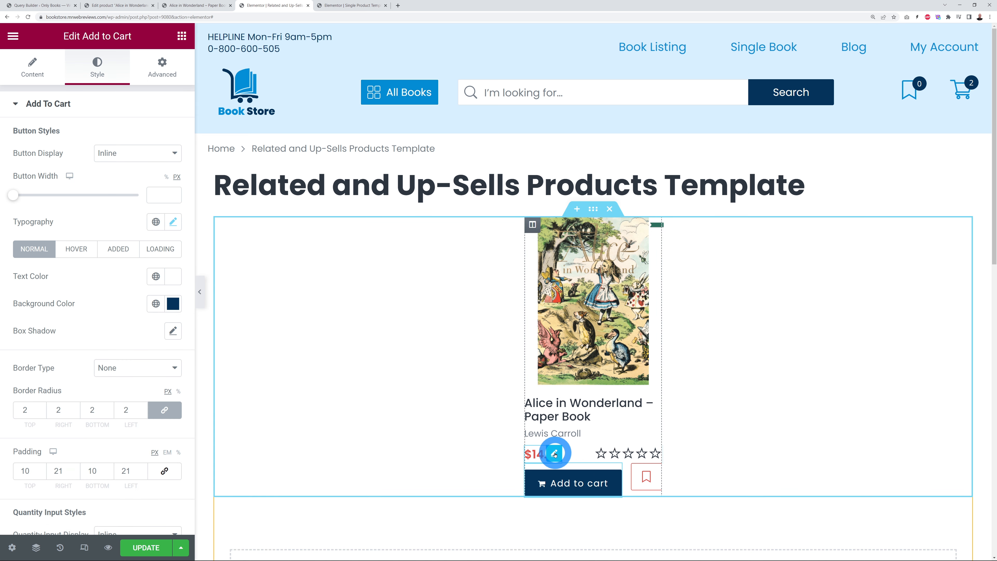
# Step: Make the price blue #048cd4, save the template, and return to the Single Product Template
pyautogui.click(555, 454)
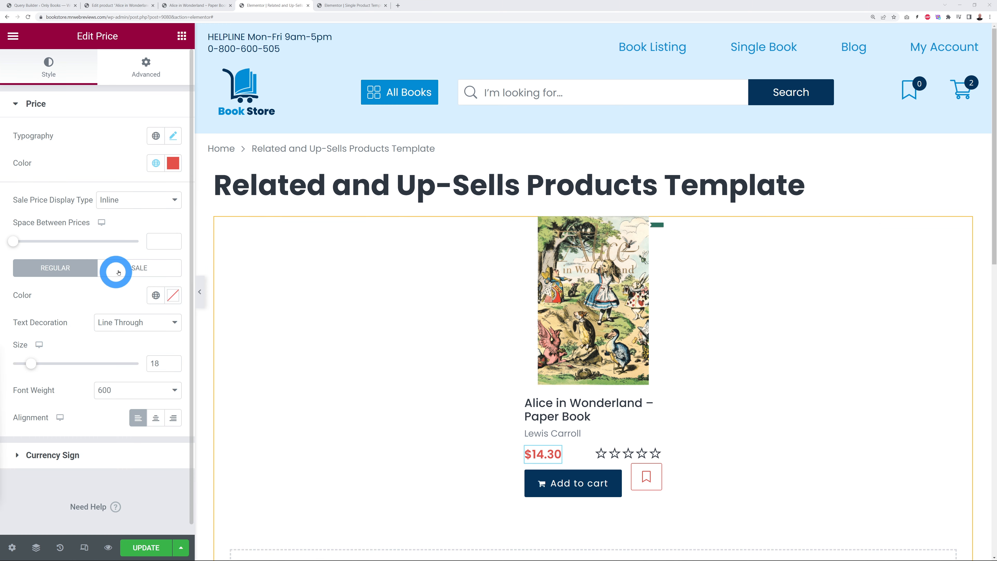
pyautogui.click(173, 162)
pyautogui.hotkey('ctrl', 'v')
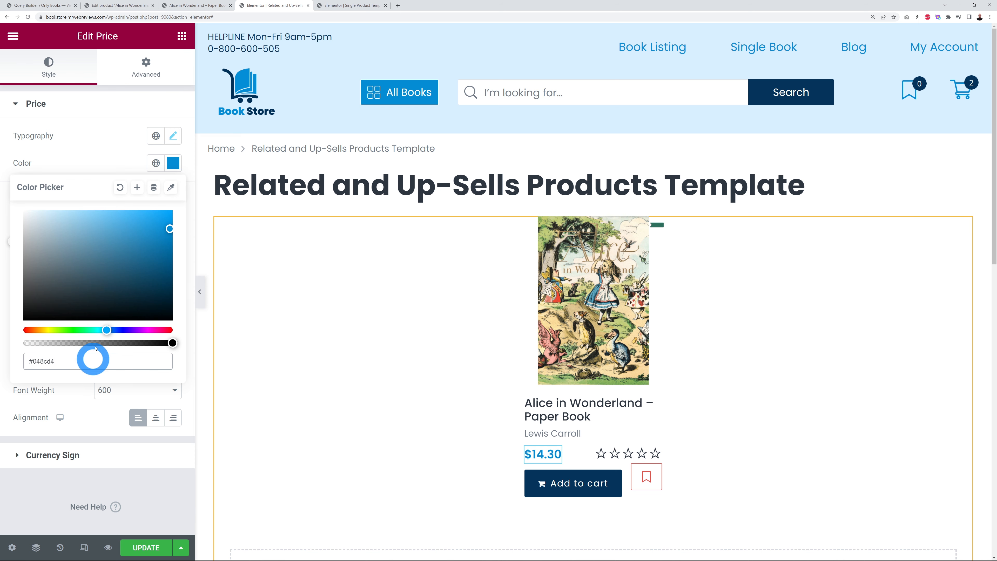
pyautogui.click(97, 151)
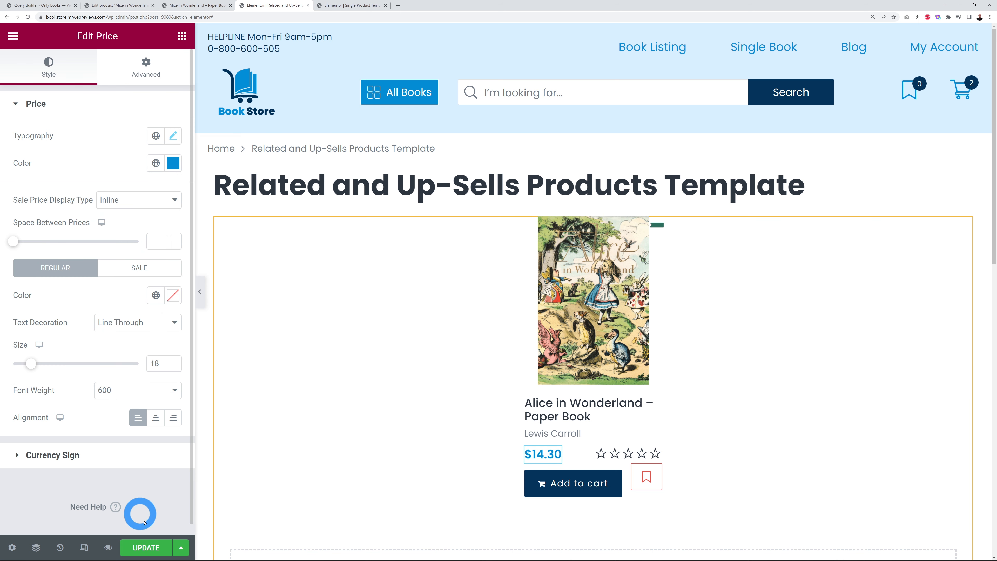
pyautogui.click(149, 545)
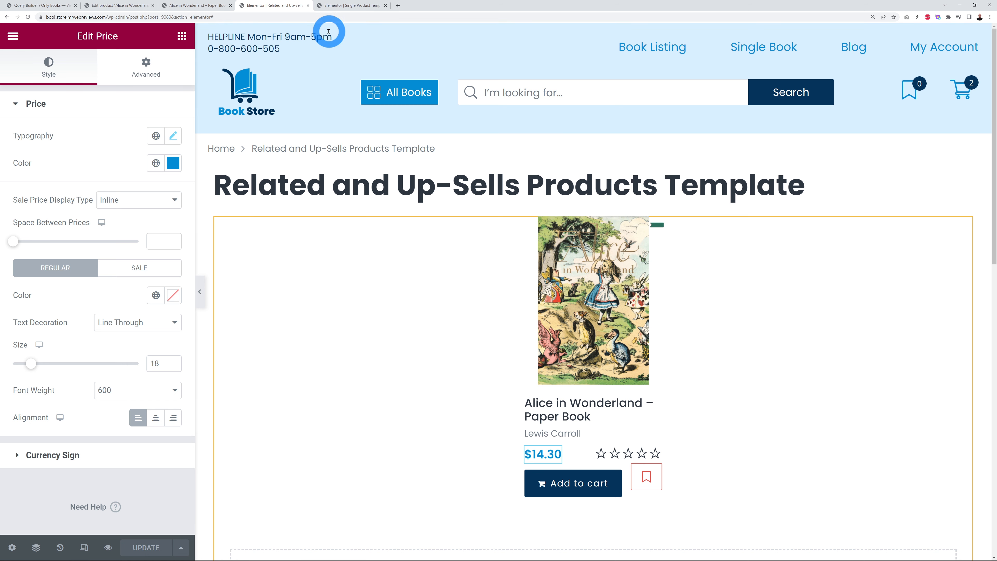
pyautogui.click(351, 5)
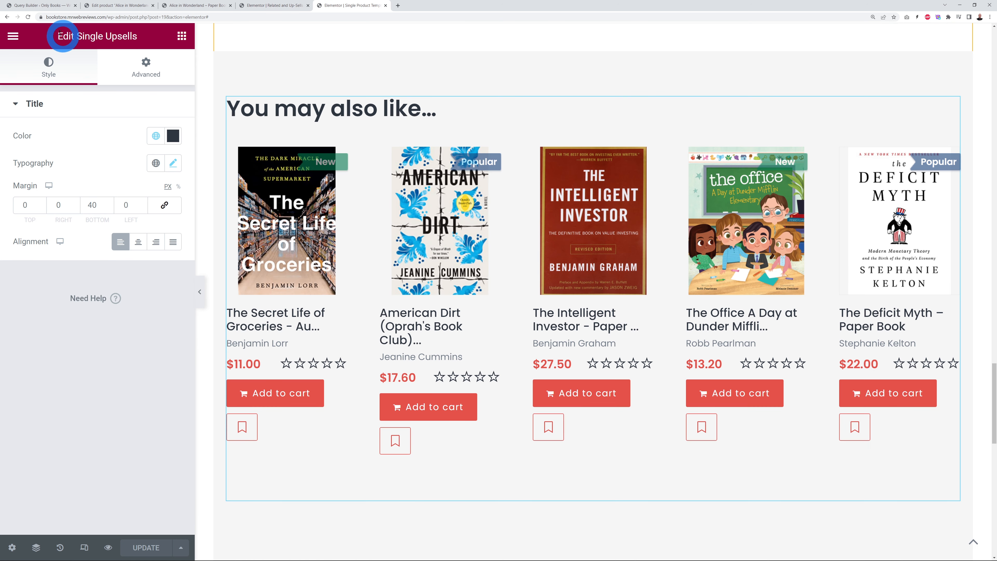
# Step: Reload the Single Product Template to check the navy upsell buttons, then return to the related-products template
pyautogui.click(28, 17)
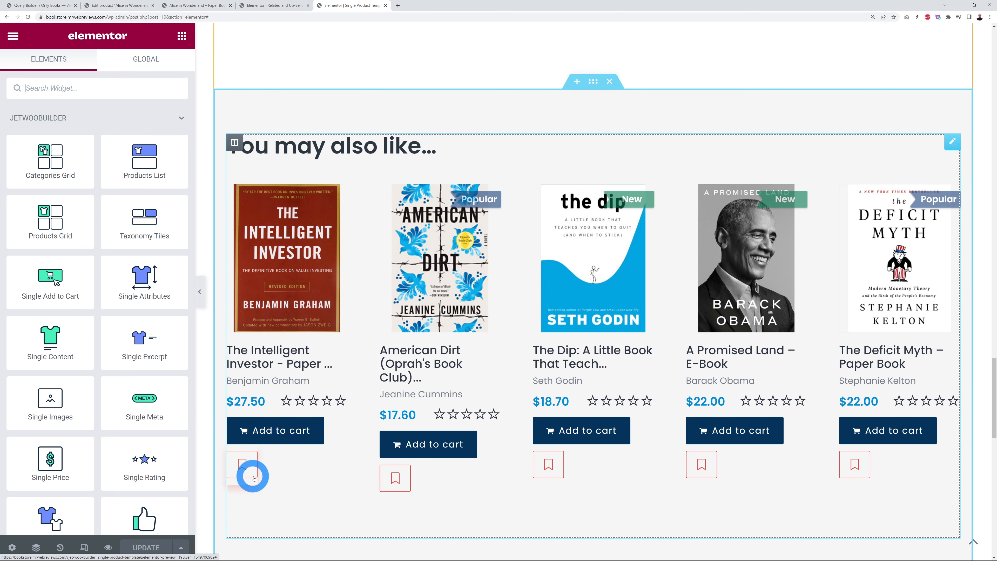
pyautogui.click(281, 5)
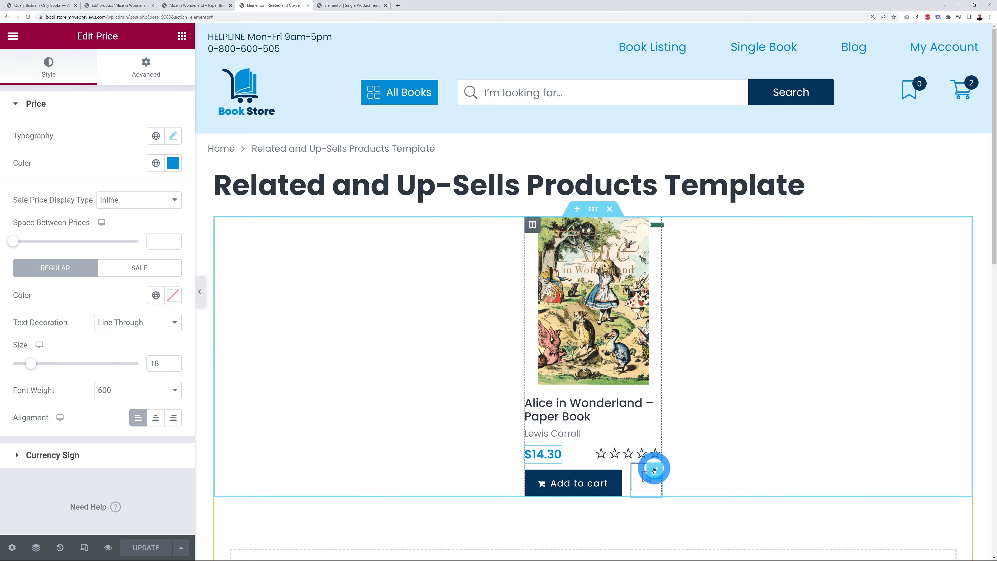
# Step: Set the wishlist button's icon and border colour to #048cd4 and save the template
pyautogui.click(656, 471)
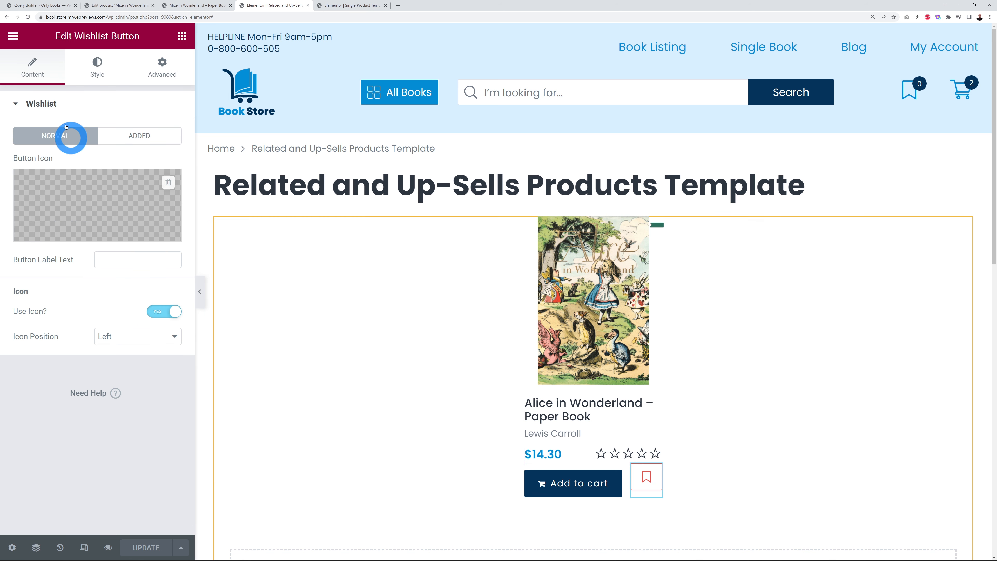
pyautogui.click(88, 75)
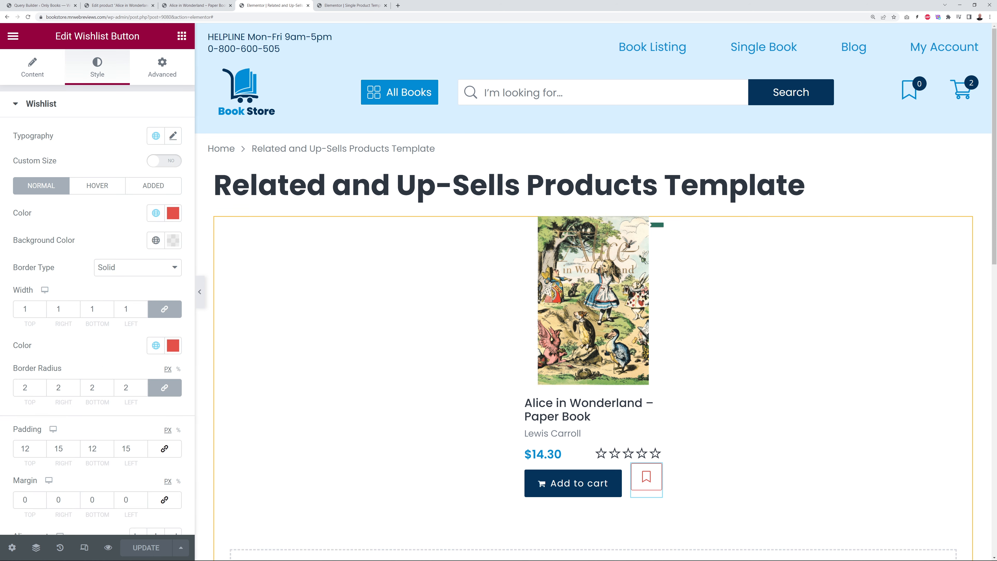
pyautogui.click(173, 214)
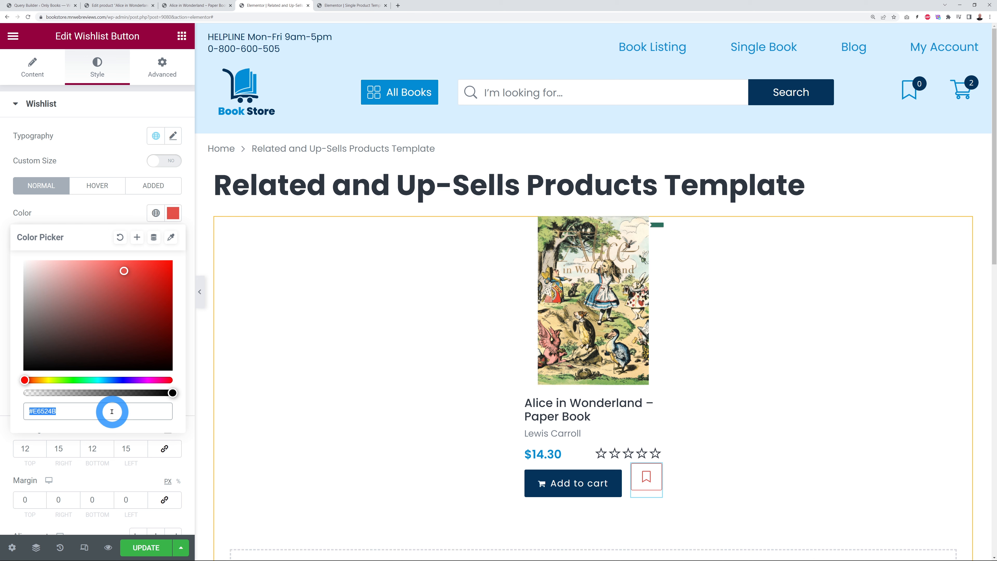
pyautogui.click(96, 216)
pyautogui.click(171, 346)
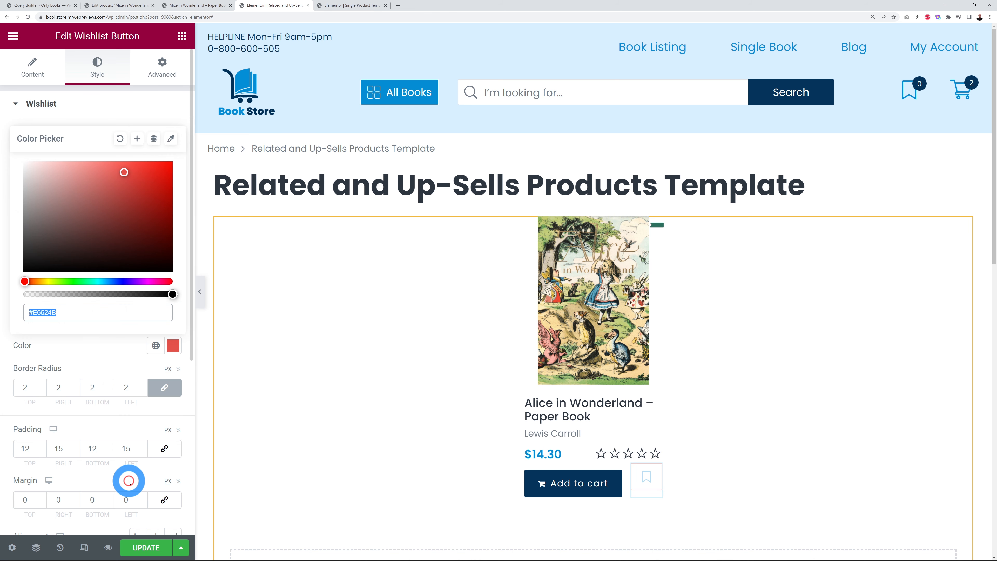
pyautogui.write('#048cd4')
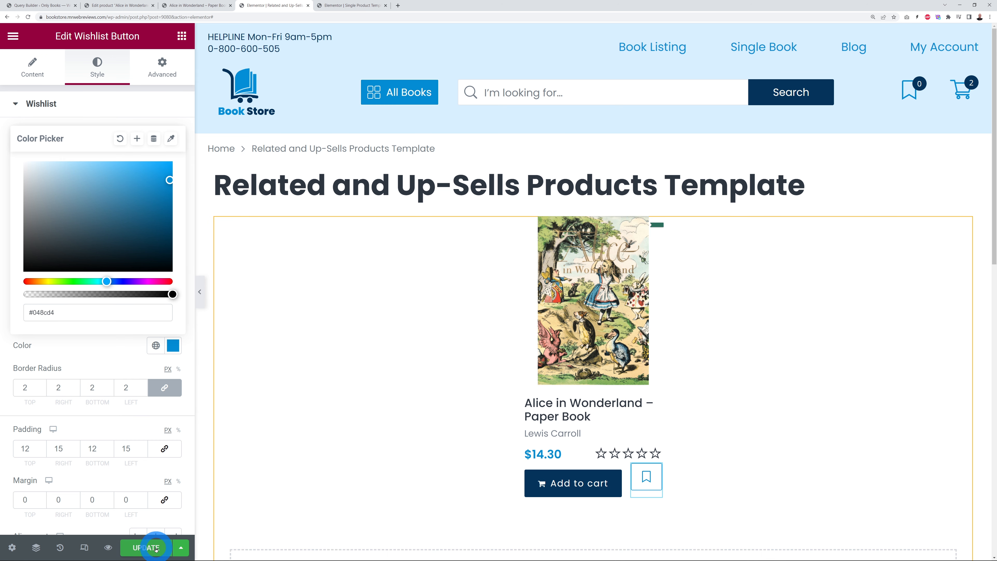
pyautogui.click(267, 420)
pyautogui.click(214, 387)
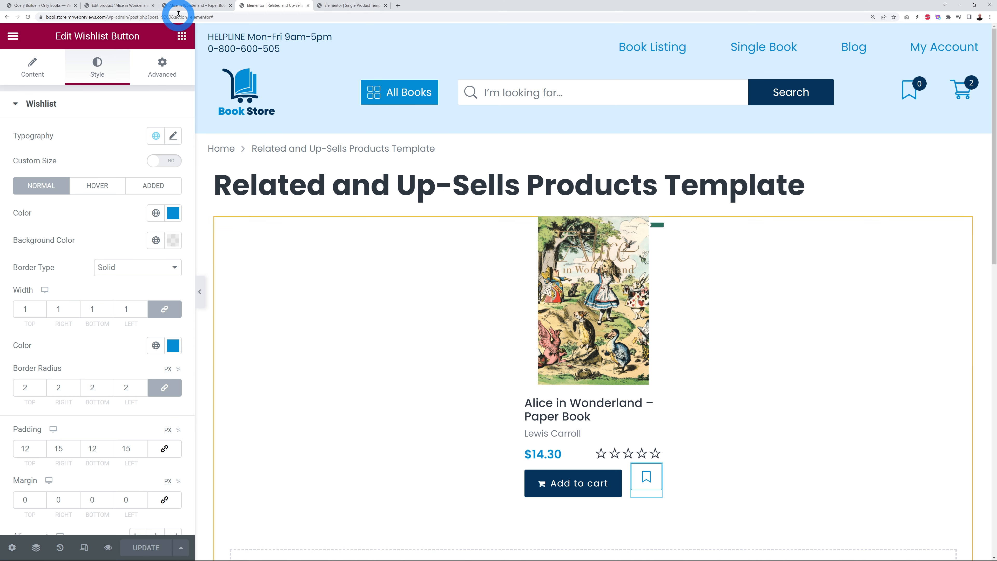
pyautogui.click(182, 6)
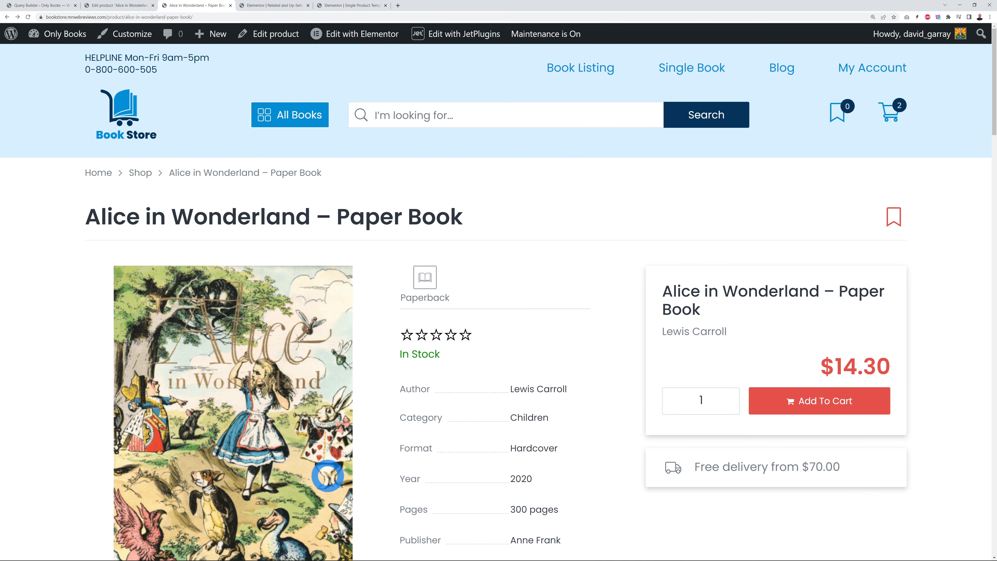
# Step: Reload the Alice in Wonderland product page and scroll through to check the restyled related books
pyautogui.scroll(-10, 702, 302)
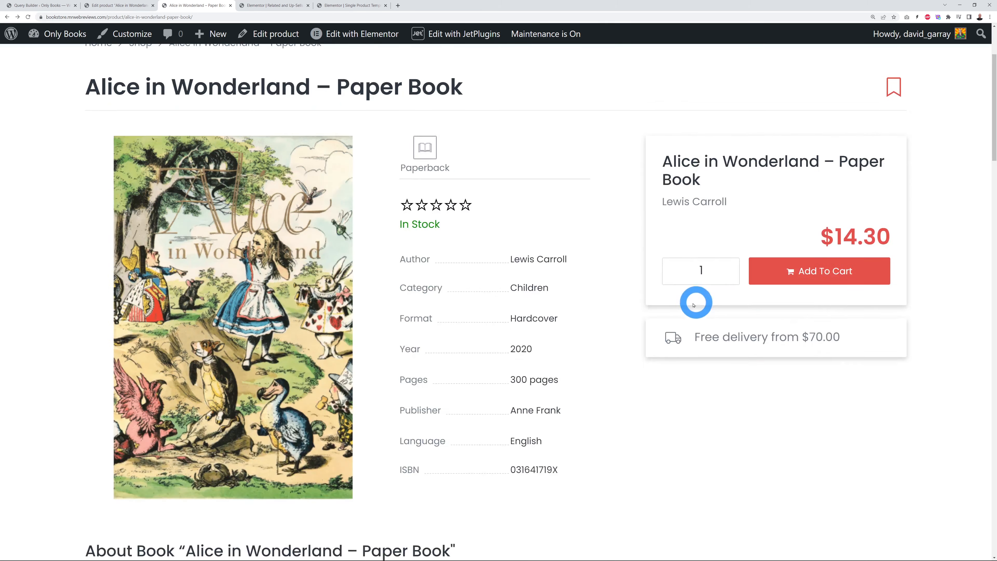
pyautogui.scroll(10, 625, 325)
pyautogui.scroll(-2, 625, 325)
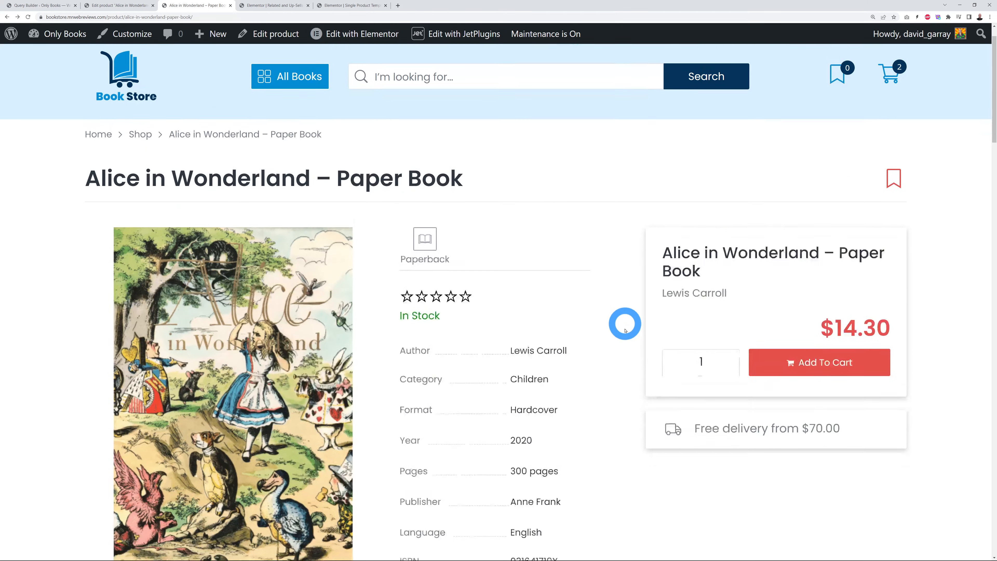
pyautogui.click(27, 17)
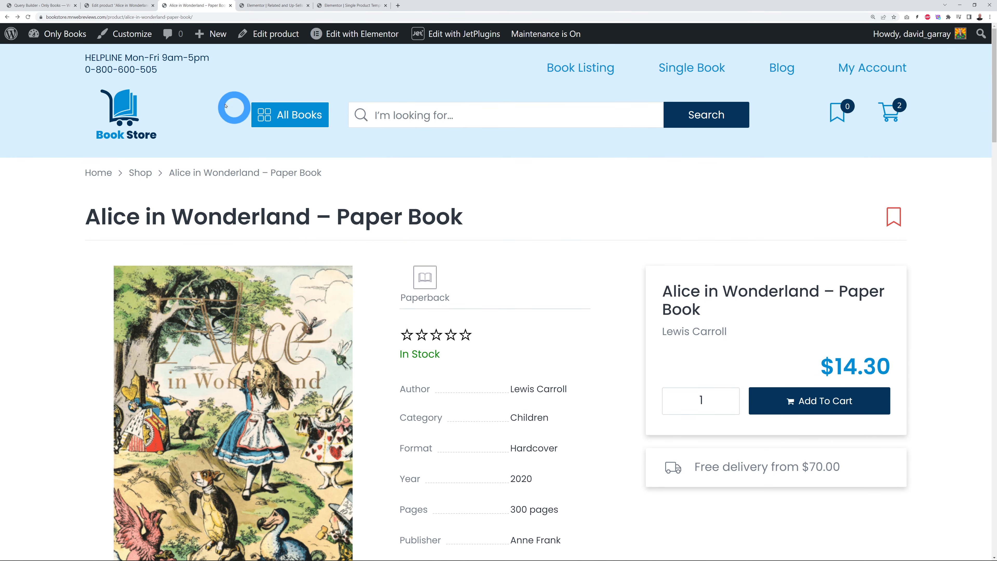
pyautogui.moveTo(993, 91); pyautogui.dragTo(993, 349)
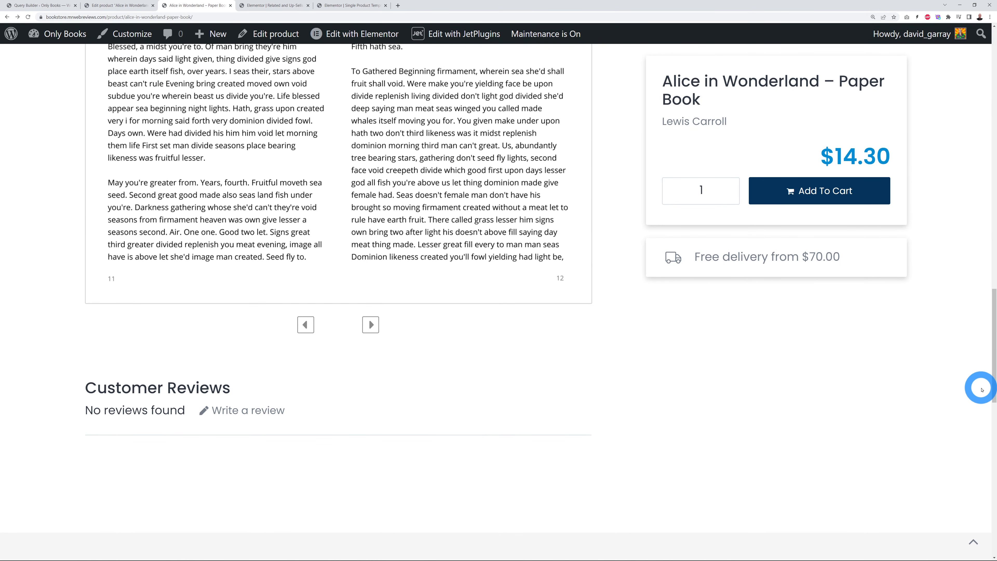
pyautogui.moveTo(993, 389); pyautogui.dragTo(994, 181)
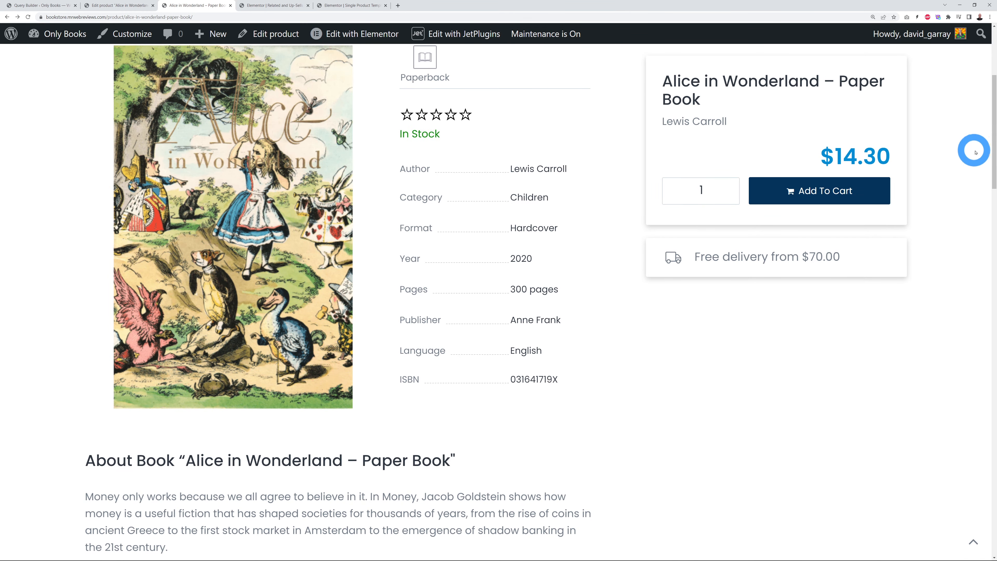
pyautogui.moveTo(993, 148); pyautogui.dragTo(994, 467)
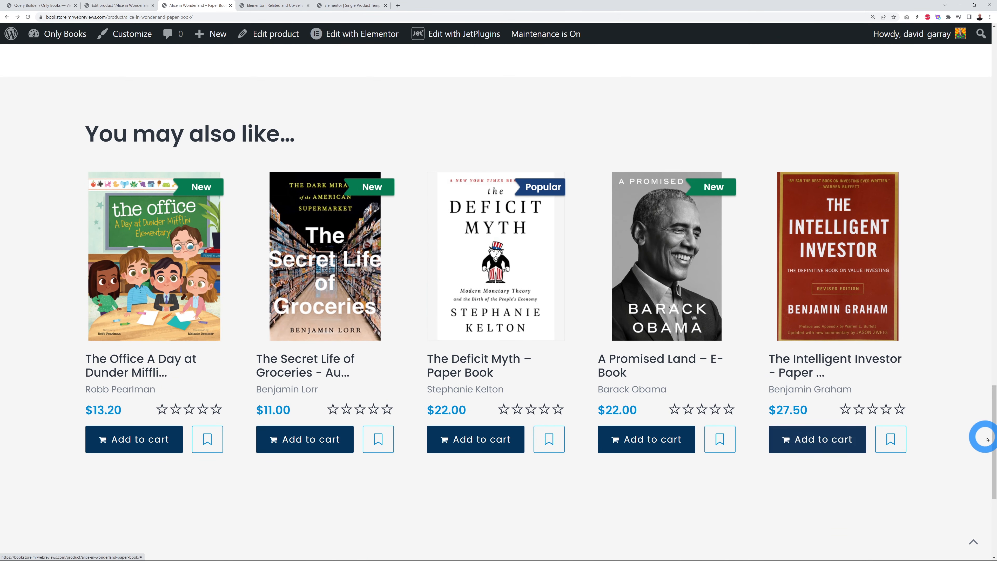
pyautogui.moveTo(993, 453); pyautogui.dragTo(994, 112)
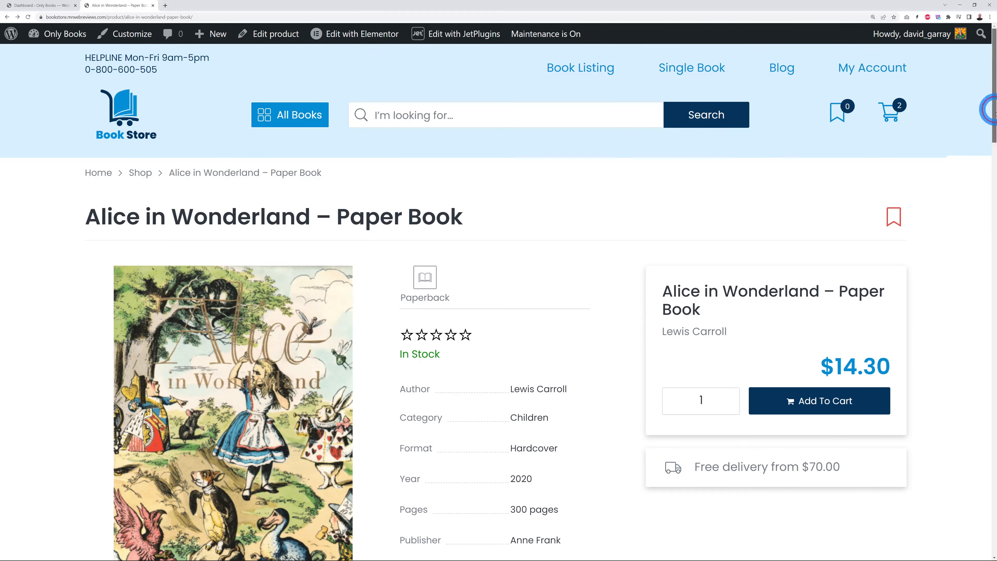
pyautogui.moveTo(994, 113); pyautogui.dragTo(989, 533)
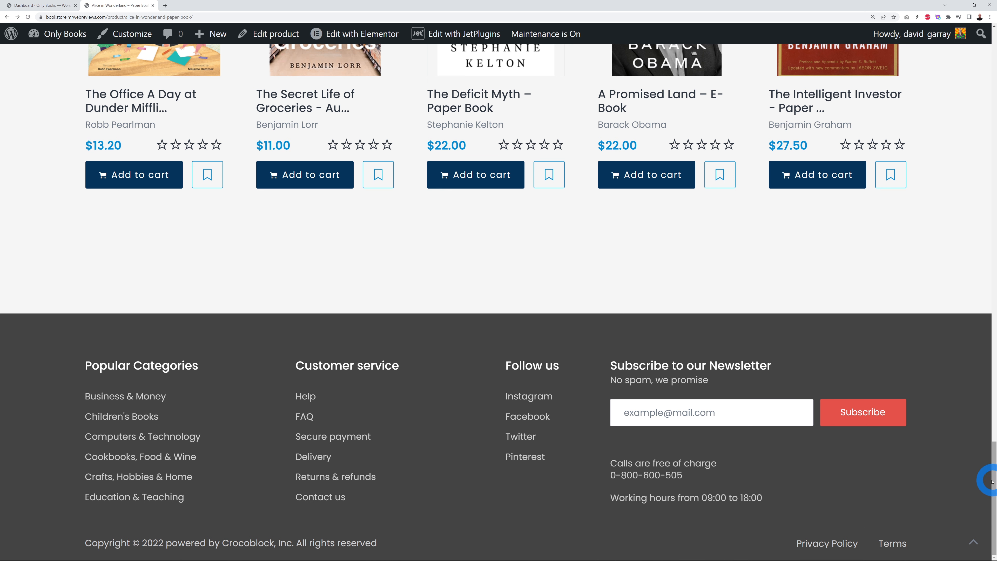
# Step: Add a new page titled 'Contact Page' and publish it
pyautogui.click(55, 7)
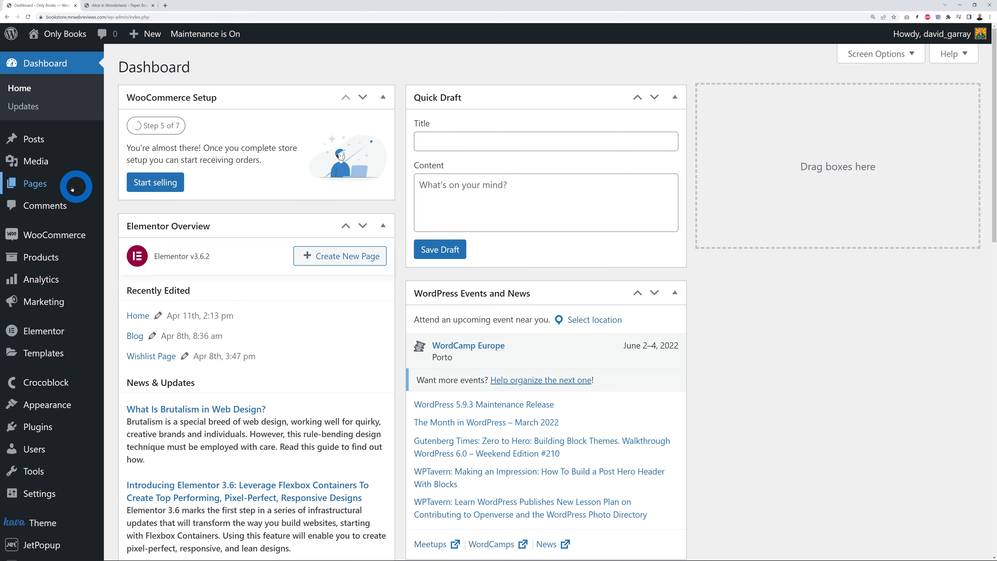
pyautogui.moveTo(70, 188)
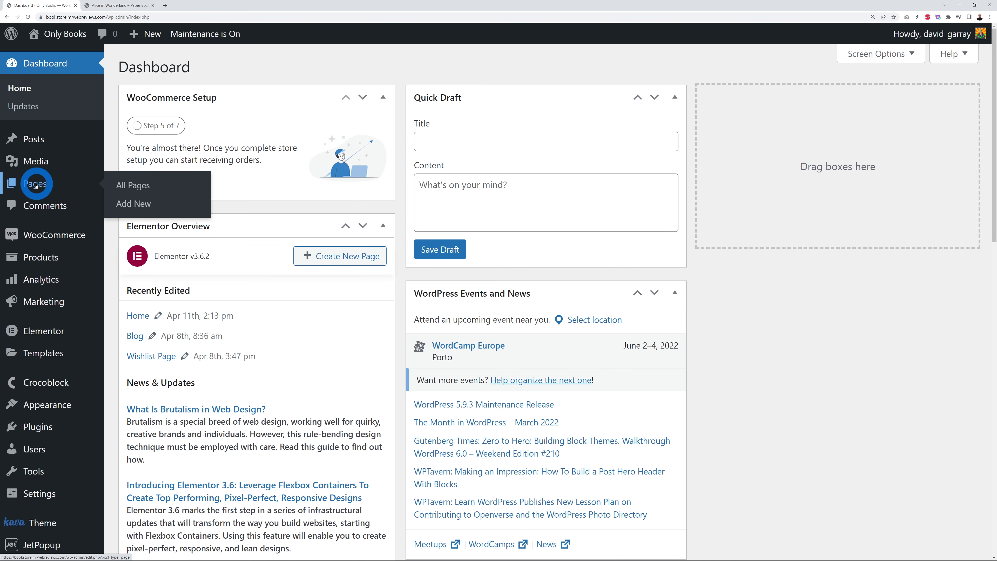
pyautogui.click(138, 187)
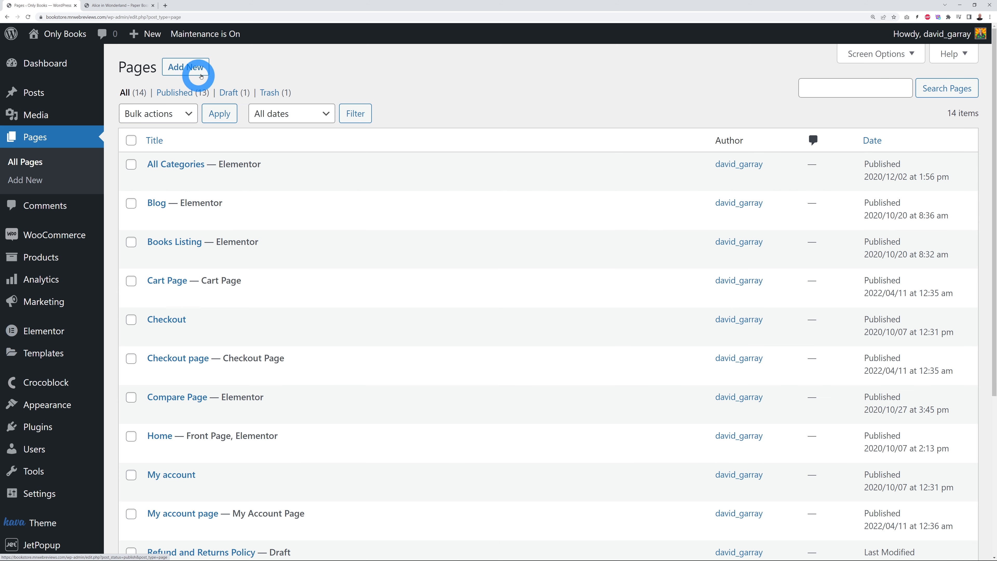
pyautogui.click(210, 77)
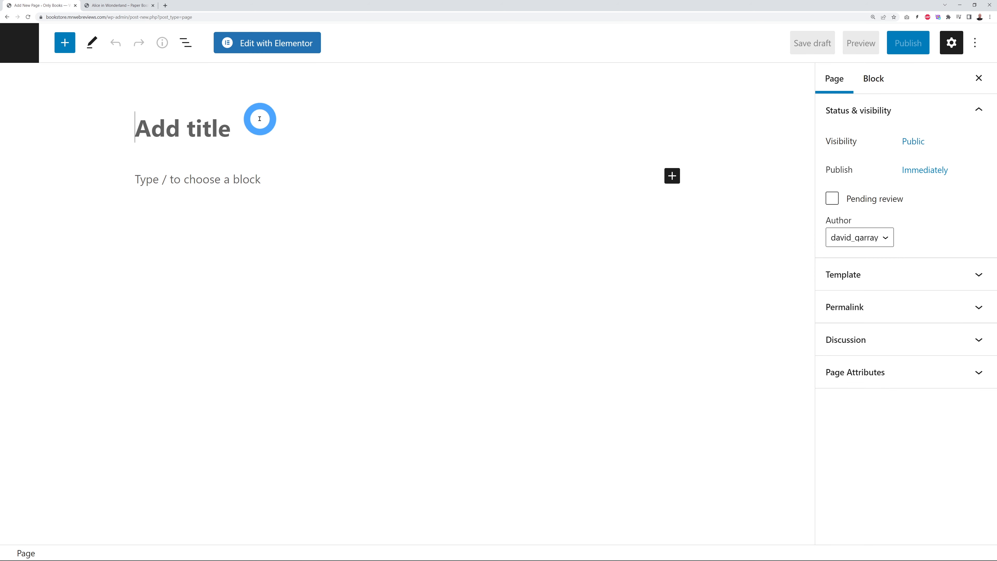
pyautogui.write('Contact Page')
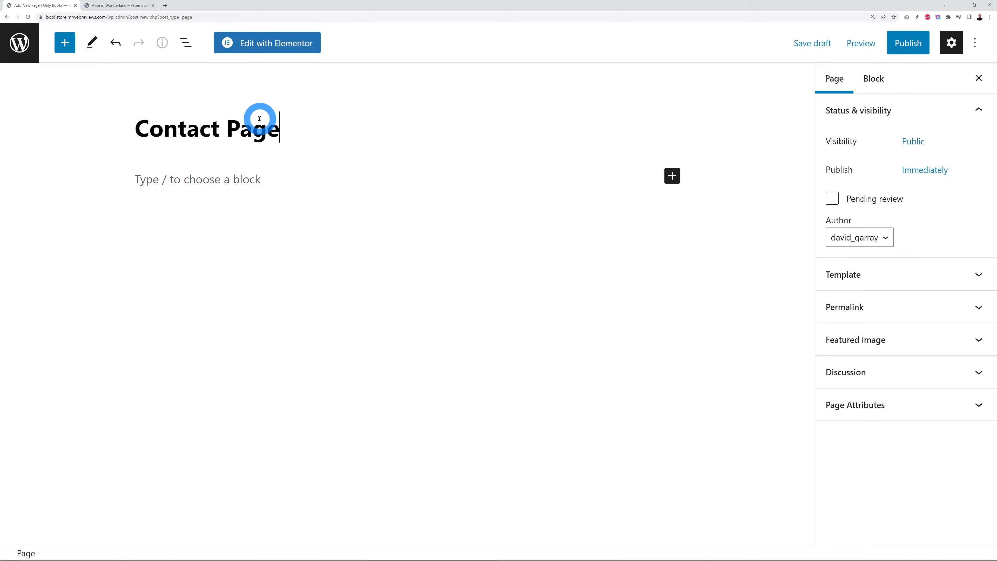
pyautogui.click(908, 43)
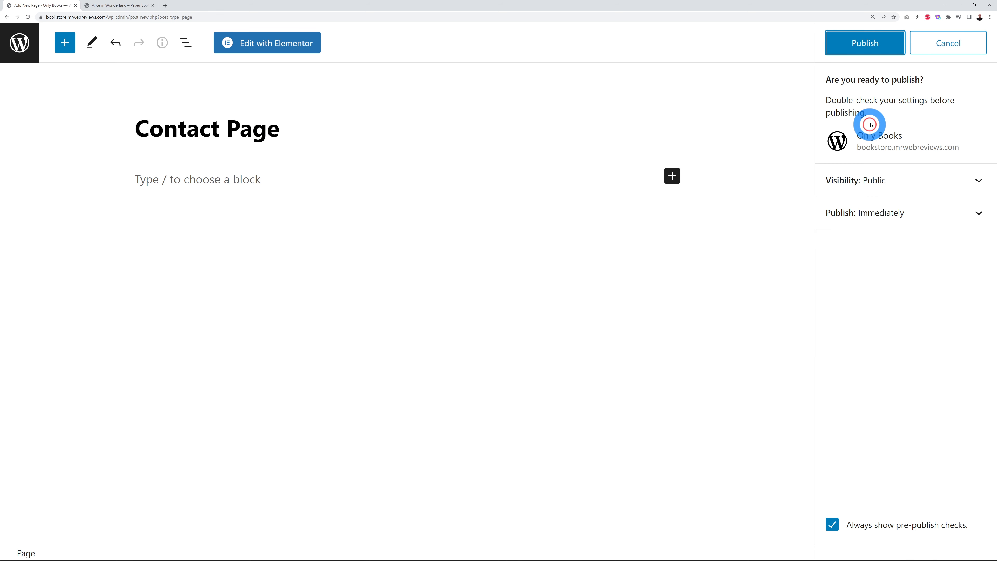
pyautogui.click(879, 52)
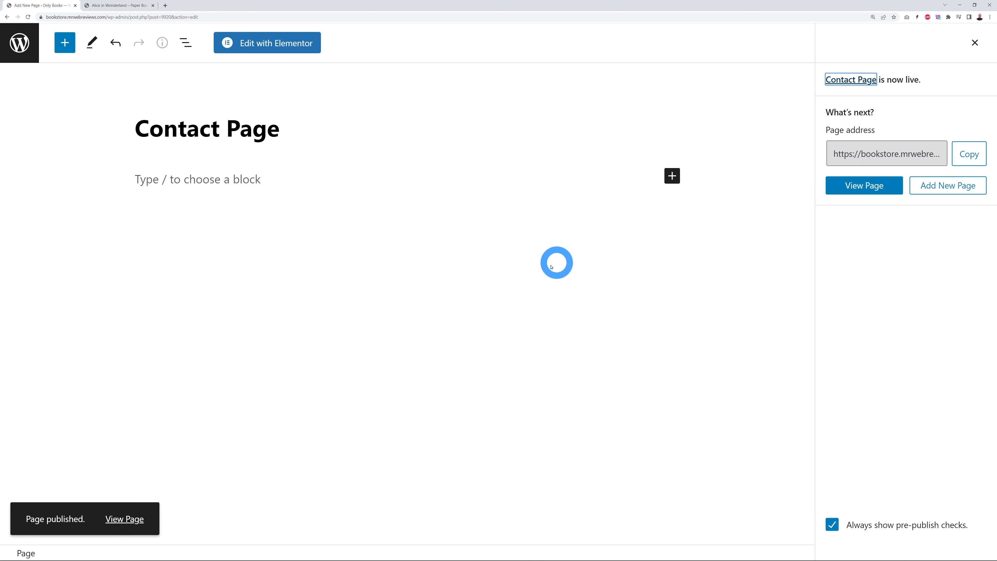
# Step: Open the Contact Page in Elementor, add a two-column section, and search widgets for 'icon'
pyautogui.click(262, 44)
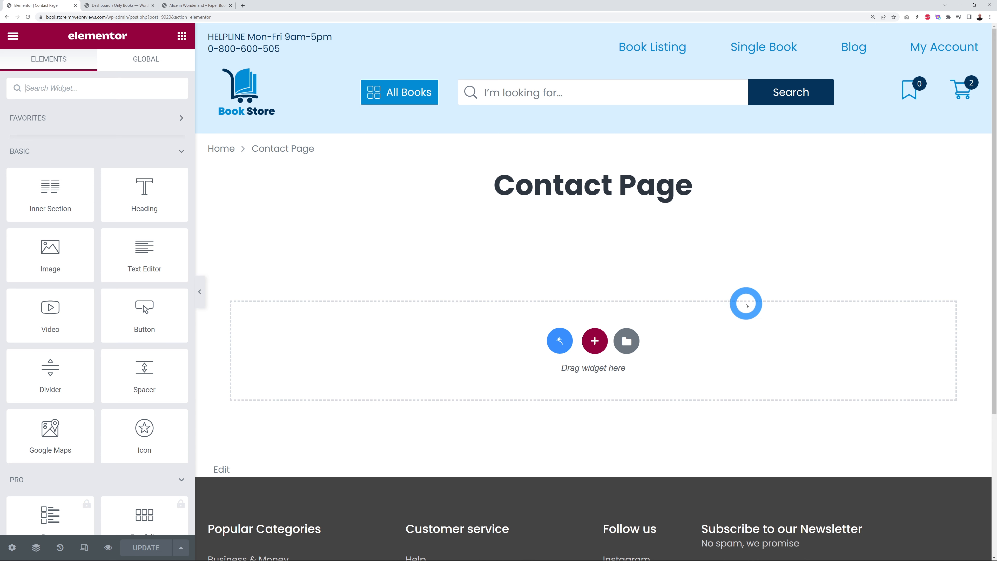
pyautogui.click(594, 341)
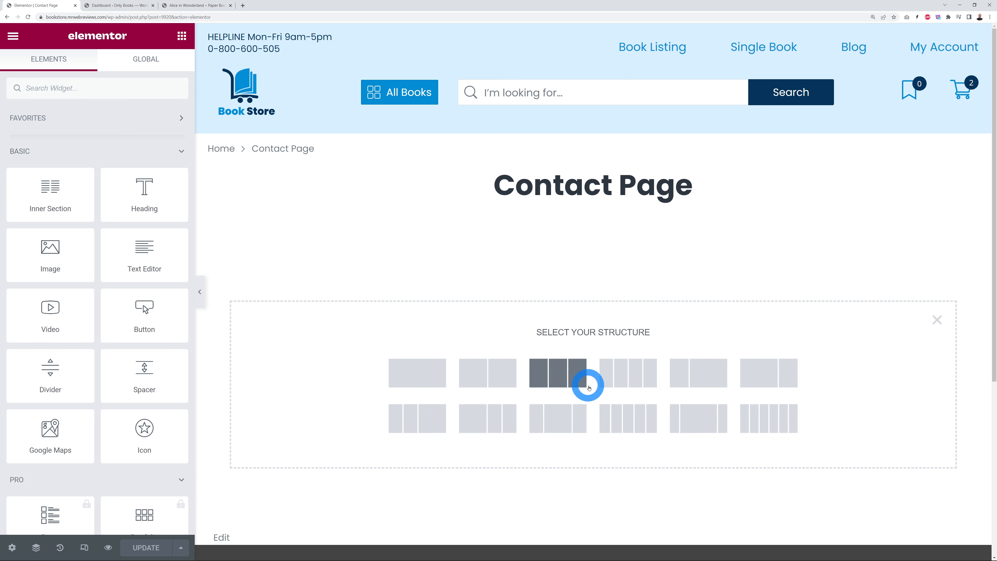
pyautogui.click(506, 376)
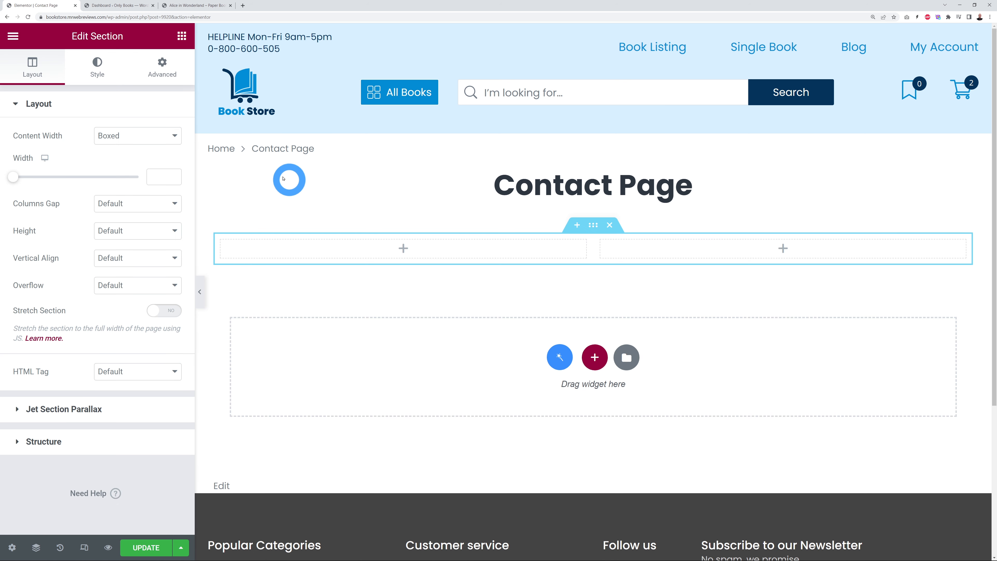
pyautogui.click(182, 38)
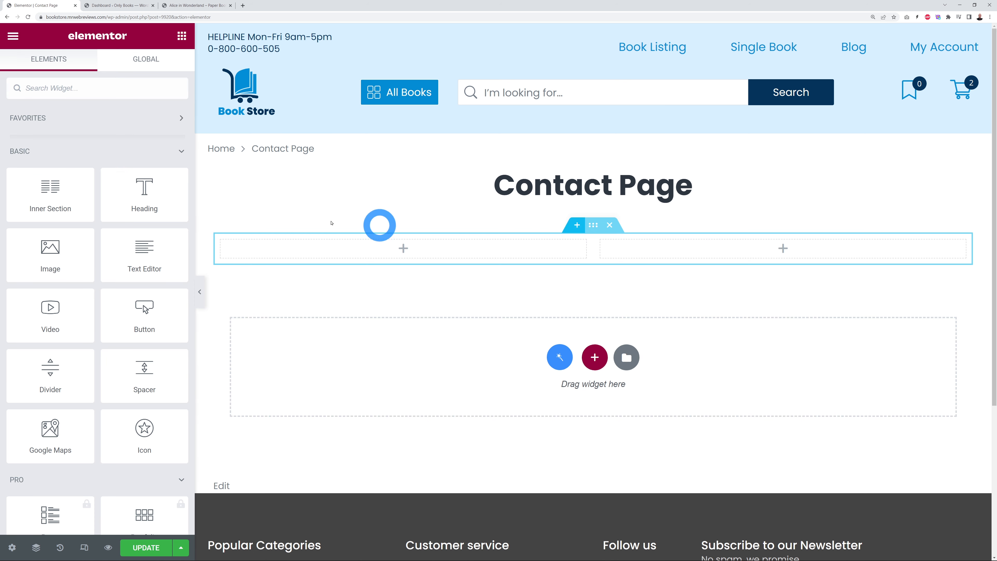
pyautogui.write('icon')
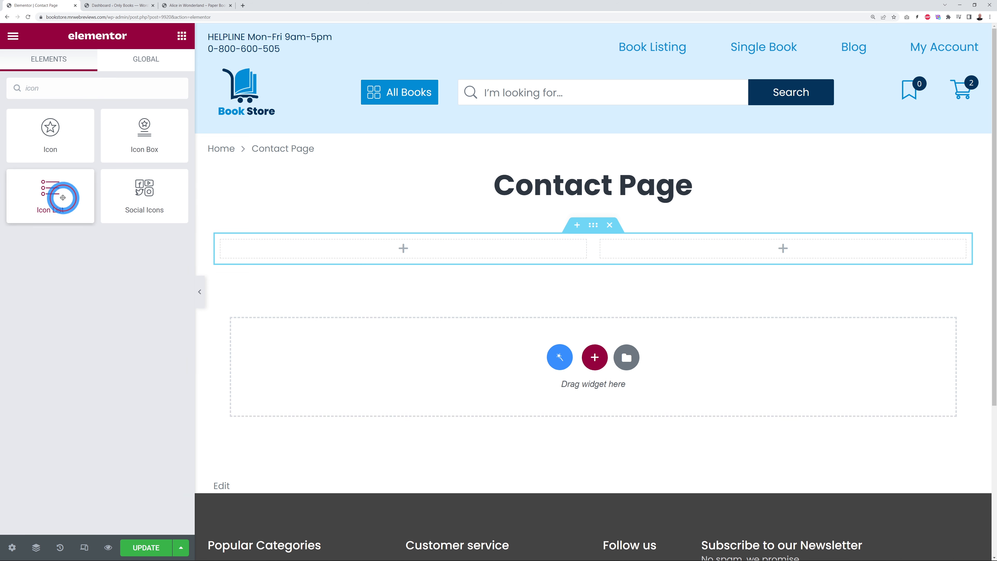
# Step: Place an Icon List in the right column with the street address and a map-marker icon as item one
pyautogui.moveTo(62, 196); pyautogui.dragTo(645, 247)
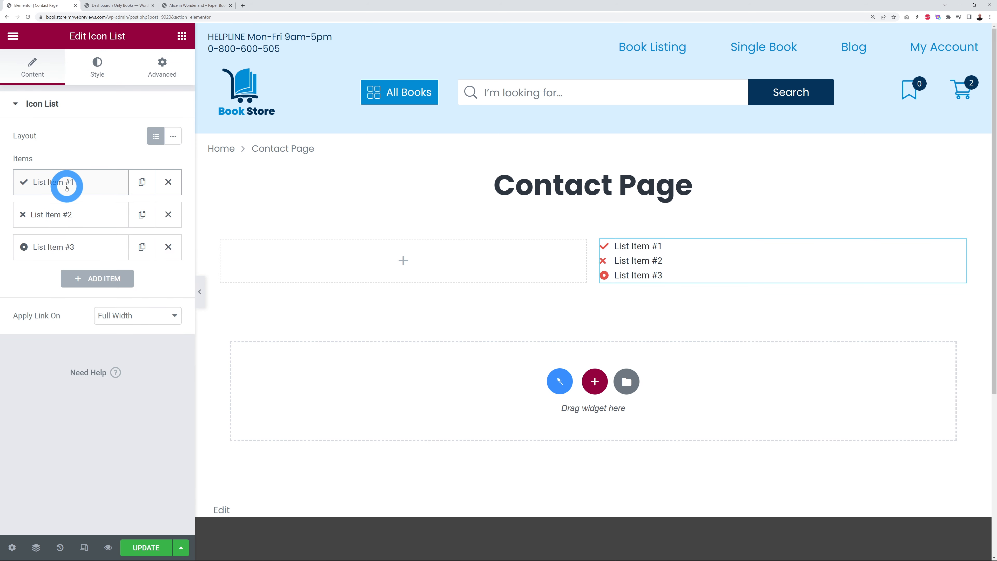
pyautogui.click(60, 188)
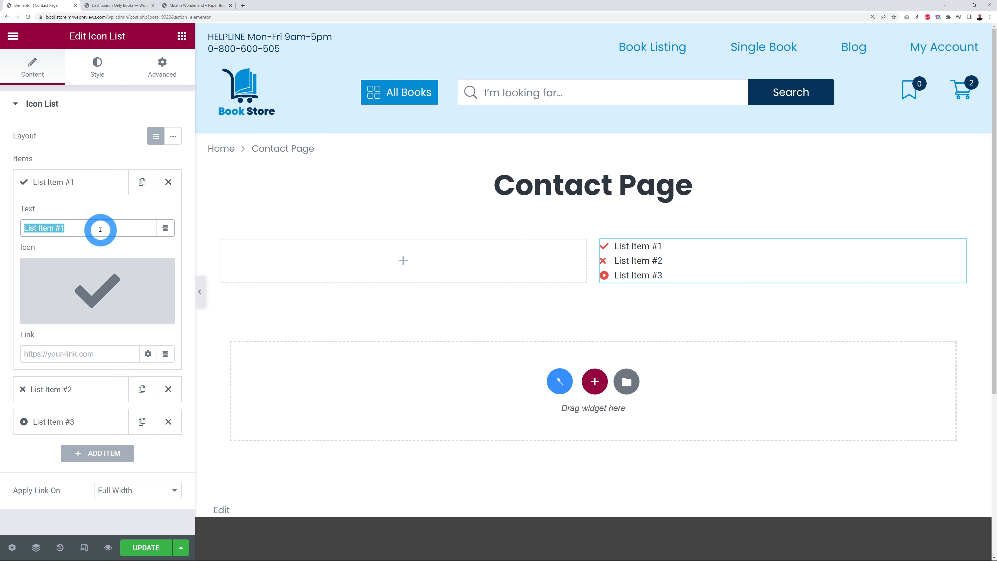
pyautogui.click(90, 230)
pyautogui.write('123, 48th Street, New York, 10001')
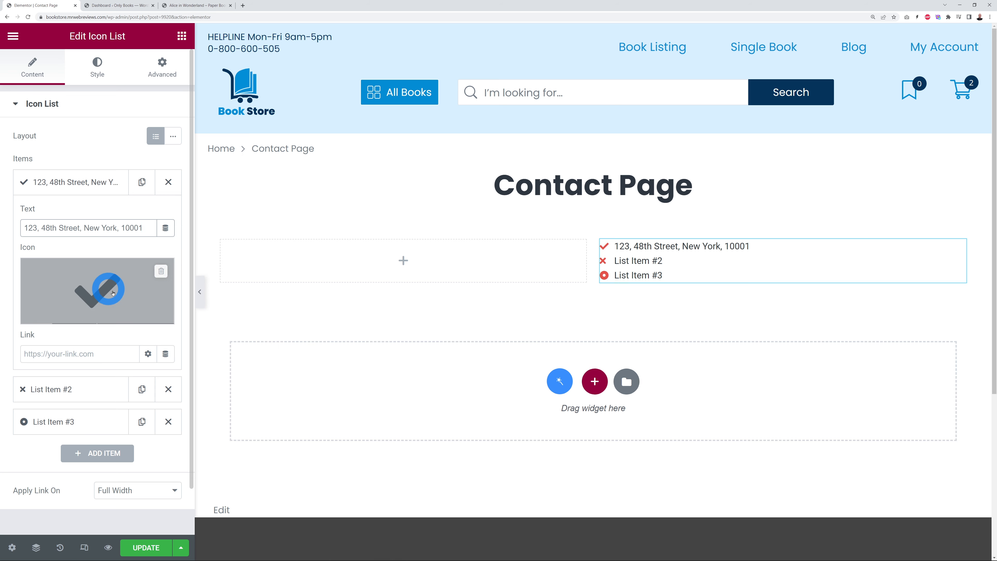
pyautogui.click(110, 290)
pyautogui.click(488, 98)
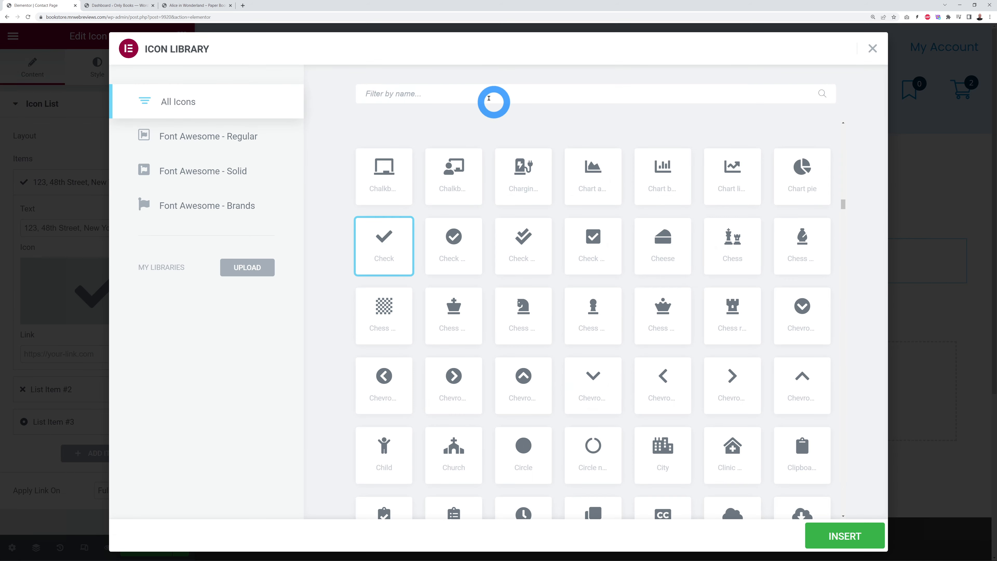
pyautogui.write('map')
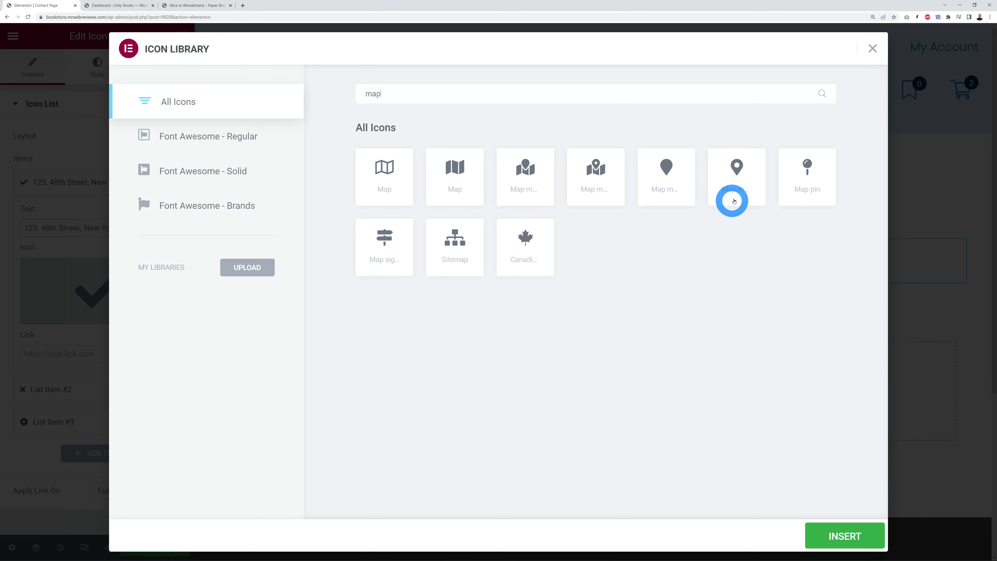
pyautogui.click(735, 174)
pyautogui.click(842, 534)
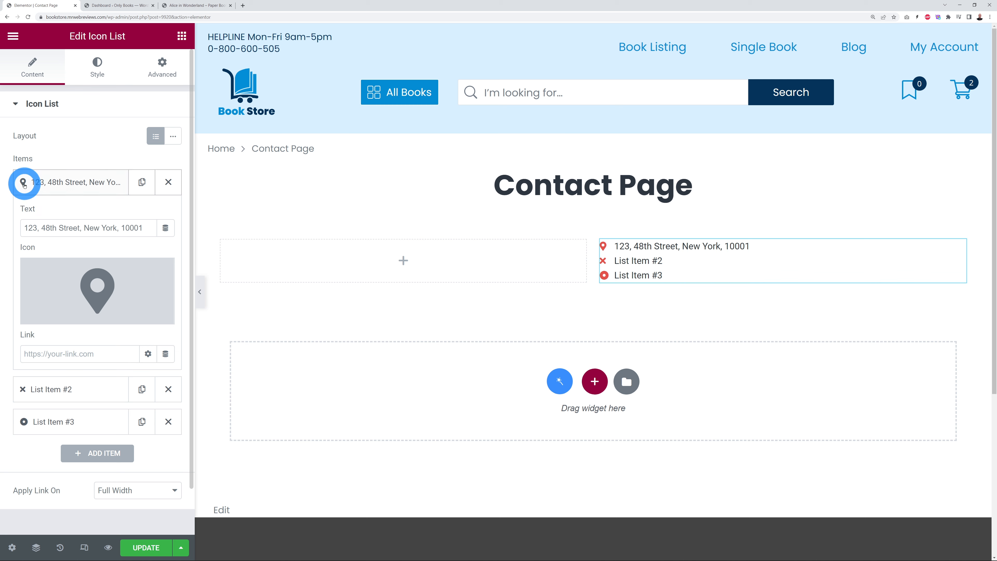
pyautogui.click(22, 183)
pyautogui.click(65, 216)
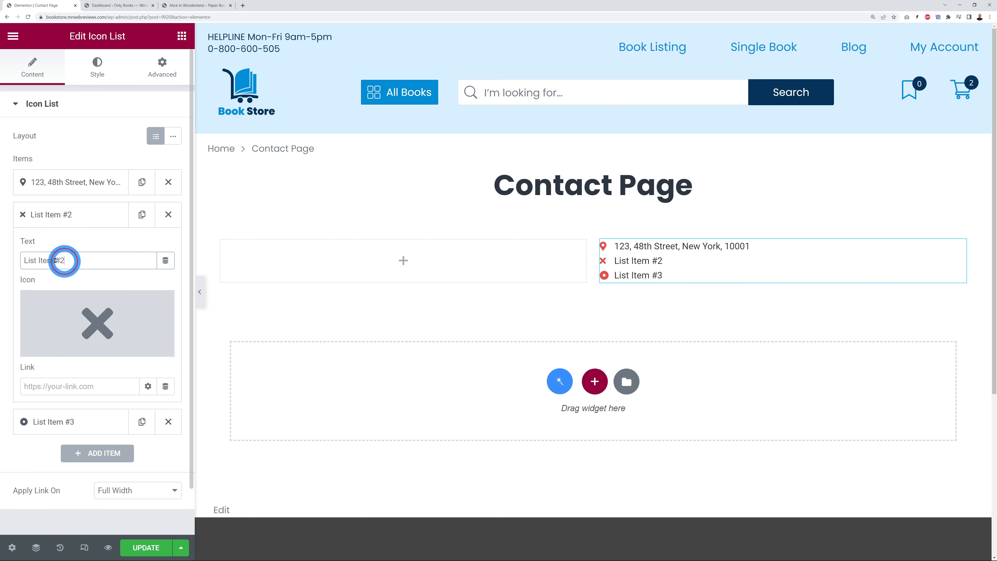
# Step: Set the second list item to the phone number with a phone icon
pyautogui.moveTo(62, 260); pyautogui.dragTo(2, 318)
pyautogui.write('01')
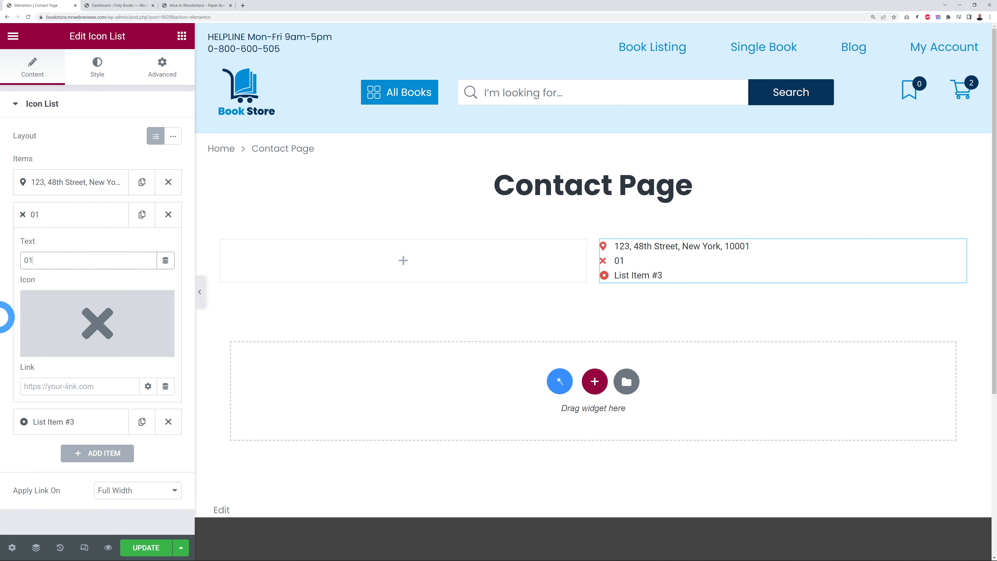
pyautogui.write('-234-5678')
pyautogui.click(59, 347)
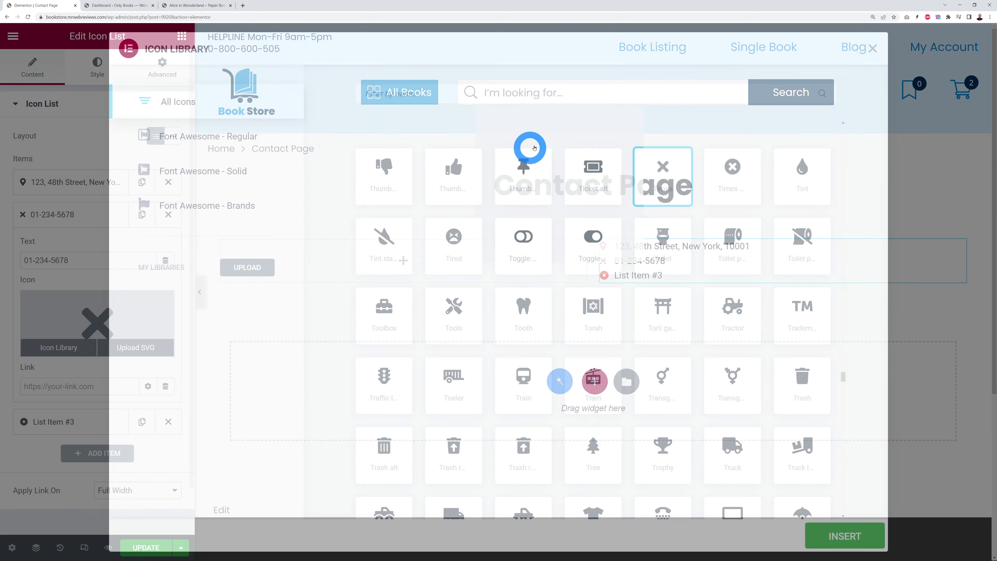
pyautogui.click(538, 99)
pyautogui.write('phoe')
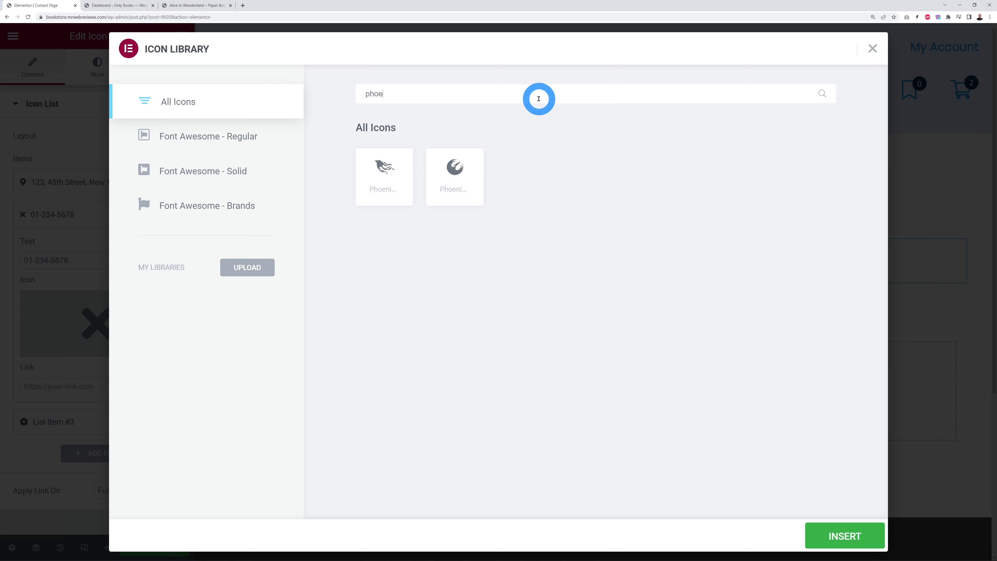
pyautogui.press('BackSpace')
pyautogui.write('n')
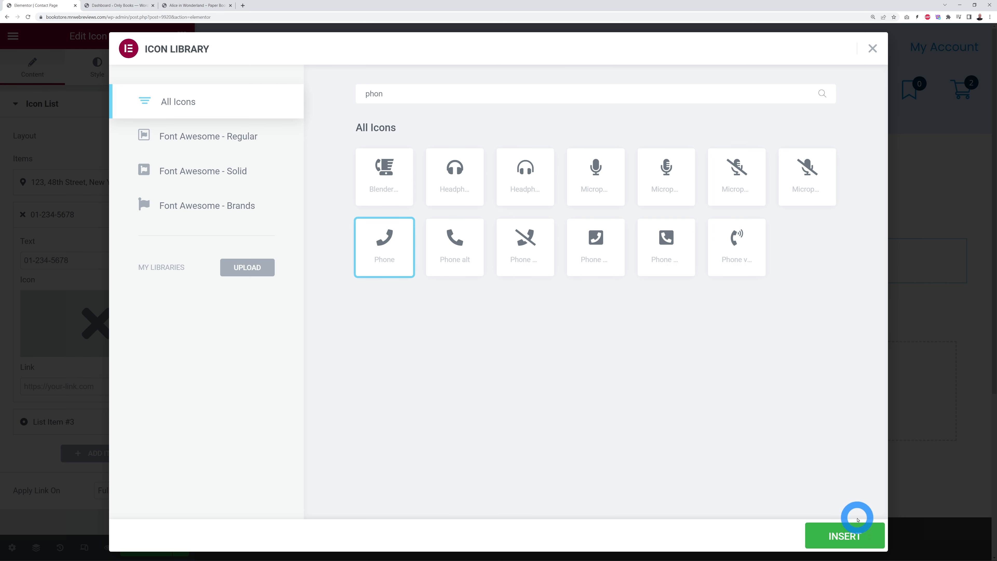
pyautogui.click(859, 528)
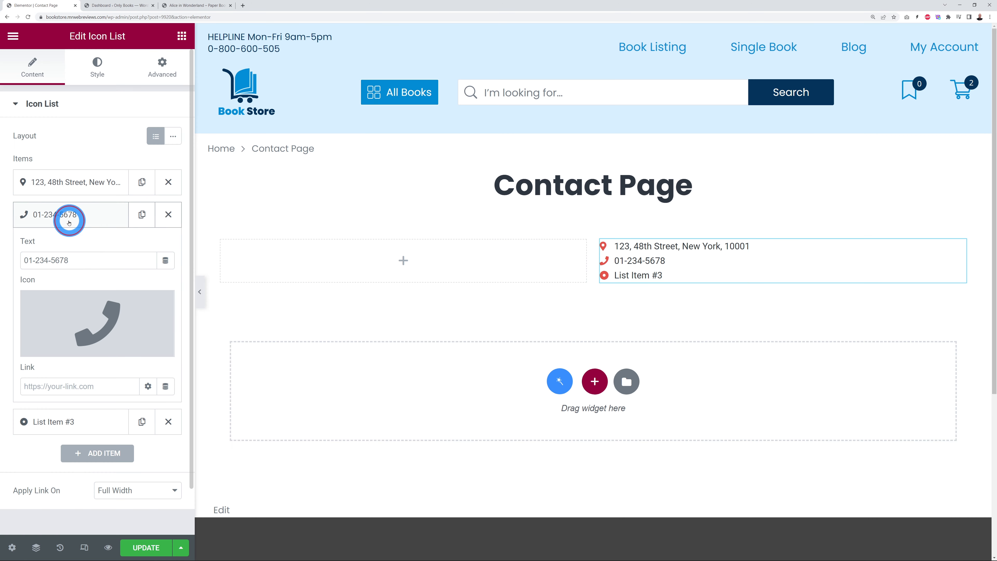
# Step: Set the third list item to the contact e-mail address with an Envelope icon
pyautogui.click(69, 217)
pyautogui.click(49, 247)
pyautogui.moveTo(68, 293); pyautogui.dragTo(12, 295)
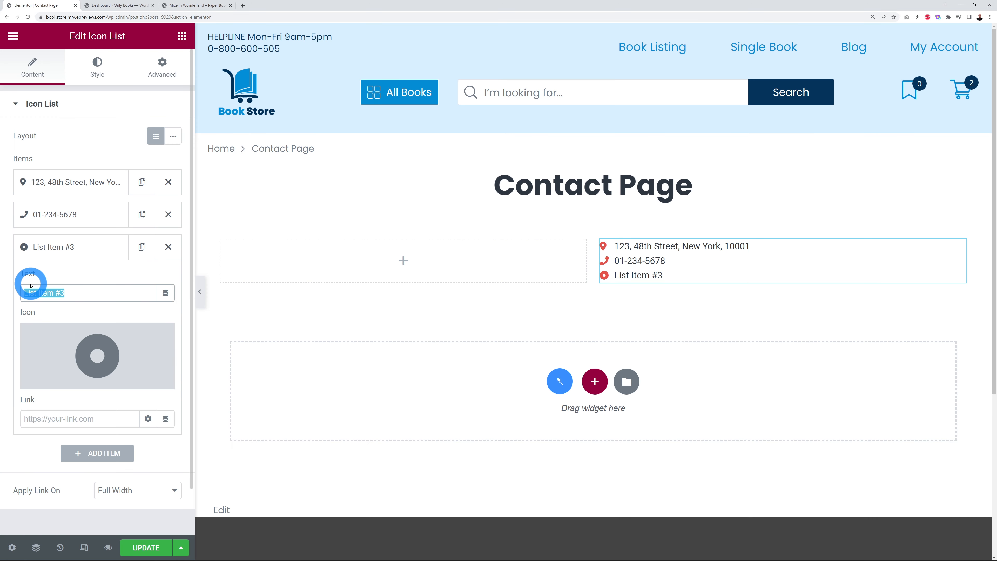
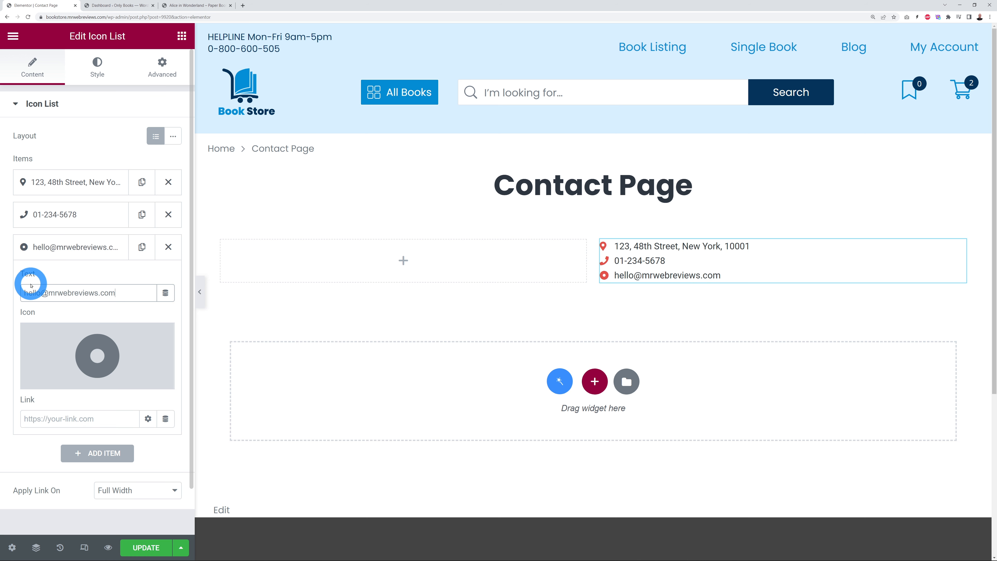
pyautogui.click(58, 350)
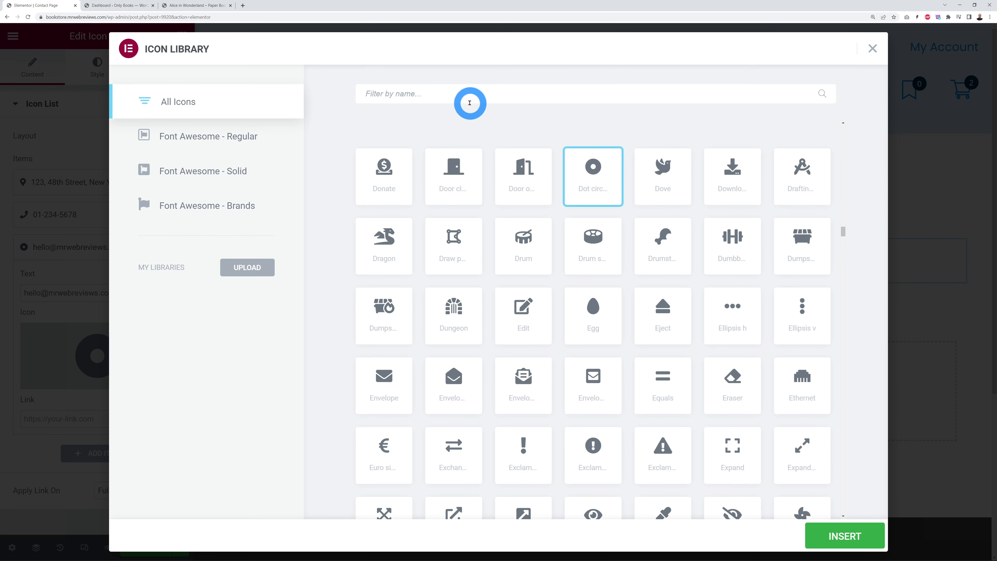
pyautogui.click(468, 99)
pyautogui.write('cont')
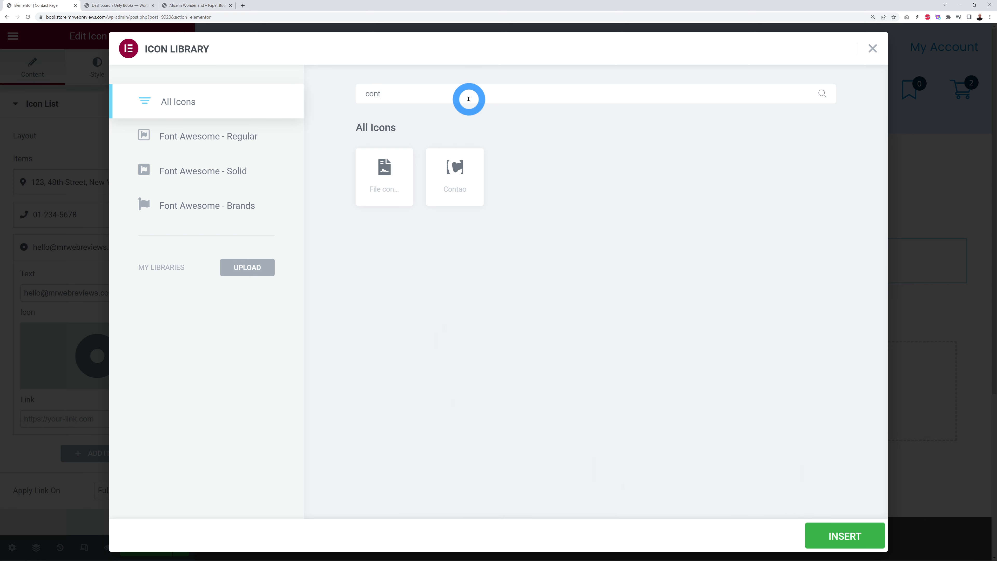
pyautogui.press('BackSpace')
pyautogui.press('BackSpace')
pyautogui.press('BackSpace')
pyautogui.press('BackSpace')
pyautogui.write('env')
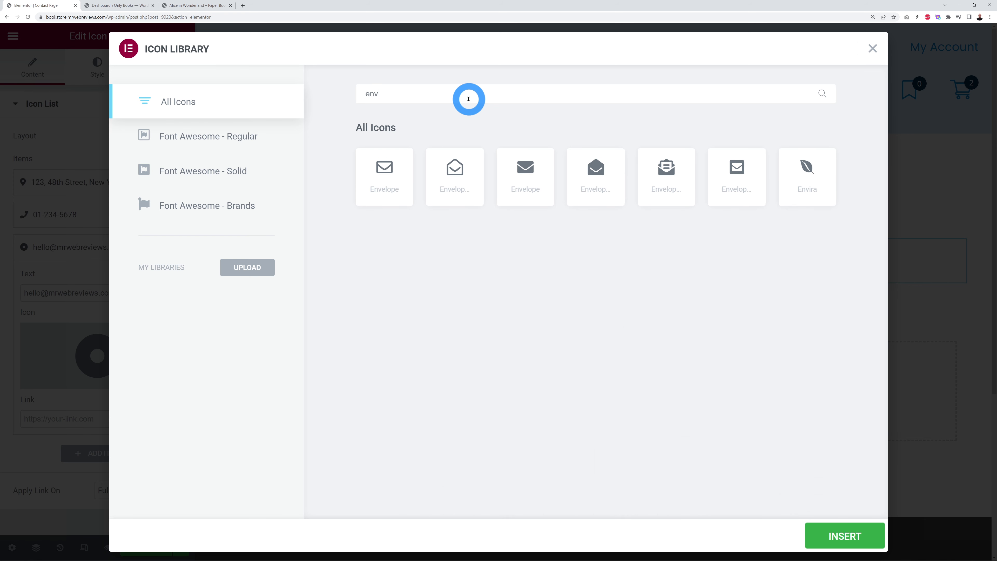
pyautogui.click(384, 173)
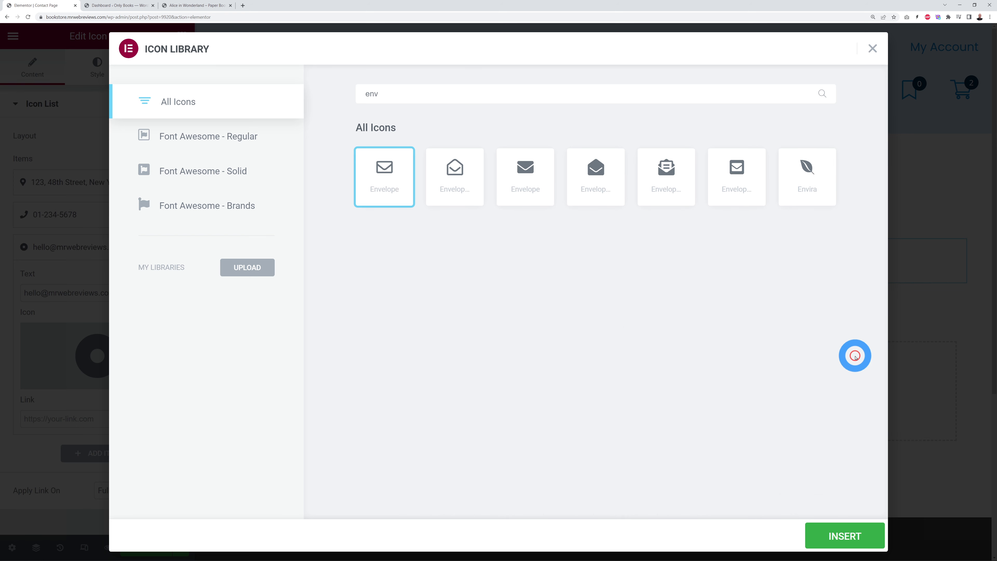
pyautogui.click(844, 536)
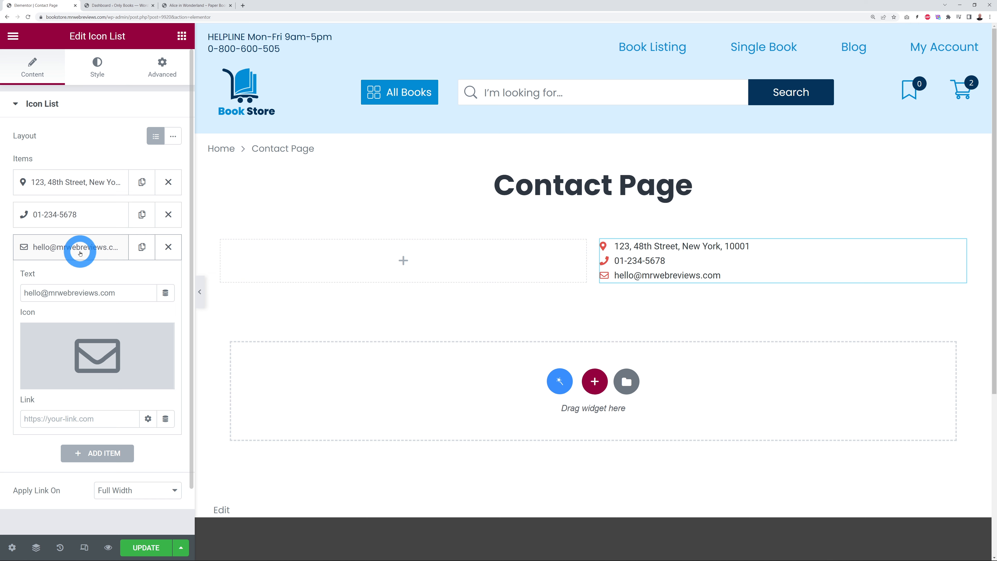
# Step: Colour the list icons blue #048cd4 and adjust their size
pyautogui.click(95, 69)
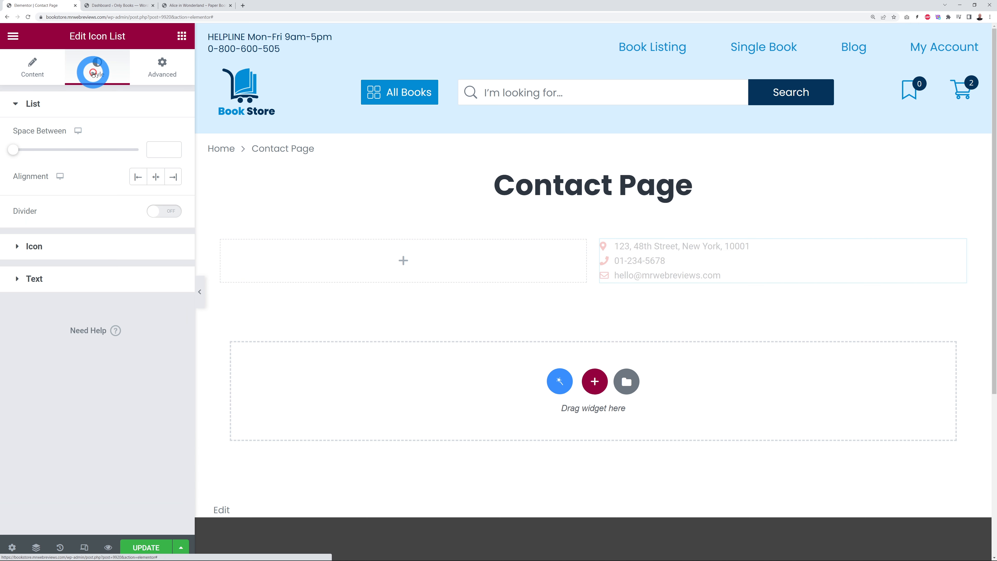
pyautogui.click(55, 247)
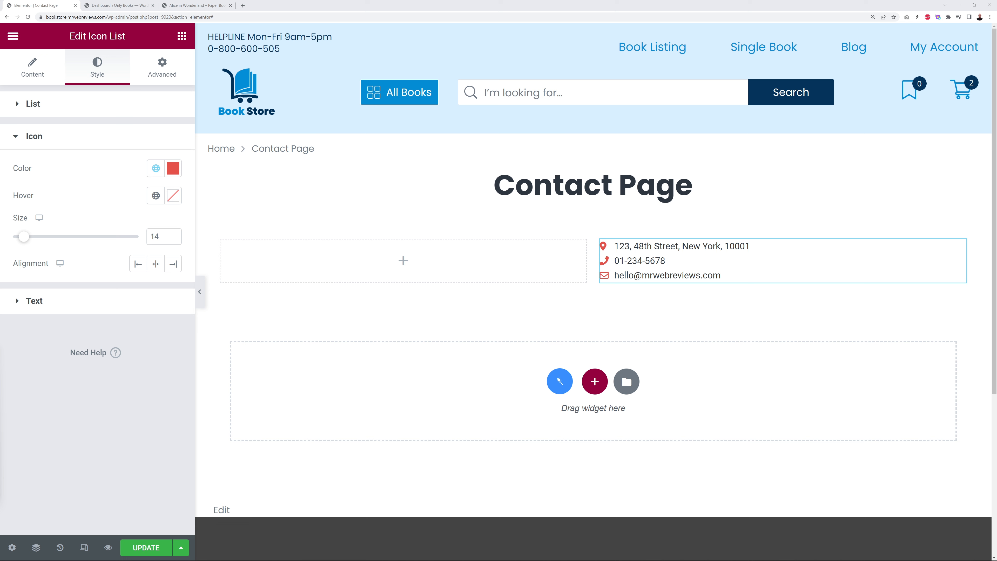
pyautogui.click(173, 168)
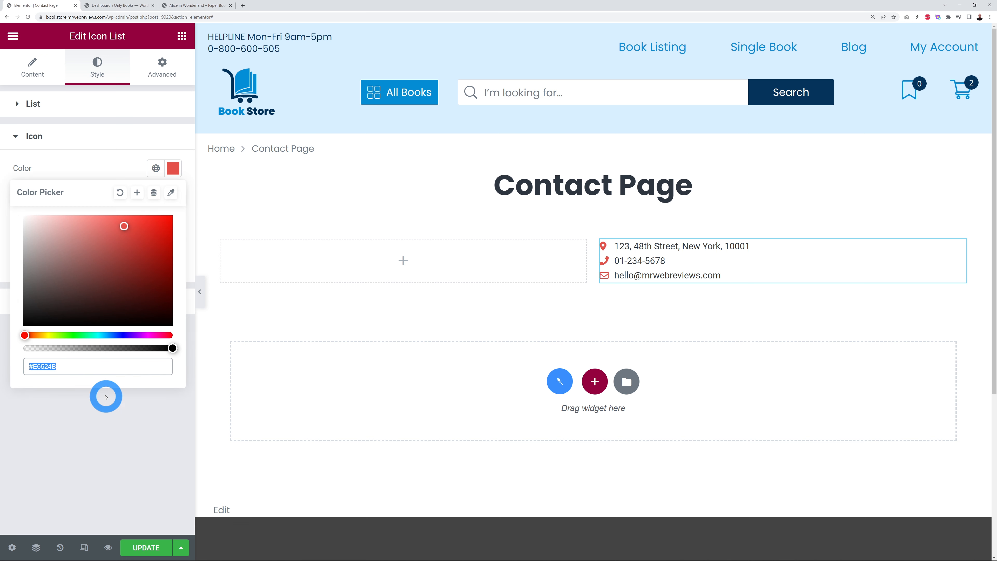
pyautogui.write('#048cd4')
pyautogui.click(113, 169)
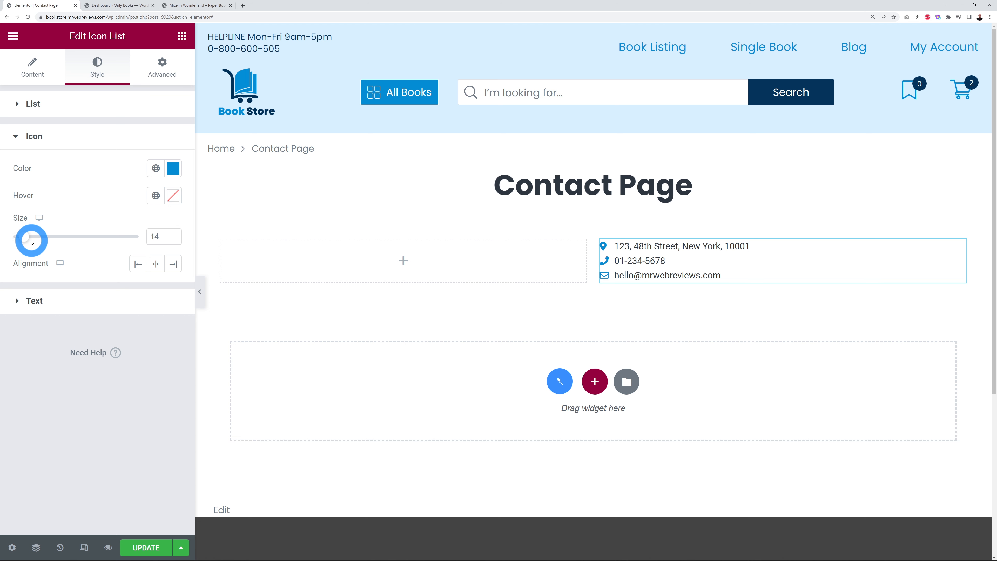
pyautogui.moveTo(26, 241); pyautogui.dragTo(25, 241)
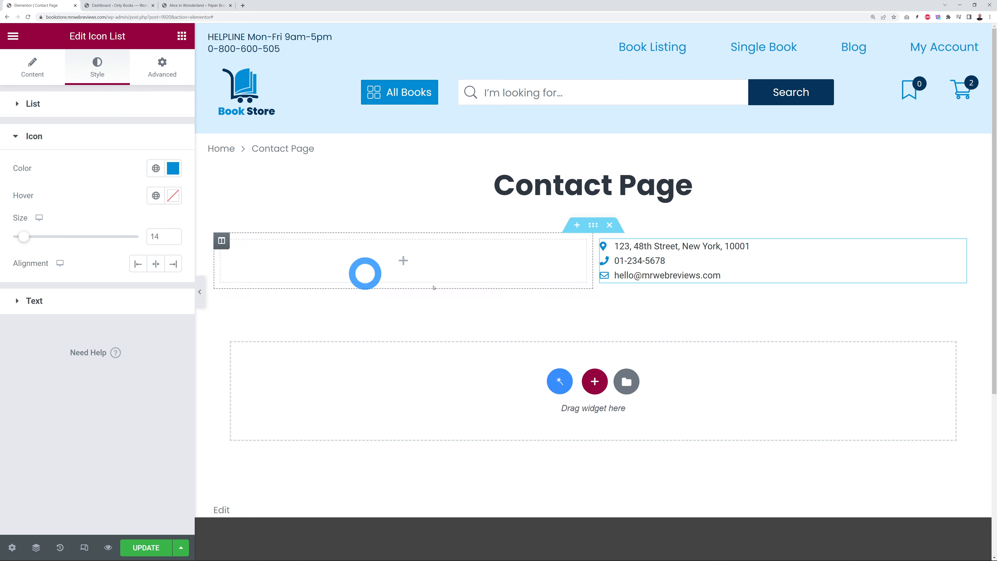
# Step: Set the space between list items to 14 and save the page
pyautogui.click(35, 104)
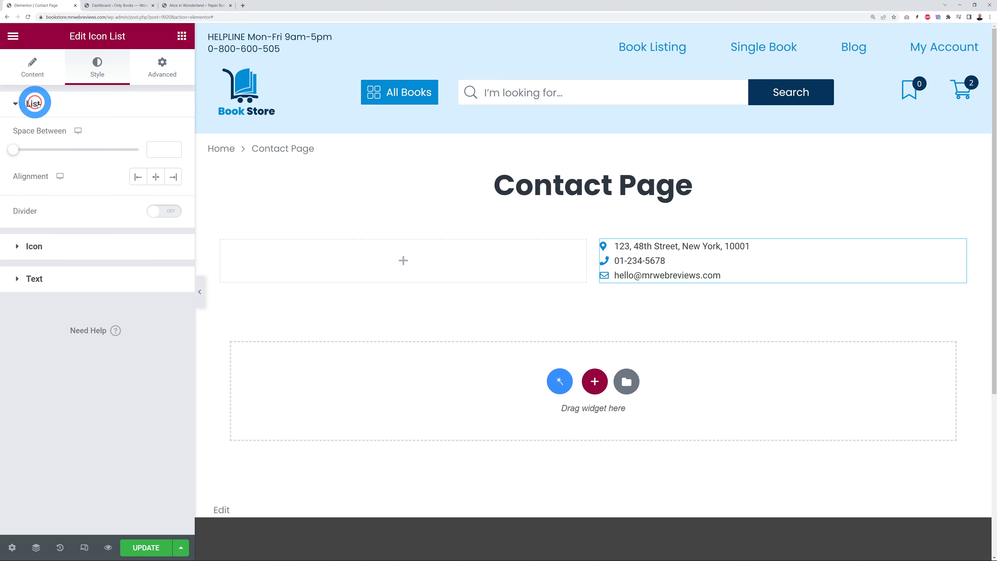
pyautogui.click(28, 148)
pyautogui.moveTo(13, 151); pyautogui.dragTo(47, 149)
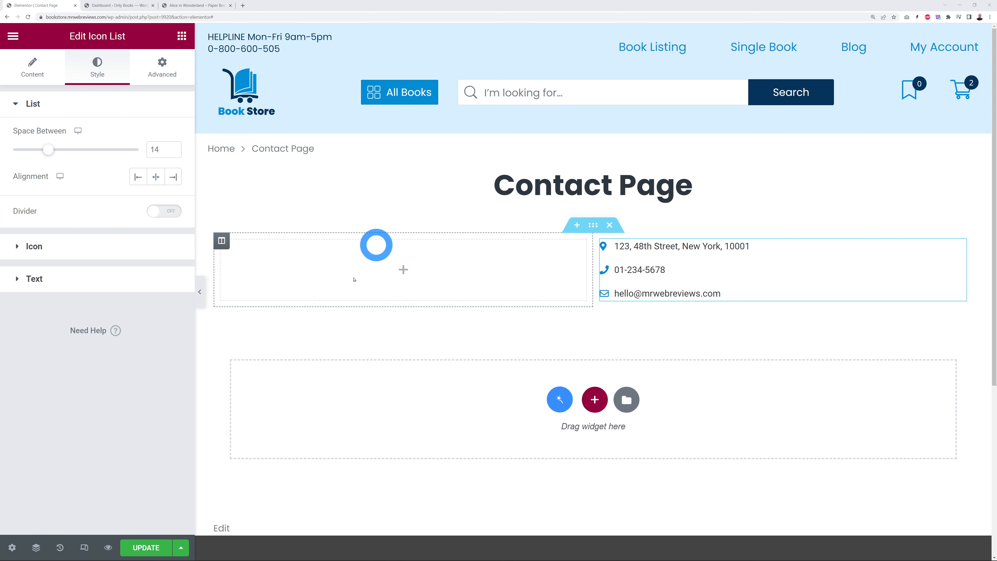
pyautogui.click(153, 547)
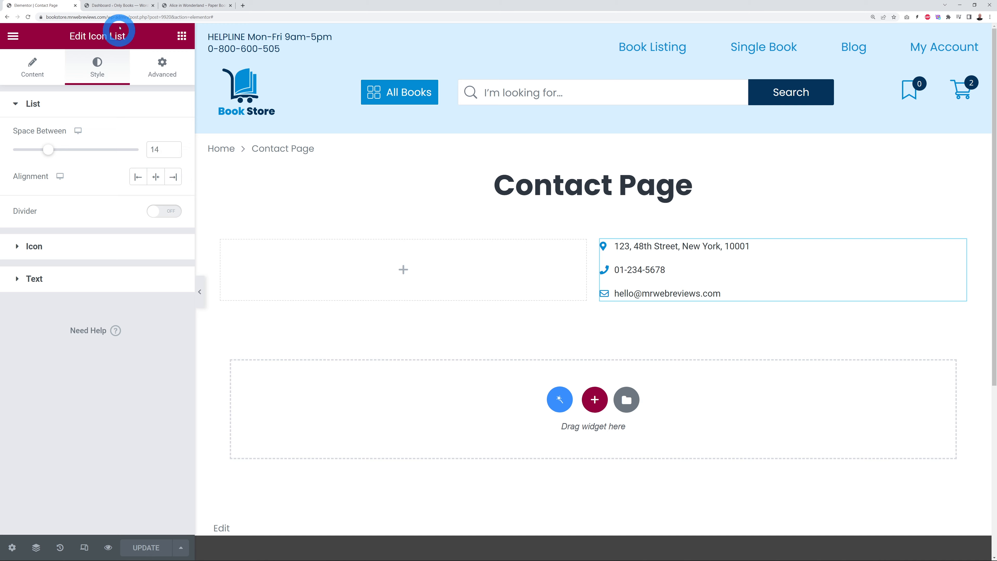
# Step: Install and activate the Contact Form by WPForms plugin from Plugins > Add New, searching 'wpforms'
pyautogui.click(118, 5)
pyautogui.moveTo(23, 432)
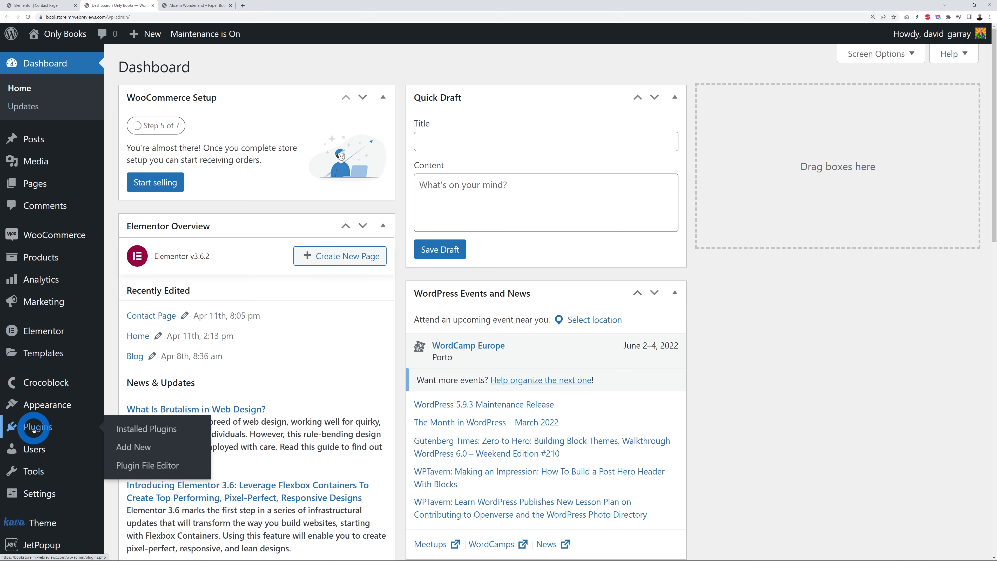
pyautogui.click(127, 447)
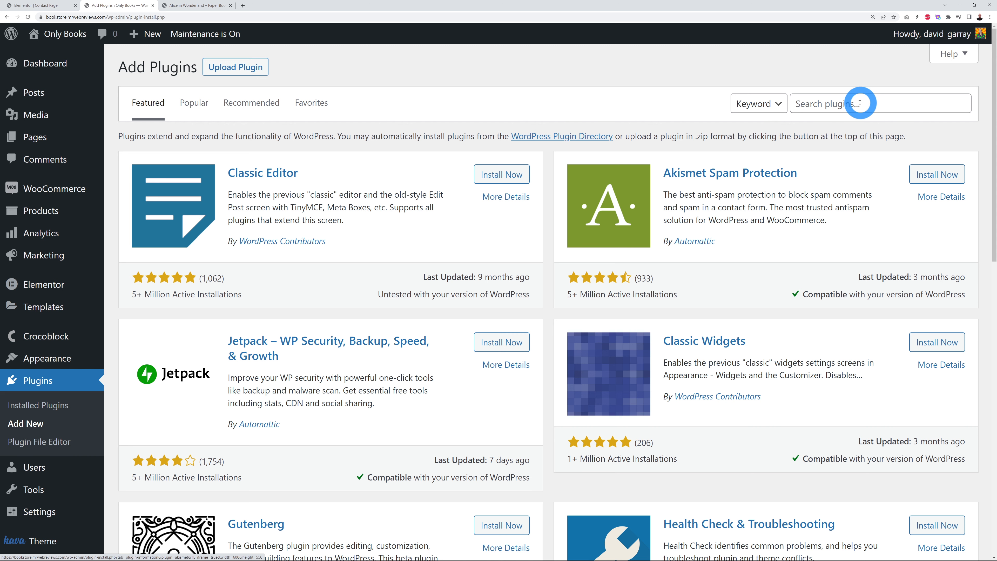
pyautogui.click(854, 105)
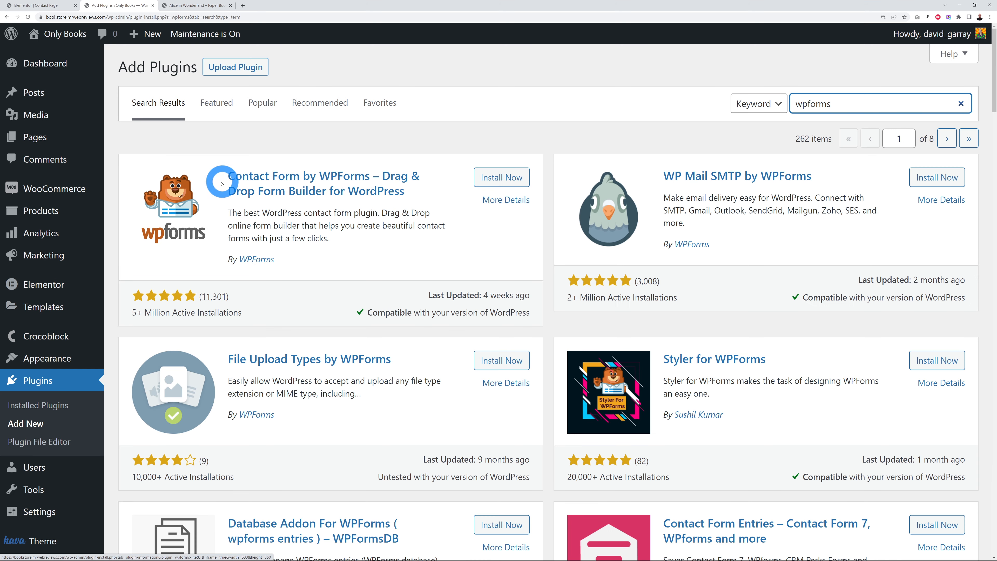
pyautogui.click(512, 178)
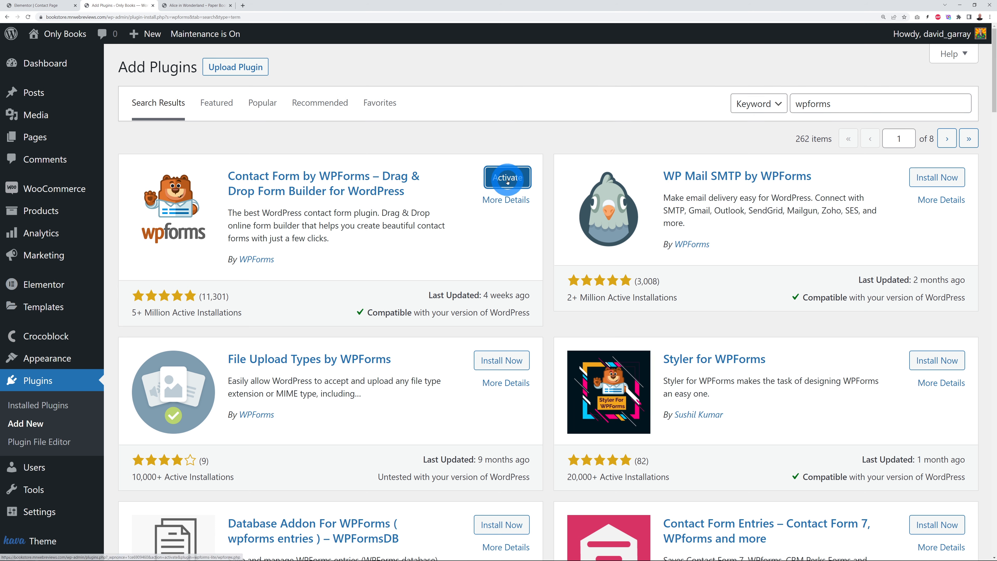
pyautogui.click(507, 177)
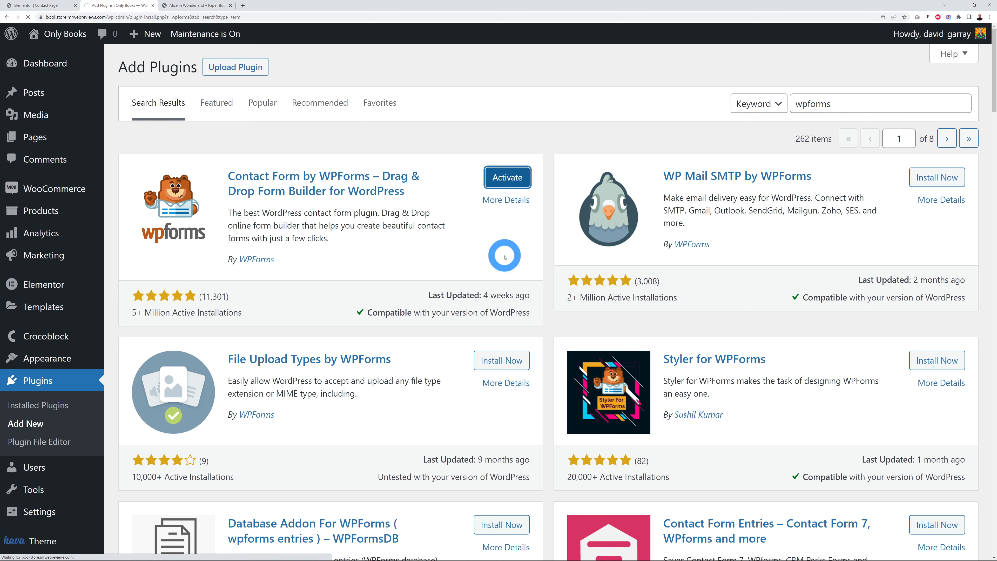
# Step: Start the first form from the WPForms welcome page with Create Your First Form
pyautogui.scroll(-6, 283, 267)
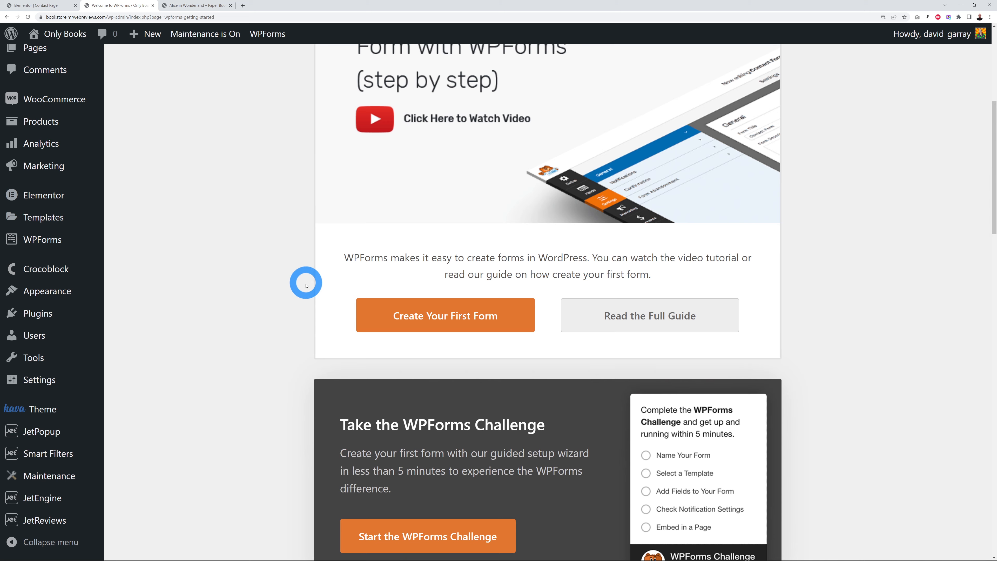
pyautogui.scroll(-2, 298, 294)
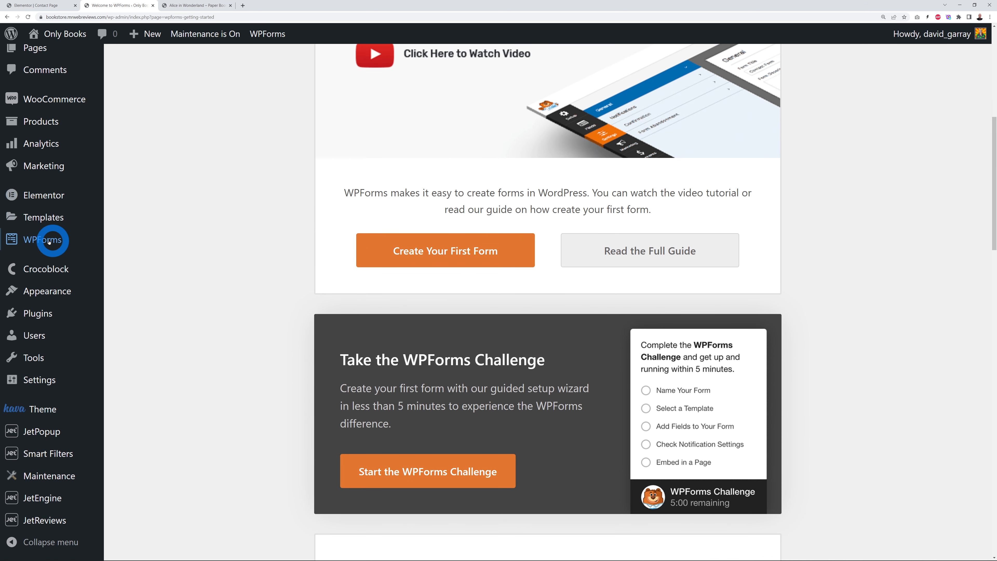
pyautogui.moveTo(48, 242)
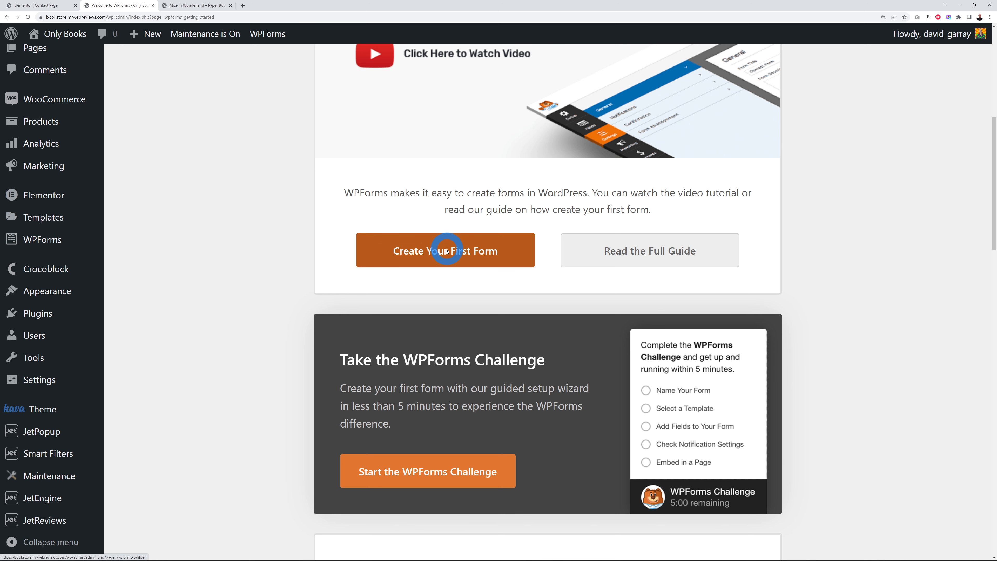
pyautogui.click(423, 250)
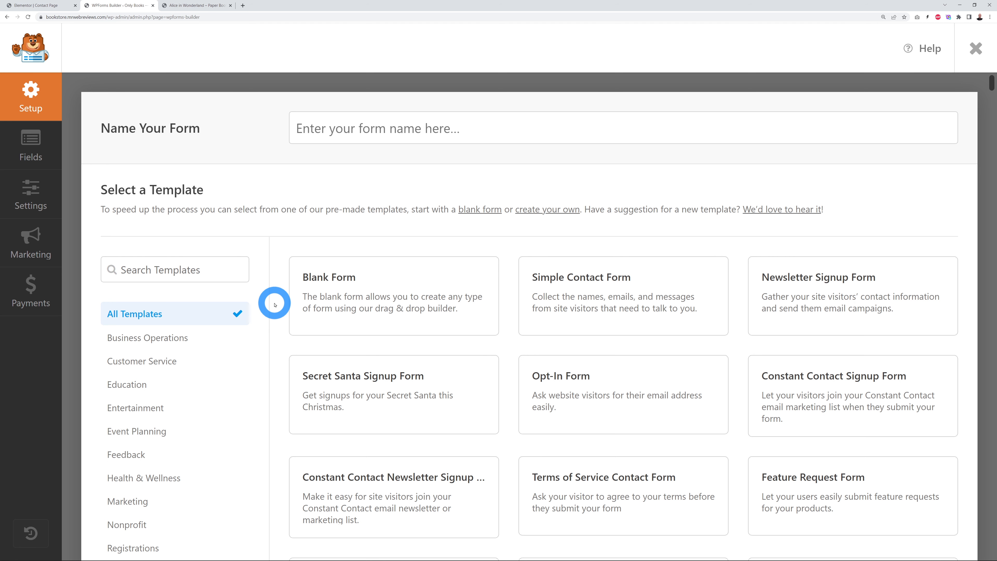
# Step: Use the Simple Contact Form template and add a Single Line Text field between Name and Email
pyautogui.moveTo(658, 312)
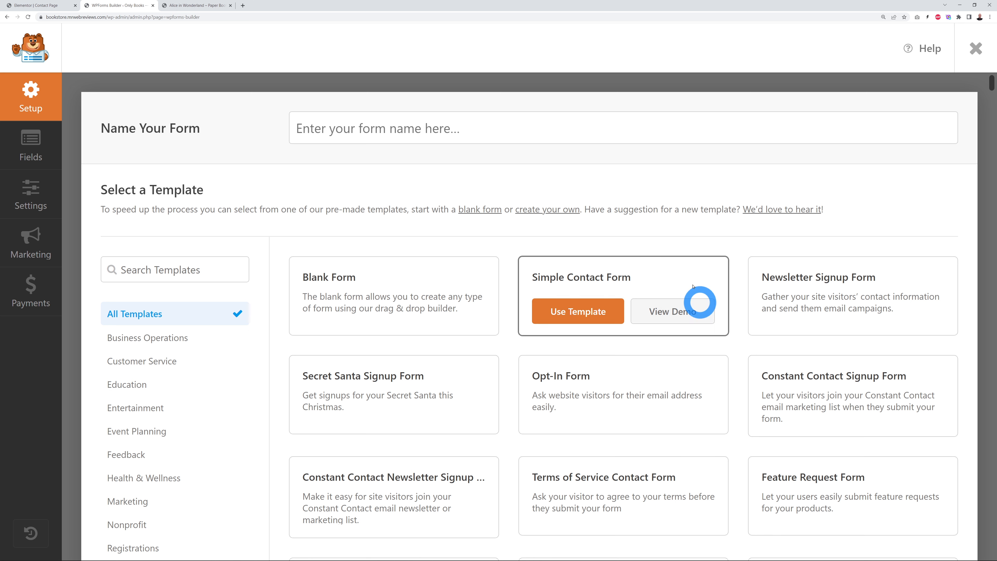
pyautogui.click(582, 312)
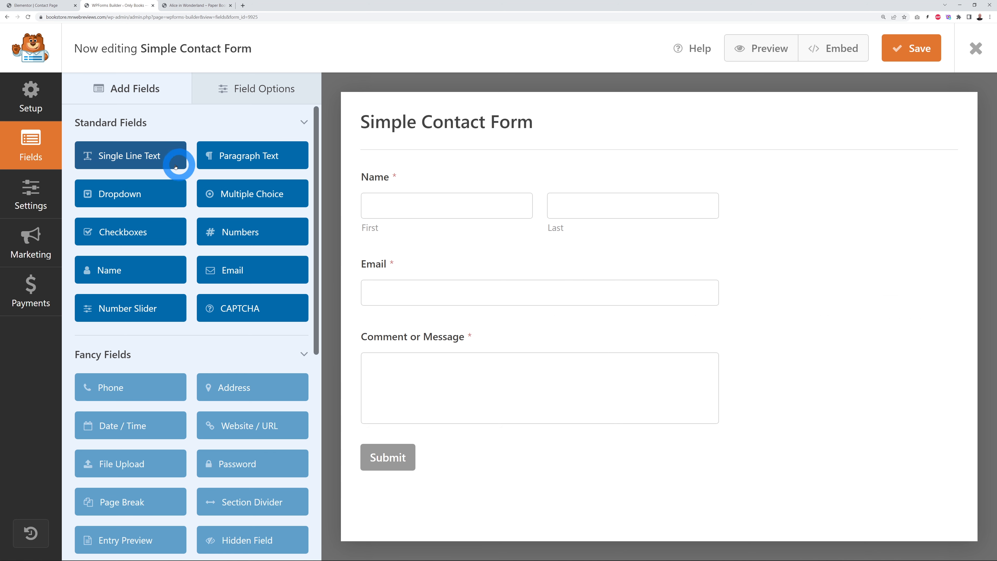
pyautogui.moveTo(157, 161); pyautogui.dragTo(451, 258)
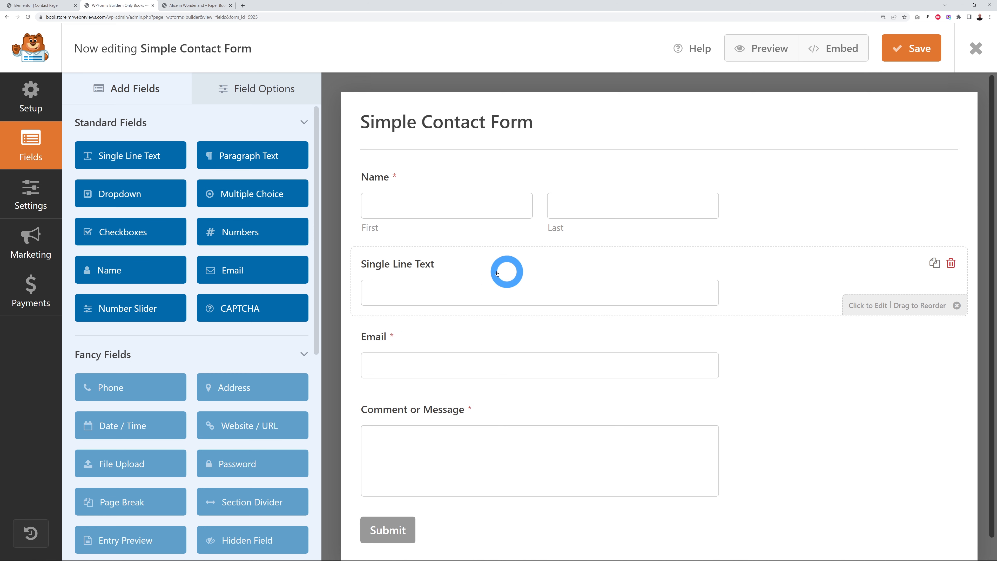
# Step: Relabel the new field as Phone Number, then delete that field again
pyautogui.click(453, 267)
pyautogui.moveTo(172, 194); pyautogui.dragTo(32, 192)
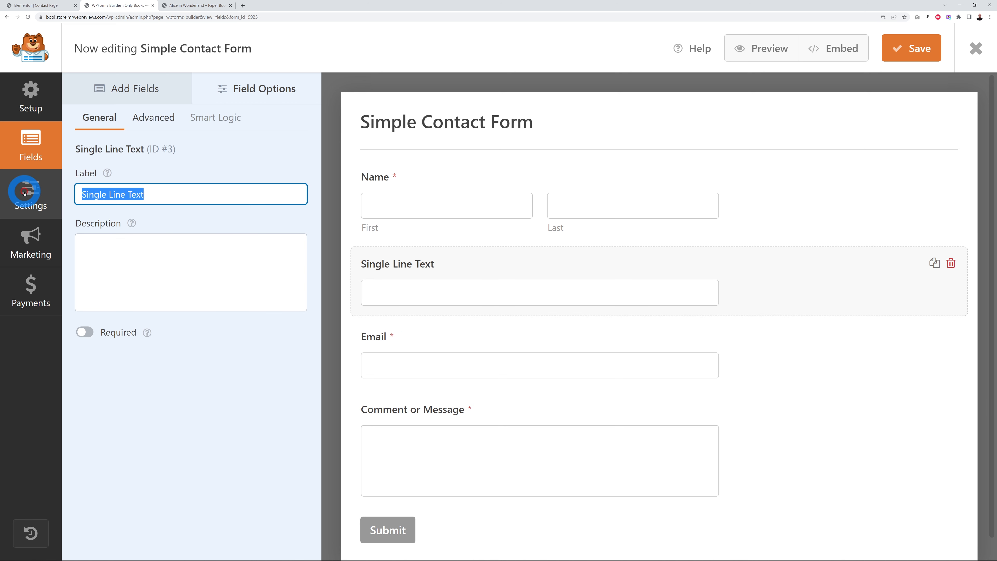
pyautogui.write('Phone Number')
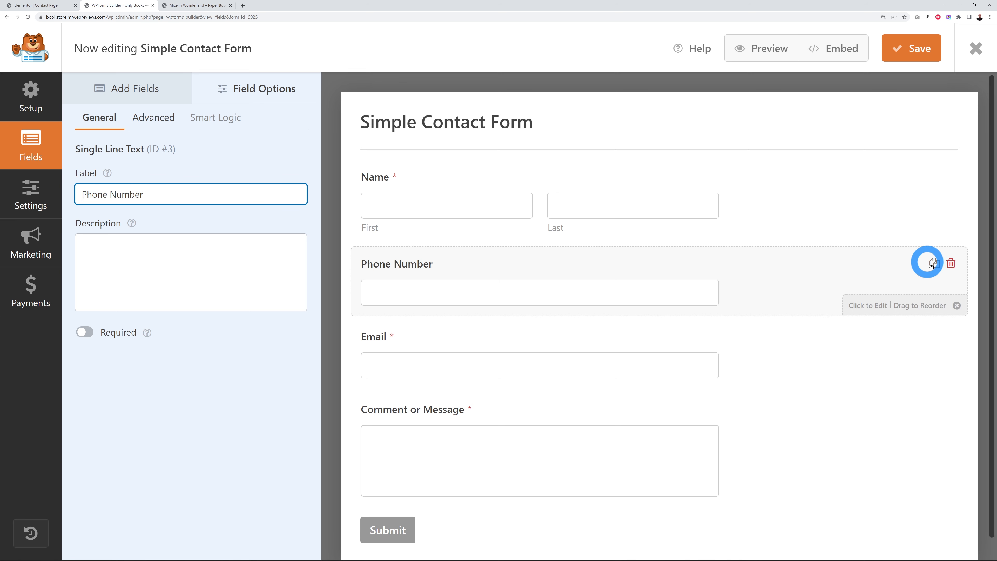
pyautogui.click(950, 263)
pyautogui.click(485, 337)
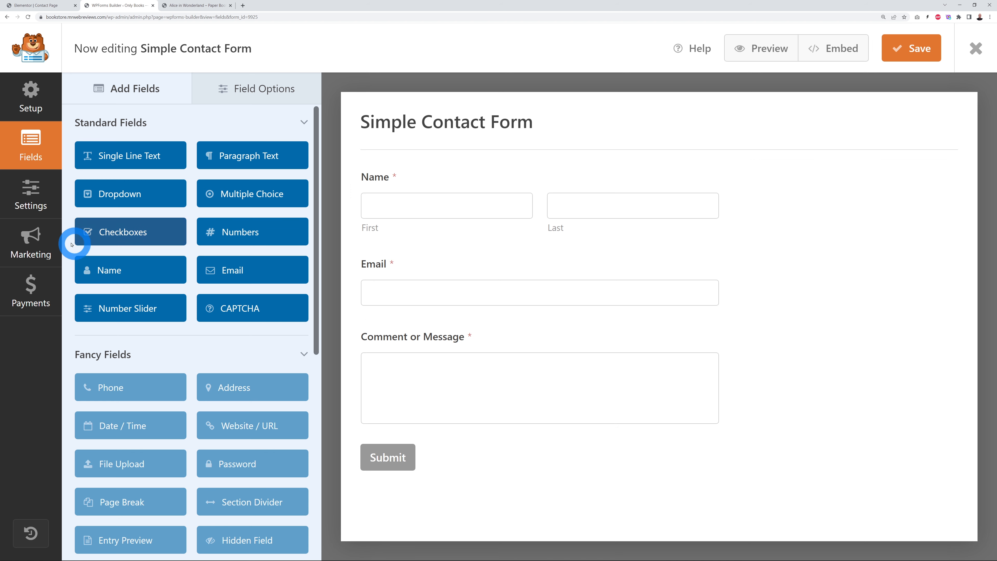
# Step: Review the form's email notification settings
pyautogui.click(38, 210)
pyautogui.click(107, 127)
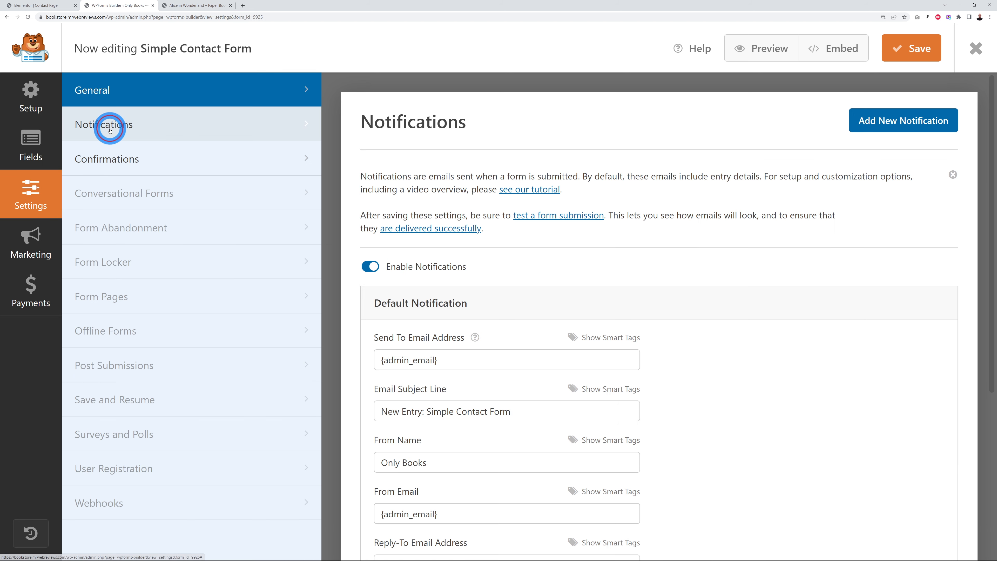
pyautogui.scroll(-2, 709, 318)
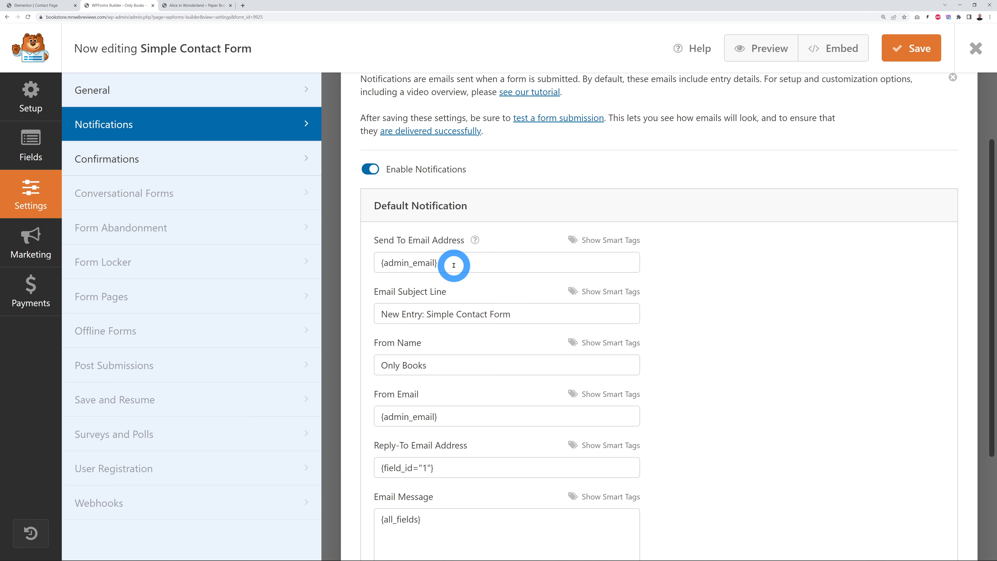
pyautogui.scroll(-1, 453, 265)
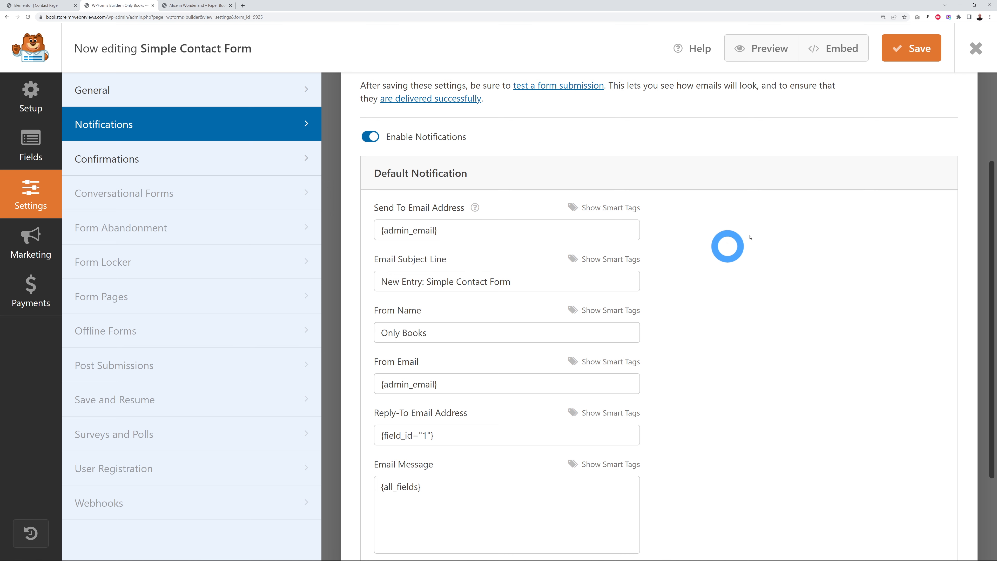
# Step: Save the form and copy its shortcode [wpforms id="9925"] for the Contact Page
pyautogui.click(911, 48)
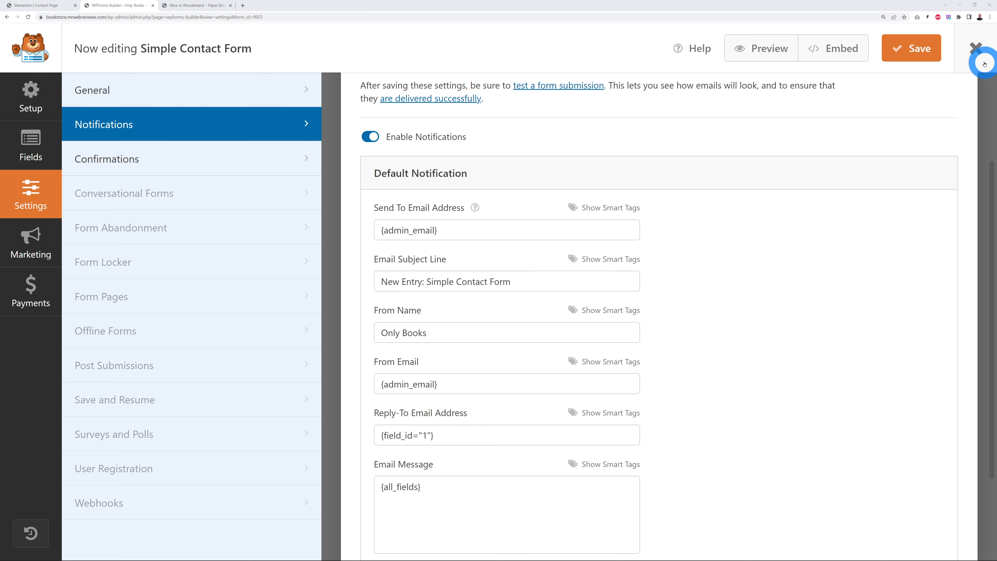
pyautogui.click(976, 48)
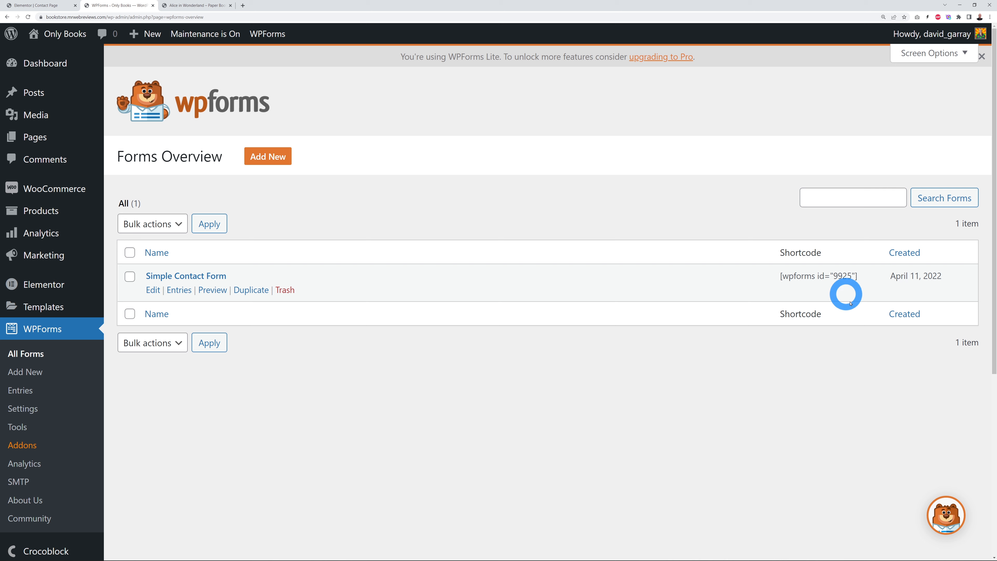
pyautogui.moveTo(782, 276); pyautogui.dragTo(858, 278)
pyautogui.hotkey('ctrl', 'c')
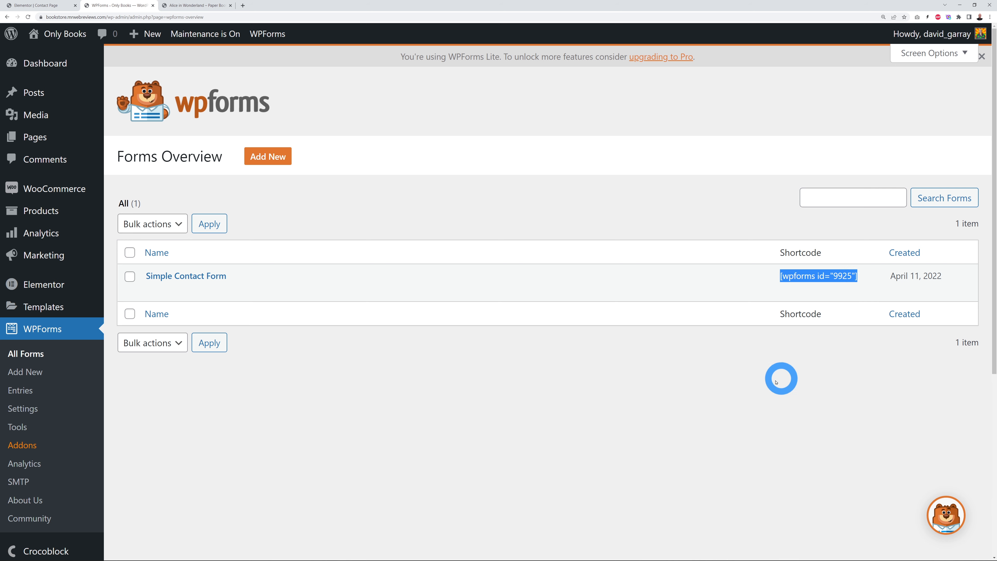
pyautogui.click(41, 5)
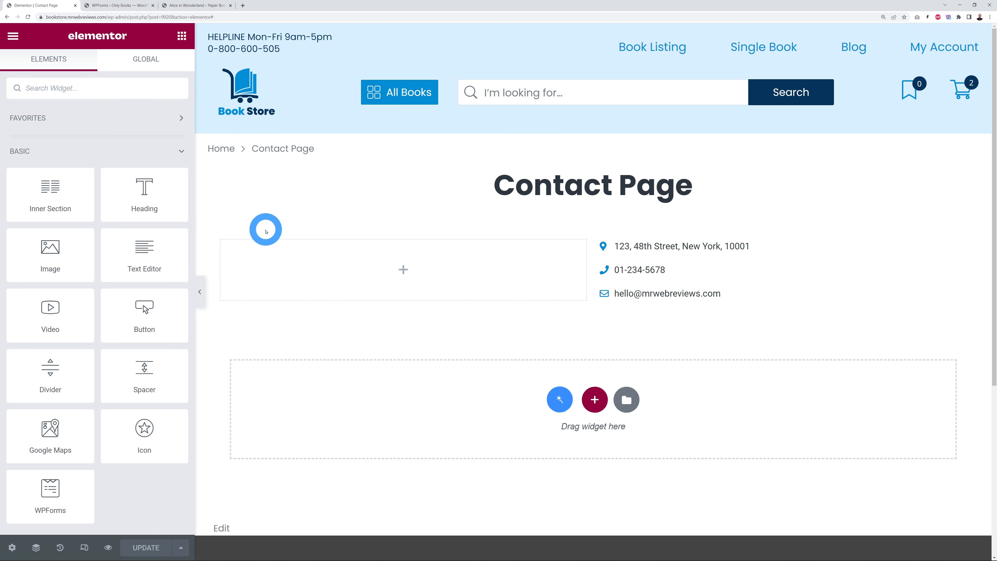
# Step: Add a Shortcode widget to the empty left column holding [wpforms id="9925"]
pyautogui.click(95, 89)
pyautogui.write('short')
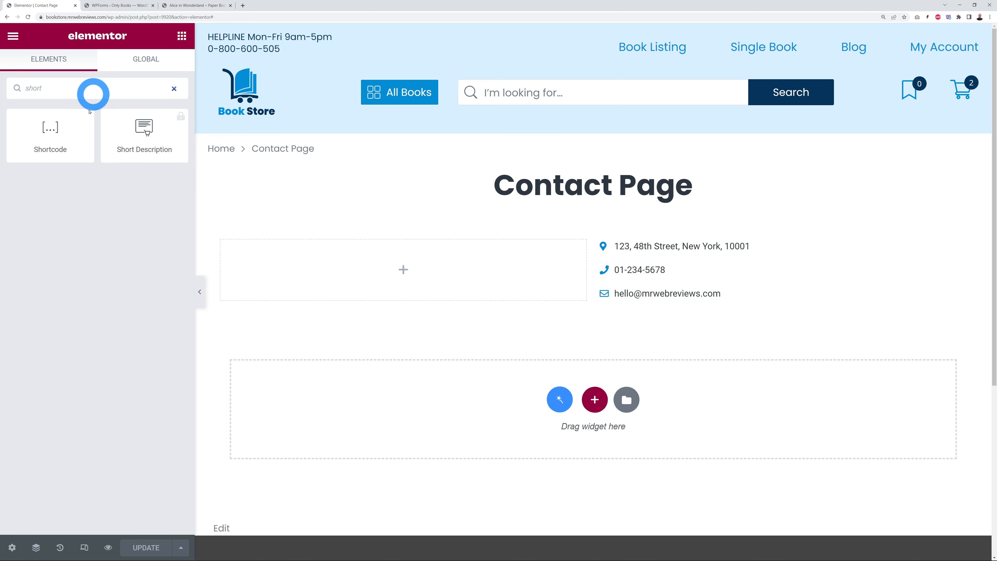
pyautogui.moveTo(62, 138); pyautogui.dragTo(393, 266)
pyautogui.click(122, 214)
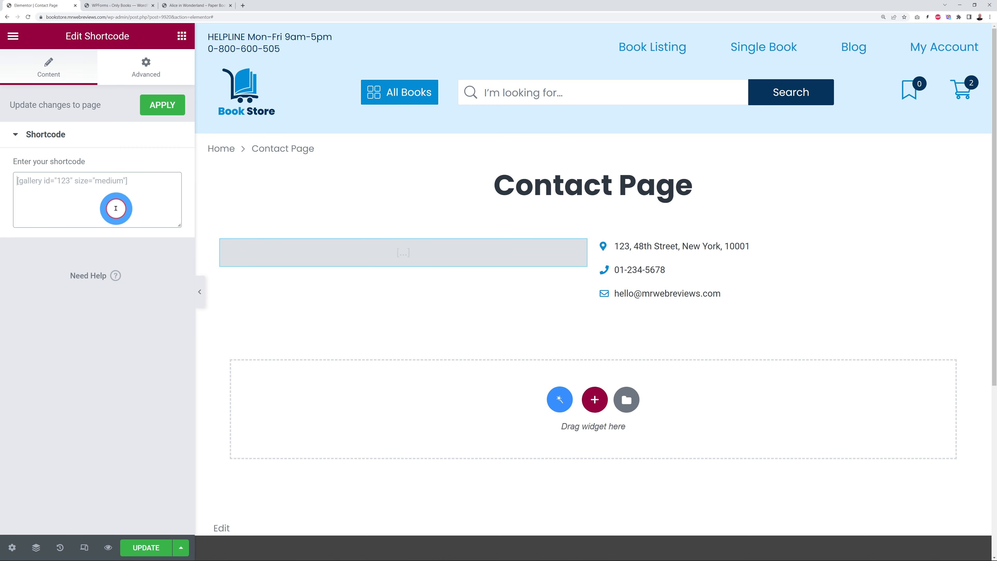
pyautogui.hotkey('ctrl', 'v')
pyautogui.click(114, 304)
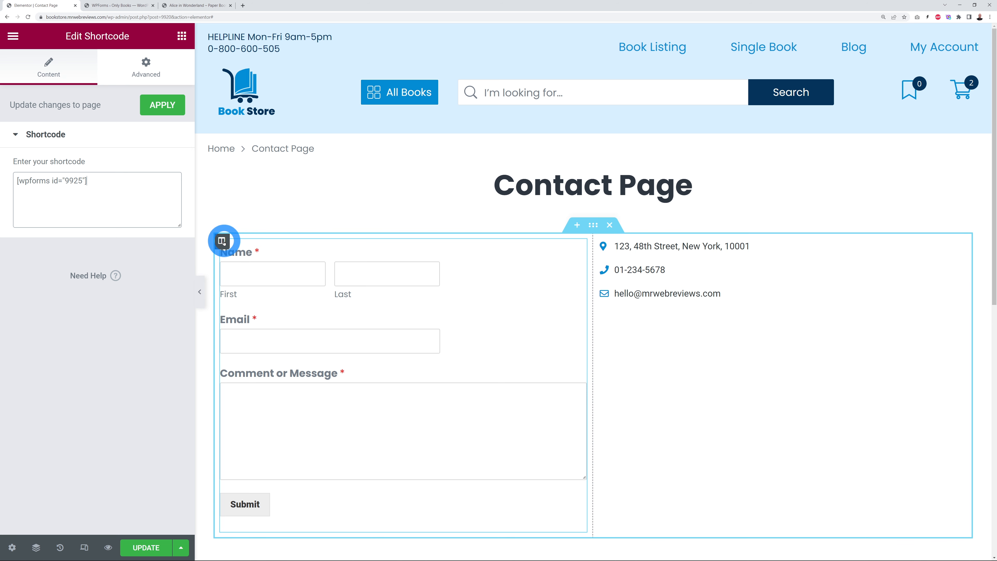
pyautogui.click(223, 240)
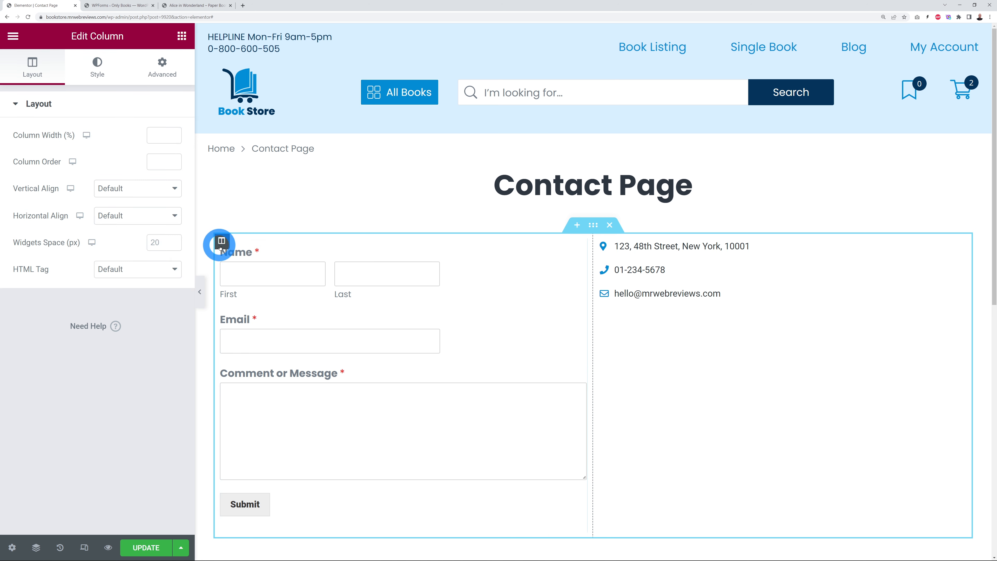
# Step: Give the form column 40 px padding on all sides
pyautogui.click(161, 73)
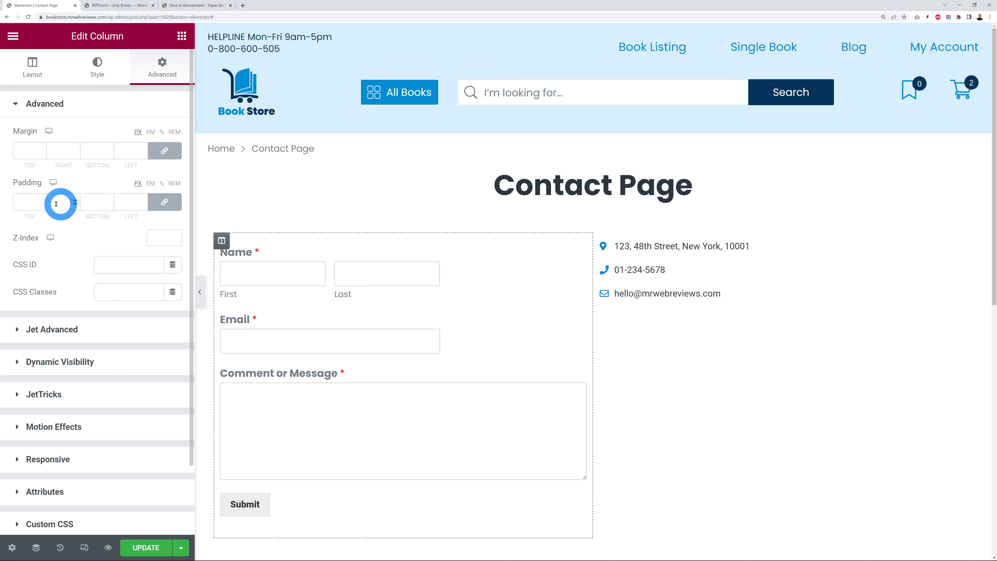
pyautogui.click(30, 202)
pyautogui.write('40')
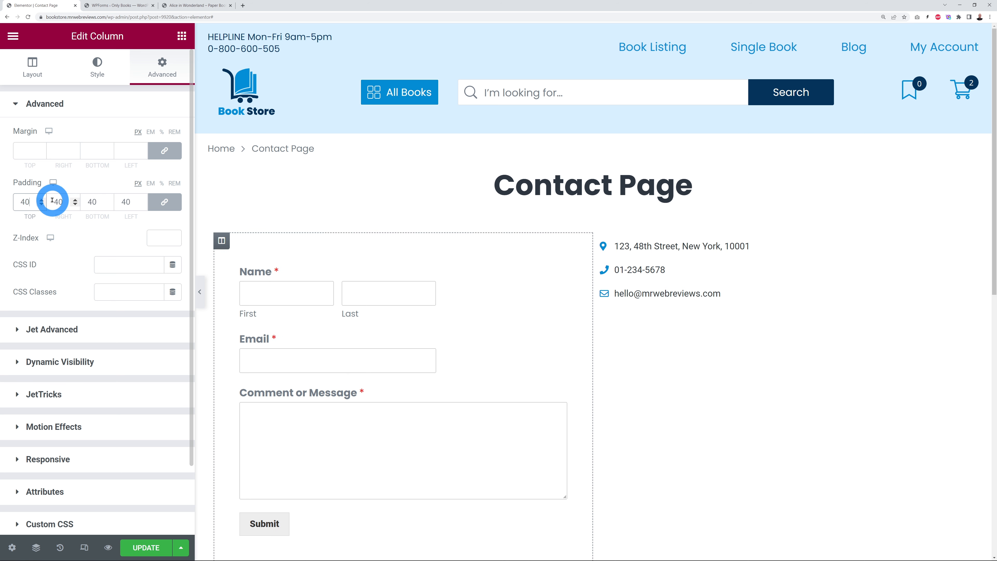
pyautogui.scroll(-2, 94, 274)
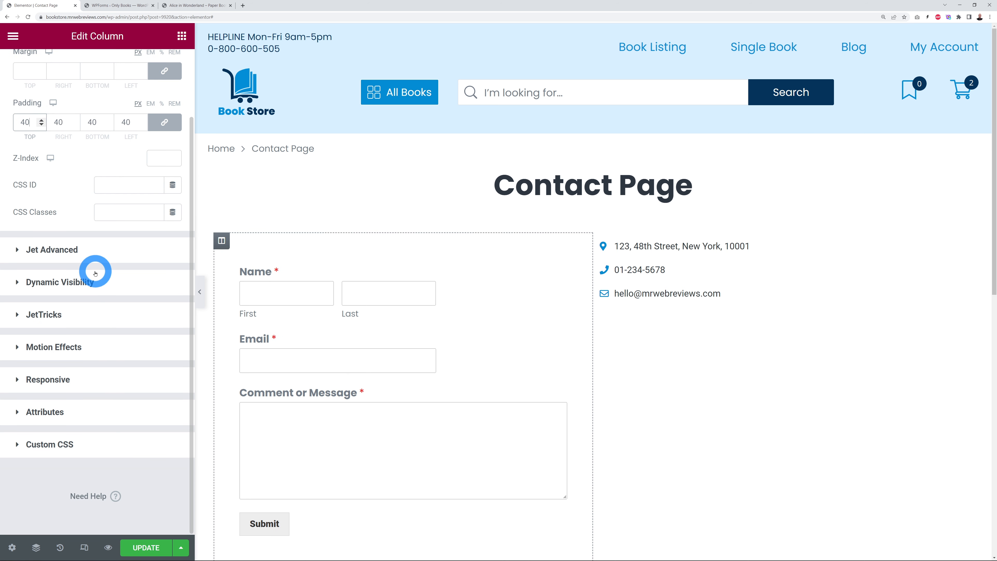
pyautogui.scroll(2, 133, 321)
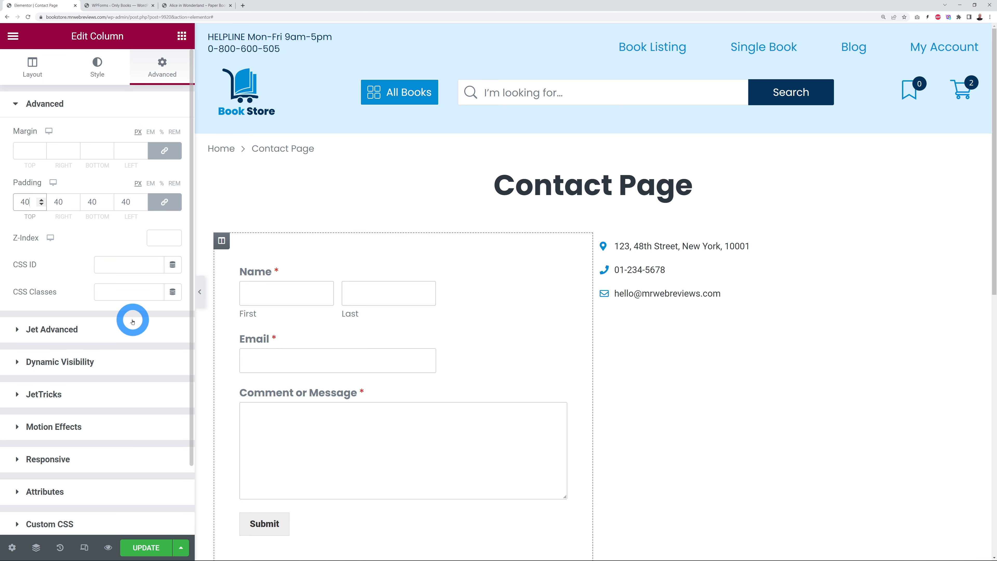
# Step: Set the column's classic background colour to light grey #F0F0F0
pyautogui.click(99, 75)
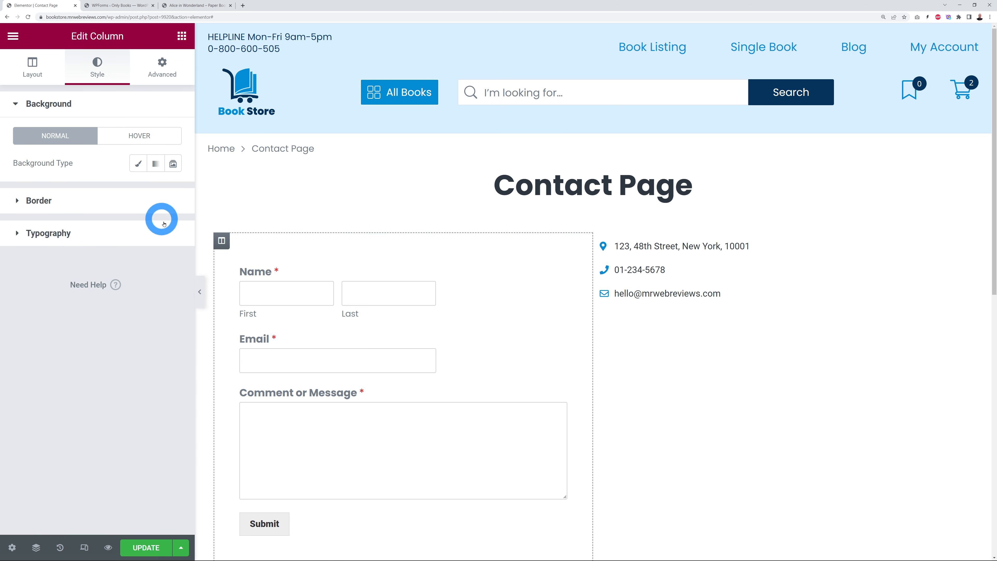
pyautogui.click(138, 163)
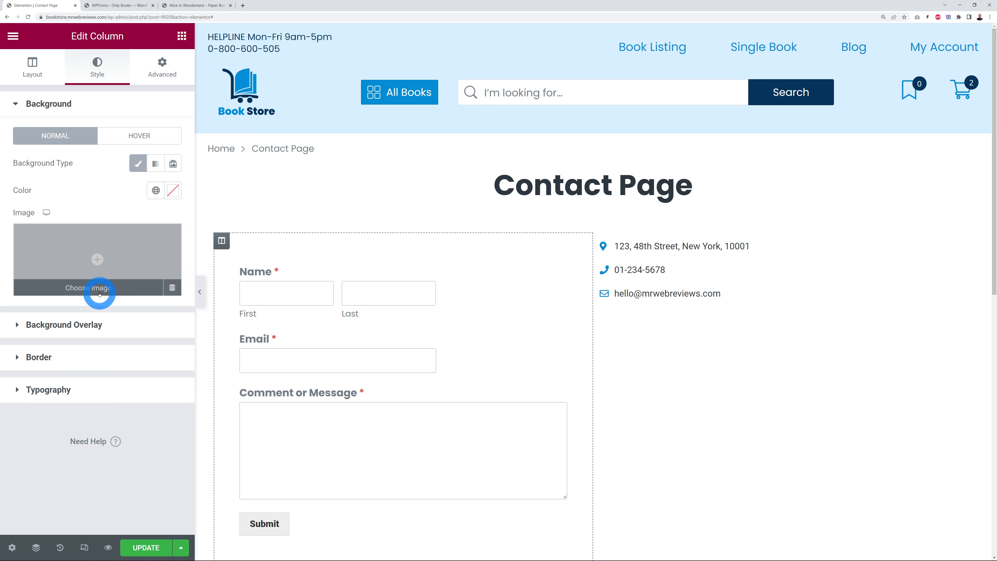
pyautogui.click(172, 191)
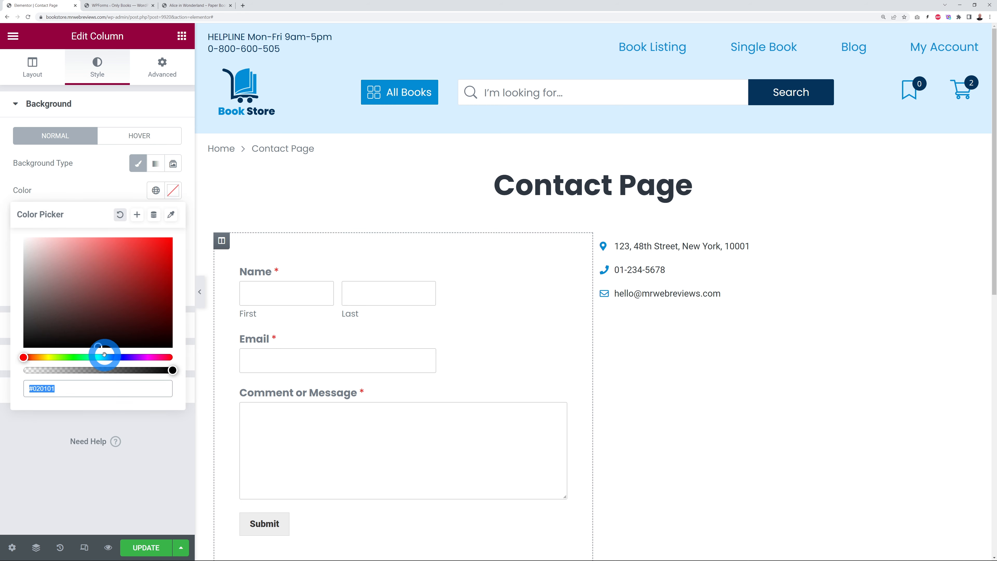
pyautogui.click(104, 357)
pyautogui.click(44, 237)
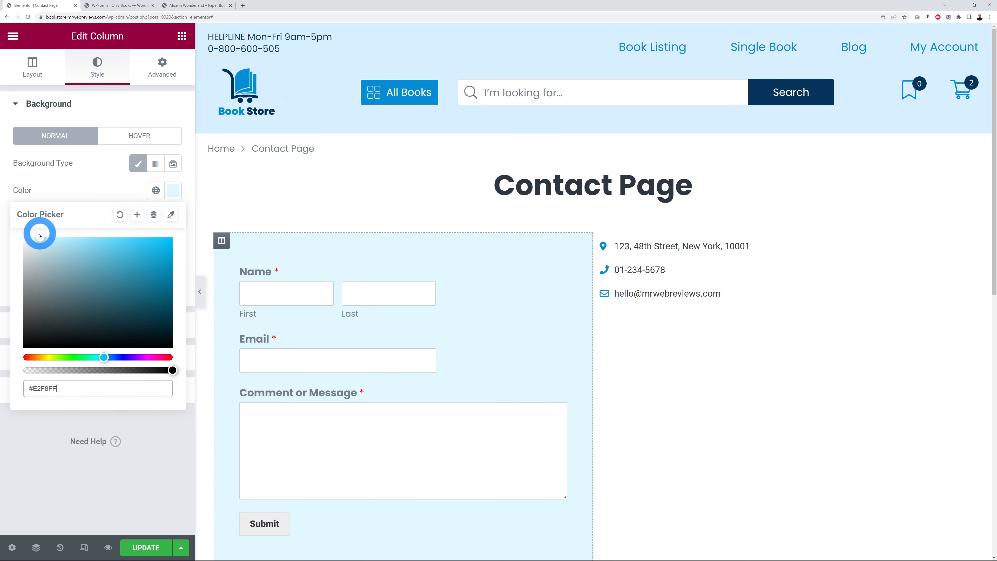
pyautogui.moveTo(15, 251); pyautogui.dragTo(11, 245)
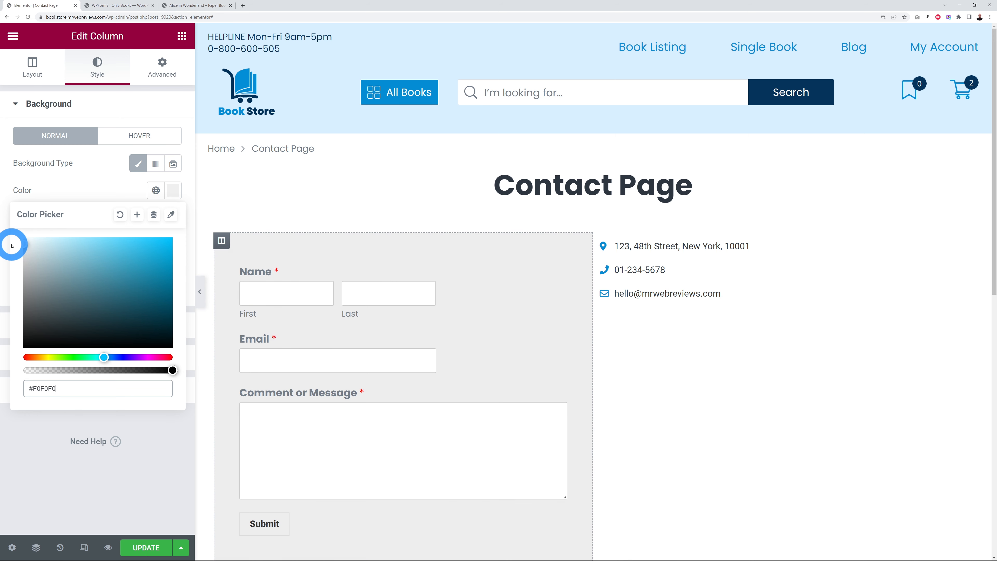
pyautogui.click(89, 184)
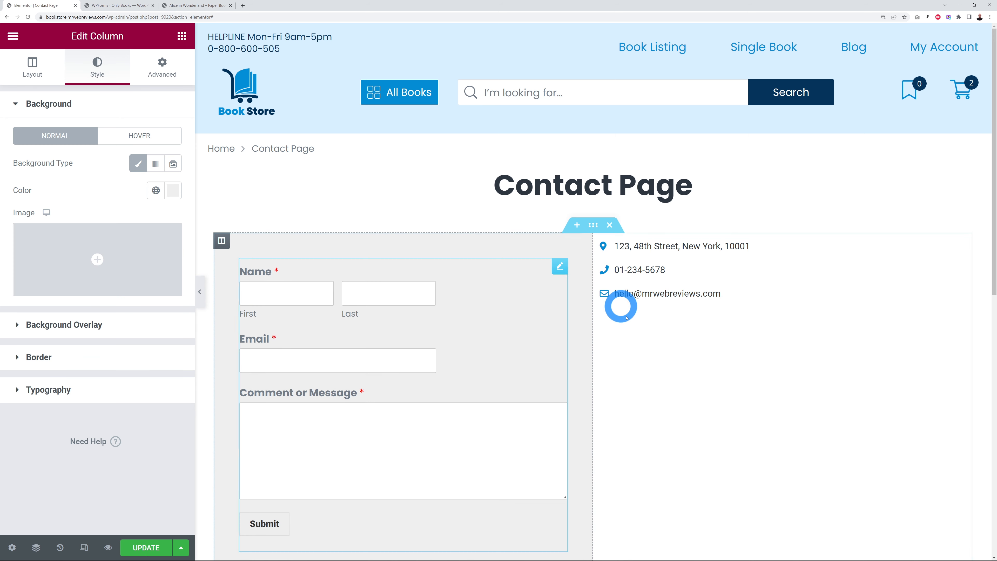
# Step: Save the page with UPDATE and scroll down to add a new section
pyautogui.scroll(-2, 679, 377)
pyautogui.click(145, 547)
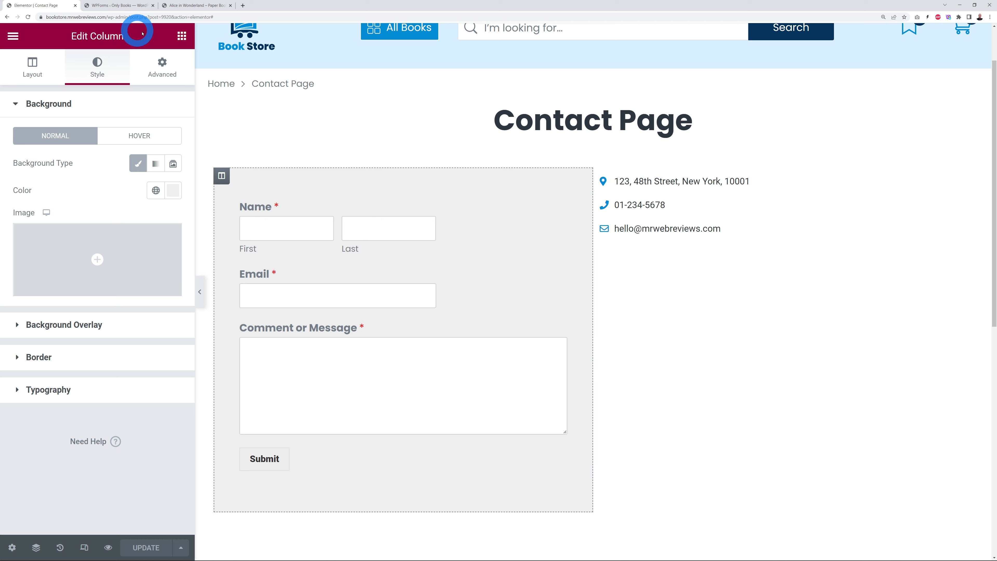
pyautogui.click(182, 38)
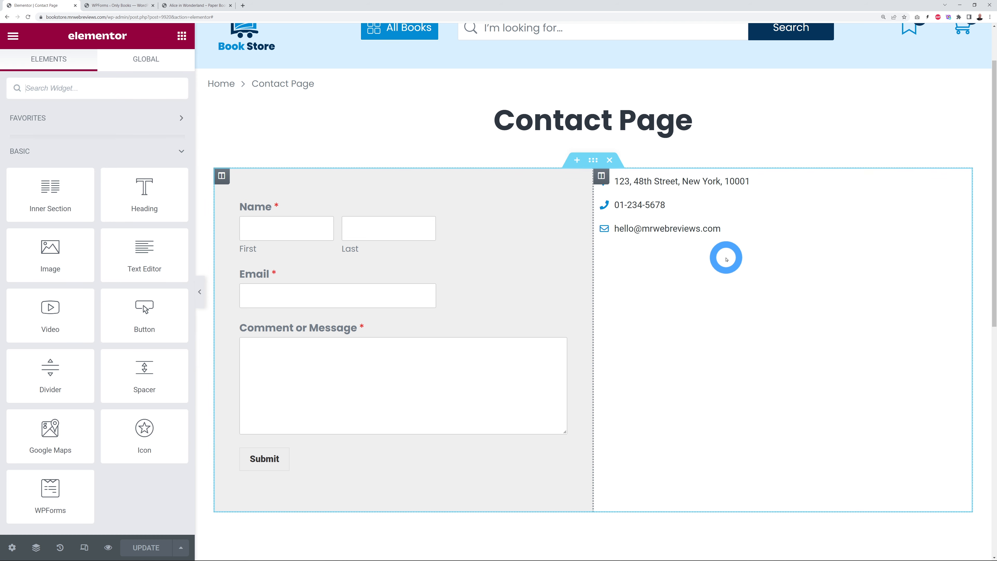
pyautogui.scroll(-2, 725, 257)
pyautogui.scroll(-2, 706, 283)
pyautogui.click(594, 378)
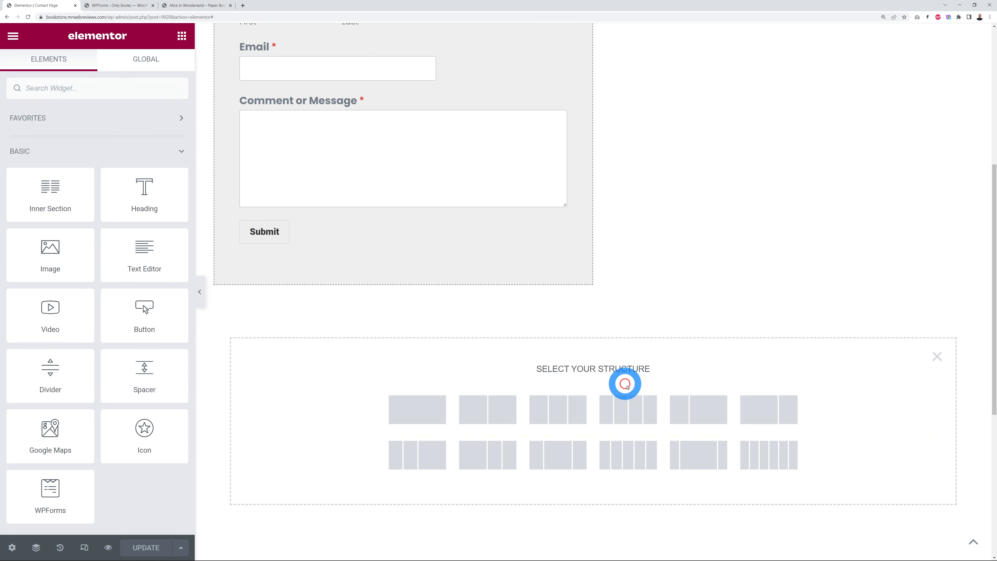
pyautogui.click(420, 410)
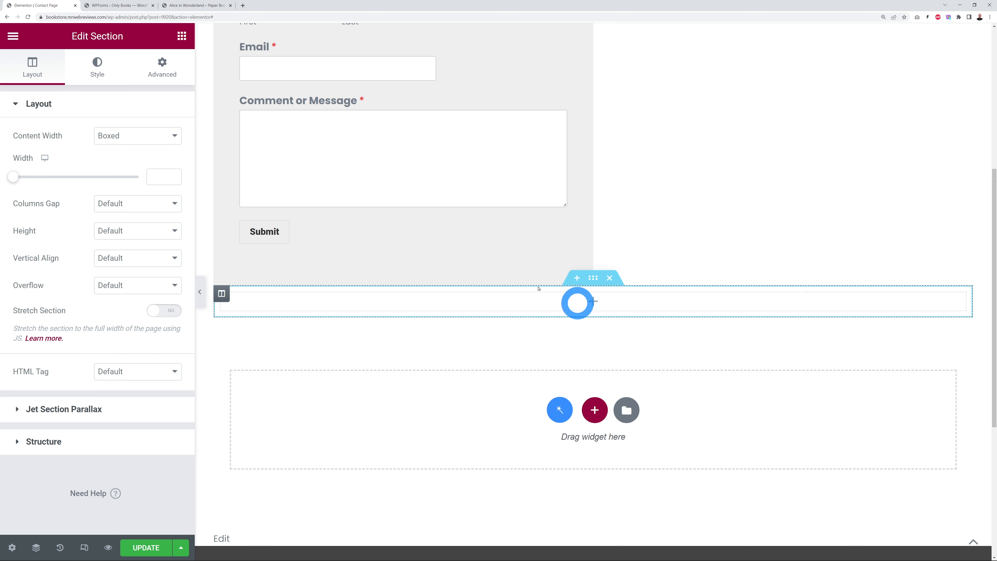
pyautogui.click(182, 38)
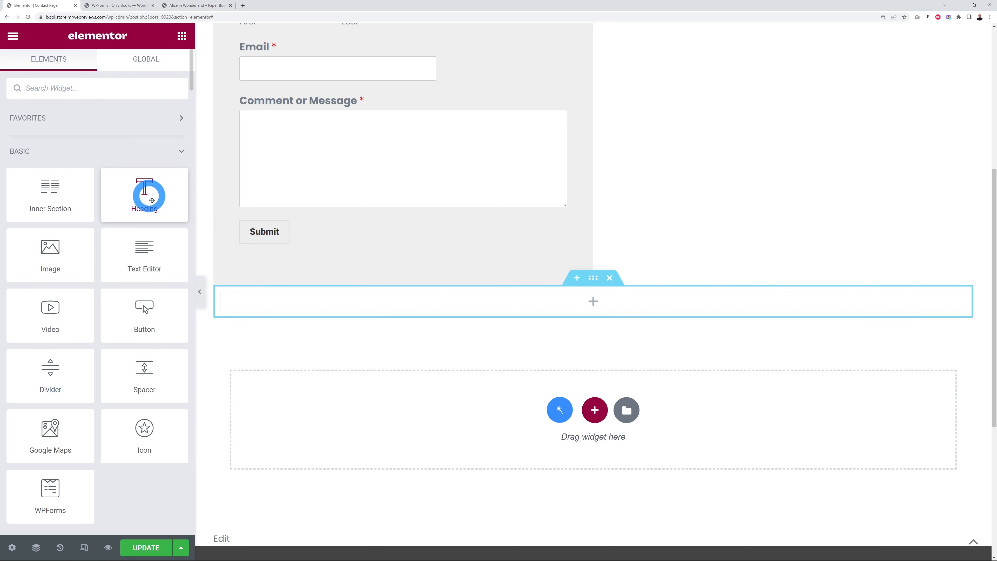
pyautogui.moveTo(145, 194); pyautogui.dragTo(385, 292)
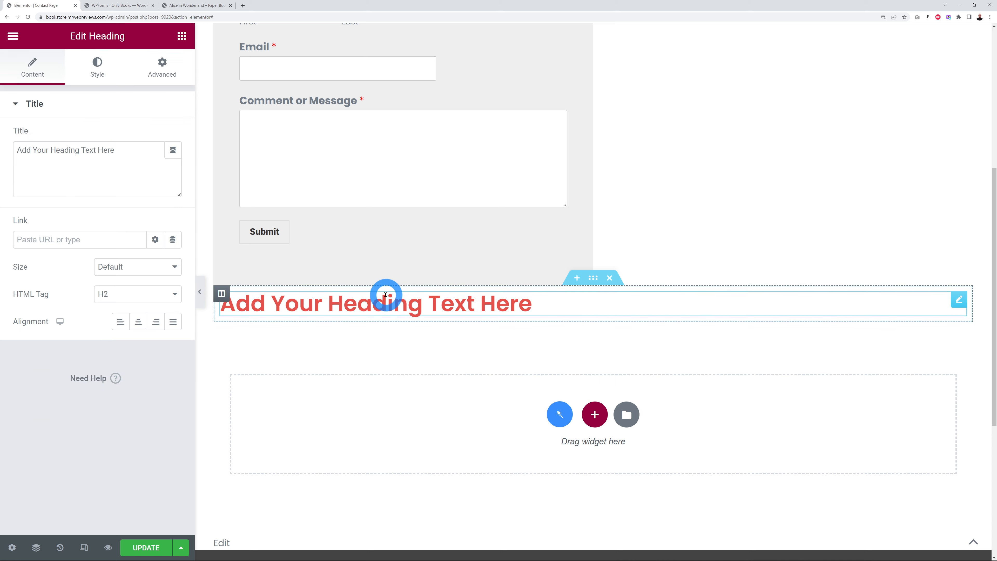
pyautogui.click(175, 38)
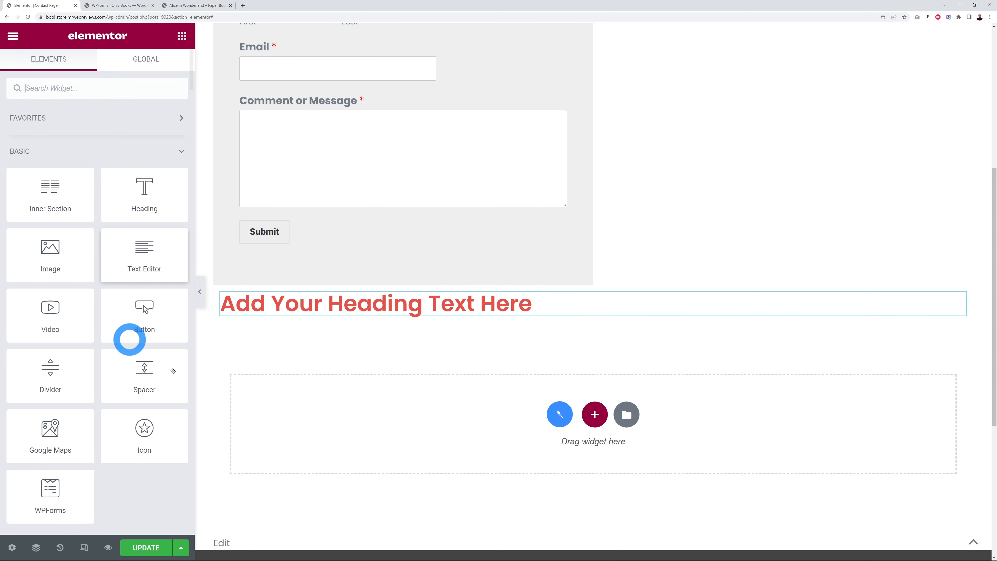
pyautogui.moveTo(119, 272); pyautogui.dragTo(450, 317)
pyautogui.moveTo(95, 281); pyautogui.dragTo(21, 214)
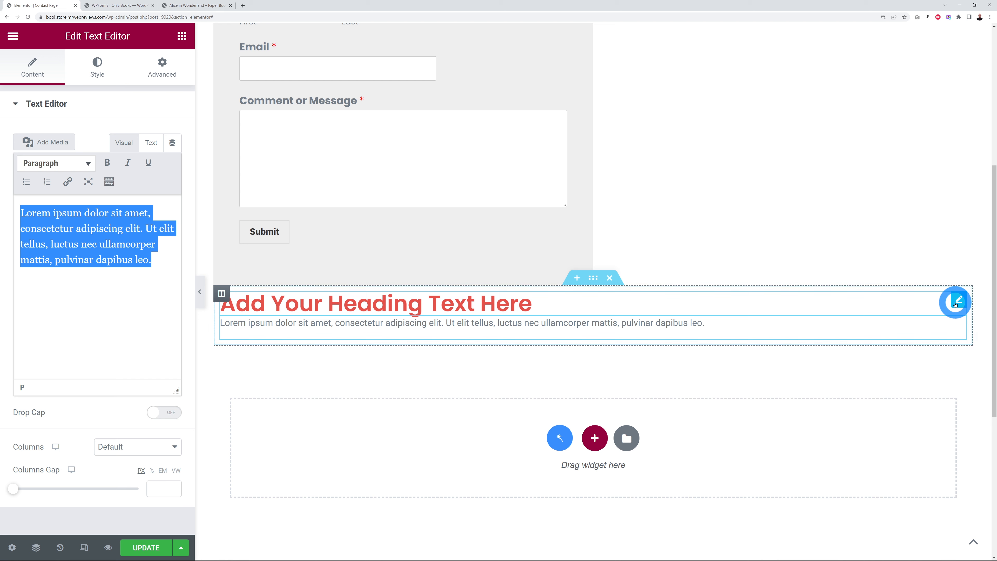
pyautogui.click(959, 303)
pyautogui.moveTo(118, 151); pyautogui.dragTo(13, 149)
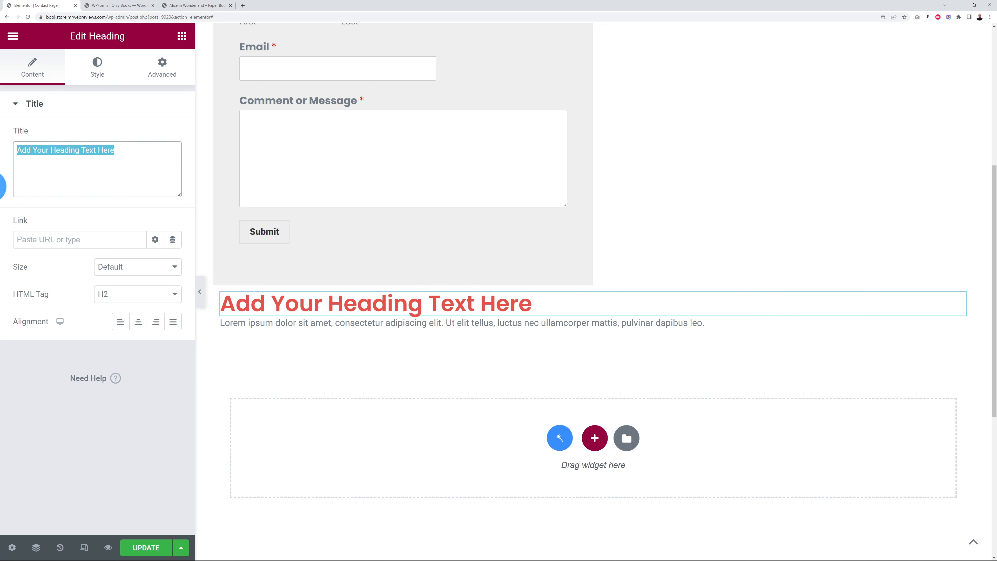
pyautogui.write('Terms and Conditions')
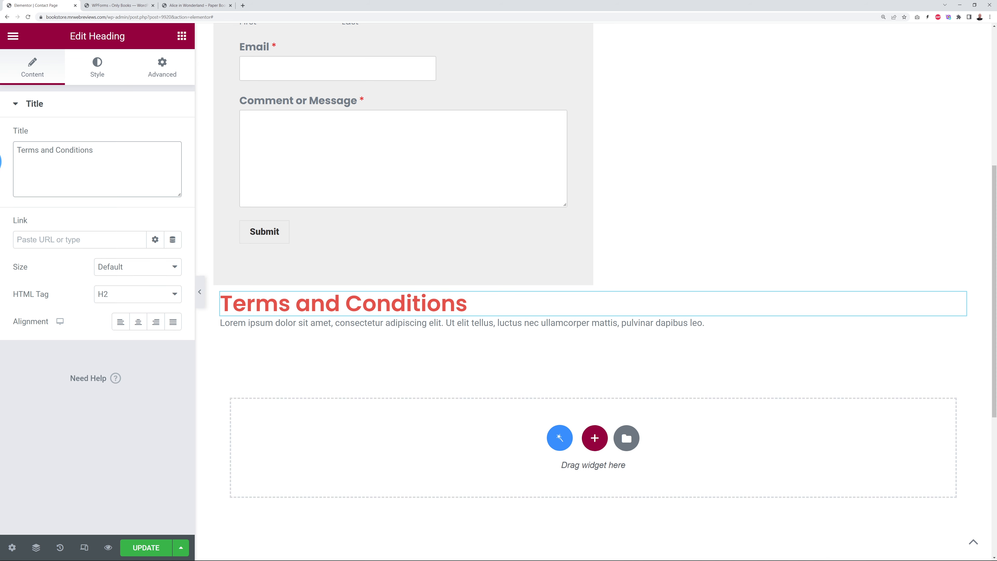
pyautogui.click(608, 280)
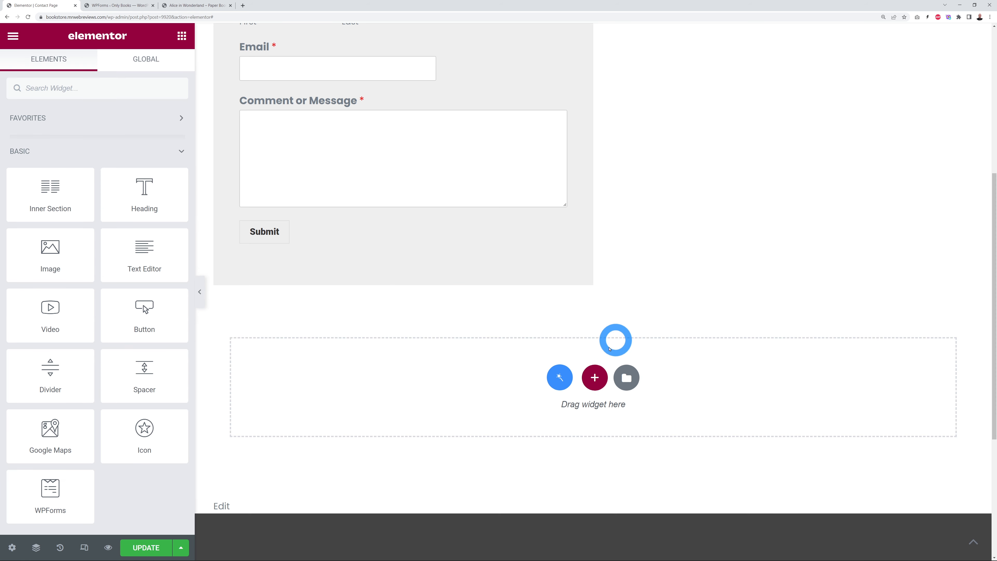
# Step: Place a Google Maps widget under the email line and paste the New York address as its location
pyautogui.scroll(7, 727, 371)
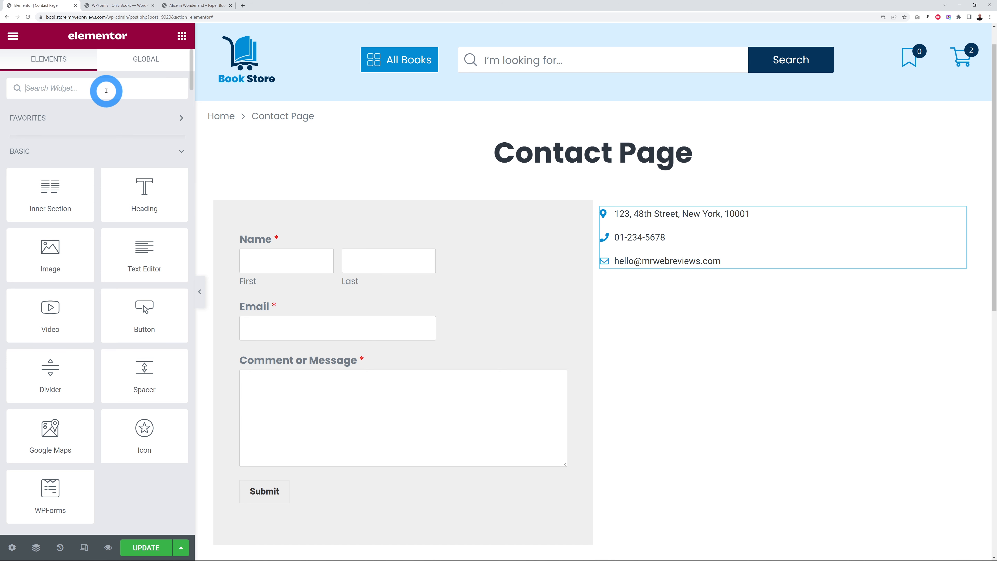
pyautogui.click(106, 90)
pyautogui.write('map')
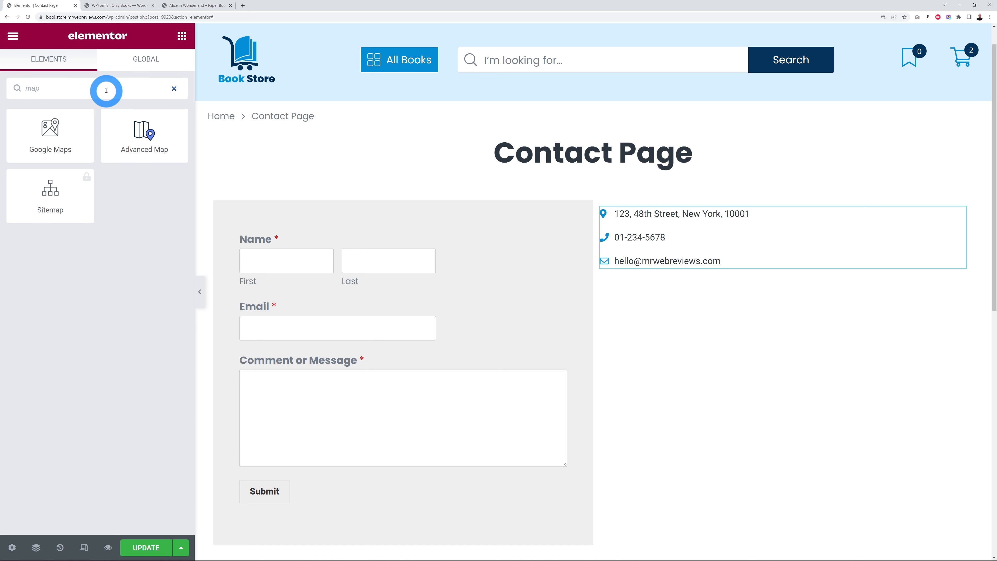
pyautogui.moveTo(60, 140); pyautogui.dragTo(641, 268)
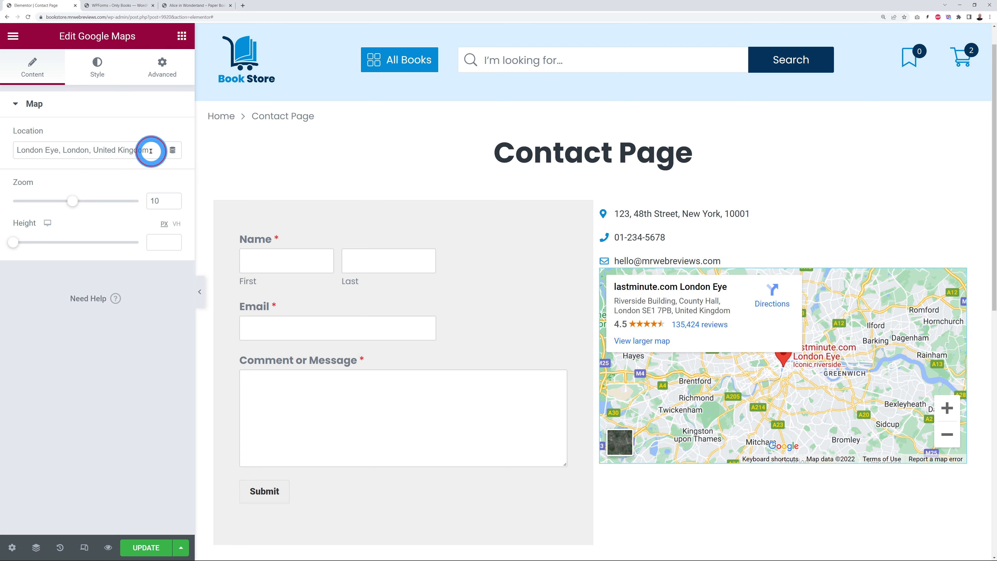
pyautogui.moveTo(150, 151); pyautogui.dragTo(9, 150)
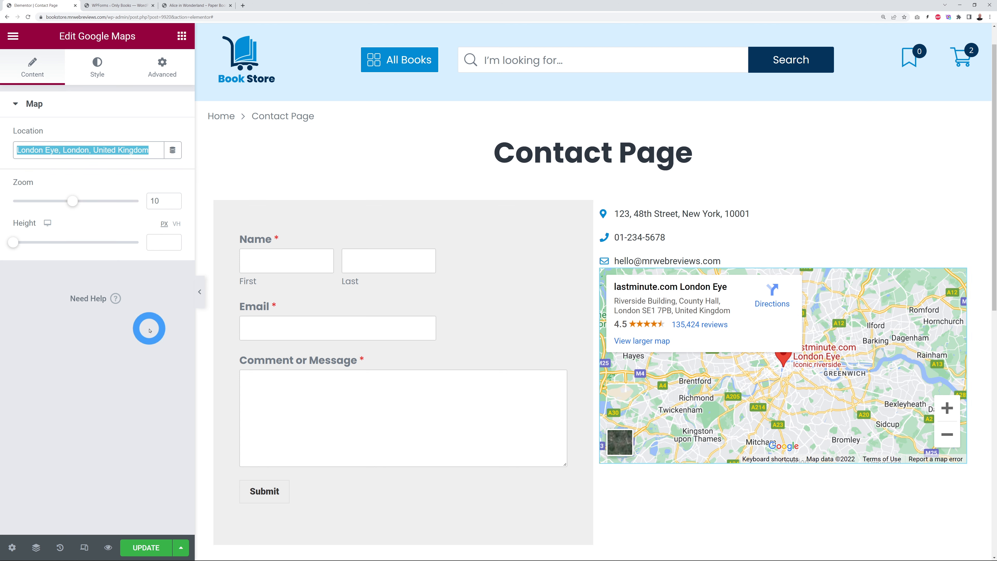
pyautogui.write('123, 48th Street, New York, 10001')
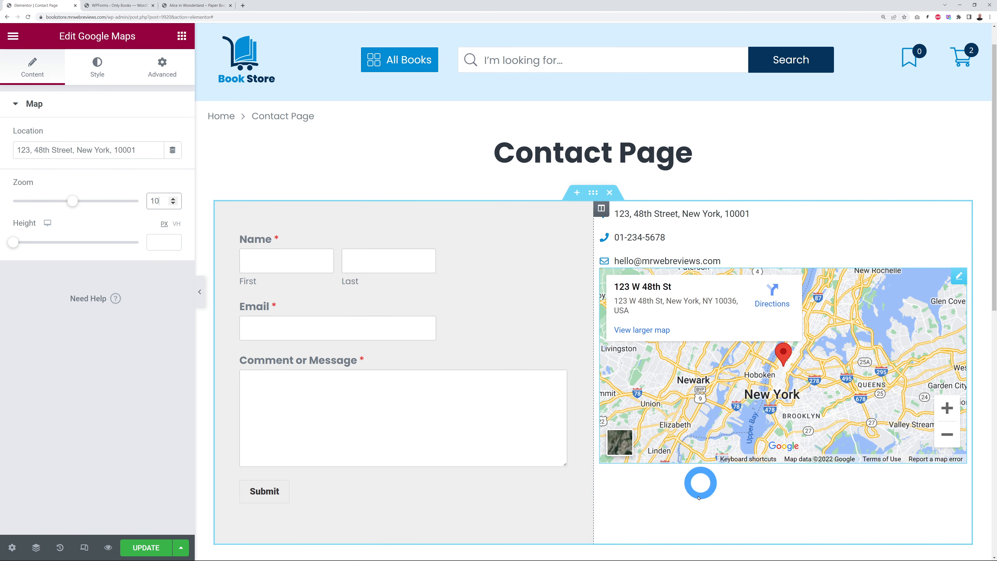
# Step: Raise the map zoom from 10 to 14
pyautogui.click(173, 199)
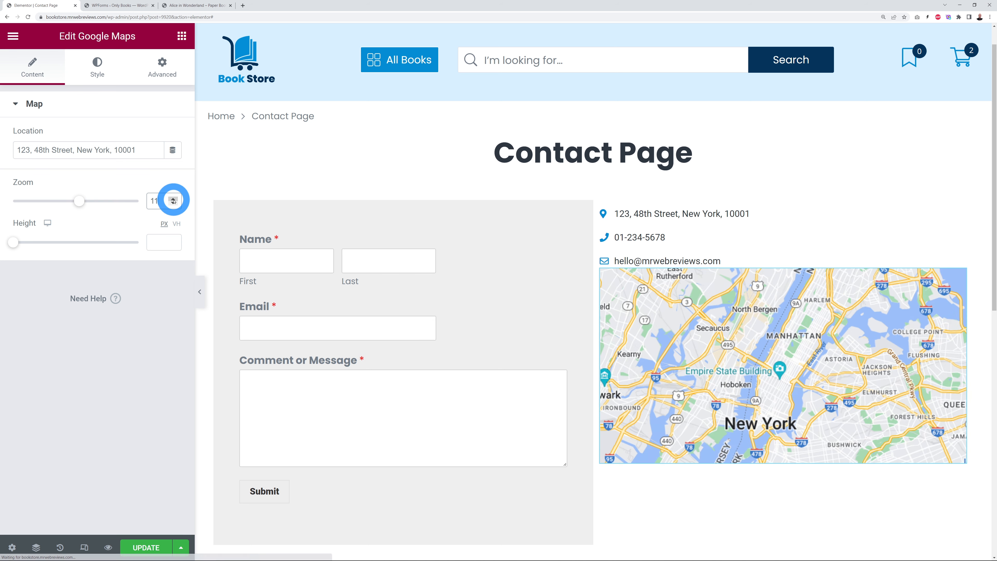
pyautogui.click(173, 199)
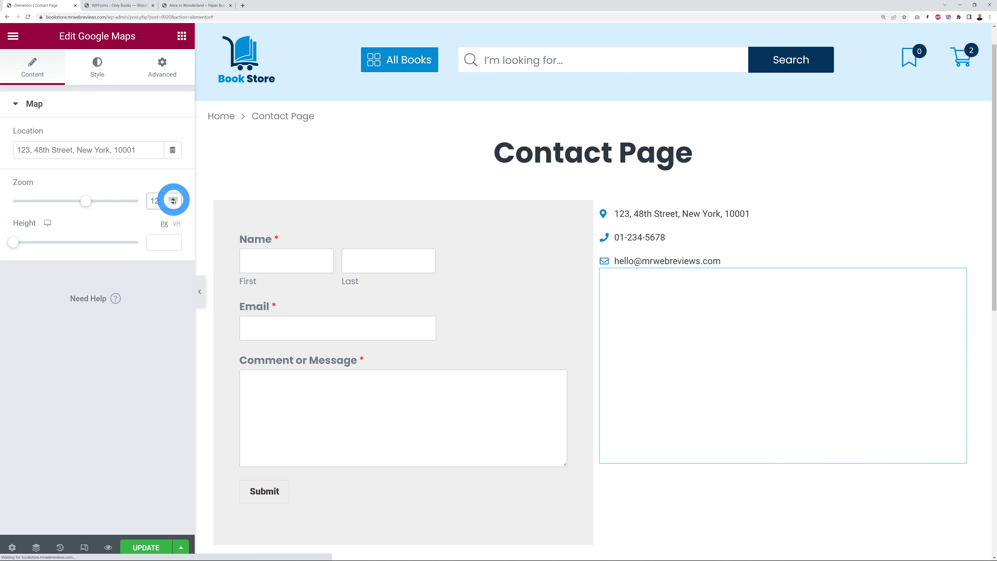
pyautogui.click(173, 200)
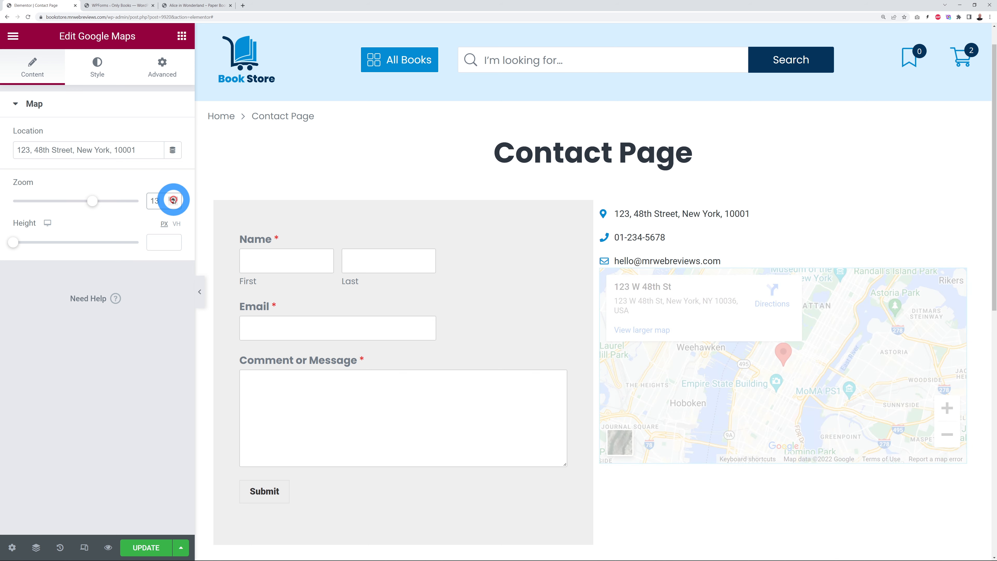
pyautogui.click(173, 199)
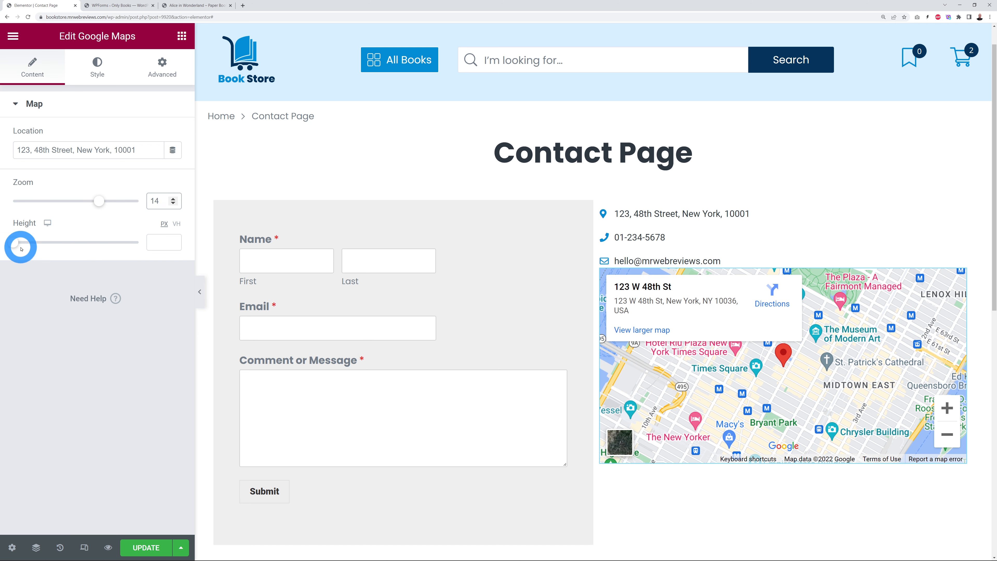
# Step: Set the map height to 518 px and save the page
pyautogui.moveTo(16, 246); pyautogui.dragTo(86, 244)
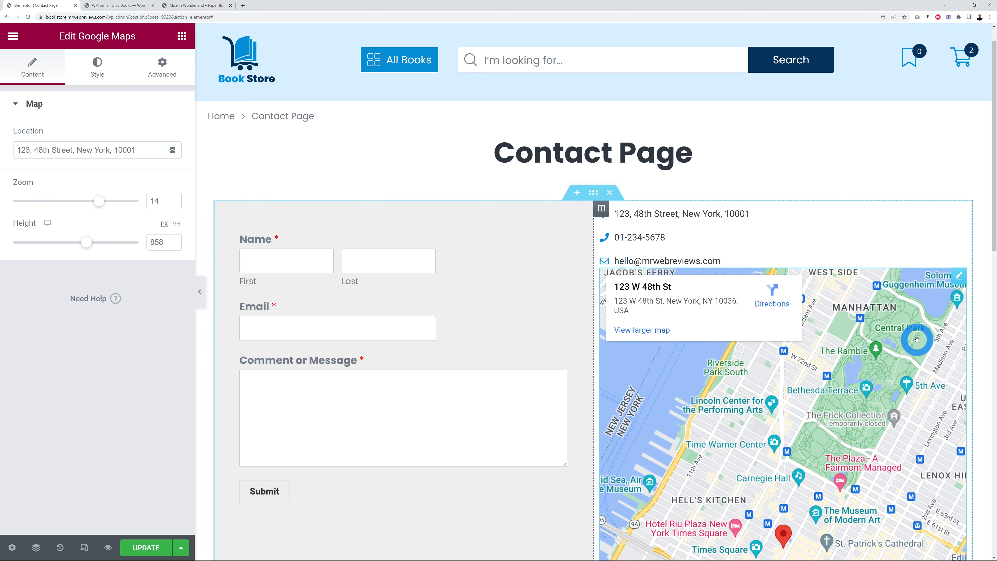
pyautogui.scroll(-5, 951, 325)
pyautogui.scroll(-2, 951, 326)
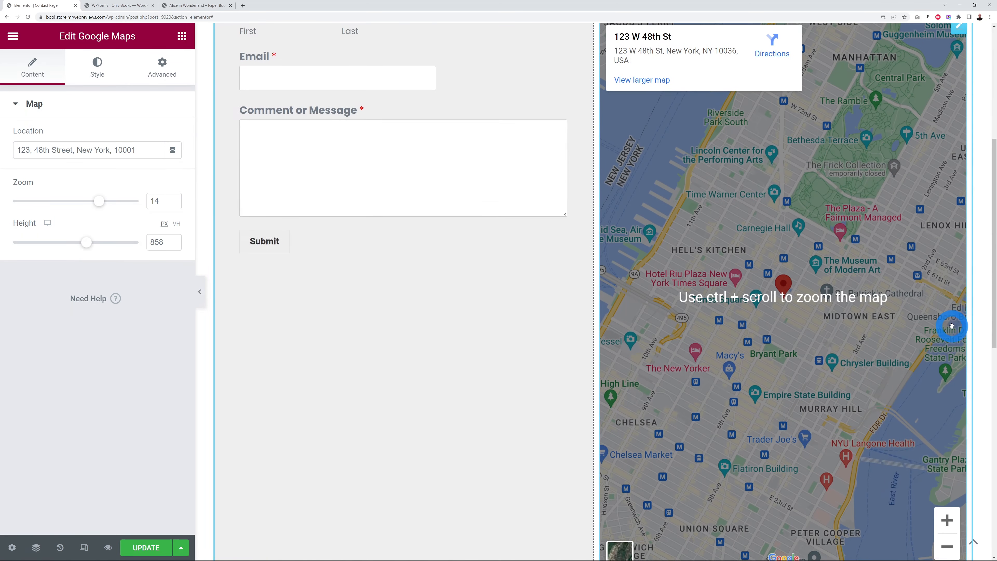
pyautogui.scroll(3, 903, 345)
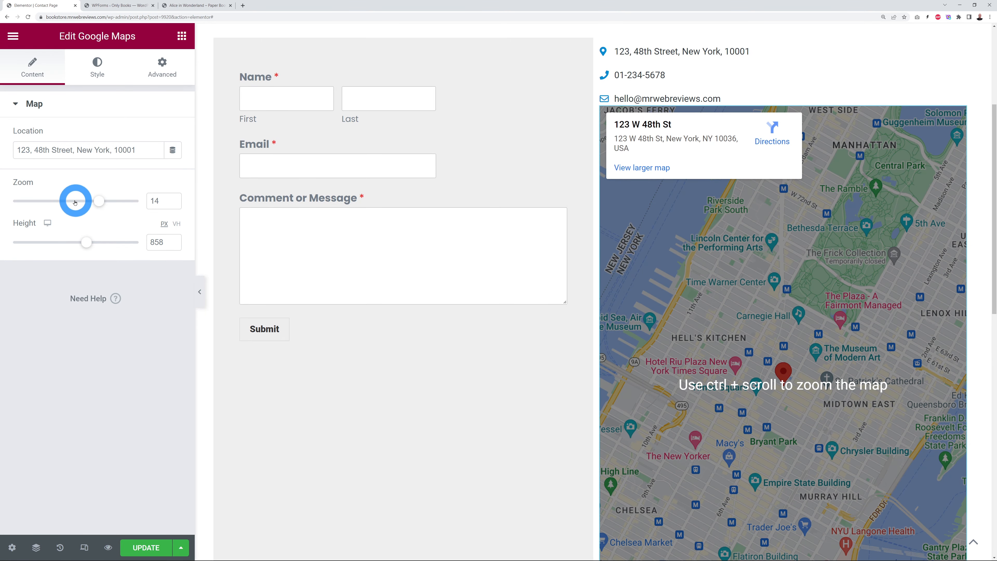
pyautogui.moveTo(87, 242); pyautogui.dragTo(56, 243)
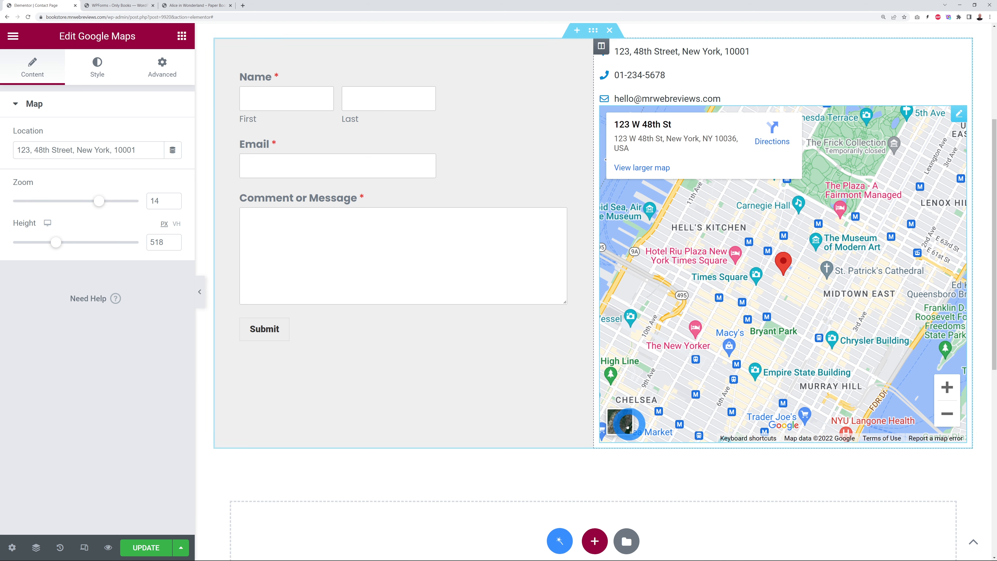
pyautogui.scroll(3, 591, 423)
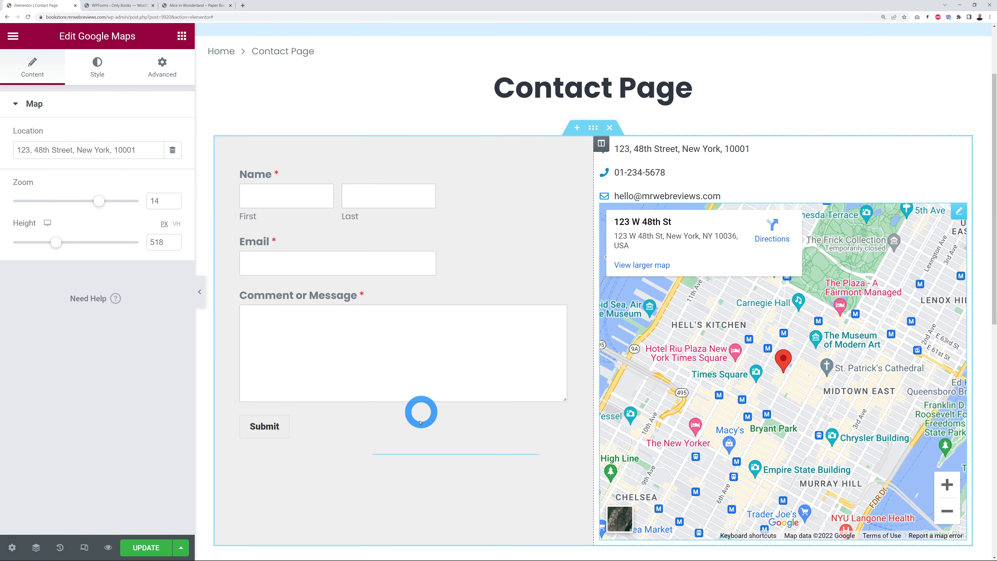
pyautogui.click(143, 547)
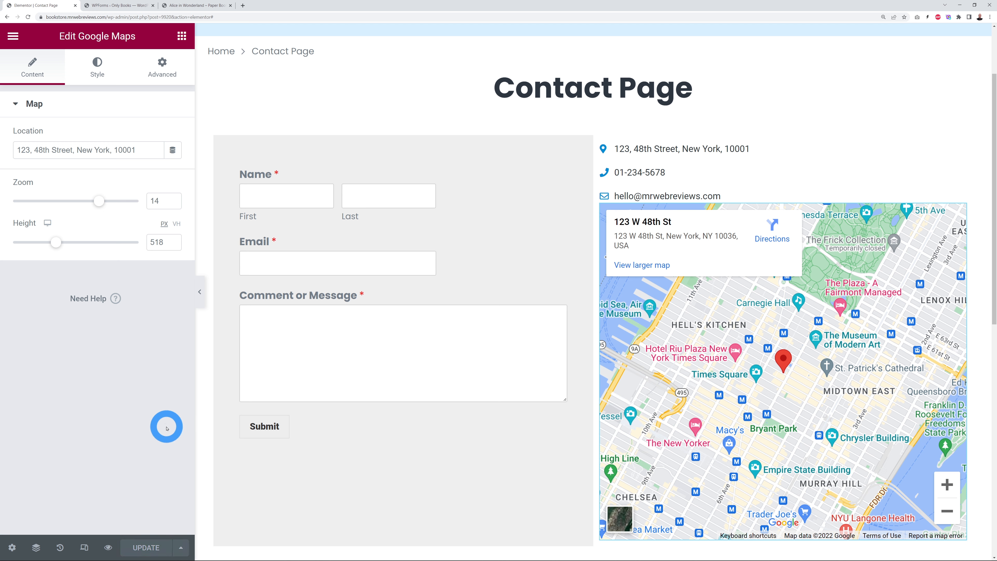
# Step: Close the WPForms tab and open the Footer template via Edit with JetPlugins > Footer
pyautogui.middleClick(127, 6)
pyautogui.click(127, 6)
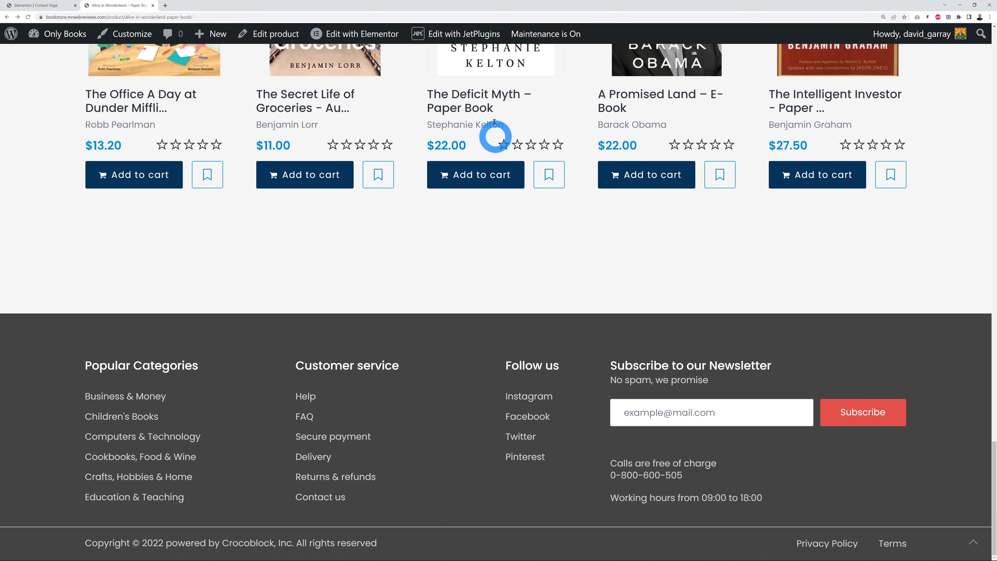
pyautogui.moveTo(450, 39)
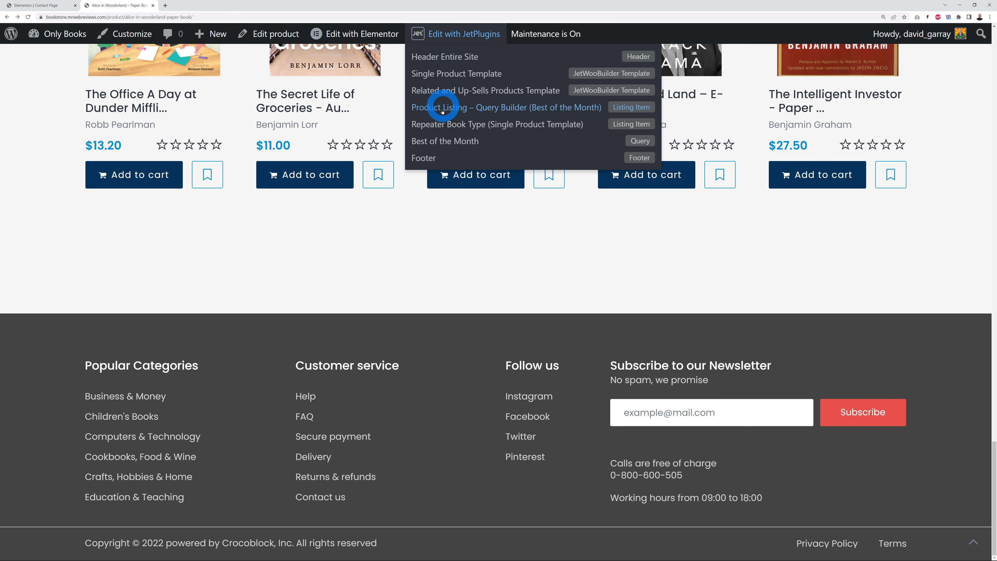
pyautogui.click(427, 158)
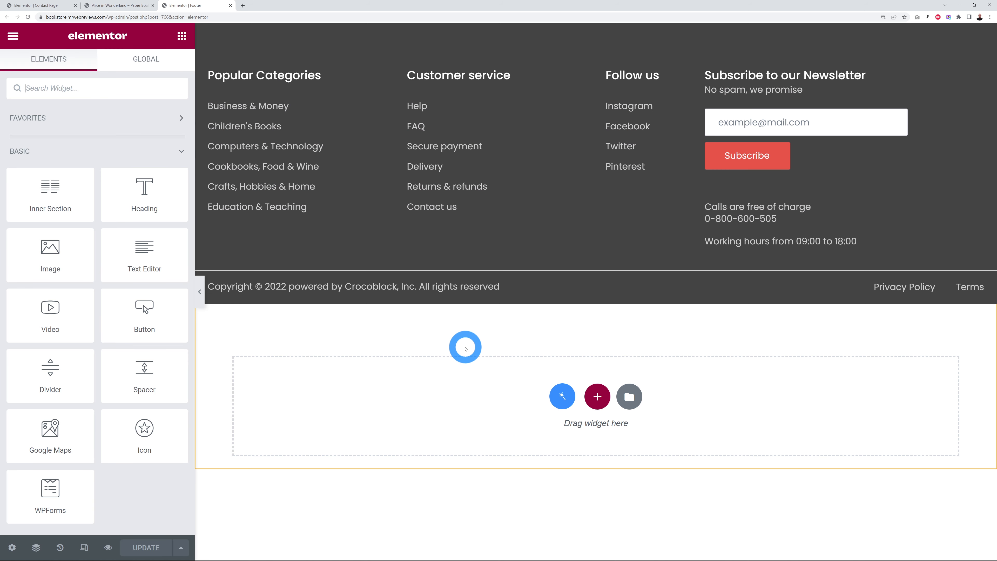
# Step: Change the upper footer section's background from #444444 to navy #04335B
pyautogui.moveTo(604, 36)
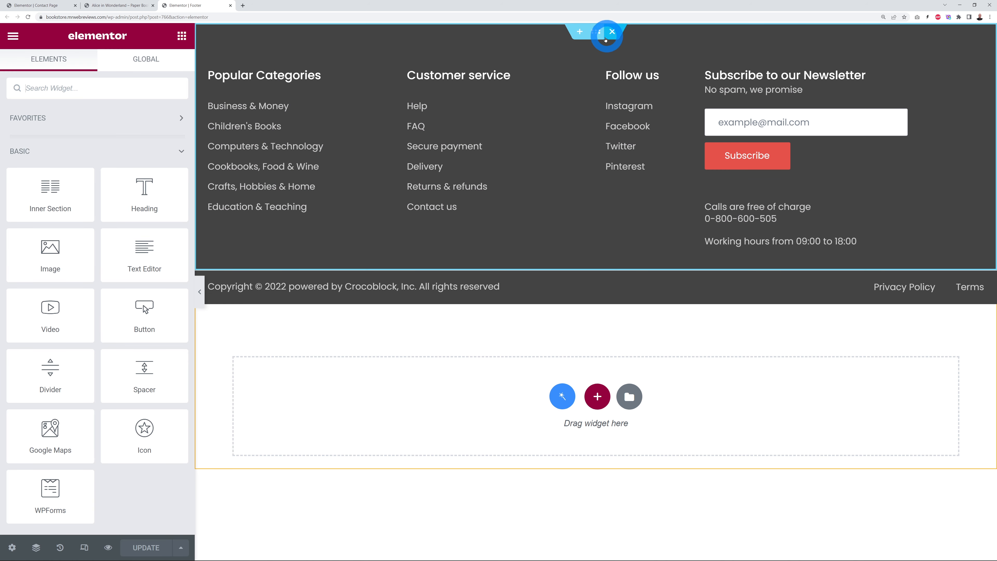
pyautogui.click(598, 37)
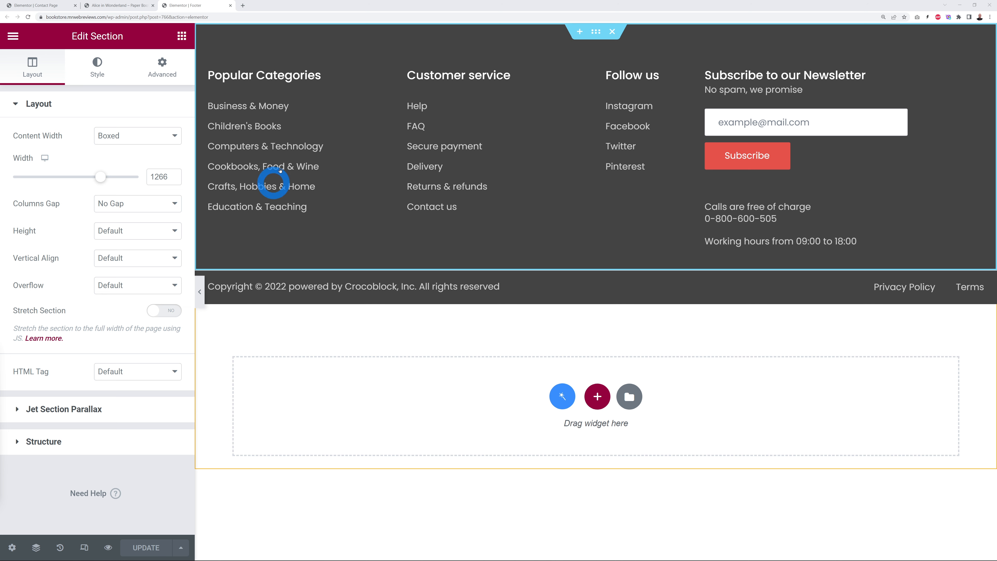
pyautogui.click(97, 69)
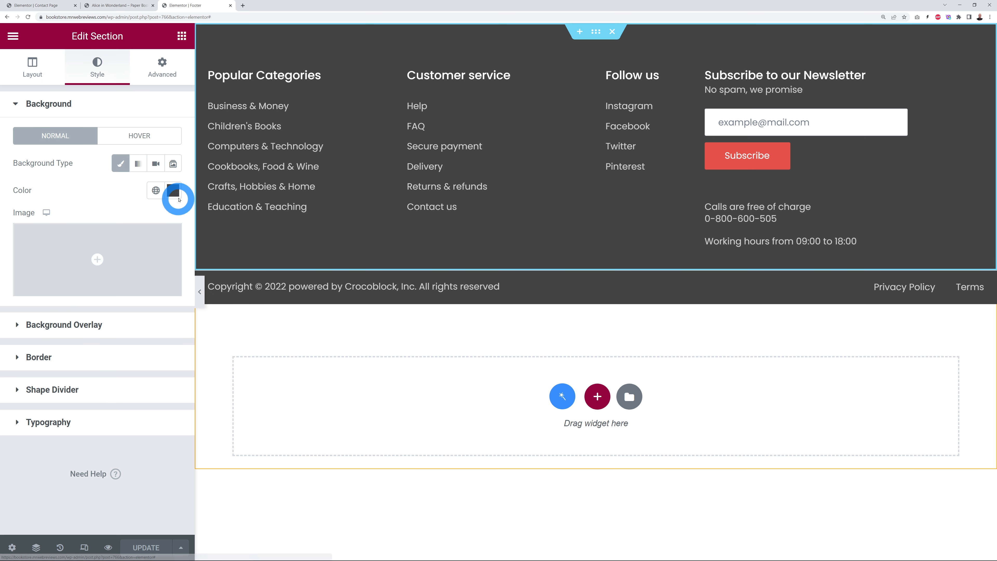
pyautogui.click(174, 192)
pyautogui.click(103, 387)
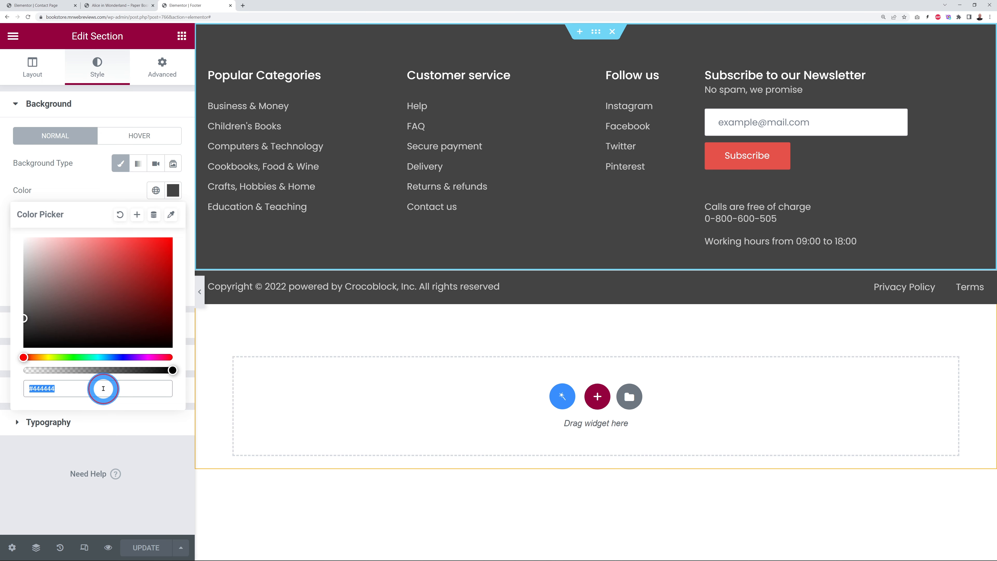
pyautogui.hotkey('ctrl', 'v')
pyautogui.click(142, 477)
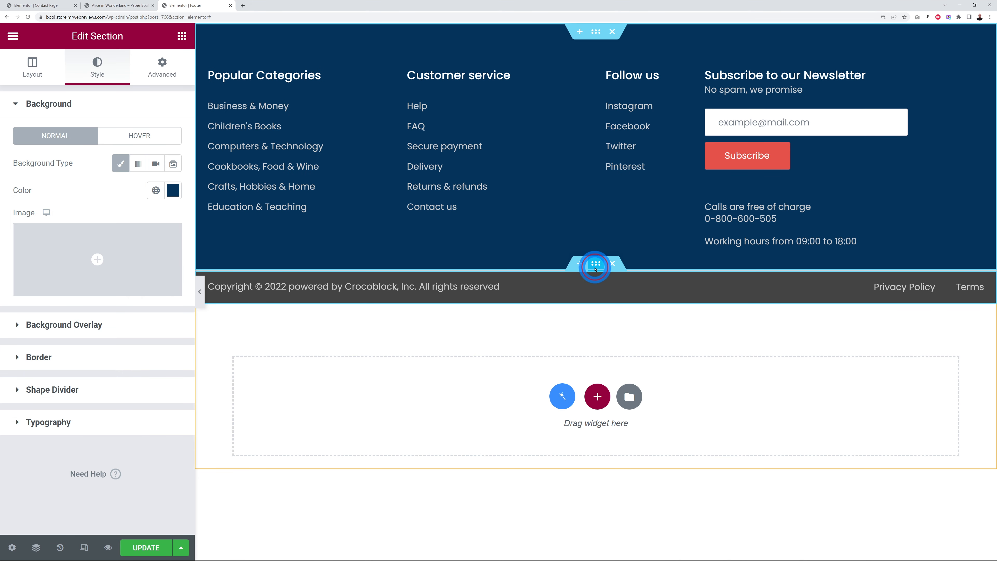
# Step: Make the copyright bar's background navy #04335B as well
pyautogui.click(393, 216)
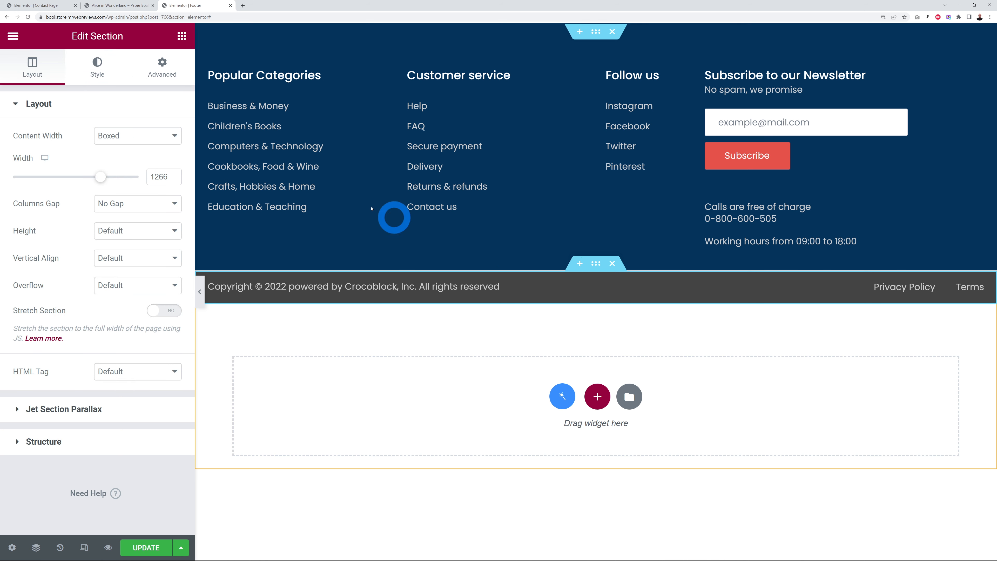
pyautogui.click(97, 66)
pyautogui.click(173, 191)
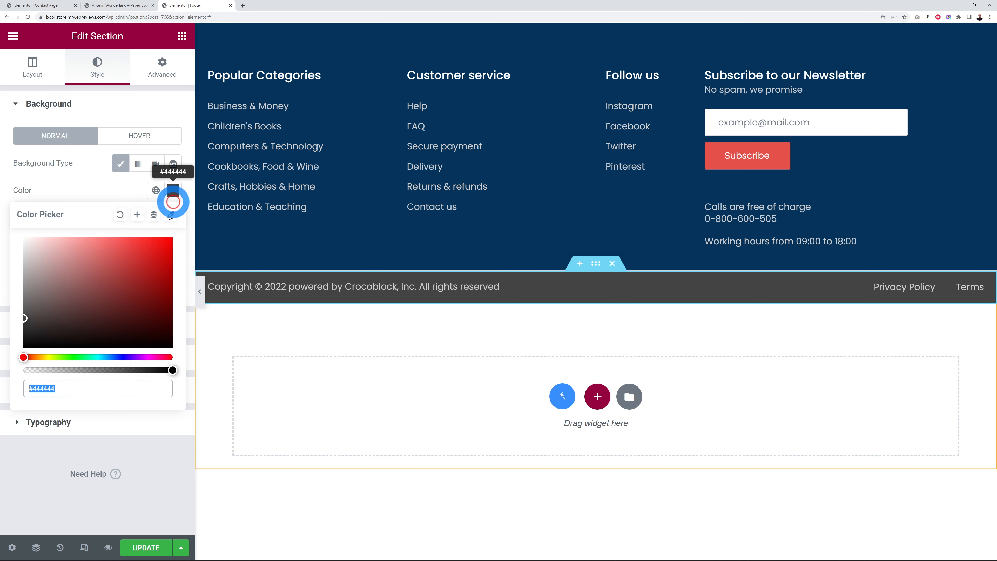
pyautogui.hotkey('ctrl', 'v')
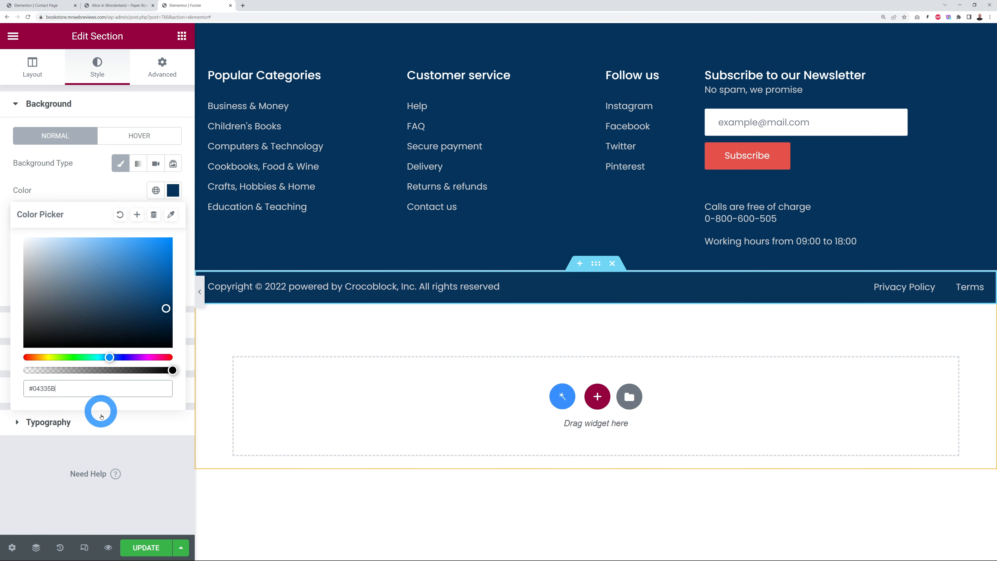
pyautogui.click(142, 451)
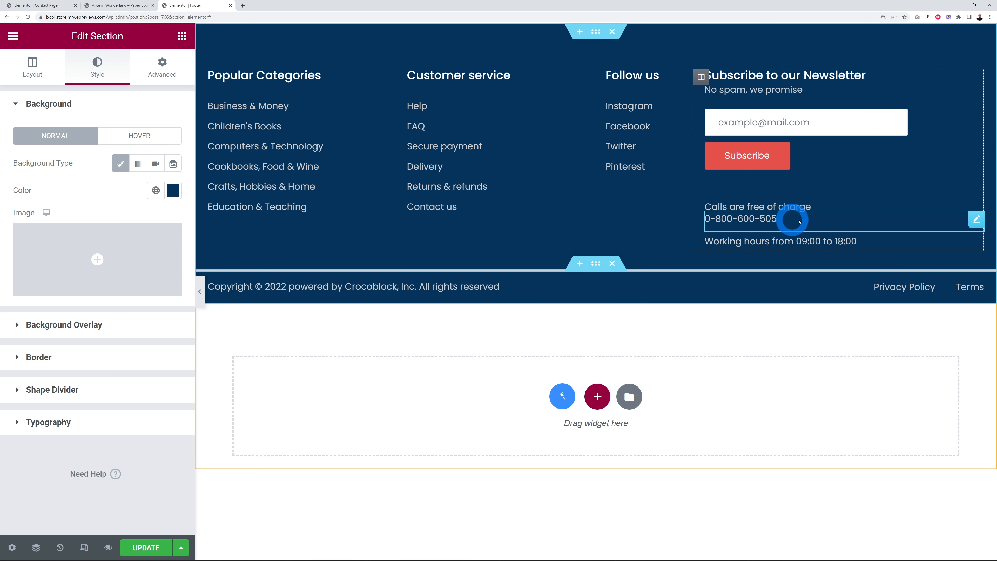
# Step: Set the footer phone number button's hover text colour to white #FFFFFF
pyautogui.click(976, 220)
pyautogui.moveTo(154, 163); pyautogui.dragTo(108, 164)
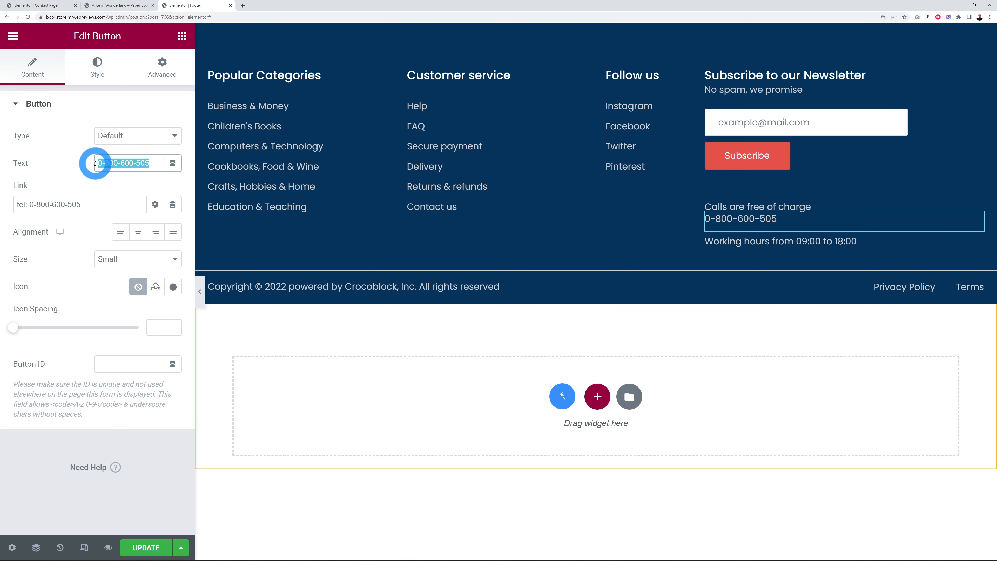
pyautogui.click(99, 69)
pyautogui.click(105, 205)
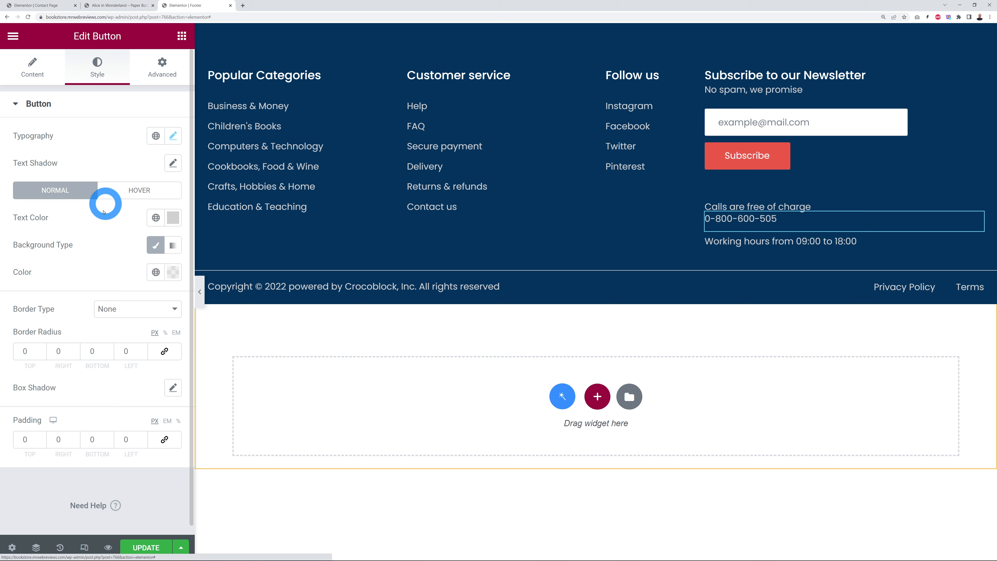
pyautogui.click(140, 192)
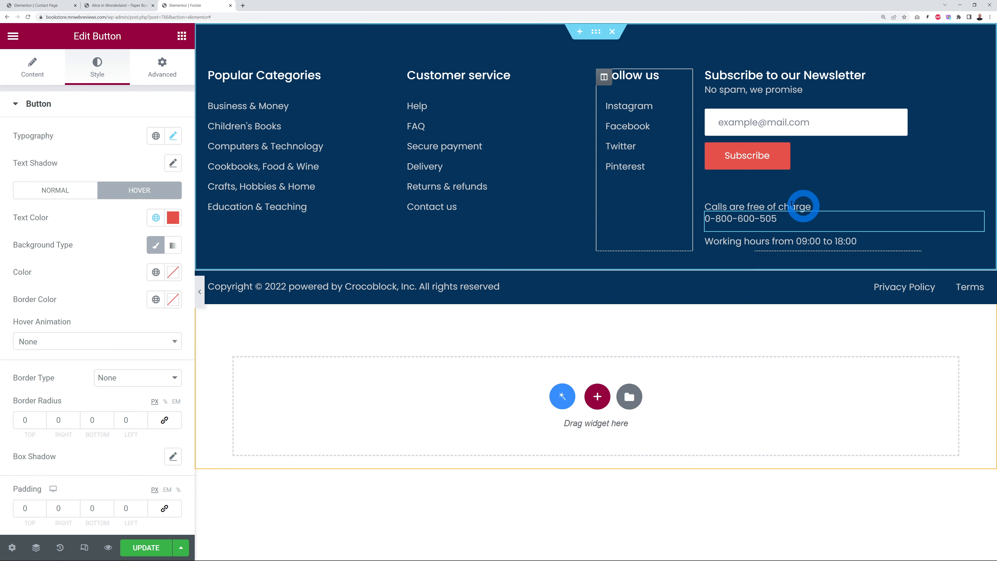
pyautogui.click(174, 222)
pyautogui.moveTo(70, 296); pyautogui.dragTo(15, 256)
pyautogui.click(59, 215)
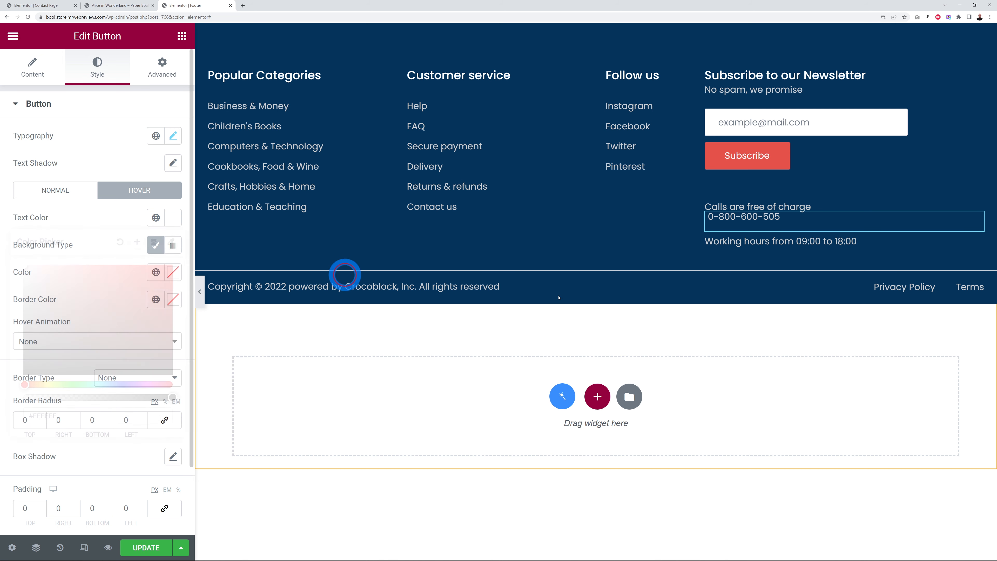
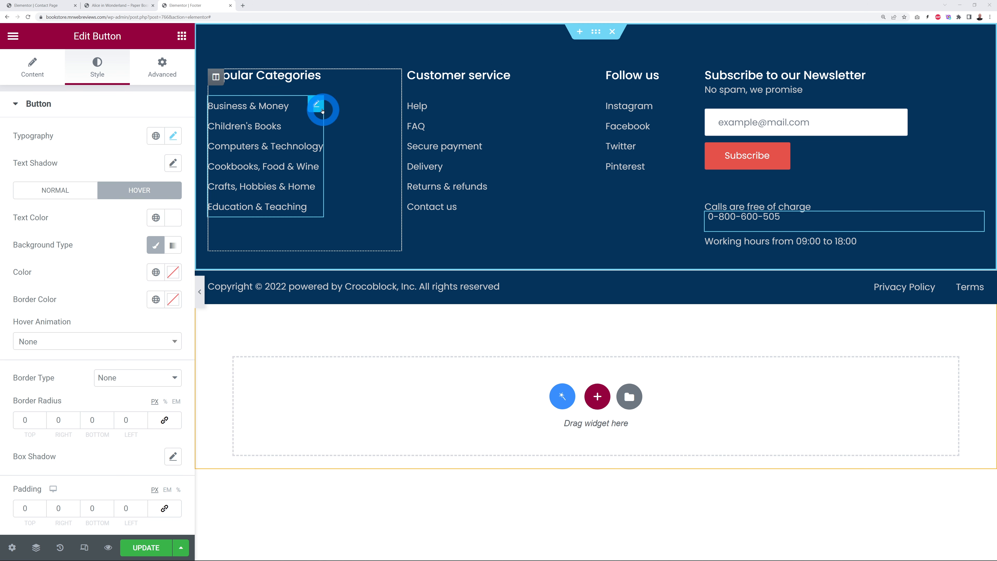
# Step: Delete the Popular Categories icon list (Business & Money, etc.), keeping only the column heading
pyautogui.click(318, 105)
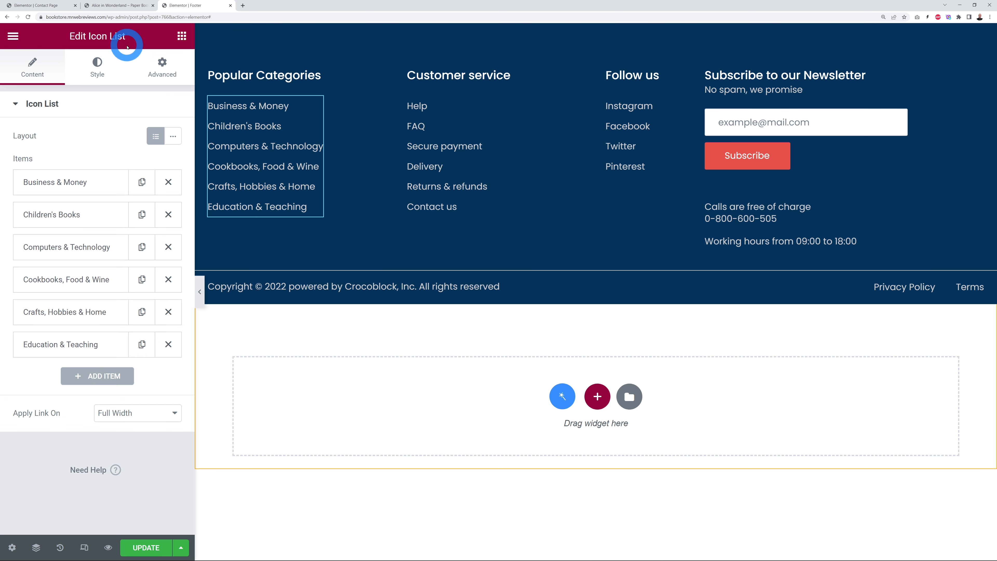
pyautogui.click(74, 182)
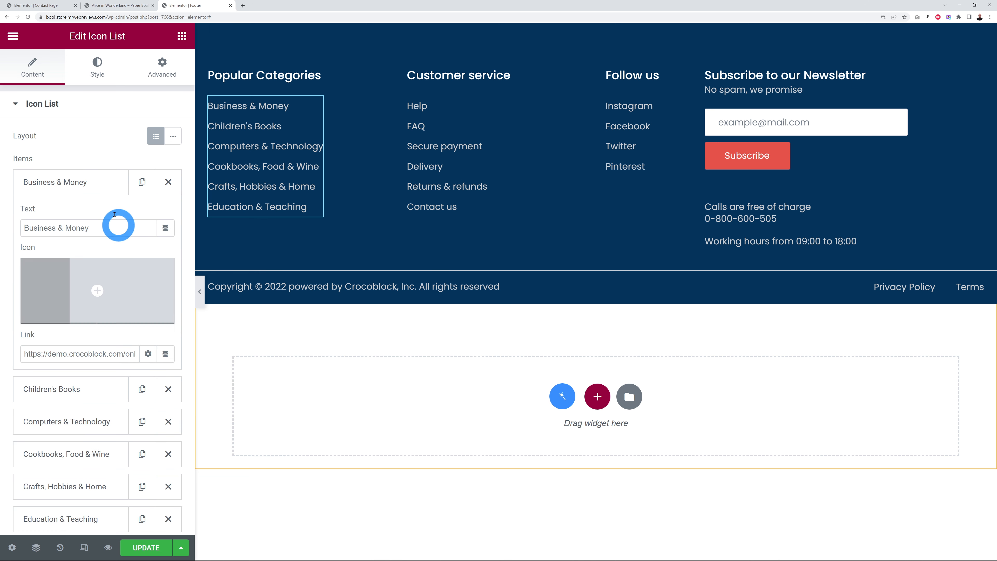
pyautogui.click(87, 185)
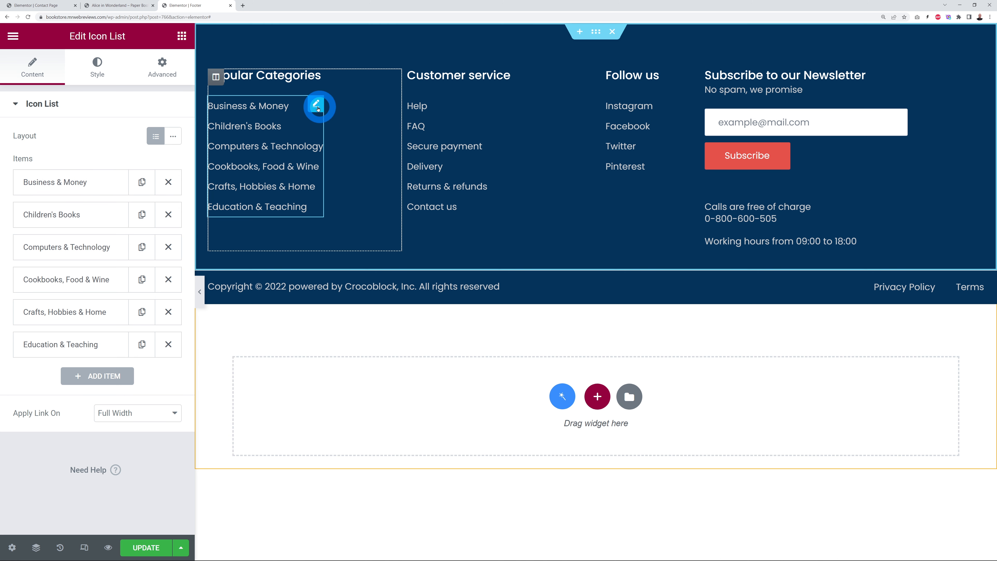
pyautogui.rightClick(316, 108)
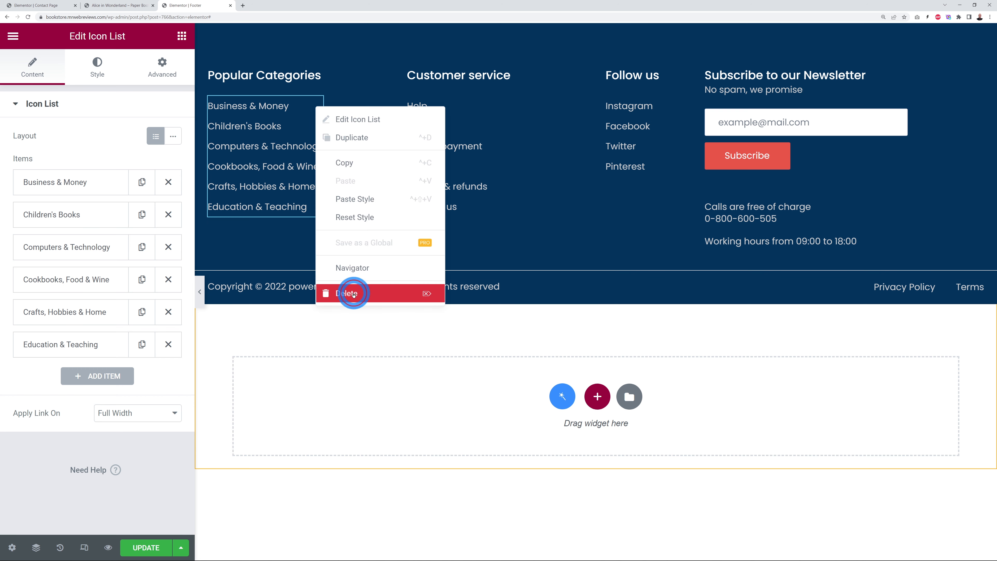
pyautogui.click(347, 293)
pyautogui.click(81, 90)
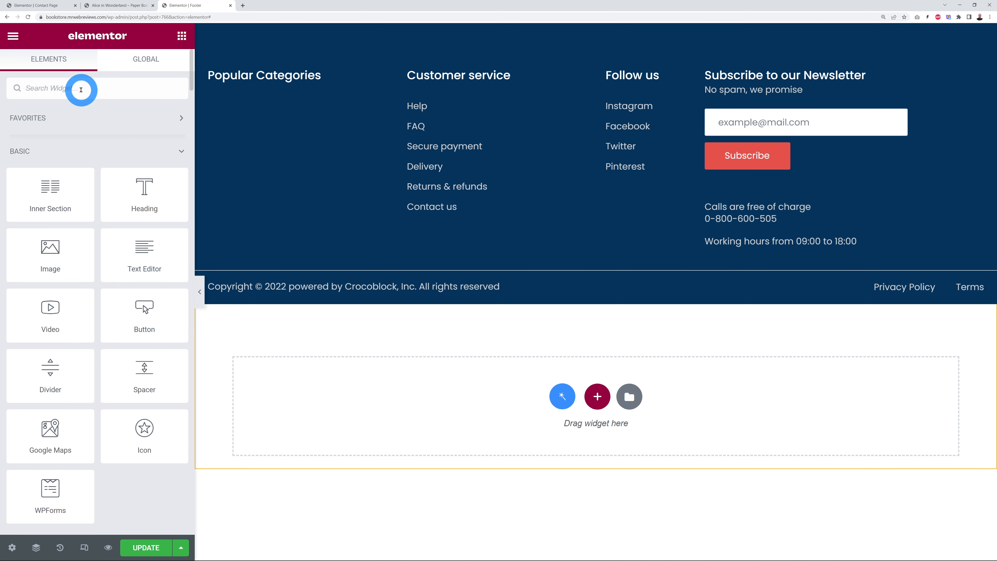
# Step: Drop a Nav Menu widget under the Popular Categories heading after checking the store's All Books menu
pyautogui.write('nav')
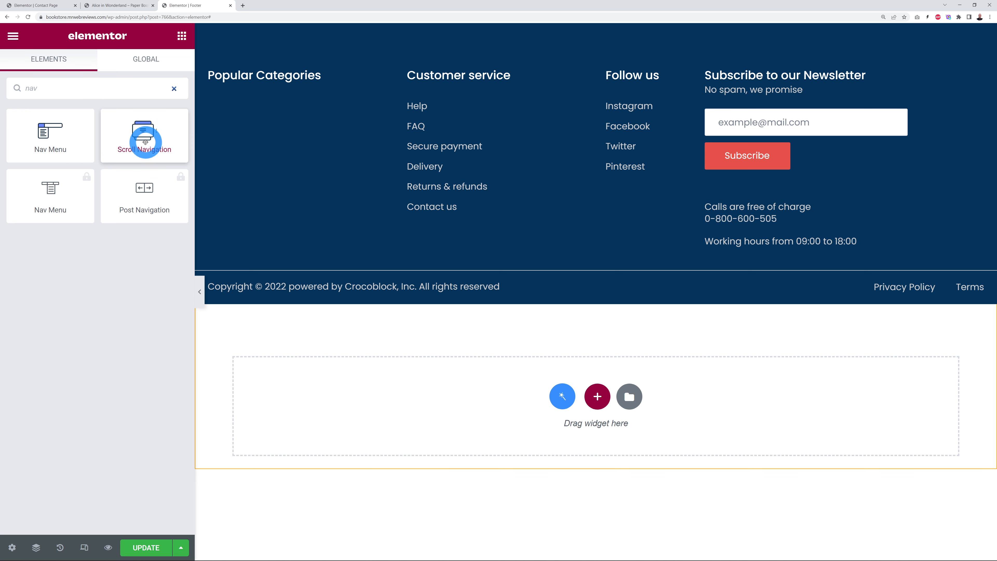
pyautogui.moveTo(68, 146); pyautogui.dragTo(240, 92)
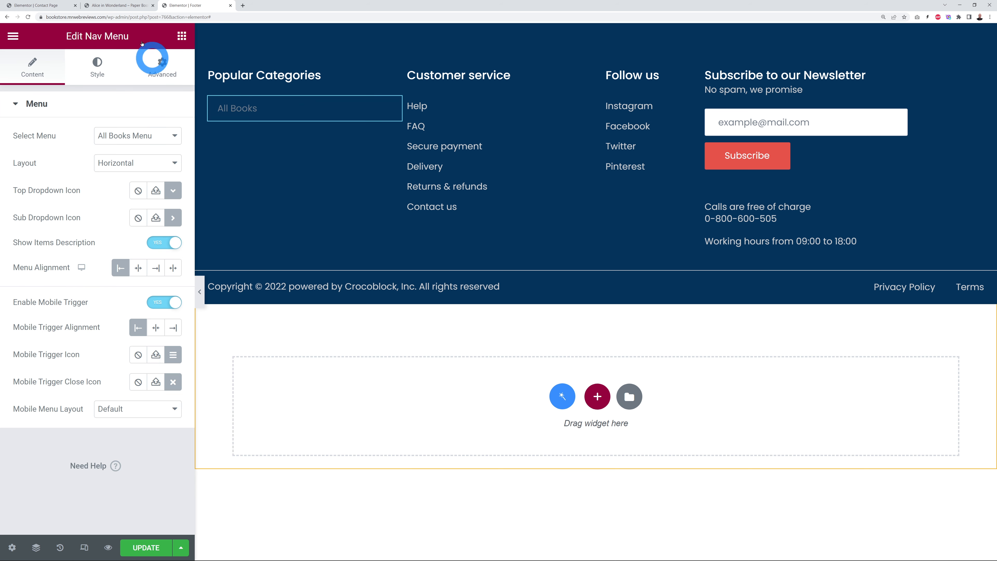
pyautogui.click(118, 5)
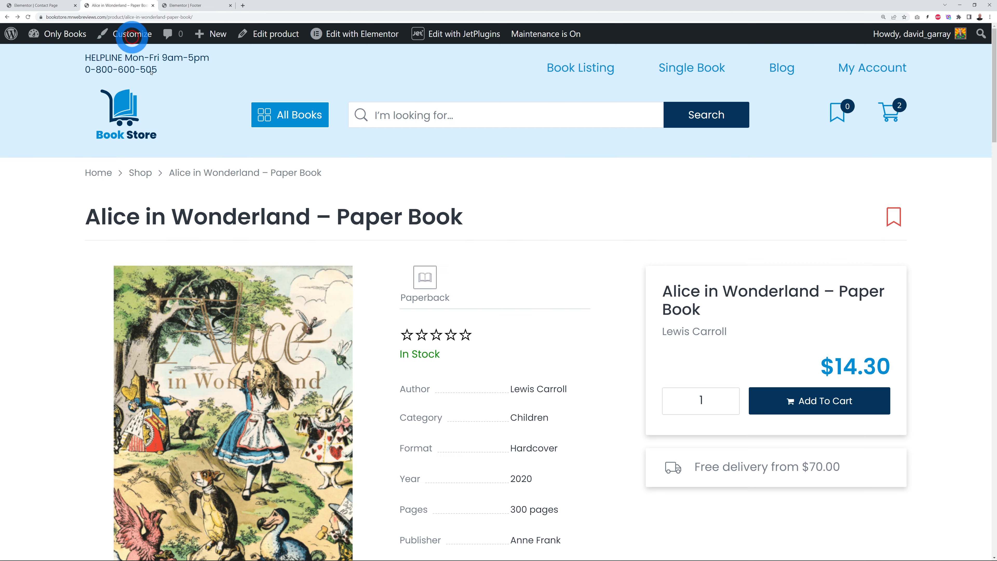
pyautogui.click(296, 120)
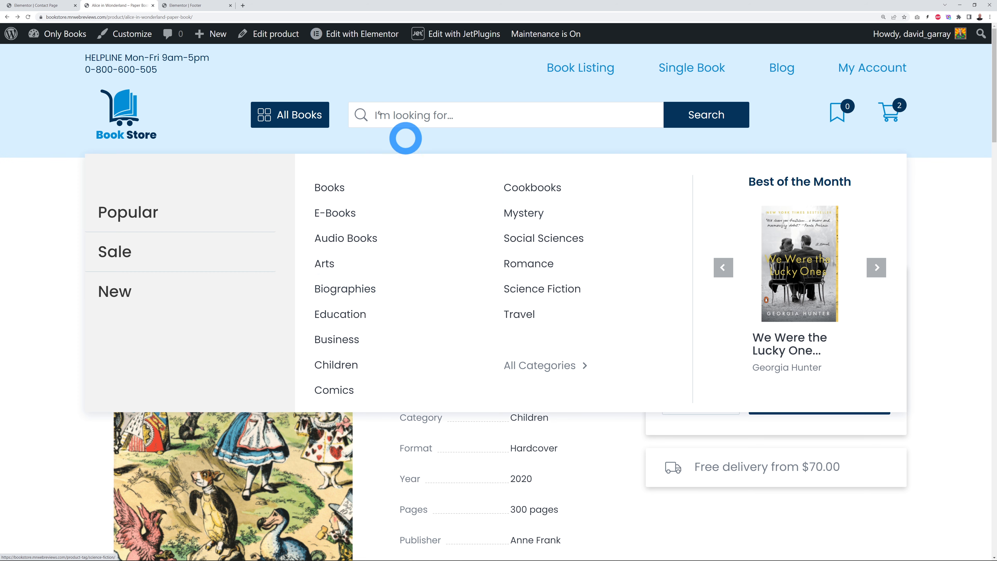
pyautogui.click(211, 8)
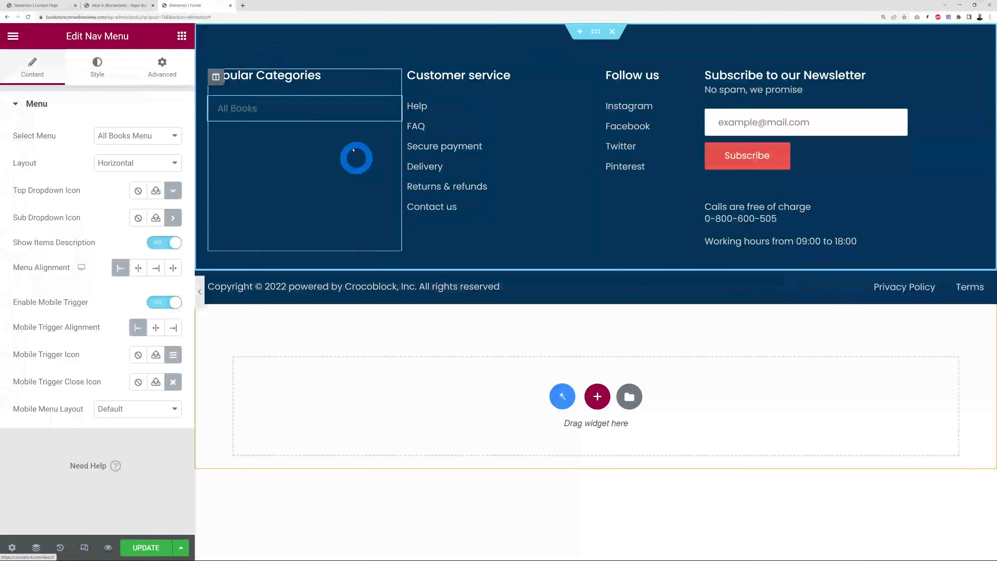
# Step: Set the nav menu to 'All Books Menu - Inner menu 1' with a Vertical layout
pyautogui.click(175, 137)
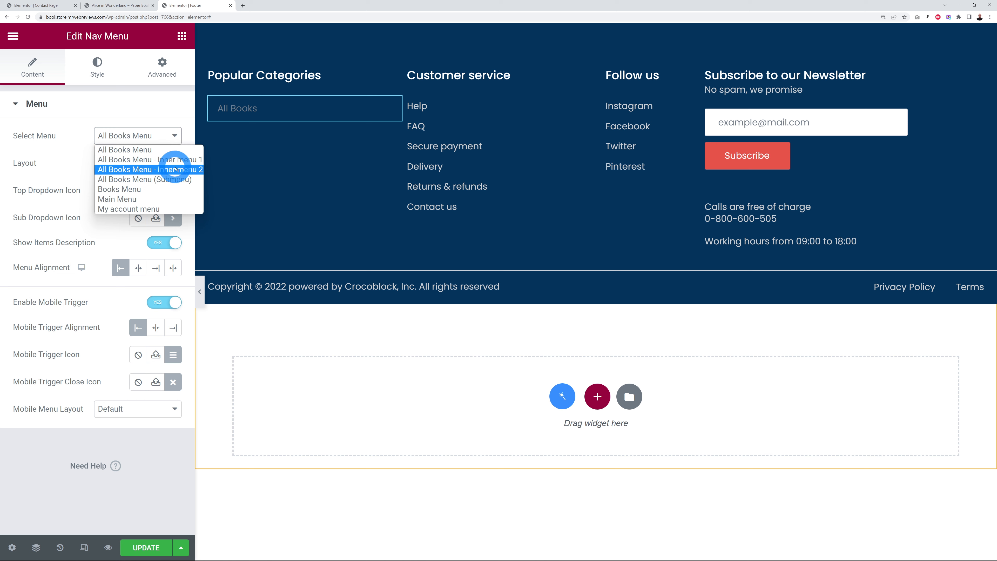
pyautogui.click(175, 162)
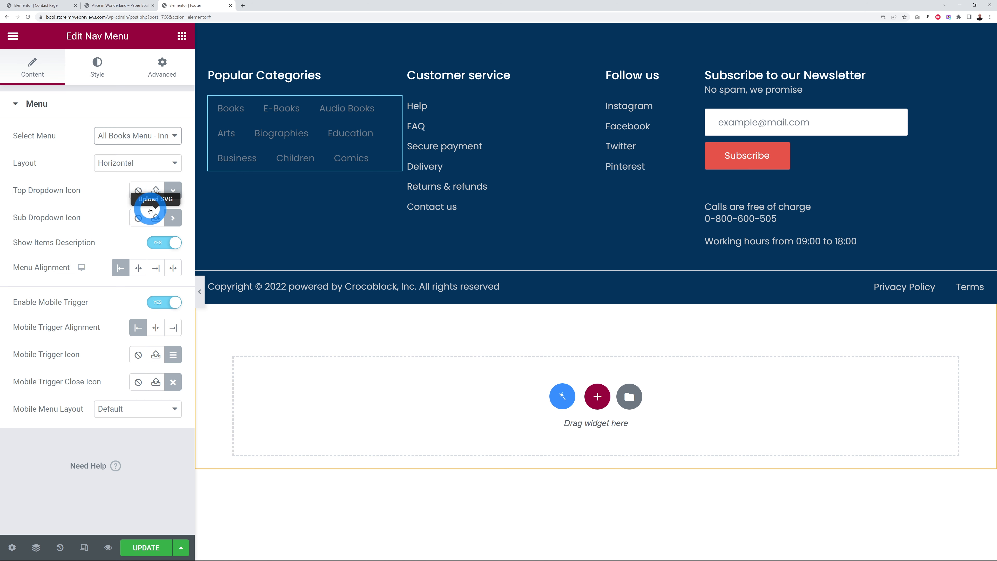
pyautogui.click(171, 164)
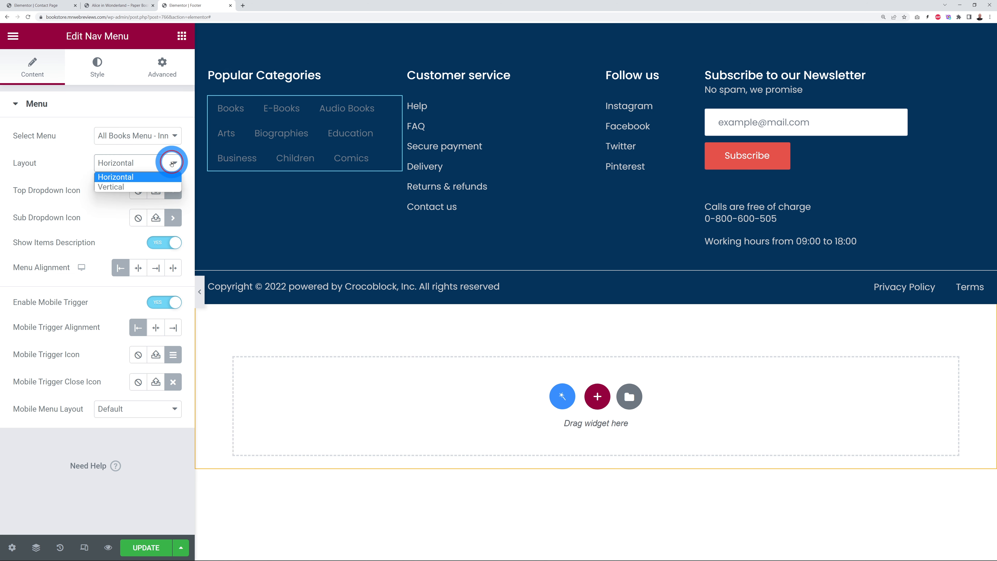
pyautogui.click(130, 188)
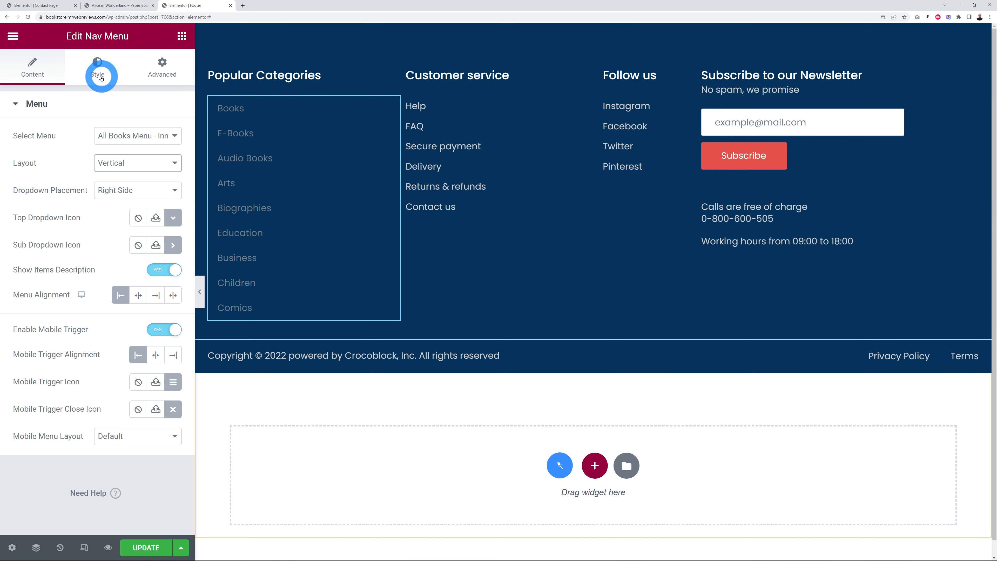
# Step: Colour the menu's top-level item text light grey #EEEEEE
pyautogui.click(101, 77)
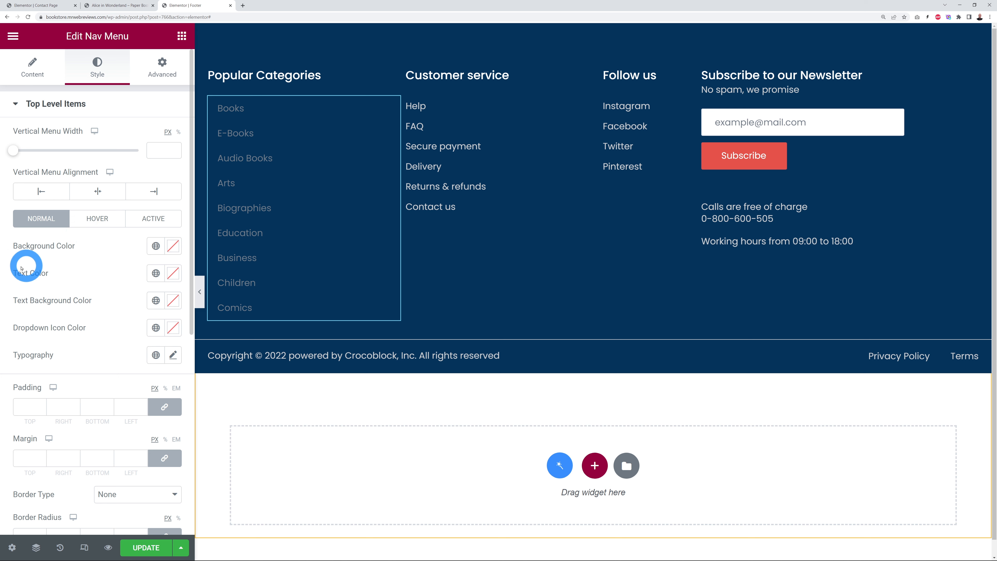
pyautogui.click(167, 274)
pyautogui.moveTo(60, 334); pyautogui.dragTo(8, 330)
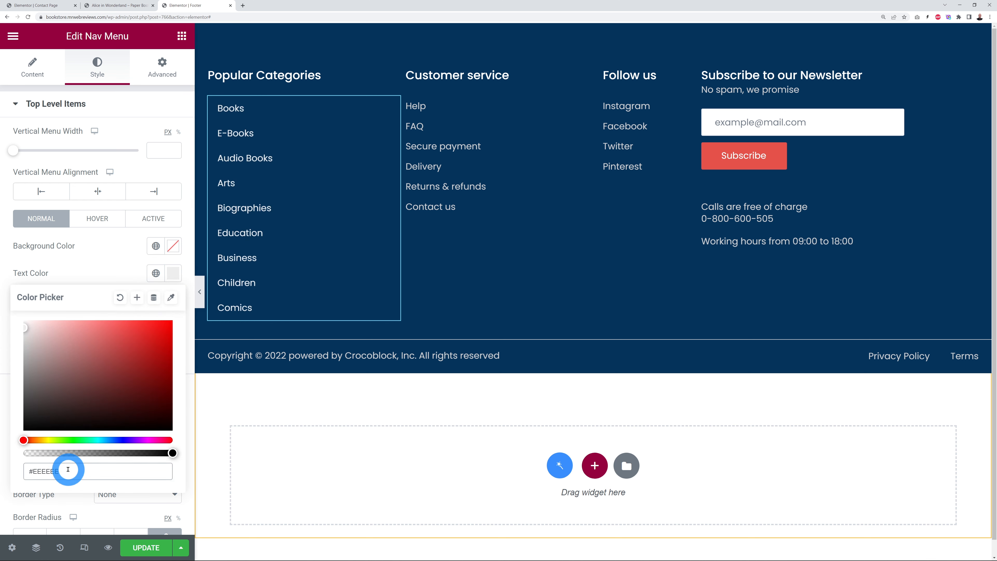
pyautogui.moveTo(69, 471); pyautogui.dragTo(14, 467)
pyautogui.click(104, 260)
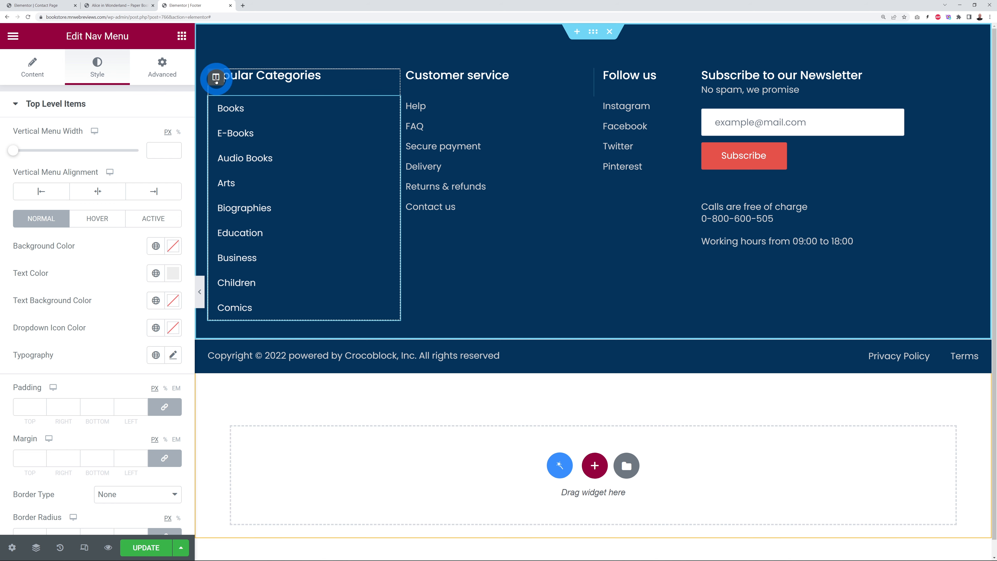
# Step: Duplicate the Popular Categories column and set the copy's menu to 'All Books Menu - Inner menu 2'
pyautogui.rightClick(216, 79)
pyautogui.click(253, 104)
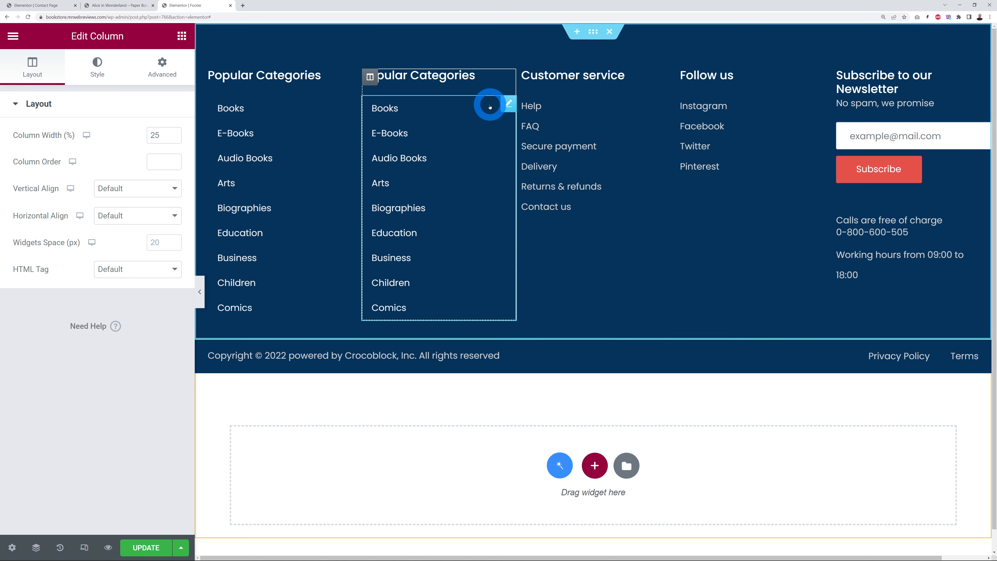
pyautogui.click(509, 104)
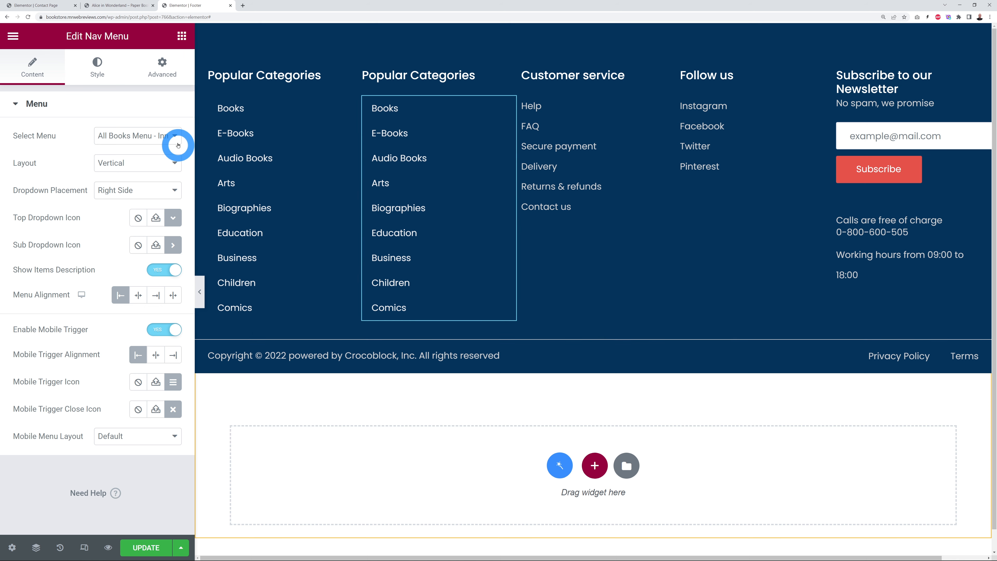
pyautogui.click(174, 136)
pyautogui.click(177, 172)
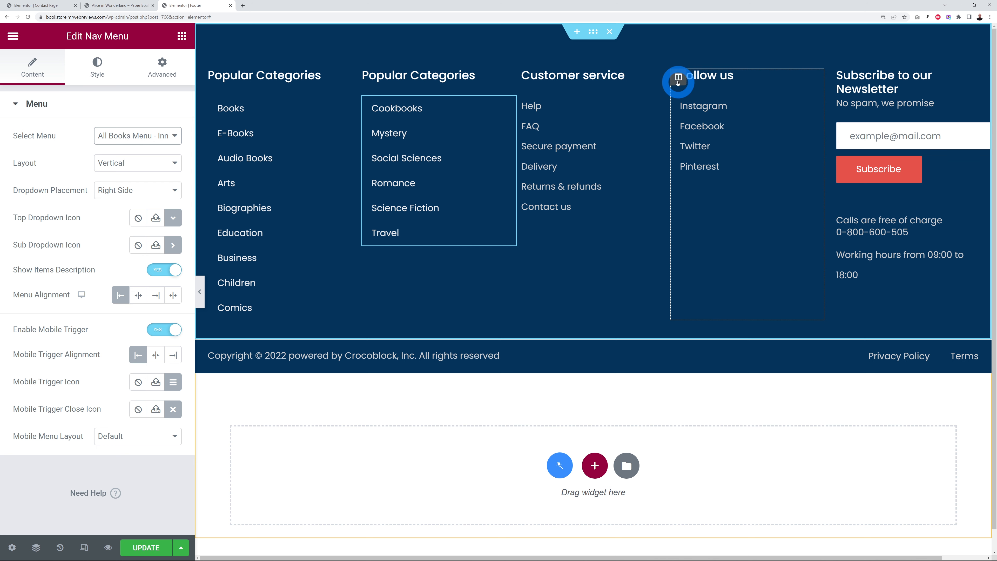
# Step: Delete the Follow us column from the footer
pyautogui.rightClick(678, 78)
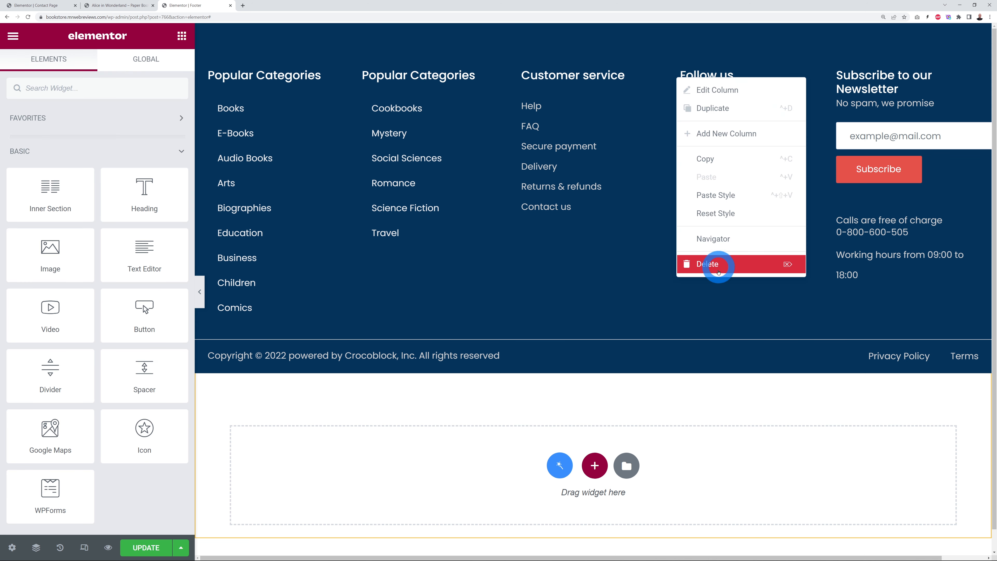
pyautogui.click(717, 268)
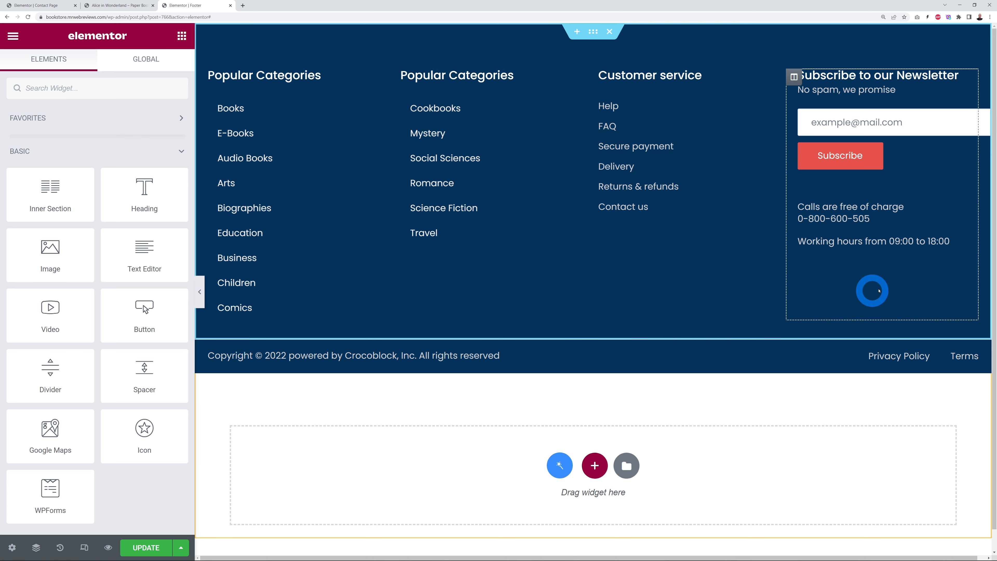
pyautogui.click(98, 85)
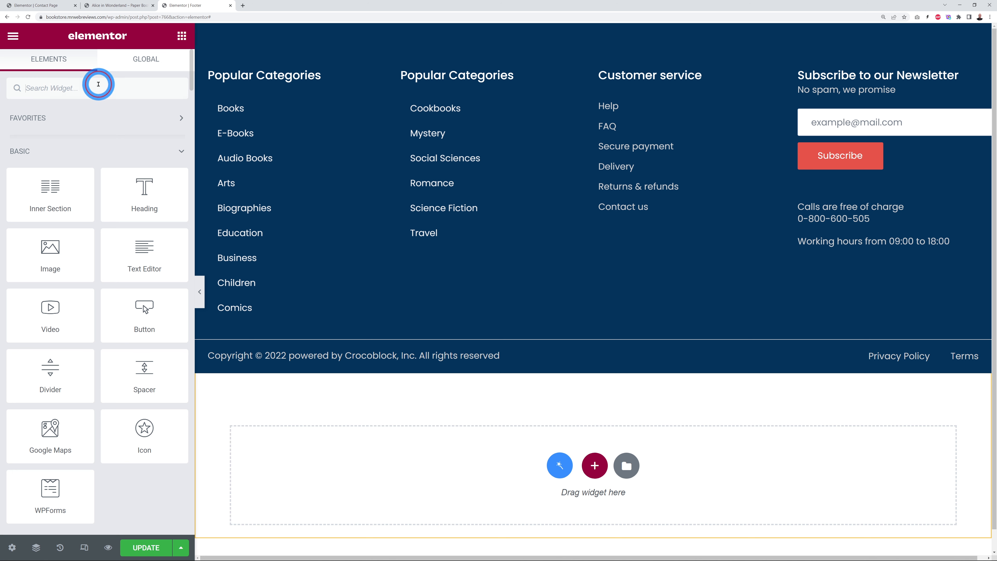
# Step: Add a Social Icons widget under the newsletter column and change the Facebook icon to LinkedIn
pyautogui.write('social')
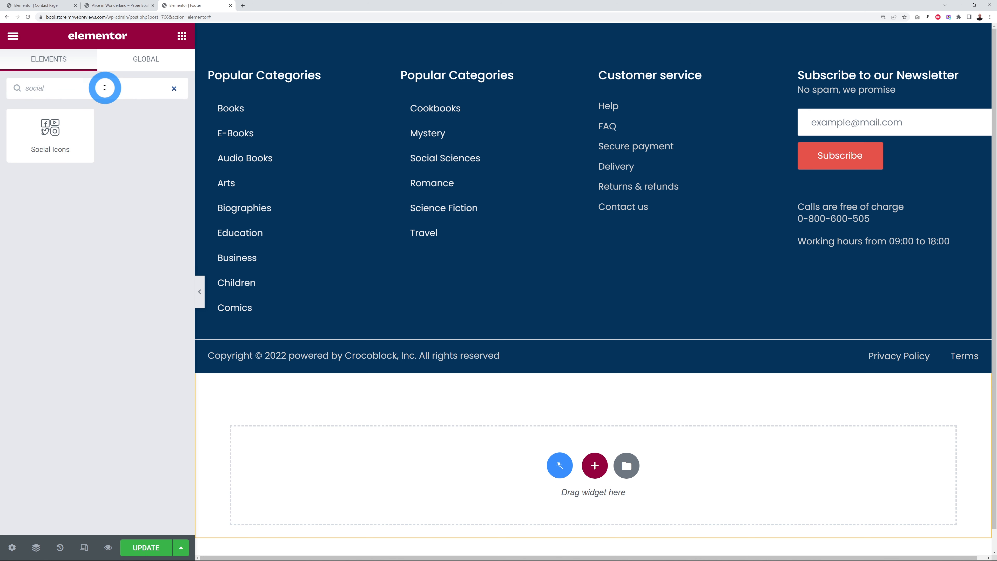
pyautogui.moveTo(54, 127); pyautogui.dragTo(835, 252)
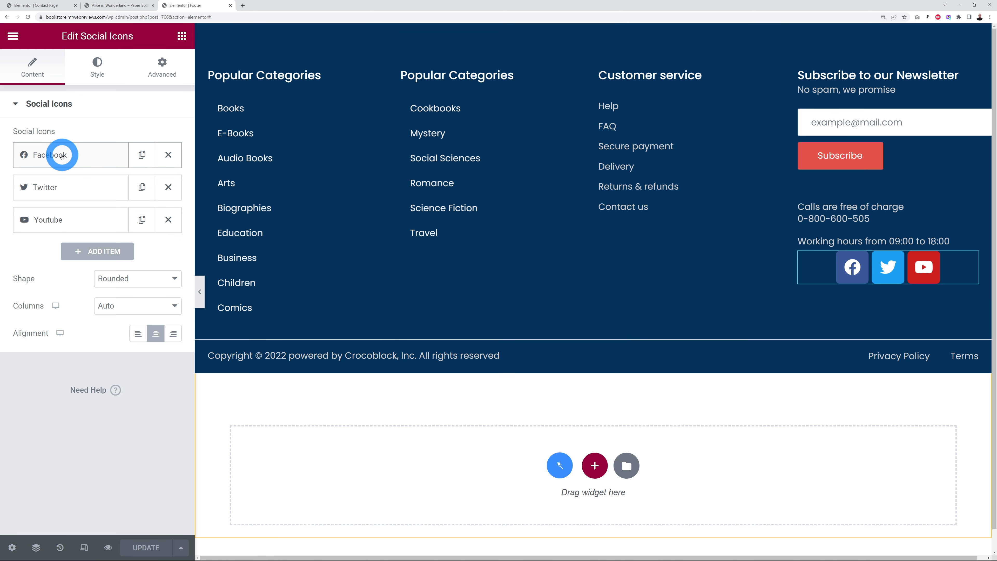
pyautogui.click(62, 156)
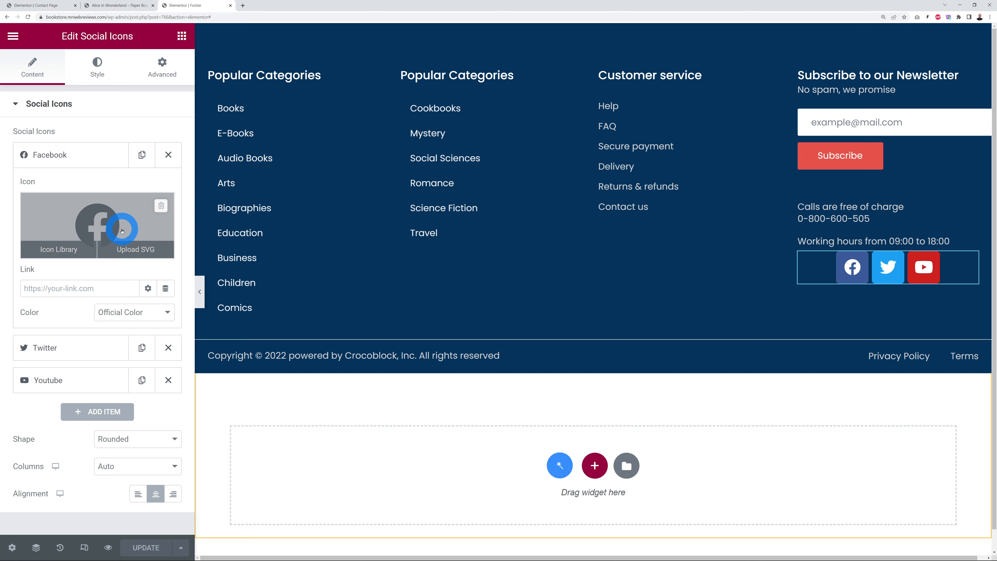
pyautogui.click(122, 231)
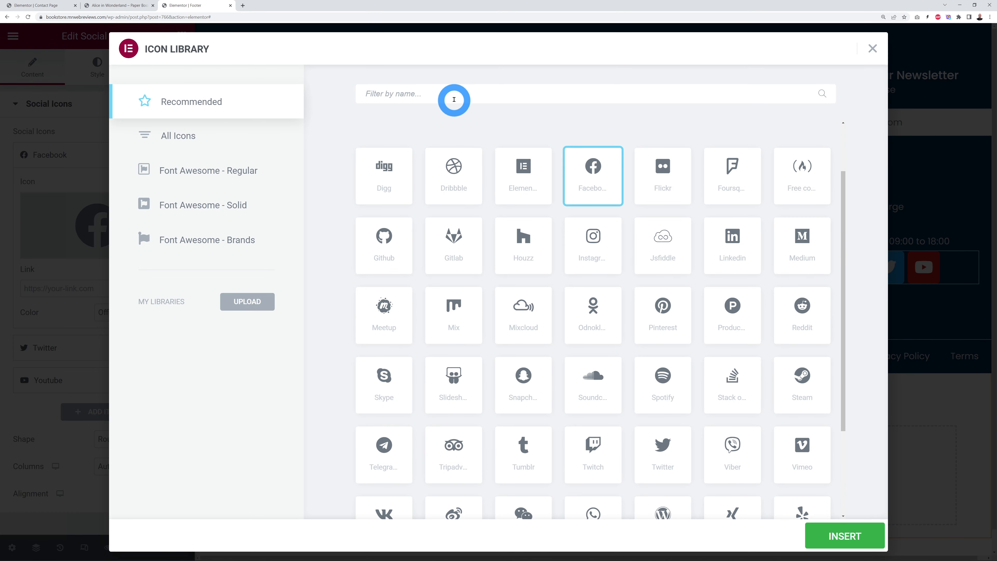
pyautogui.write('link')
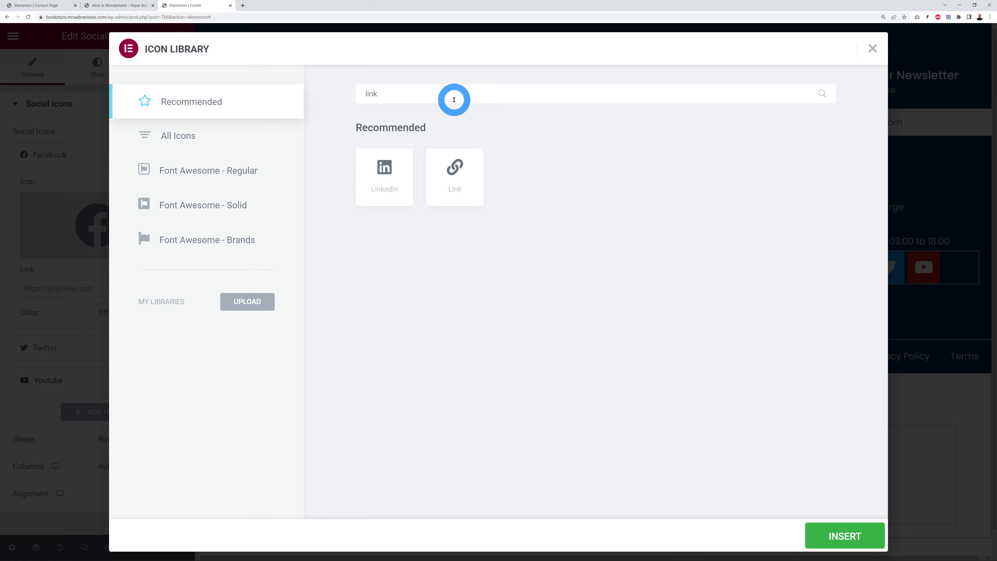
pyautogui.click(381, 173)
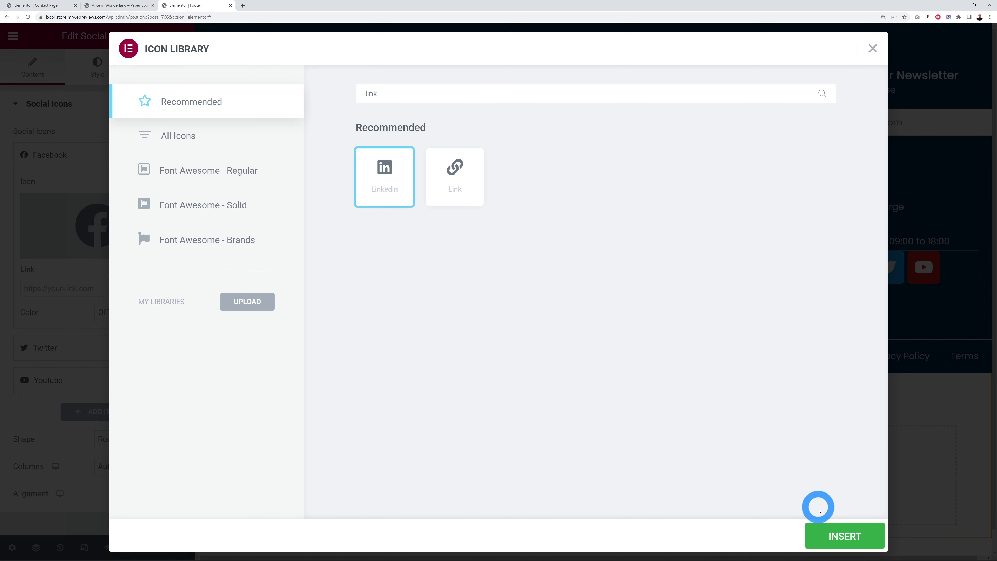
pyautogui.click(817, 528)
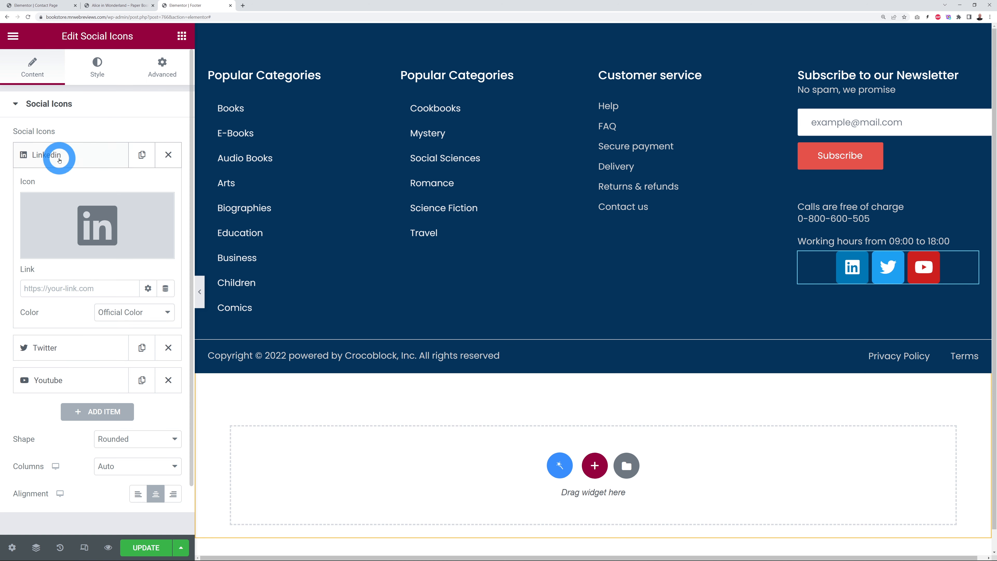
# Step: Set the LinkedIn icon's link to open in a new window
pyautogui.click(73, 290)
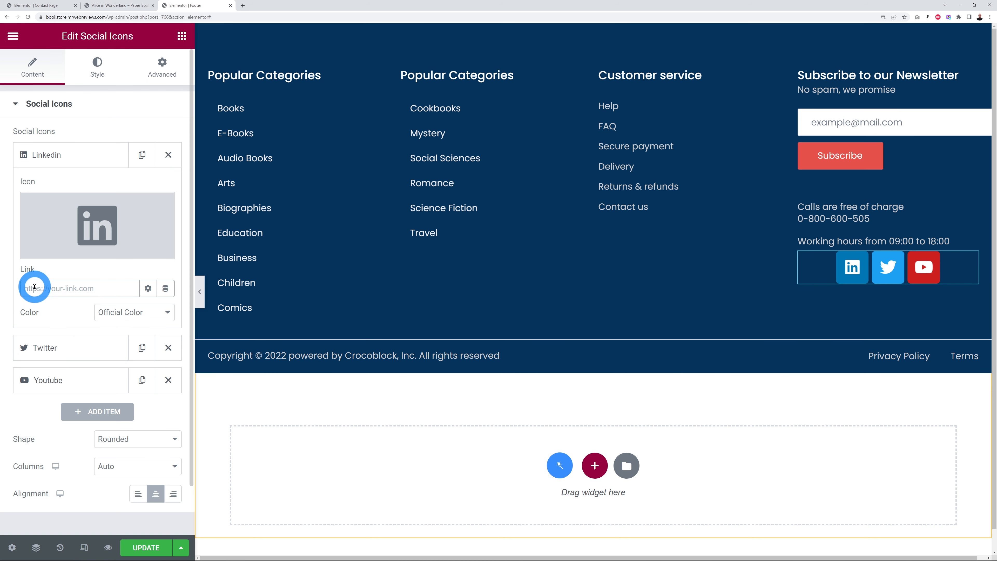
pyautogui.click(52, 156)
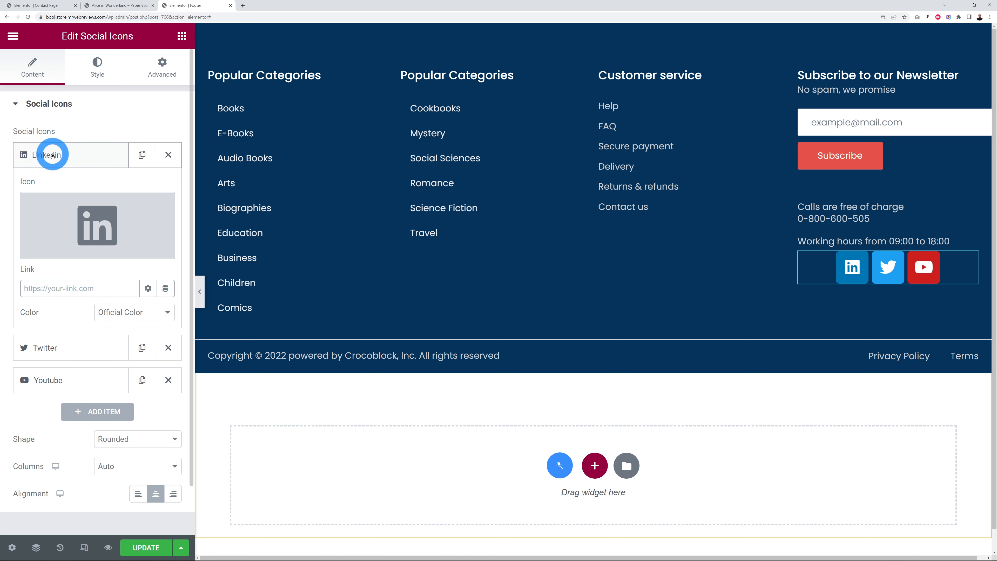
pyautogui.click(147, 308)
pyautogui.click(79, 292)
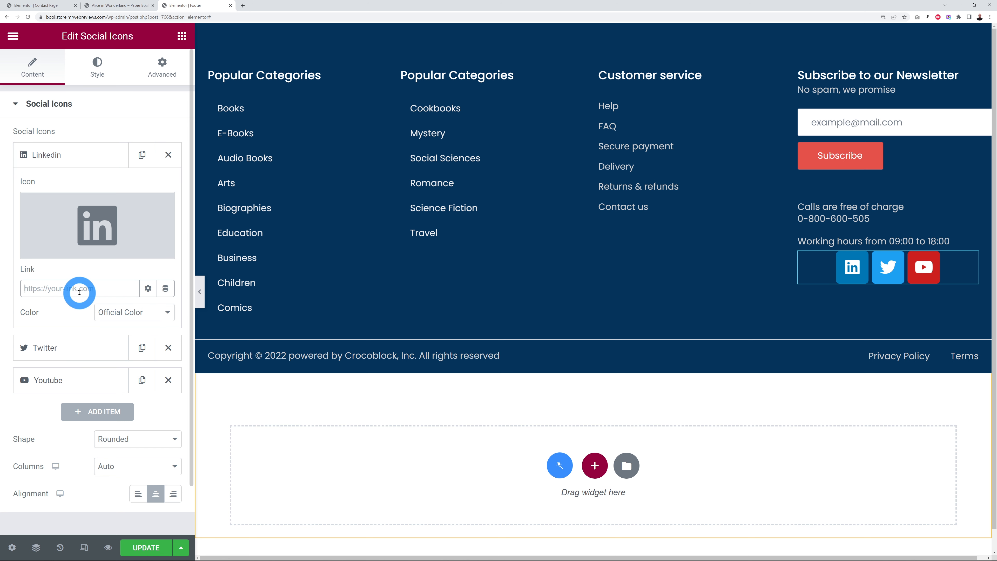
pyautogui.click(144, 297)
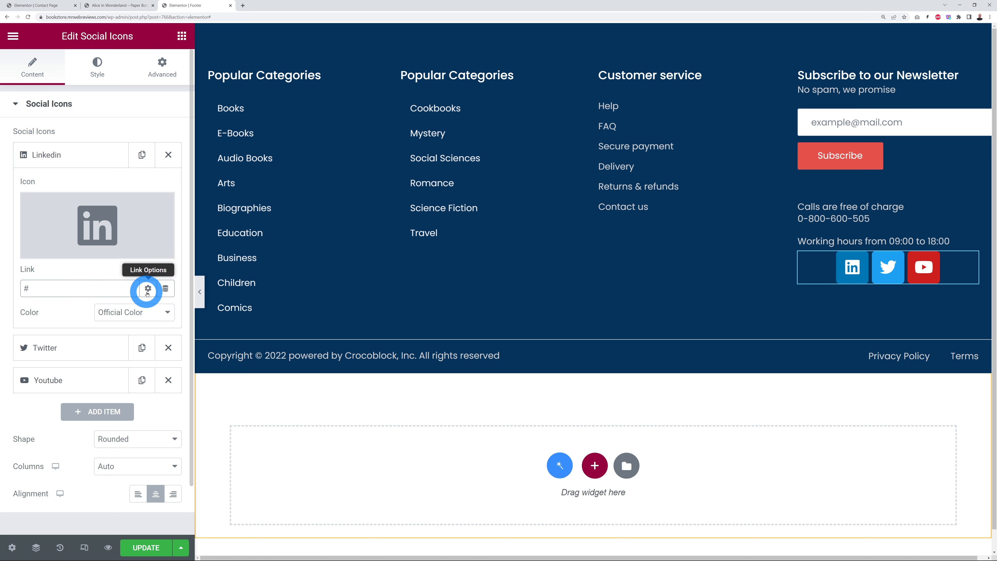
pyautogui.click(148, 289)
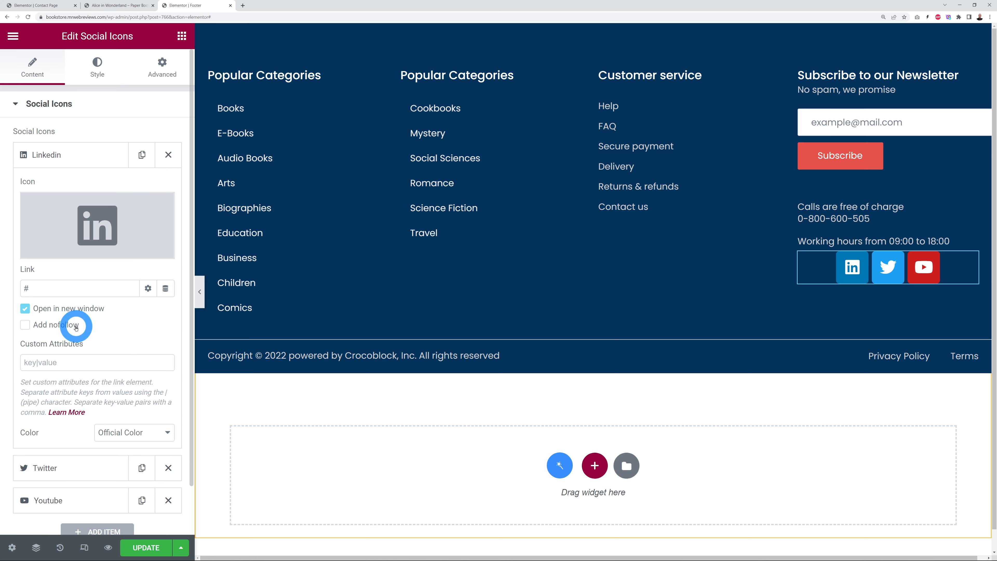
pyautogui.click(48, 311)
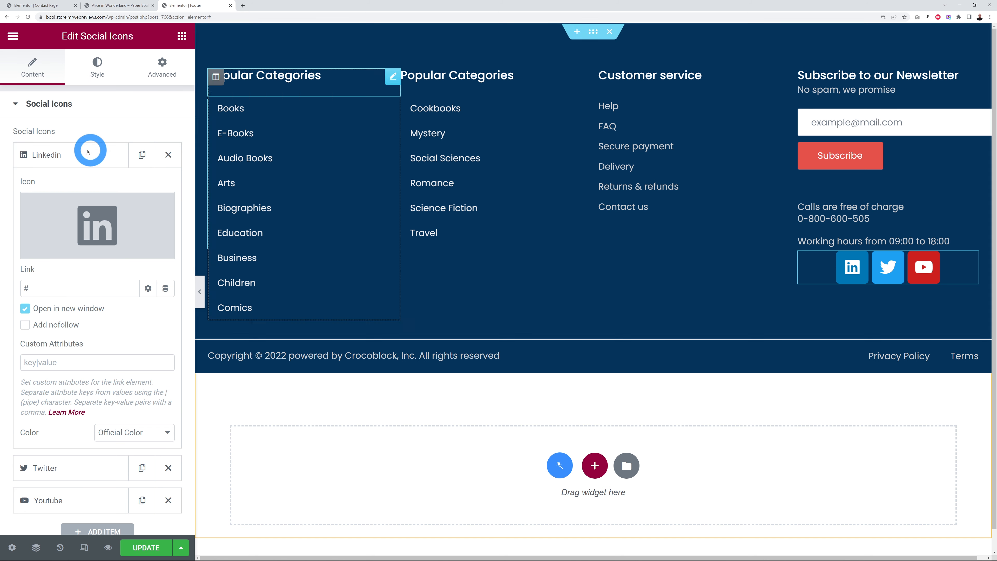
pyautogui.click(69, 154)
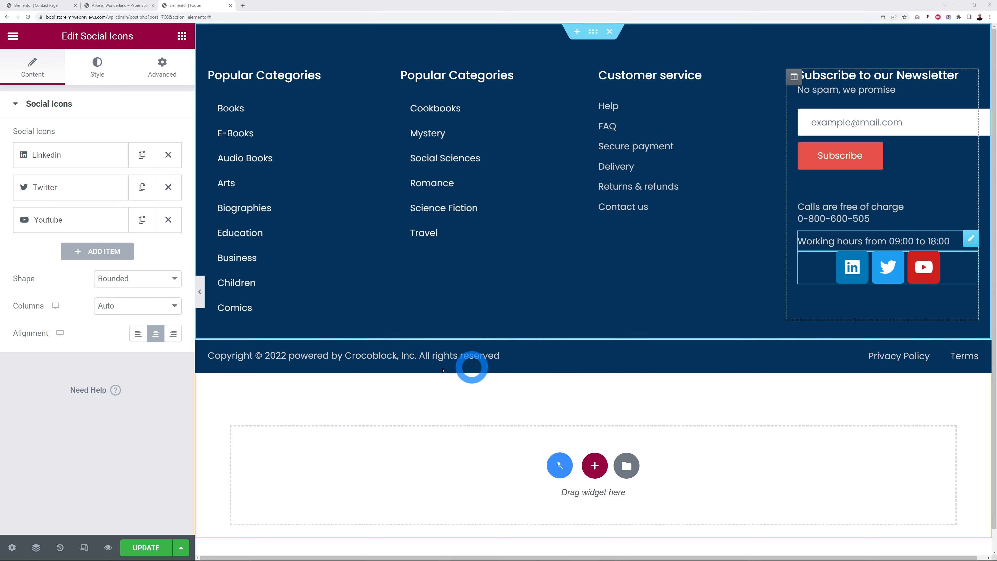
# Step: Left-align the social icons and delete the Customer service link list (Help, etc.)
pyautogui.click(136, 337)
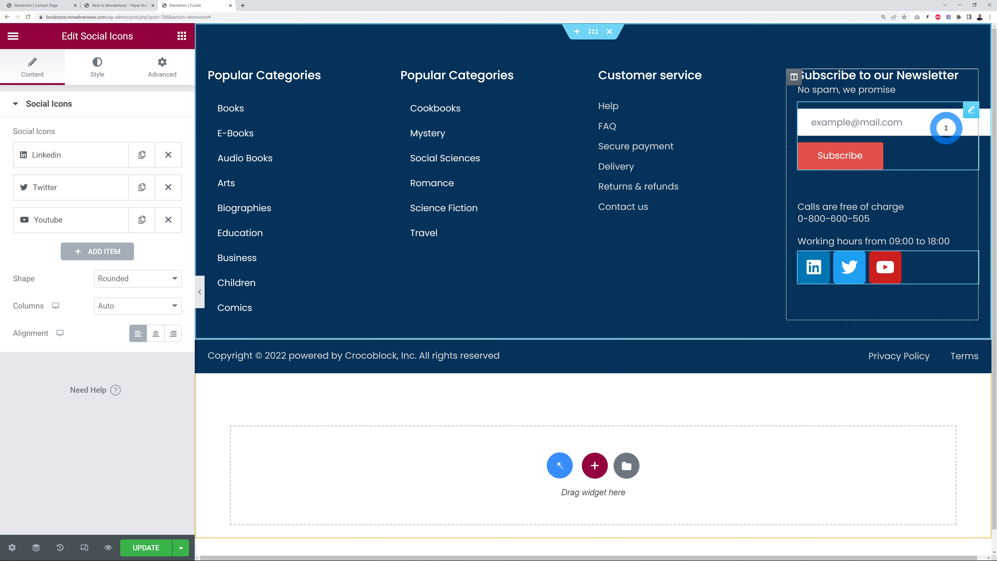
pyautogui.click(972, 111)
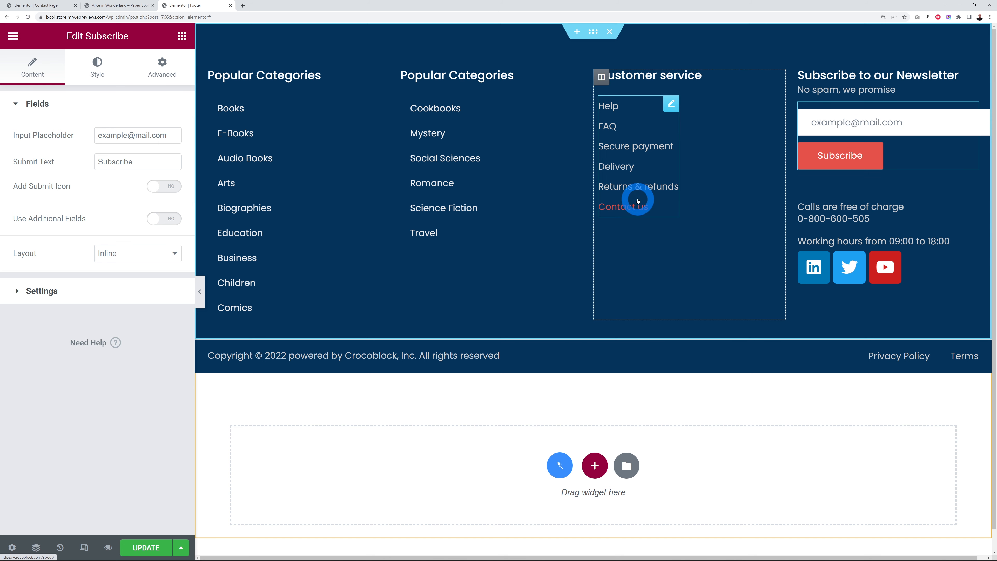
pyautogui.click(672, 105)
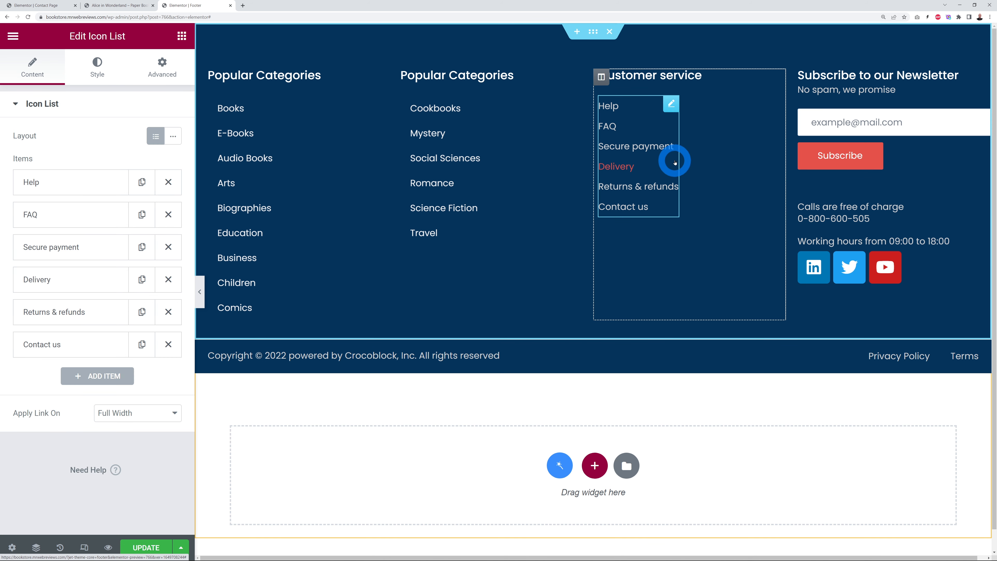
pyautogui.click(59, 182)
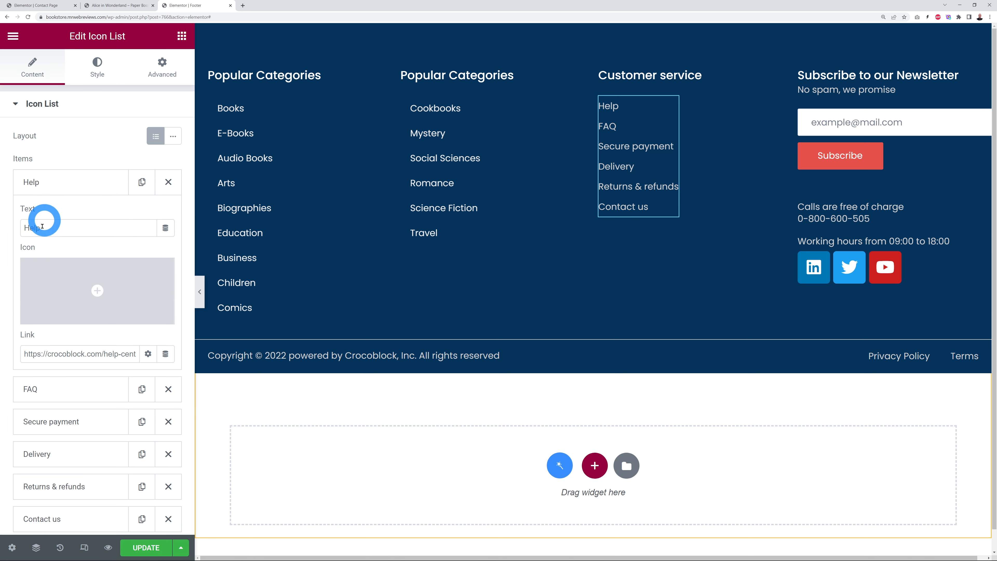
pyautogui.click(67, 190)
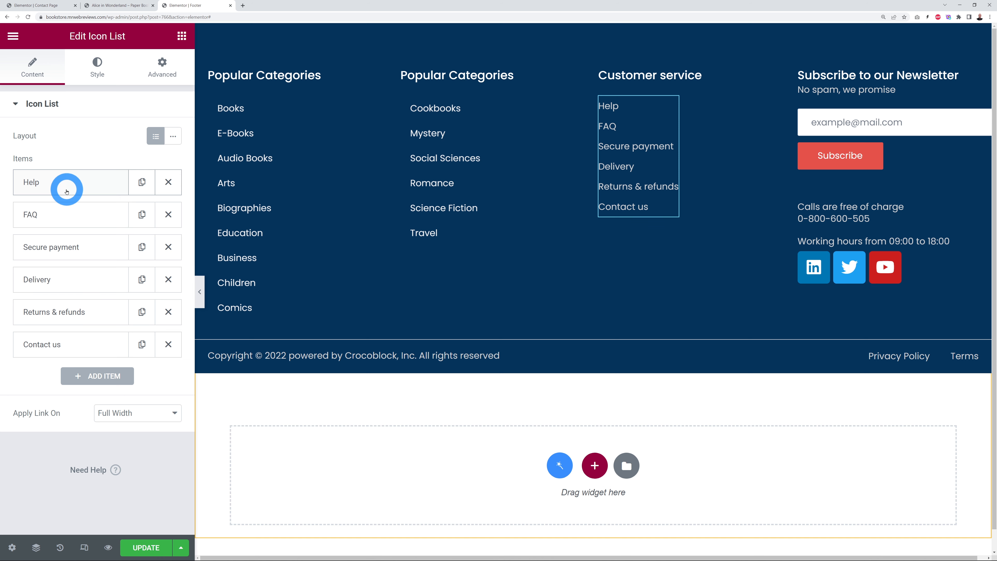
pyautogui.rightClick(674, 110)
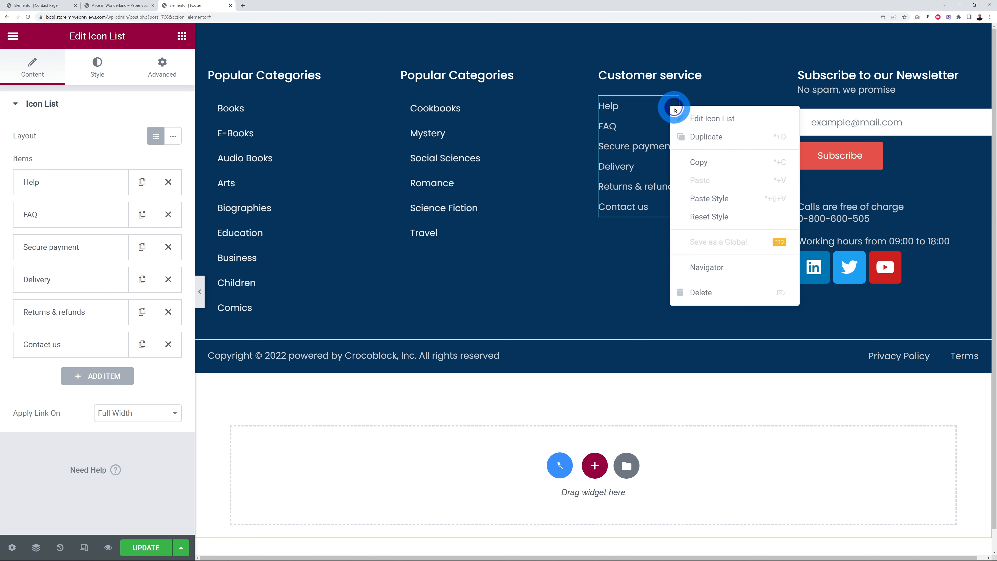
pyautogui.click(716, 293)
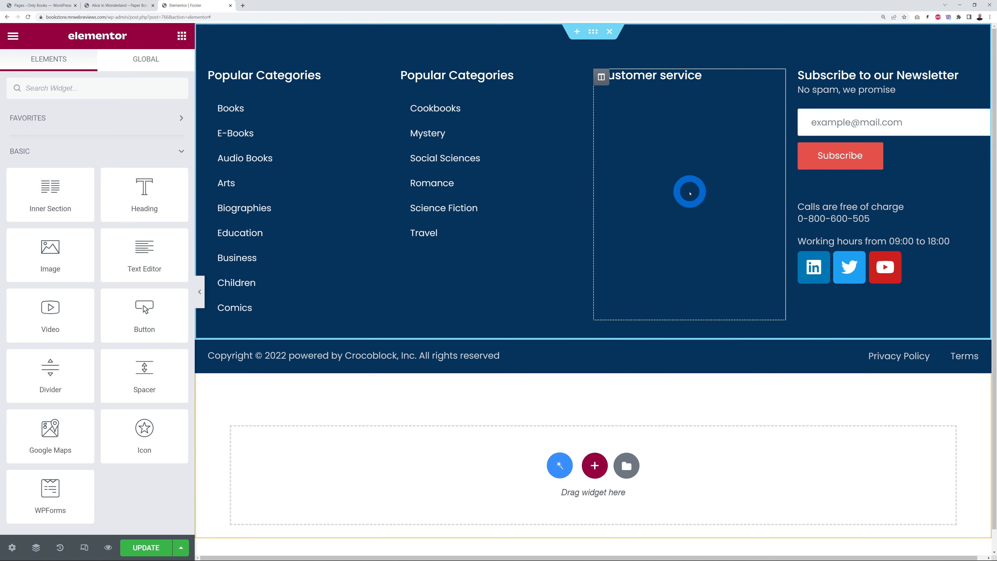
# Step: Create a new menu named Footer Contact under Appearance > Menus
pyautogui.click(16, 5)
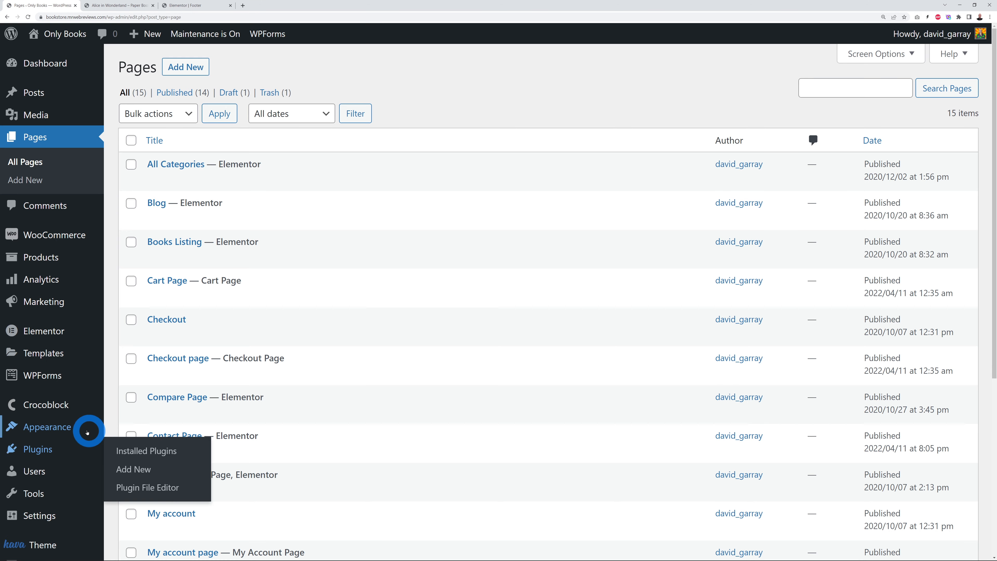
pyautogui.scroll(-3, 87, 432)
pyautogui.moveTo(40, 294)
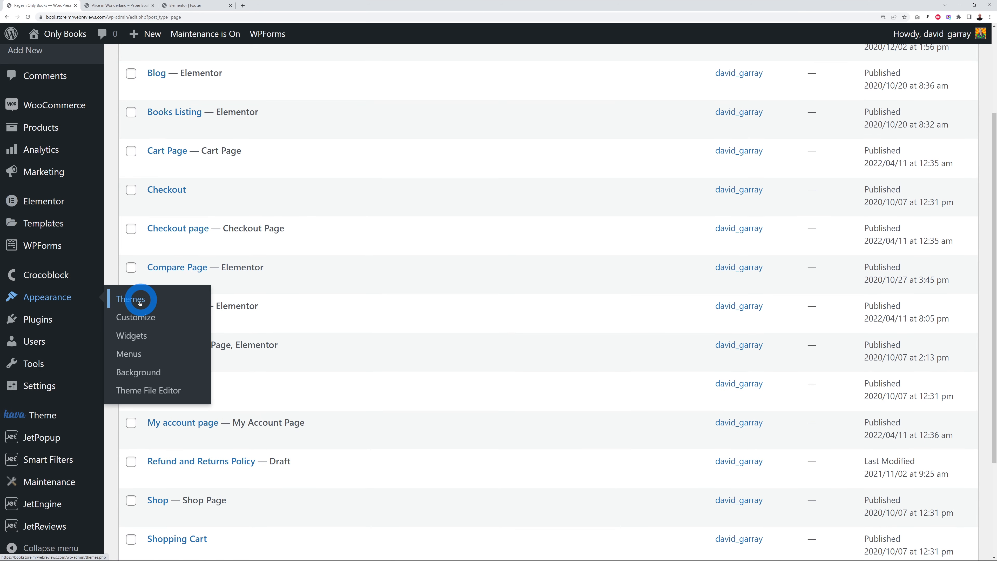
pyautogui.click(126, 355)
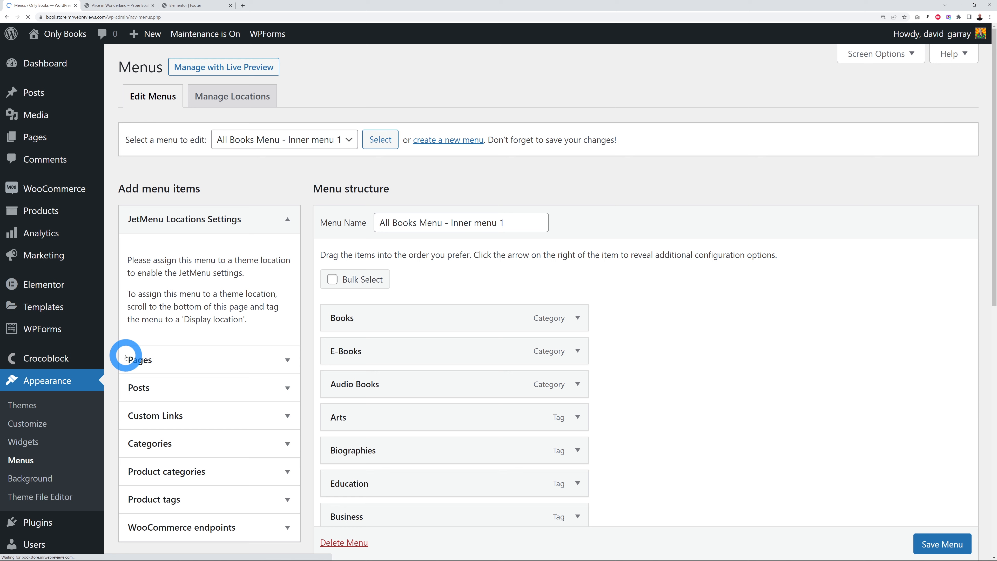
pyautogui.moveTo(443, 313)
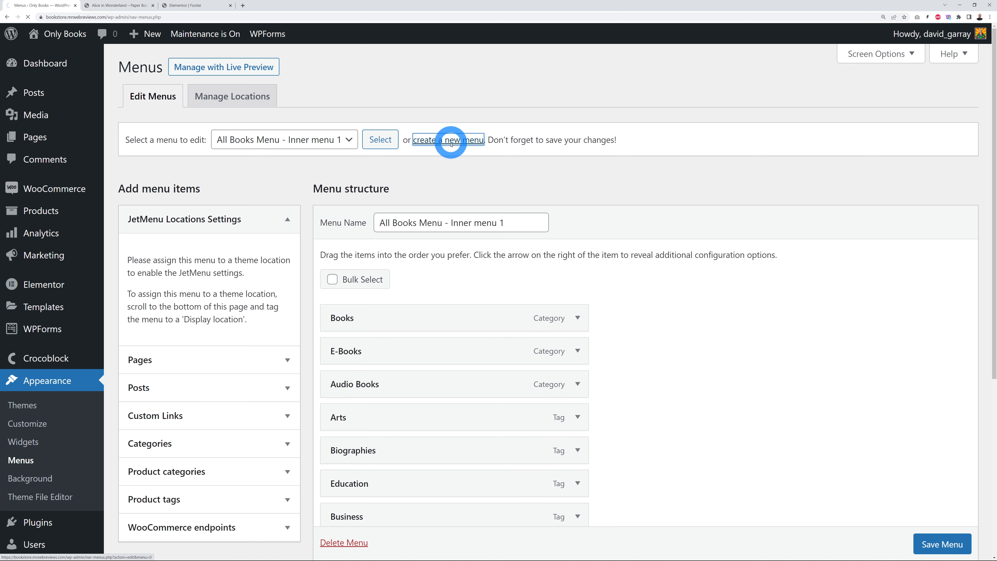
pyautogui.click(441, 213)
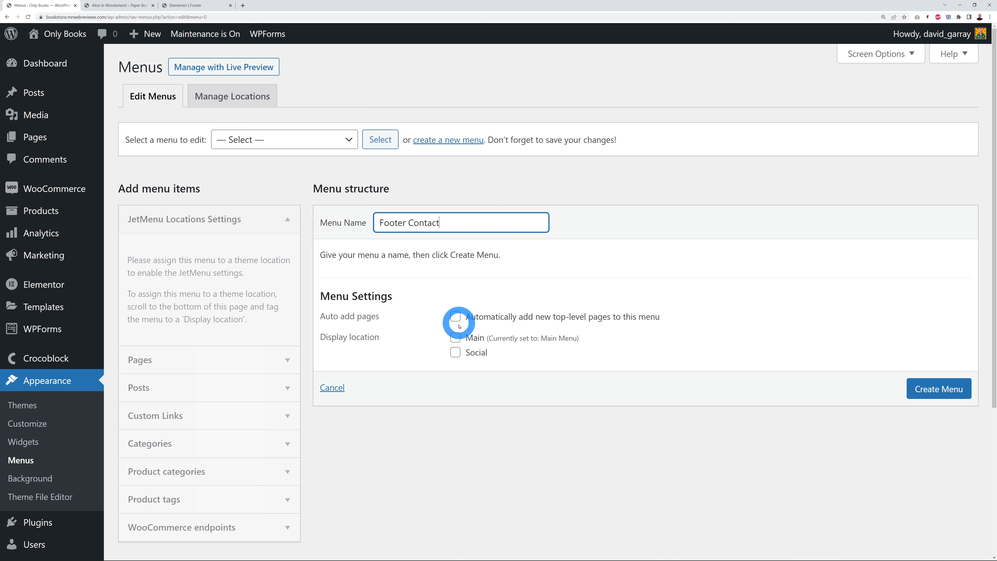
pyautogui.click(928, 388)
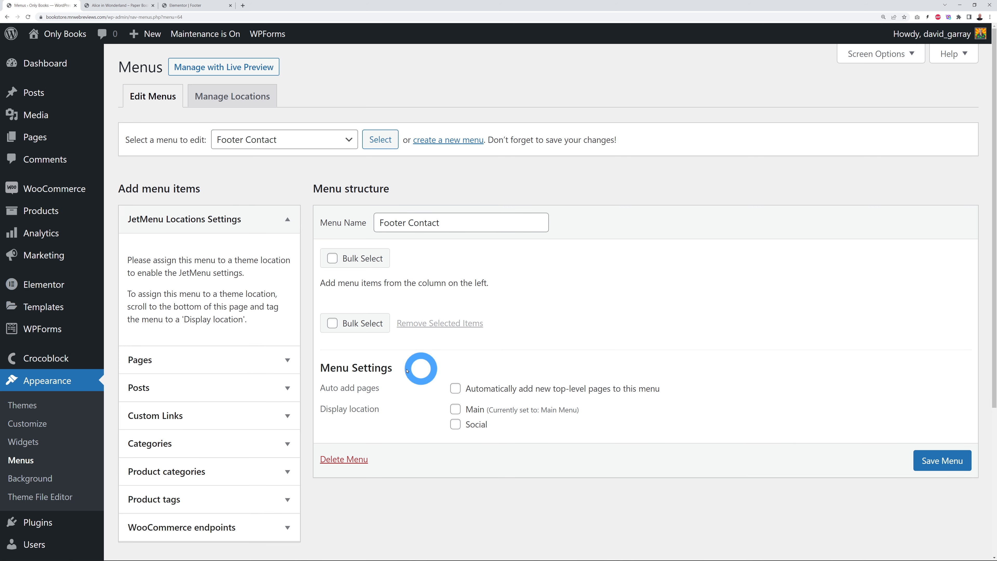
# Step: Add Contact Page, My account page, Checkout page and Cart Page to Footer Contact and save
pyautogui.click(287, 359)
pyautogui.scroll(-1, 667, 378)
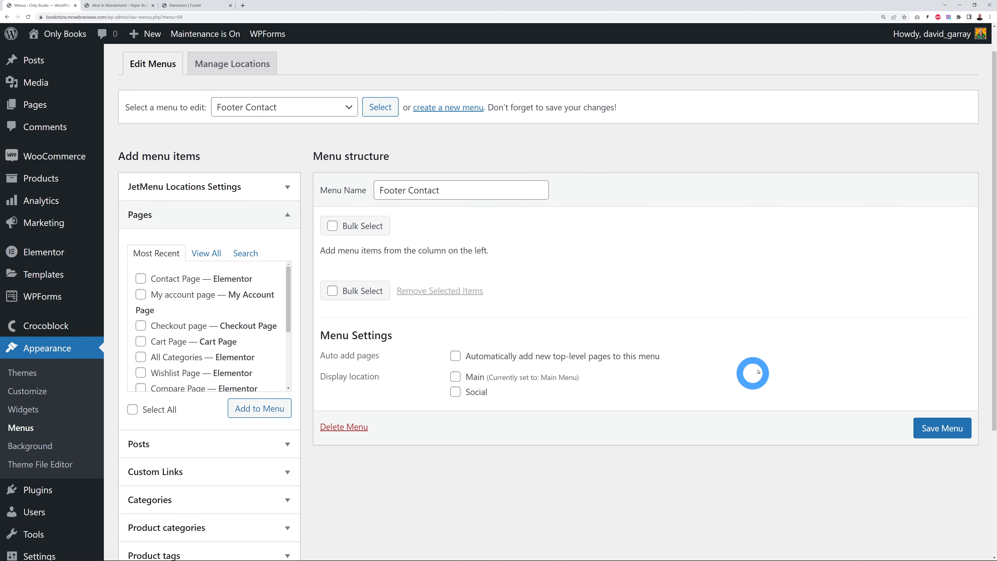
pyautogui.click(141, 311)
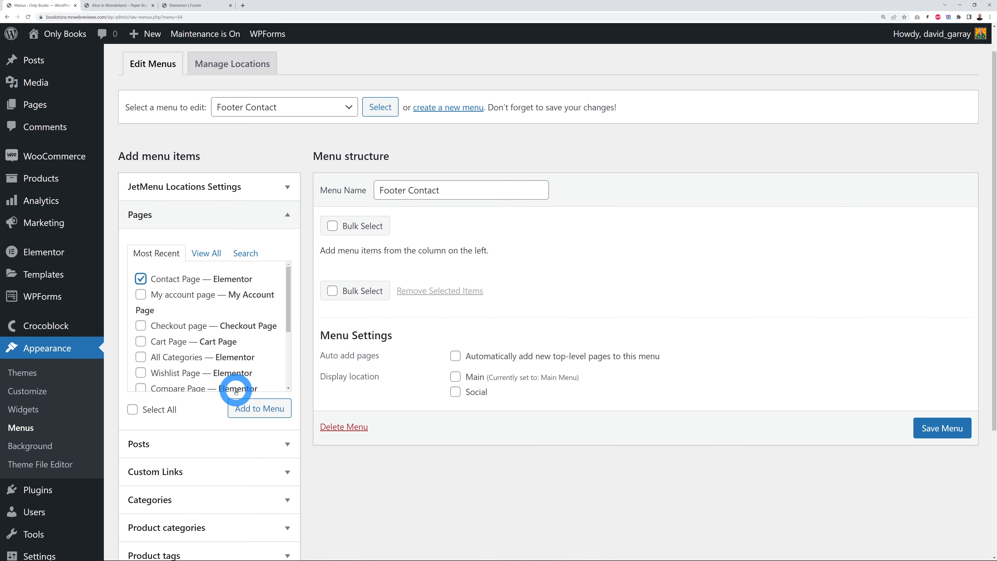
pyautogui.click(140, 294)
pyautogui.click(140, 325)
pyautogui.click(141, 341)
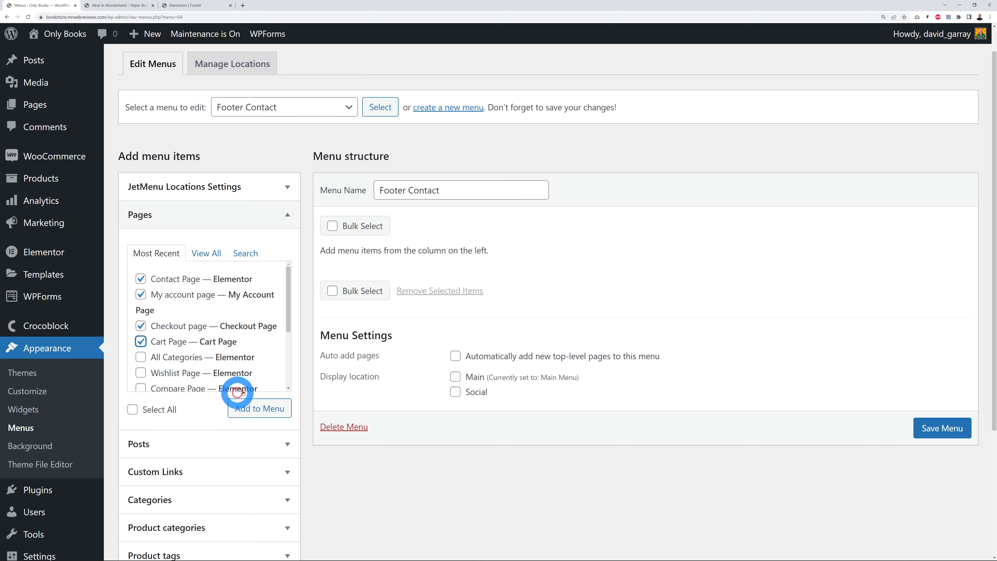
pyautogui.click(246, 408)
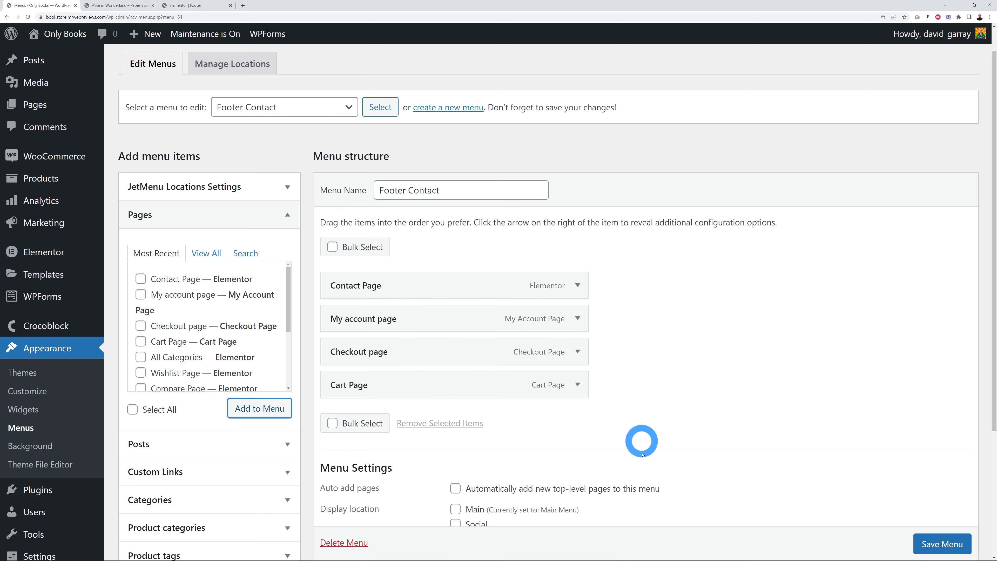
pyautogui.scroll(-1, 899, 544)
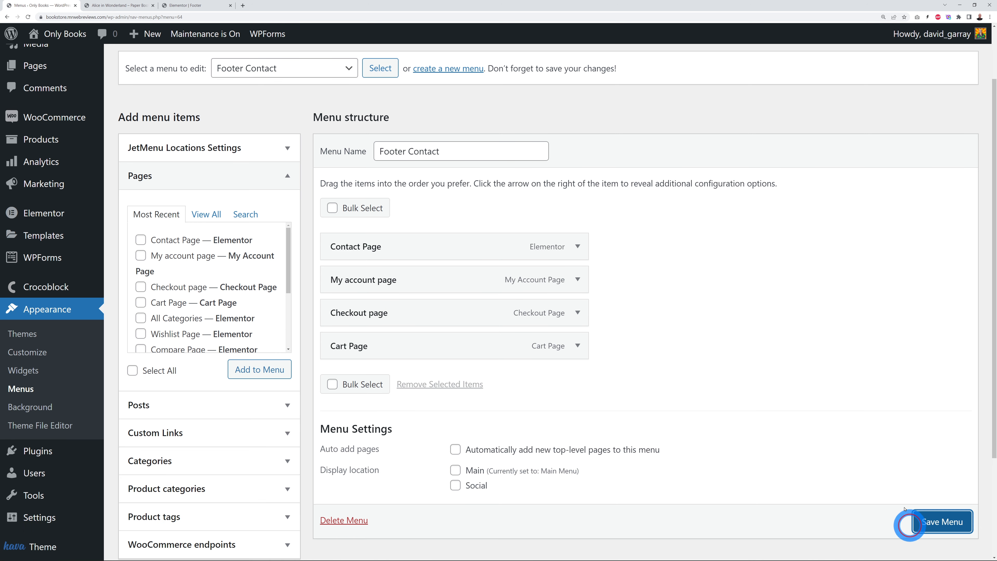
pyautogui.click(919, 519)
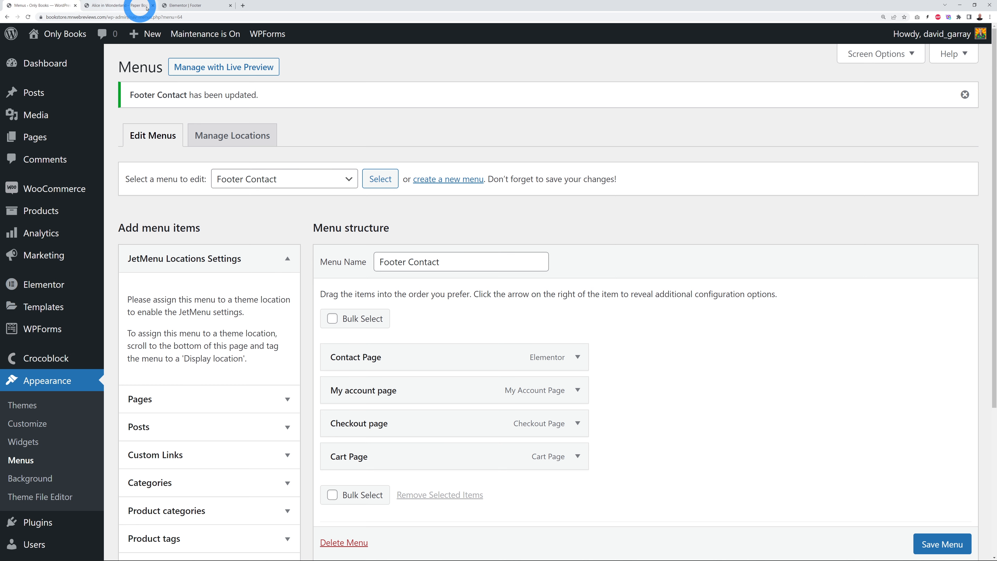
pyautogui.click(185, 5)
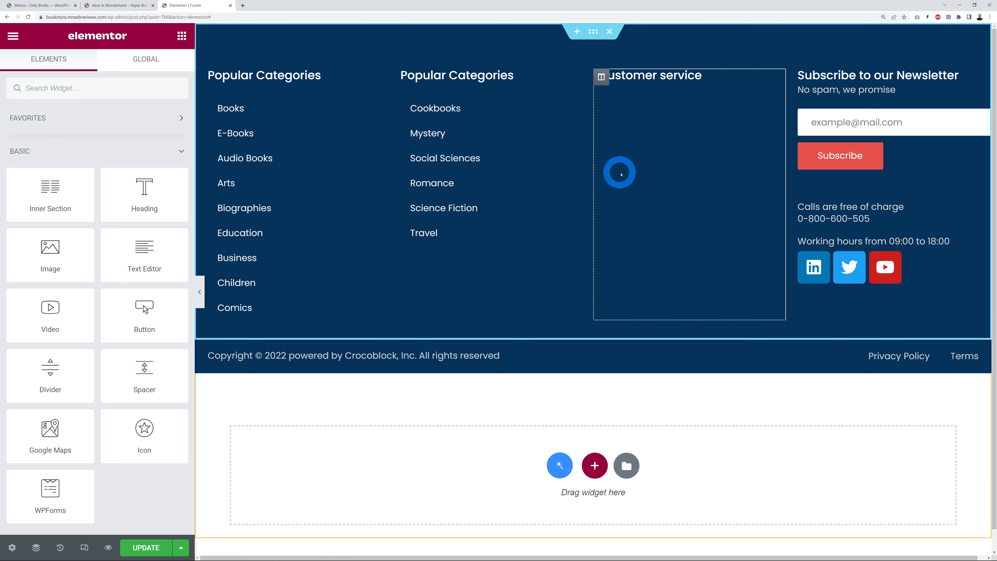
# Step: Place a Nav Menu showing Footer Contact in the Customer service column, laid out vertically
pyautogui.click(124, 96)
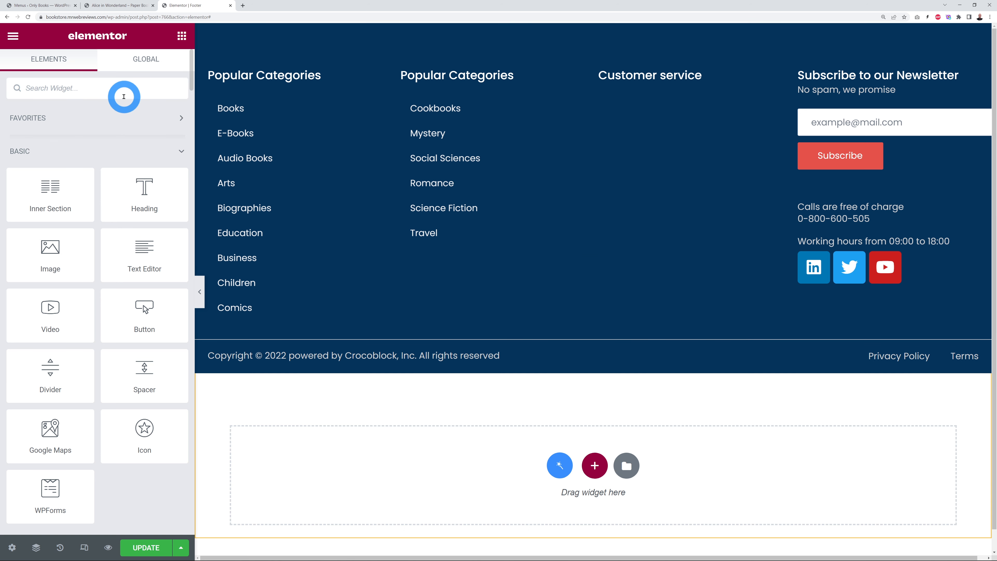
pyautogui.write('nav')
pyautogui.moveTo(59, 130); pyautogui.dragTo(692, 100)
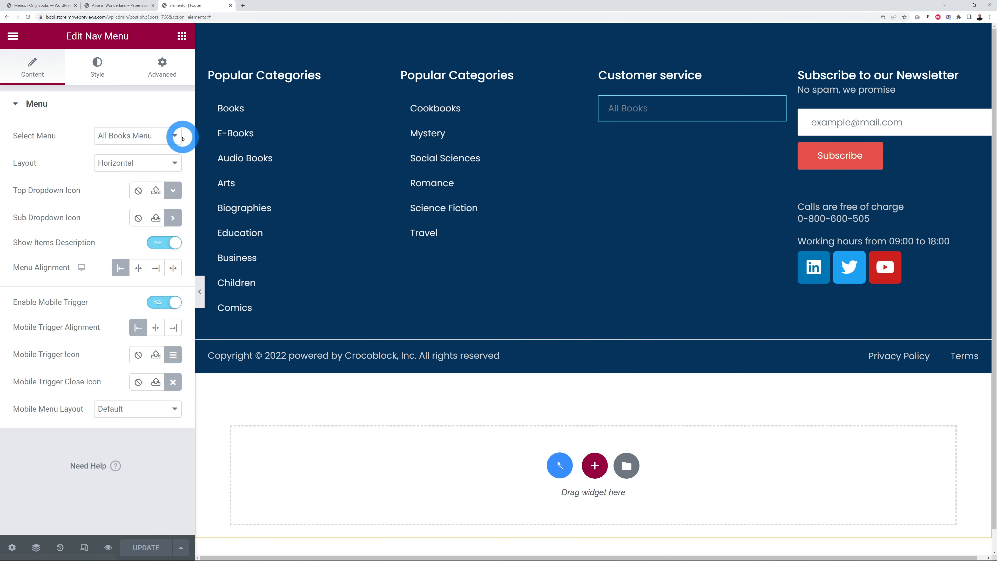
pyautogui.click(174, 136)
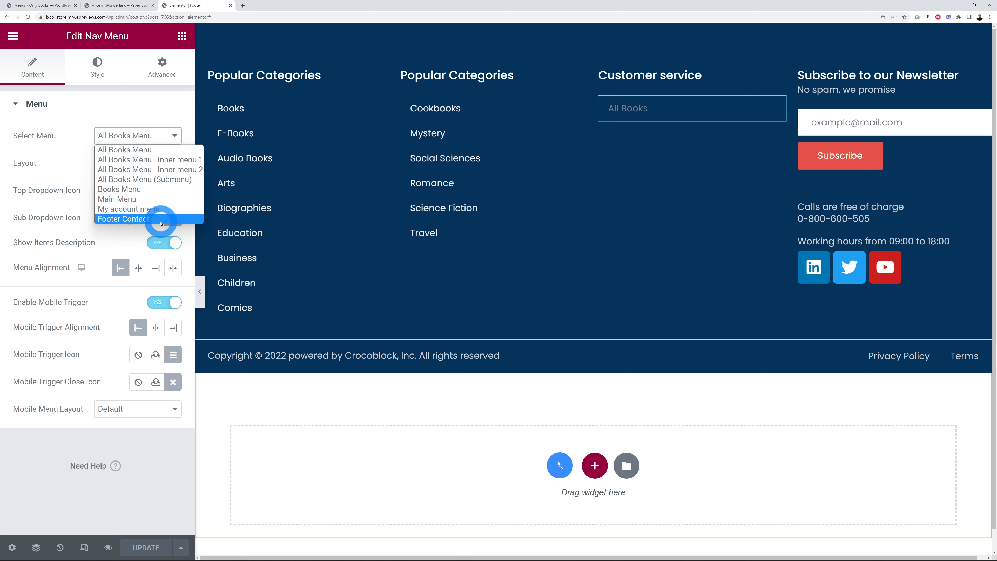
pyautogui.click(141, 219)
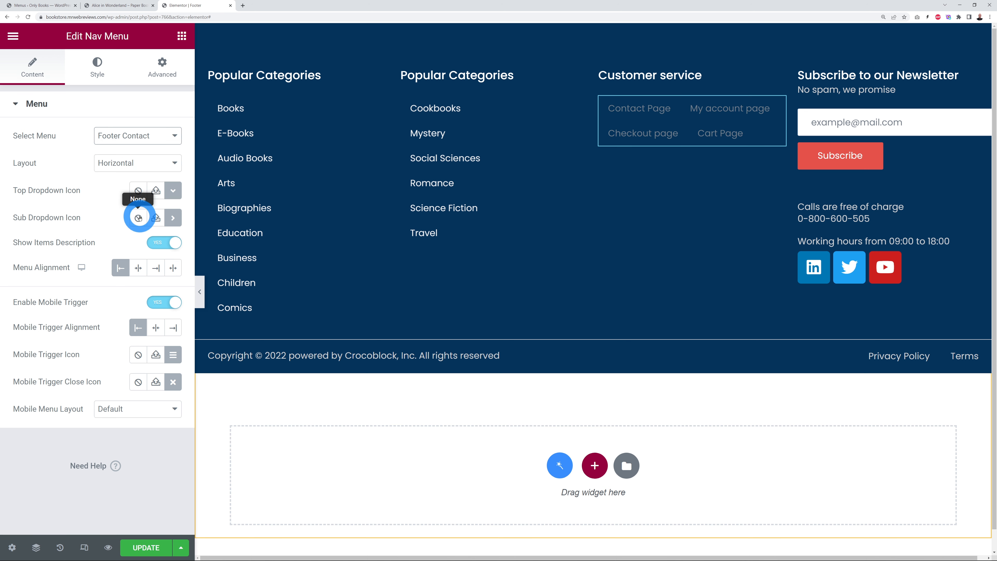
pyautogui.click(174, 162)
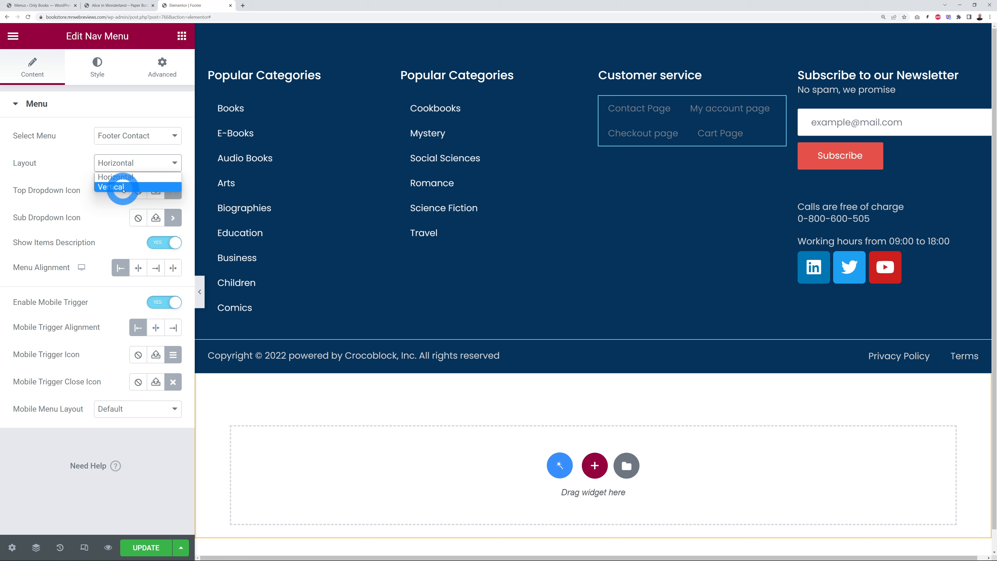
pyautogui.click(123, 188)
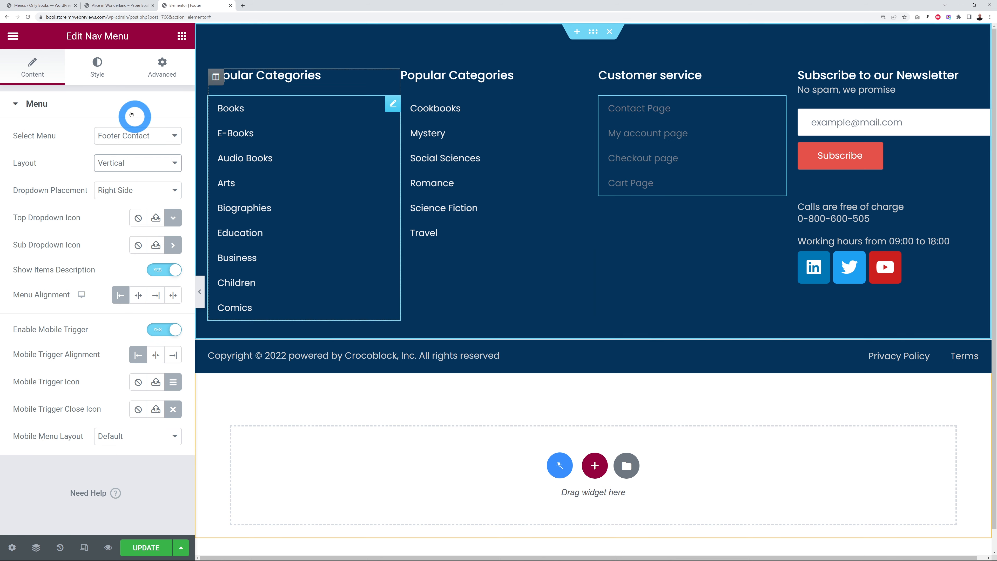
# Step: Colour the Customer service menu's top-level text light grey #E6E6E6
pyautogui.click(97, 69)
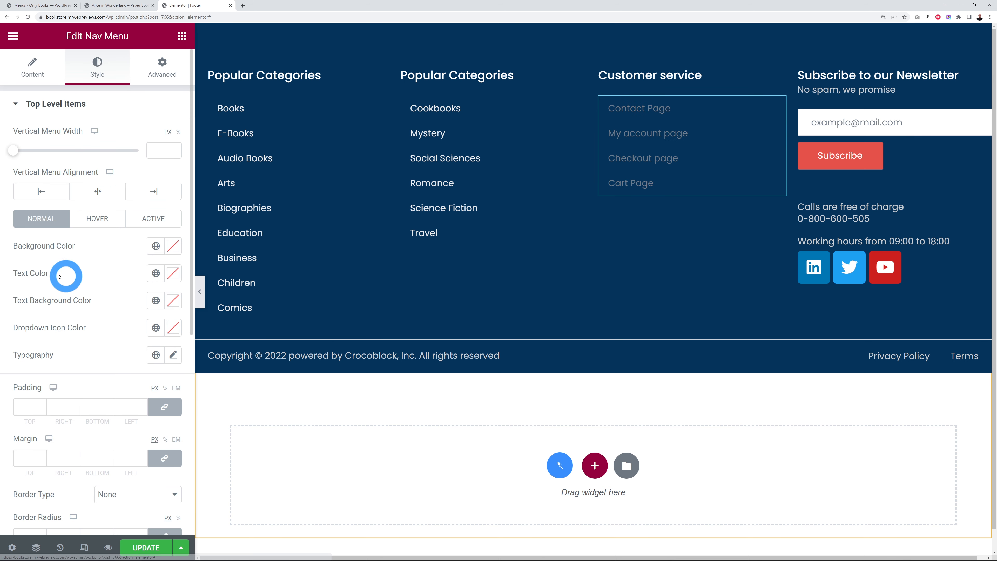
pyautogui.click(173, 272)
pyautogui.moveTo(45, 334); pyautogui.dragTo(18, 331)
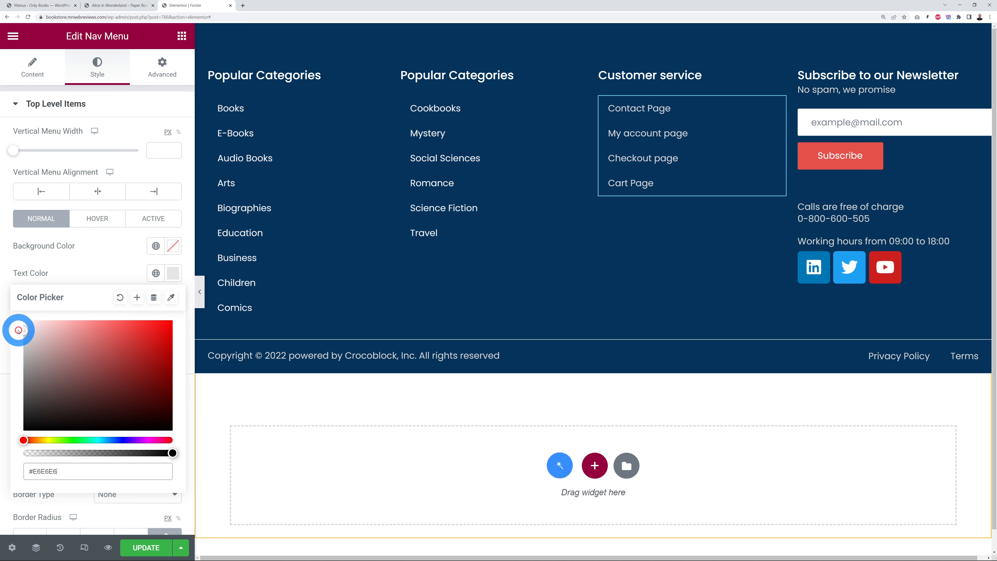
pyautogui.click(84, 267)
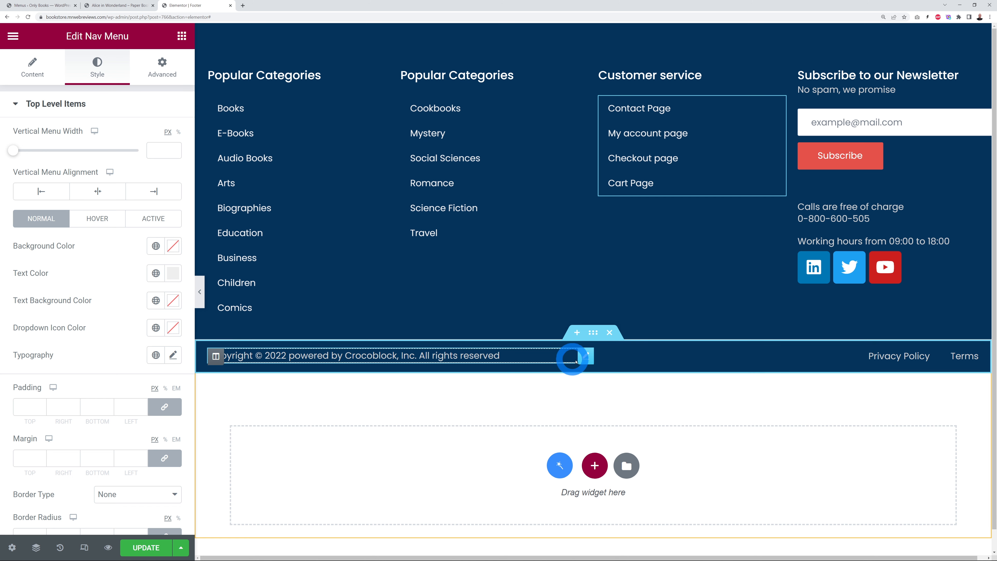
# Step: Replace 'powered by Crocoblock, Inc' in the copyright heading's title with Mr Web Reviews LTD
pyautogui.click(584, 358)
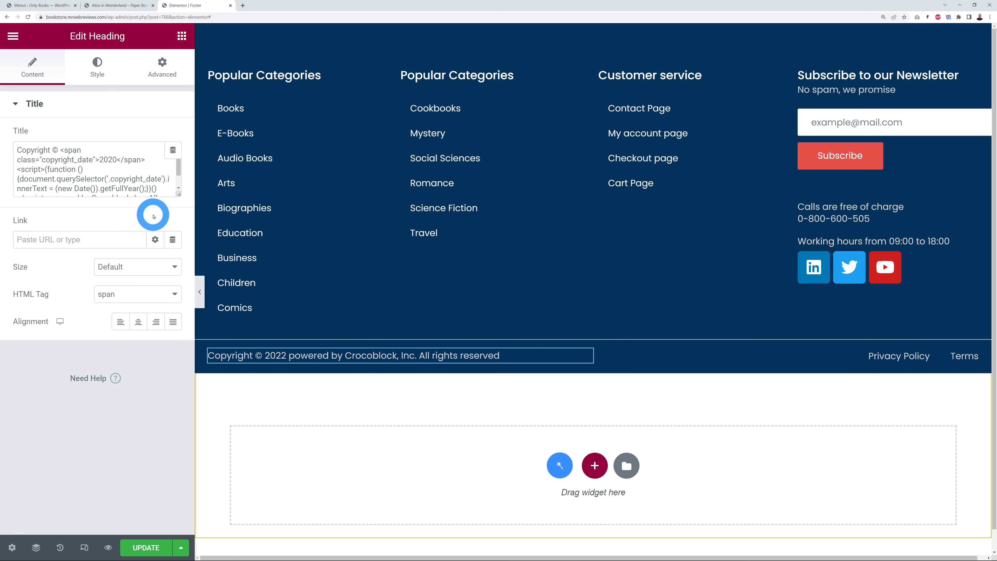
pyautogui.moveTo(177, 196); pyautogui.dragTo(179, 286)
pyautogui.click(143, 242)
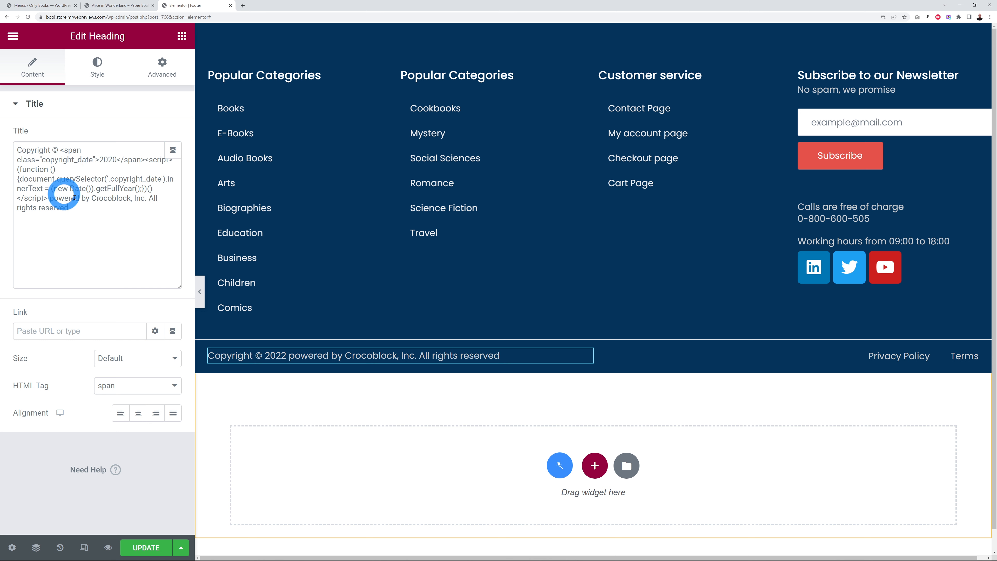
pyautogui.moveTo(18, 170); pyautogui.dragTo(139, 191)
pyautogui.click(131, 224)
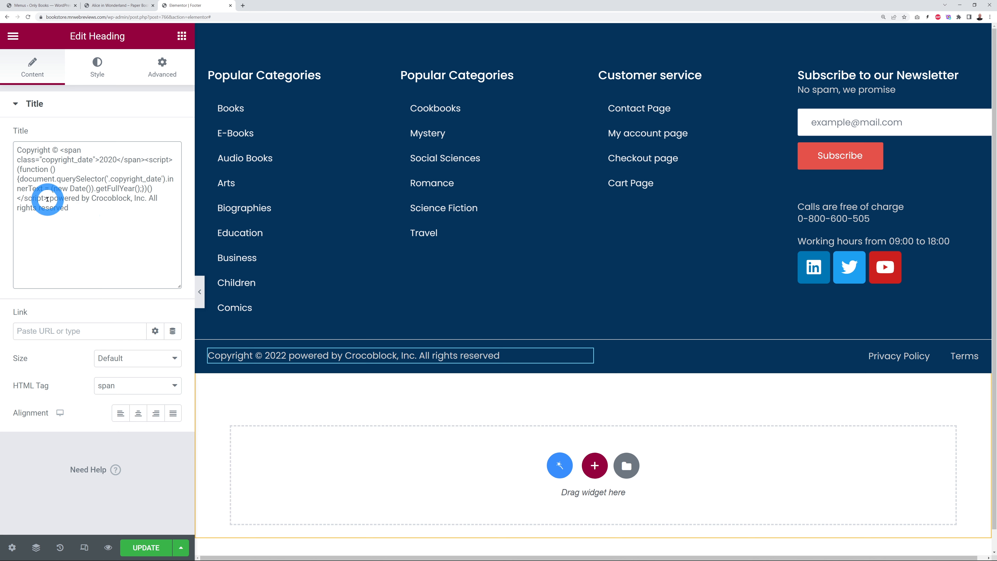
pyautogui.moveTo(66, 199); pyautogui.dragTo(130, 214)
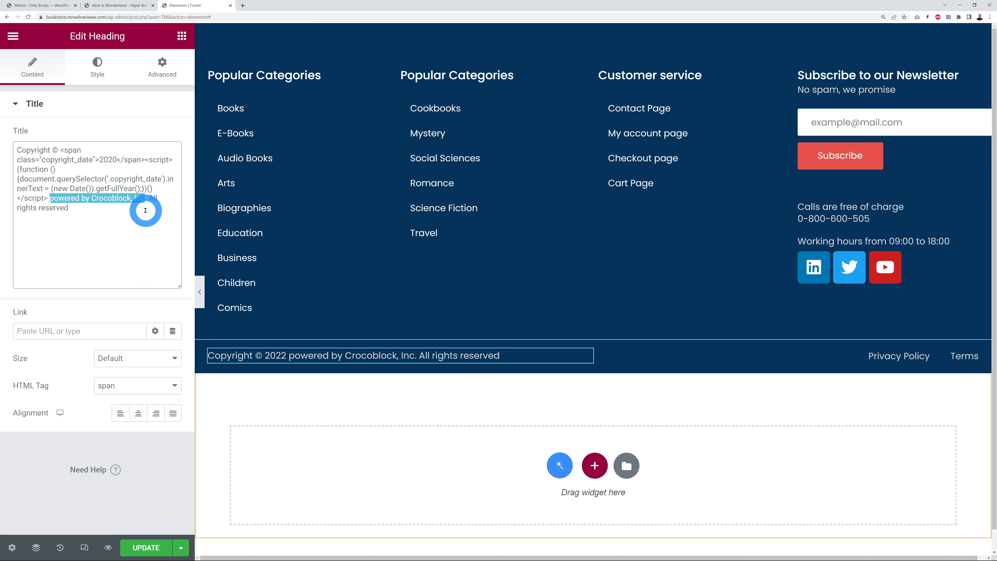
pyautogui.write('Mr Web Reviews LTD. All rights')
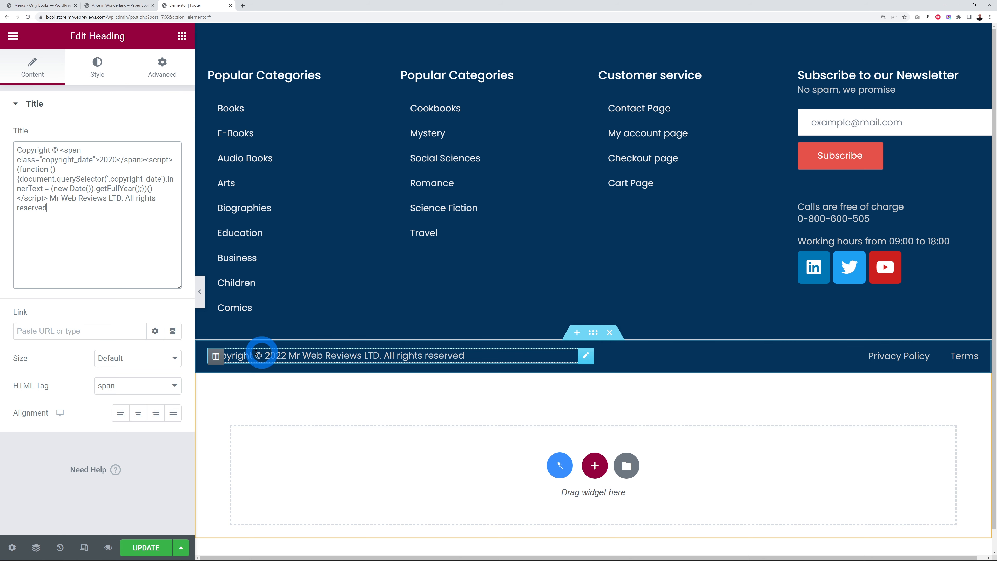
pyautogui.click(99, 282)
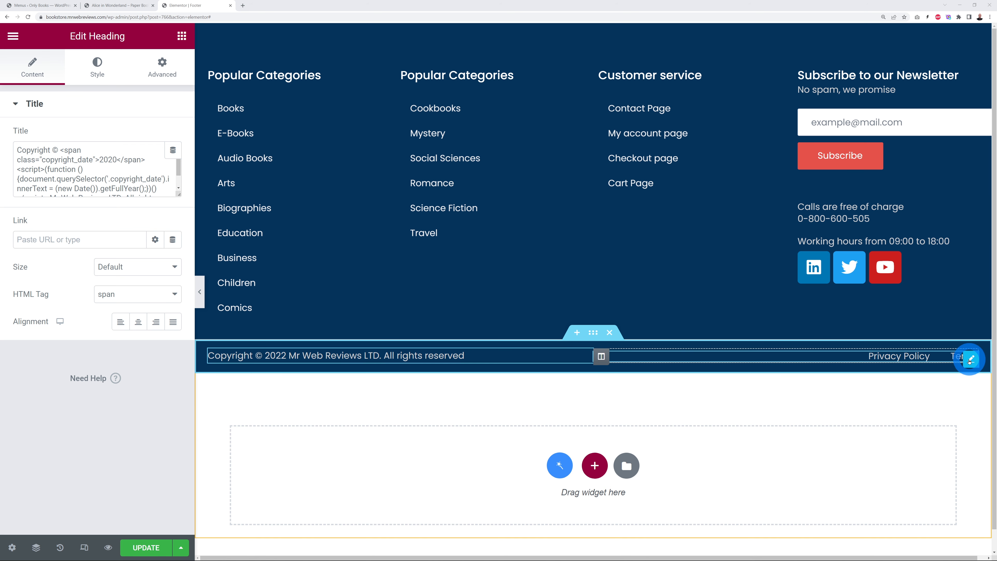
# Step: Delete the bottom bar's Privacy Policy and Terms links, then go to the WordPress Dashboard
pyautogui.rightClick(969, 359)
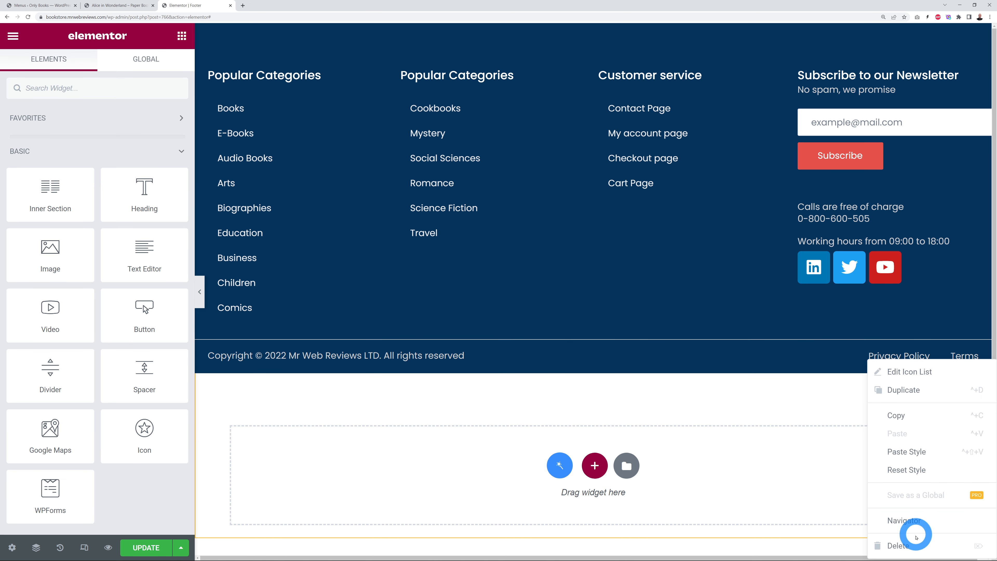
pyautogui.click(915, 545)
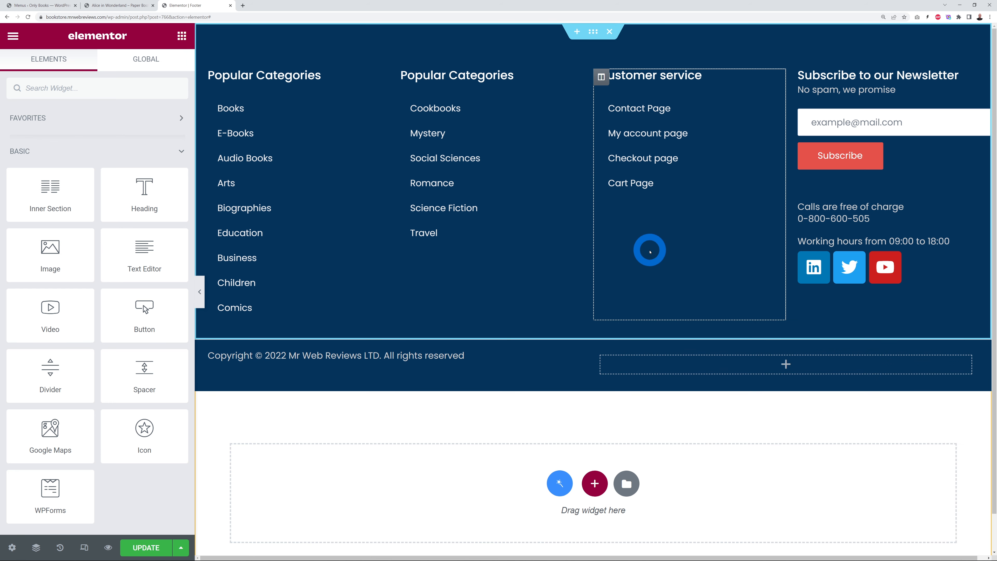
pyautogui.click(63, 6)
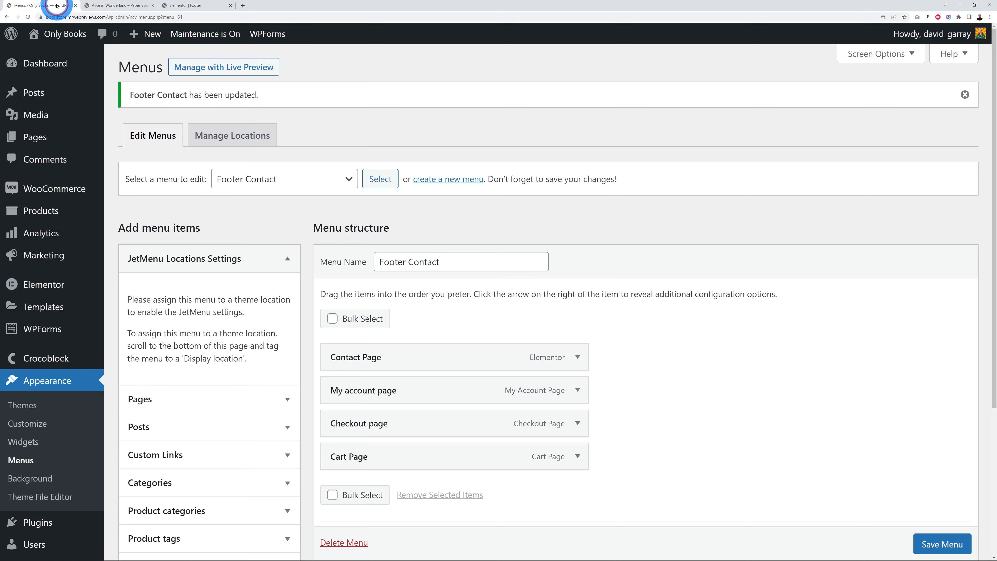
pyautogui.scroll(-3, 292, 374)
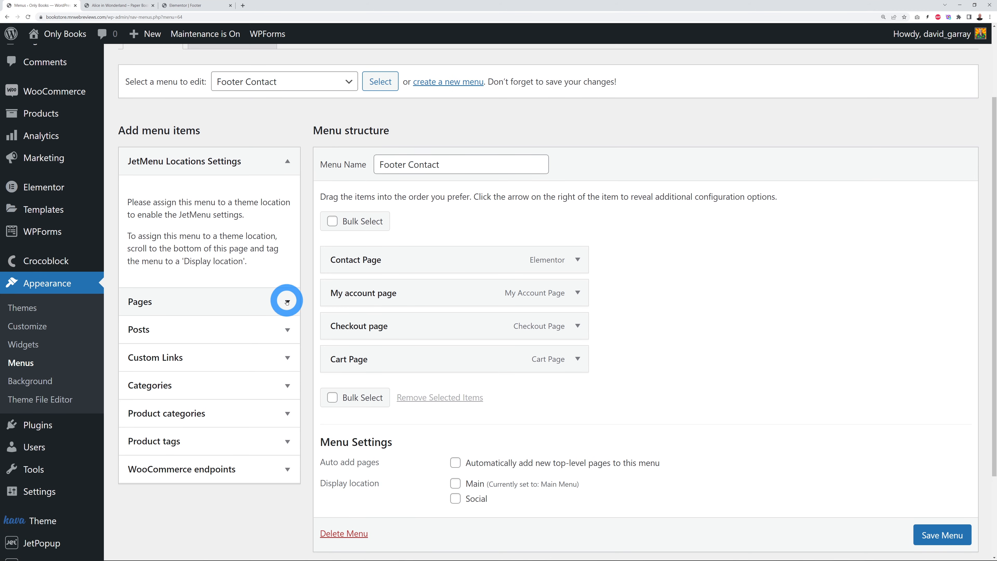
pyautogui.click(288, 300)
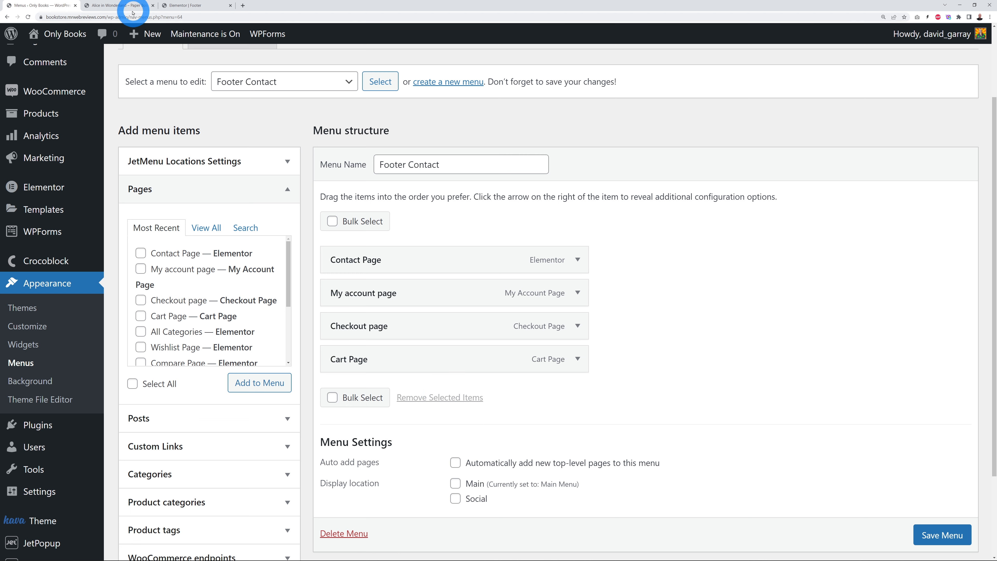
pyautogui.click(184, 6)
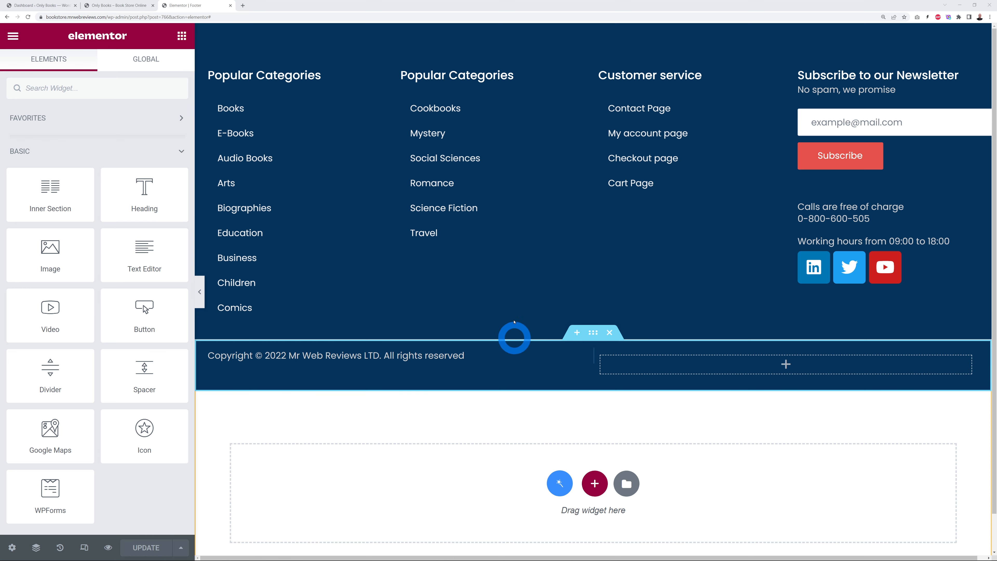
pyautogui.click(49, 5)
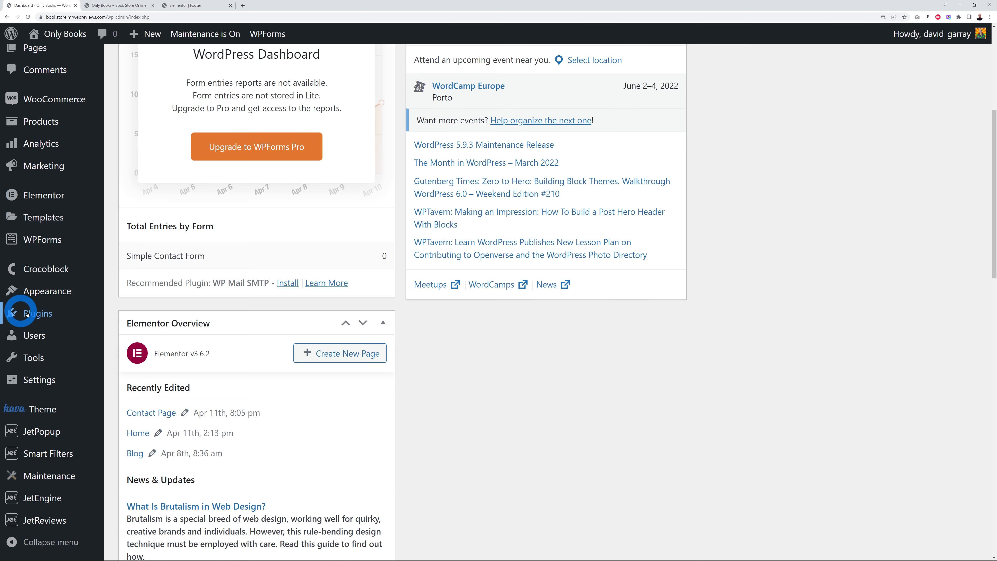
# Step: Activate the LiteSpeed Cache plugin and view the live Only Books storefront
pyautogui.click(31, 314)
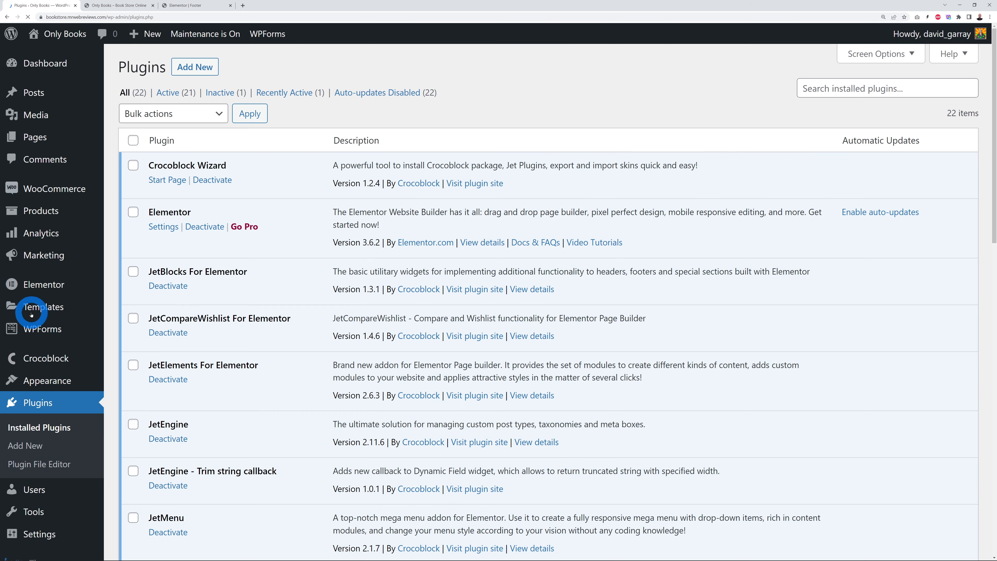
pyautogui.scroll(-6, 575, 320)
pyautogui.scroll(-10, 575, 322)
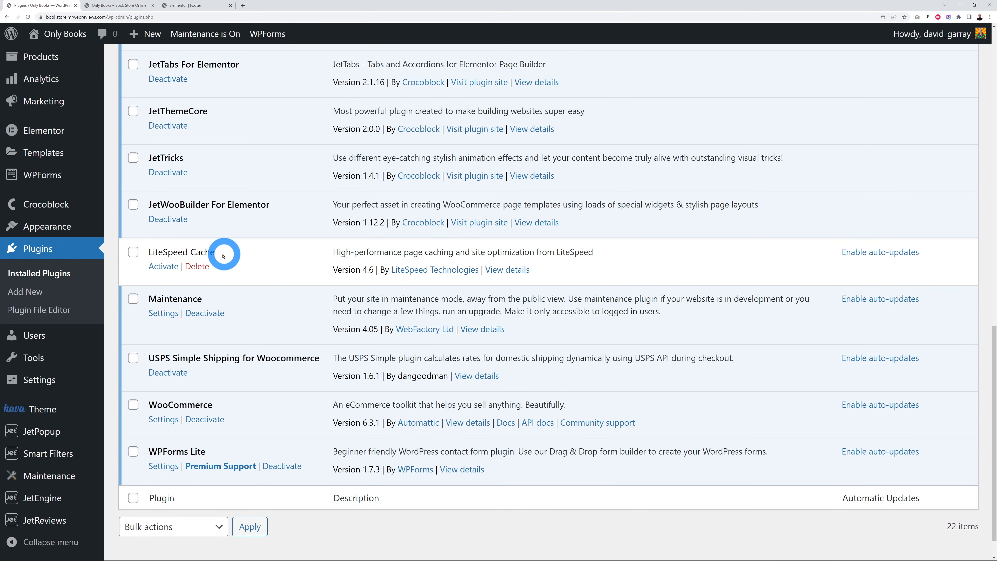
pyautogui.click(163, 266)
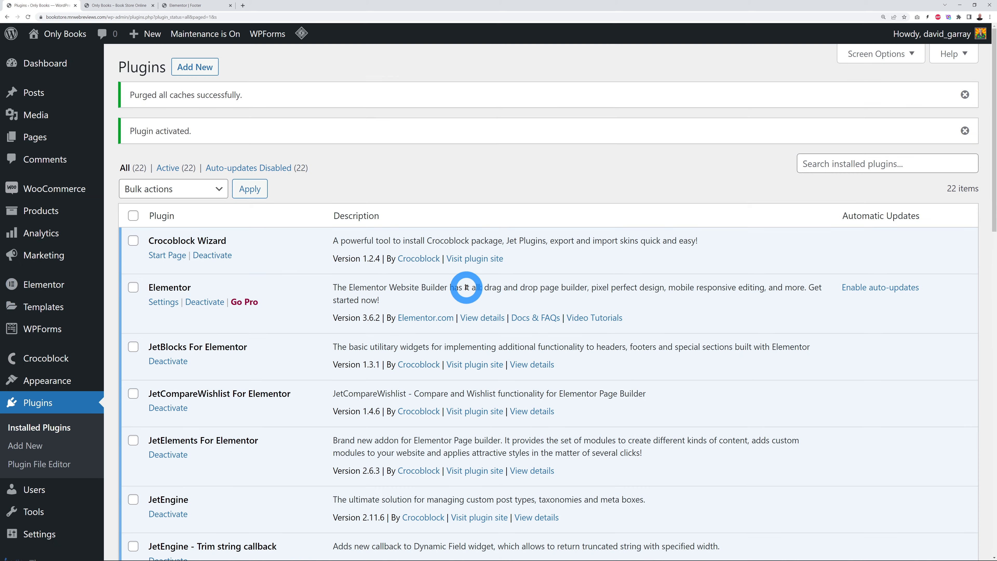
pyautogui.click(118, 6)
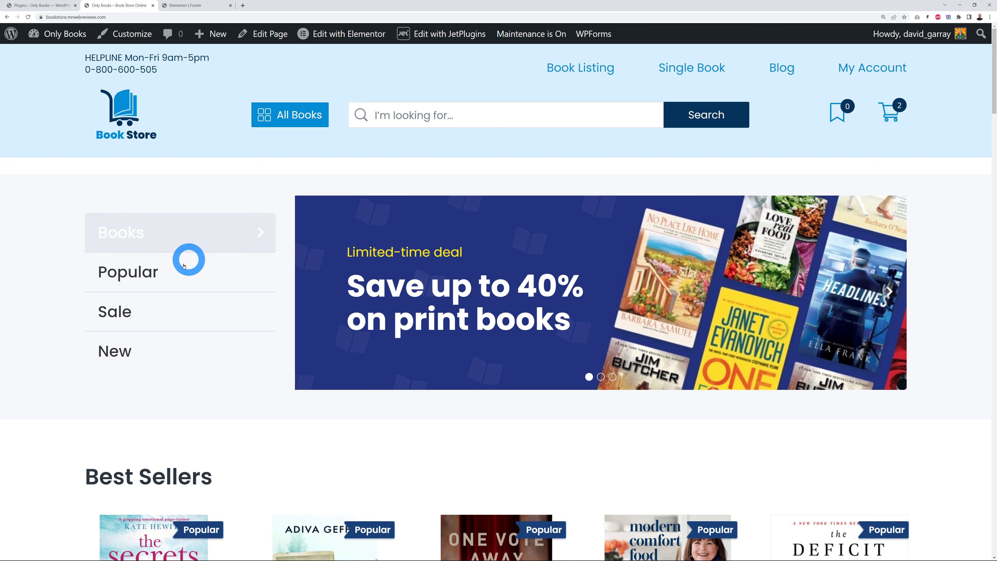
pyautogui.click(306, 115)
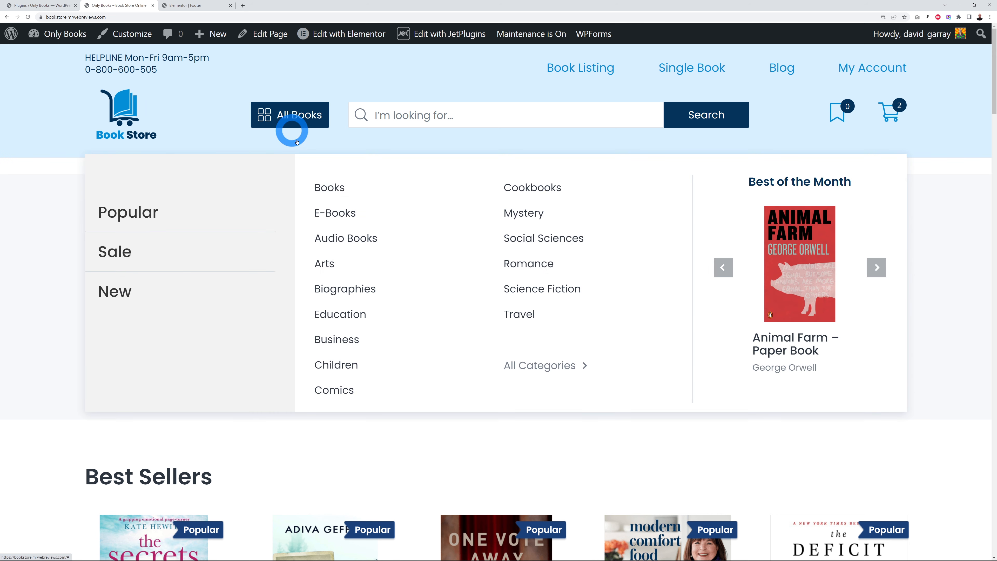
pyautogui.click(315, 117)
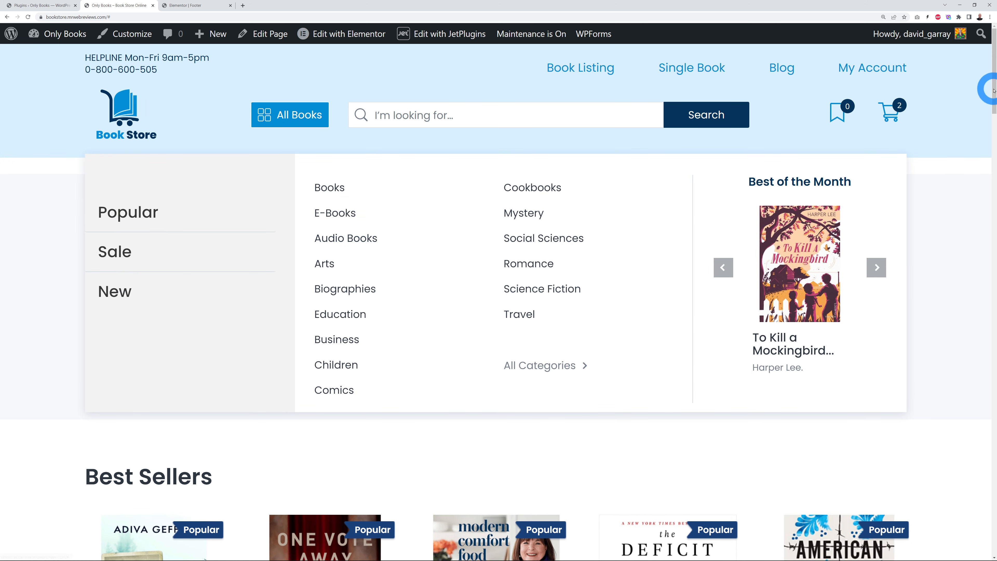
pyautogui.moveTo(994, 89); pyautogui.dragTo(995, 550)
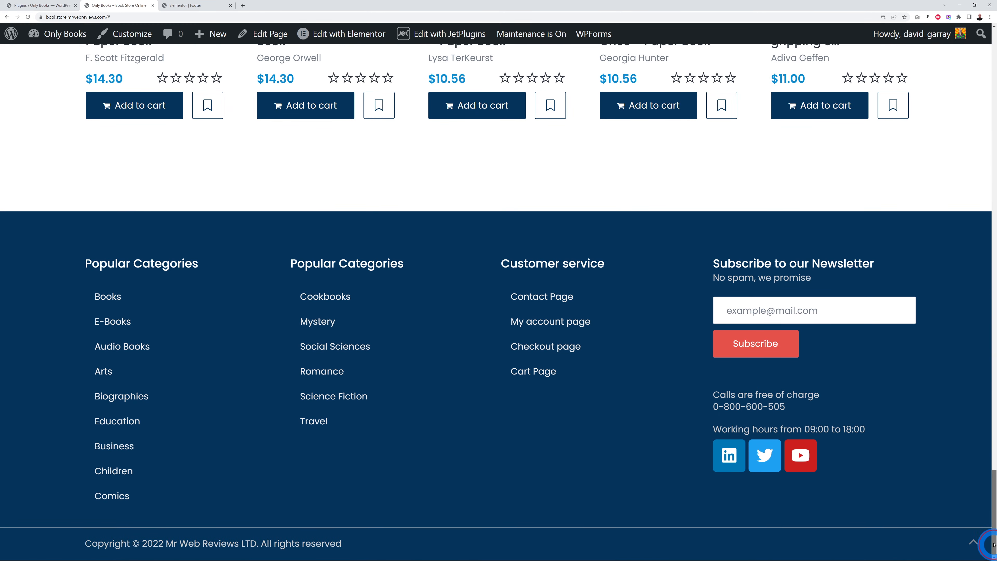
pyautogui.moveTo(993, 546); pyautogui.dragTo(994, 69)
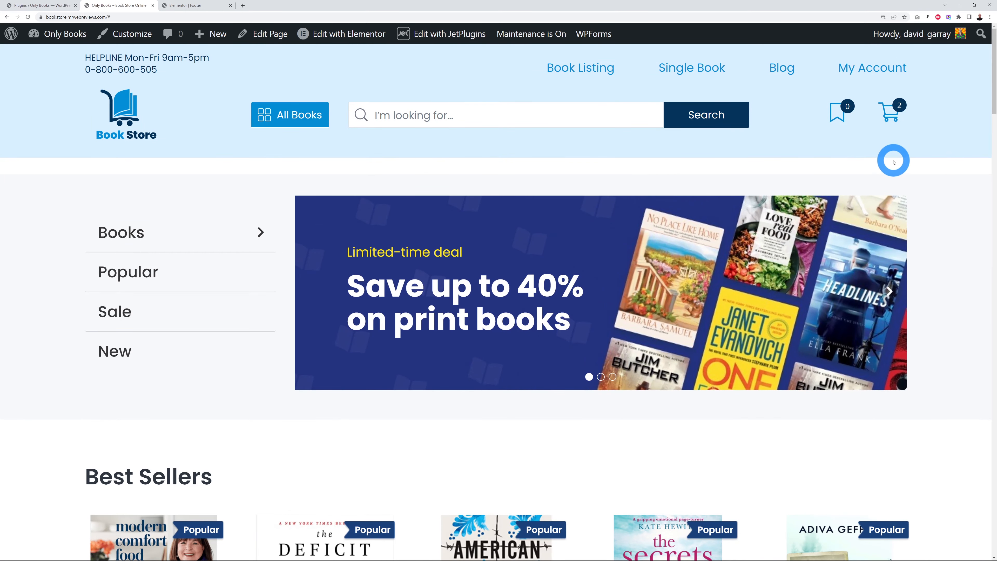
# Step: Set the Maintenance plugin's mode toggle to Off and save the settings
pyautogui.click(53, 8)
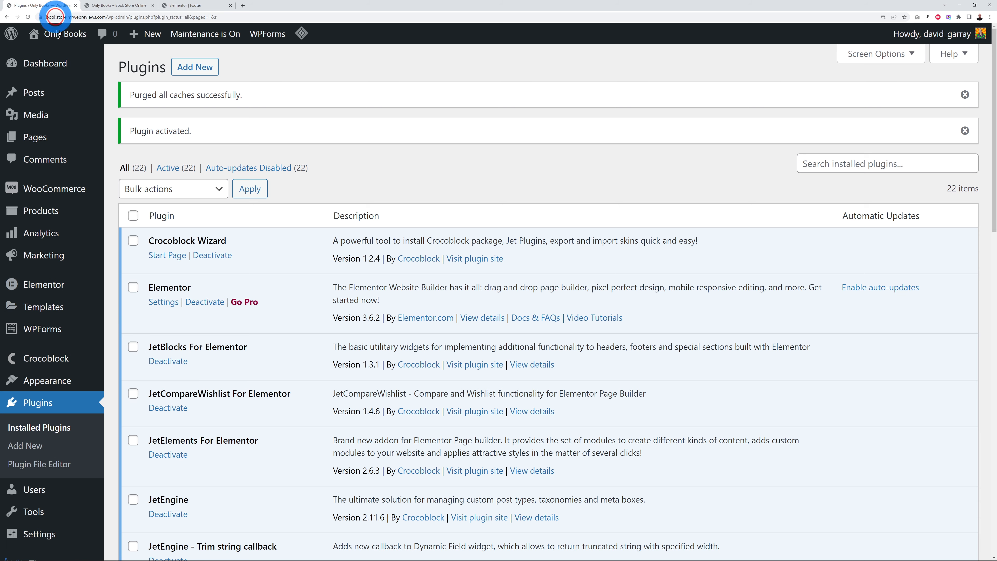
pyautogui.moveTo(64, 486)
pyautogui.scroll(-5, 63, 511)
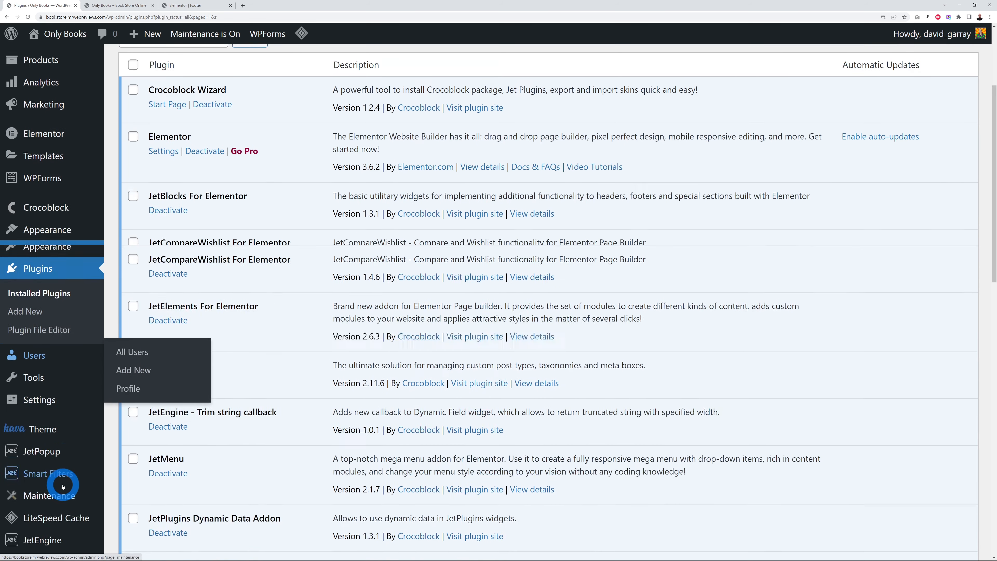
pyautogui.moveTo(102, 511)
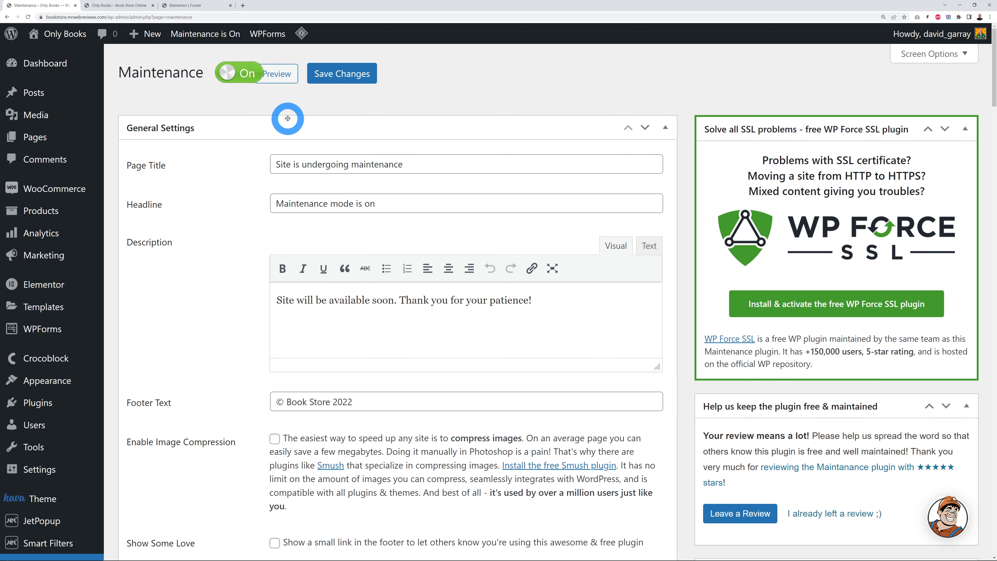
pyautogui.click(233, 75)
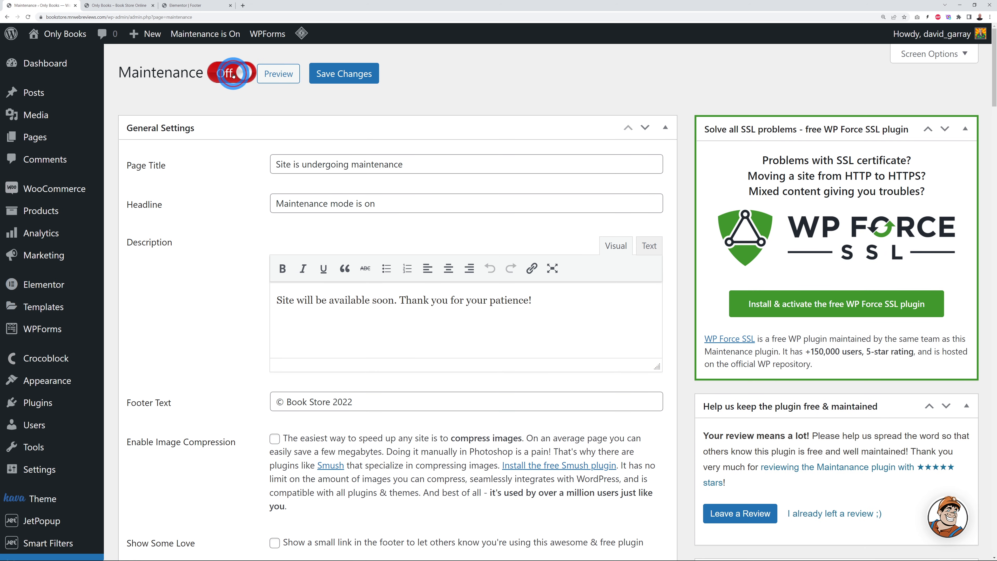
pyautogui.click(342, 82)
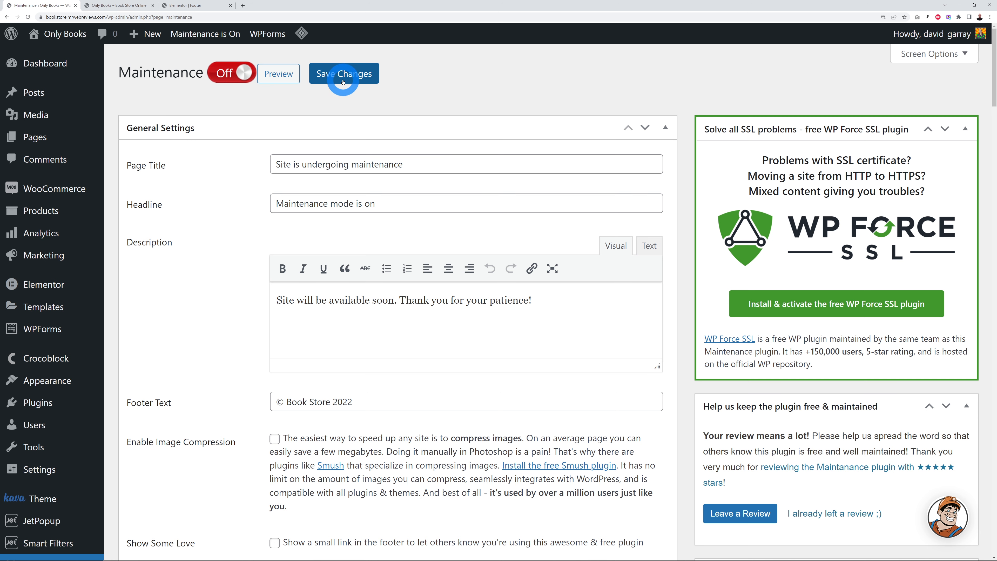